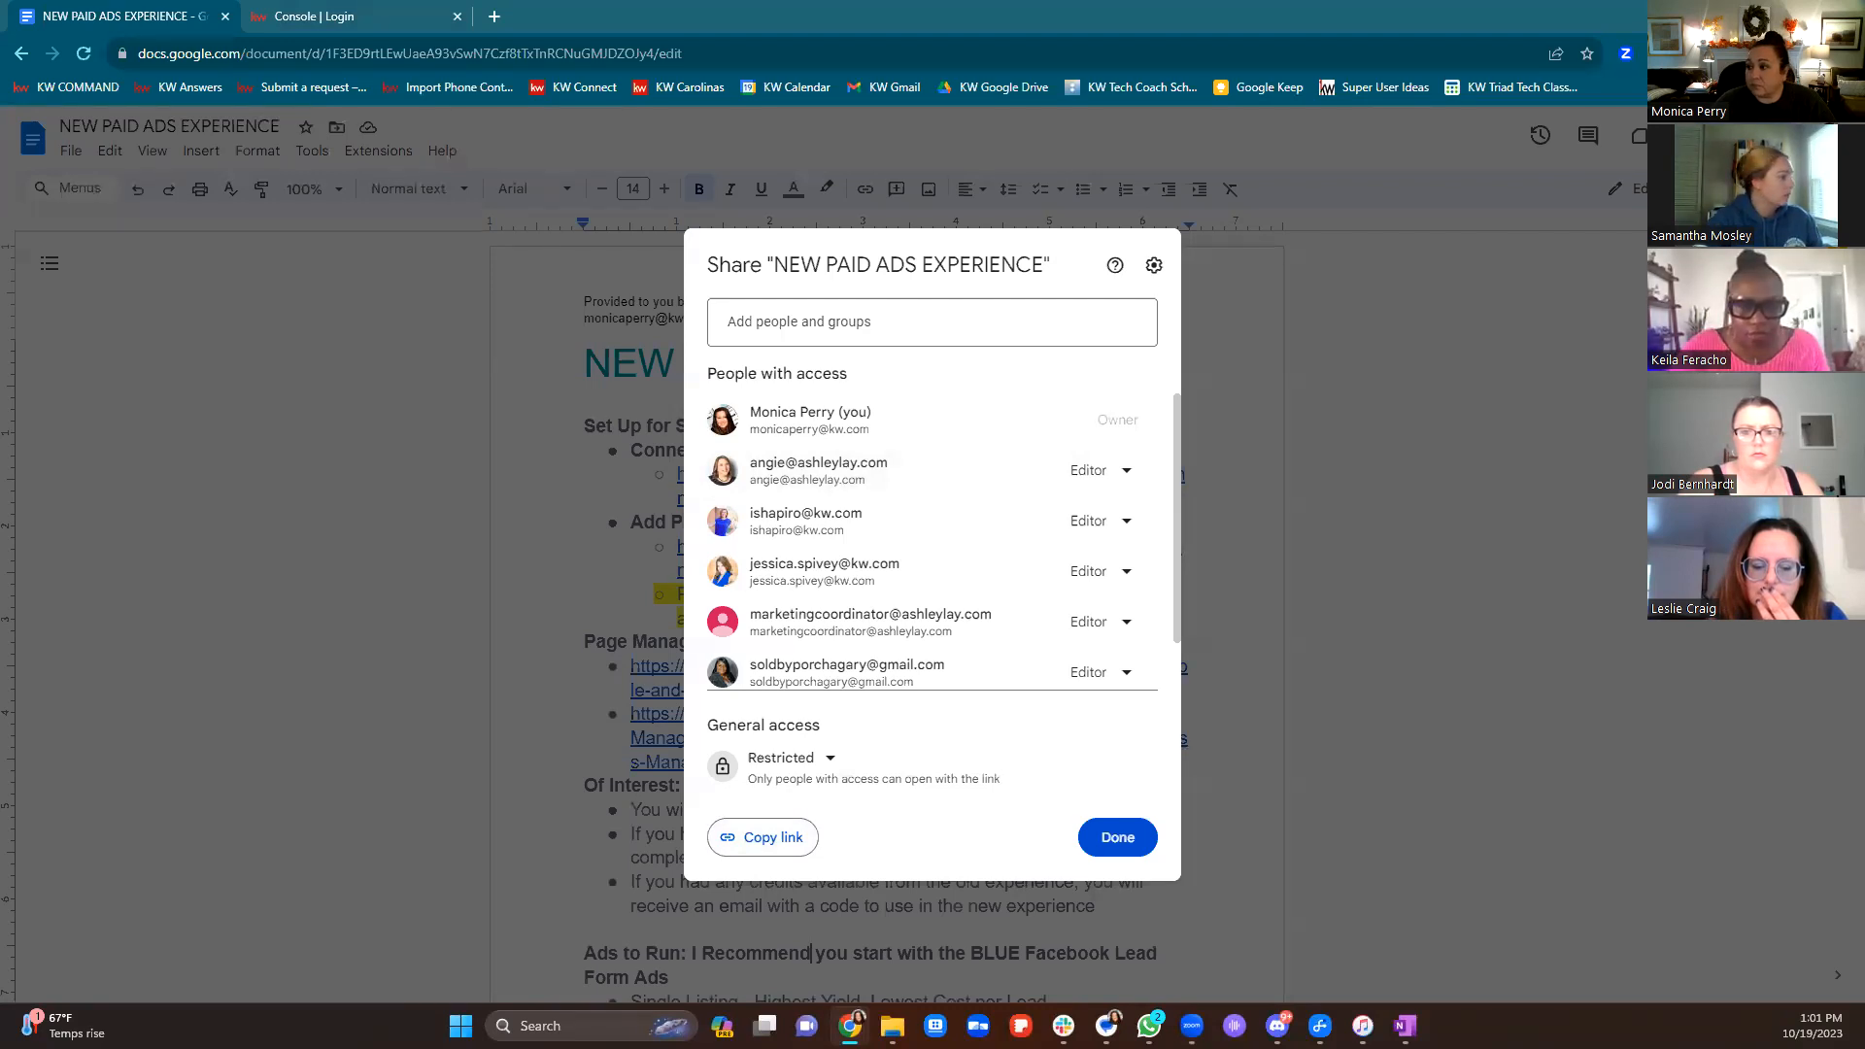
Close the Share dialog on the NEW PAID ADS EXPERIENCE doc and open a new browser tab
{"action": "left_click", "coordinate": [406, 350]}
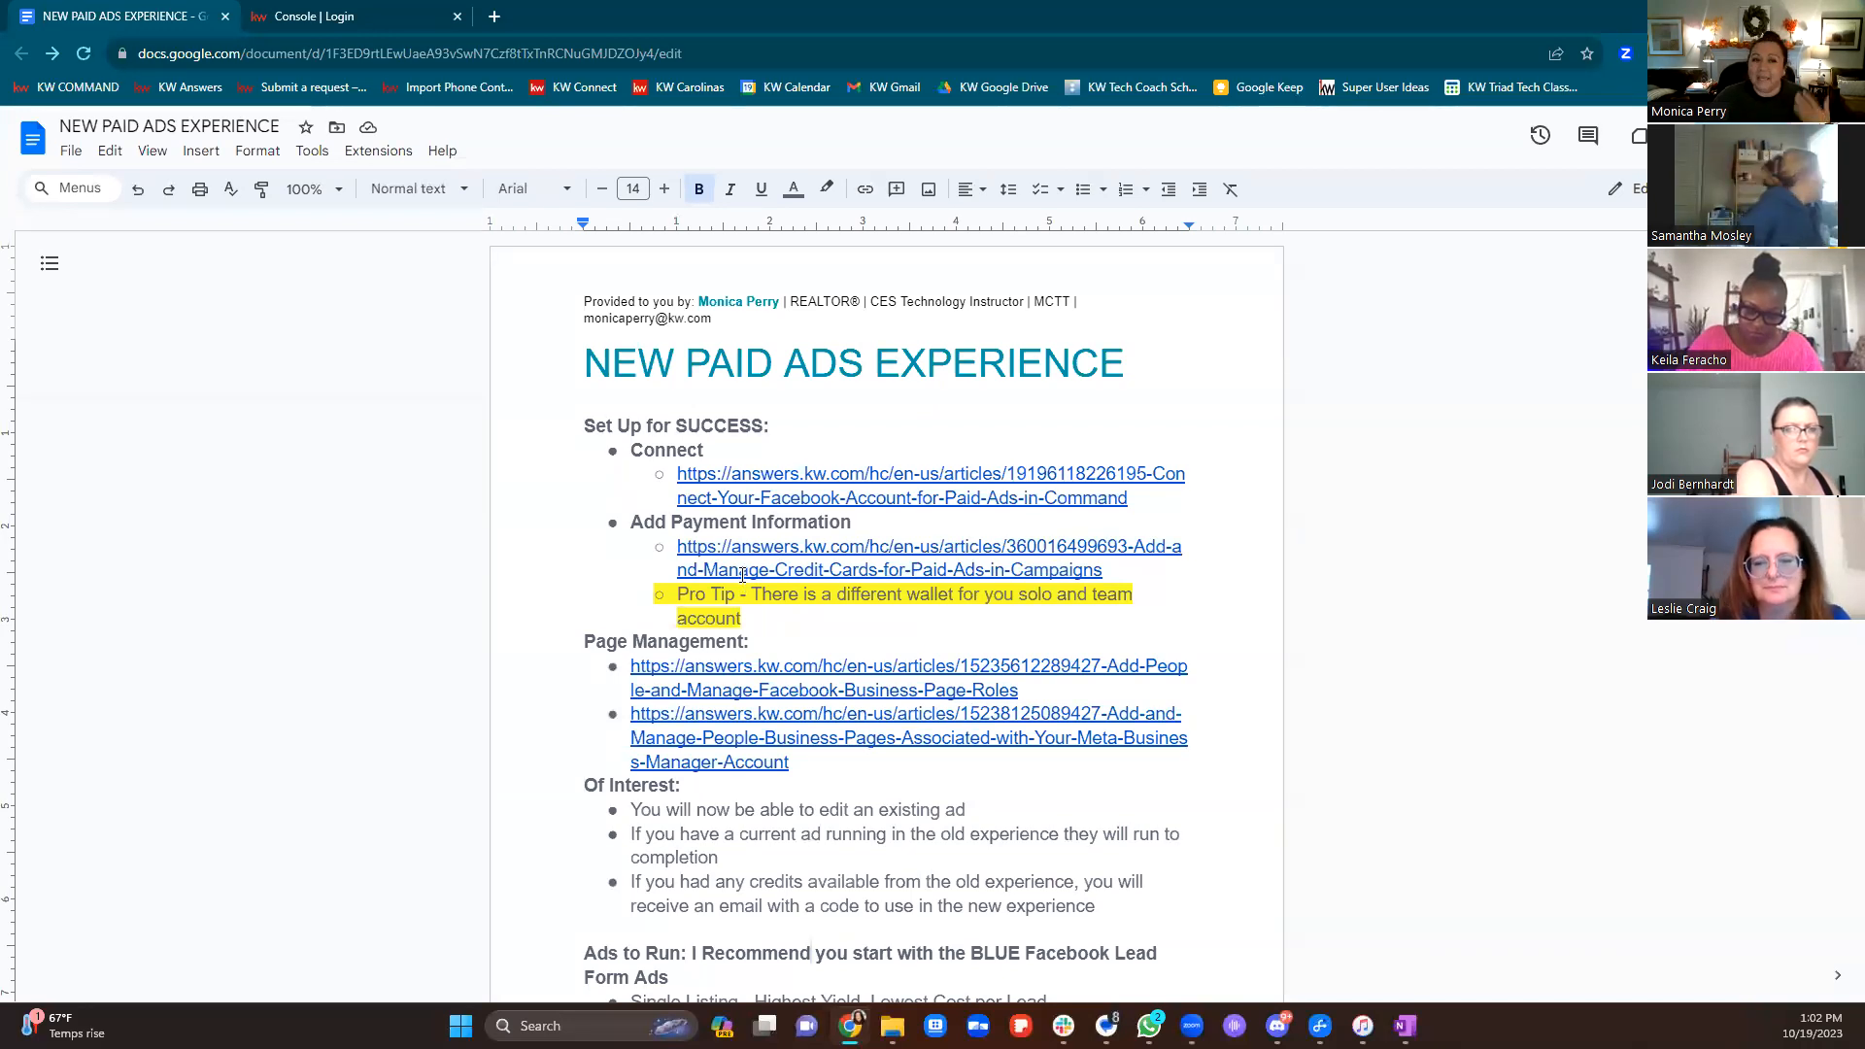
{"action": "left_click", "coordinate": [492, 27]}
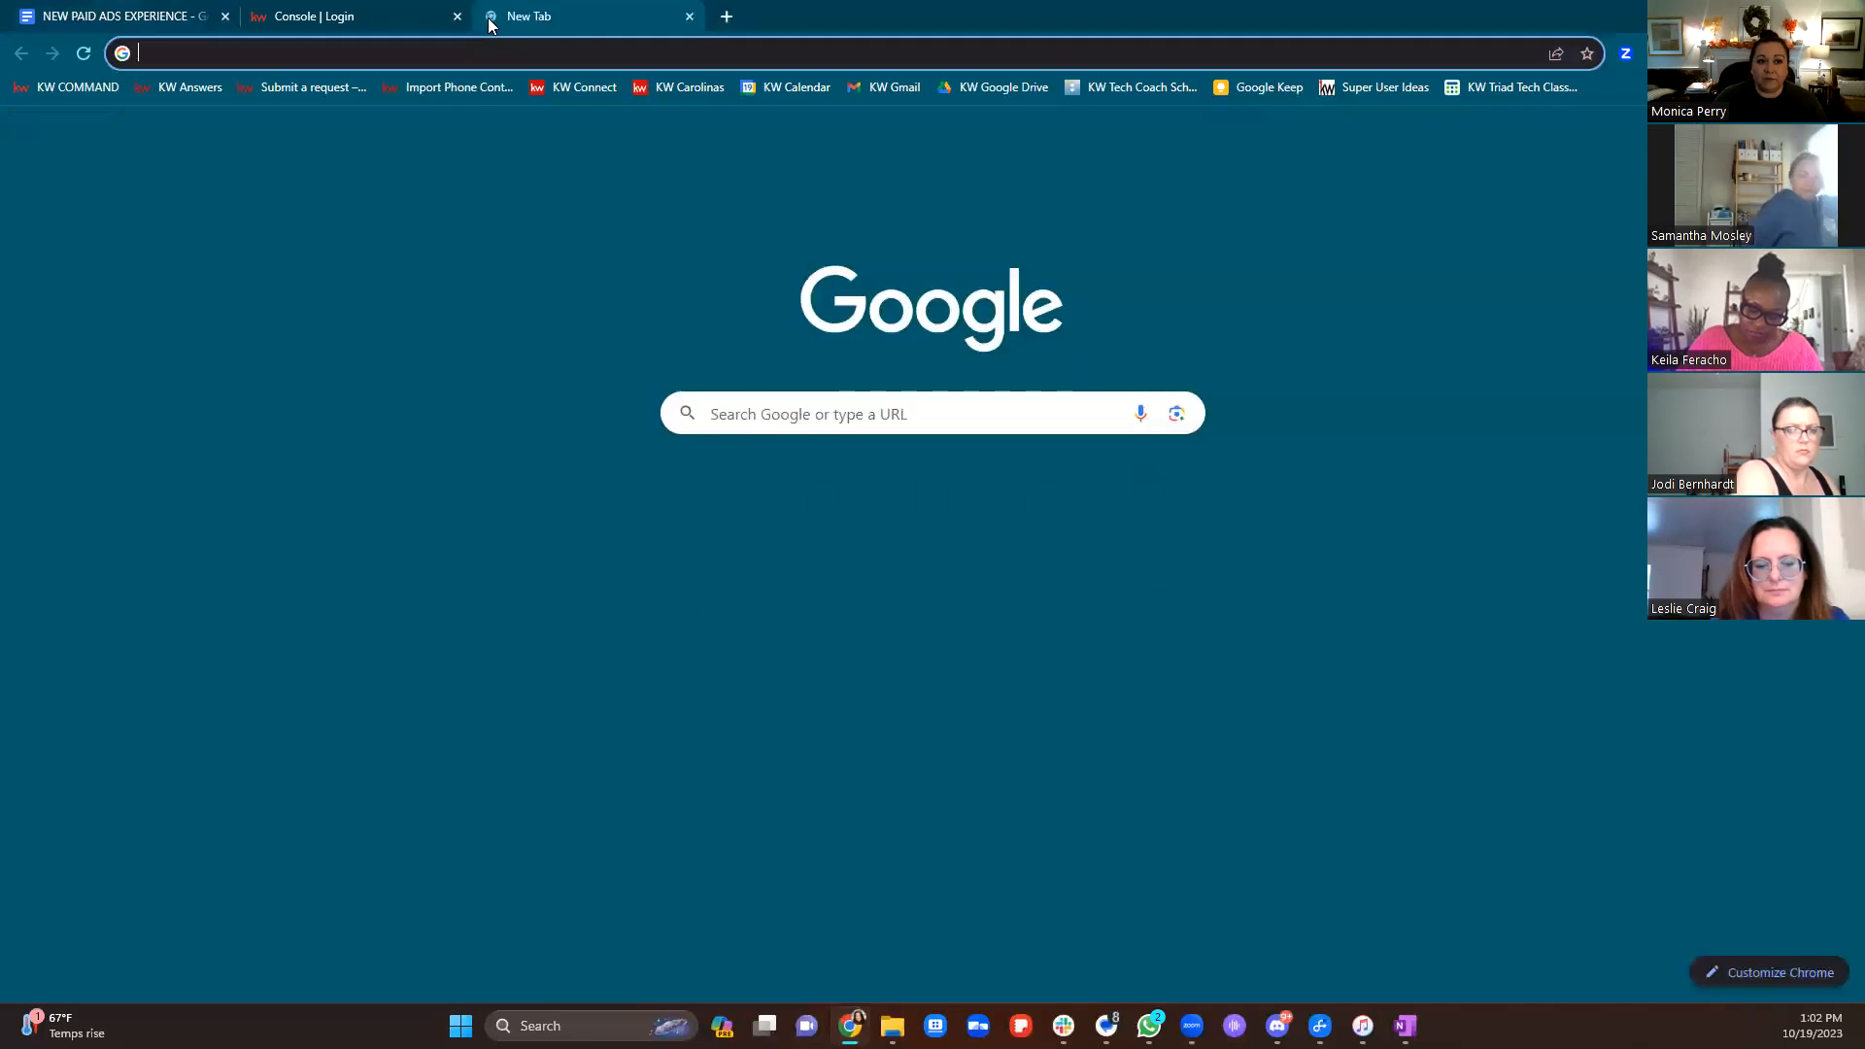
Load the Facebook website and go to the Pages you manage
{"action": "type", "text": "www.f"}
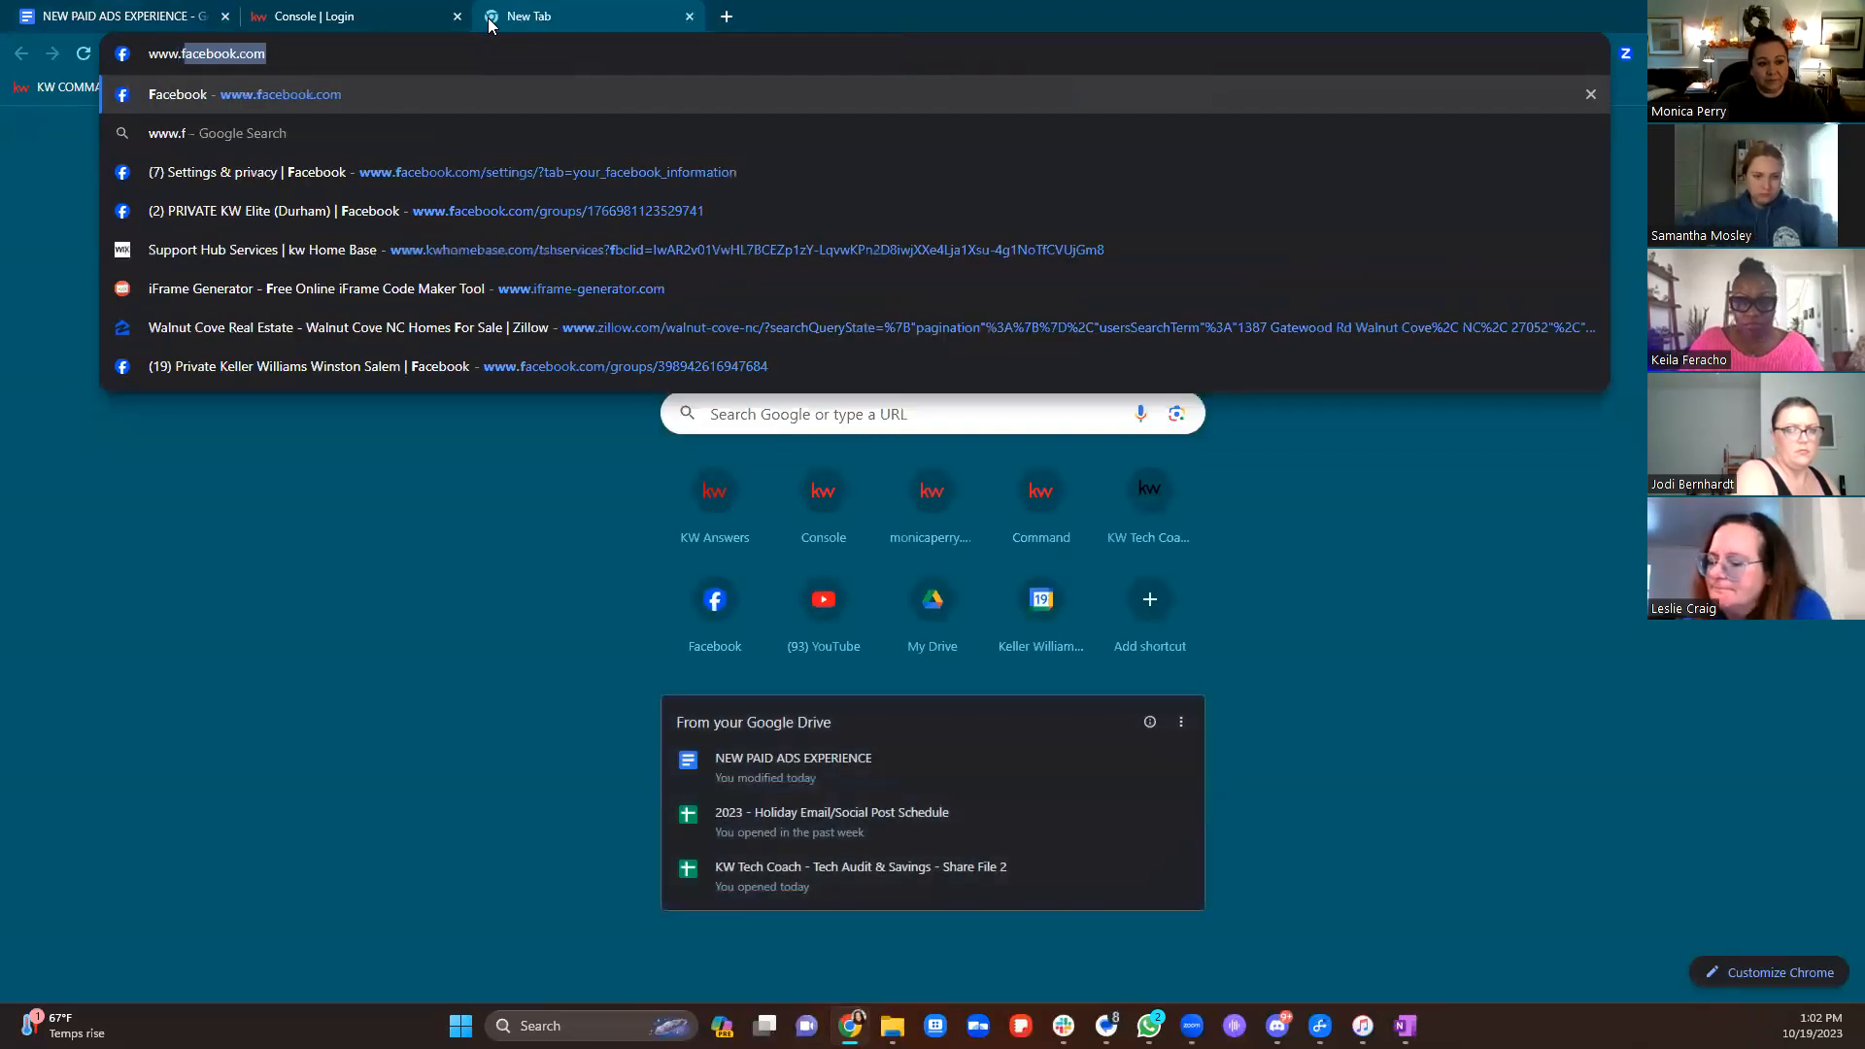
{"action": "key", "text": "Return"}
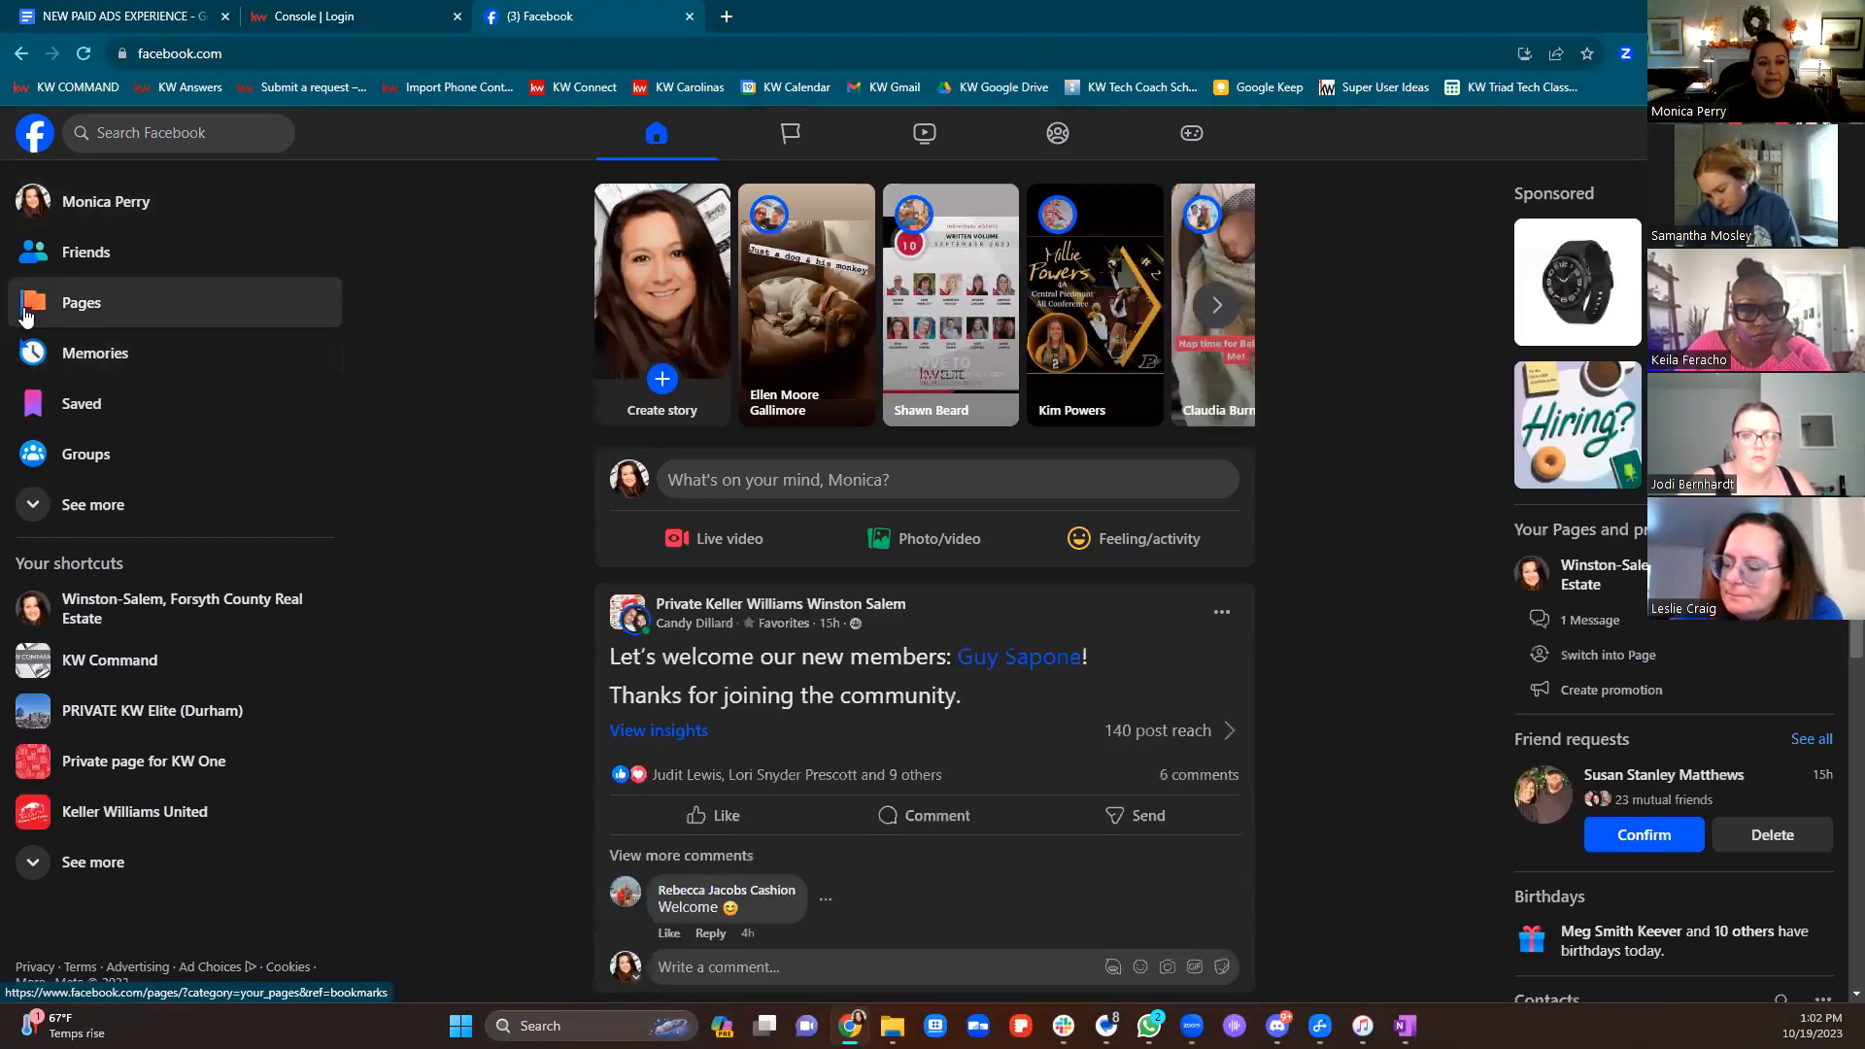
{"action": "left_click", "coordinate": [115, 320]}
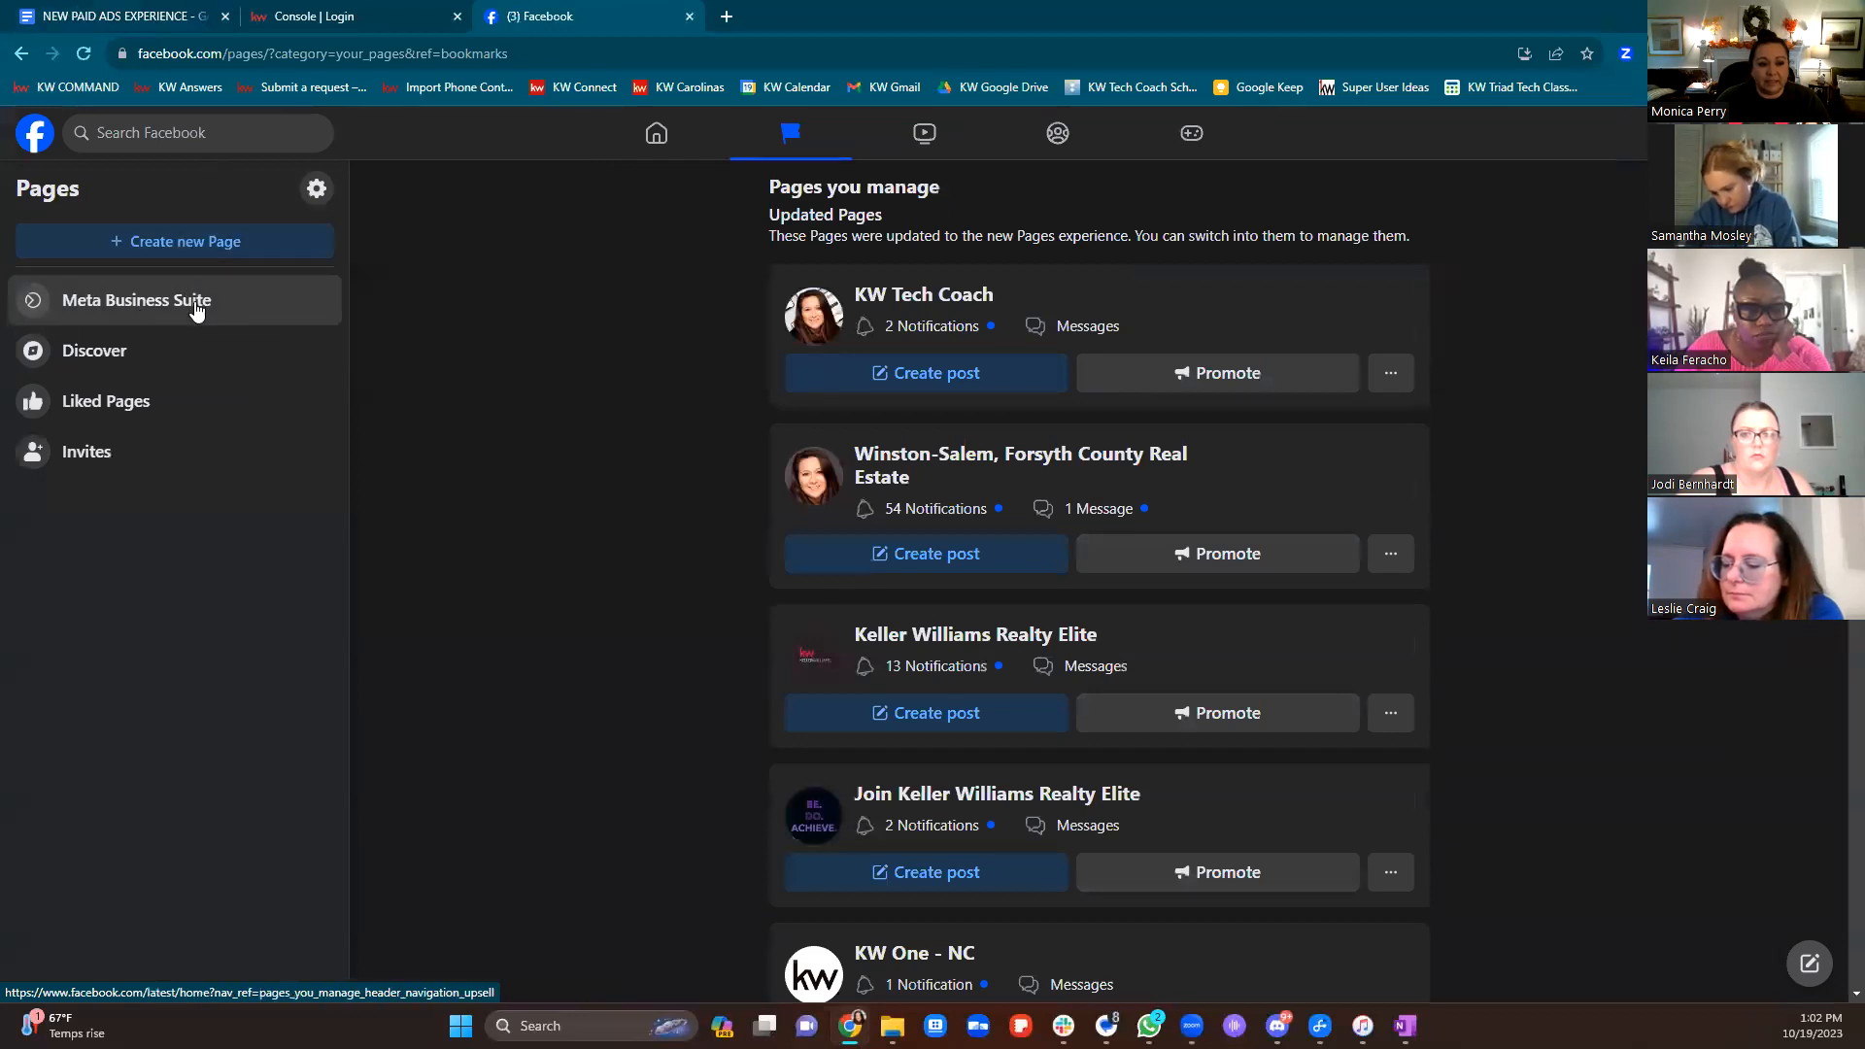
Start a new Page, try the name, 'real' category and bio fields, then abandon the form
{"action": "left_click", "coordinate": [184, 251]}
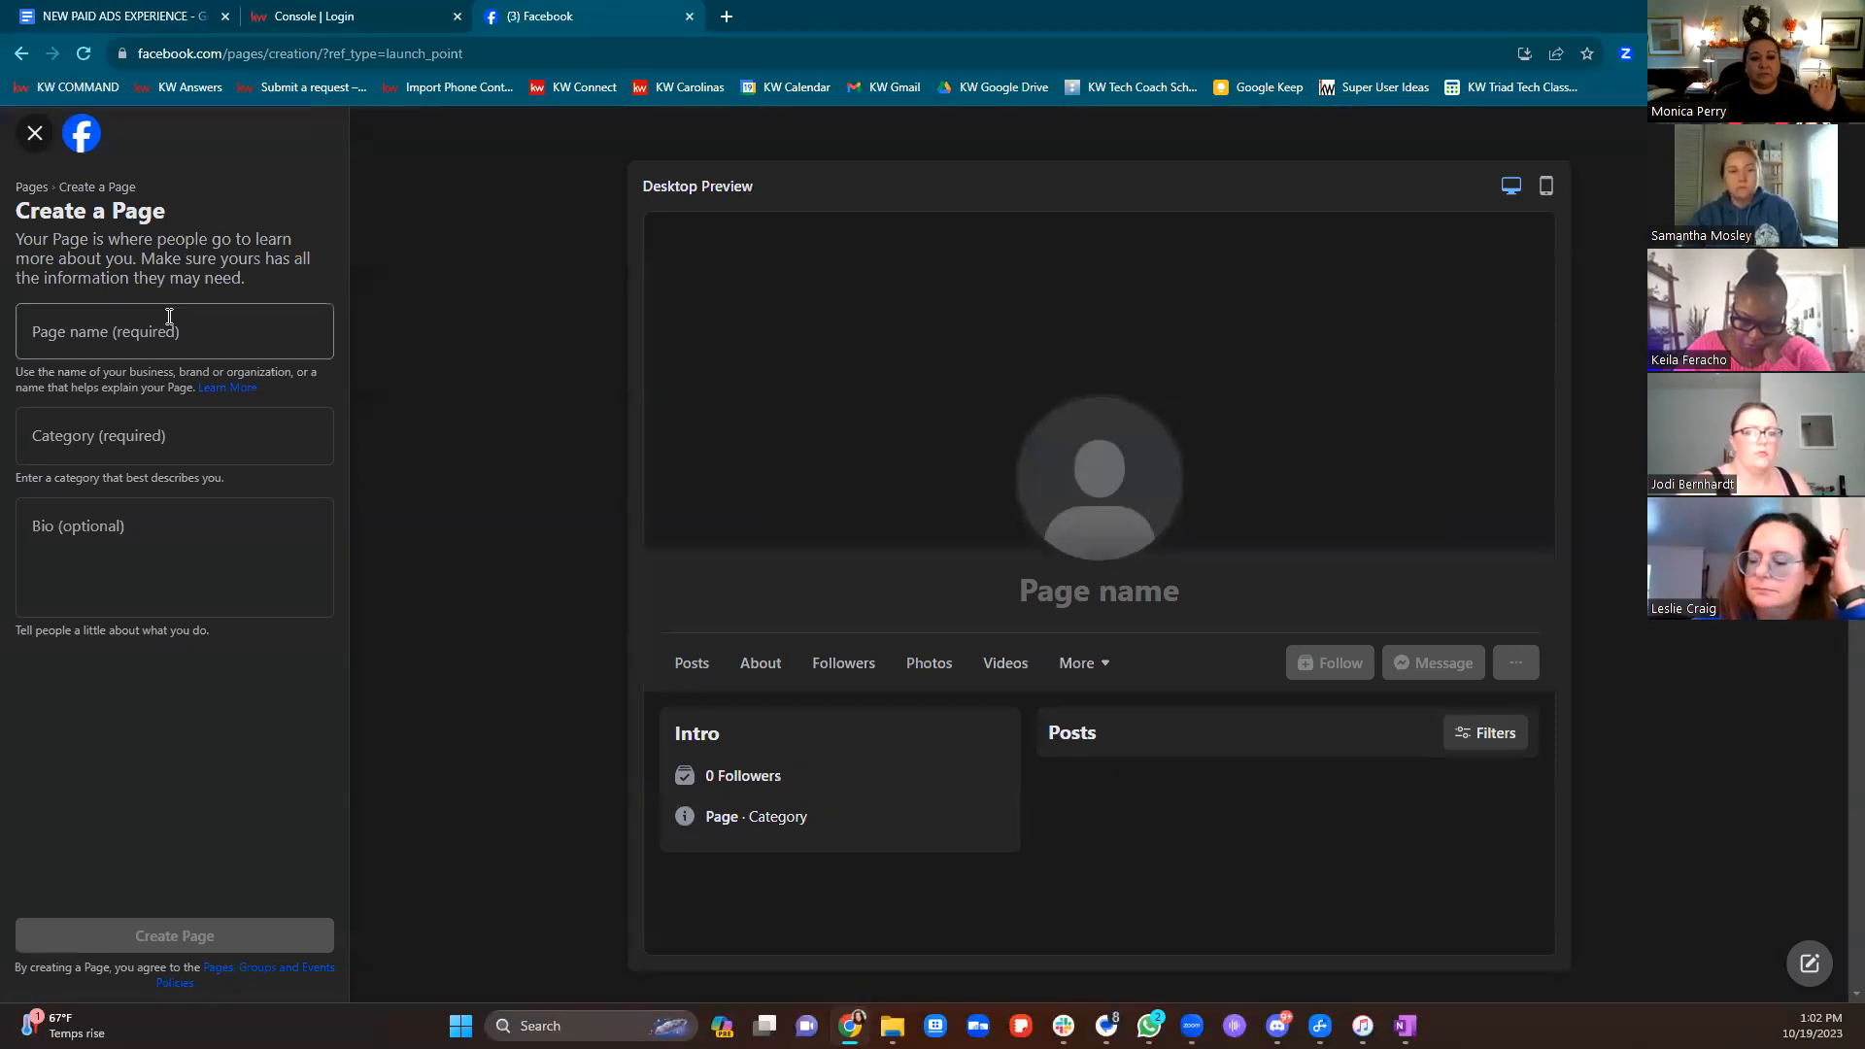
{"action": "left_click", "coordinate": [175, 347]}
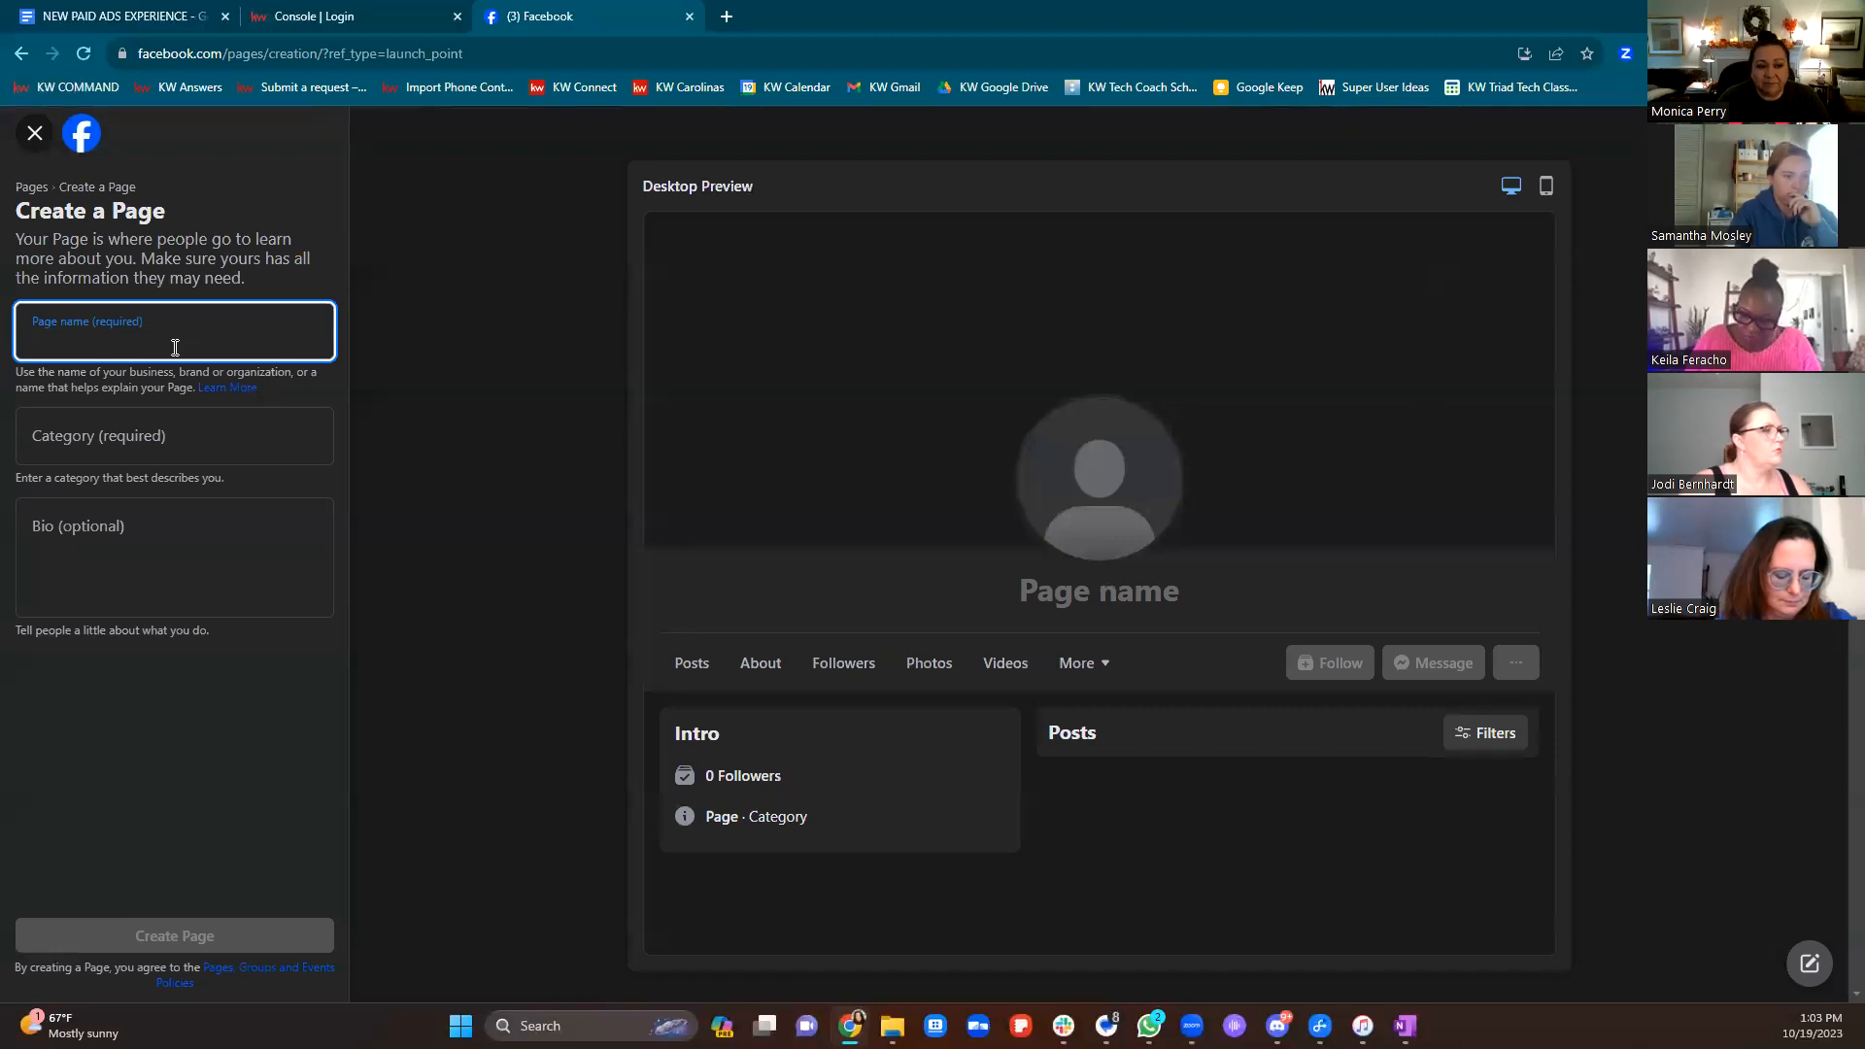
{"action": "left_click", "coordinate": [150, 449]}
{"action": "type", "text": "real"}
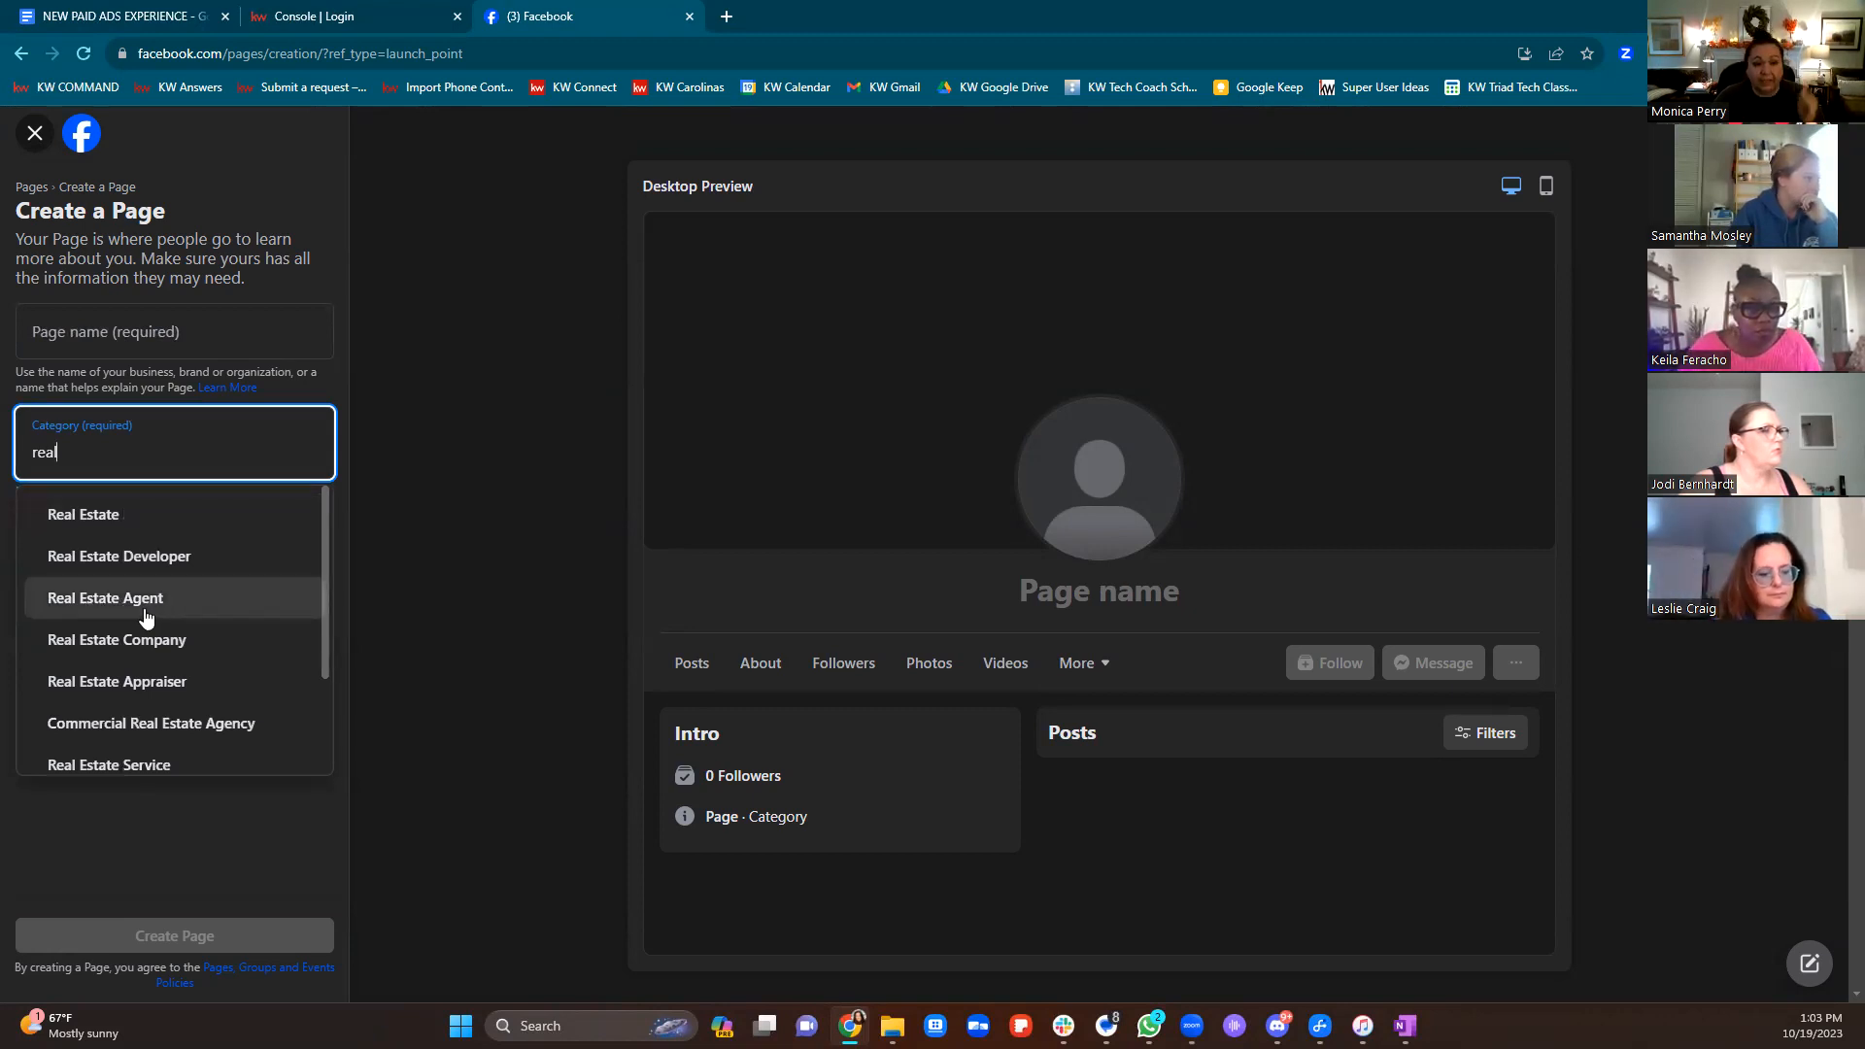
{"action": "left_click", "coordinate": [385, 478]}
{"action": "left_click", "coordinate": [88, 583]}
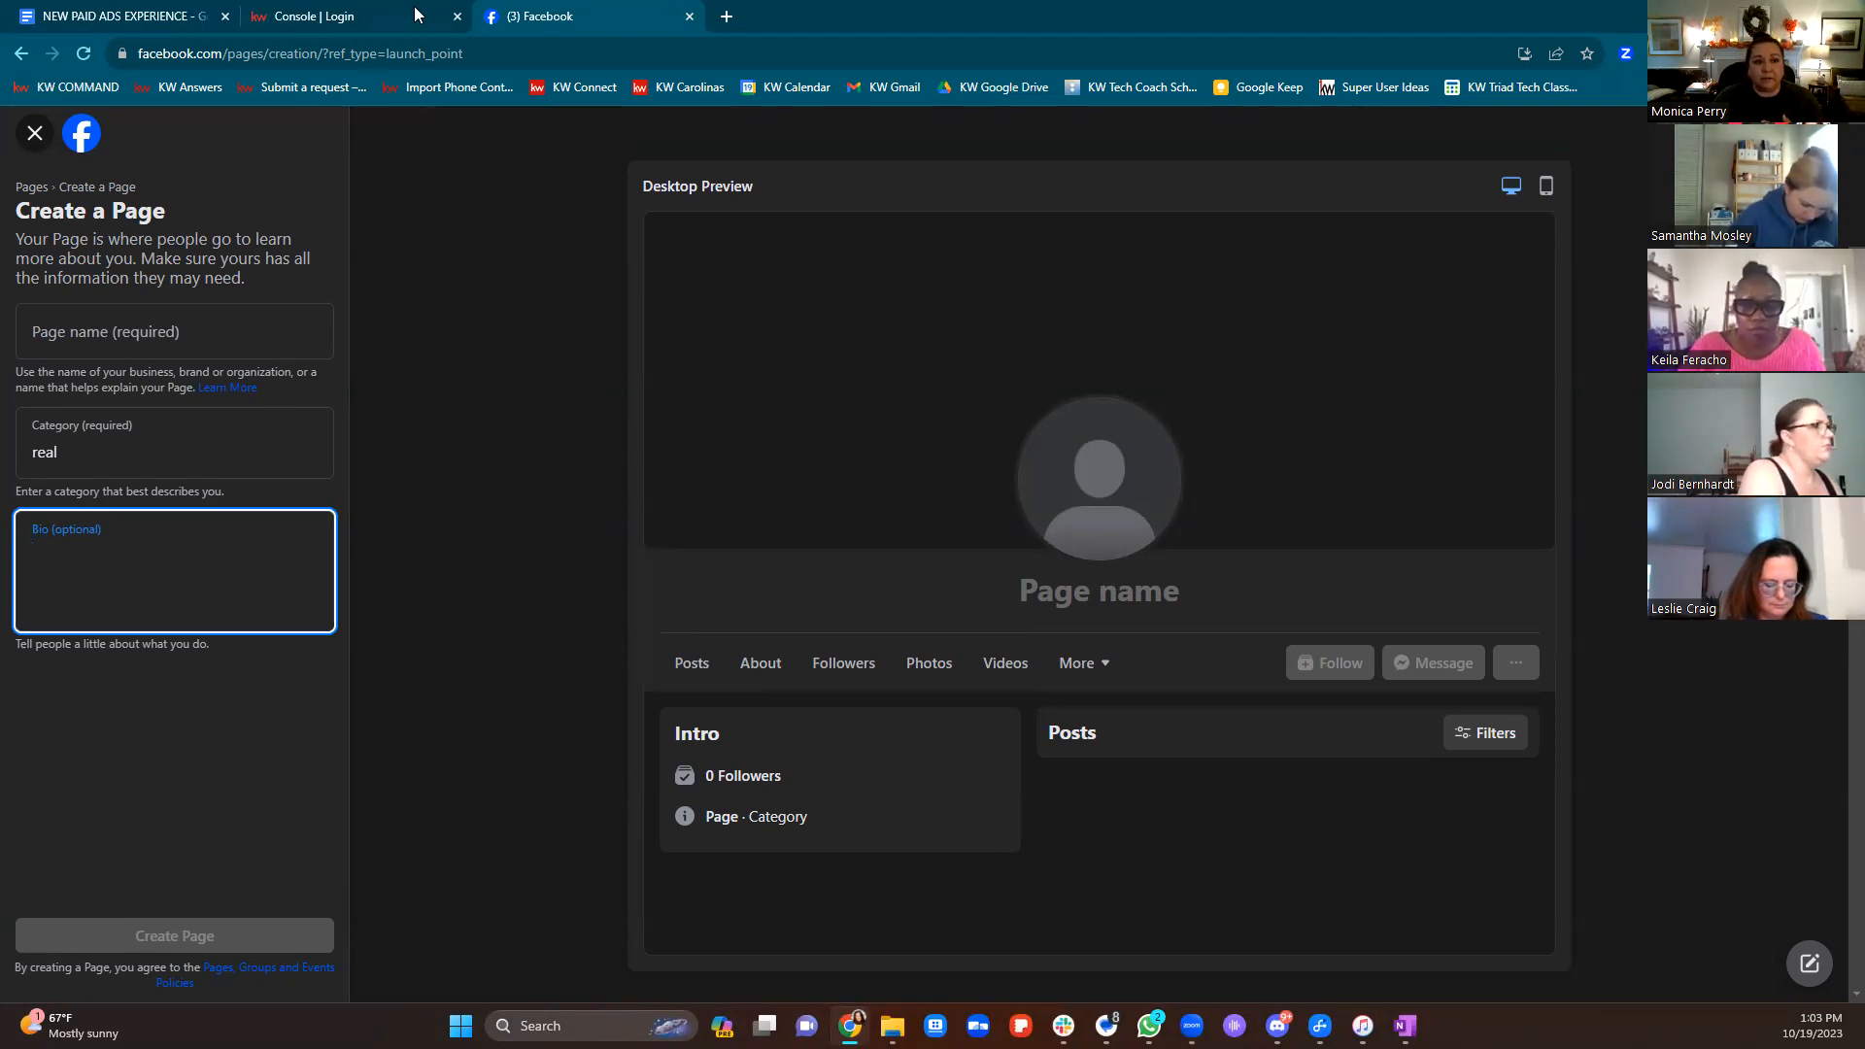
{"action": "left_click", "coordinate": [35, 133]}
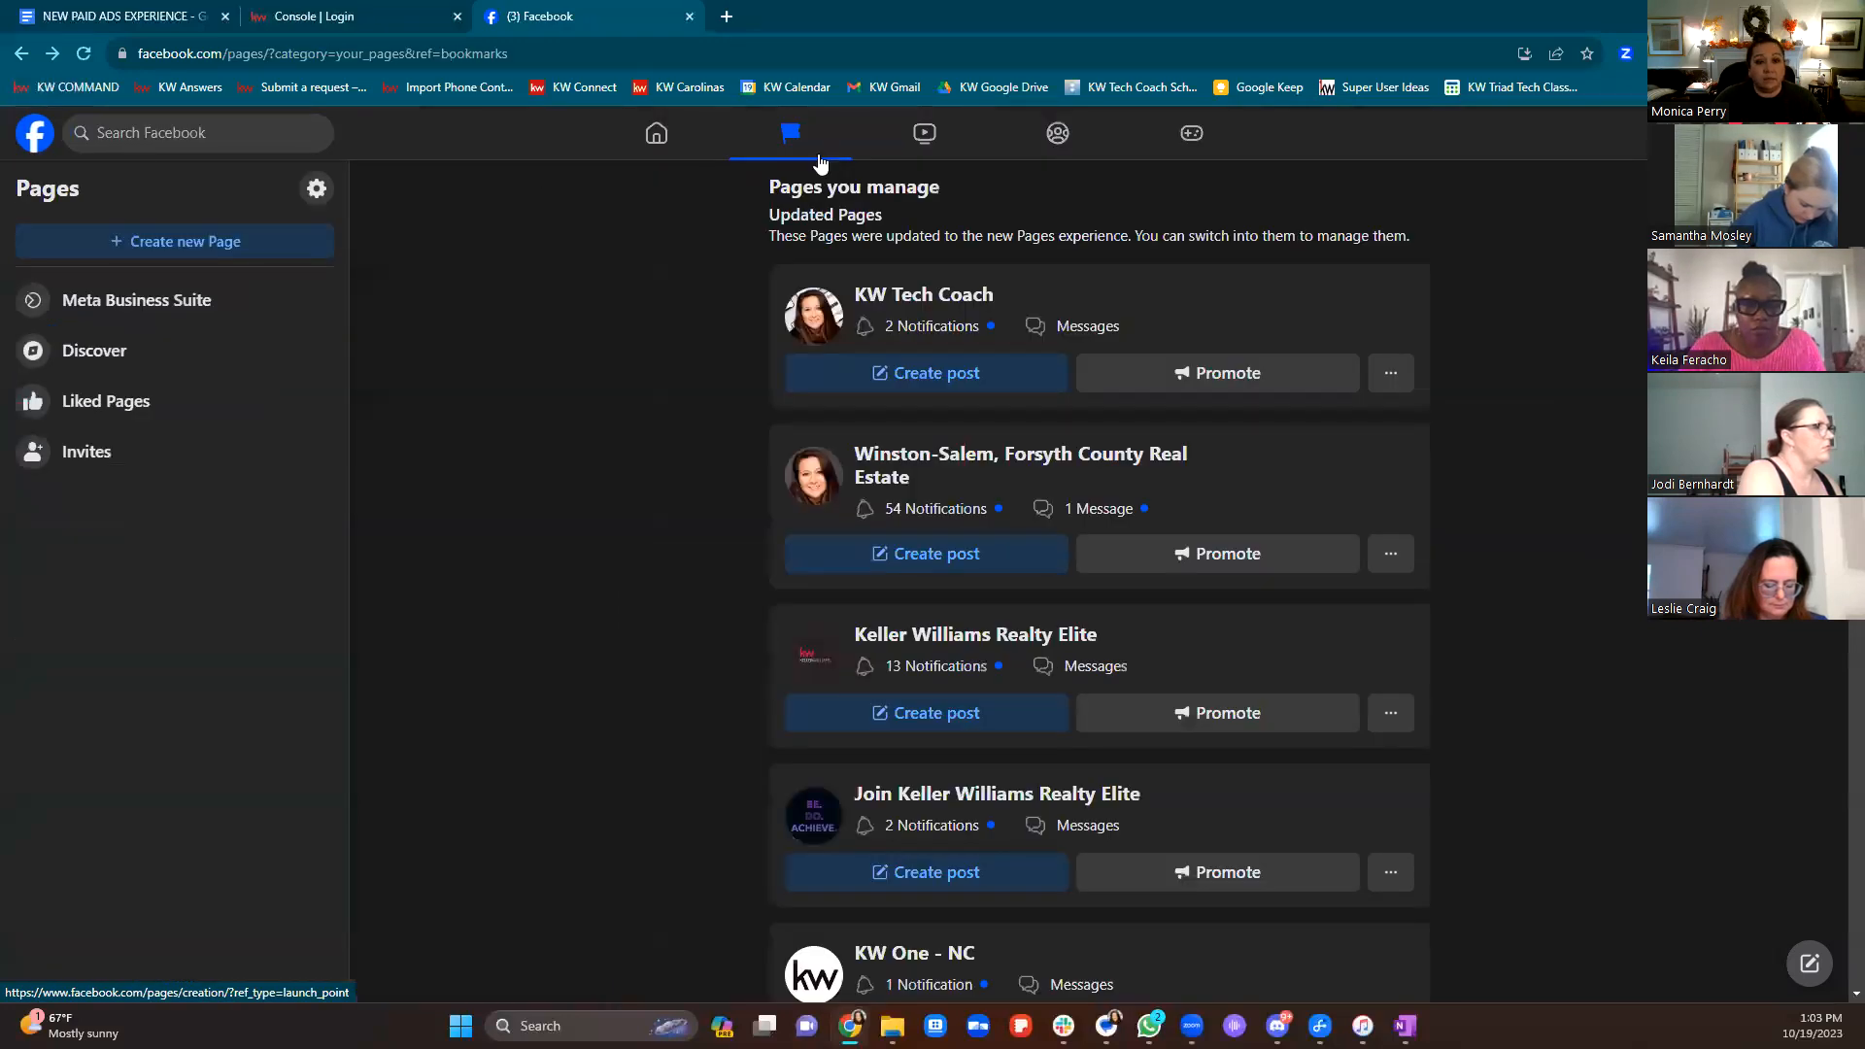
From the Home feed, open Pages you manage and select MP Real Estate at KW Elite
{"action": "left_click", "coordinate": [657, 133]}
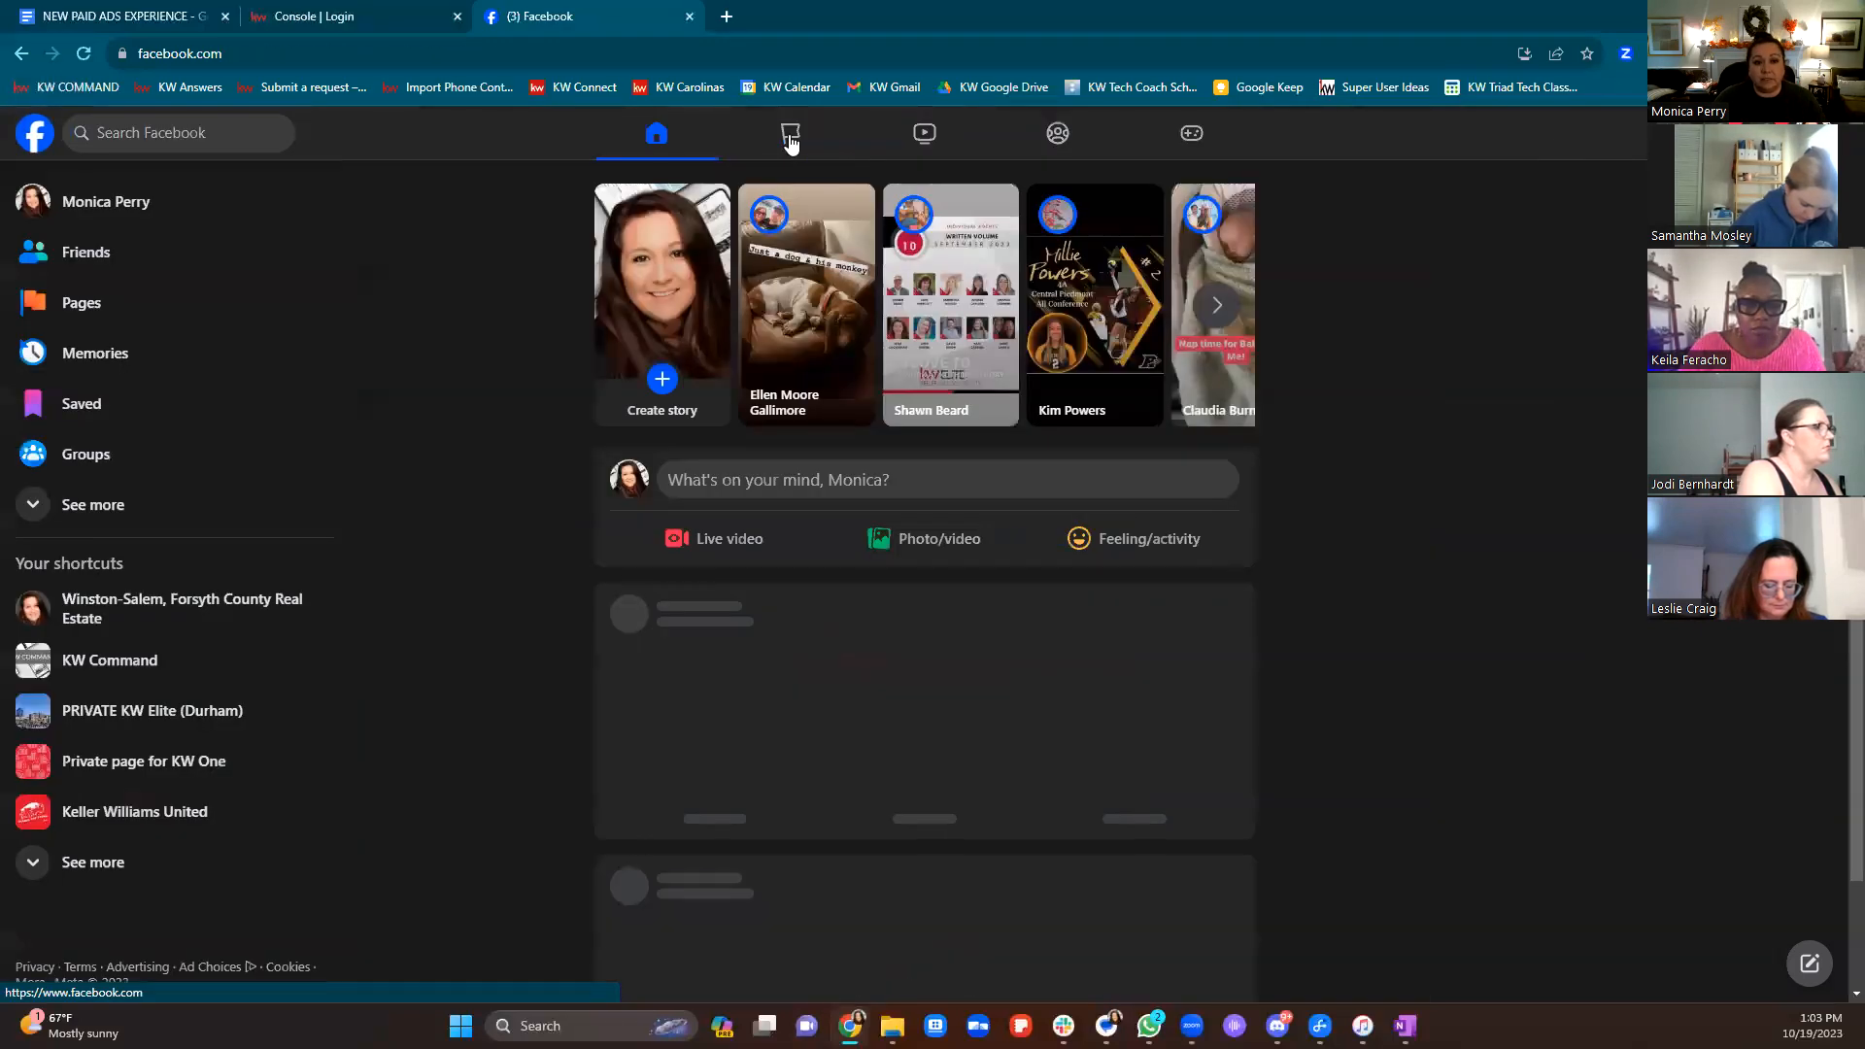
{"action": "left_click", "coordinate": [66, 312]}
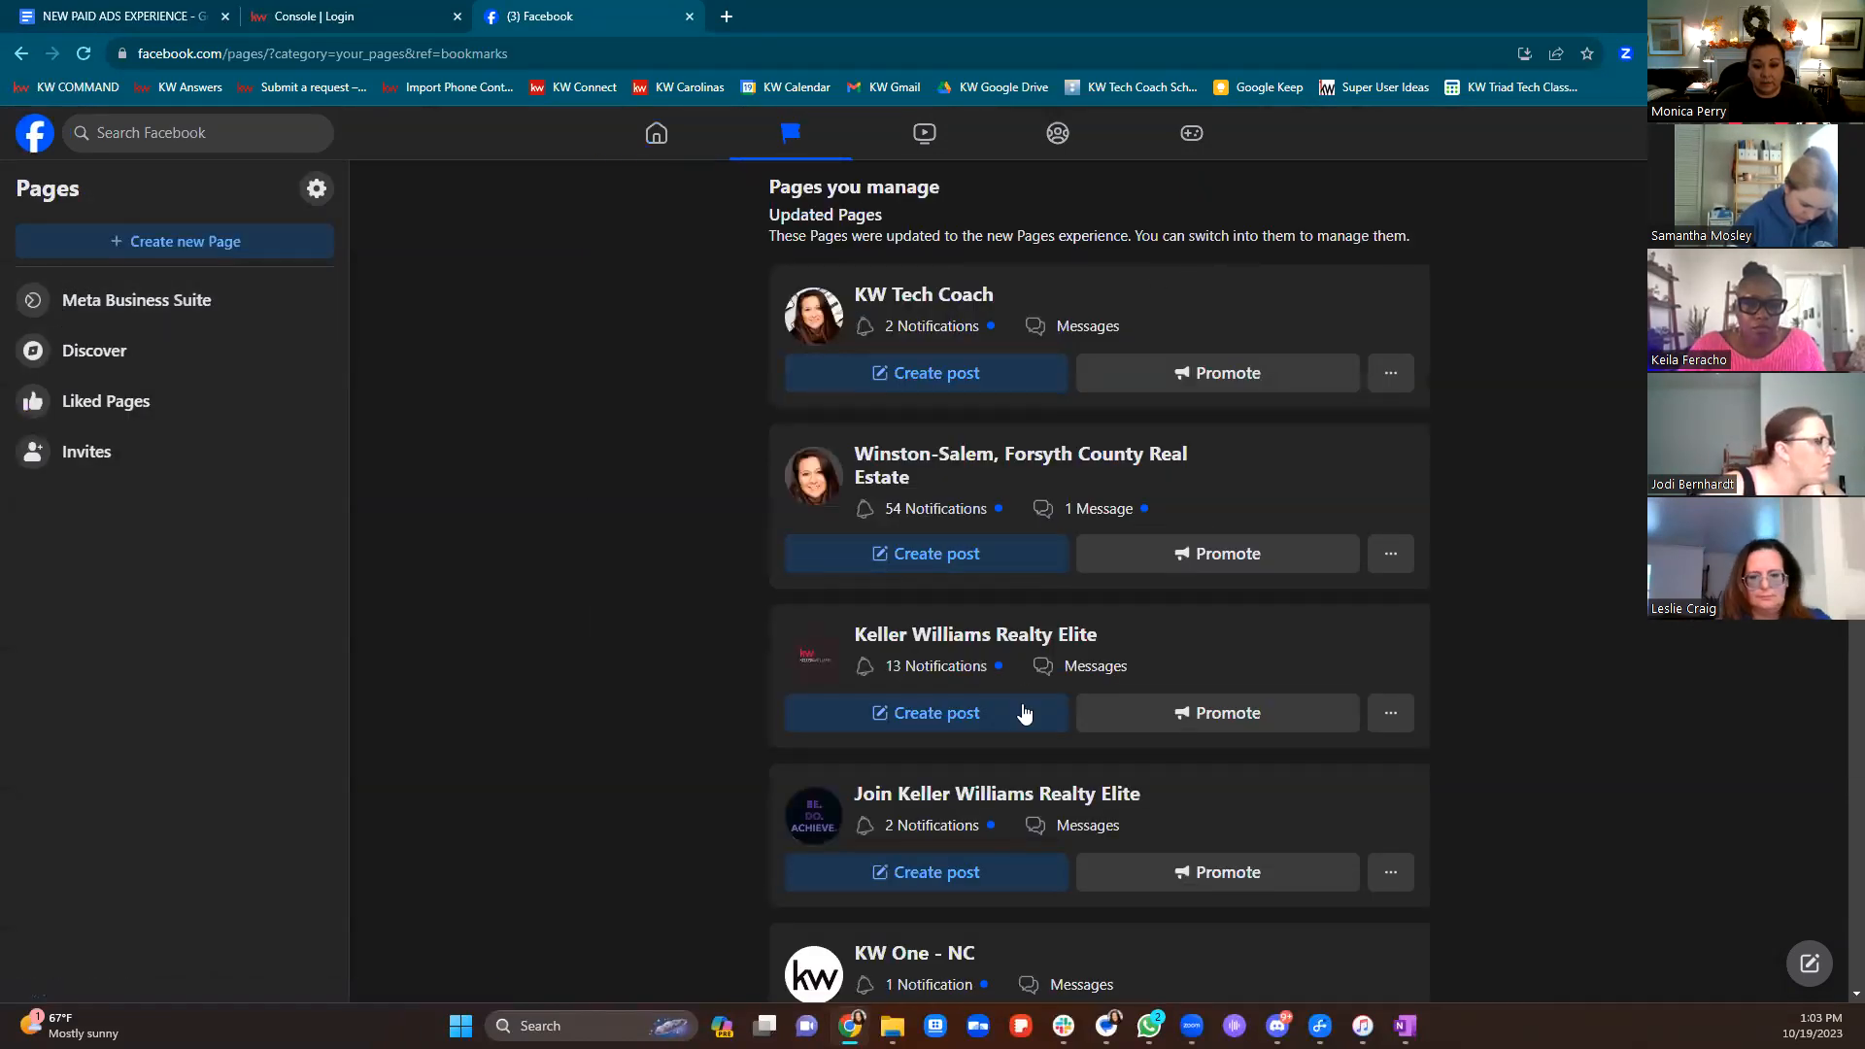
{"action": "scroll", "coordinate": [1021, 752], "scroll_direction": "down", "scroll_amount": 6}
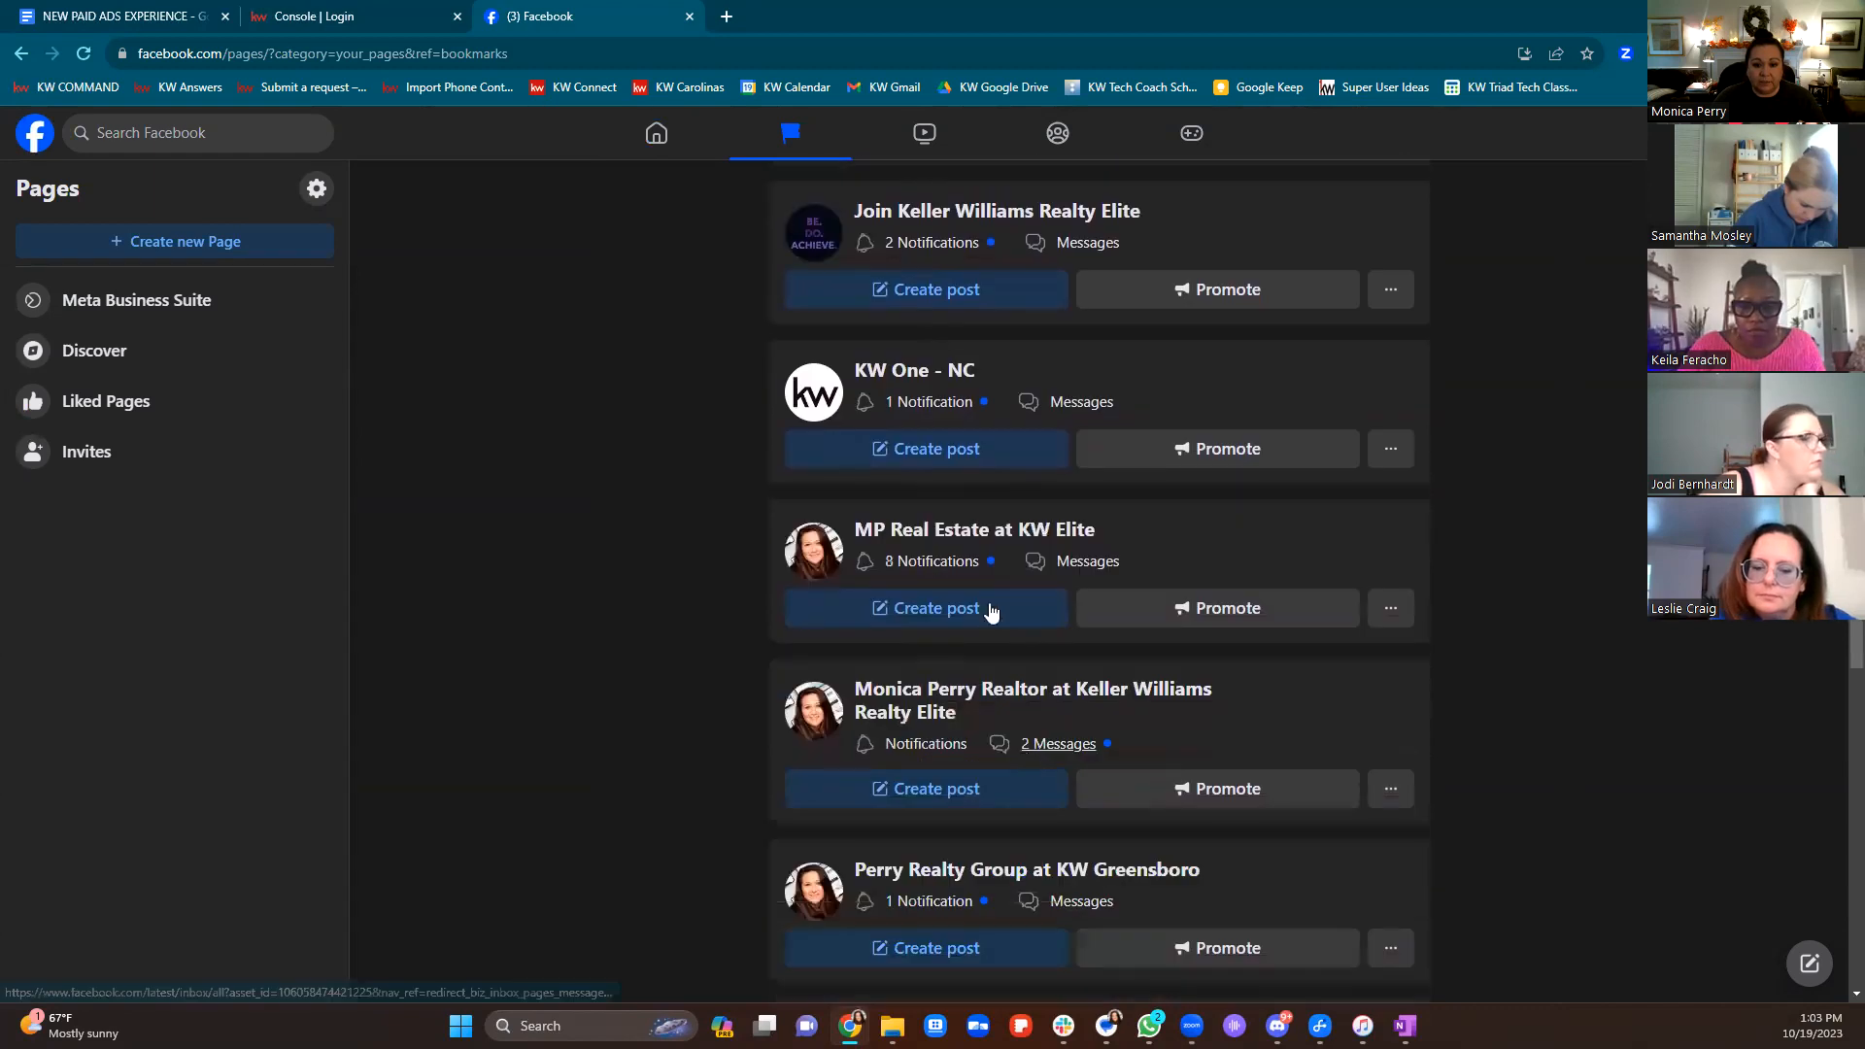
{"action": "left_click", "coordinate": [954, 530]}
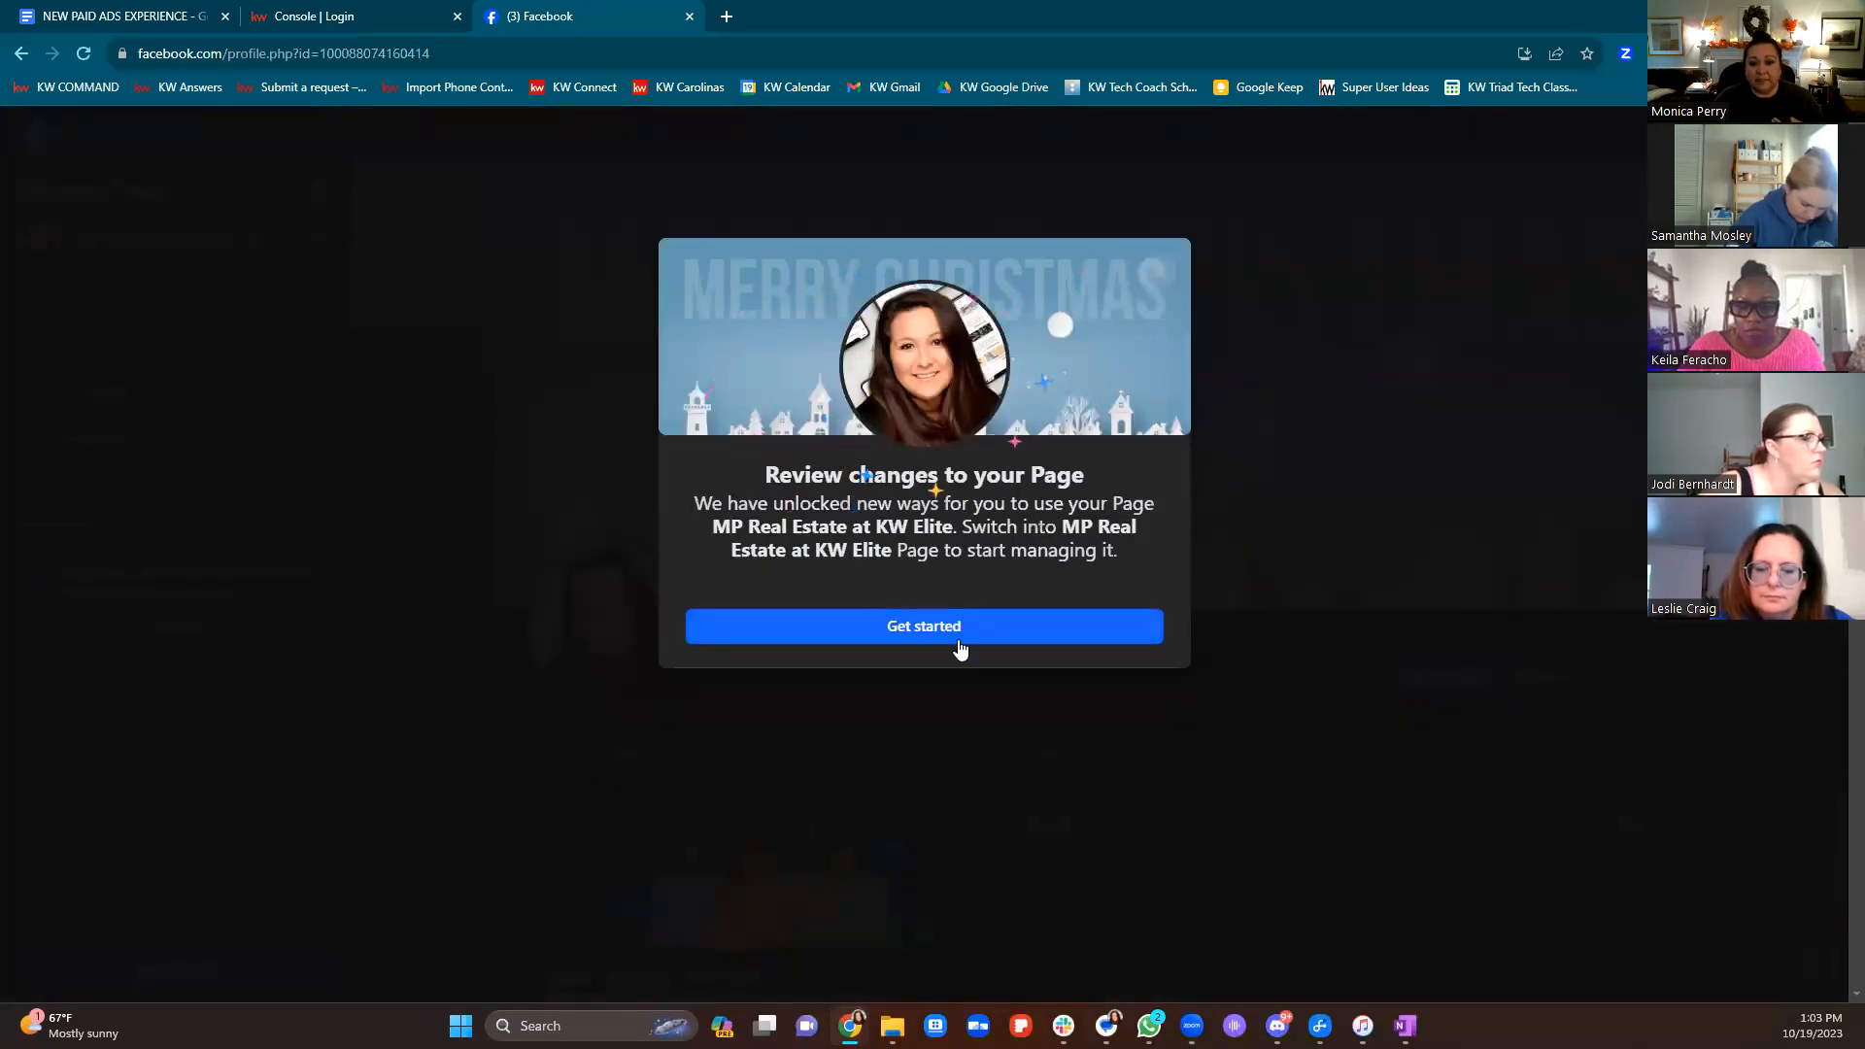
Review the Page's updated features, act as the Page, then go to the KW sign-in tab
{"action": "left_click", "coordinate": [929, 629]}
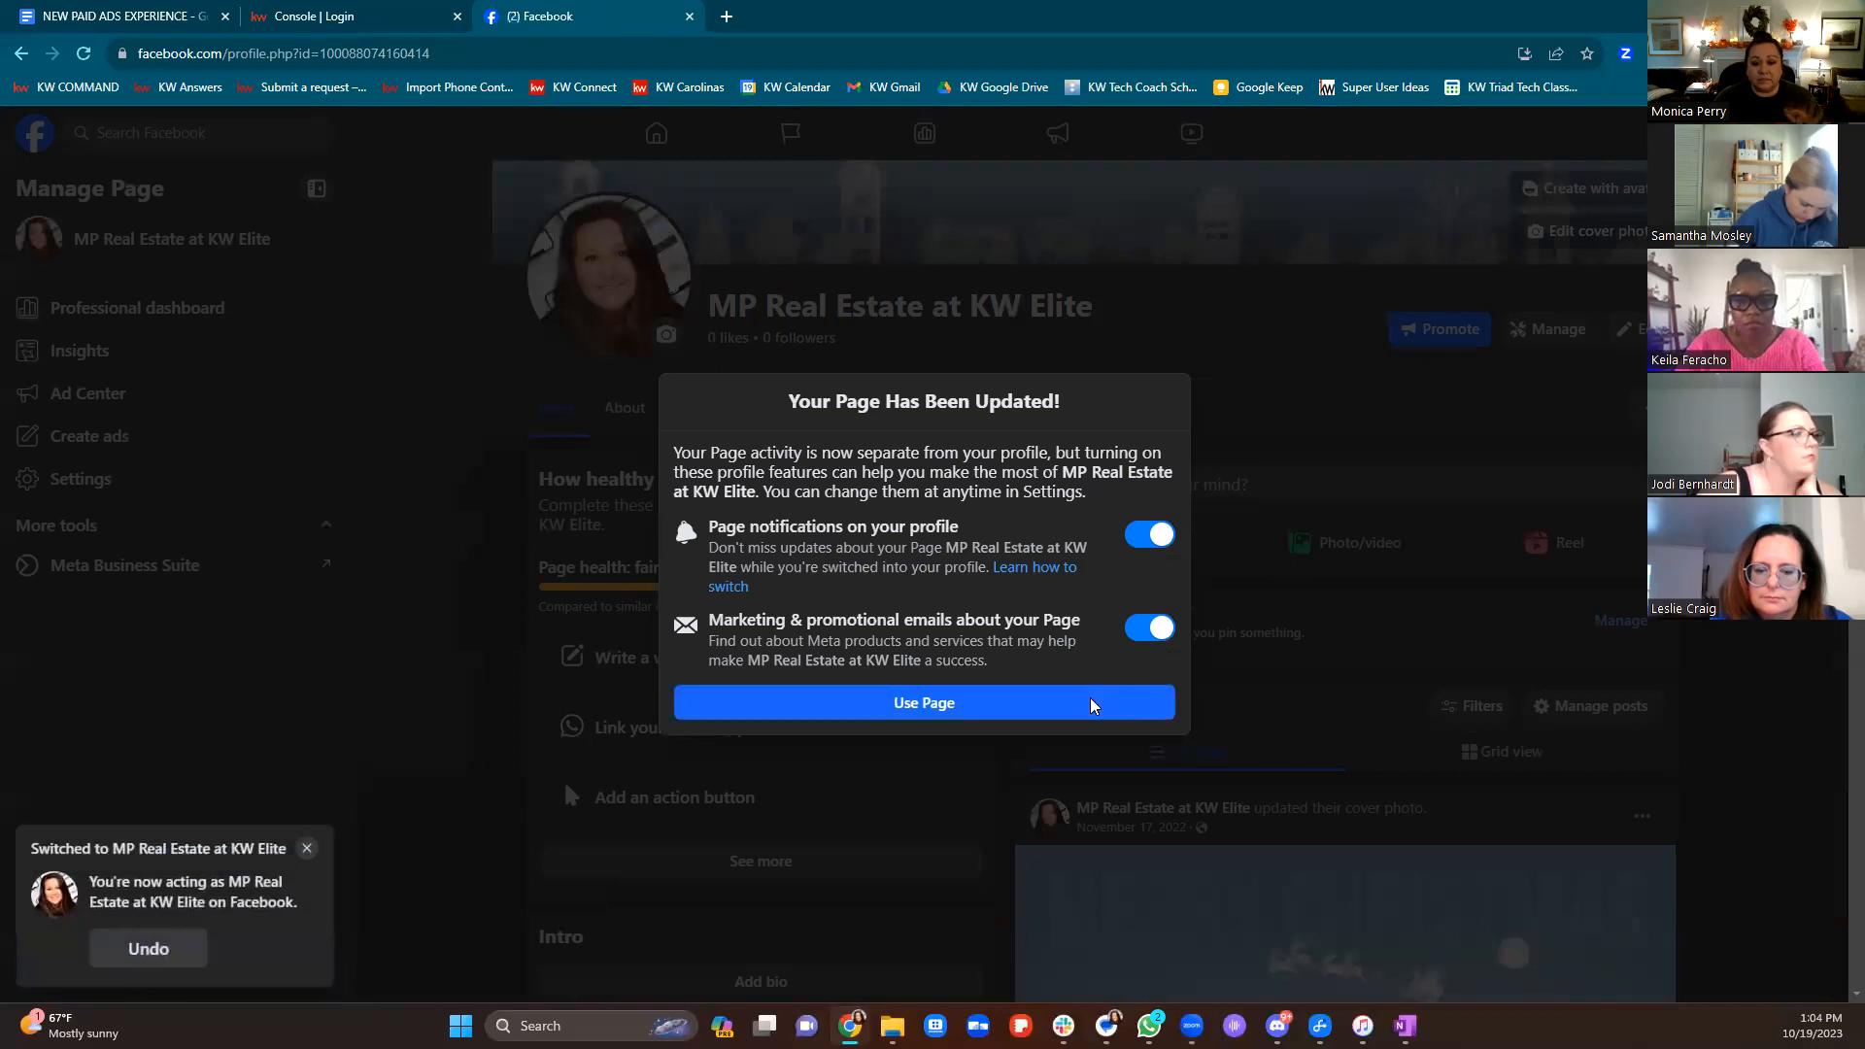
{"action": "left_click", "coordinate": [1092, 706]}
{"action": "scroll", "coordinate": [1382, 329], "scroll_direction": "up", "scroll_amount": 3}
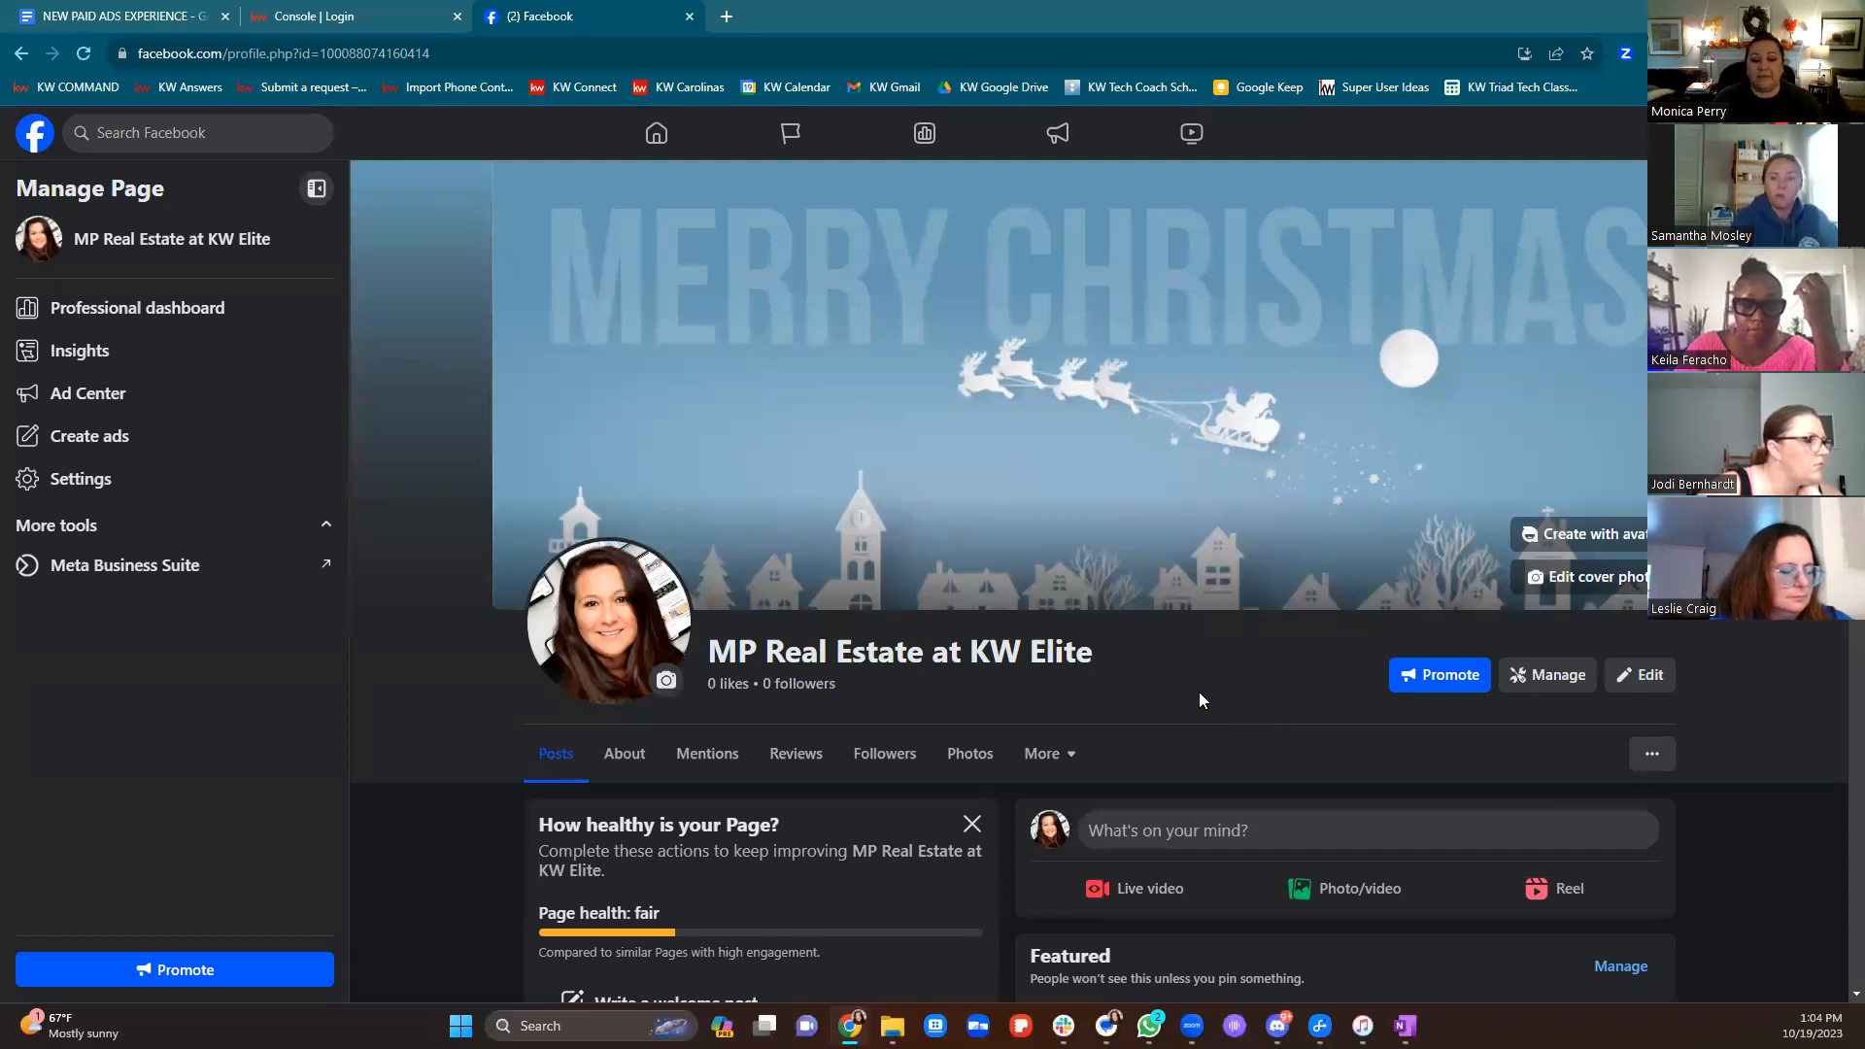
{"action": "scroll", "coordinate": [1200, 699], "scroll_direction": "down", "scroll_amount": 3}
{"action": "scroll", "coordinate": [966, 481], "scroll_direction": "up", "scroll_amount": 3}
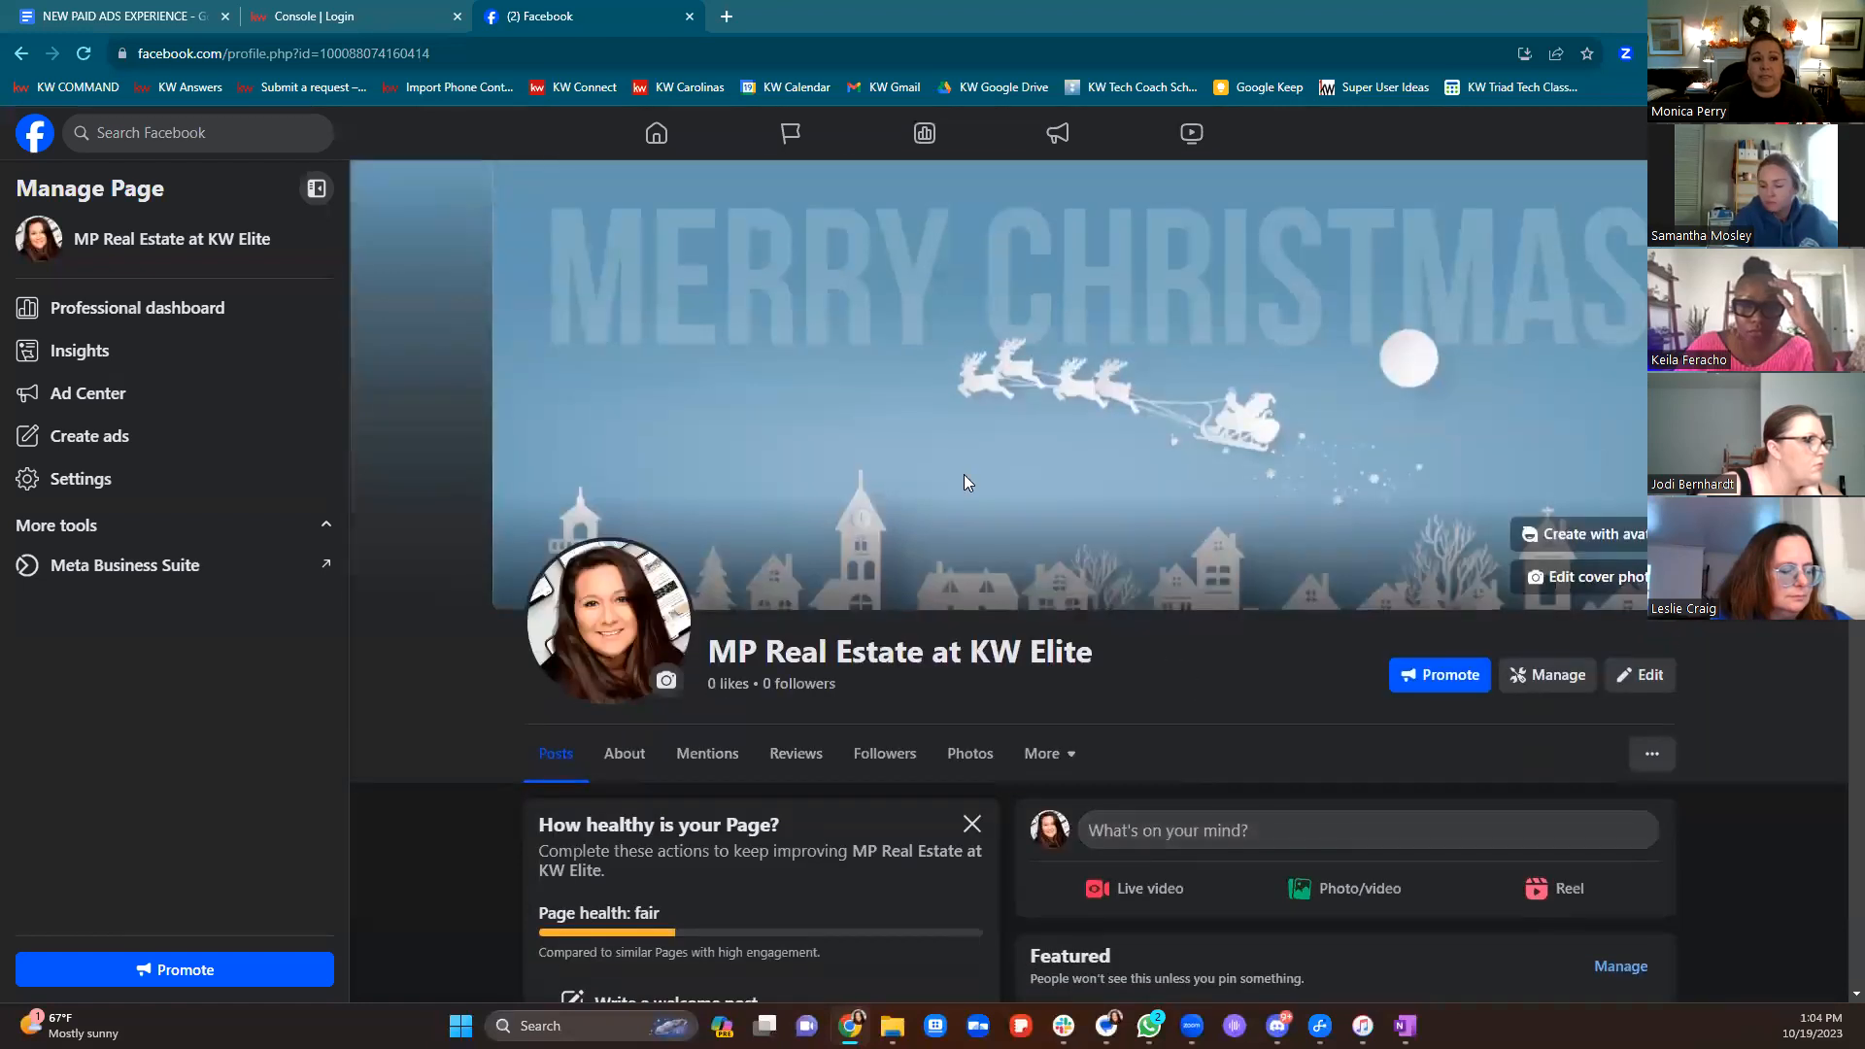
{"action": "left_click", "coordinate": [347, 18]}
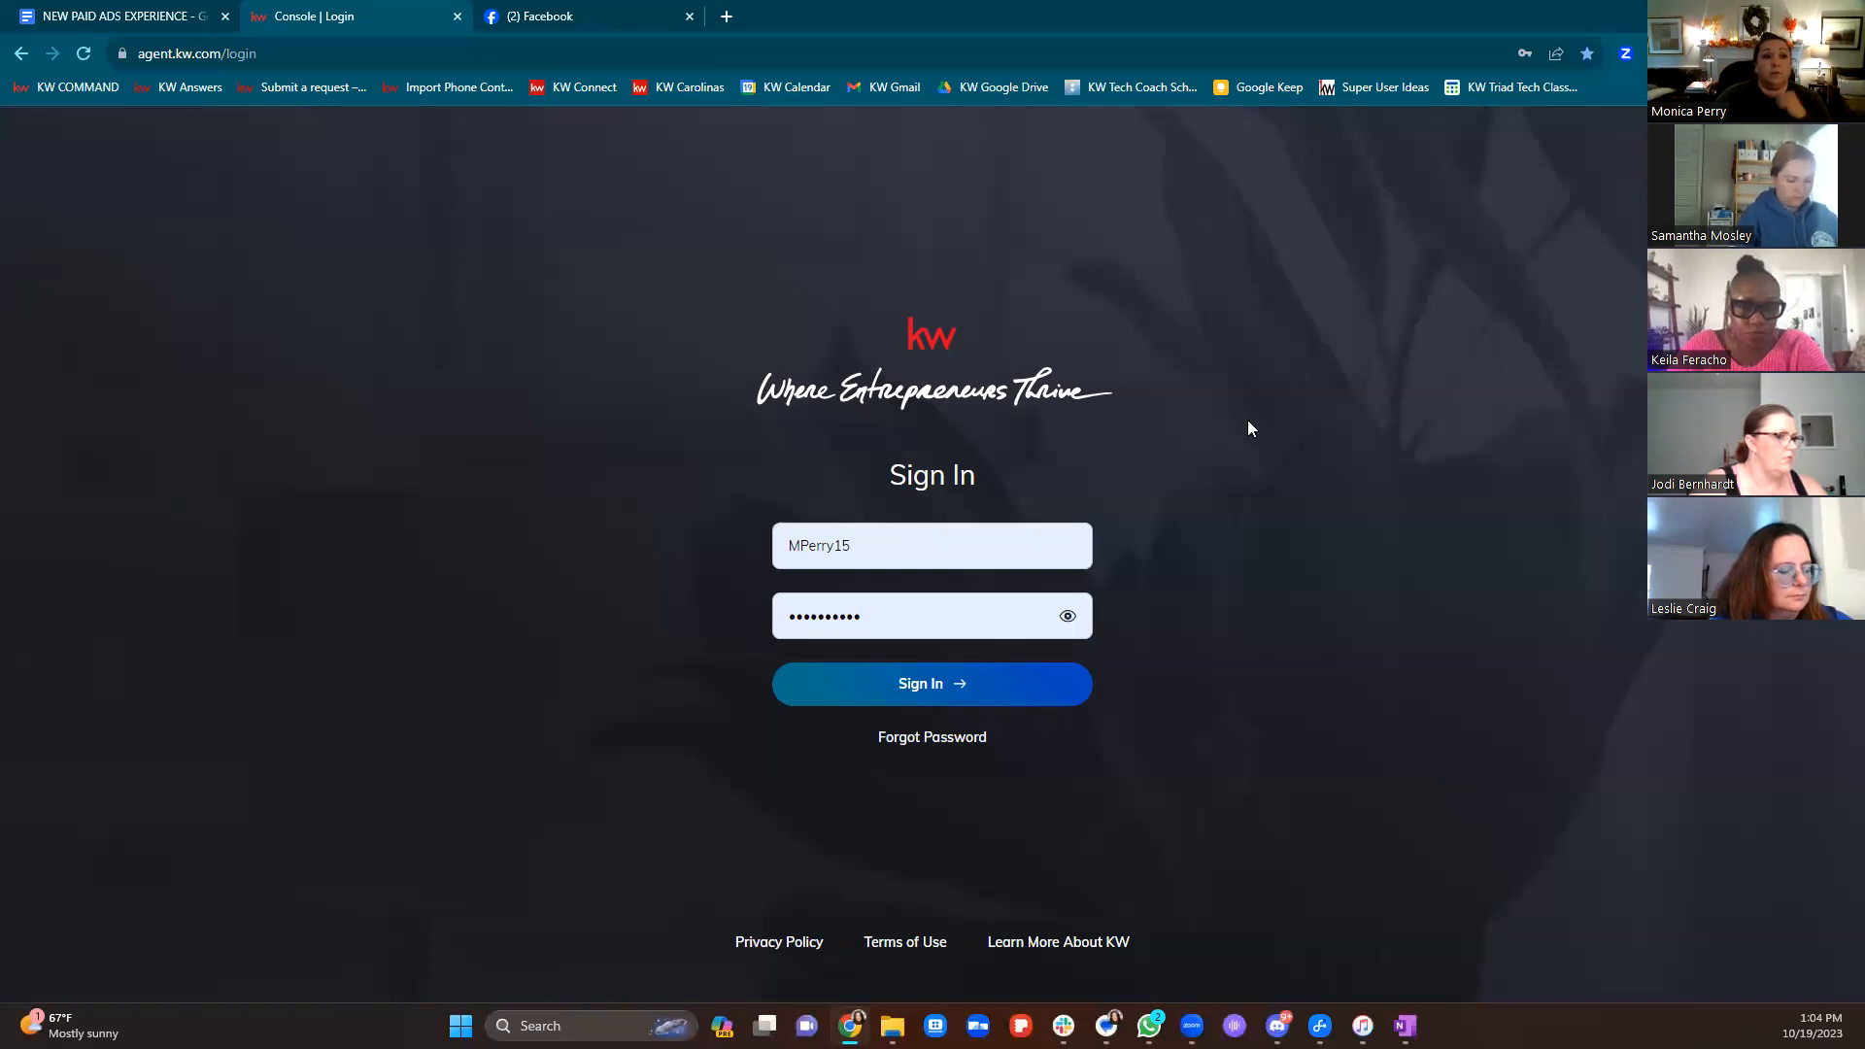
Sign in to KW Command with the saved password and open the account settings
{"action": "left_click", "coordinate": [44, 20]}
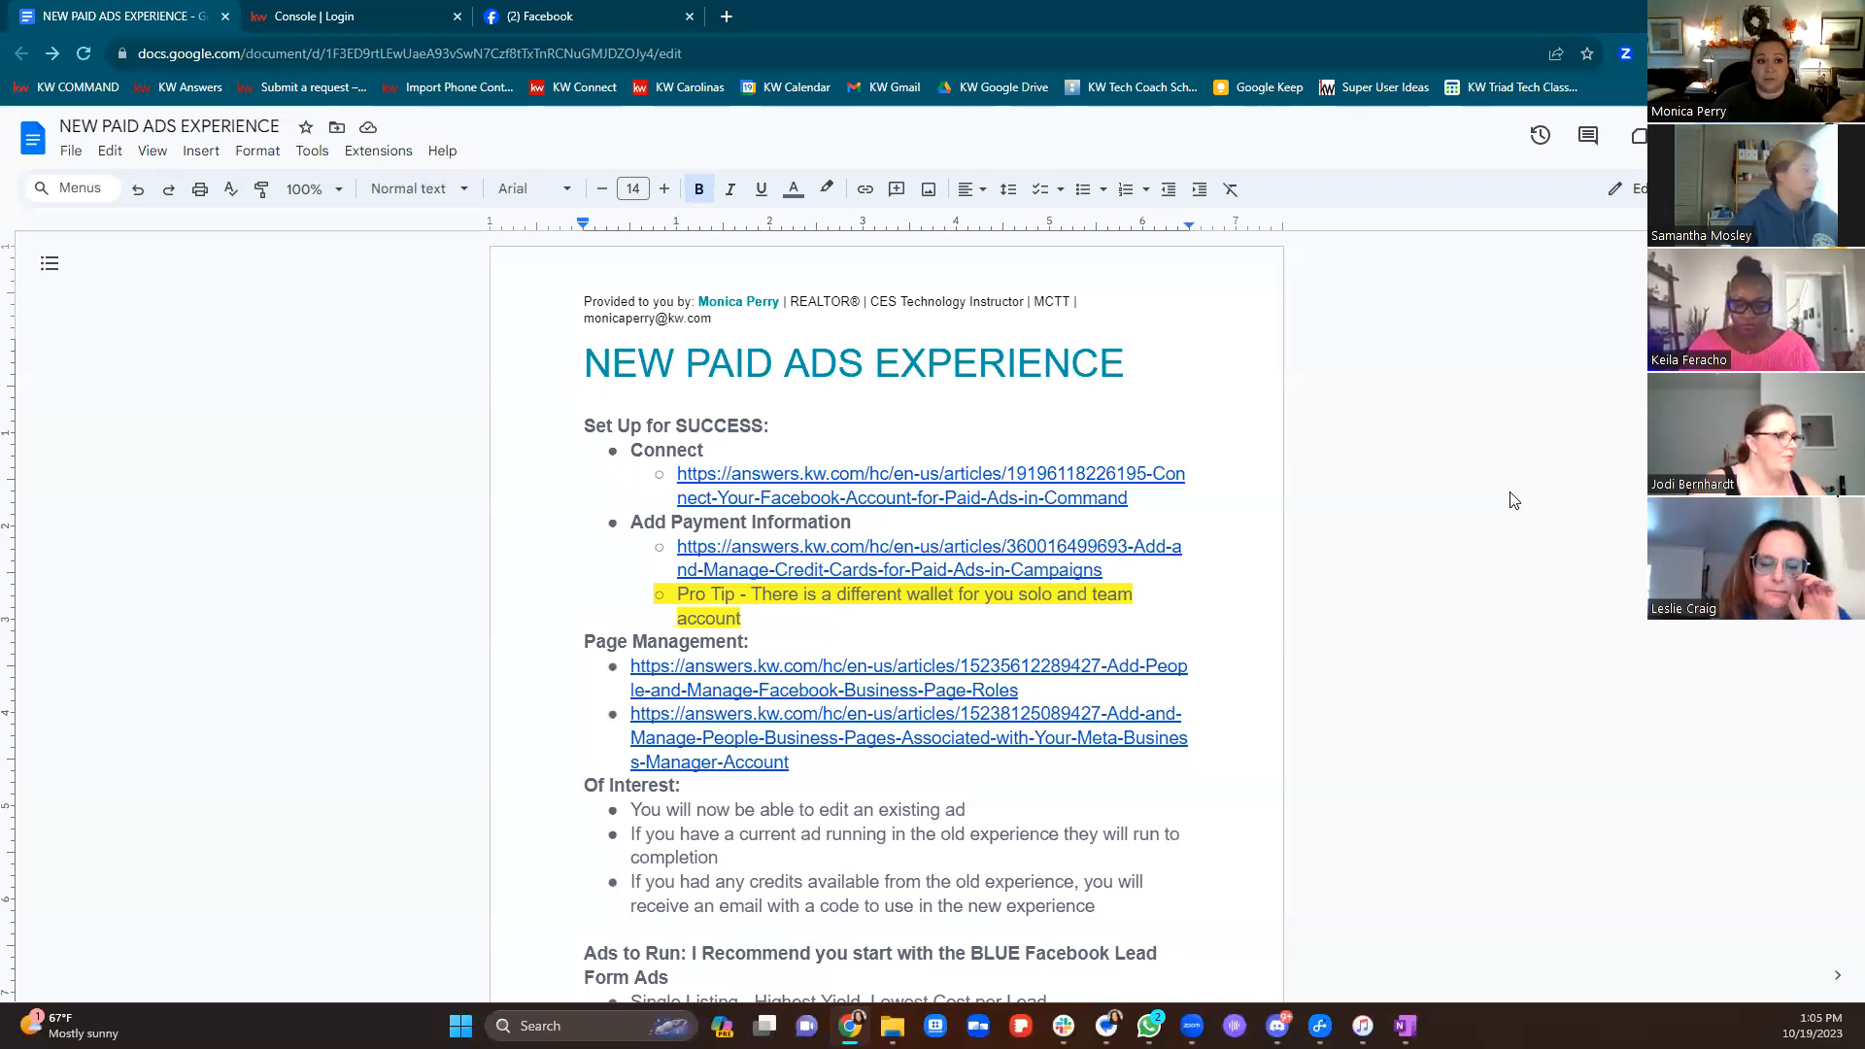
{"action": "left_click", "coordinate": [915, 616]}
{"action": "left_click", "coordinate": [940, 701]}
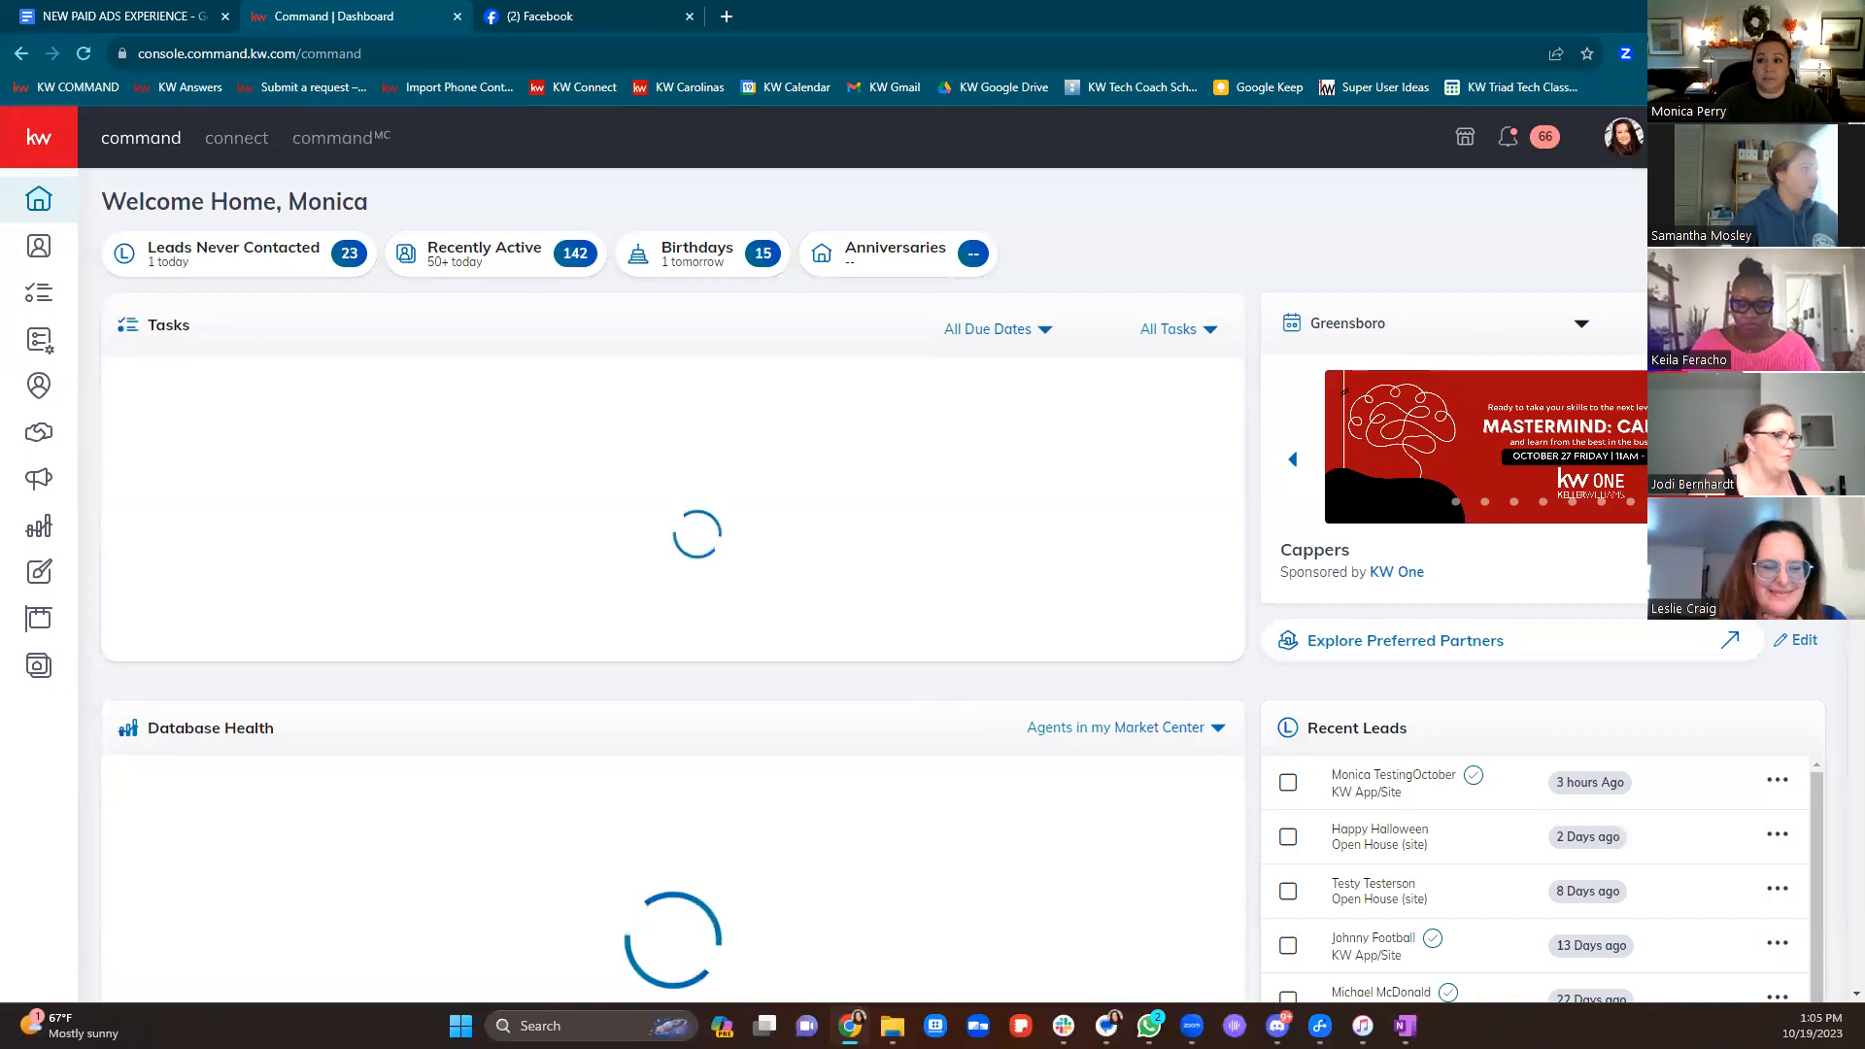
{"action": "left_click", "coordinate": [1623, 137]}
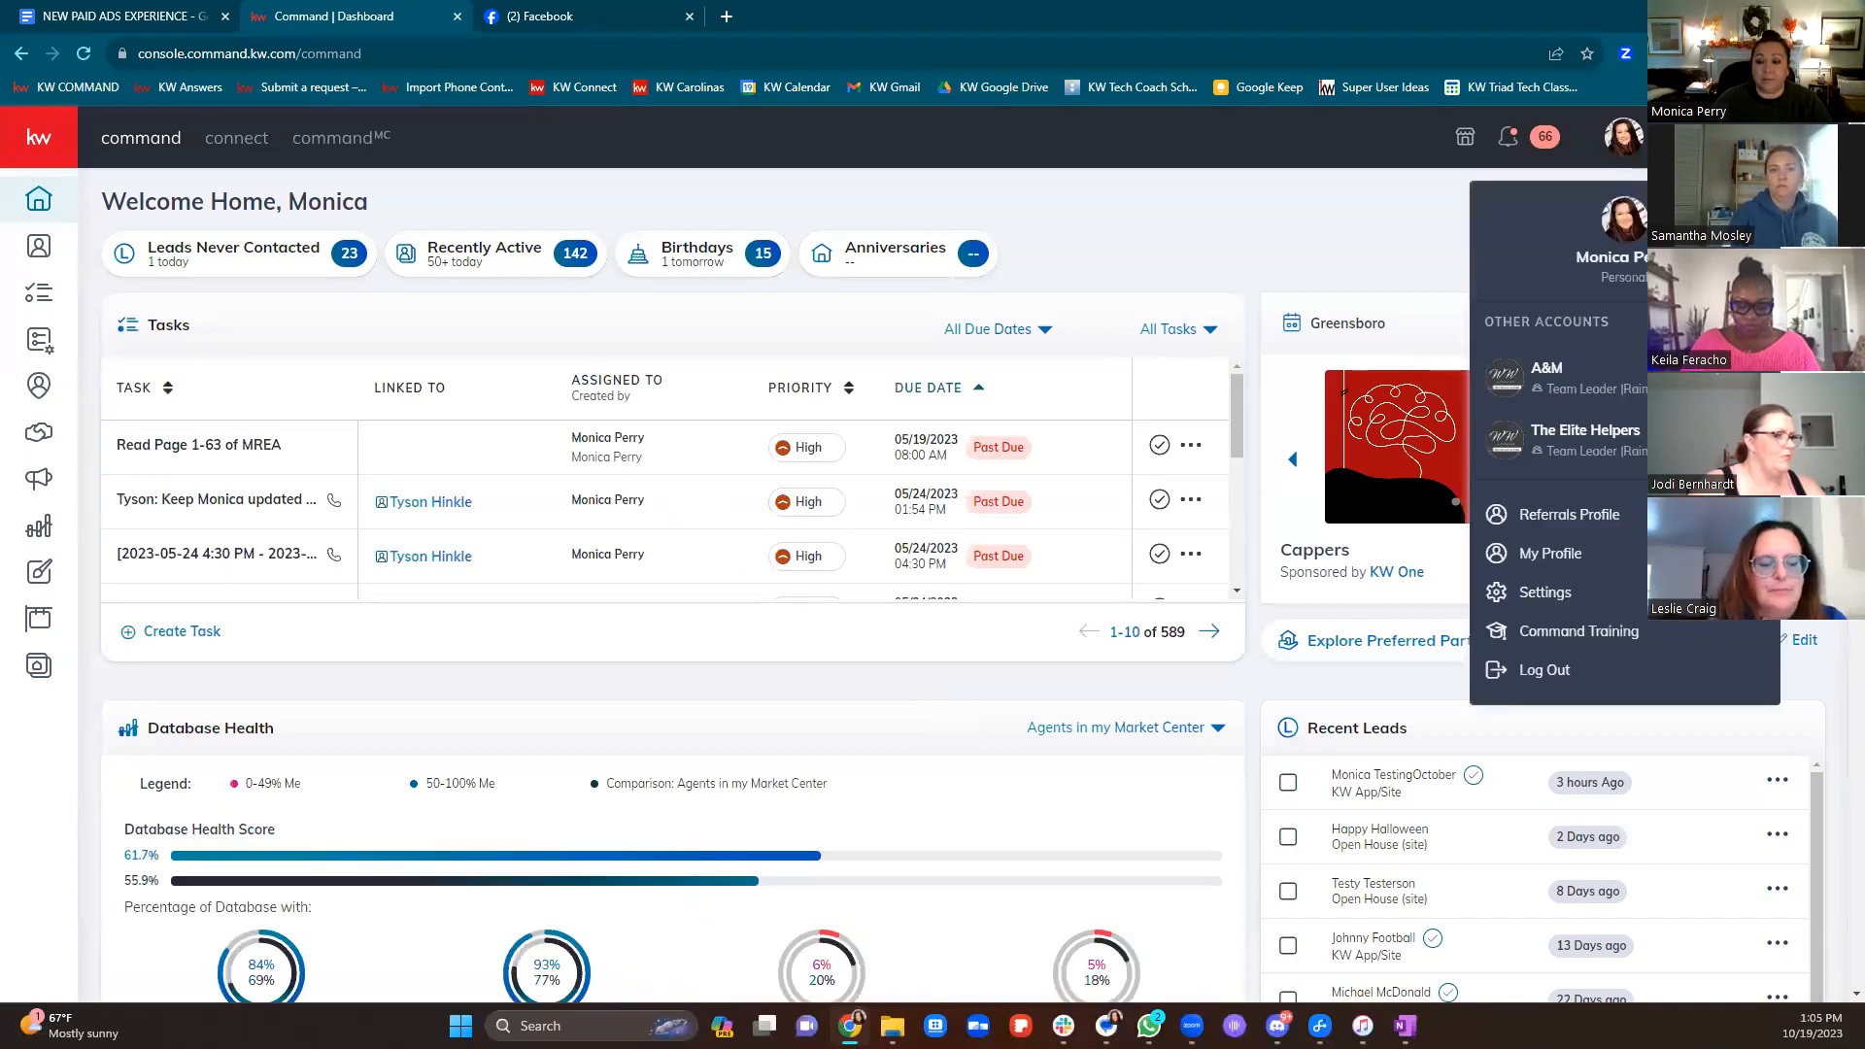
{"action": "left_click", "coordinate": [1523, 595]}
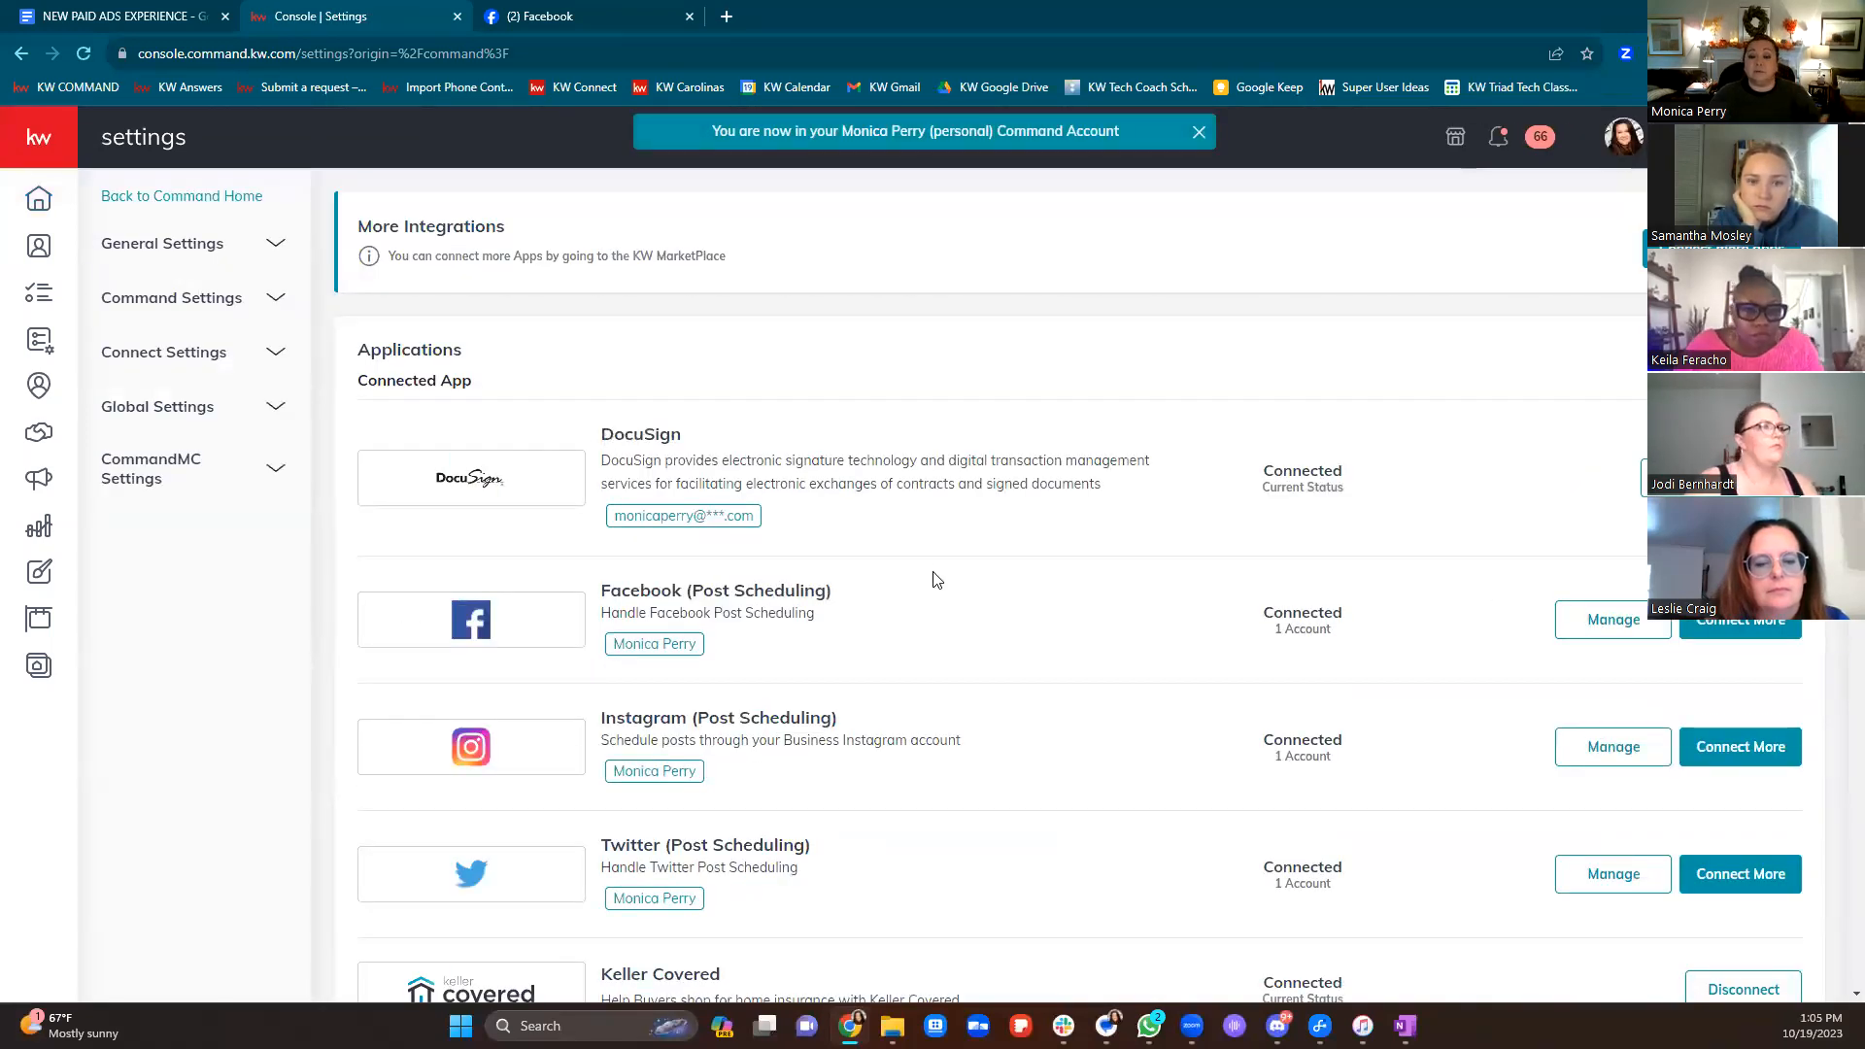
Highlight the Facebook headings and Ads Manager notice, then add a new Facebook page via Paid Ad settings
{"action": "left_click_drag", "start_coordinate": [919, 589], "coordinate": [783, 591]}
{"action": "left_click", "coordinate": [894, 738]}
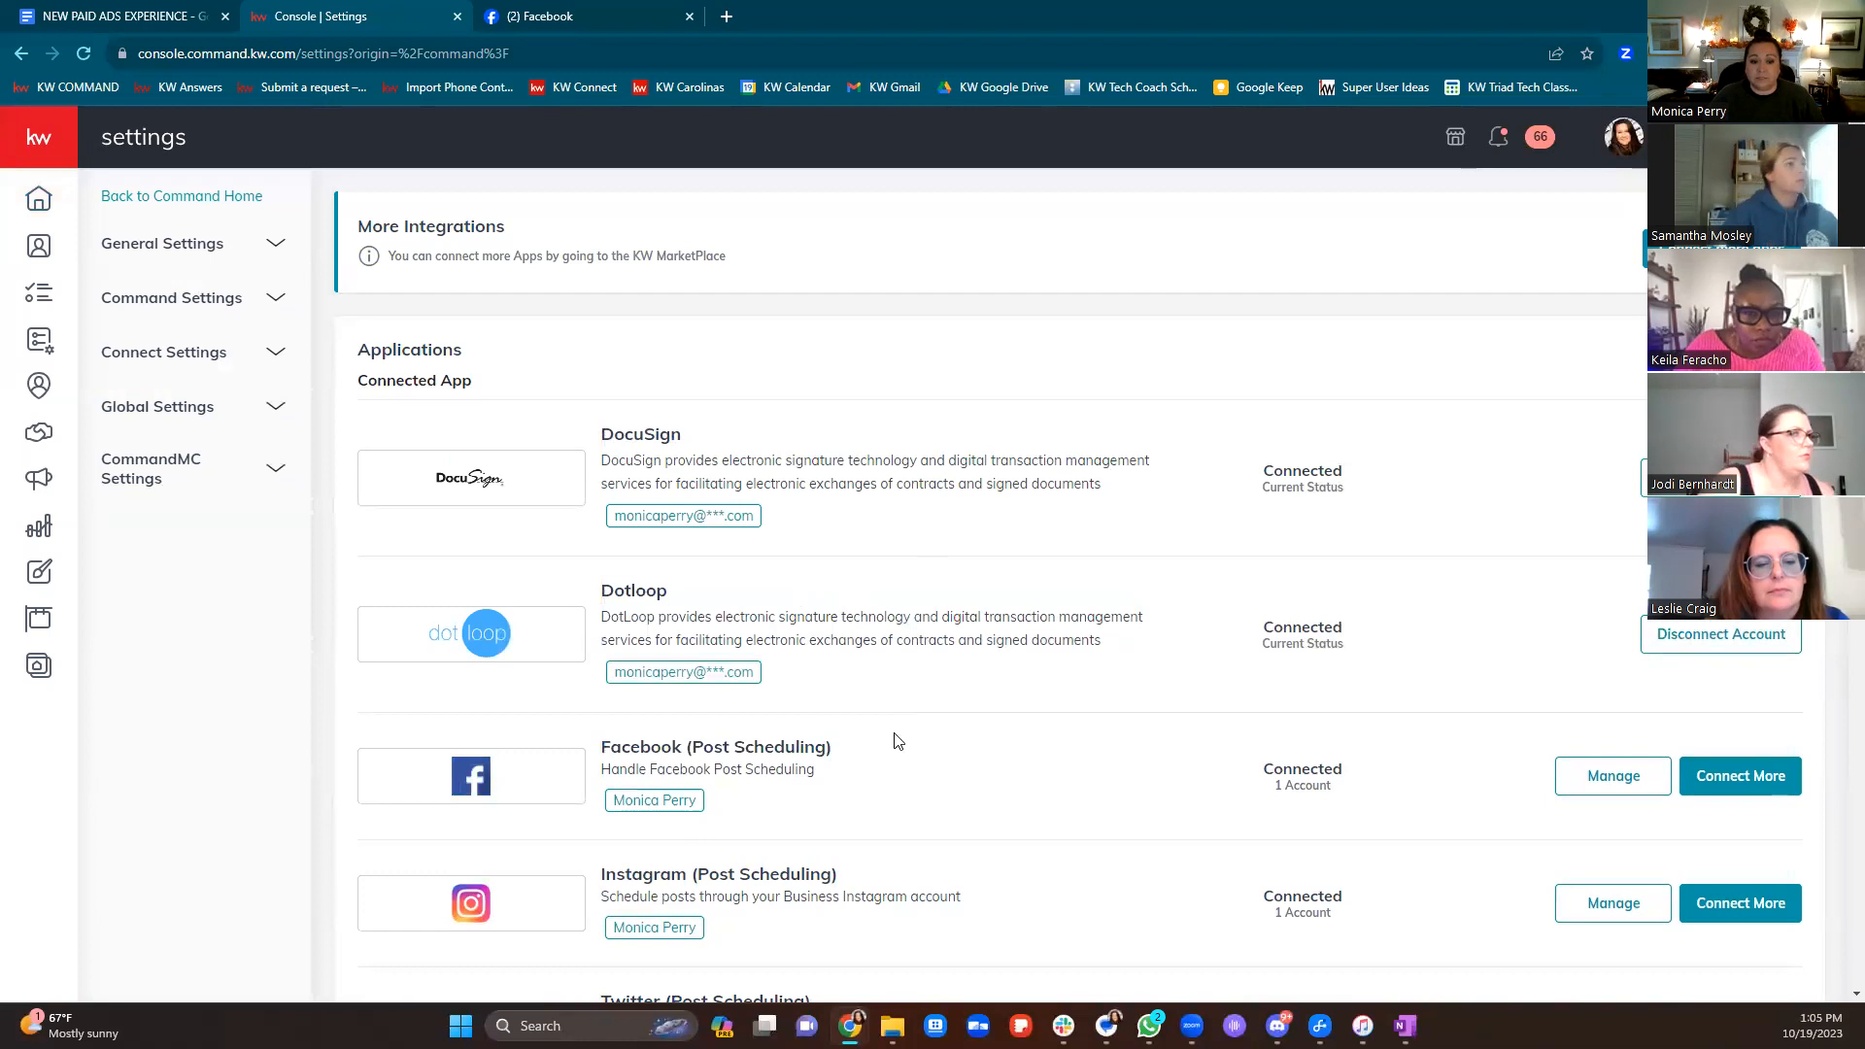
{"action": "left_click_drag", "start_coordinate": [833, 747], "coordinate": [589, 755]}
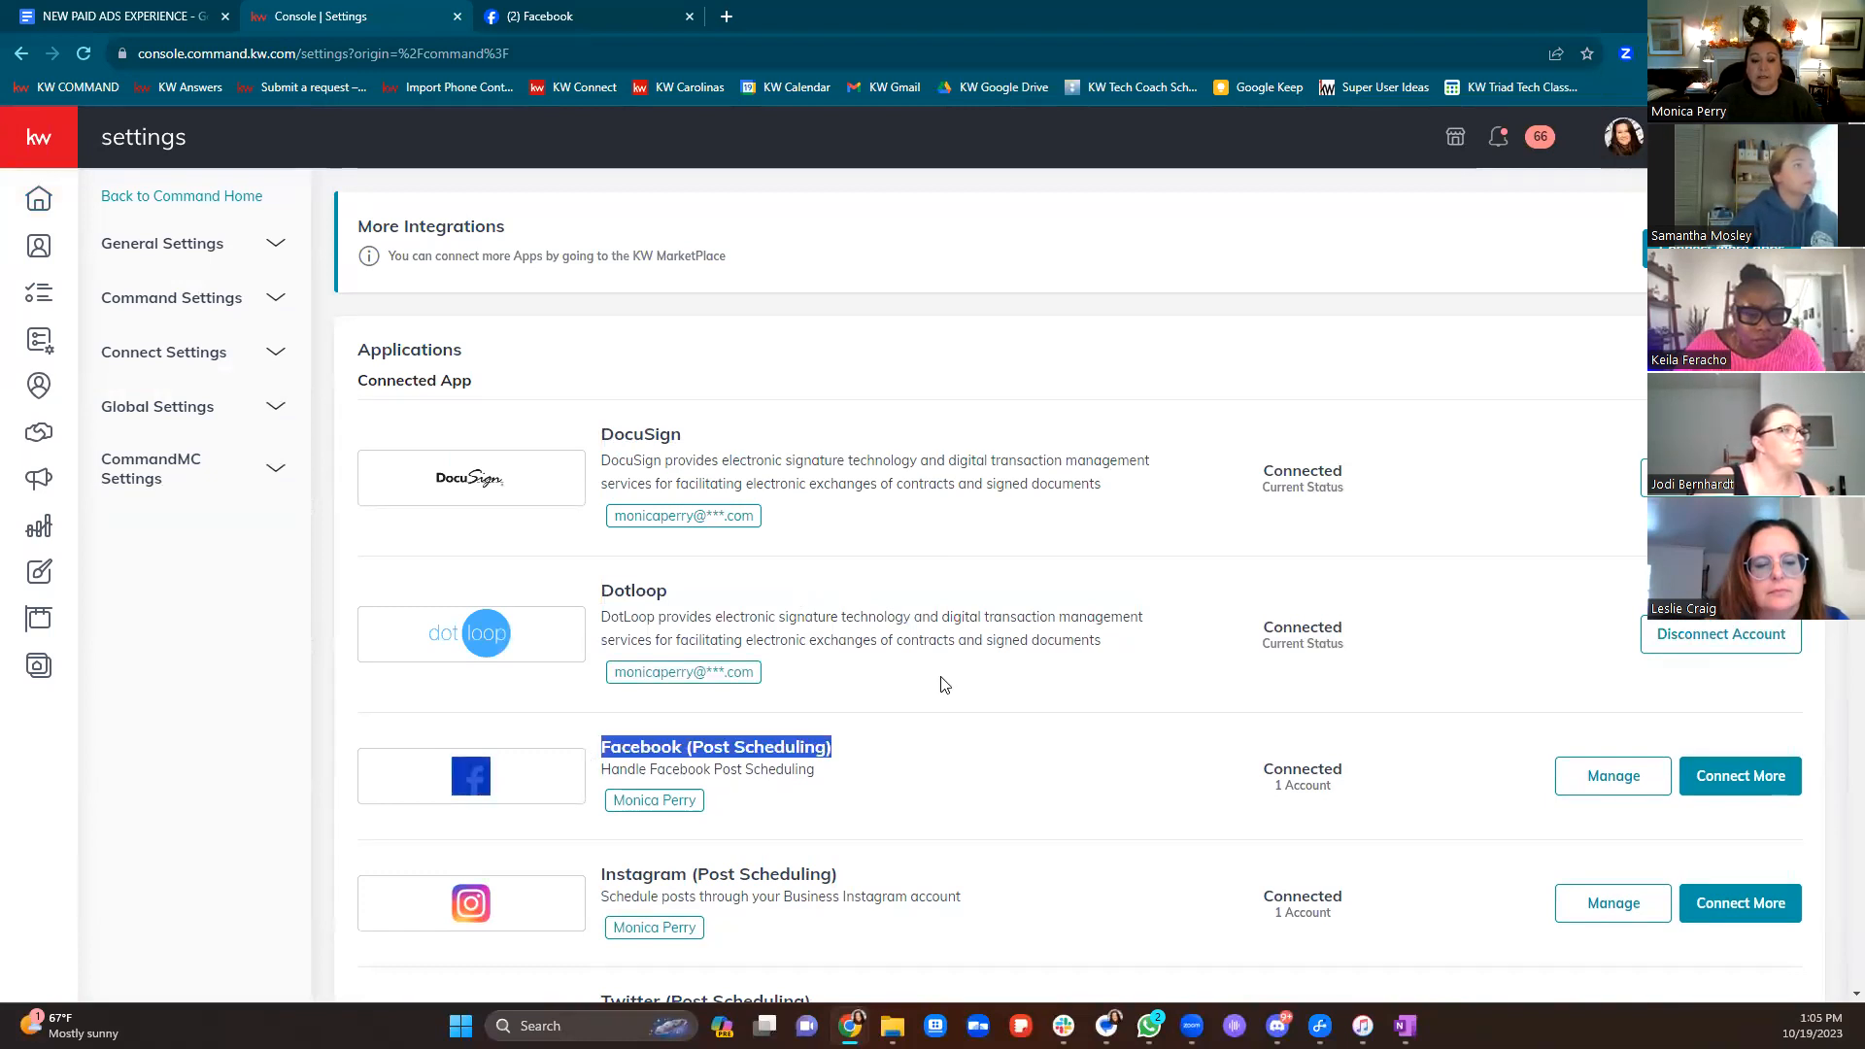
{"action": "scroll", "coordinate": [940, 685], "scroll_direction": "down", "scroll_amount": 12}
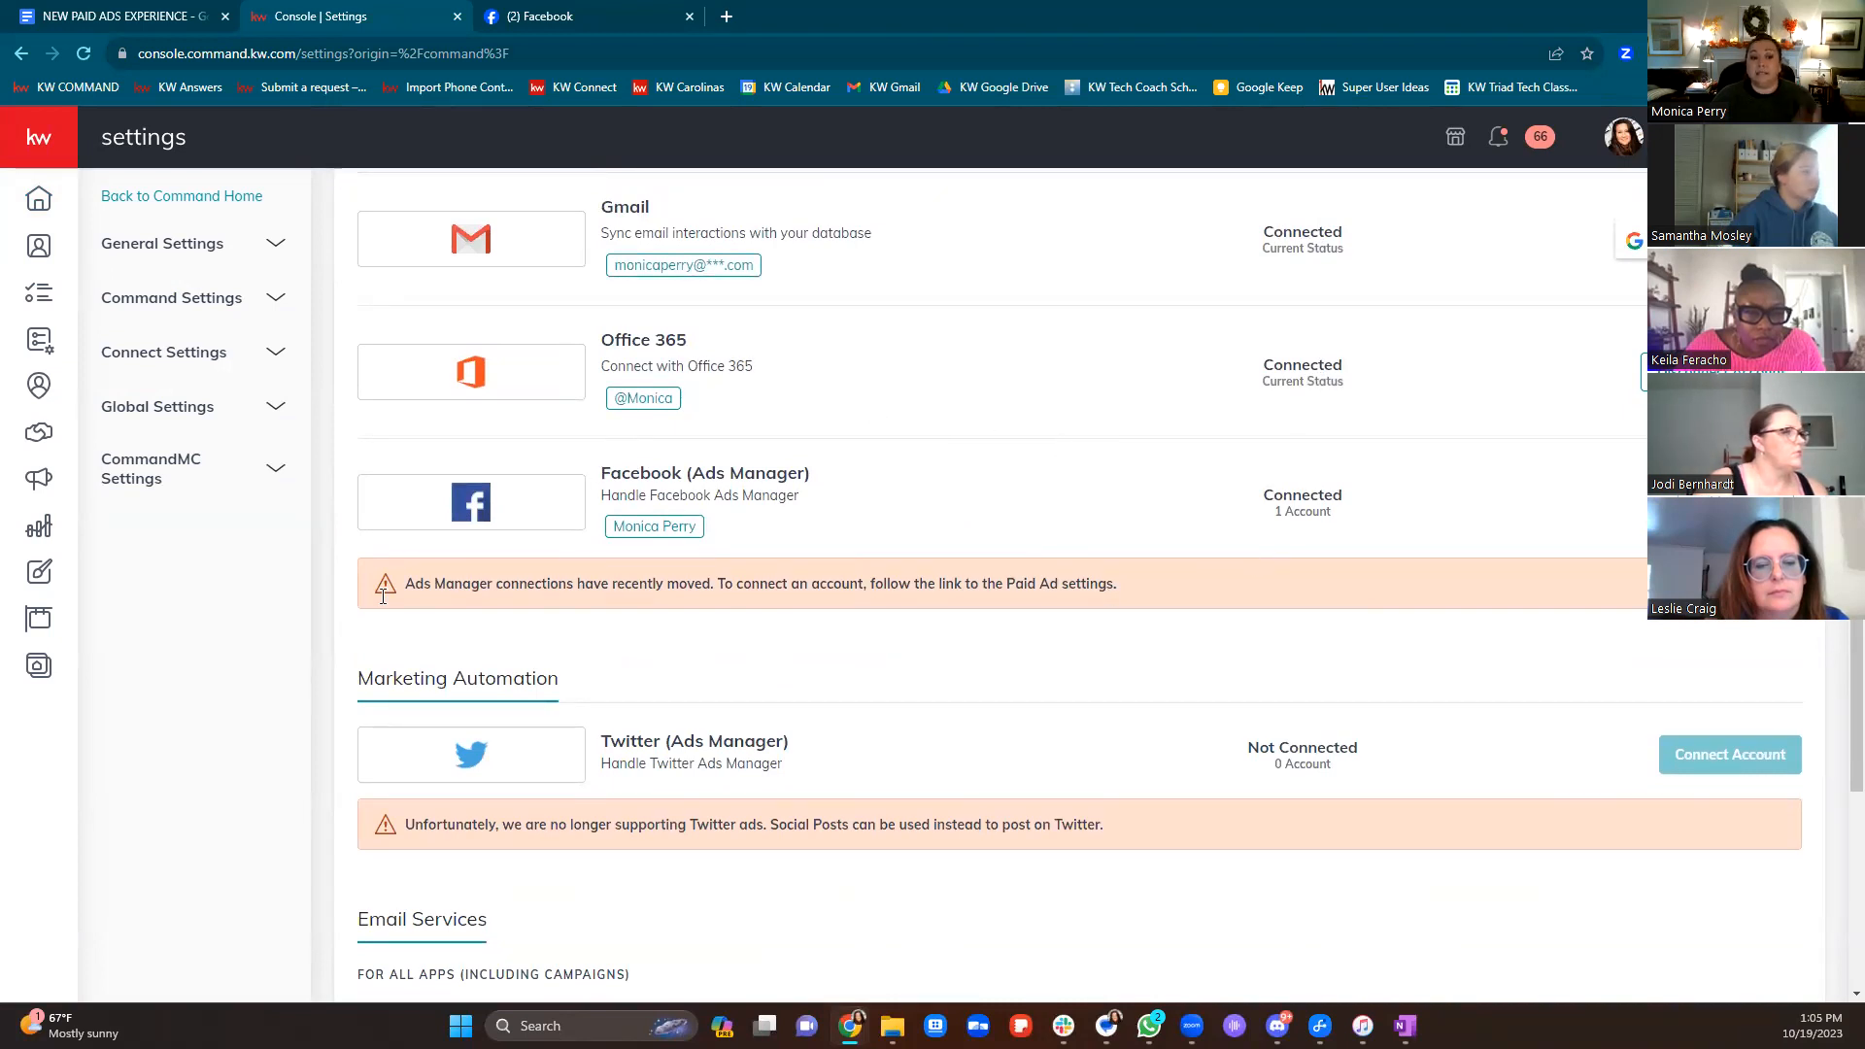
{"action": "left_click_drag", "start_coordinate": [385, 588], "coordinate": [1260, 569]}
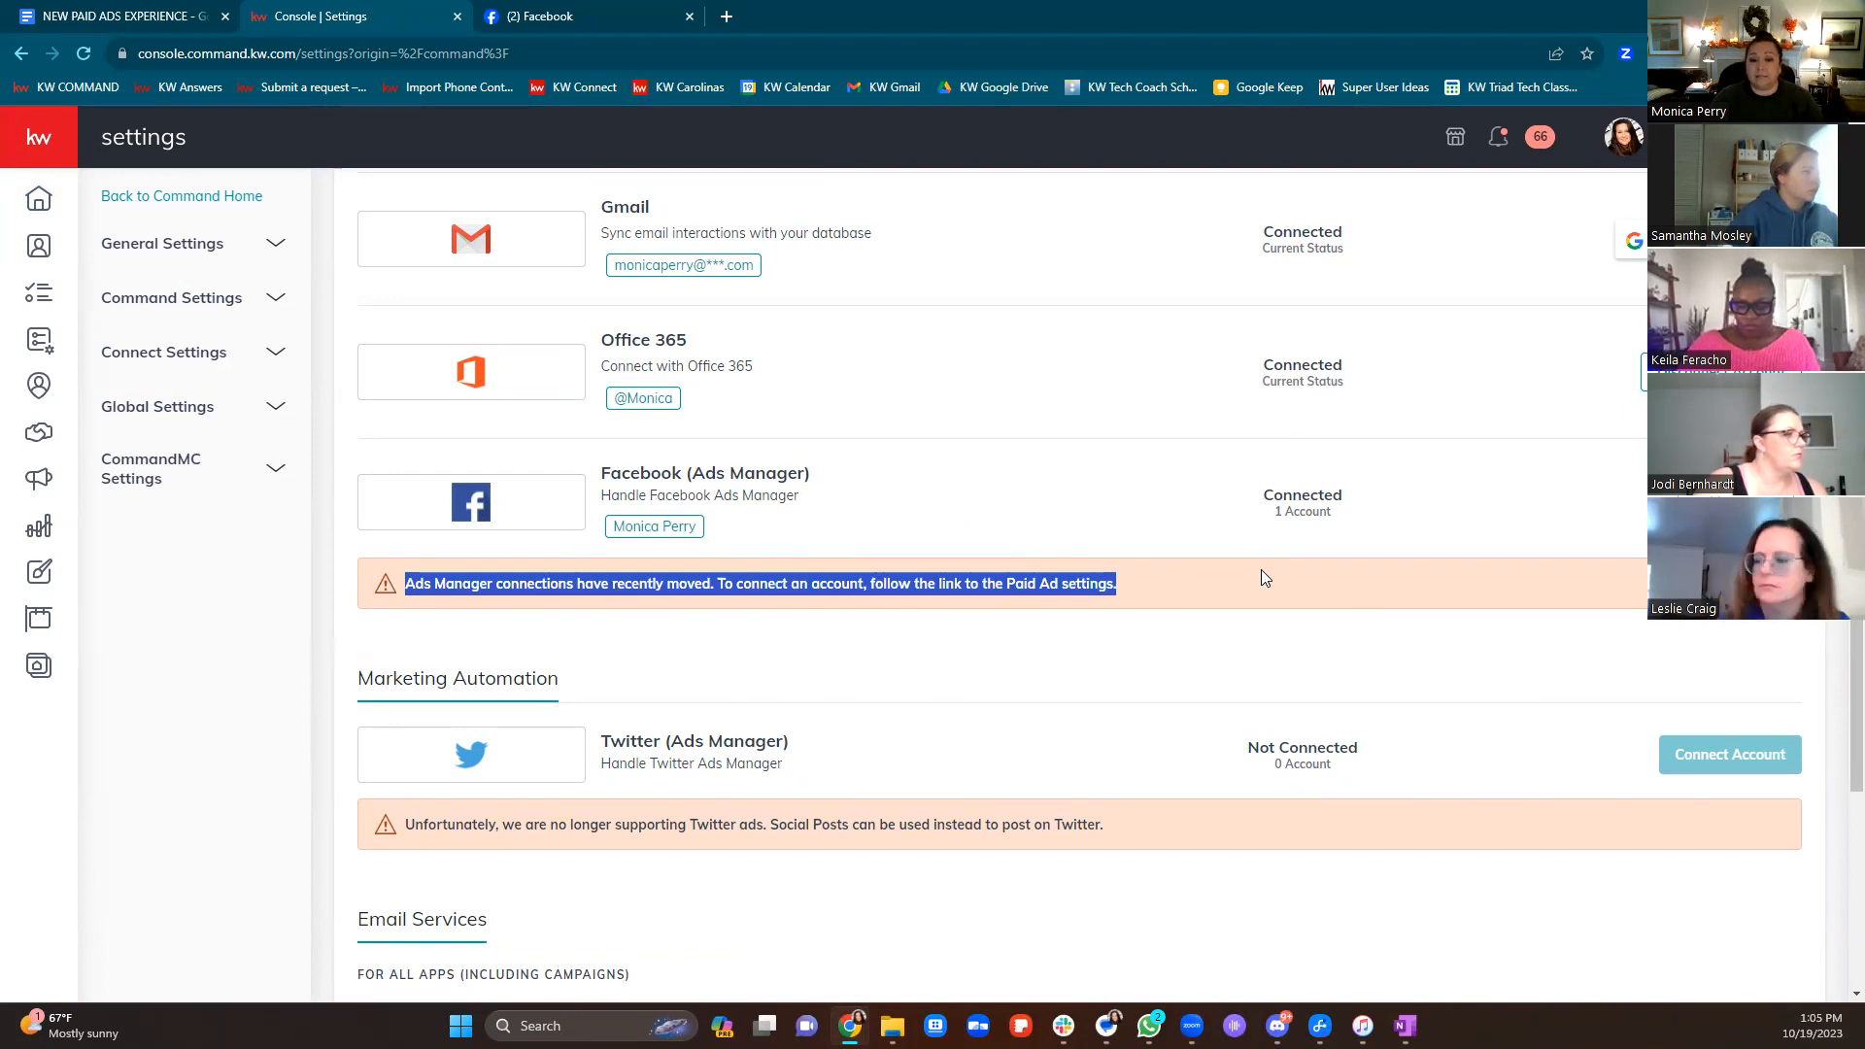
{"action": "left_click", "coordinate": [1730, 583]}
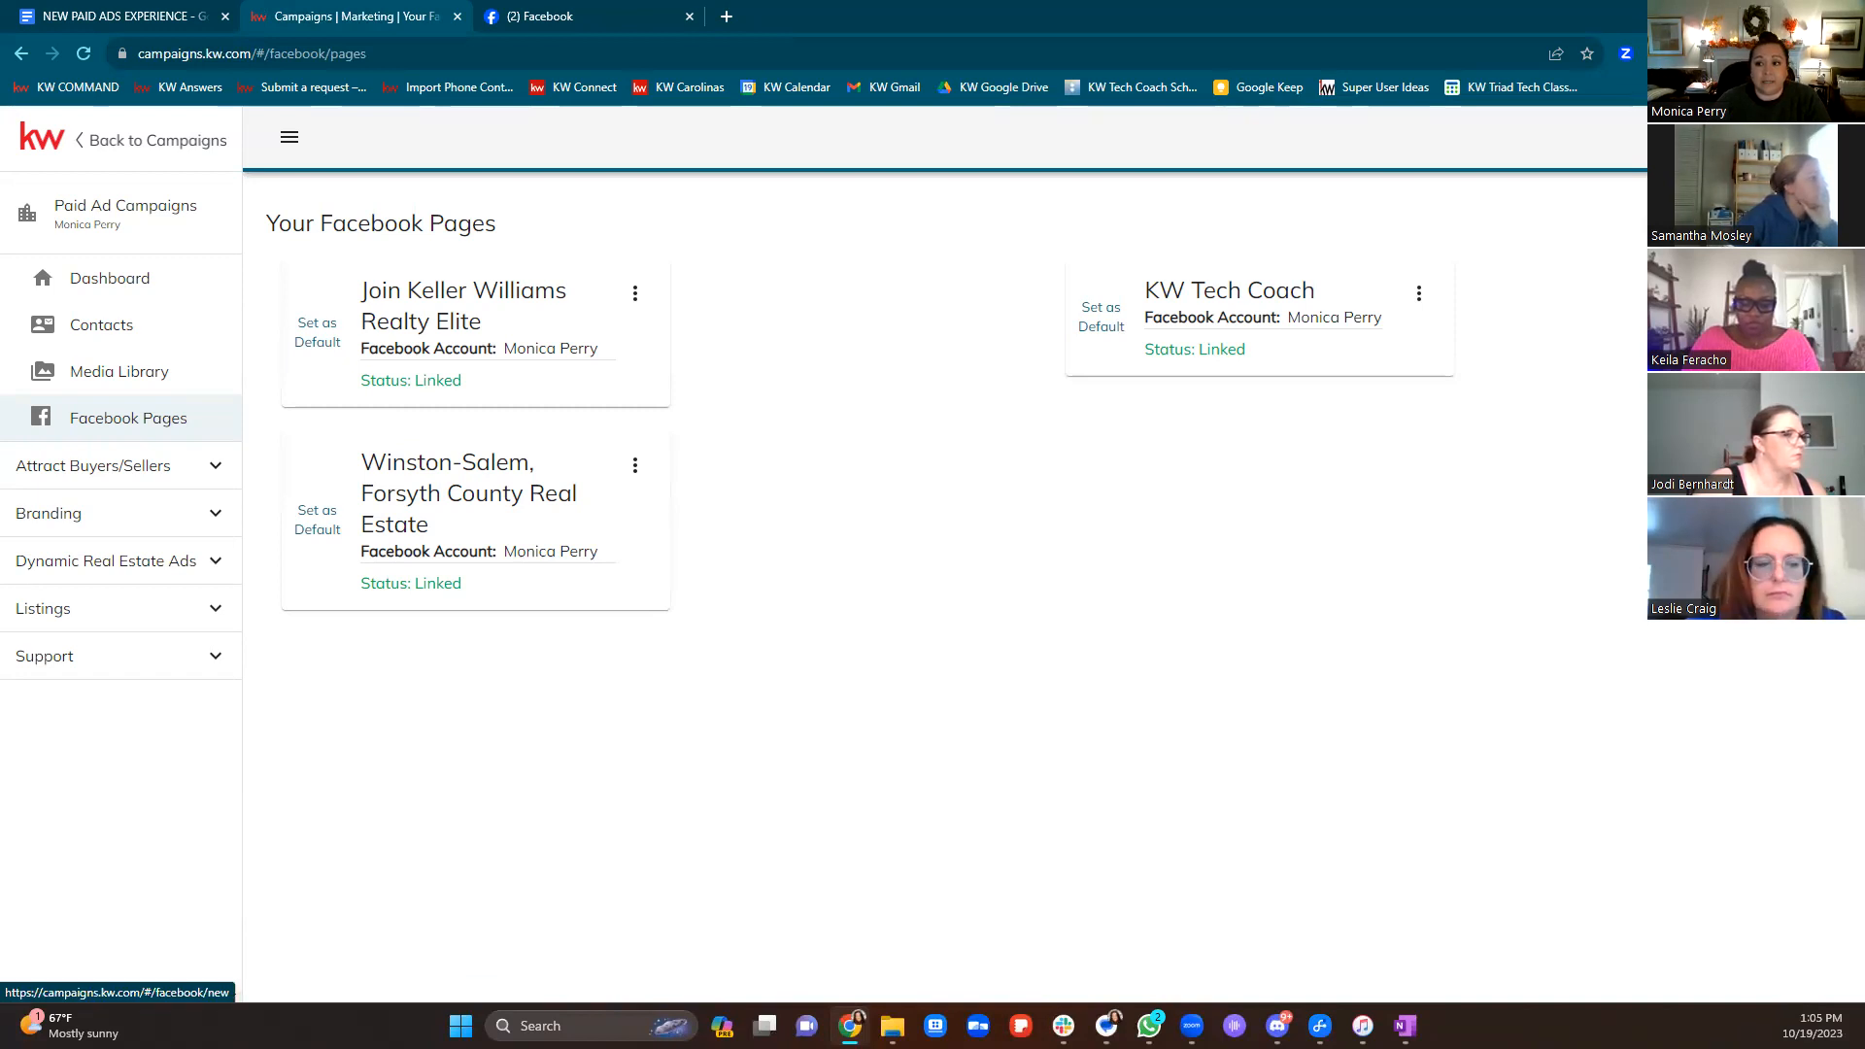
{"action": "left_click", "coordinate": [1759, 223]}
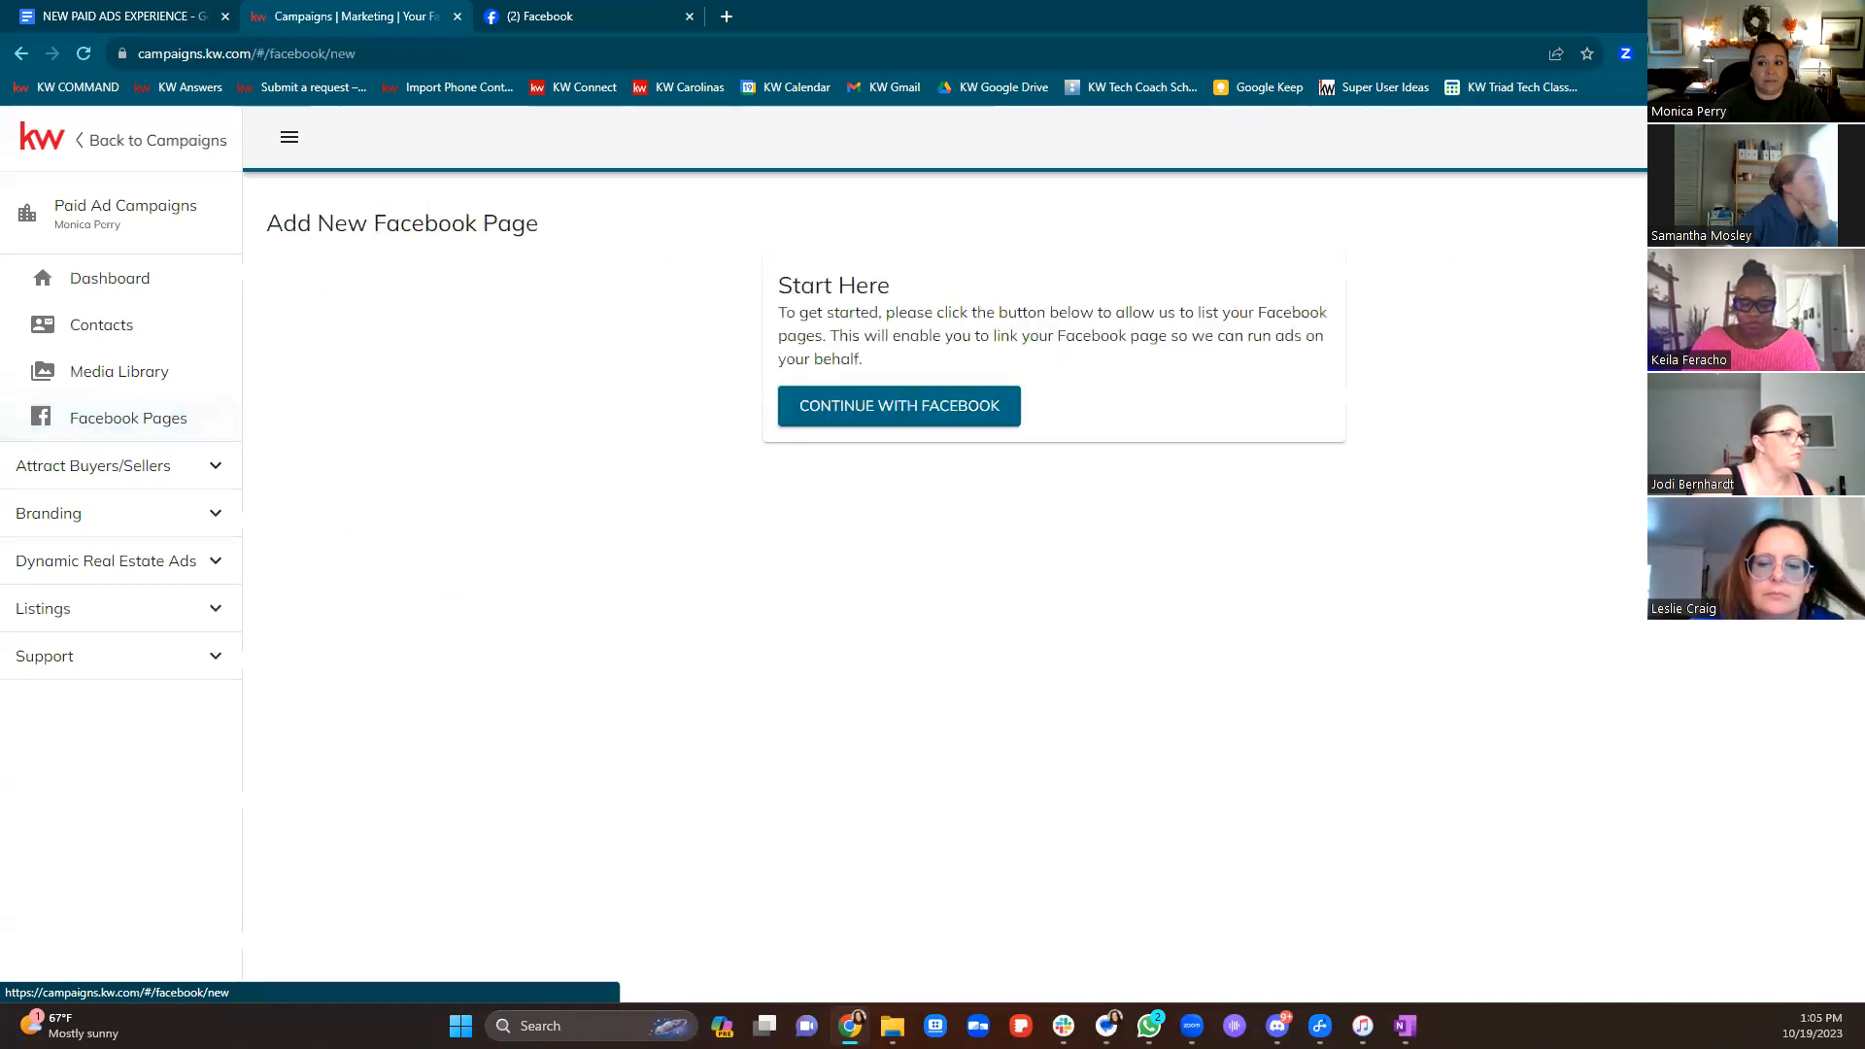
Reconnect the Facebook account and link the Join Keller Williams Realty Elite page
{"action": "left_click", "coordinate": [951, 413]}
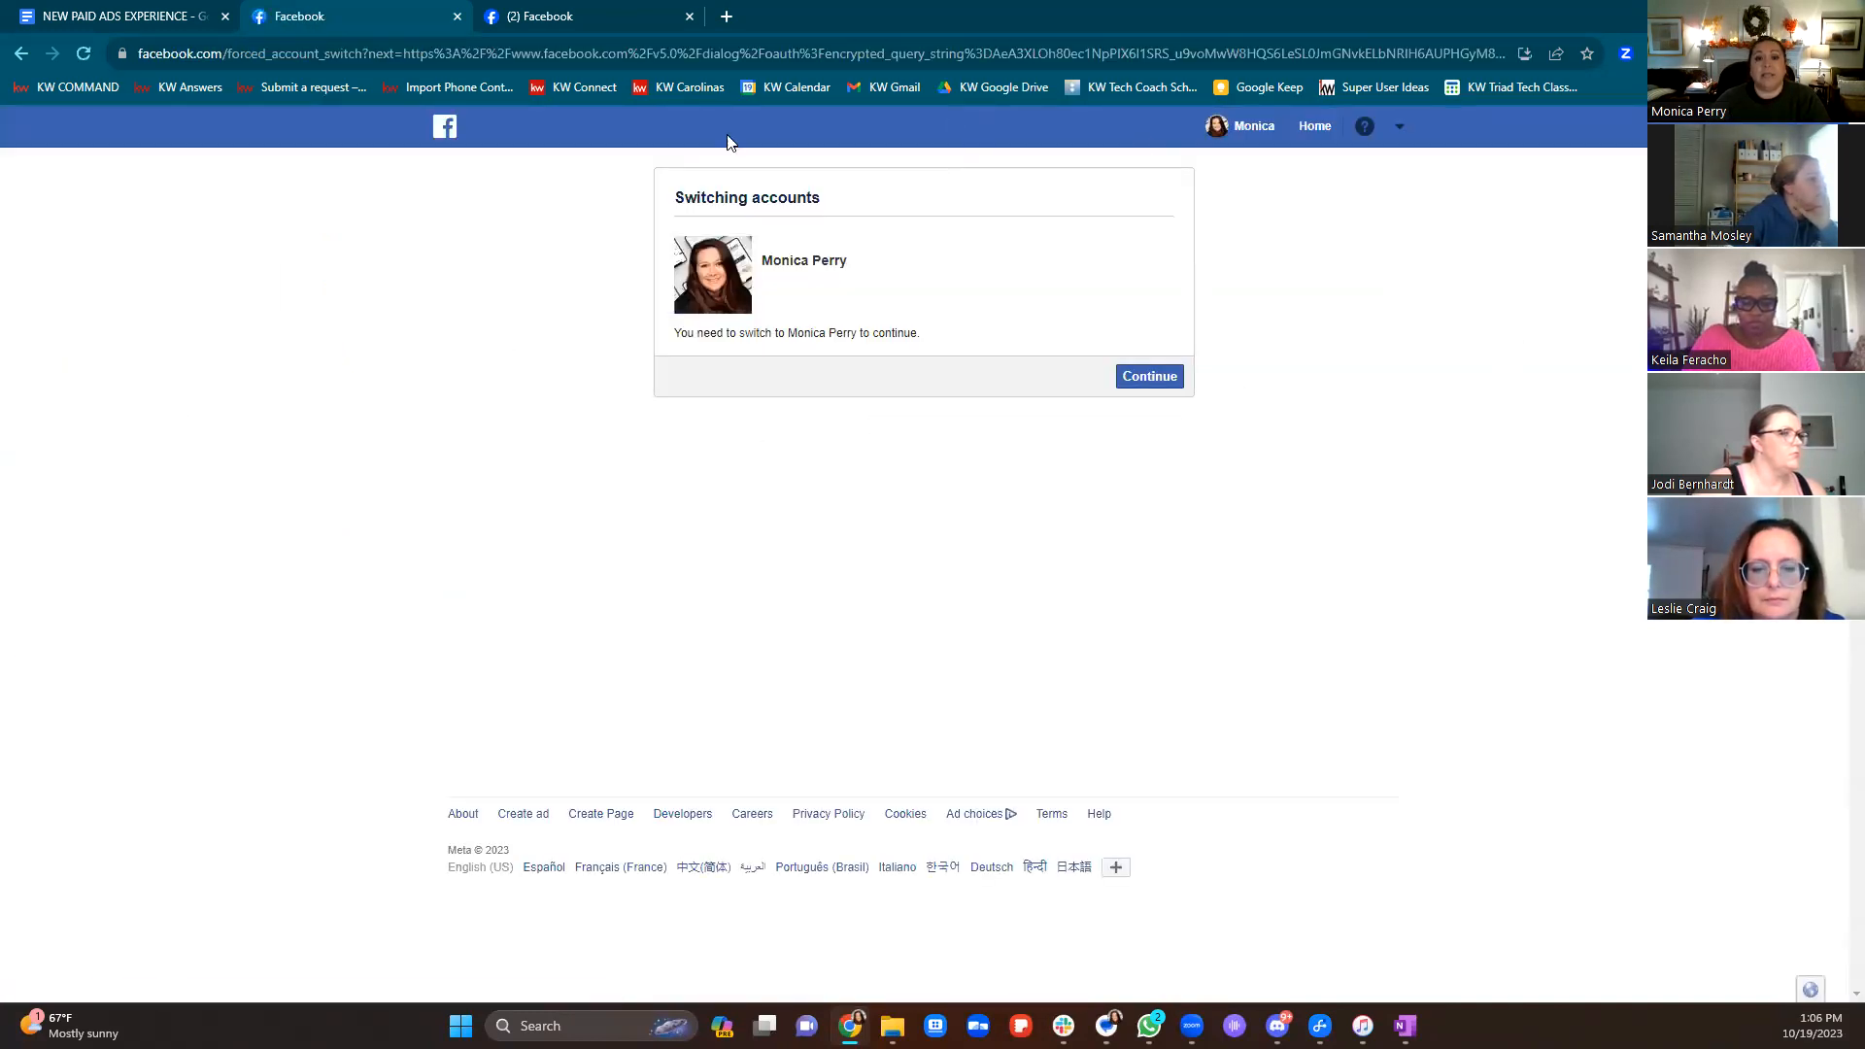
{"action": "left_click", "coordinate": [1177, 387]}
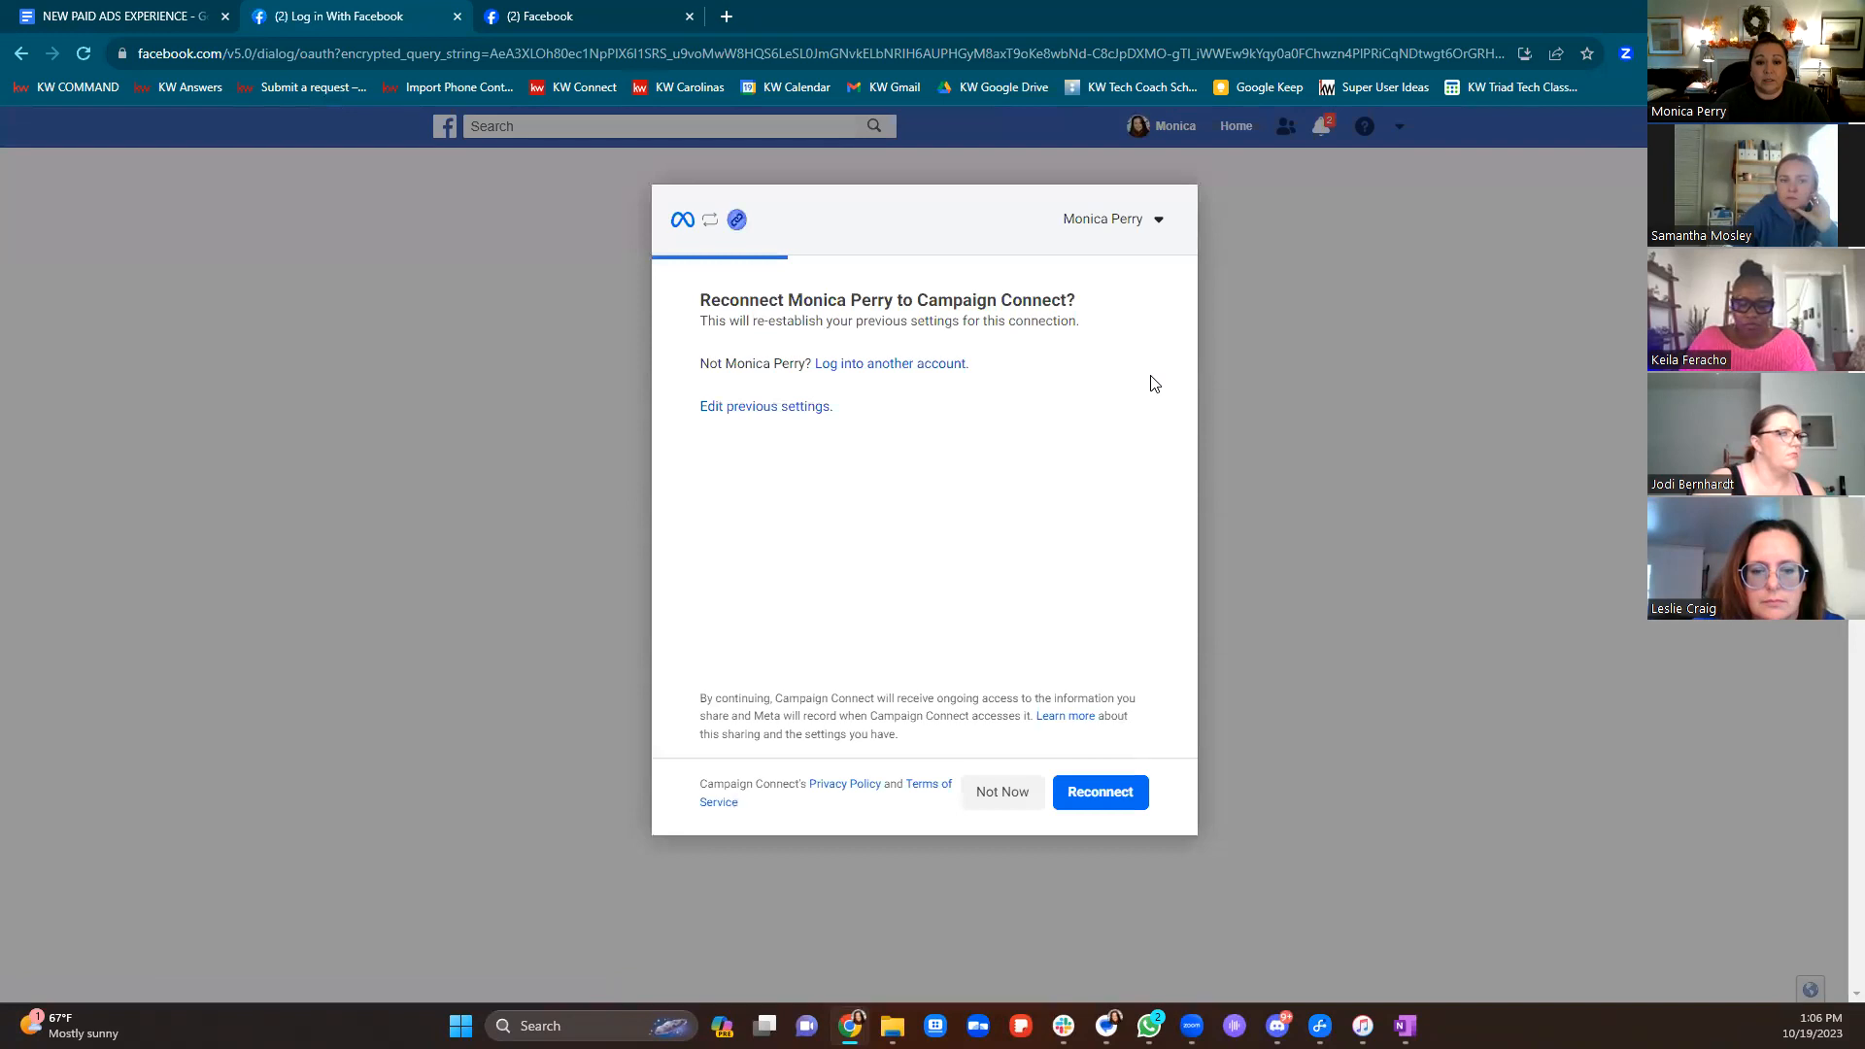
{"action": "left_click", "coordinate": [1103, 792]}
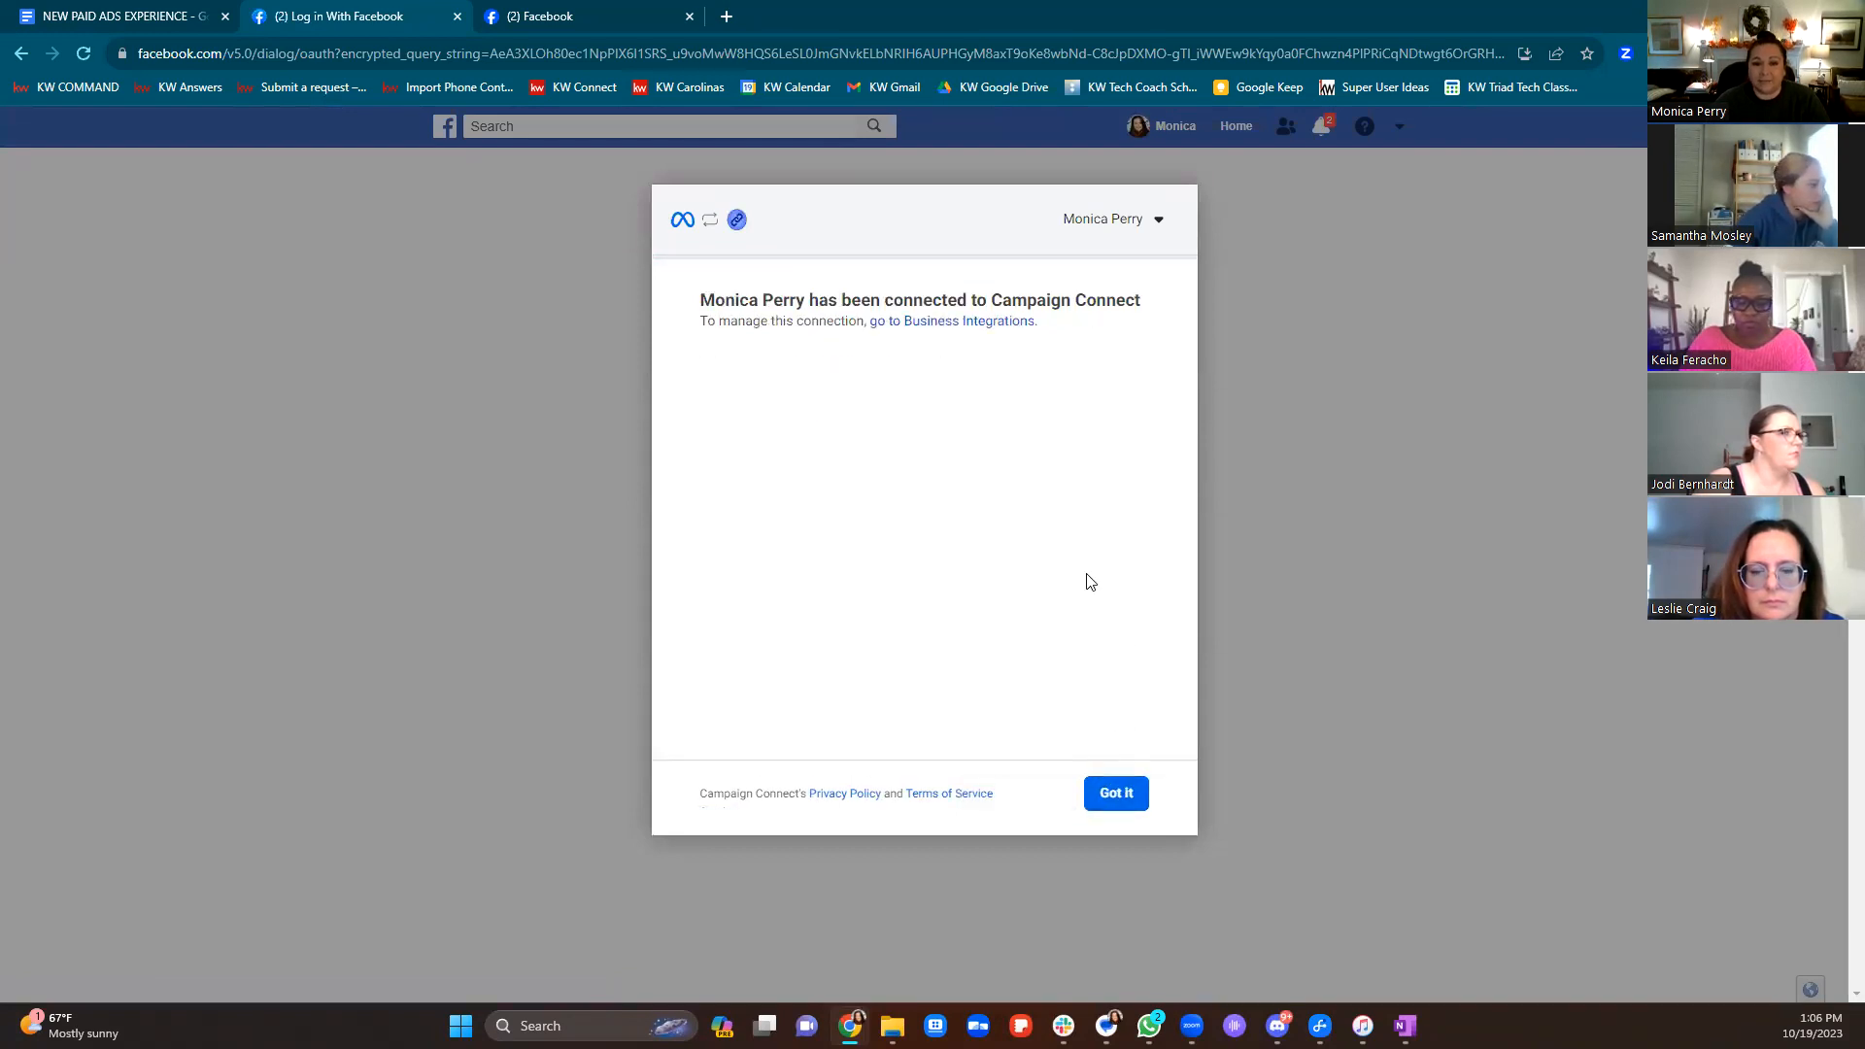
{"action": "left_click", "coordinate": [1116, 795]}
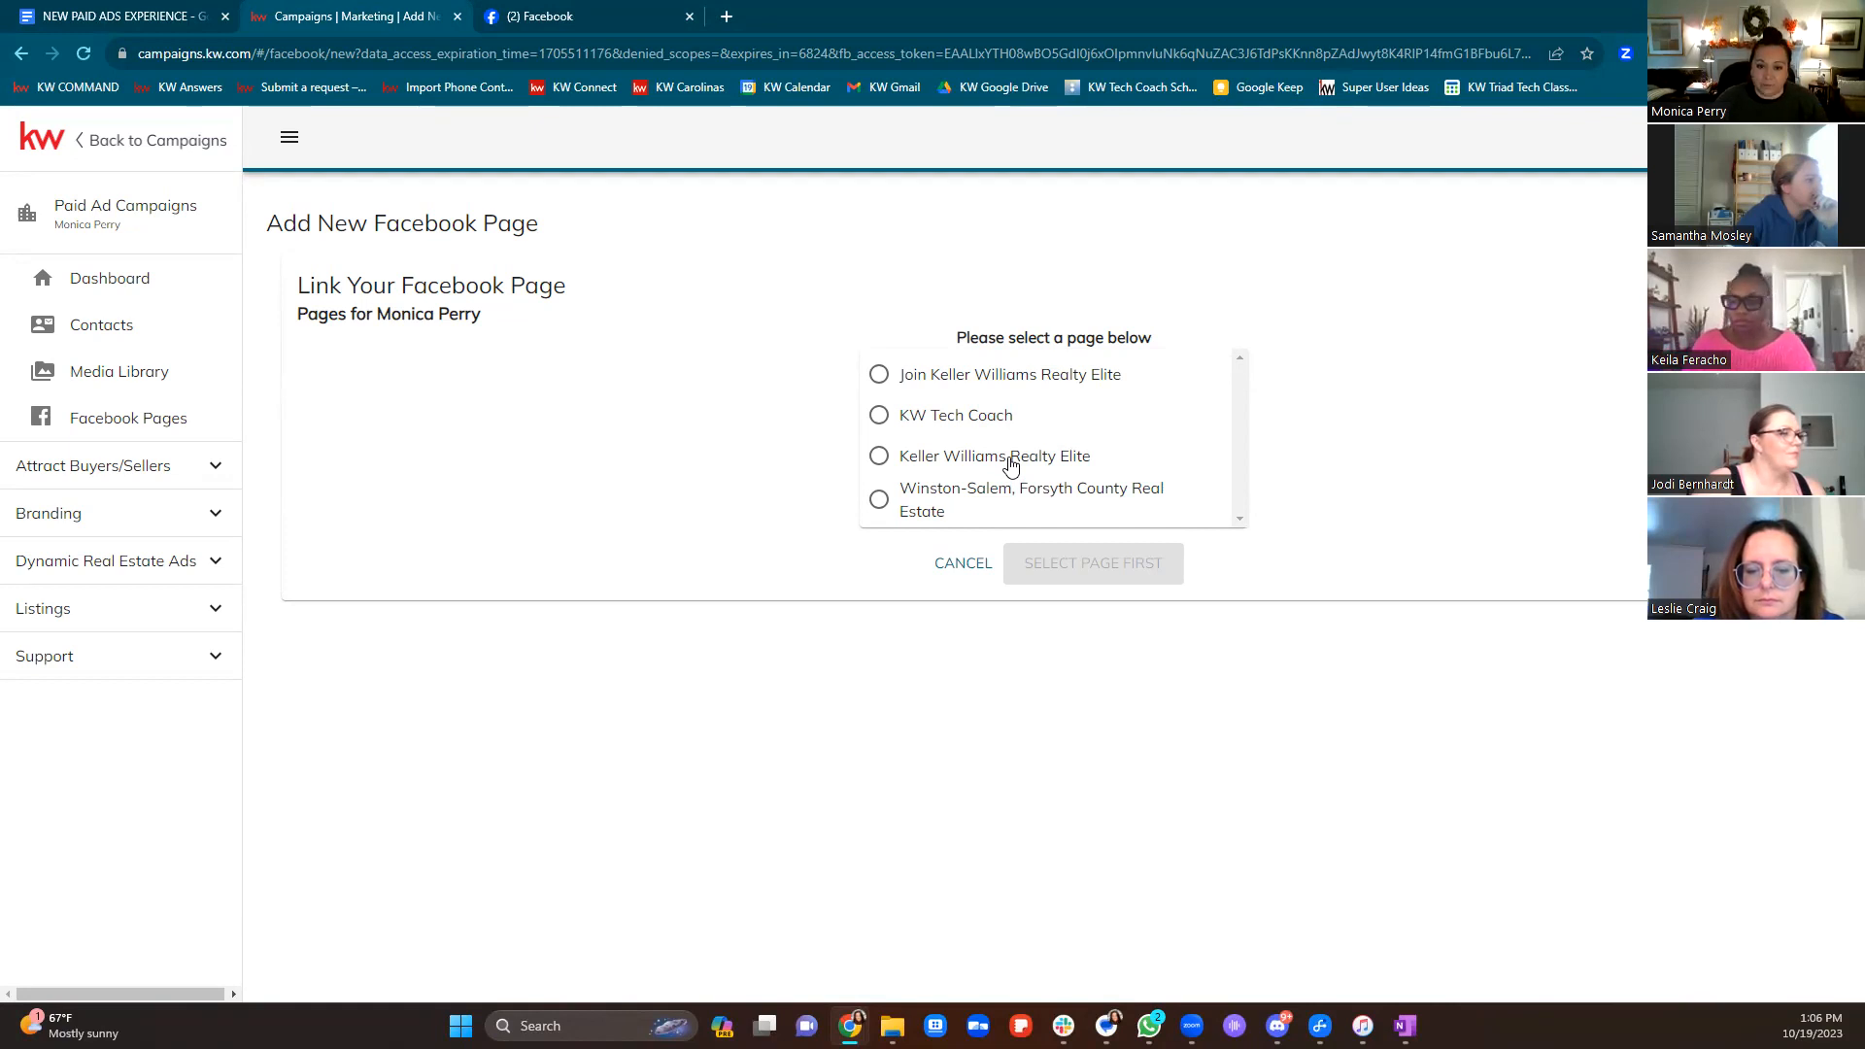
{"action": "left_click", "coordinate": [888, 377]}
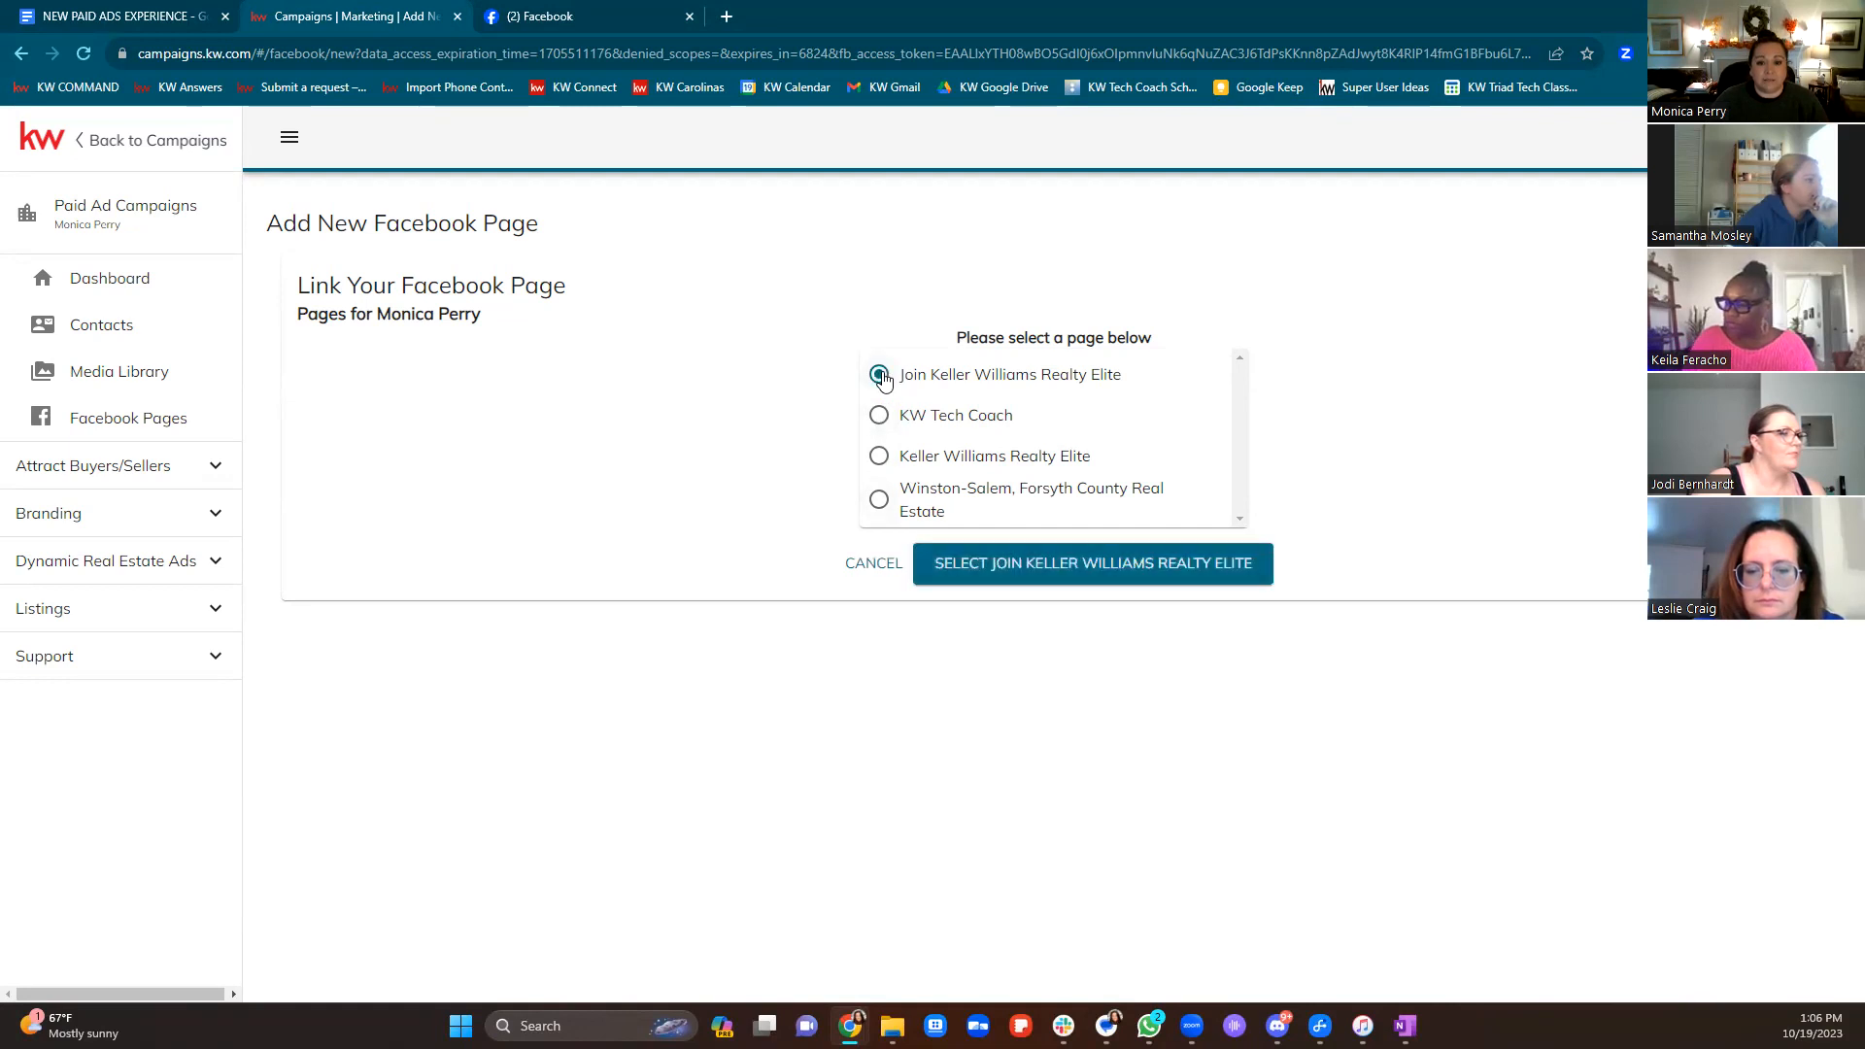
{"action": "left_click", "coordinate": [1068, 565]}
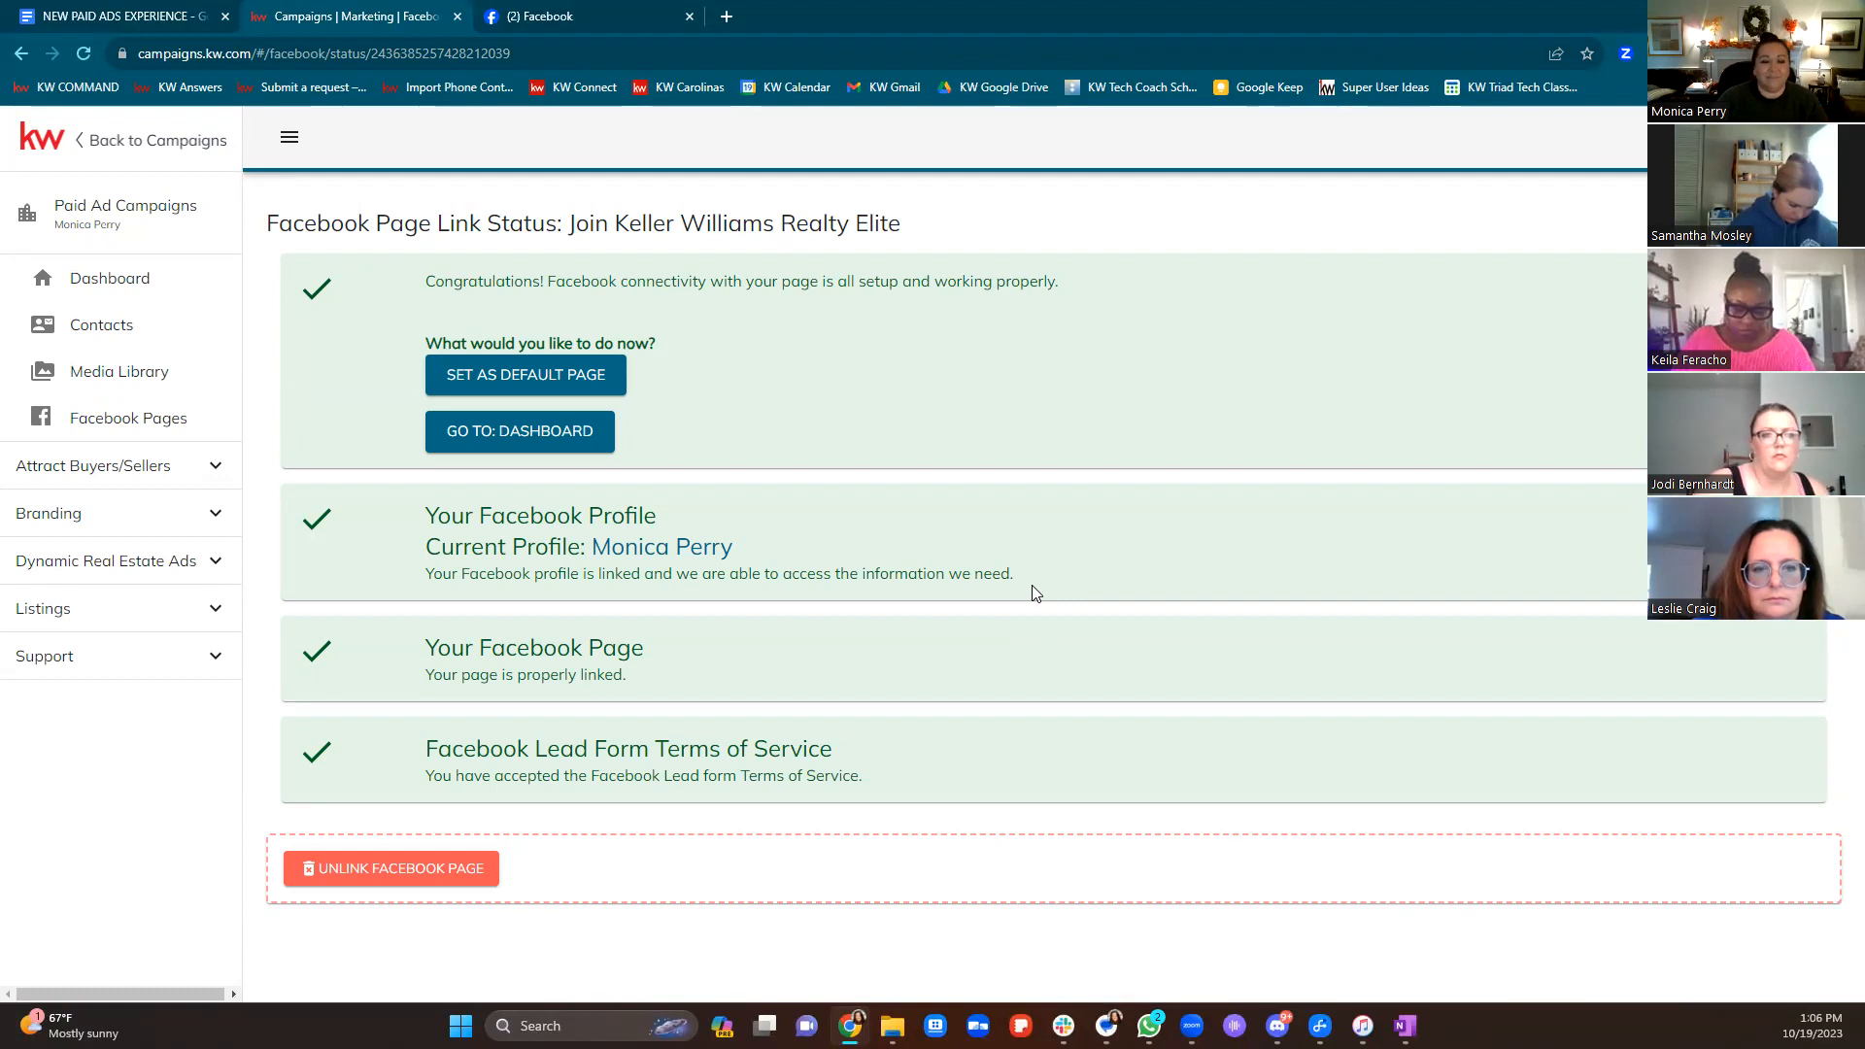
Switch back to the NEW PAID ADS EXPERIENCE Google Docs tab
{"action": "left_click", "coordinate": [160, 15]}
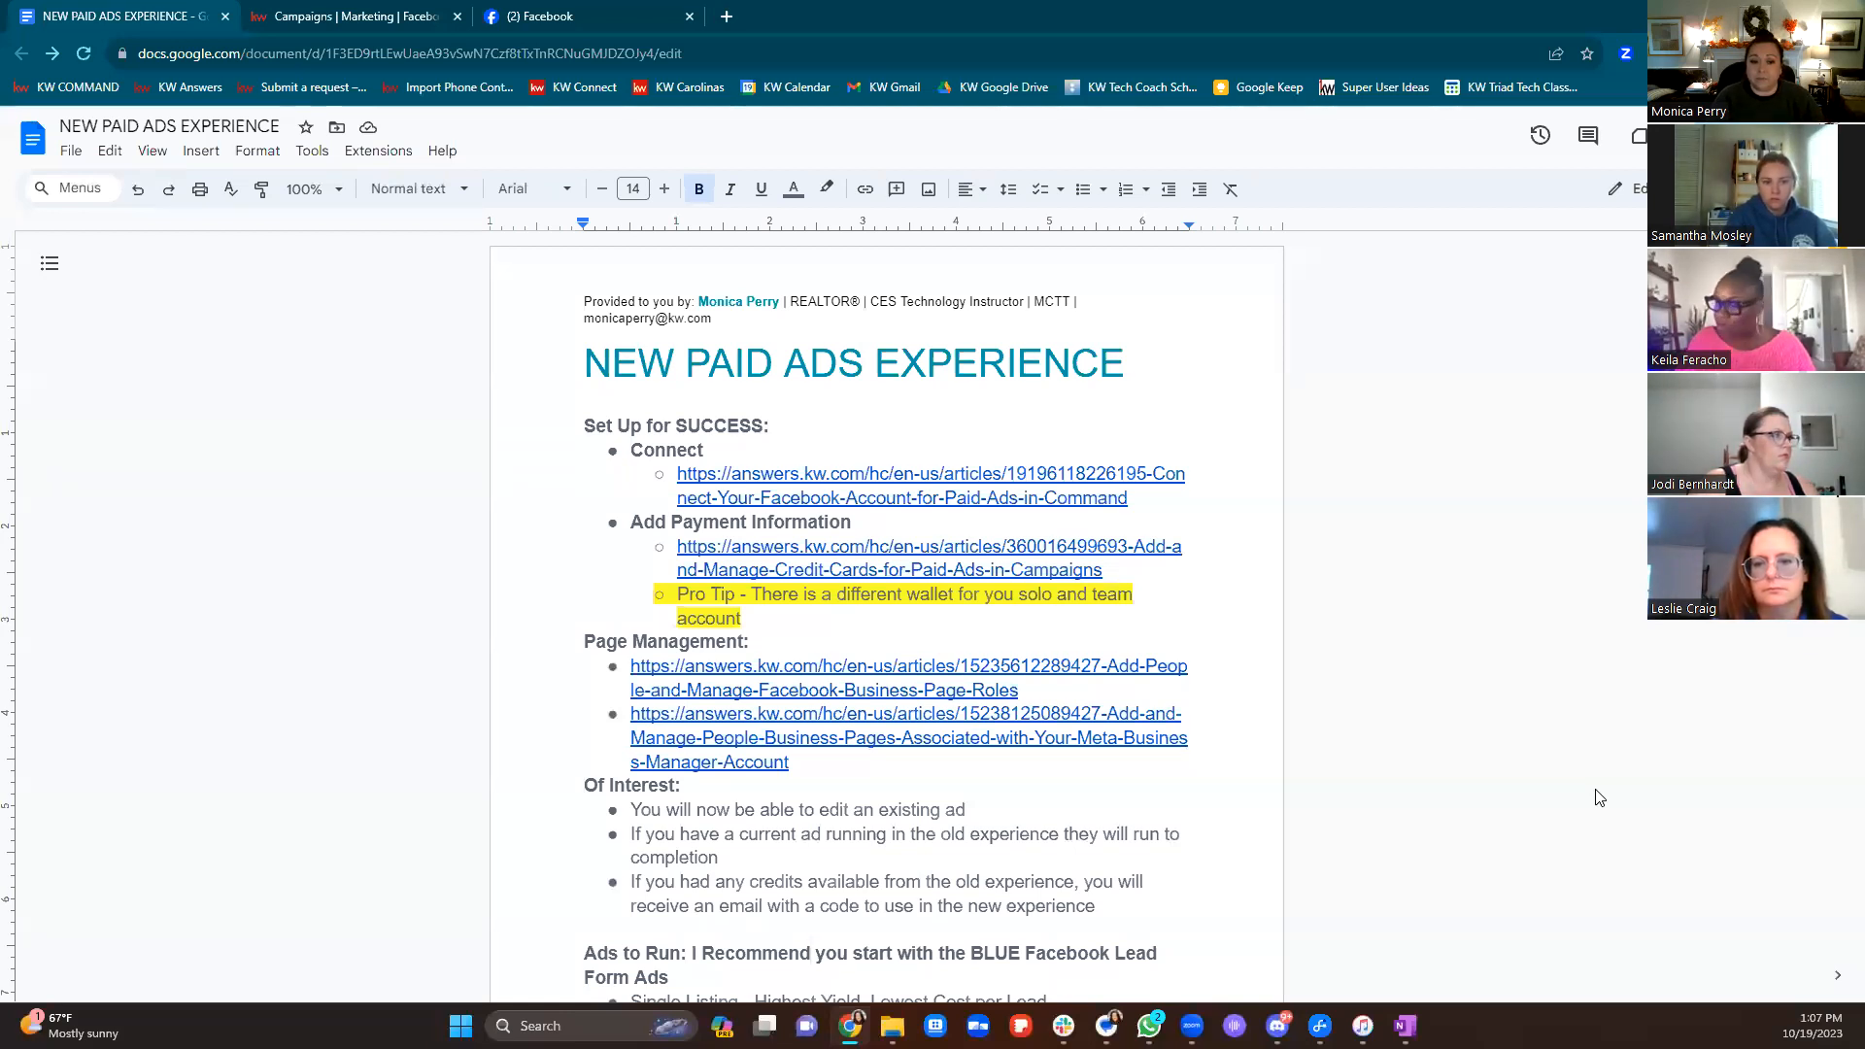
{"action": "scroll", "coordinate": [1283, 653], "scroll_direction": "down", "scroll_amount": 1}
{"action": "scroll", "coordinate": [1283, 653], "scroll_direction": "down", "scroll_amount": 3}
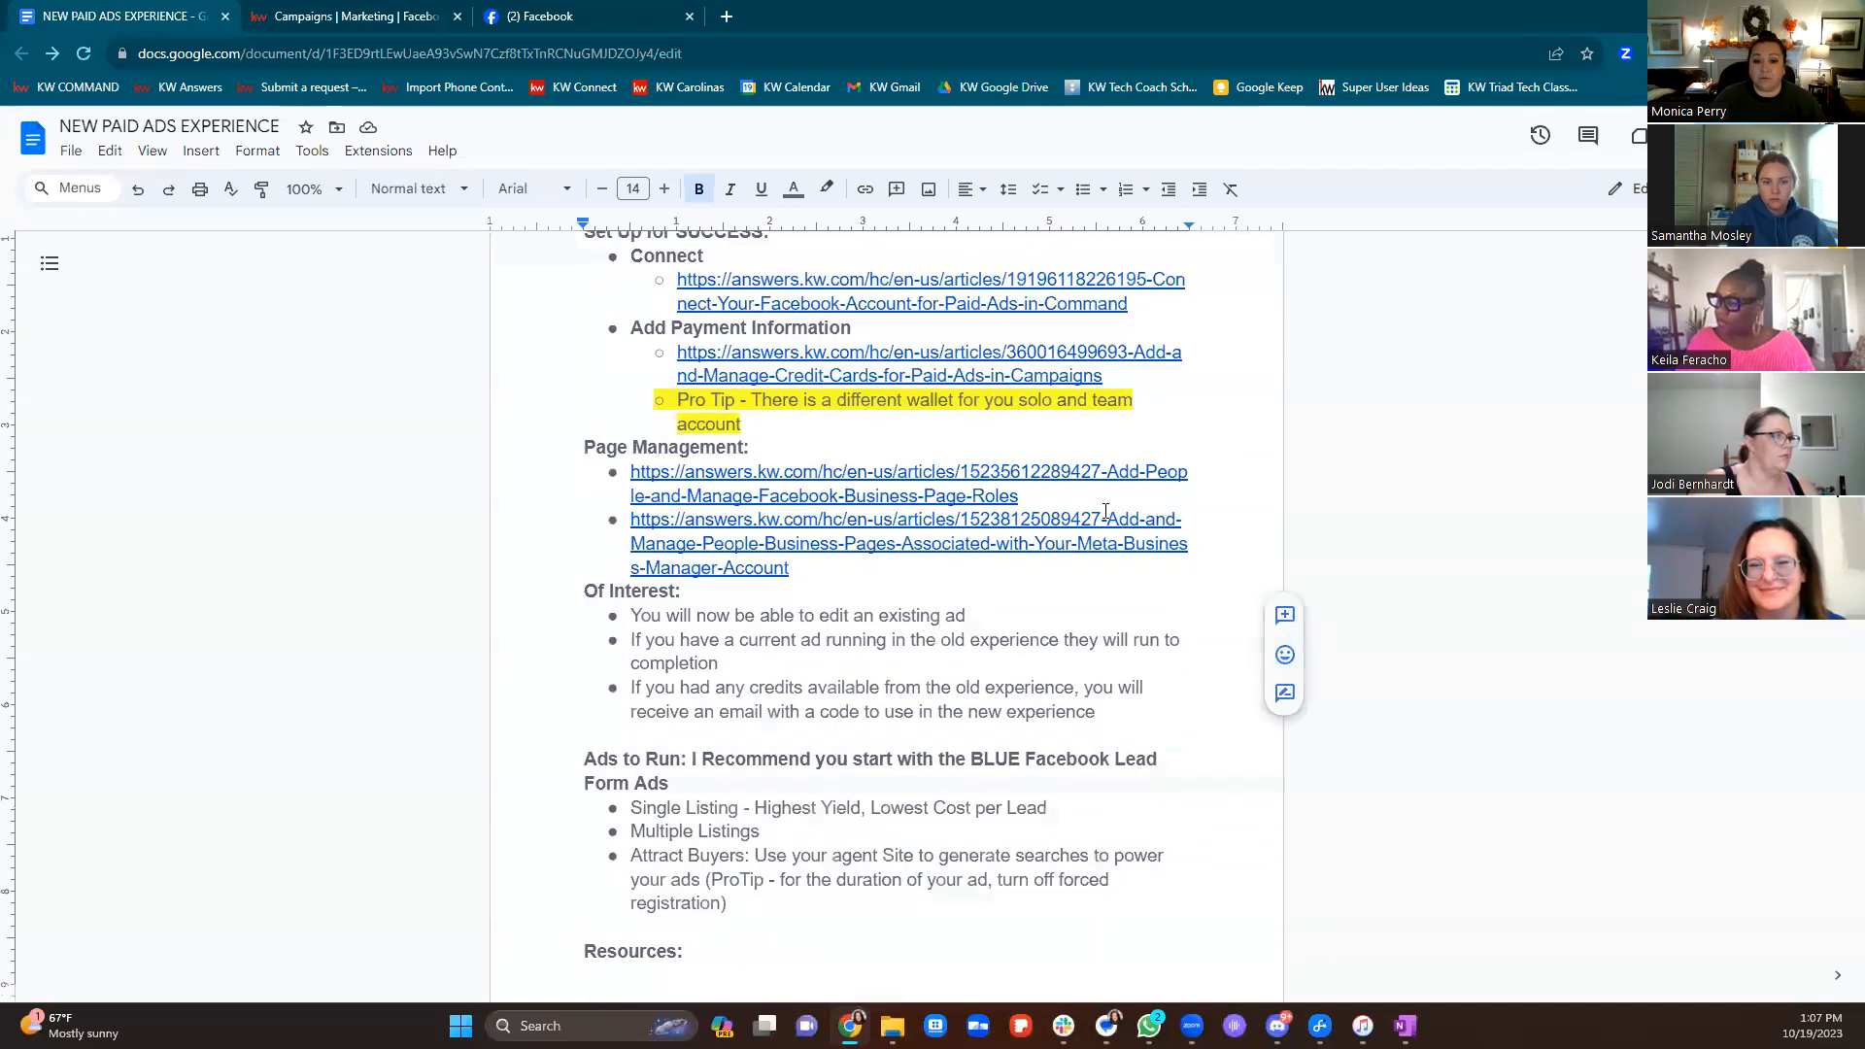
{"action": "left_click_drag", "start_coordinate": [544, 445], "coordinate": [785, 456]}
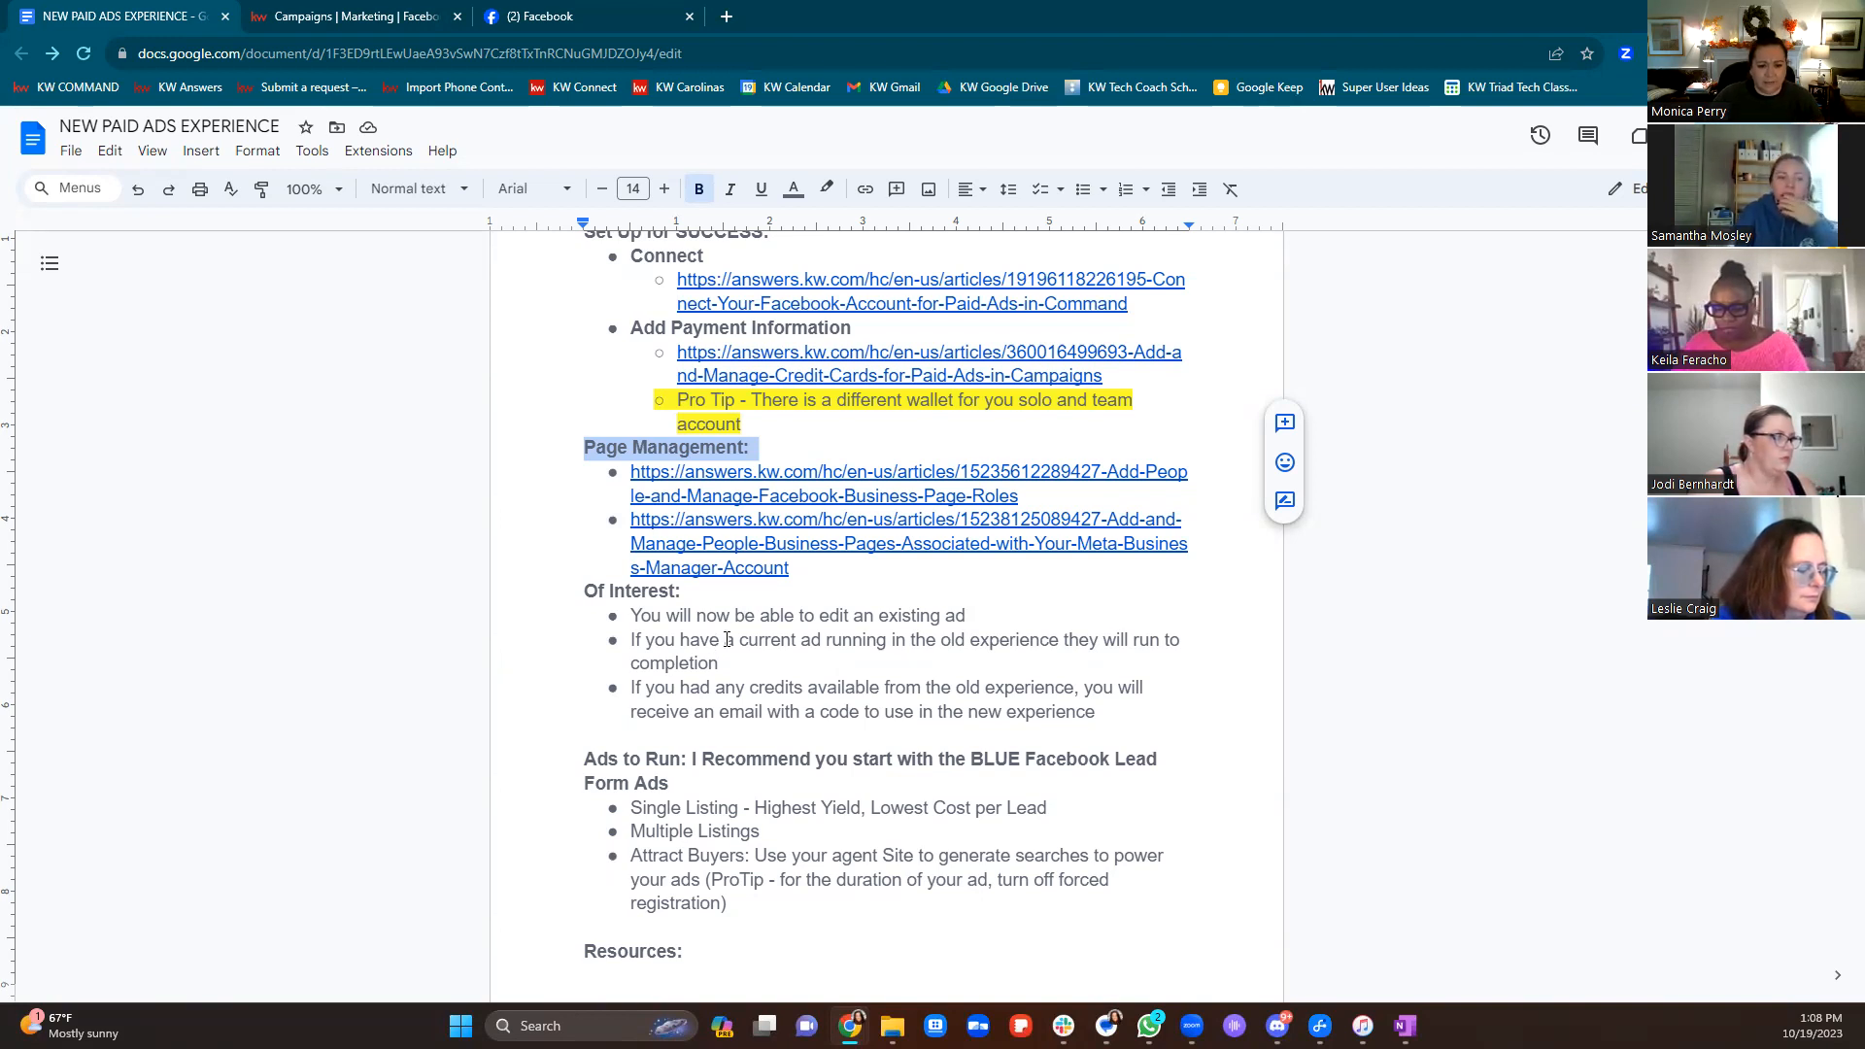
{"action": "left_click_drag", "start_coordinate": [633, 639], "coordinate": [730, 664]}
Delete the outdated current-ad bullet and type 'You can now run ads in ,multiple locations'
{"action": "key", "text": "BackSpace"}
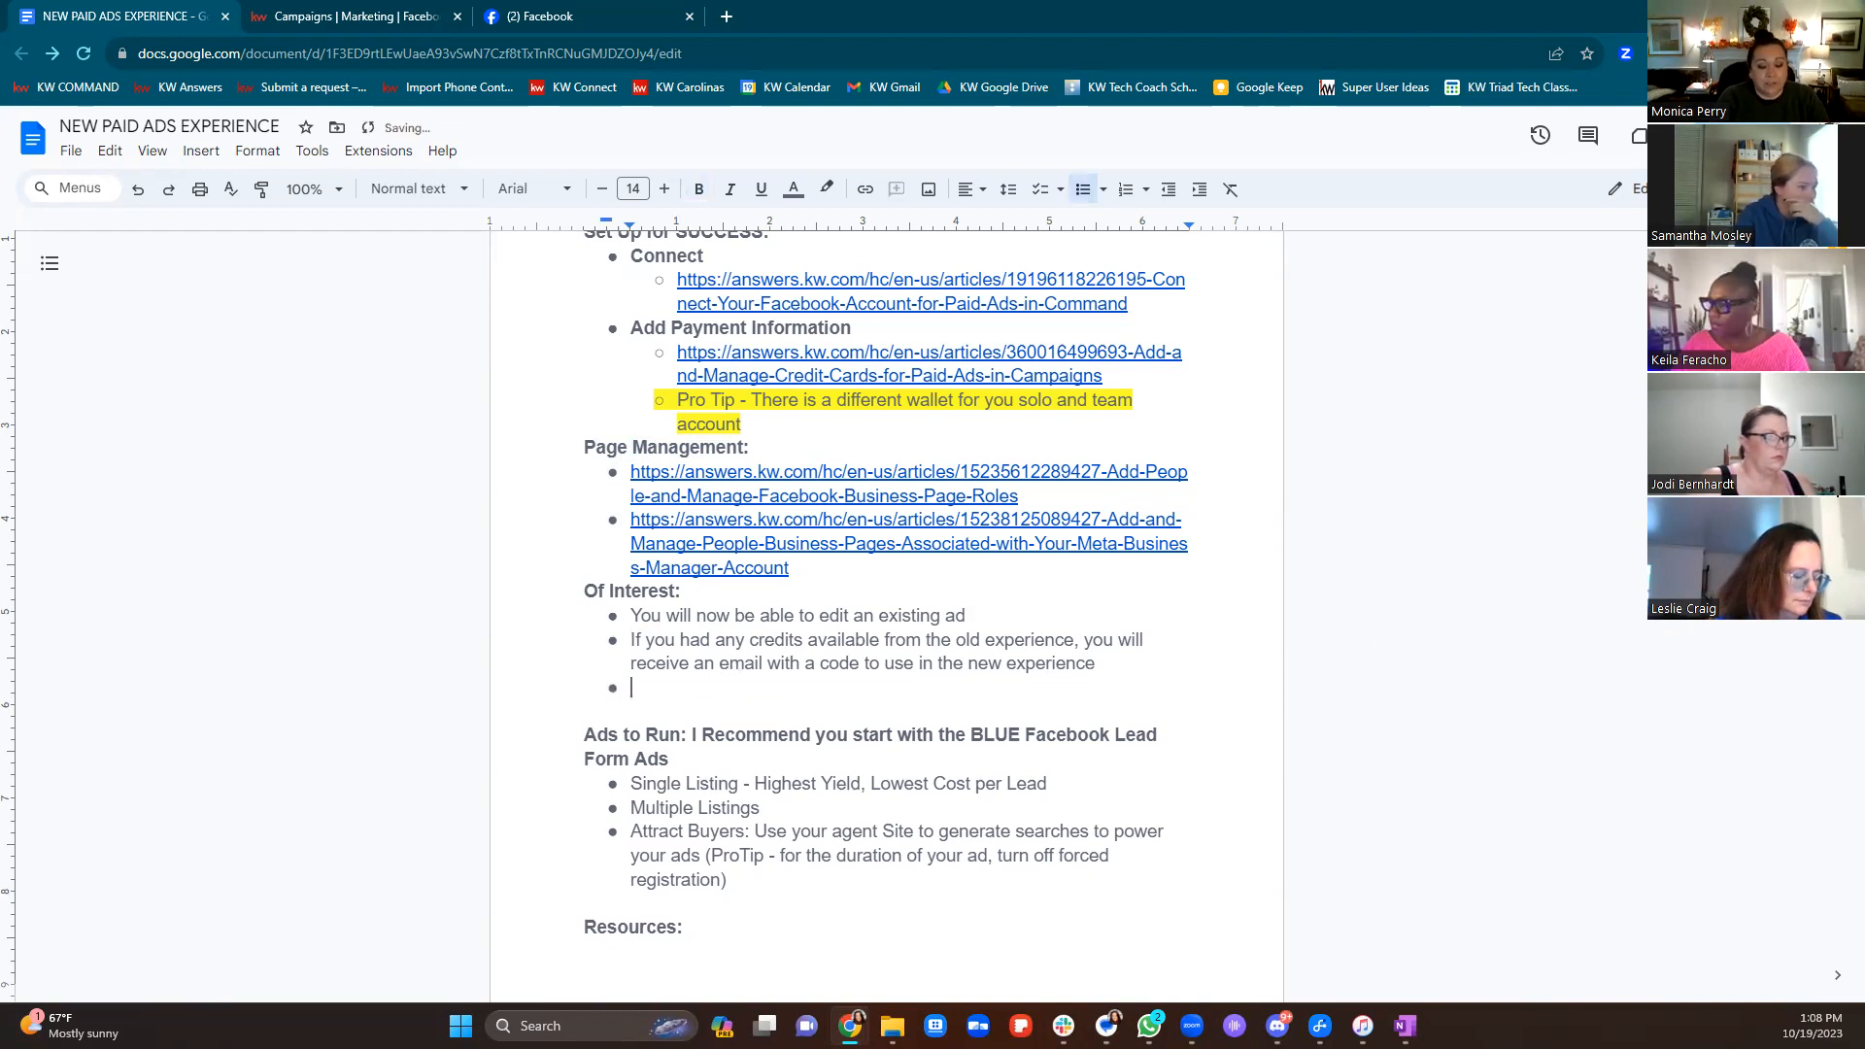
{"action": "type", "text": "You can now run ads in ,"}
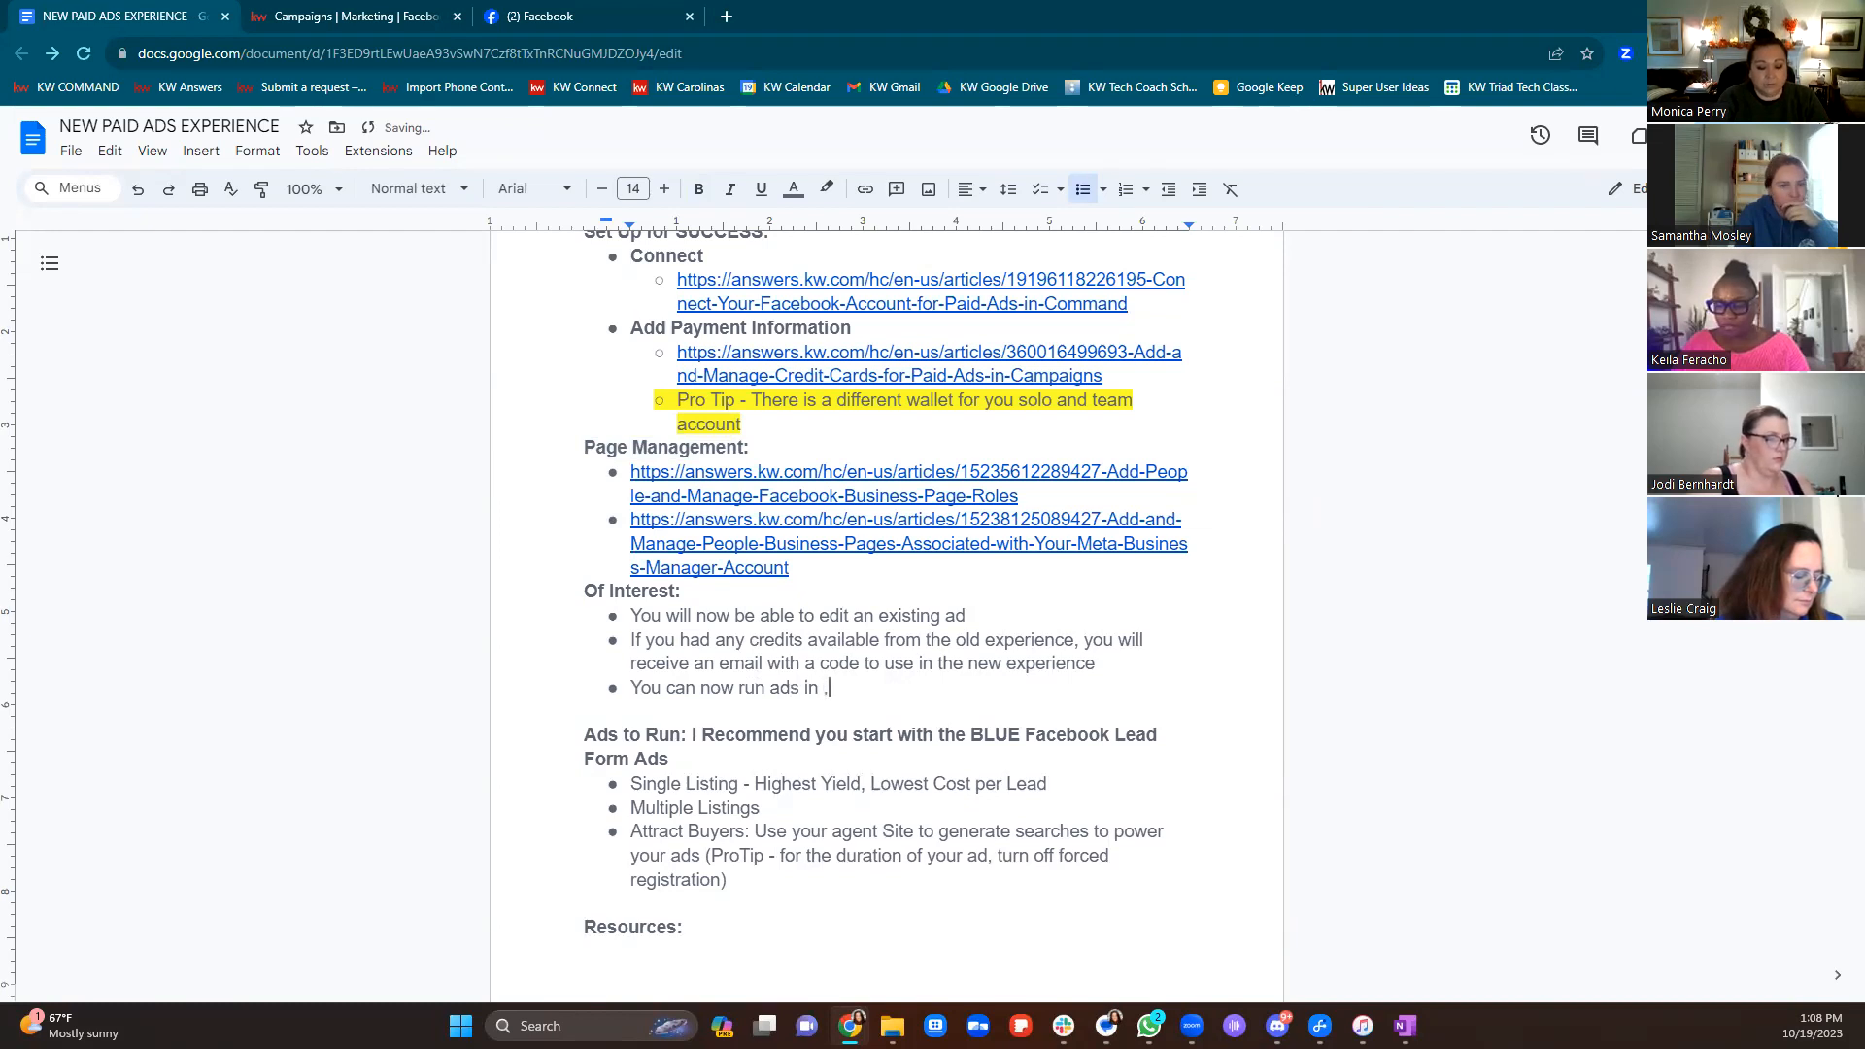
{"action": "key", "text": "BackSpace"}
{"action": "type", "text": "mu"}
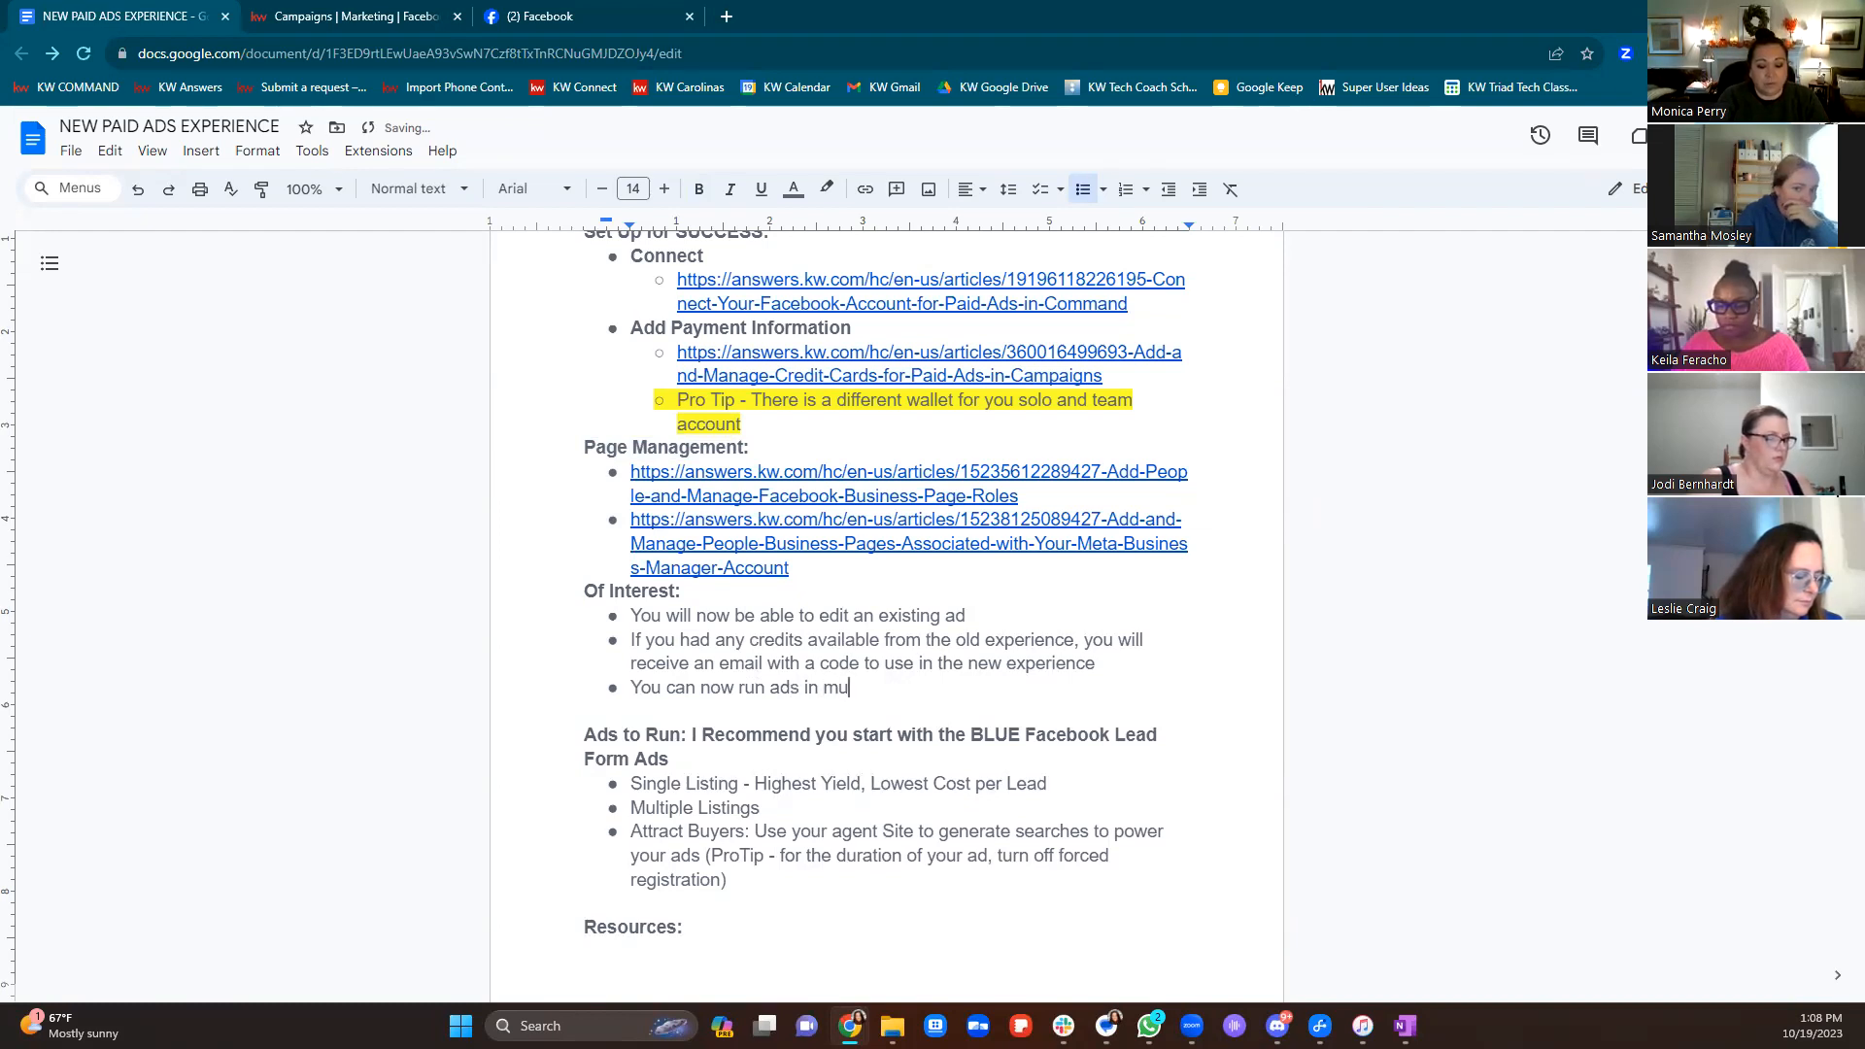
{"action": "type", "text": "ltiple locati"}
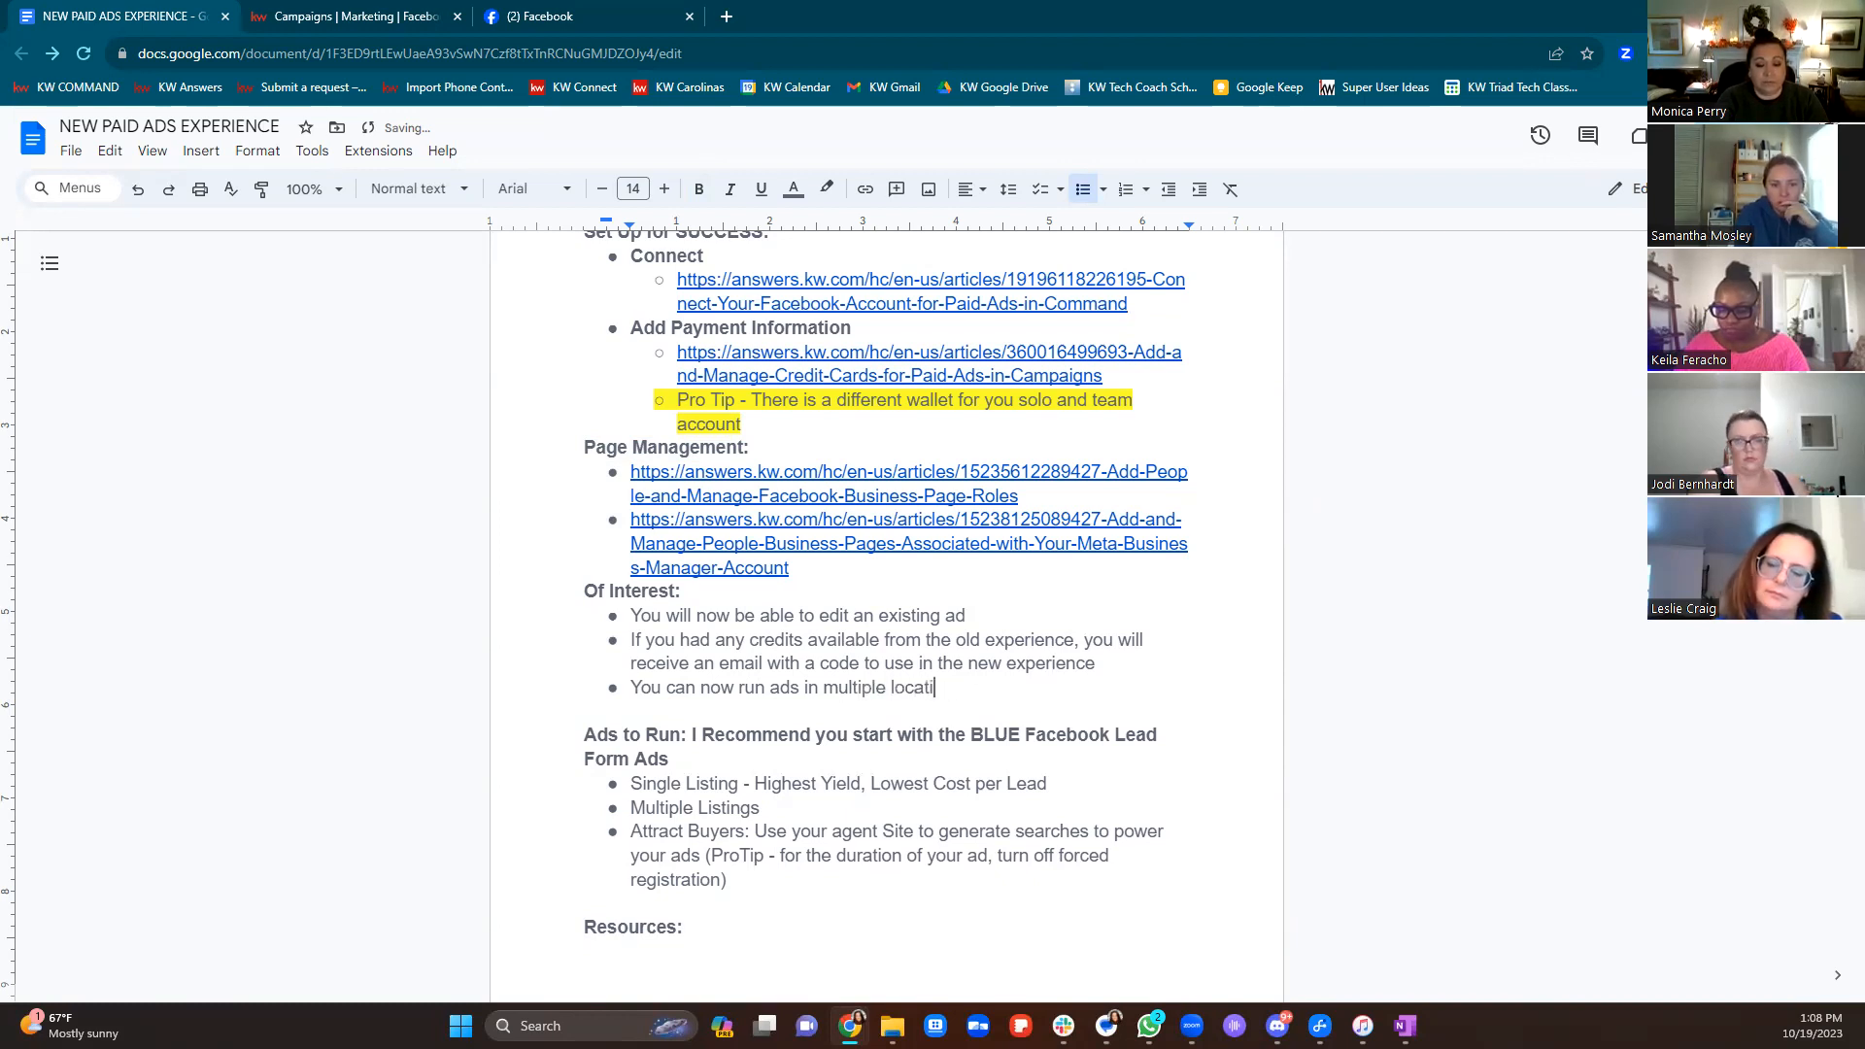
{"action": "type", "text": "ons"}
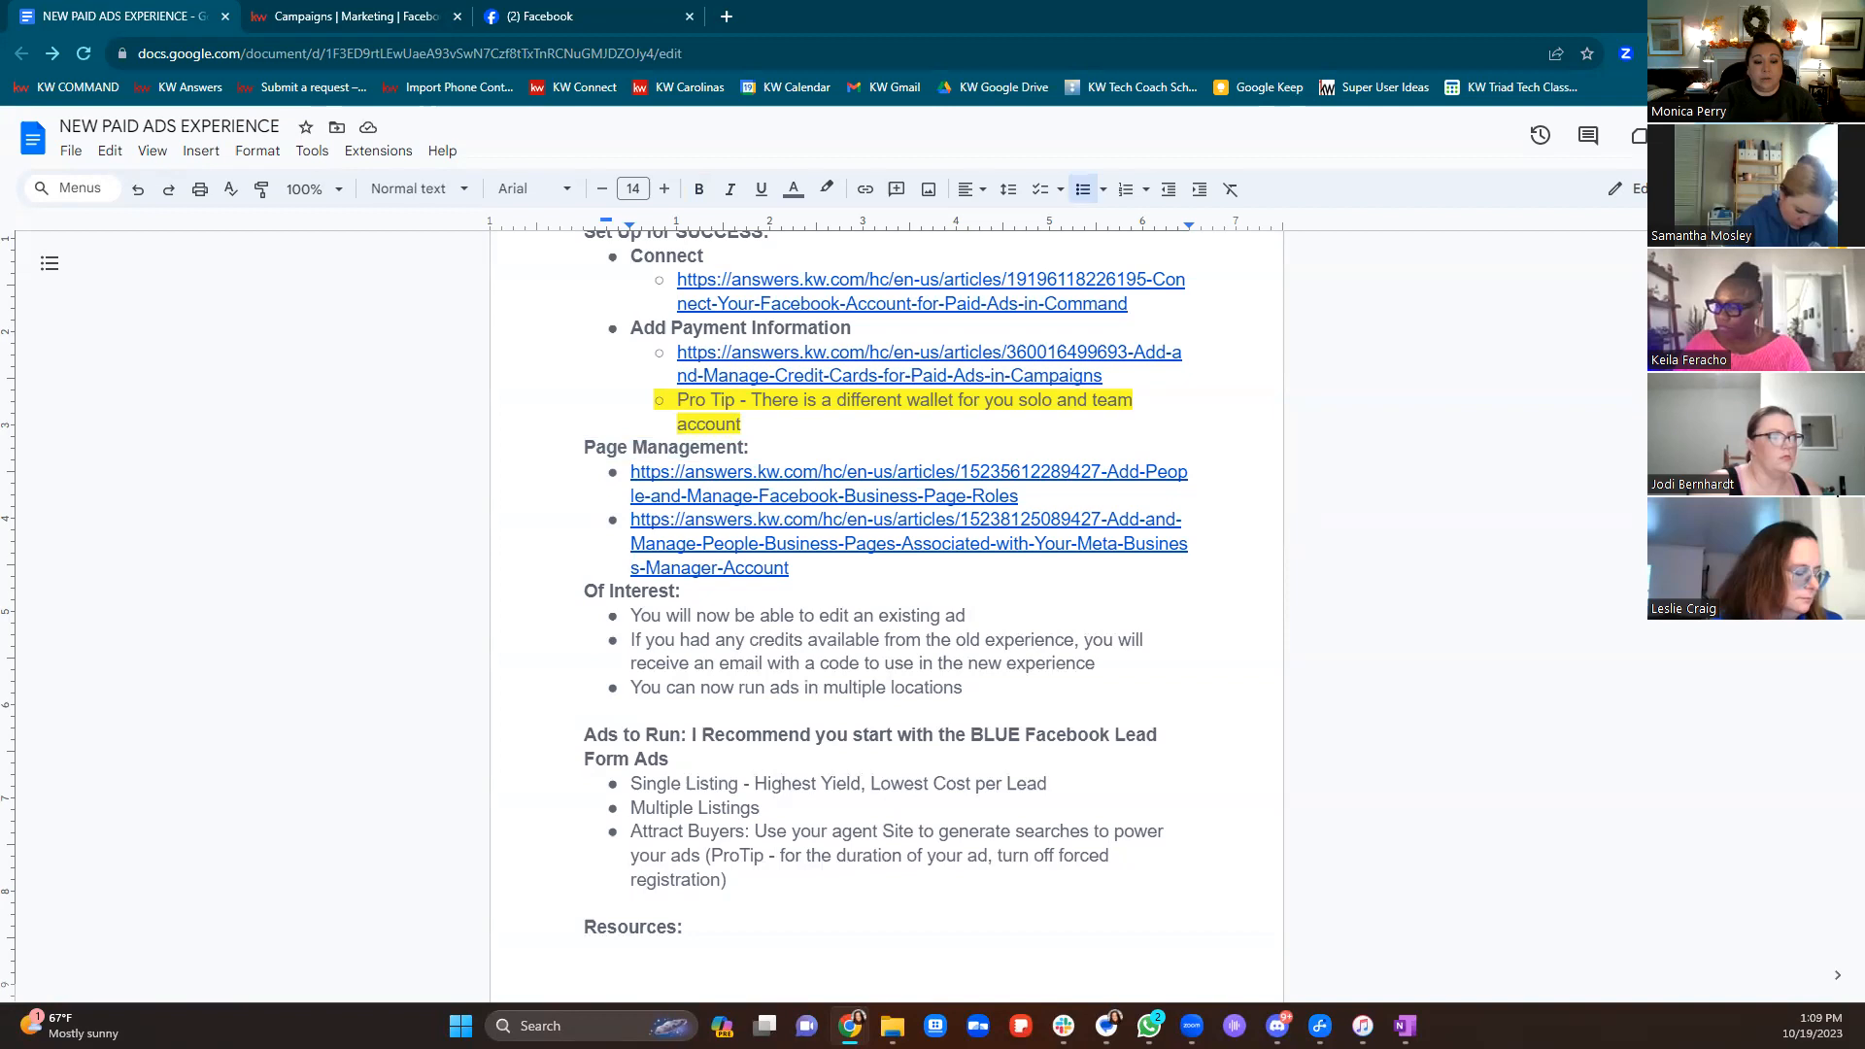
Return to Campaigns > Paid Ads, review the Legacy Paid Ad Campaigns list, and scroll back up
{"action": "left_click", "coordinate": [374, 15]}
{"action": "left_click", "coordinate": [126, 139]}
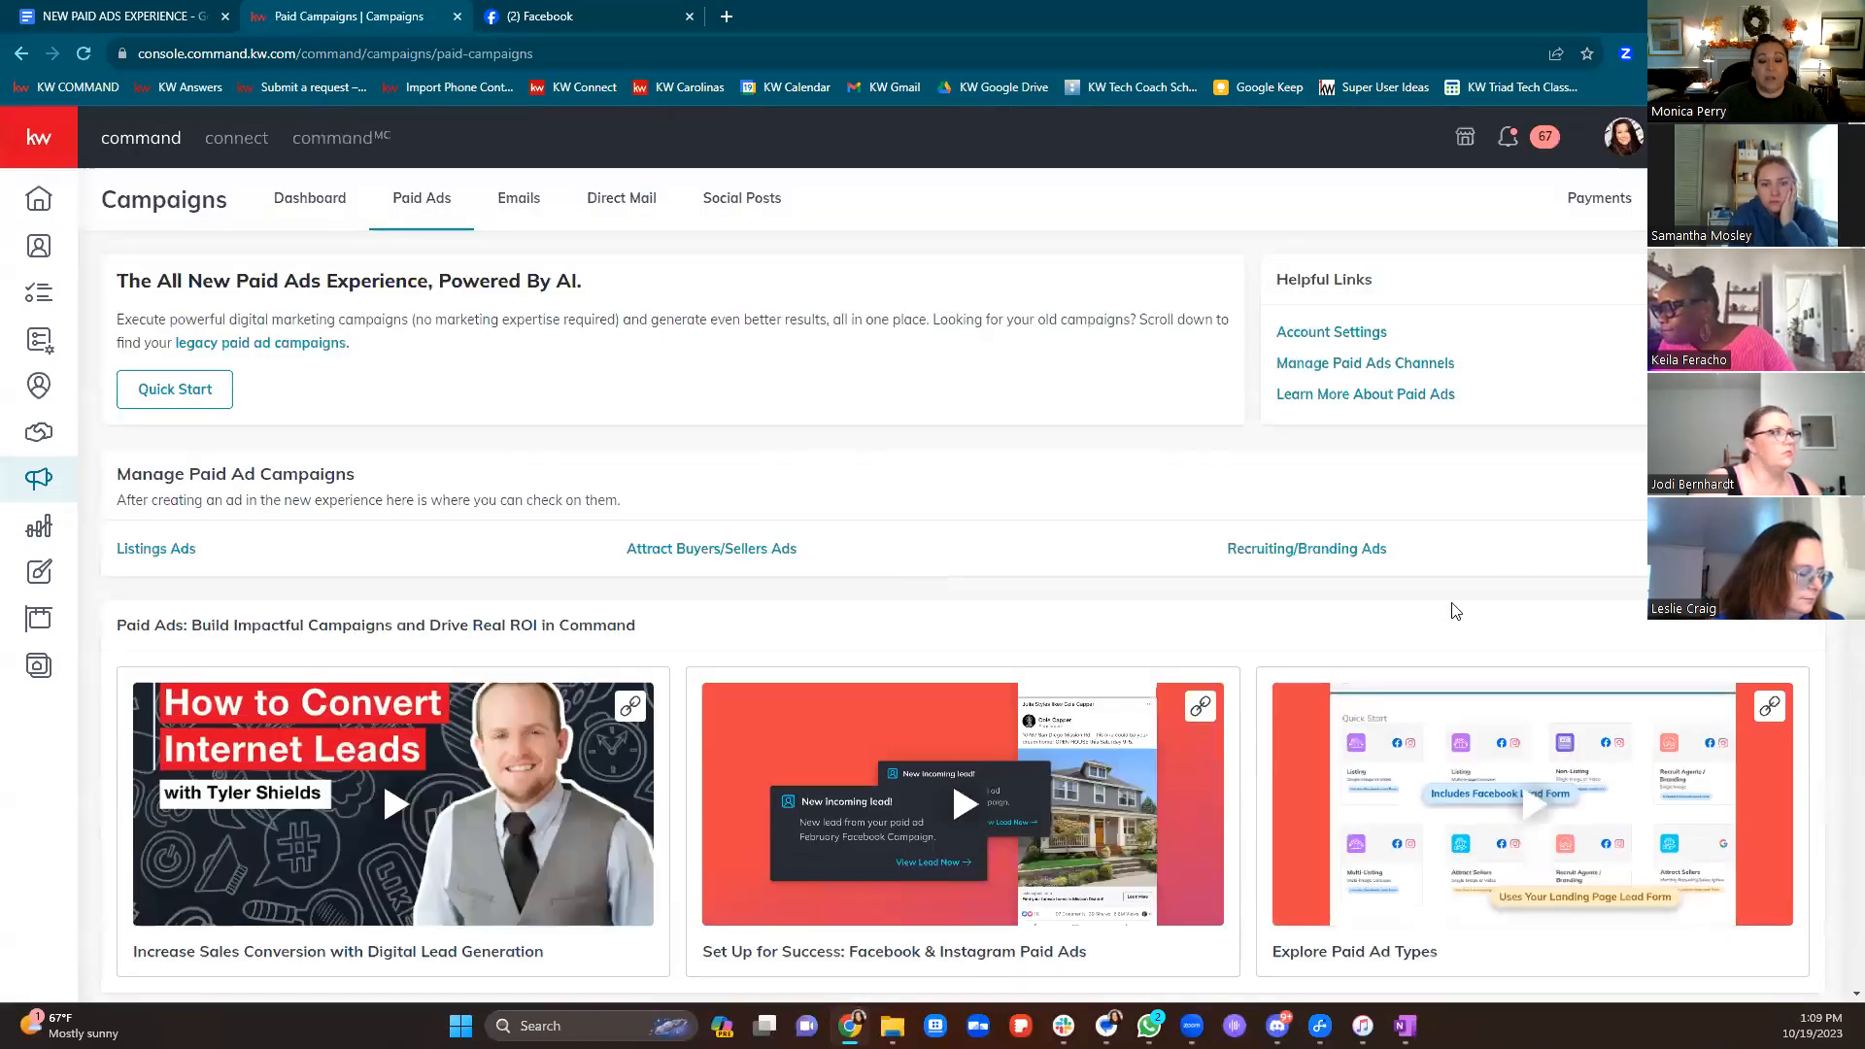
{"action": "scroll", "coordinate": [1515, 583], "scroll_direction": "down", "scroll_amount": 3}
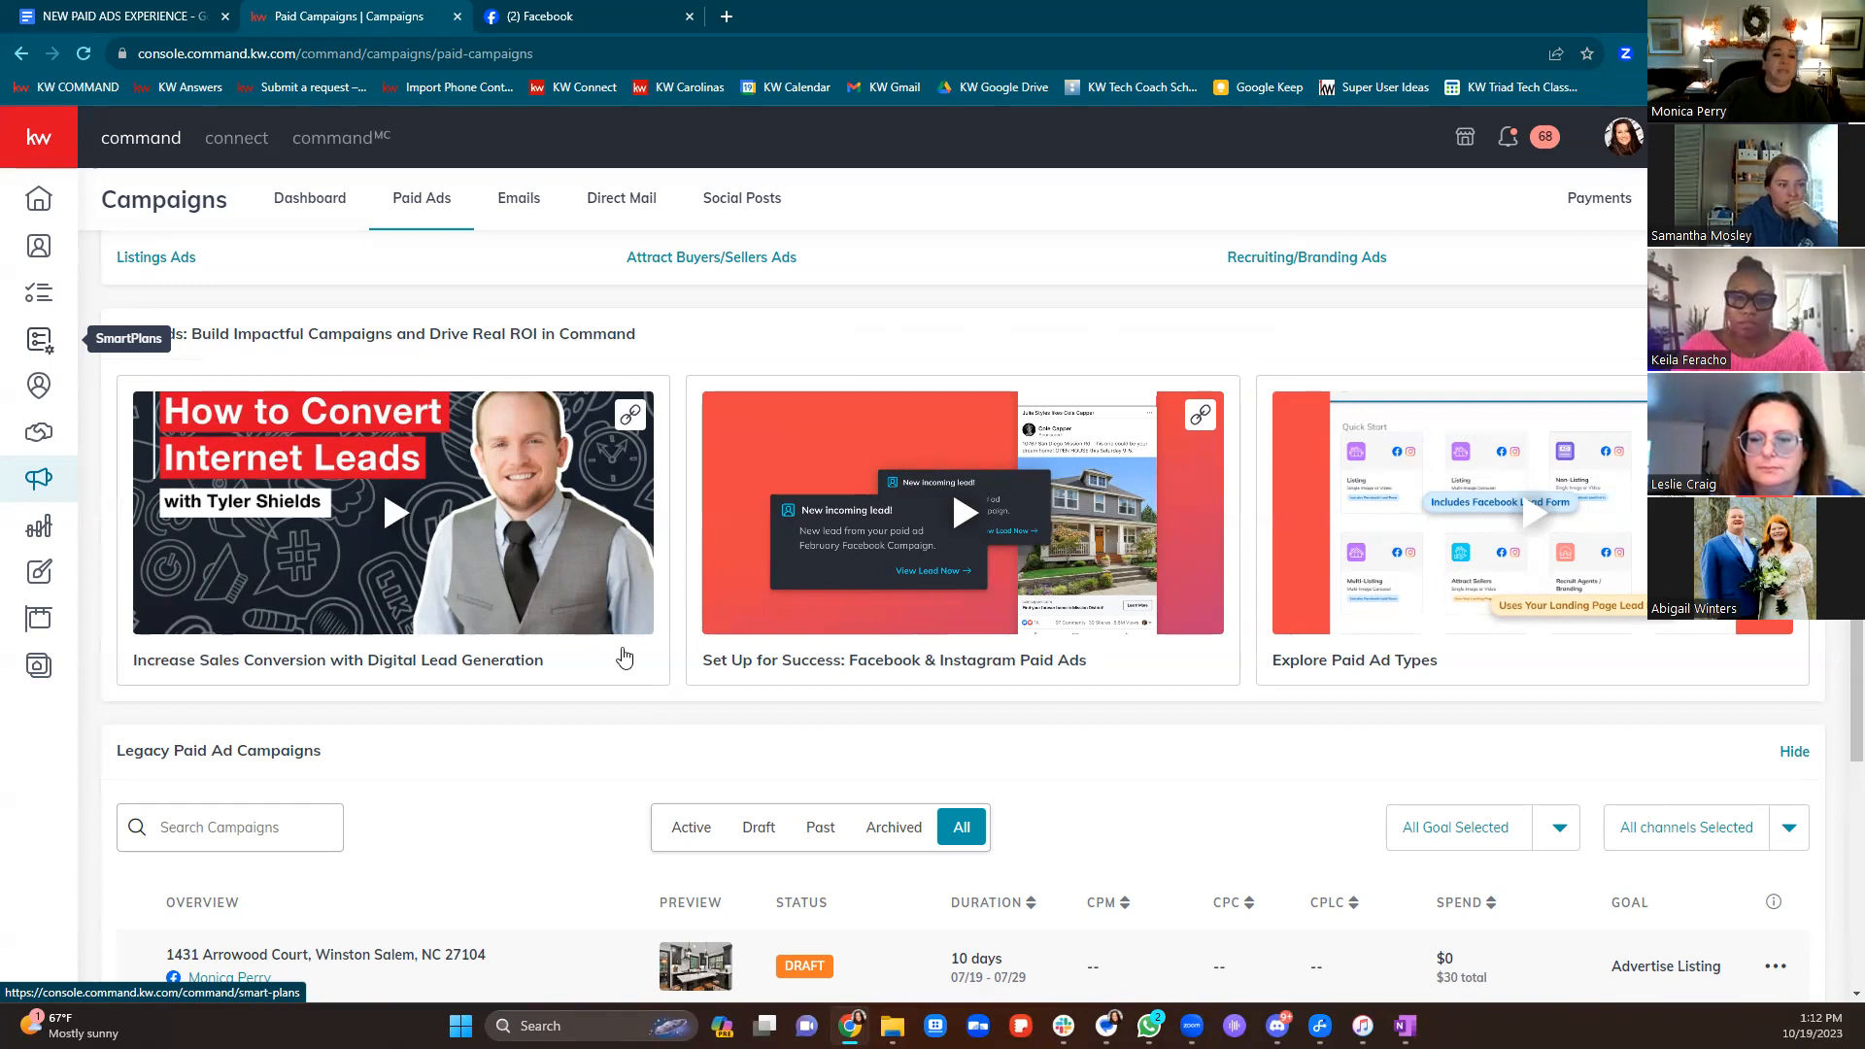
{"action": "scroll", "coordinate": [1103, 669], "scroll_direction": "down", "scroll_amount": 4}
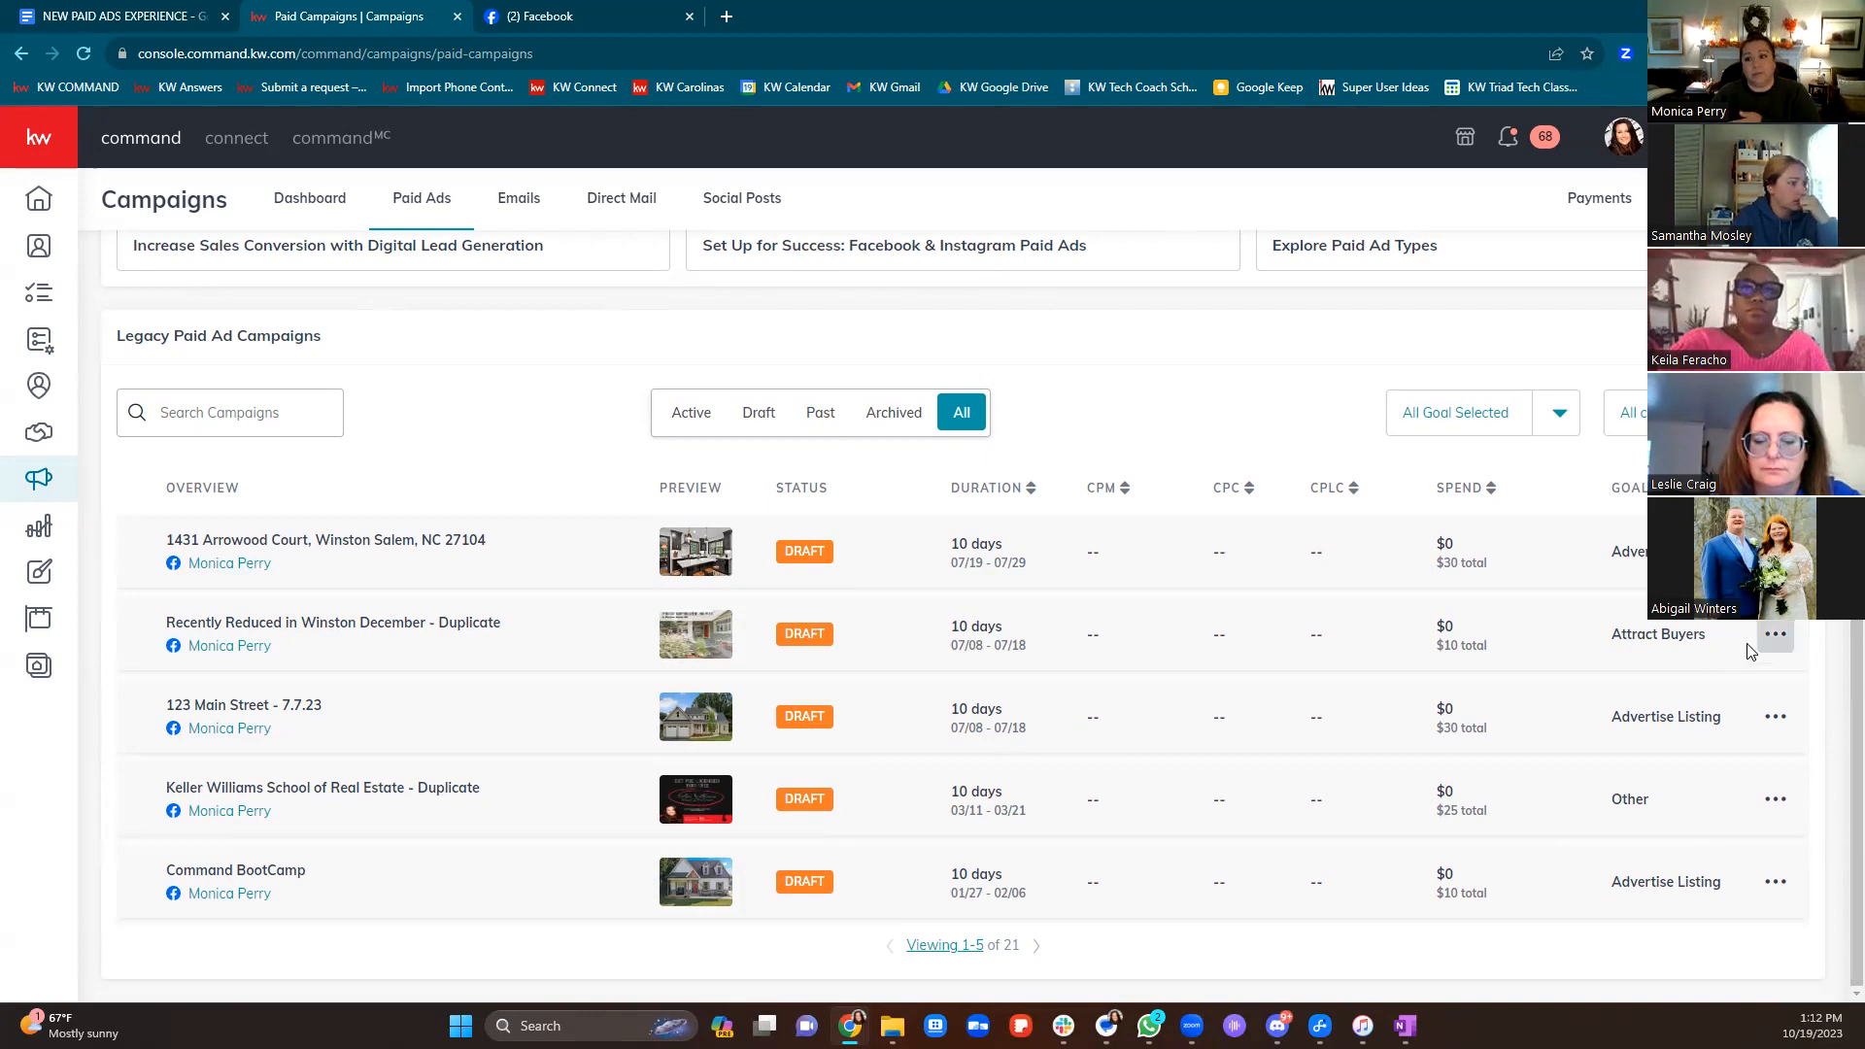
{"action": "scroll", "coordinate": [1715, 658], "scroll_direction": "up", "scroll_amount": 7}
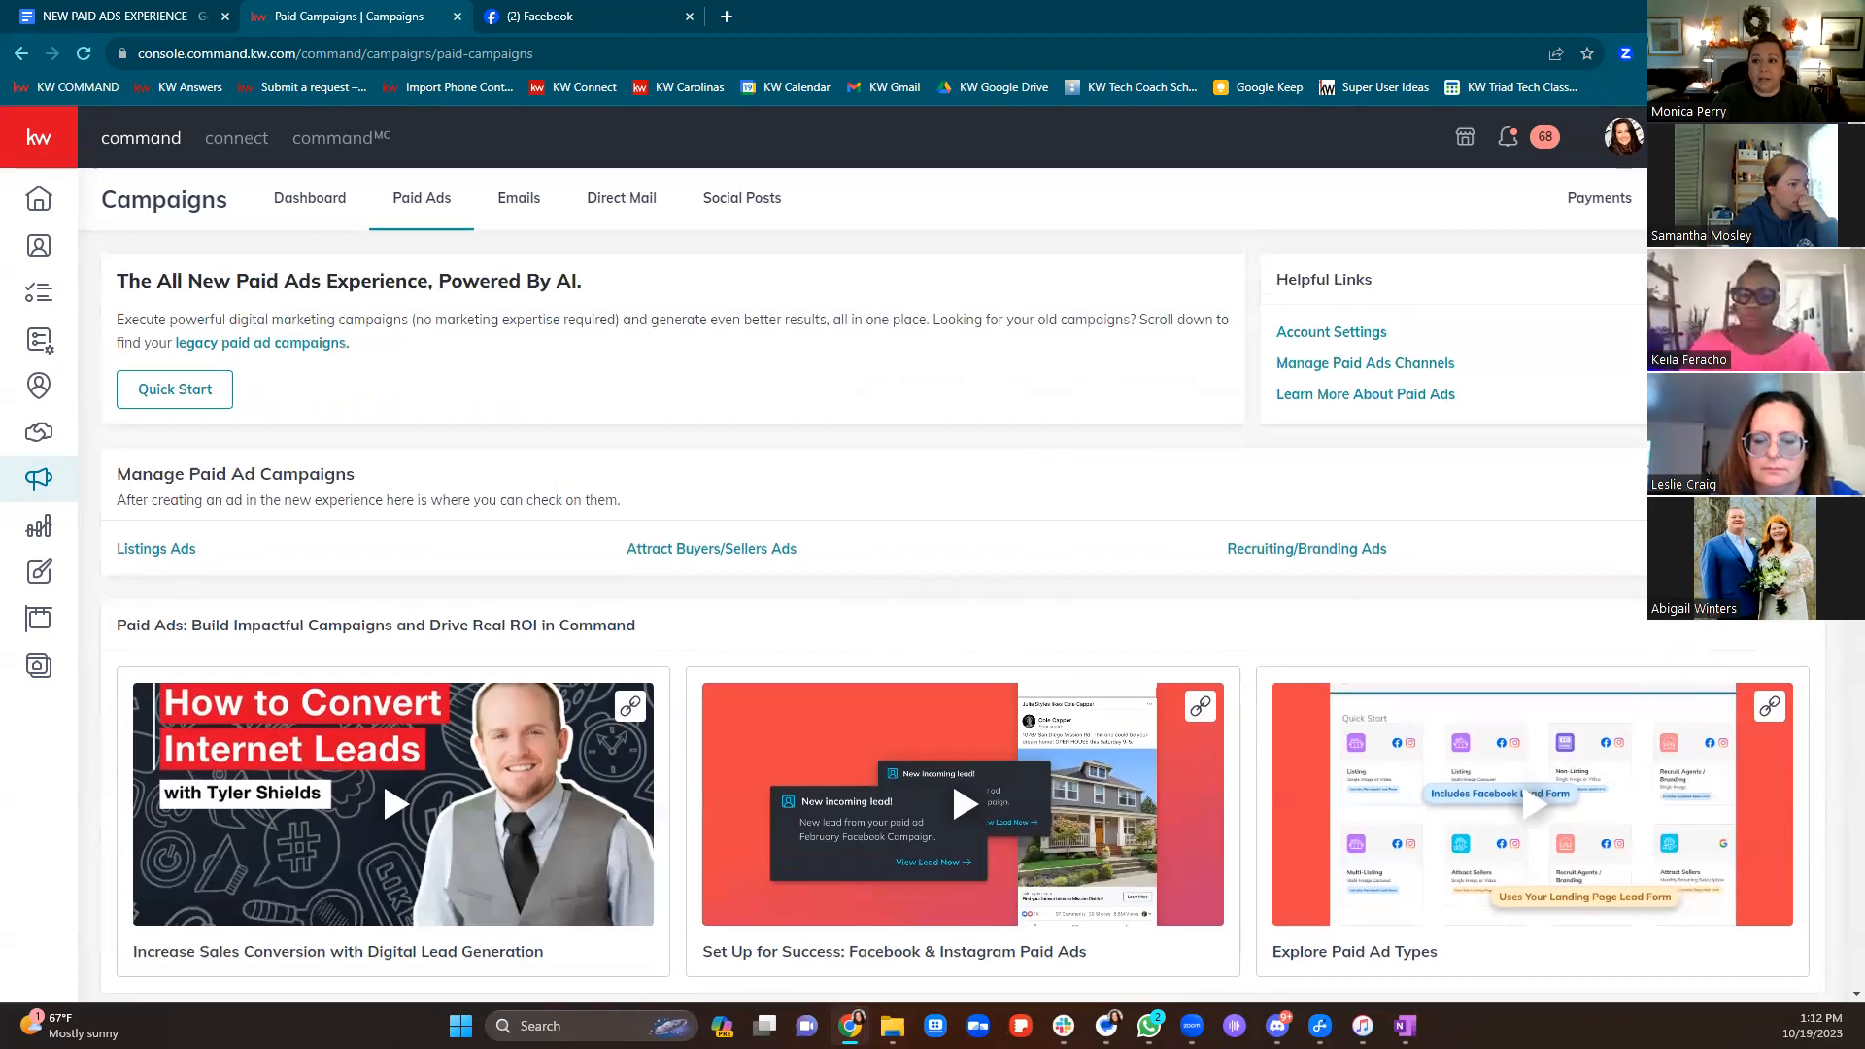
Create a new Paid Ad campaign to reach Quick Start, then go to the Facebook home feed
{"action": "left_click", "coordinate": [1738, 198]}
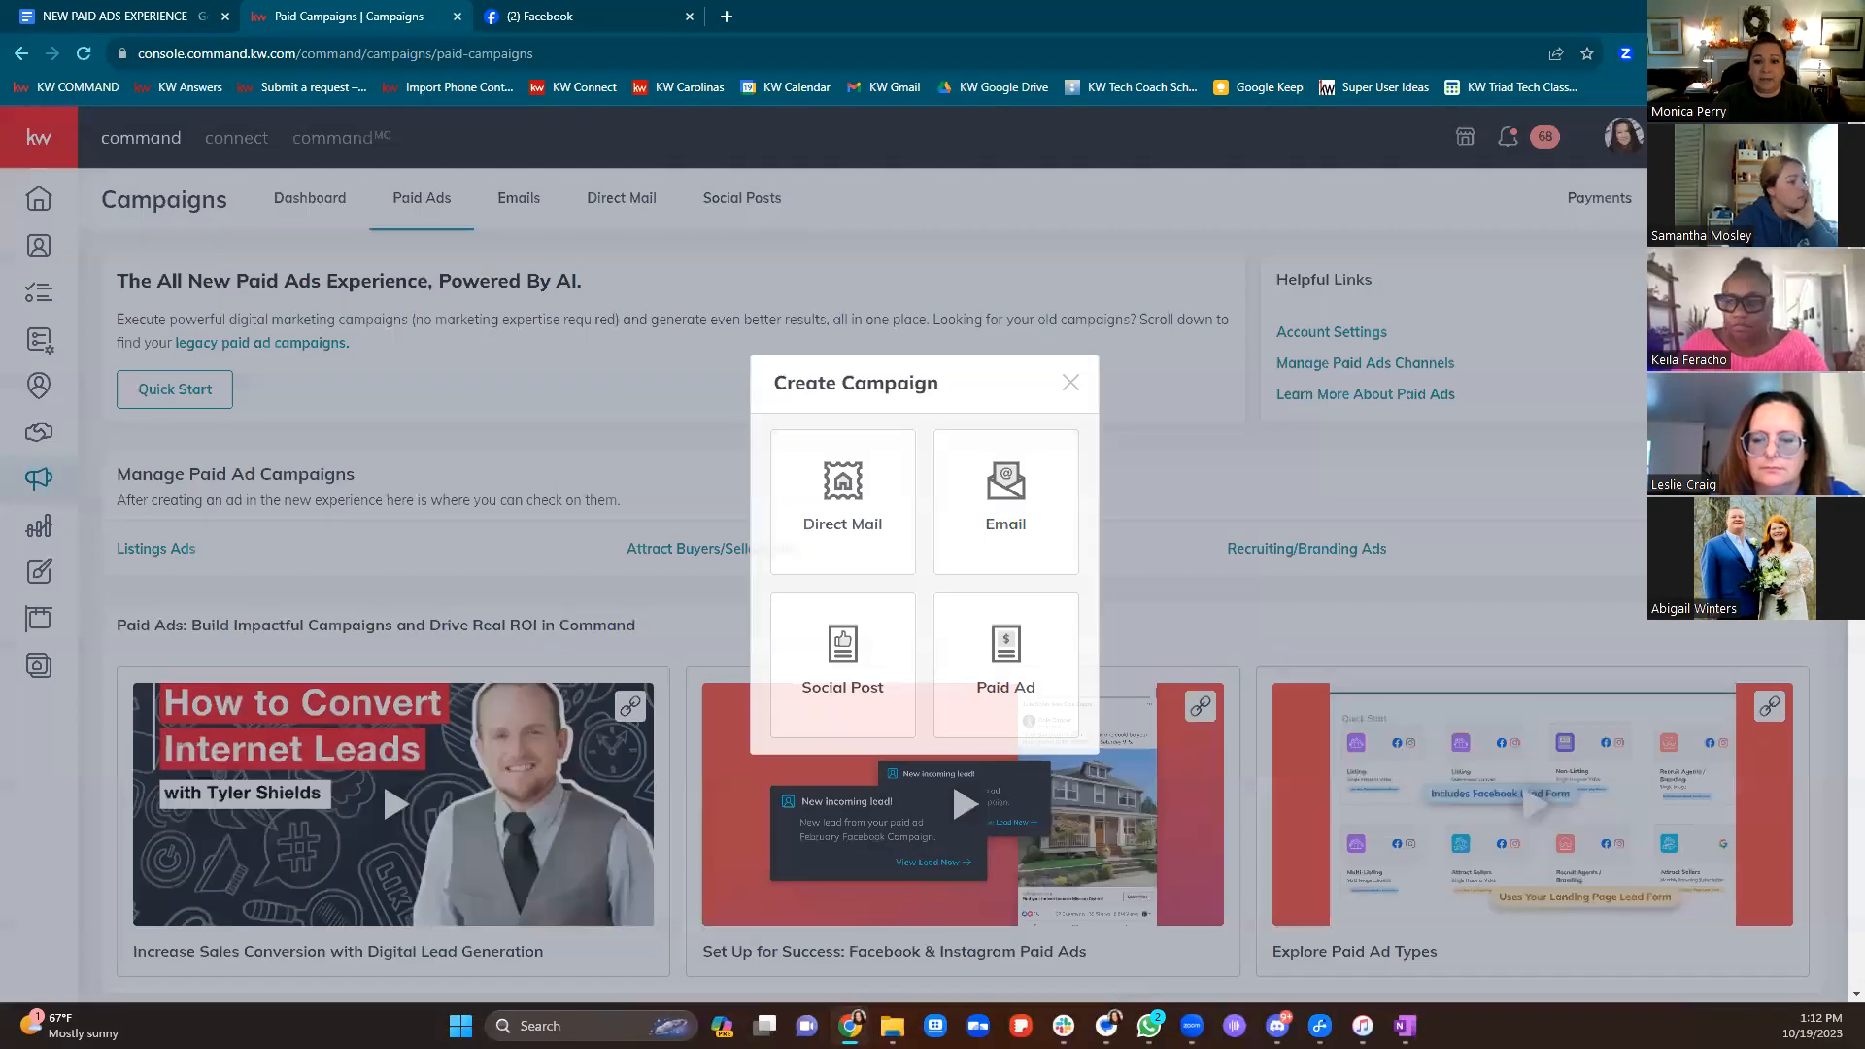
{"action": "left_click", "coordinate": [1003, 669]}
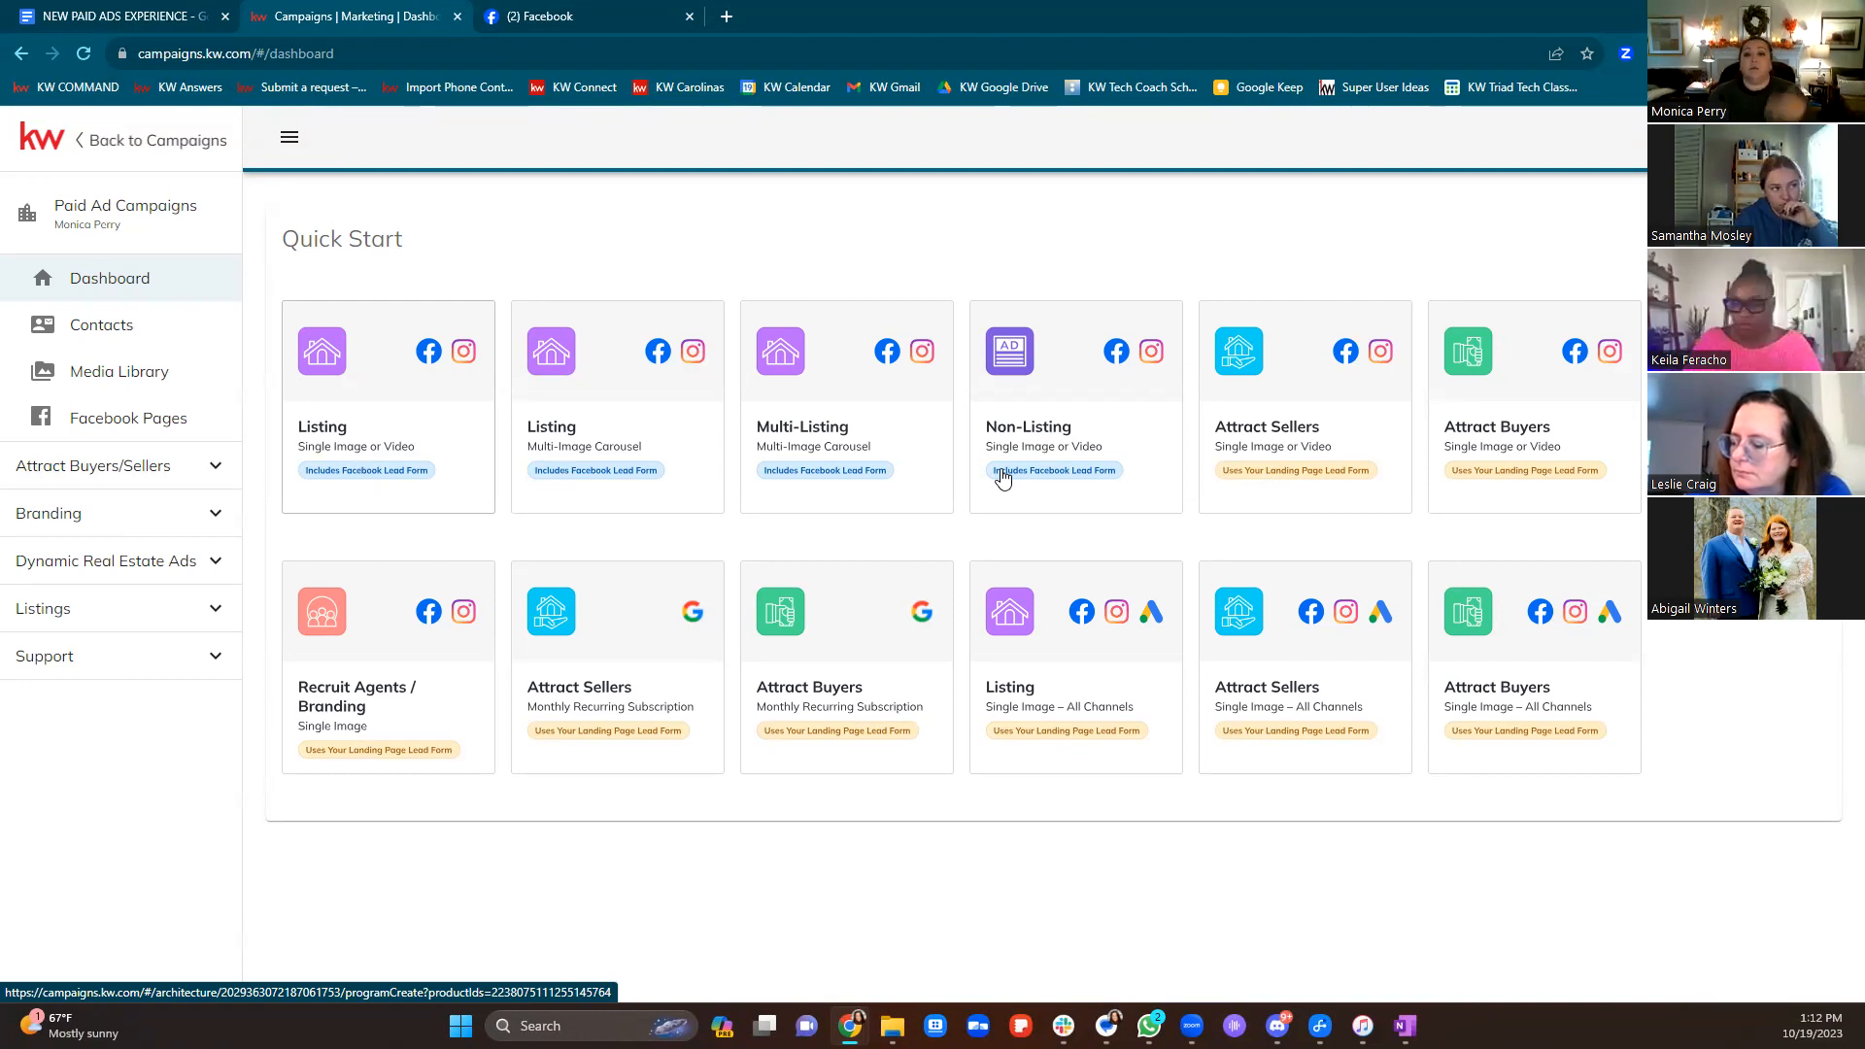
{"action": "left_click", "coordinate": [603, 9]}
{"action": "left_click", "coordinate": [666, 132]}
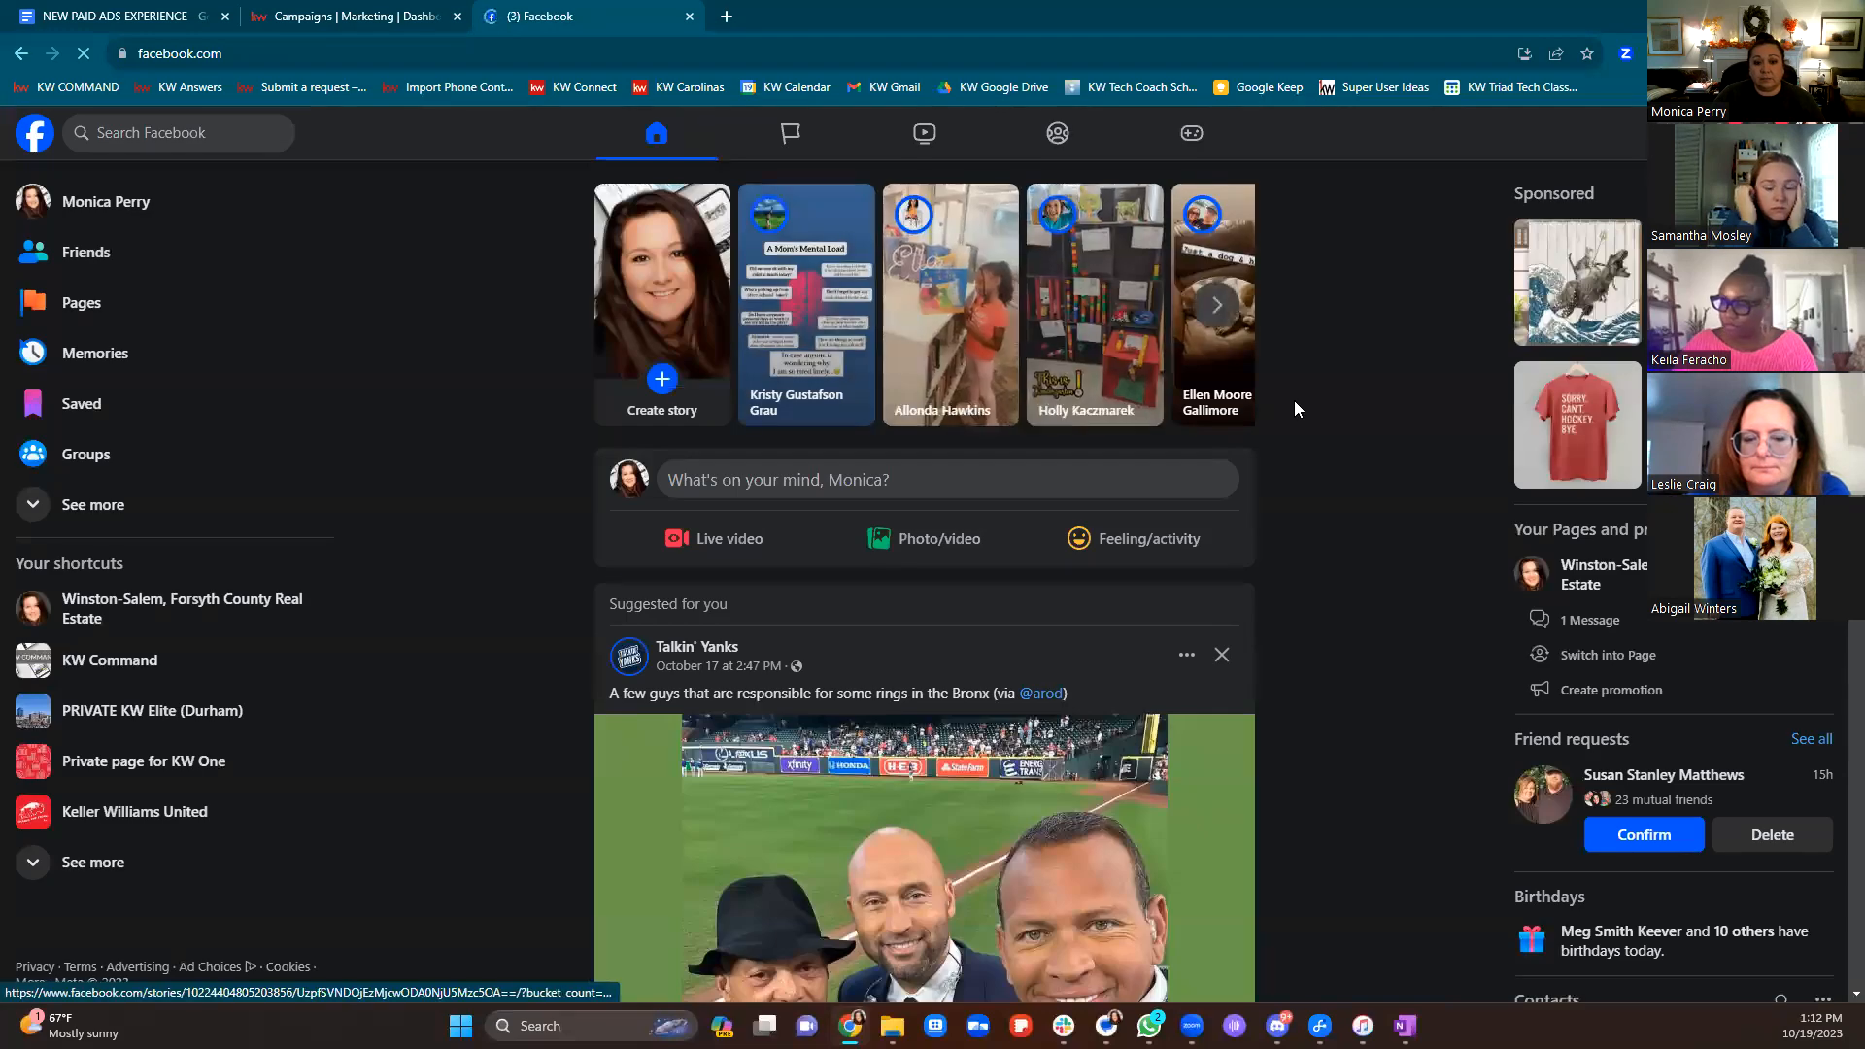
Follow the sponsored Star Wars watch-case ad, close the Samsung page, and return to the campaigns dashboard
{"action": "scroll", "coordinate": [1301, 408], "scroll_direction": "down", "scroll_amount": 10}
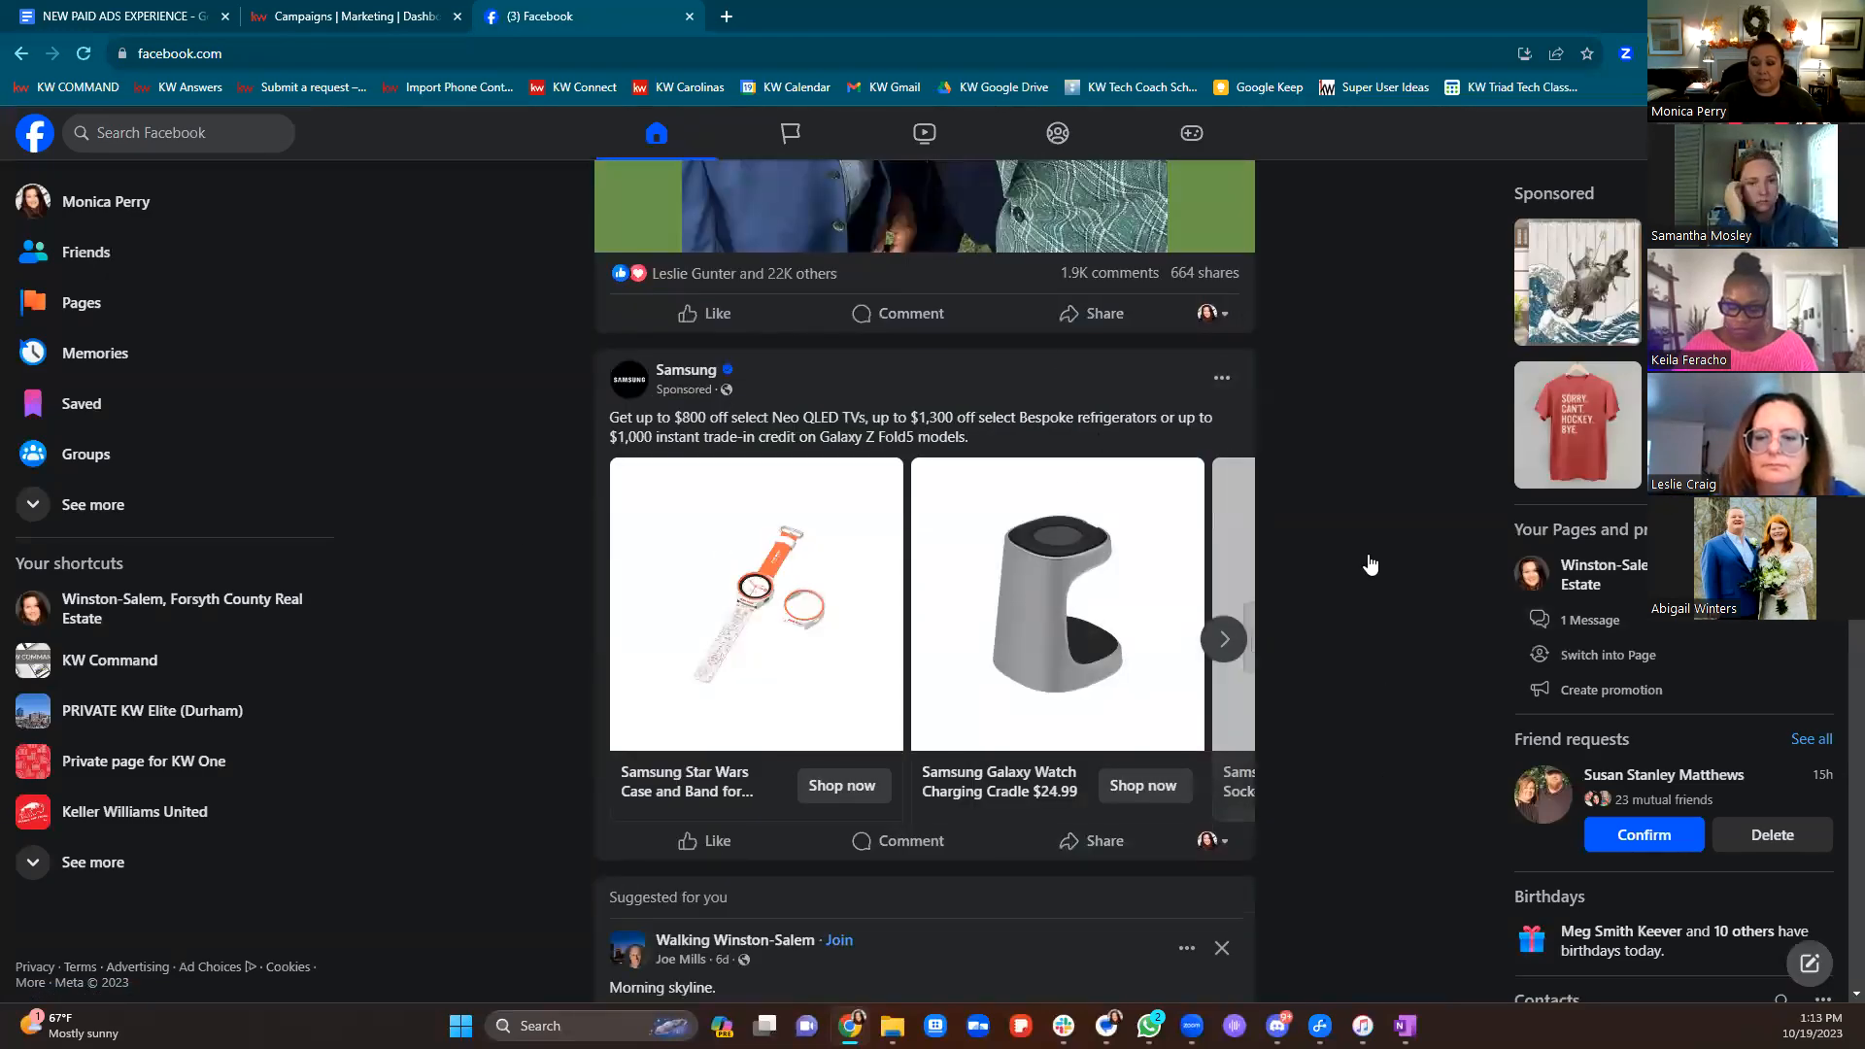
{"action": "left_click", "coordinate": [834, 794]}
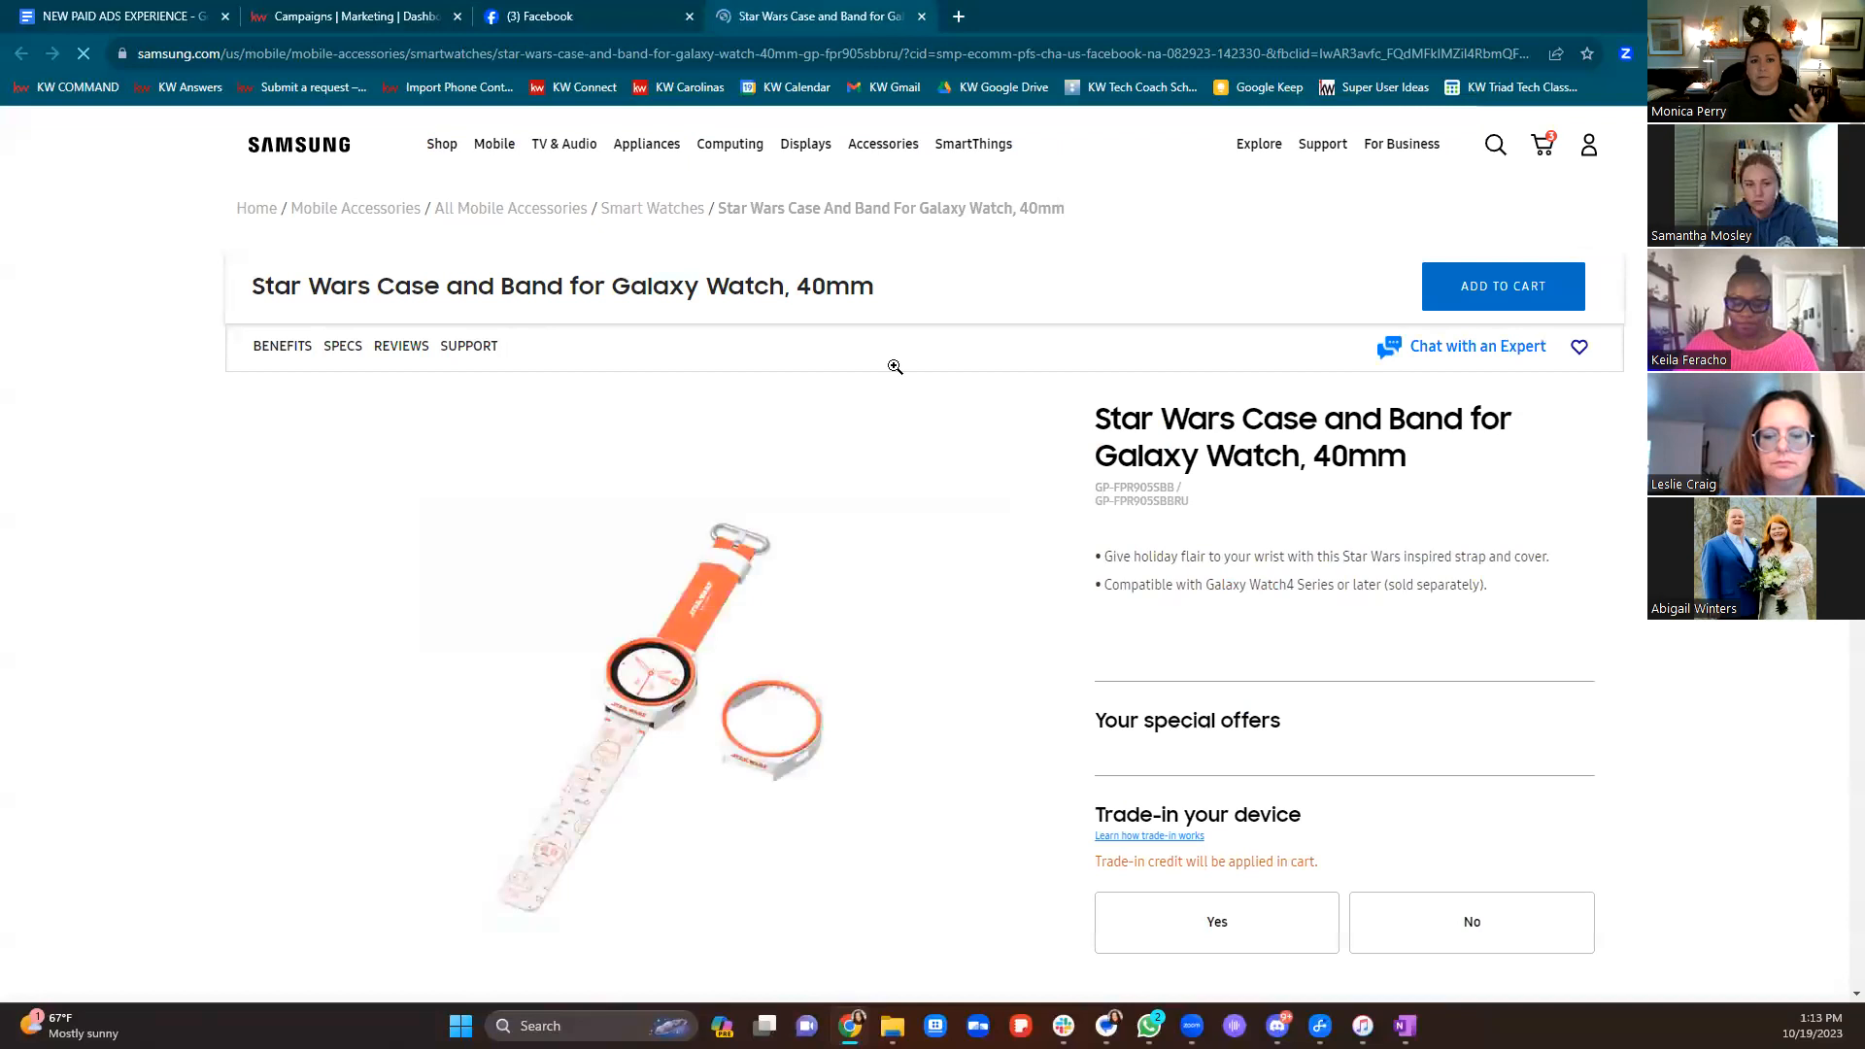
{"action": "left_click", "coordinate": [921, 16]}
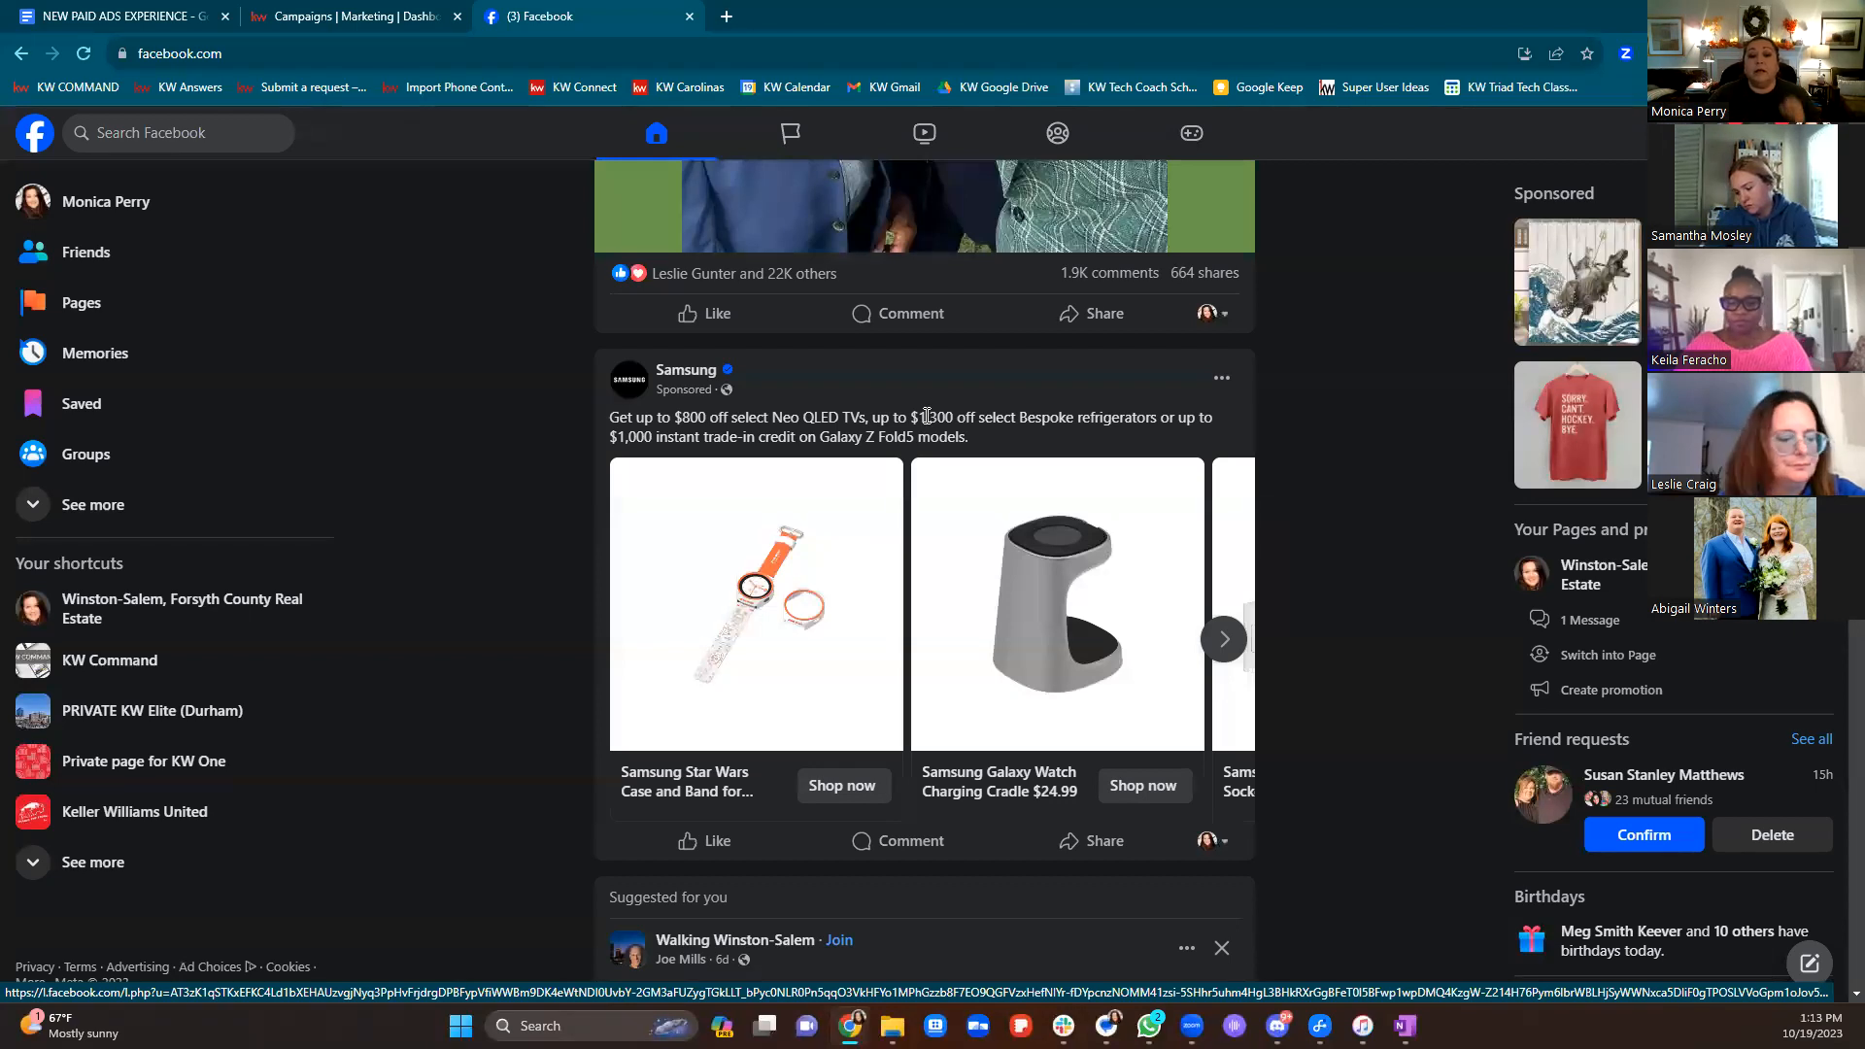
{"action": "left_click", "coordinate": [311, 18]}
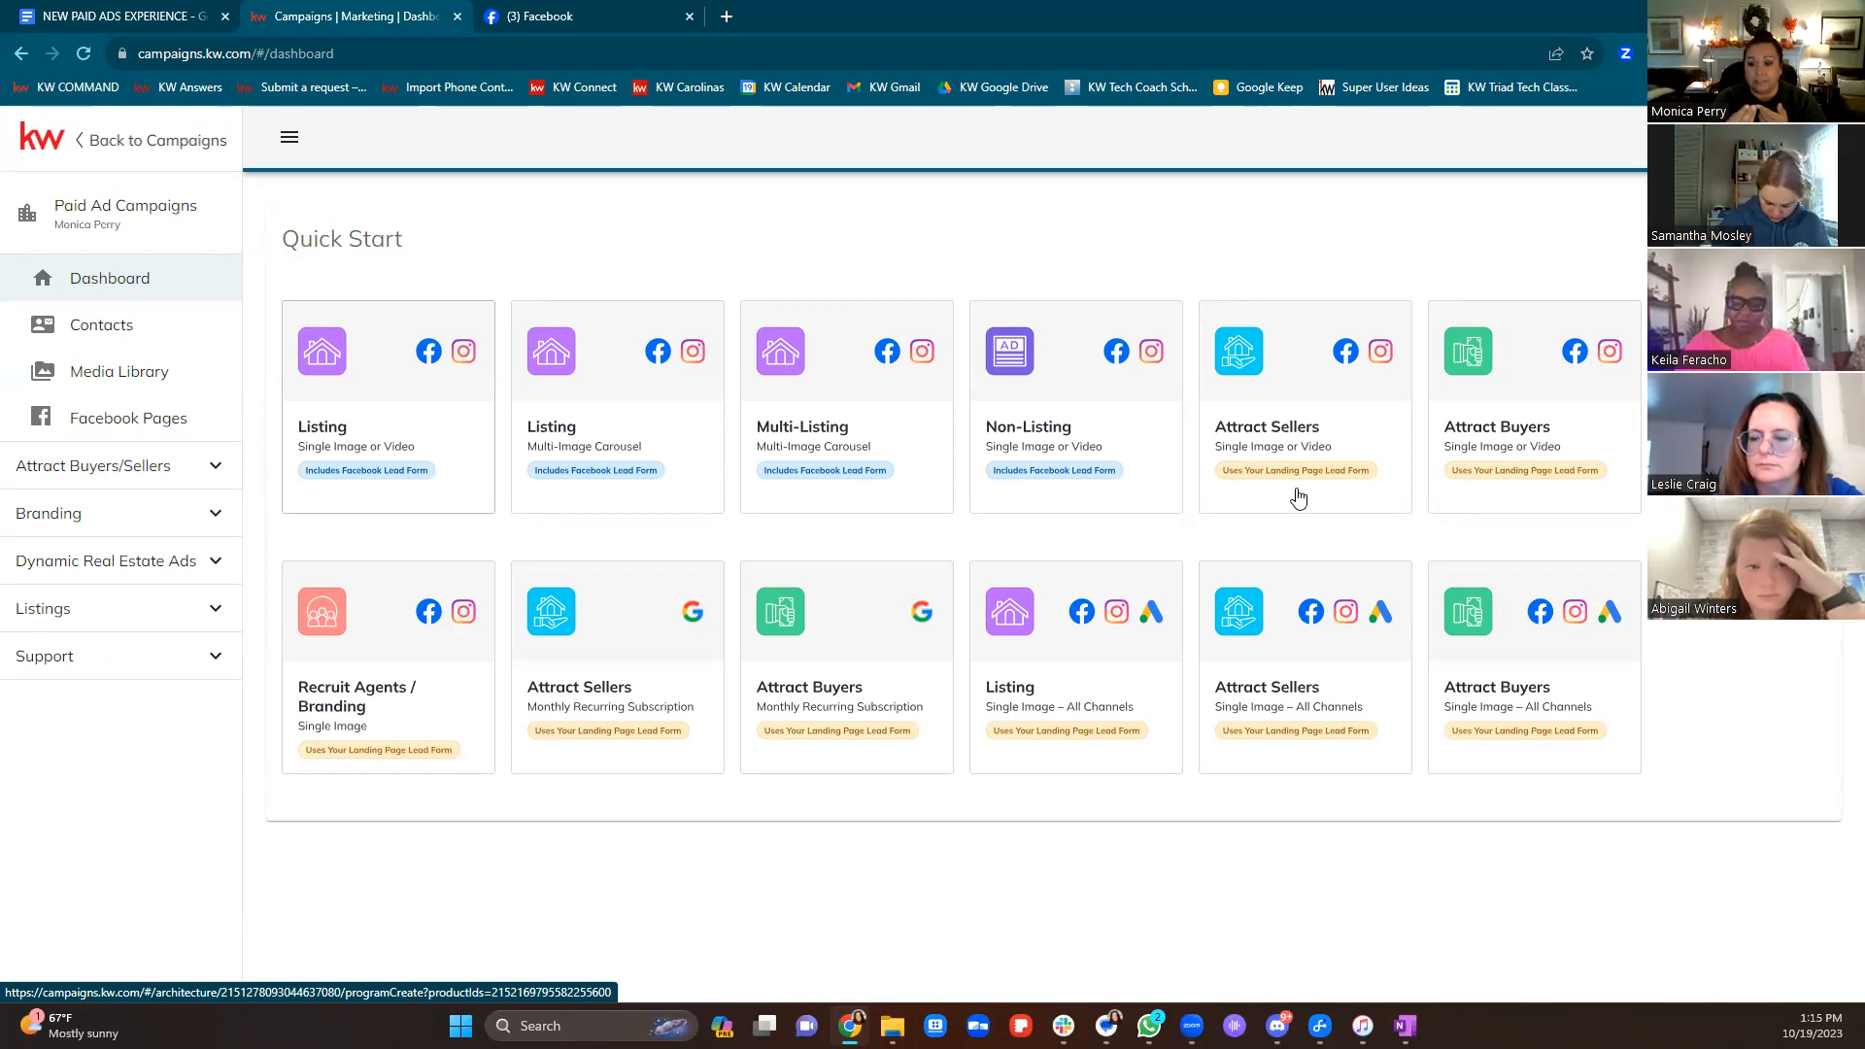
{"action": "left_click", "coordinate": [729, 17]}
Load the agent's KW website in a new tab, then return to the campaigns dashboard tab
{"action": "type", "text": "monicaperry.kw.com"}
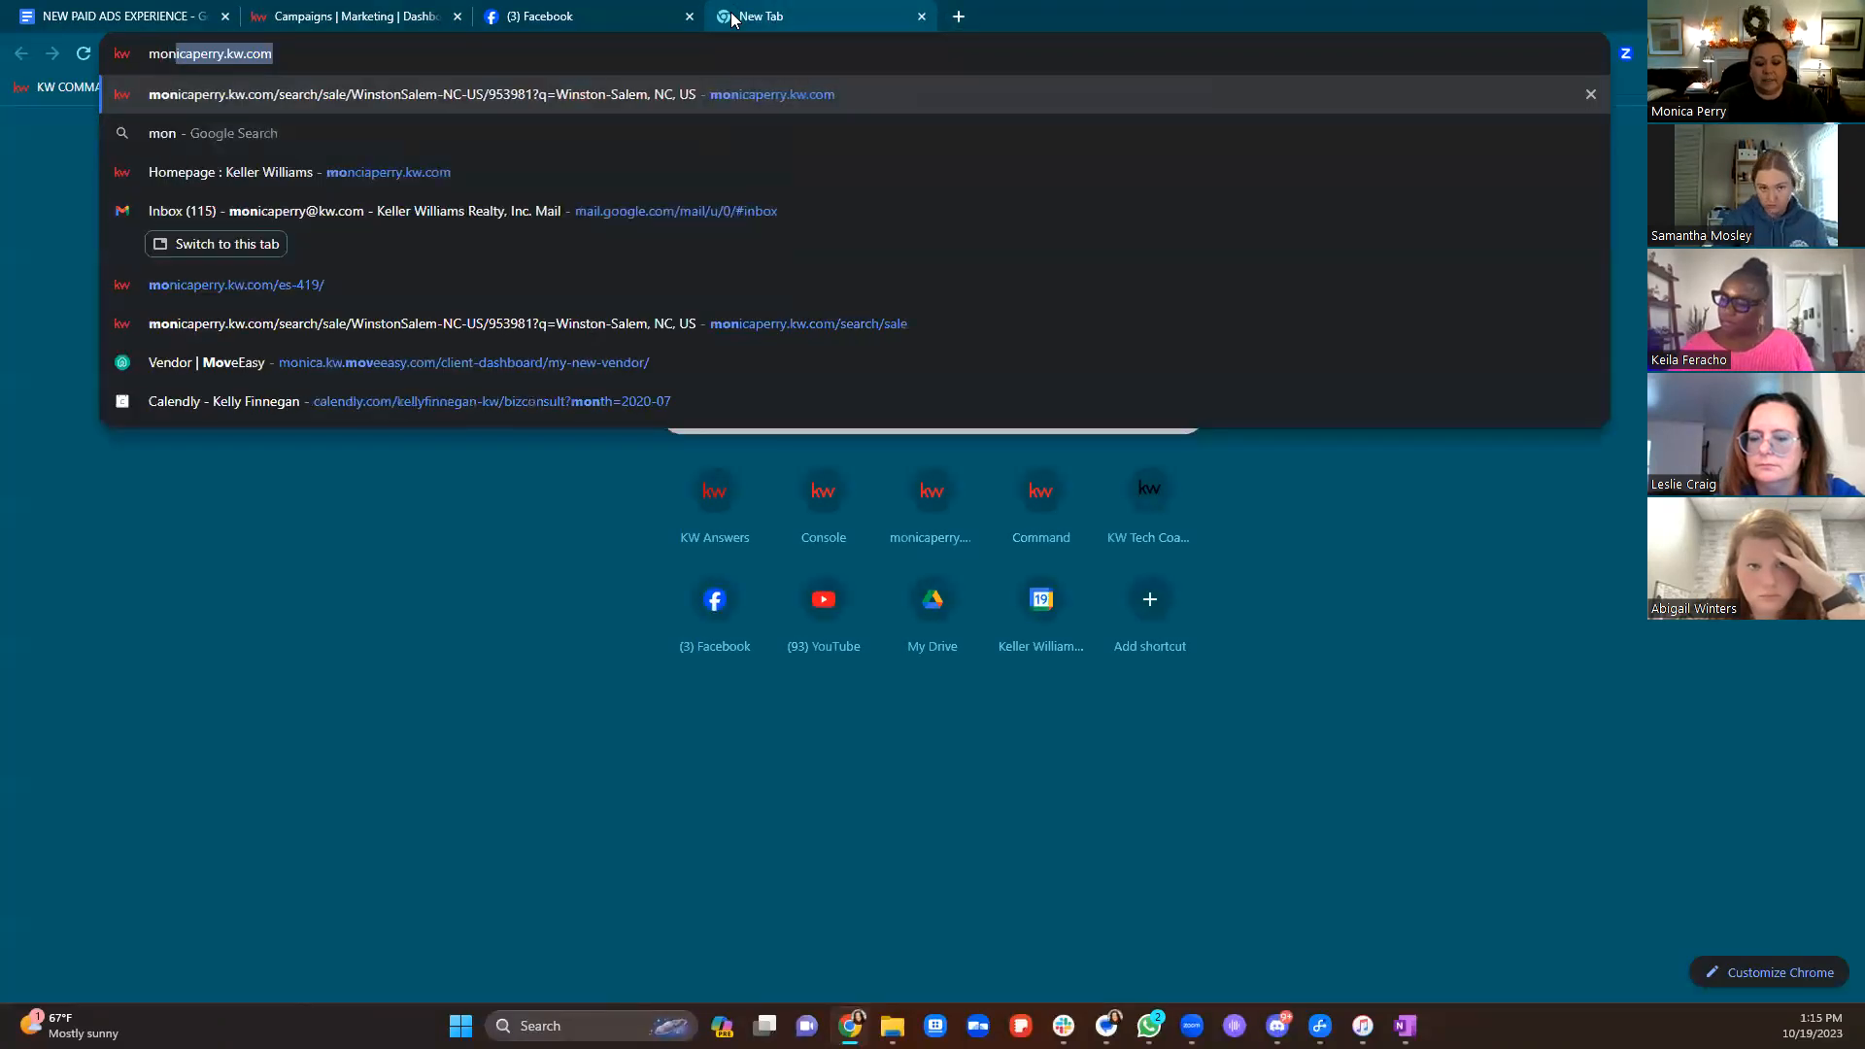
{"action": "key", "text": "Return"}
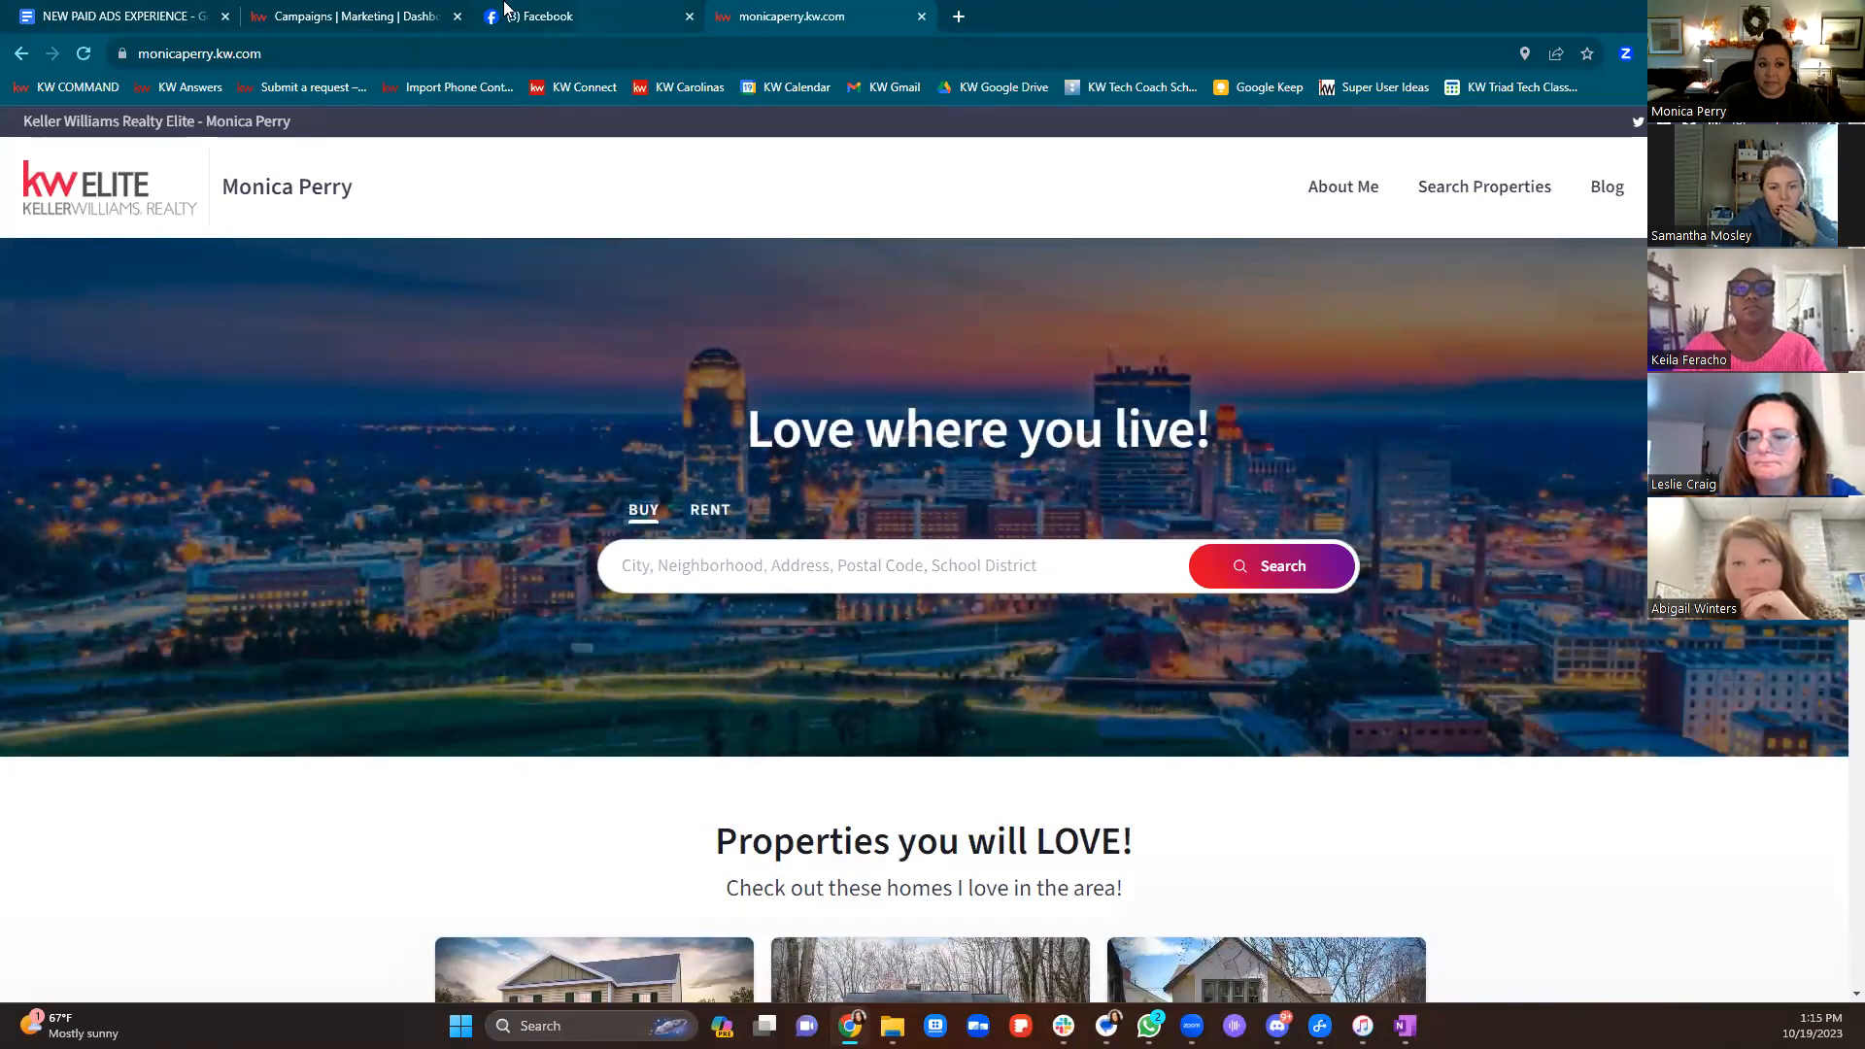
{"action": "left_click", "coordinate": [404, 16]}
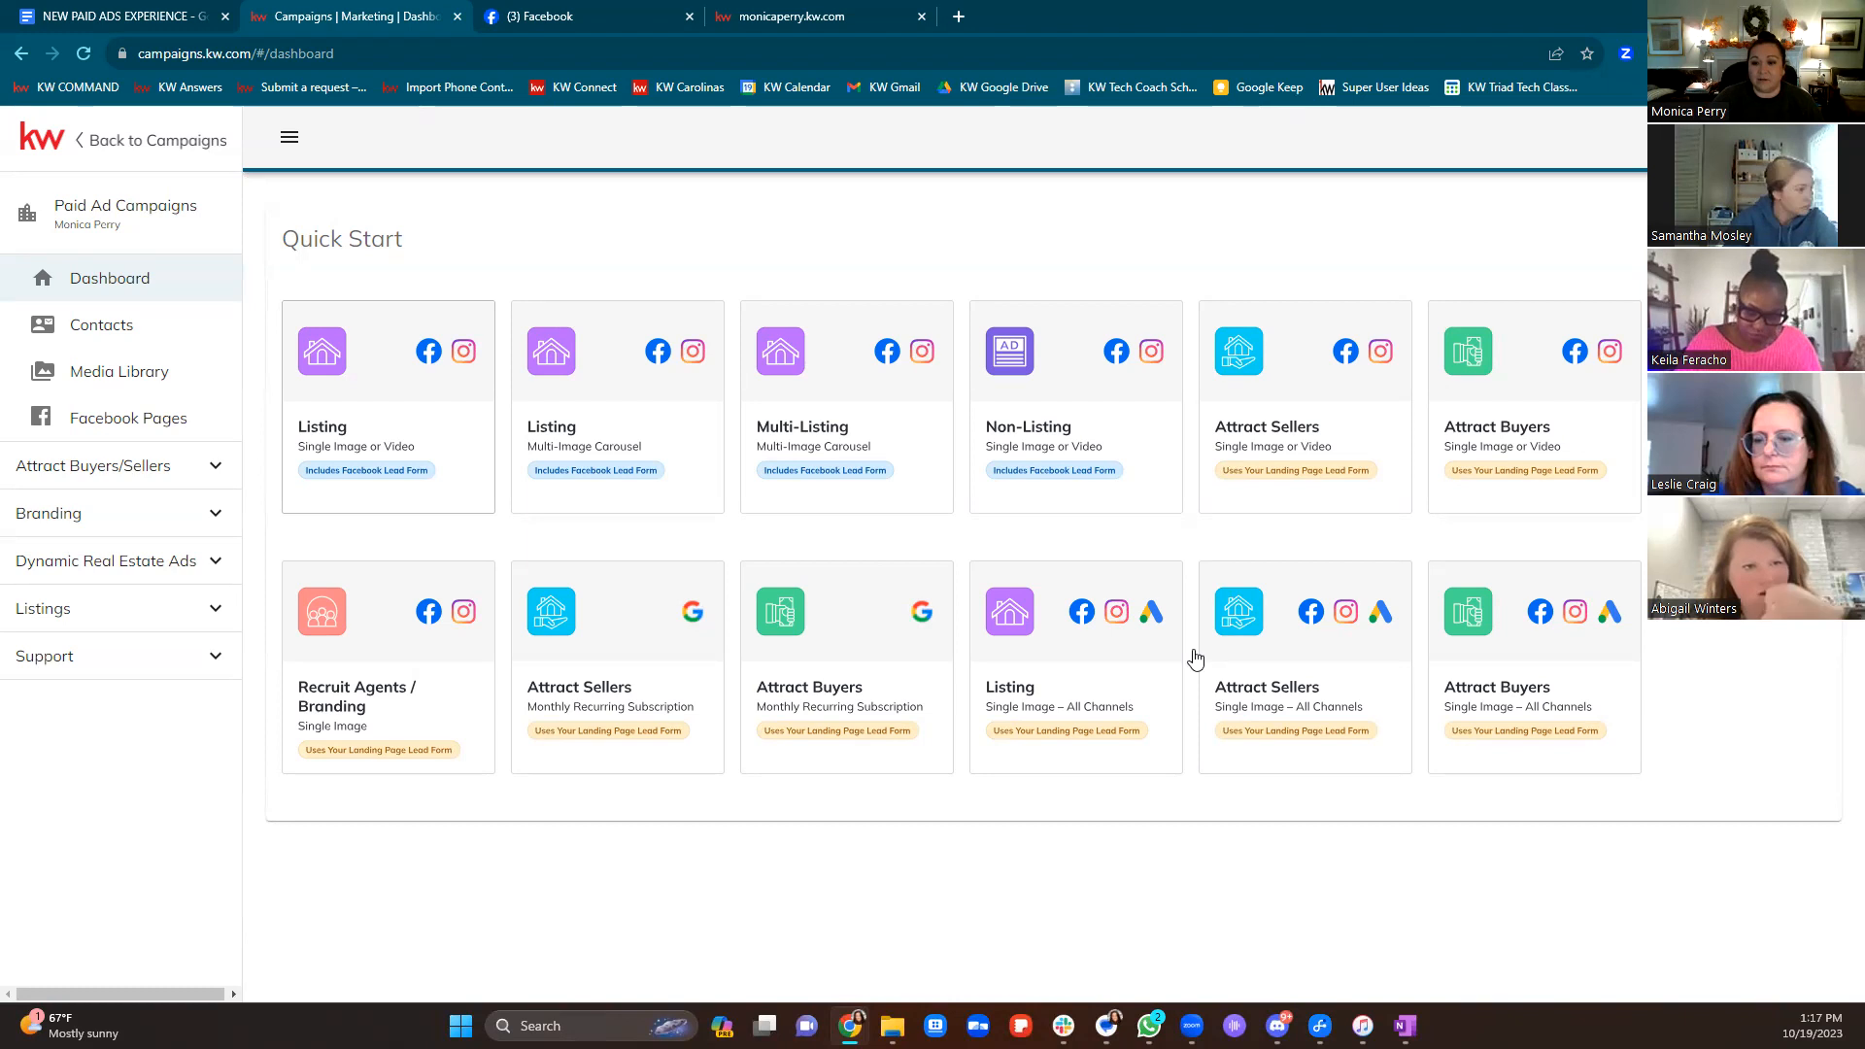
Go to triad.mlsmatrix.com/Matrix/Roster/Agent in a new tab, sign in to Triad MLS, and launch Matrix
{"action": "left_click", "coordinate": [958, 17]}
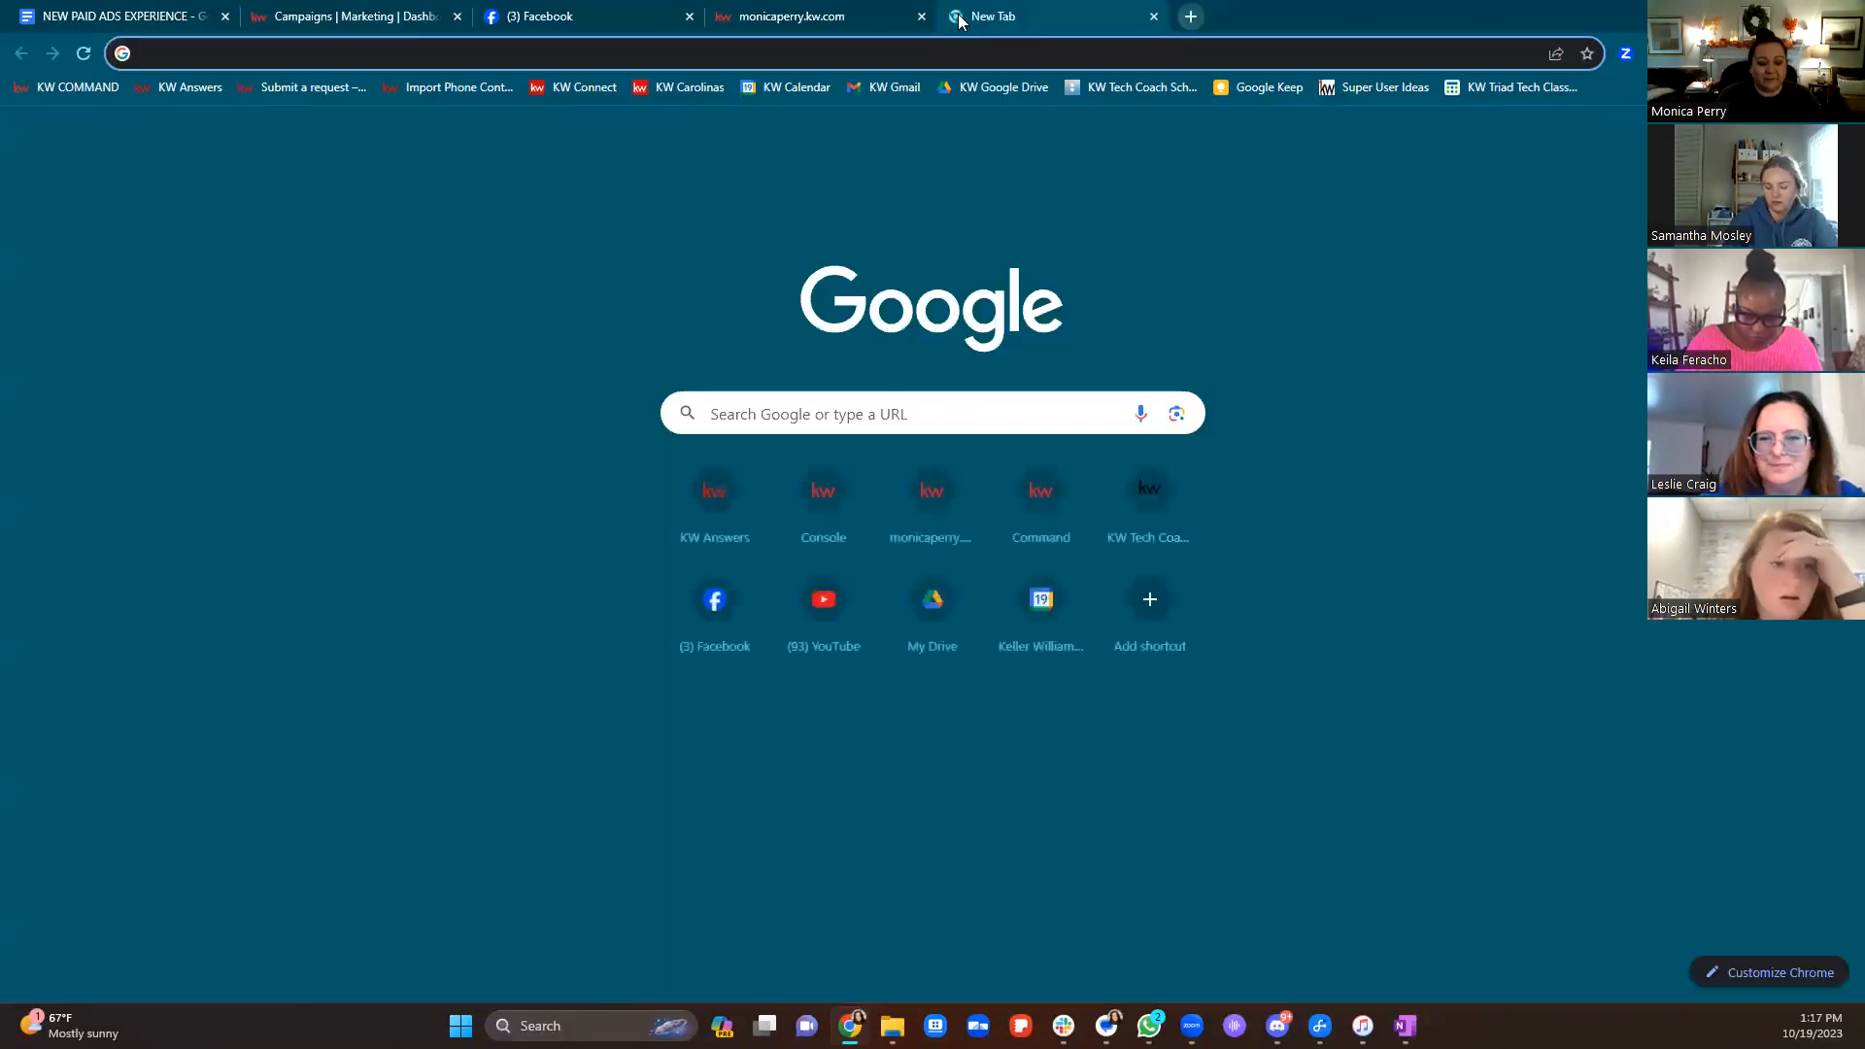
{"action": "type", "text": "triad.mlsmatrix.com/Matrix/Roster/Agent"}
{"action": "key", "text": "Return"}
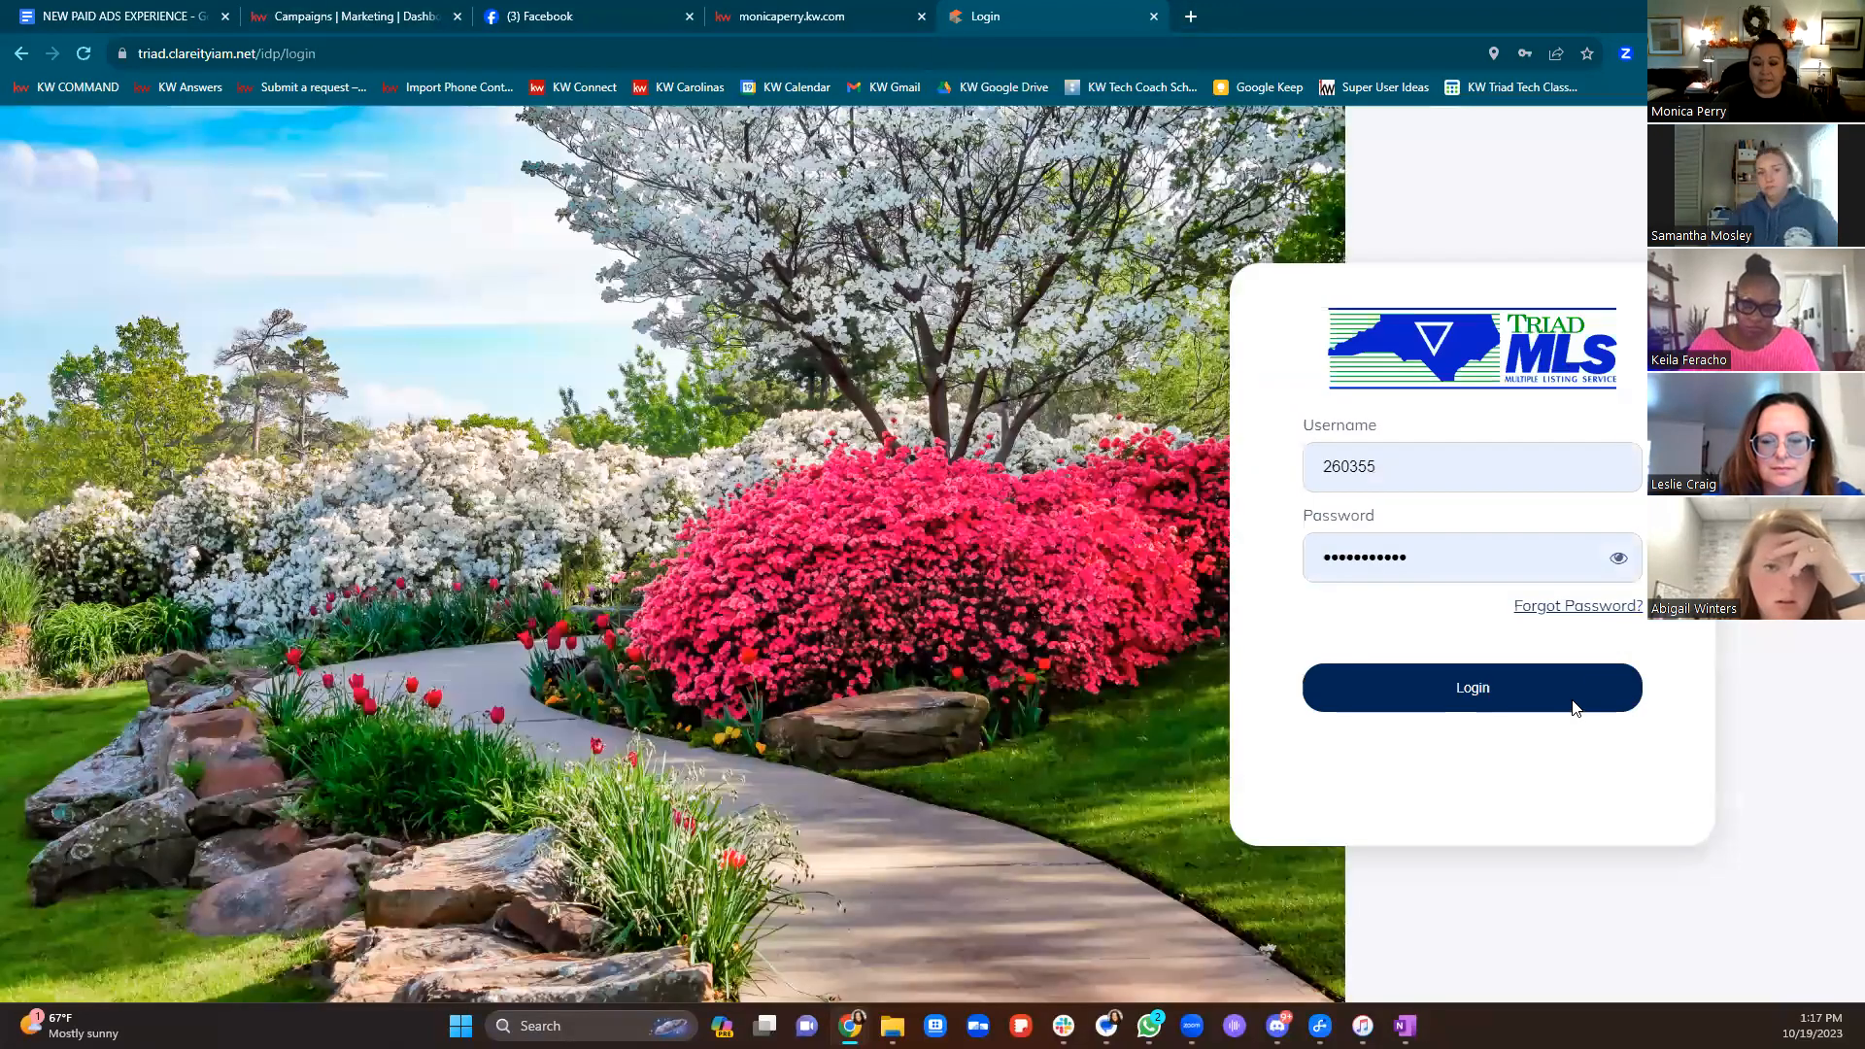
{"action": "left_click", "coordinate": [1575, 707]}
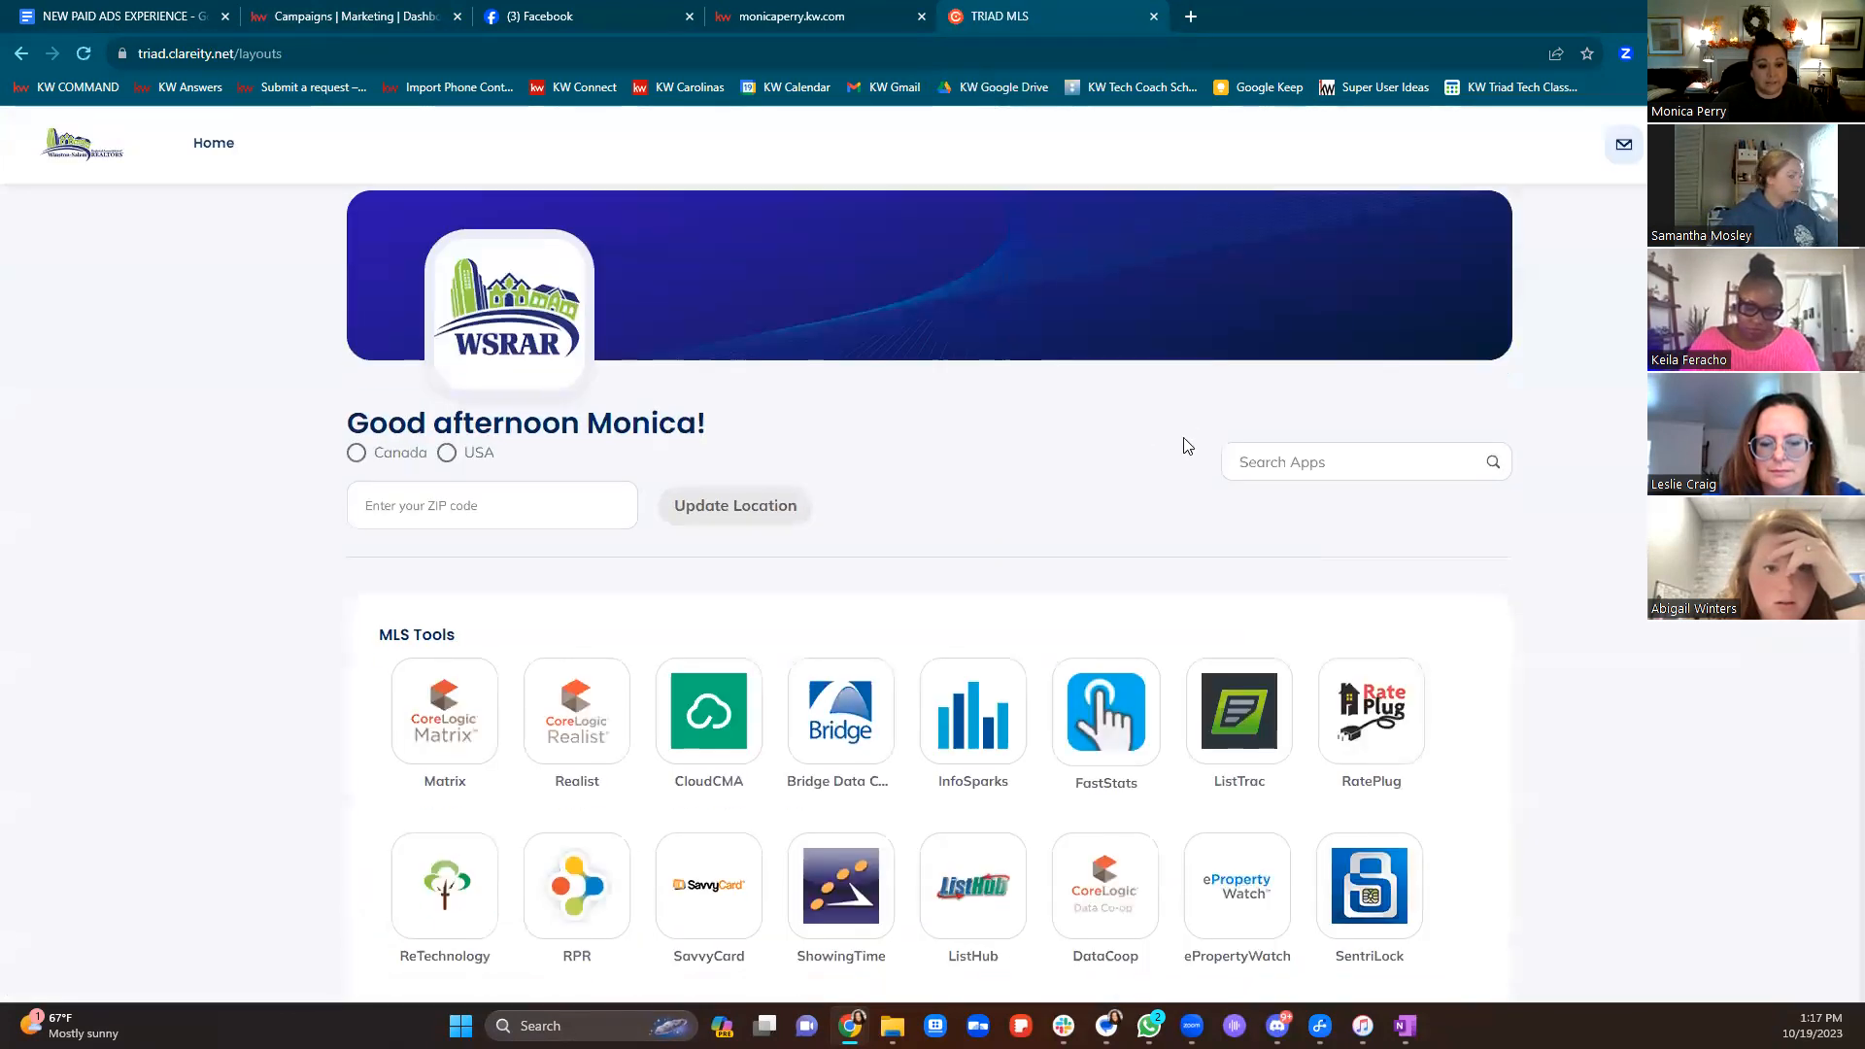
{"action": "left_click", "coordinate": [460, 529]}
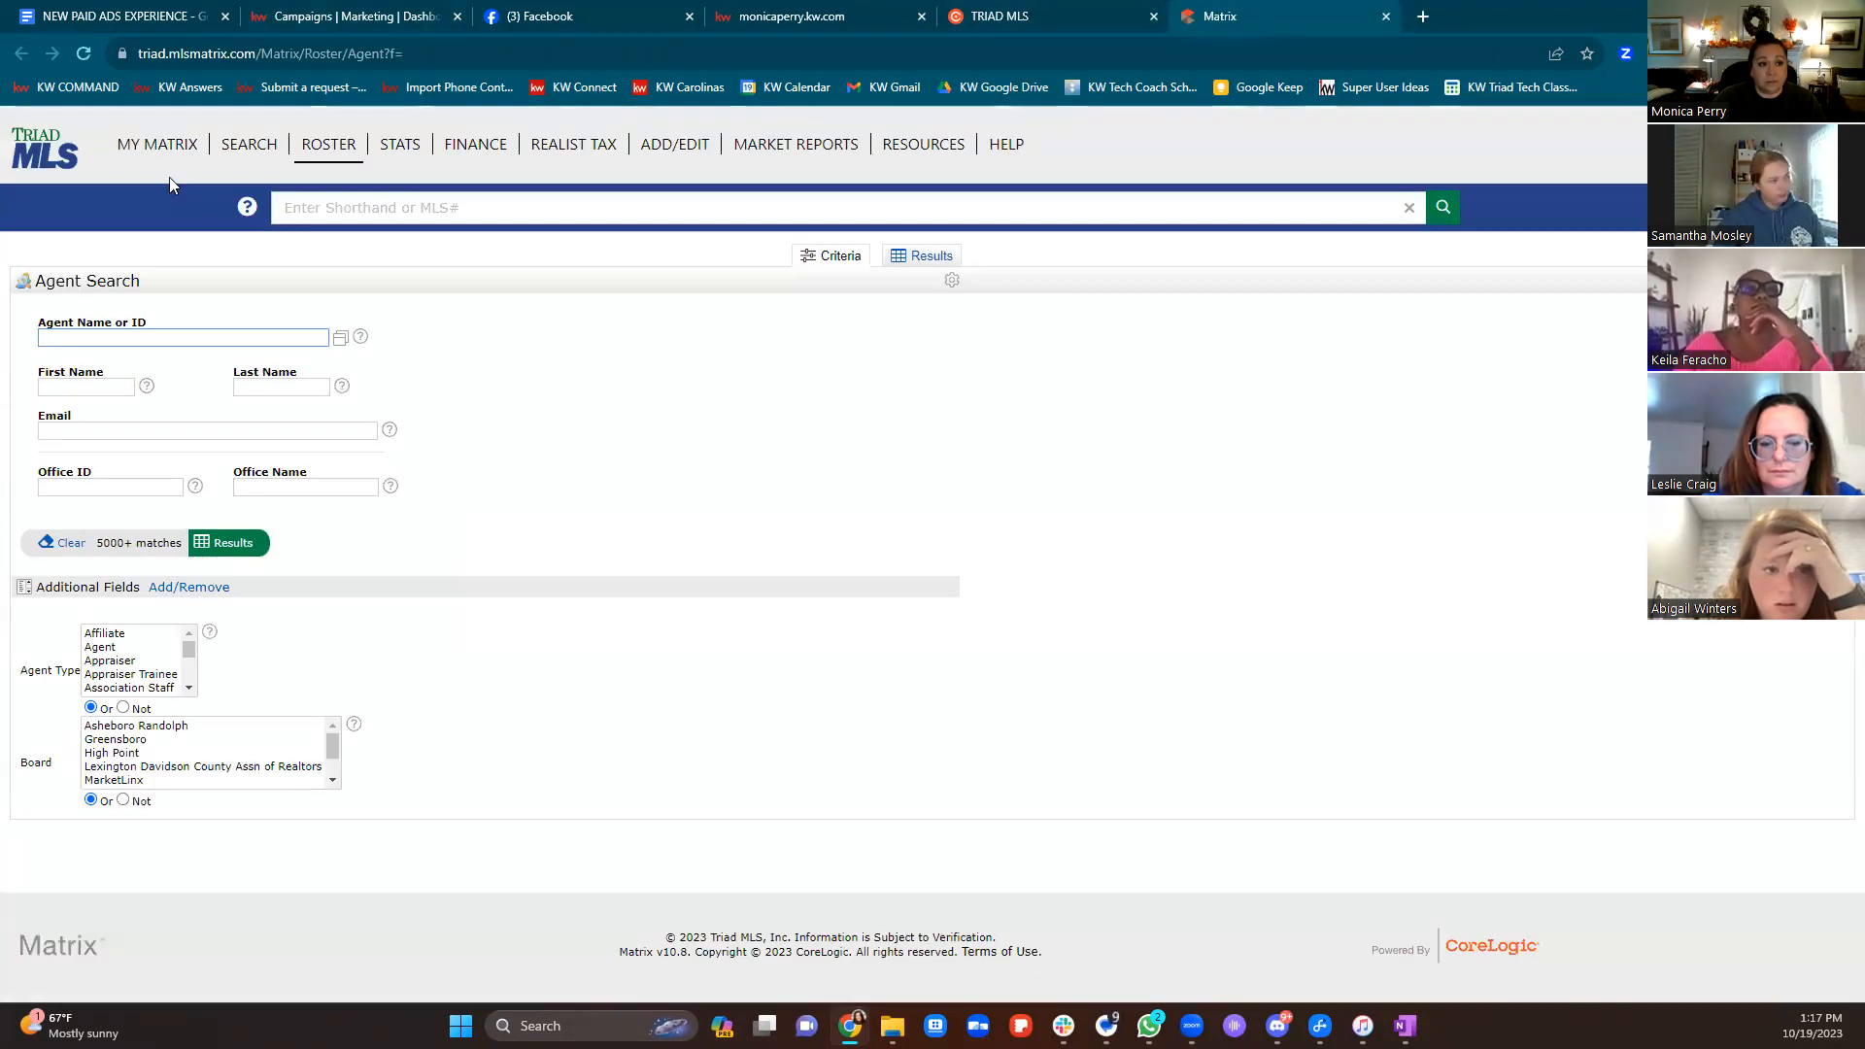
{"action": "mouse_move", "coordinate": [160, 152]}
{"action": "left_click", "coordinate": [157, 177]}
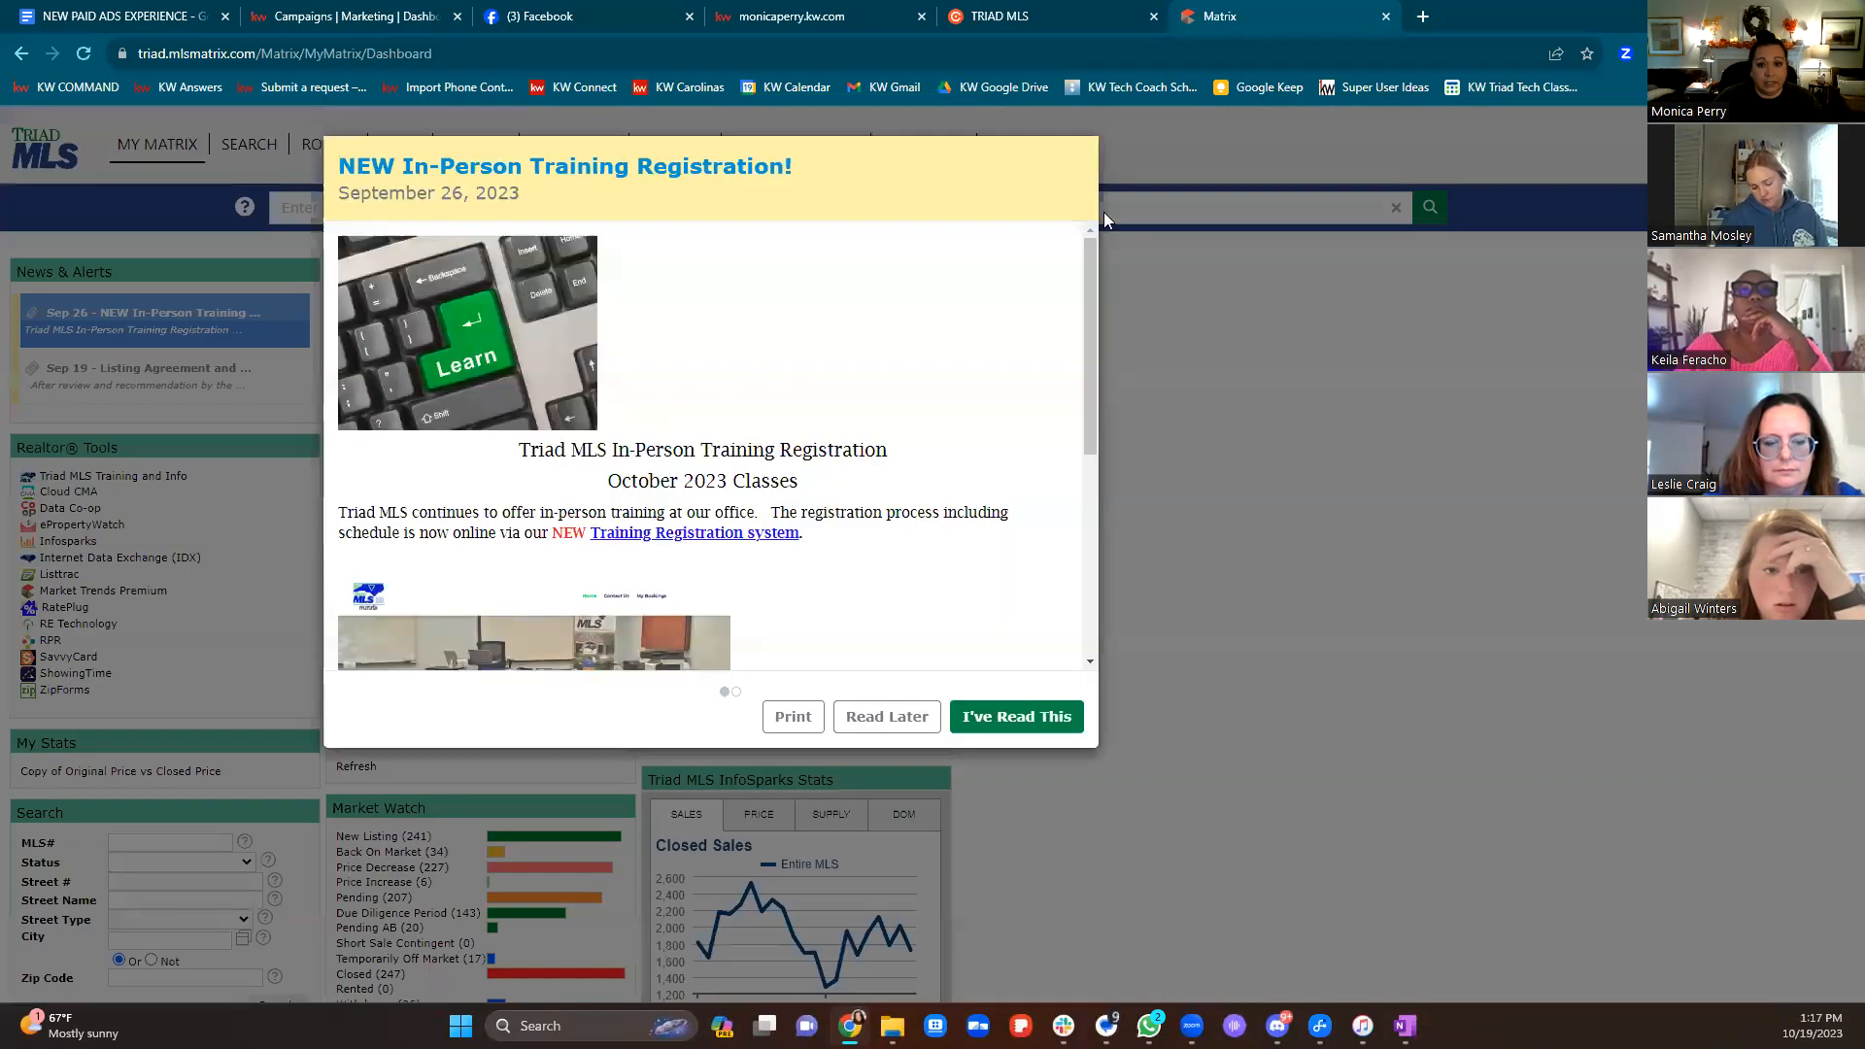
{"action": "left_click", "coordinate": [870, 719]}
{"action": "left_click", "coordinate": [874, 720]}
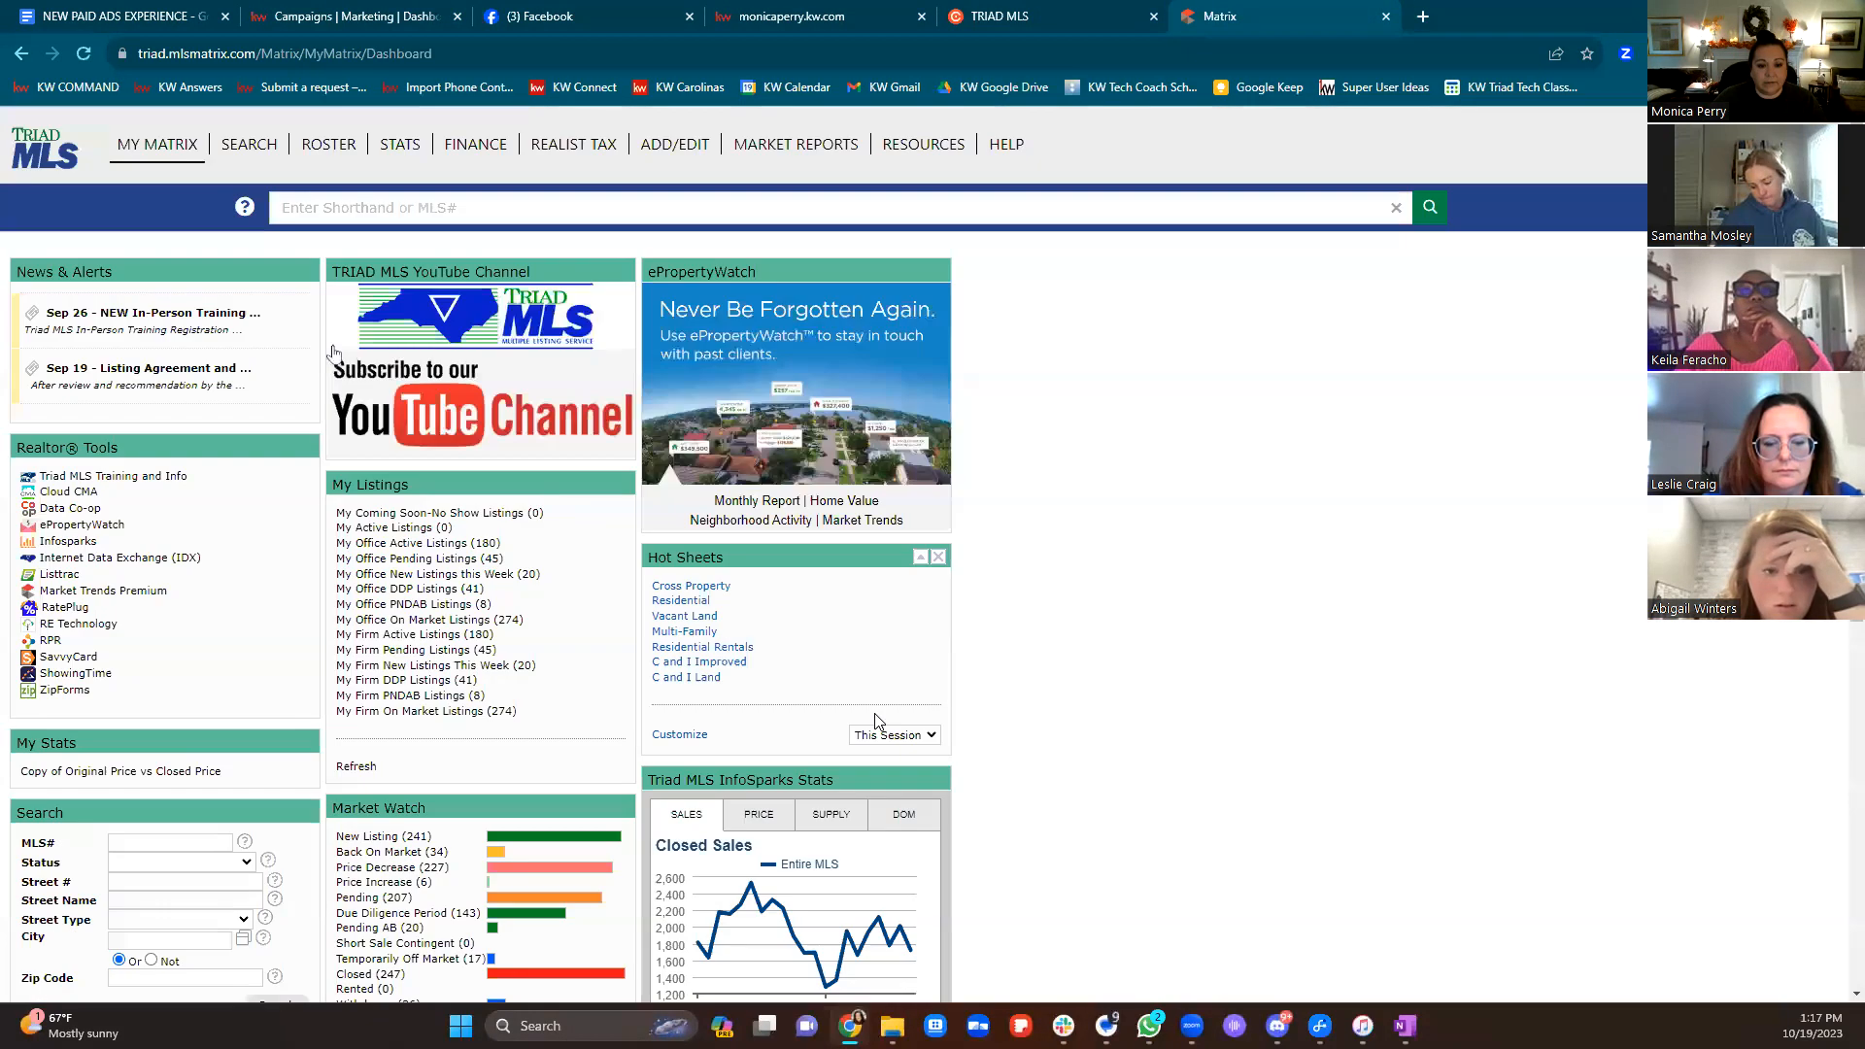
{"action": "left_click", "coordinate": [455, 546]}
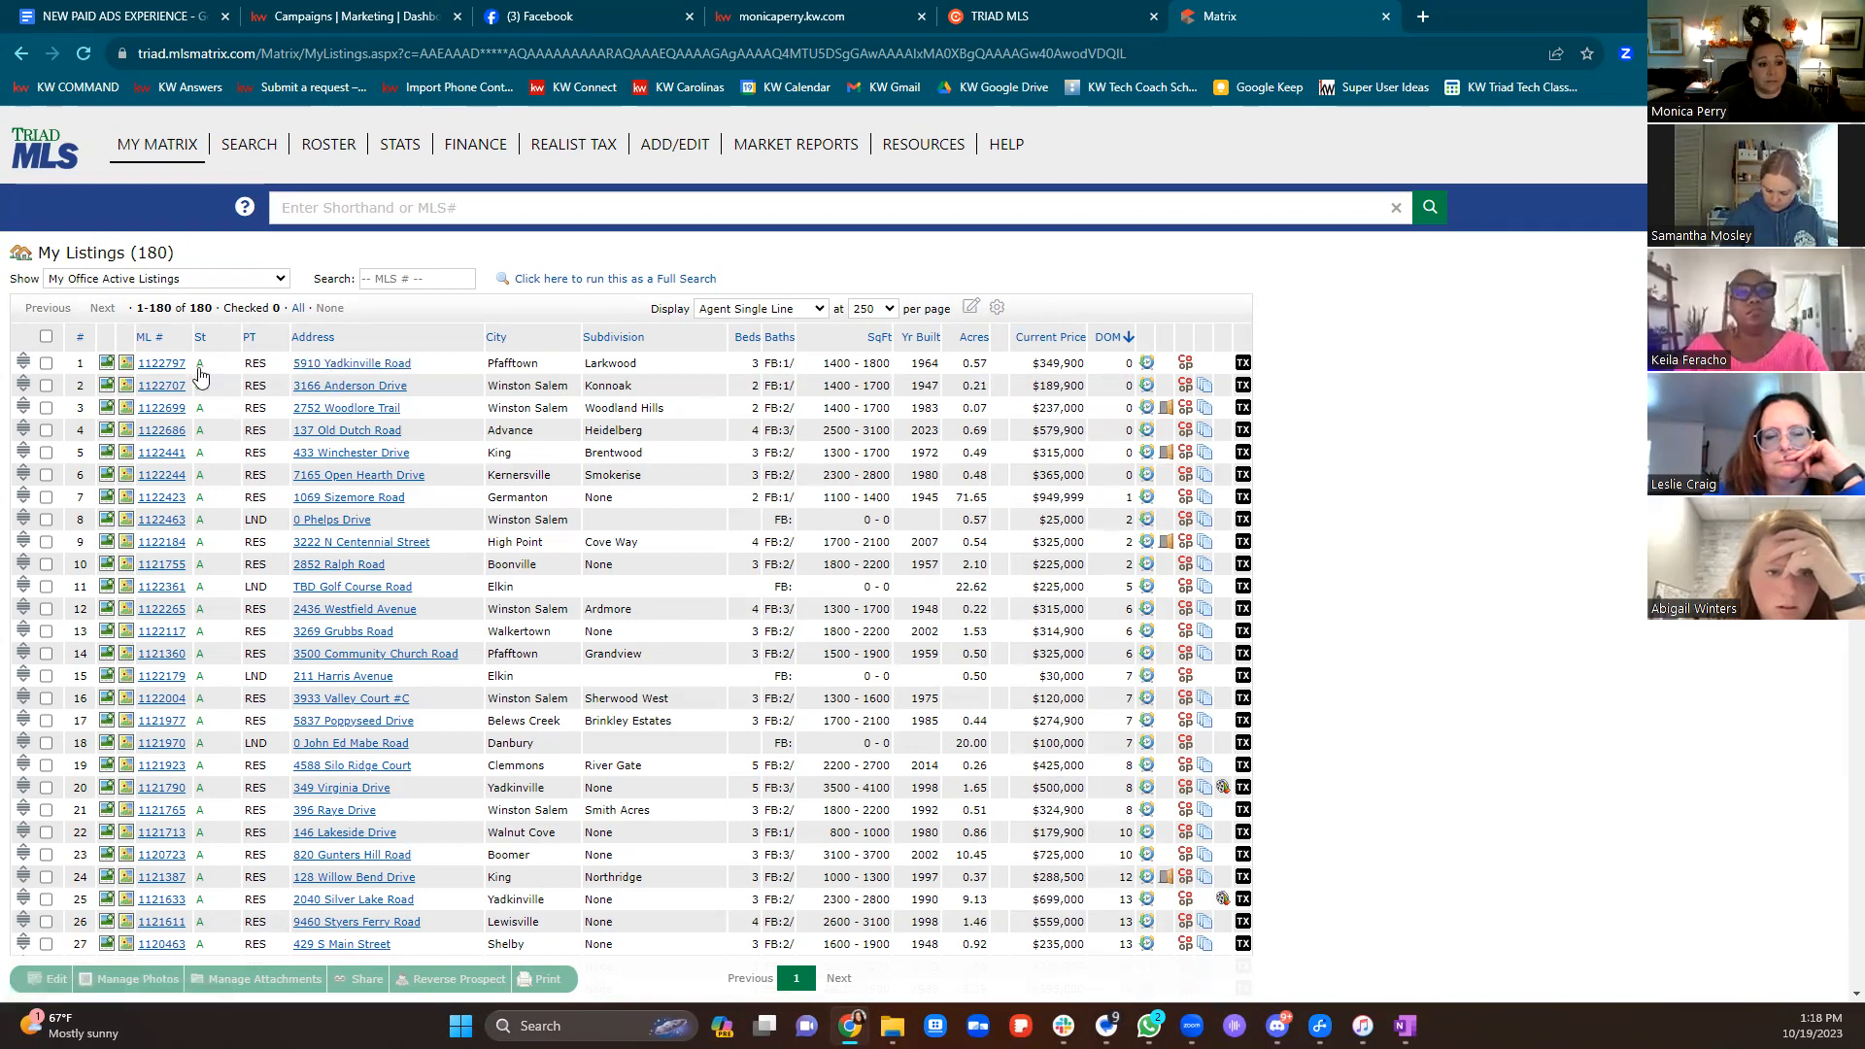
{"action": "left_click", "coordinate": [163, 365]}
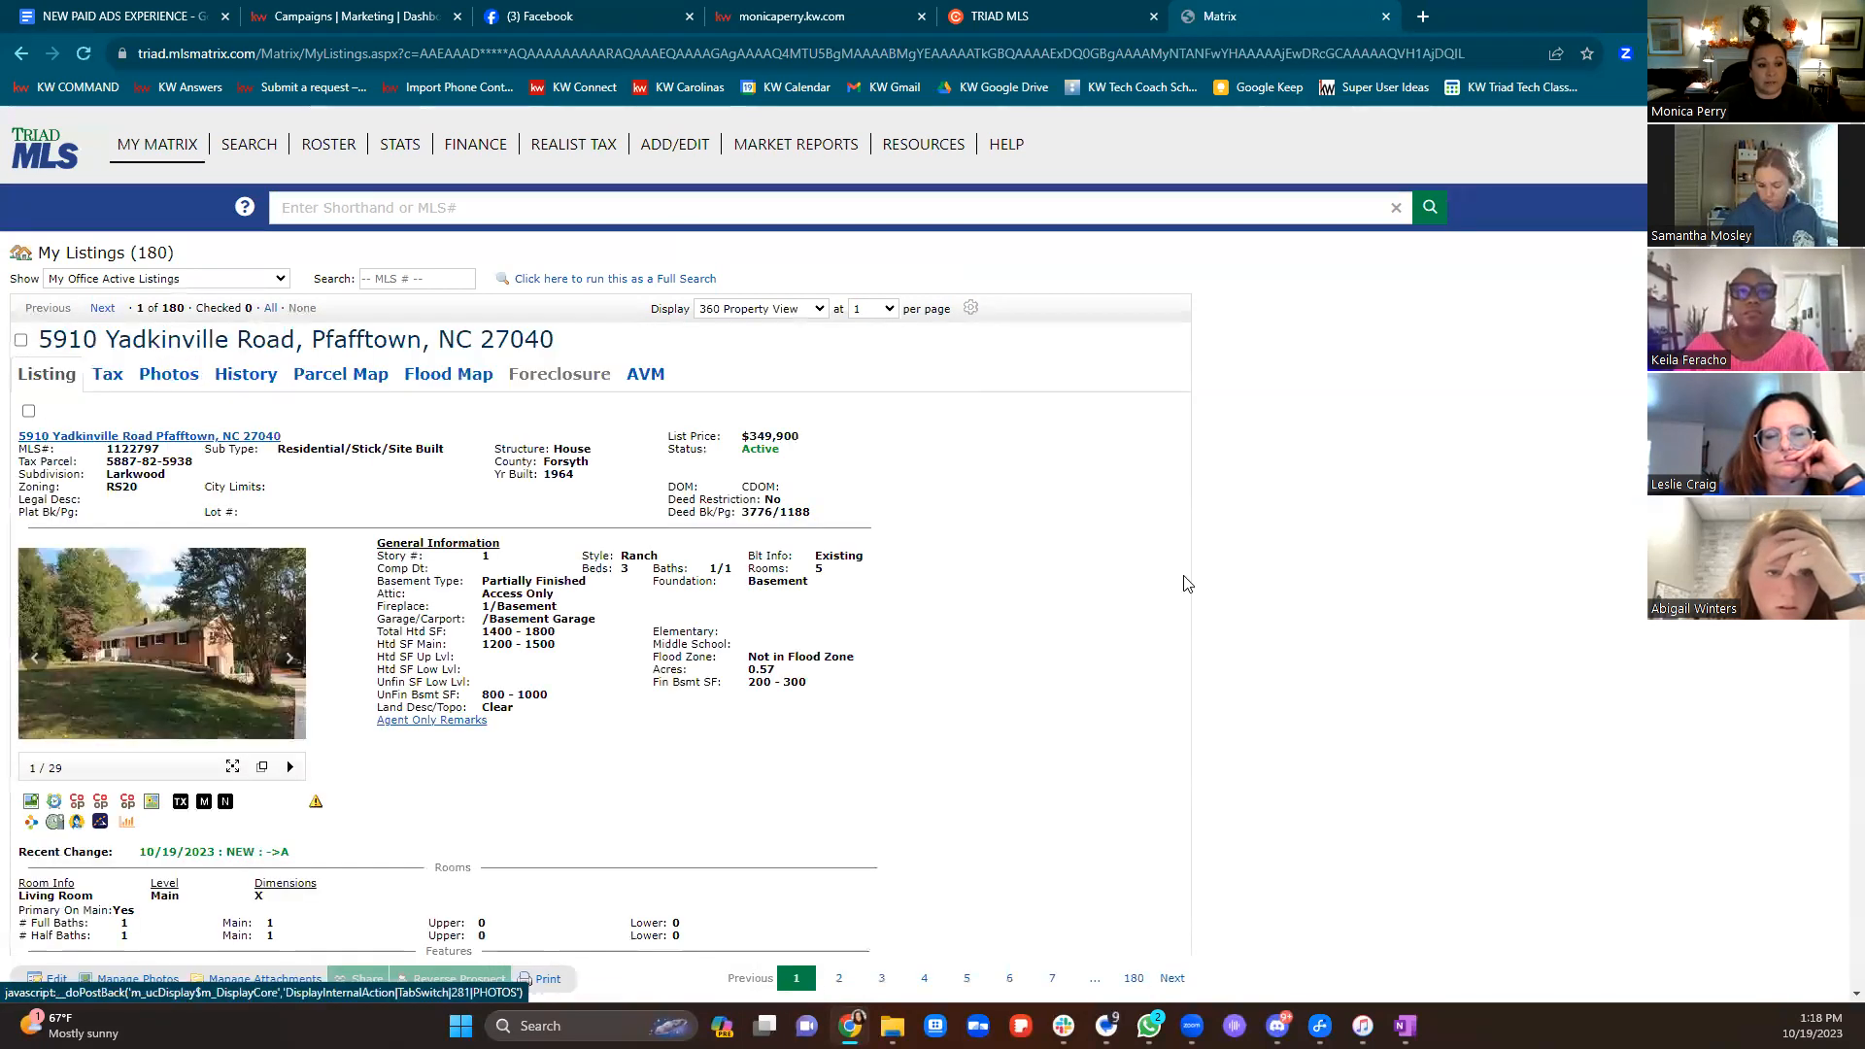
Review the first office listings, then start a new Listing ad campaign on the campaigns dashboard
{"action": "scroll", "coordinate": [1196, 607], "scroll_direction": "down", "scroll_amount": 8}
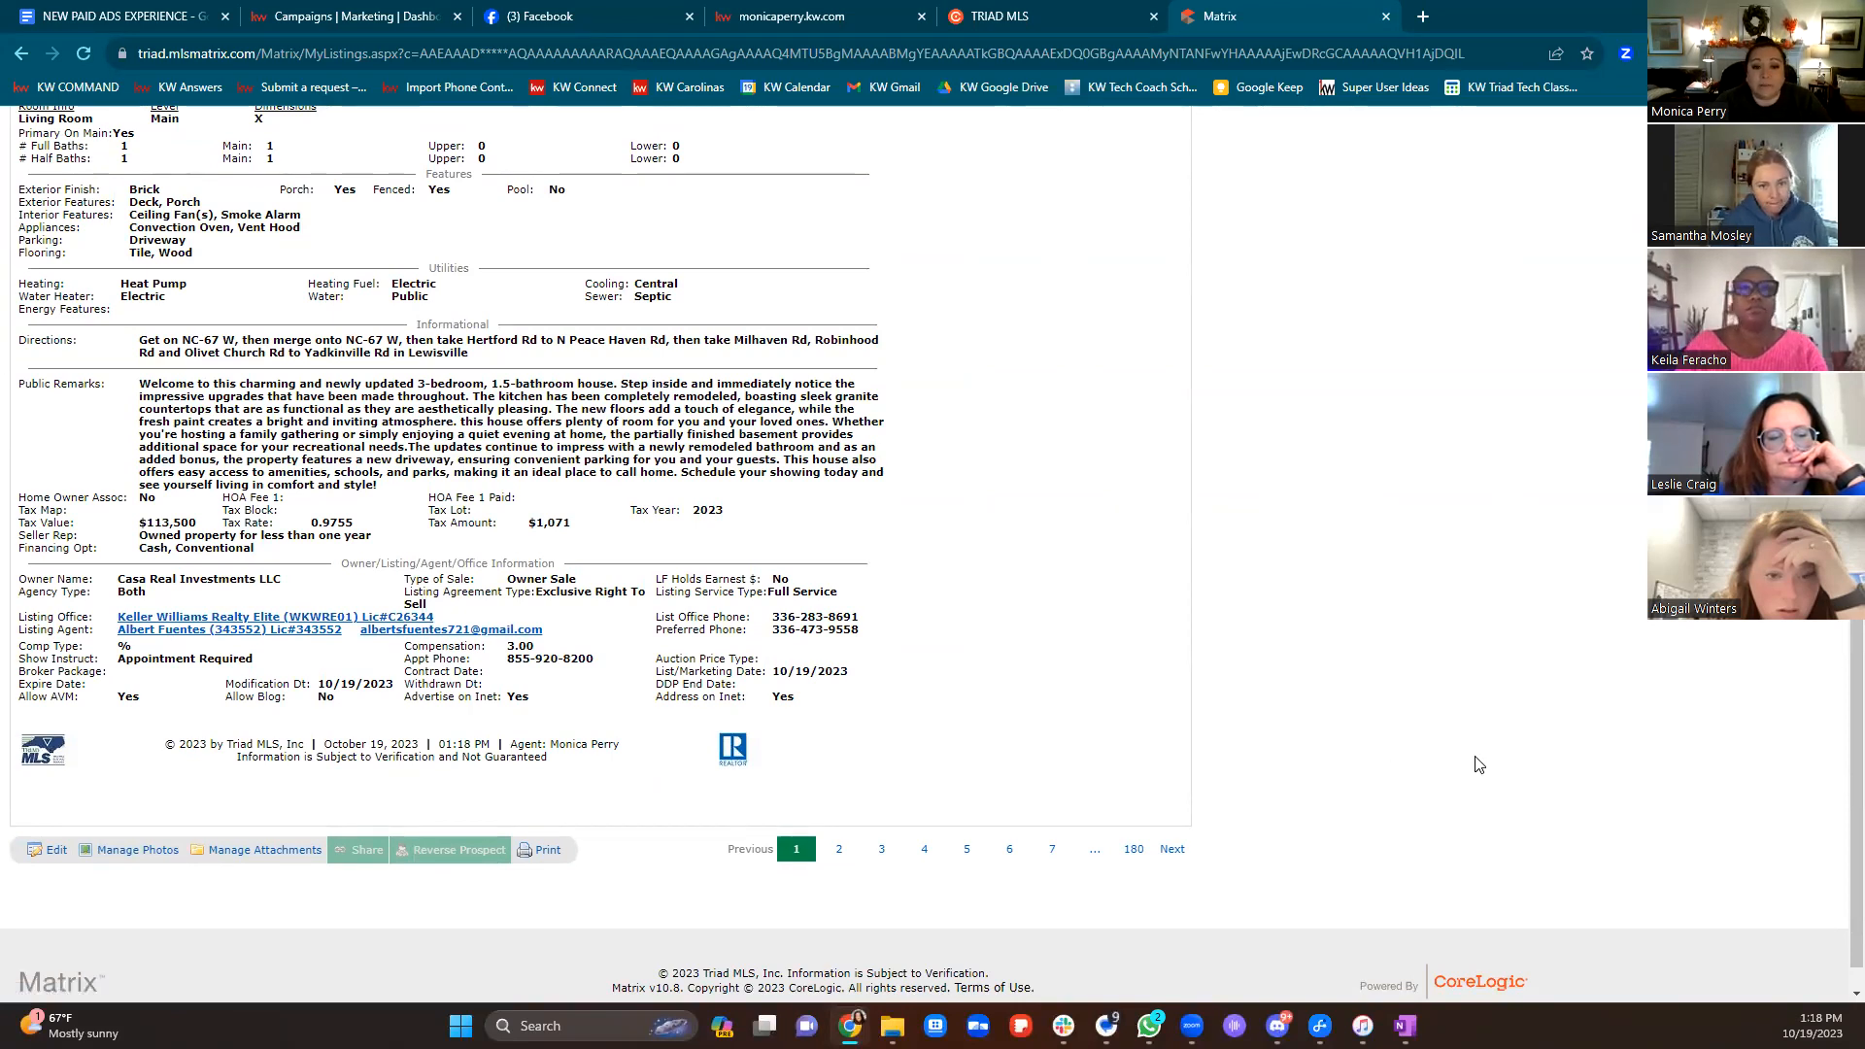
{"action": "scroll", "coordinate": [1478, 765], "scroll_direction": "up", "scroll_amount": 8}
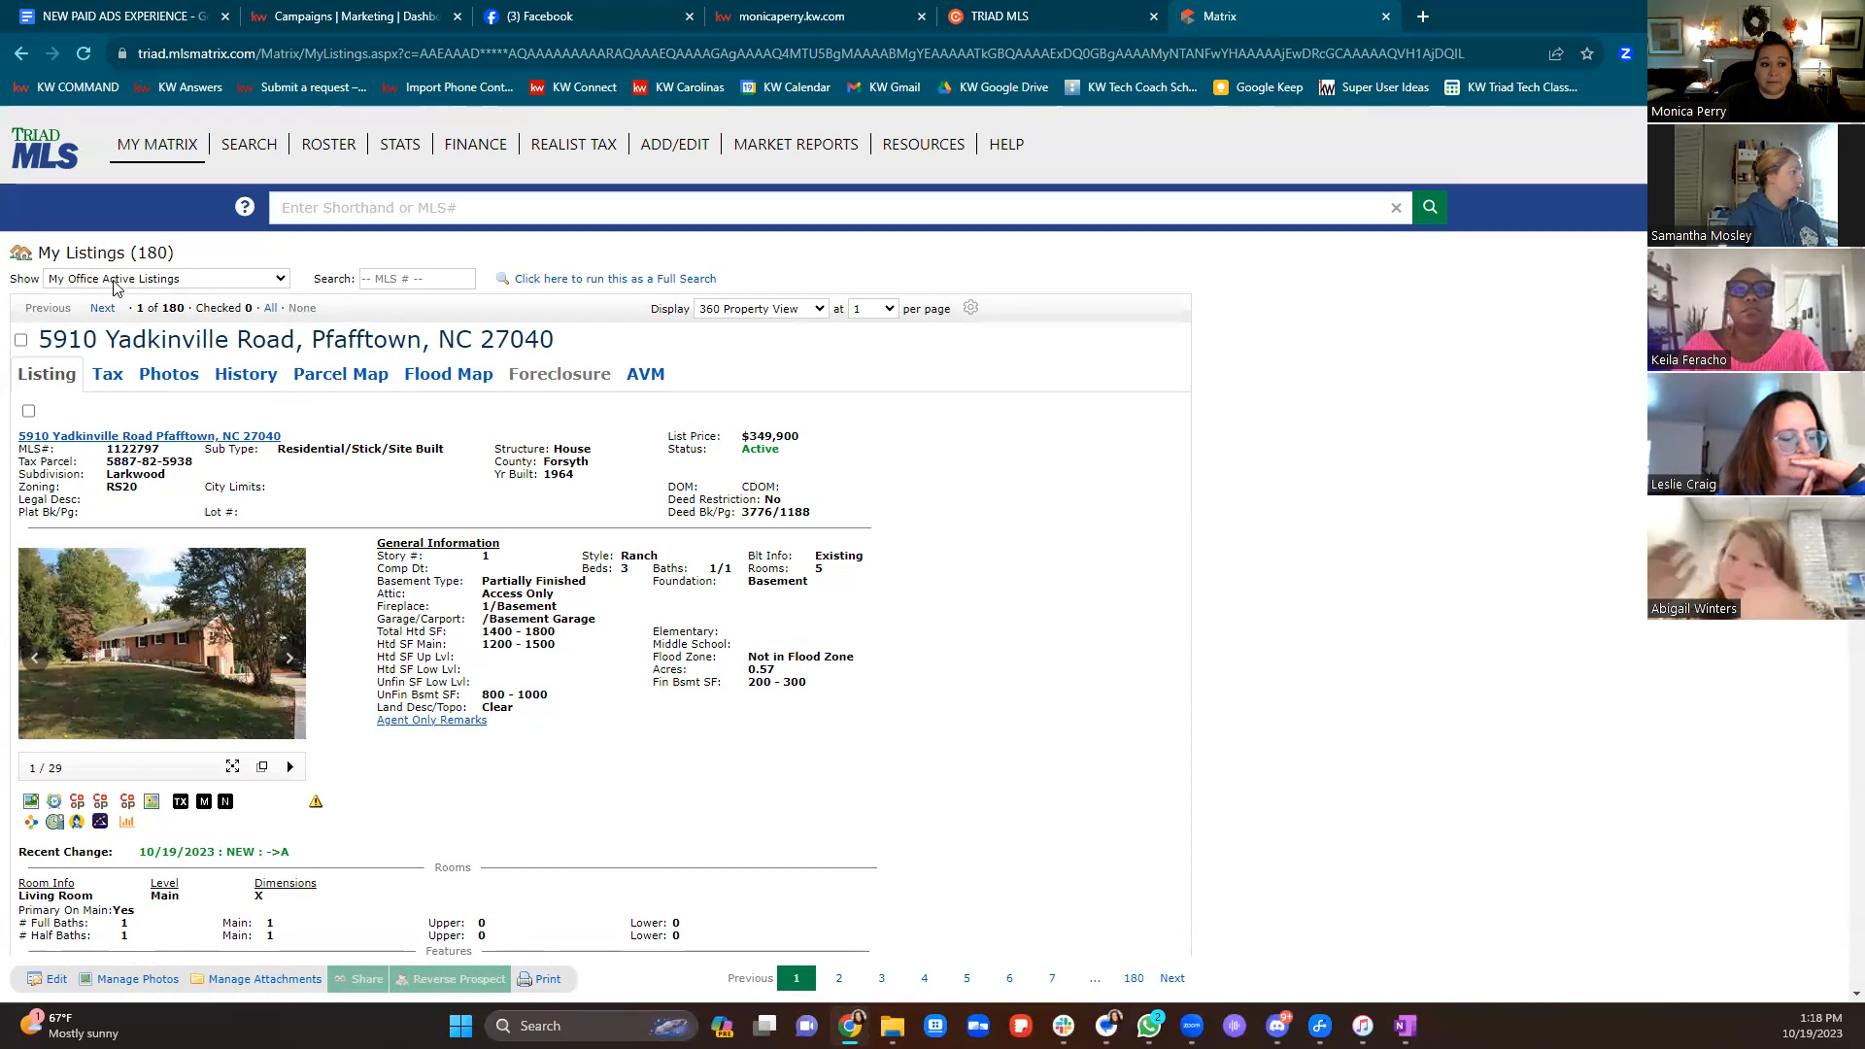
{"action": "left_click", "coordinate": [103, 309]}
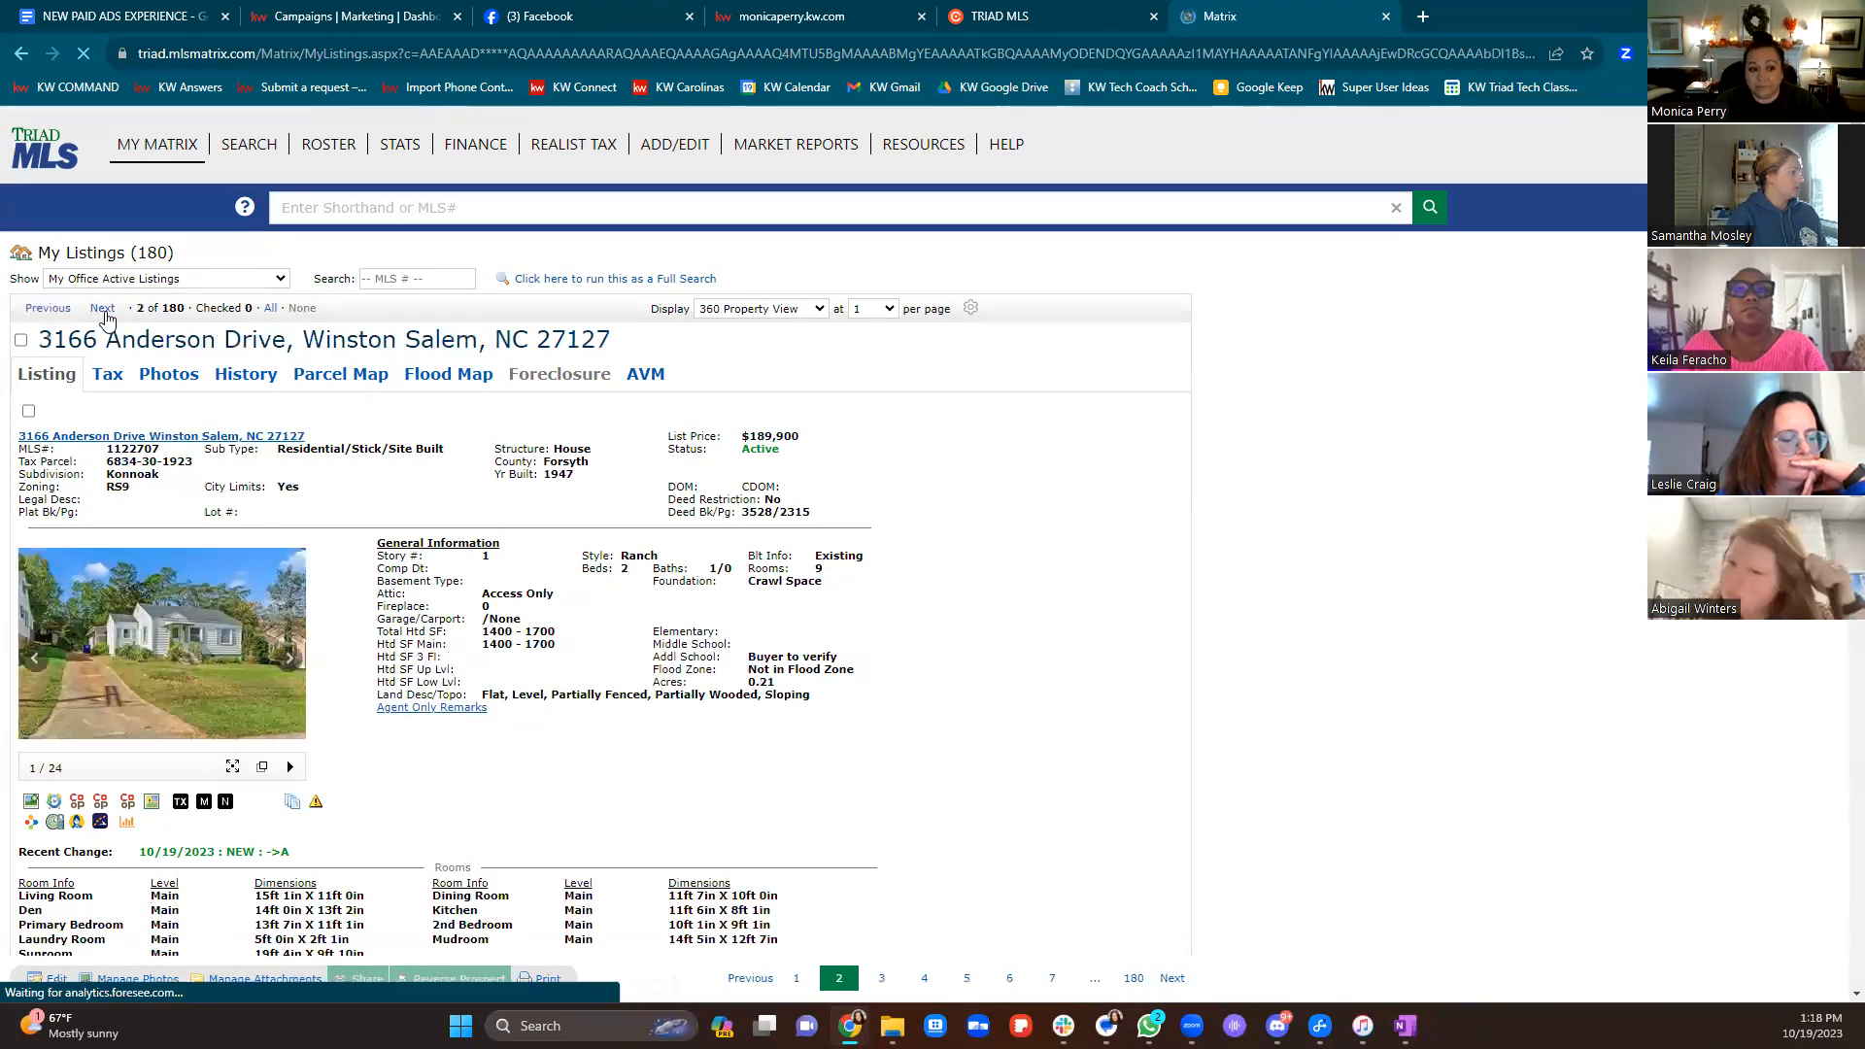
{"action": "scroll", "coordinate": [292, 437], "scroll_direction": "down", "scroll_amount": 8}
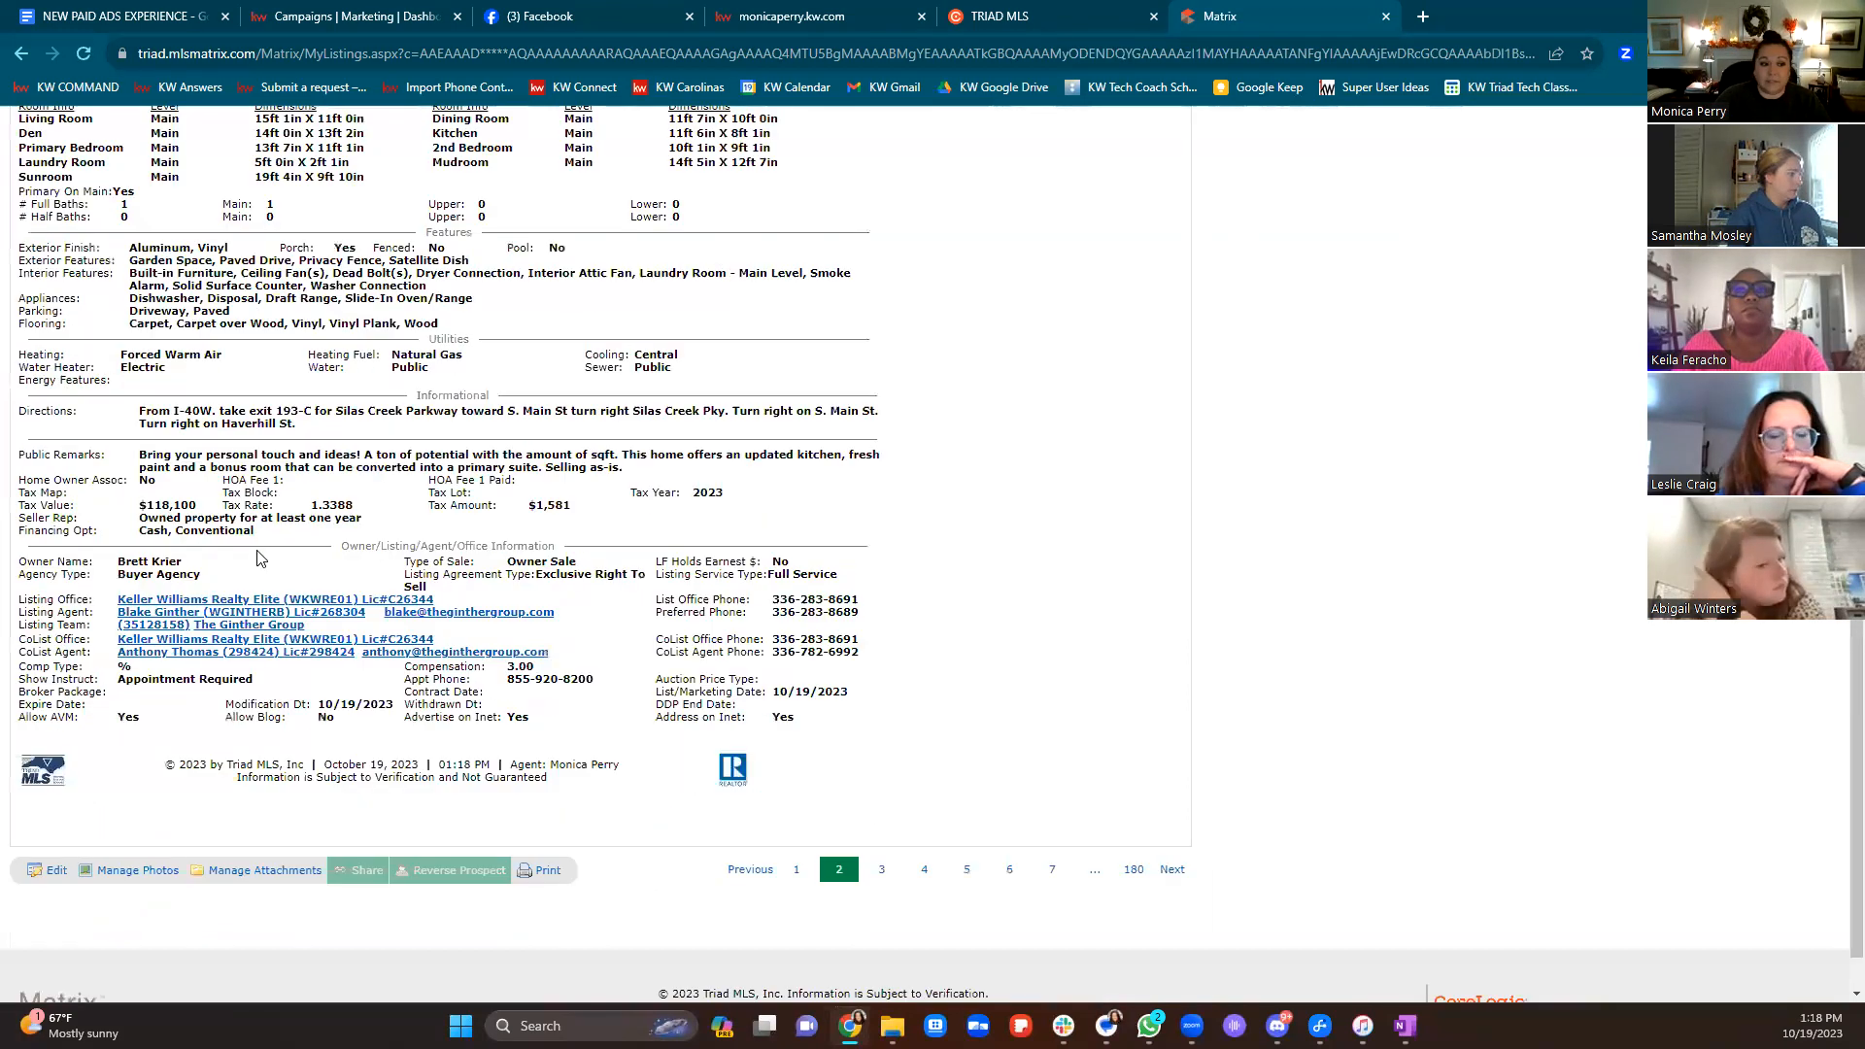
{"action": "scroll", "coordinate": [719, 631], "scroll_direction": "up", "scroll_amount": 7}
{"action": "scroll", "coordinate": [719, 632], "scroll_direction": "up", "scroll_amount": 1}
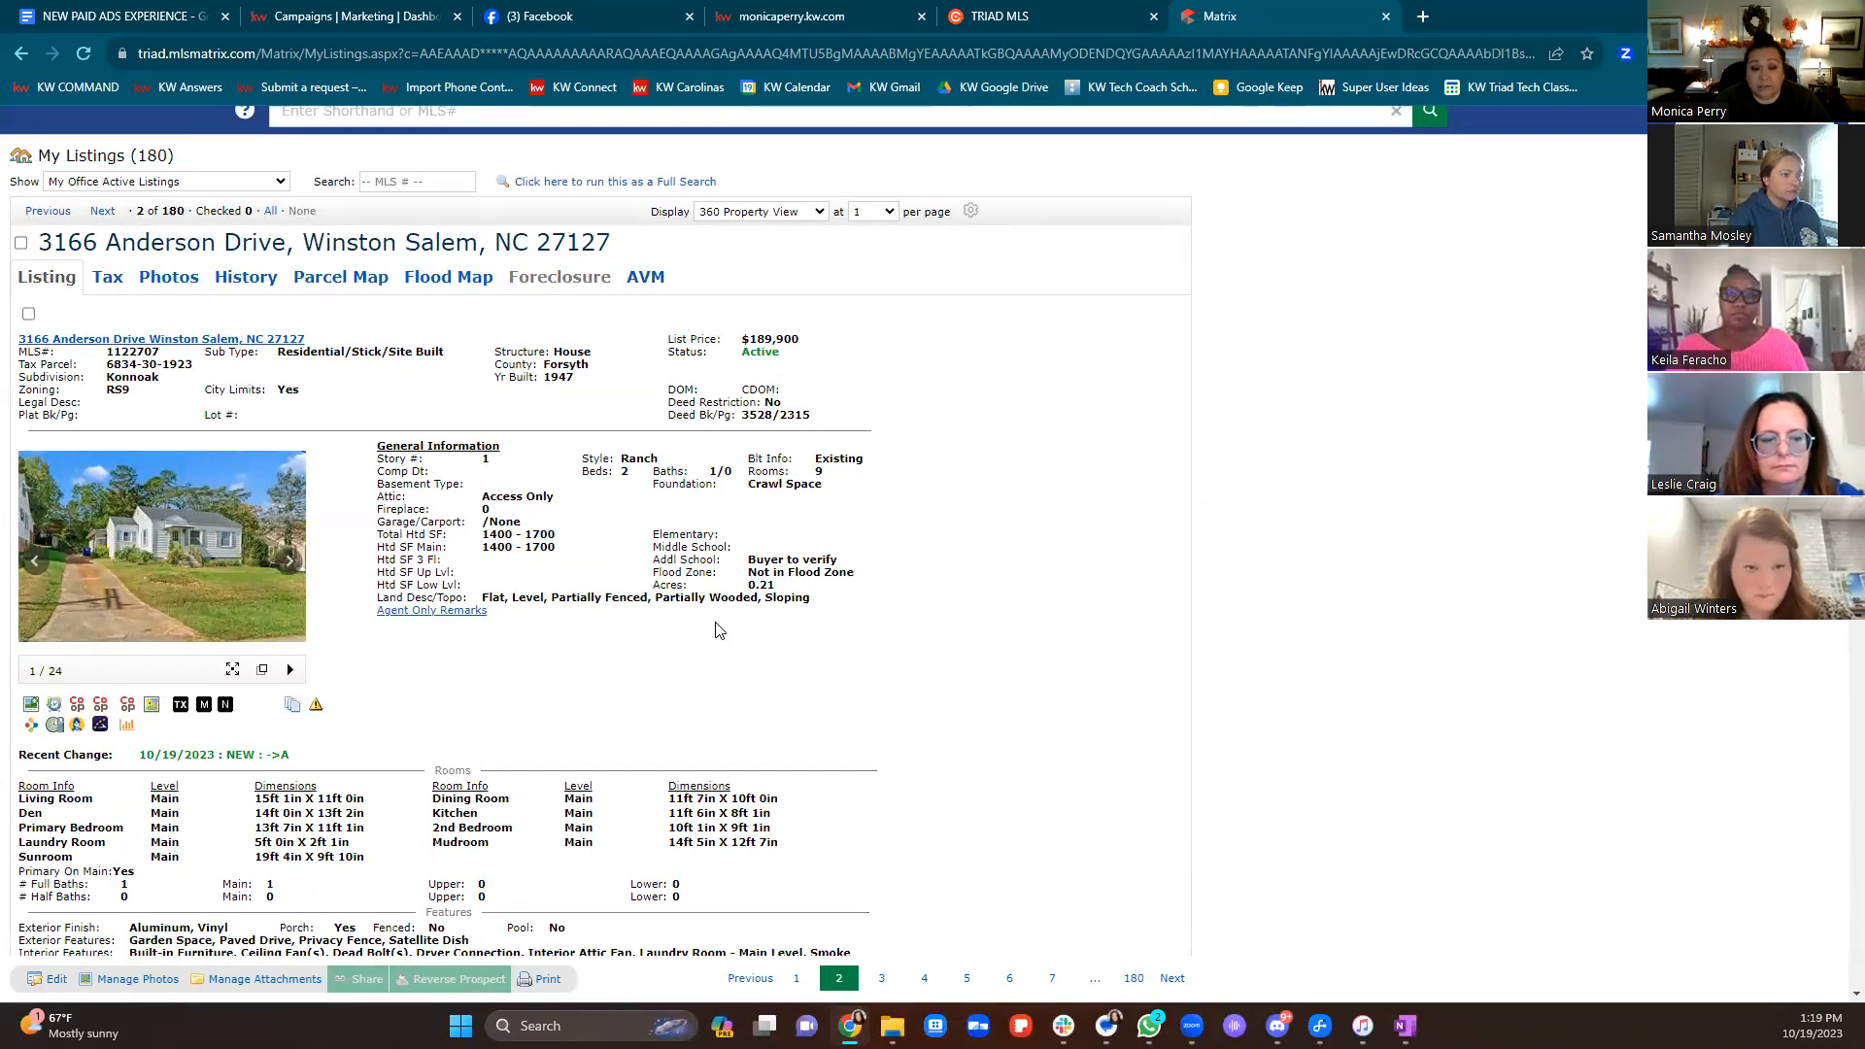
{"action": "left_click", "coordinate": [328, 15]}
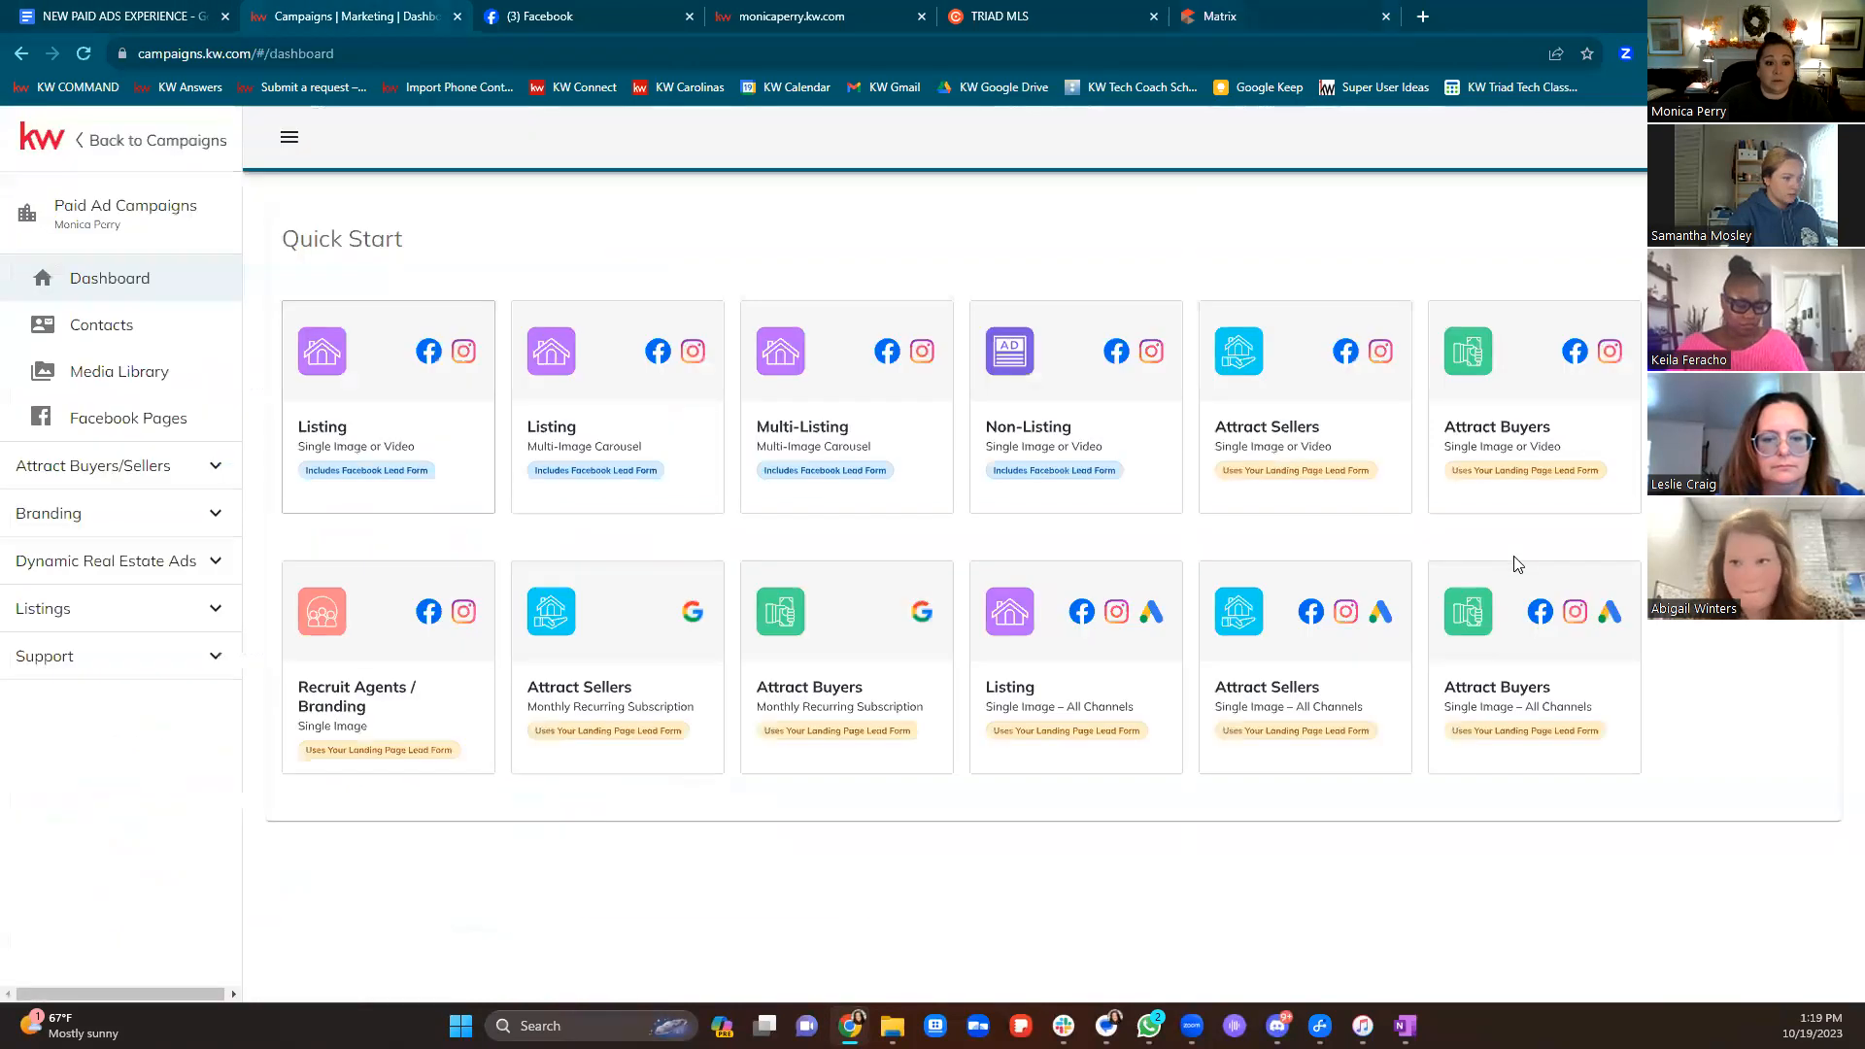
{"action": "left_click", "coordinate": [407, 395]}
{"action": "left_click", "coordinate": [1257, 4]}
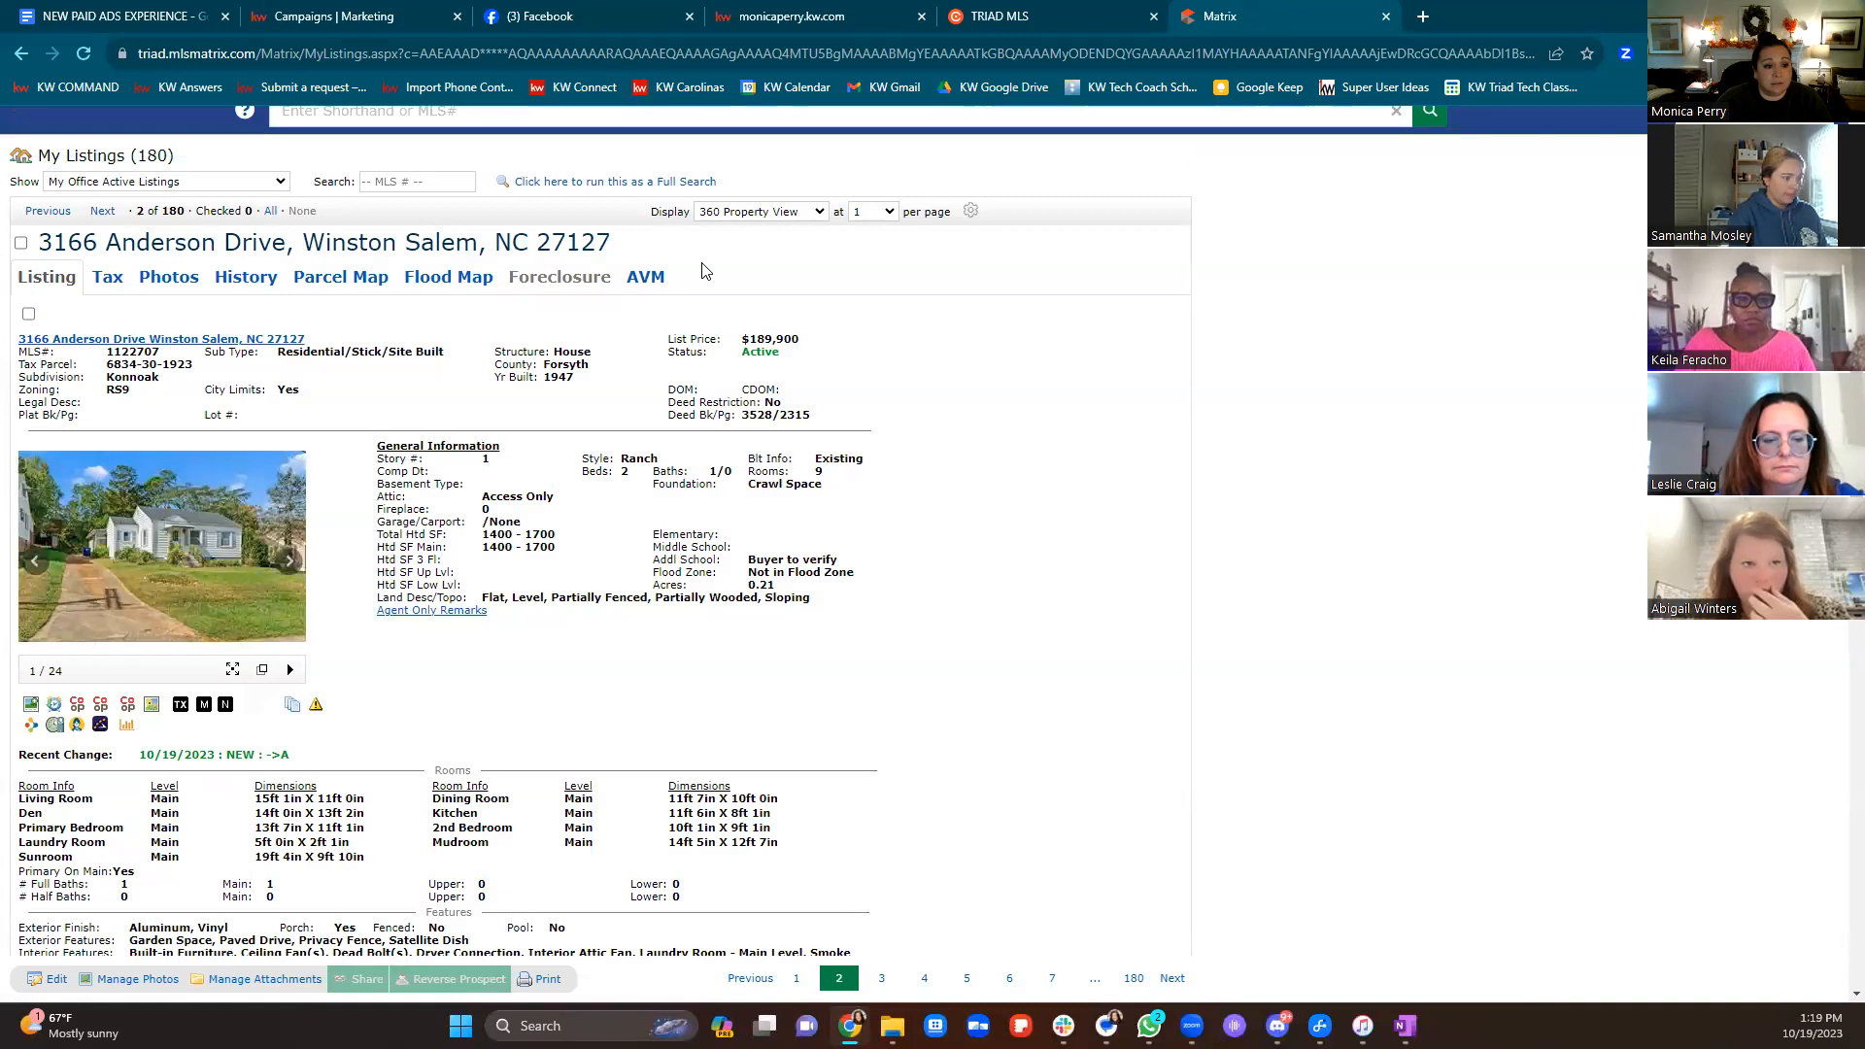
{"action": "left_click", "coordinate": [101, 210]}
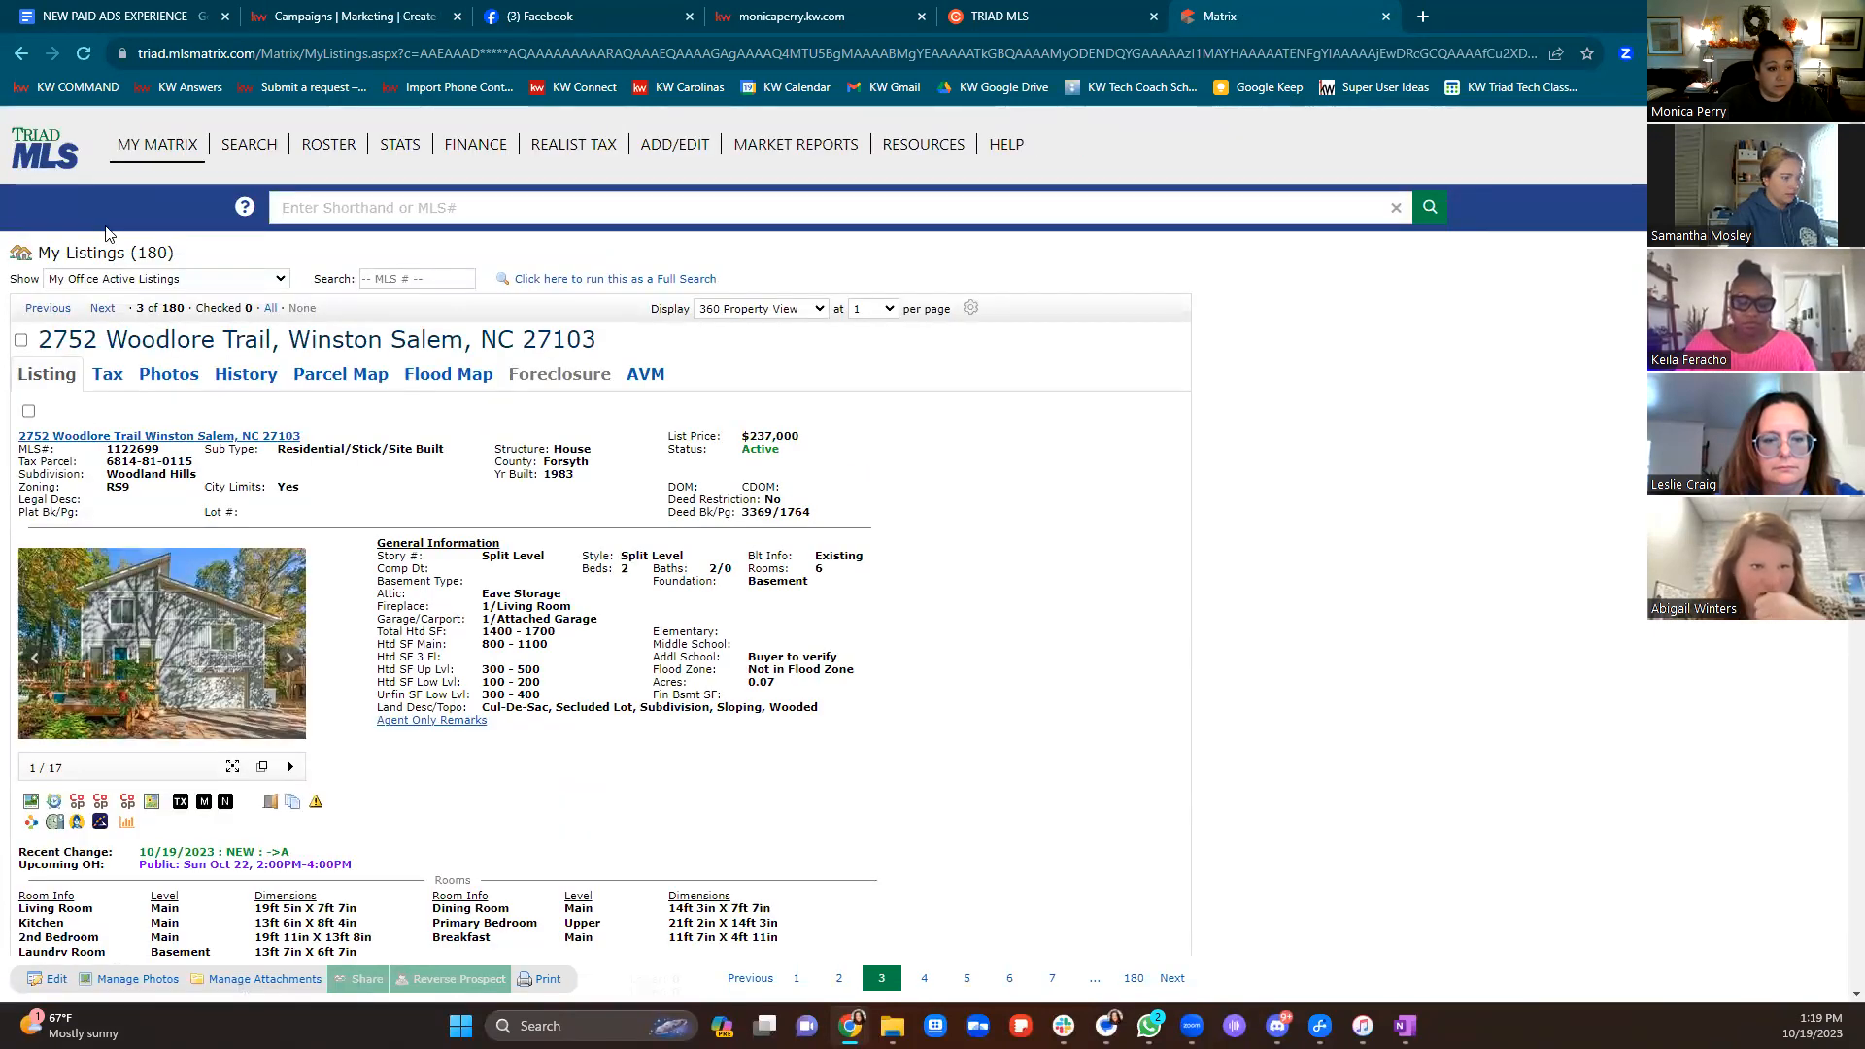
{"action": "left_click", "coordinate": [103, 309]}
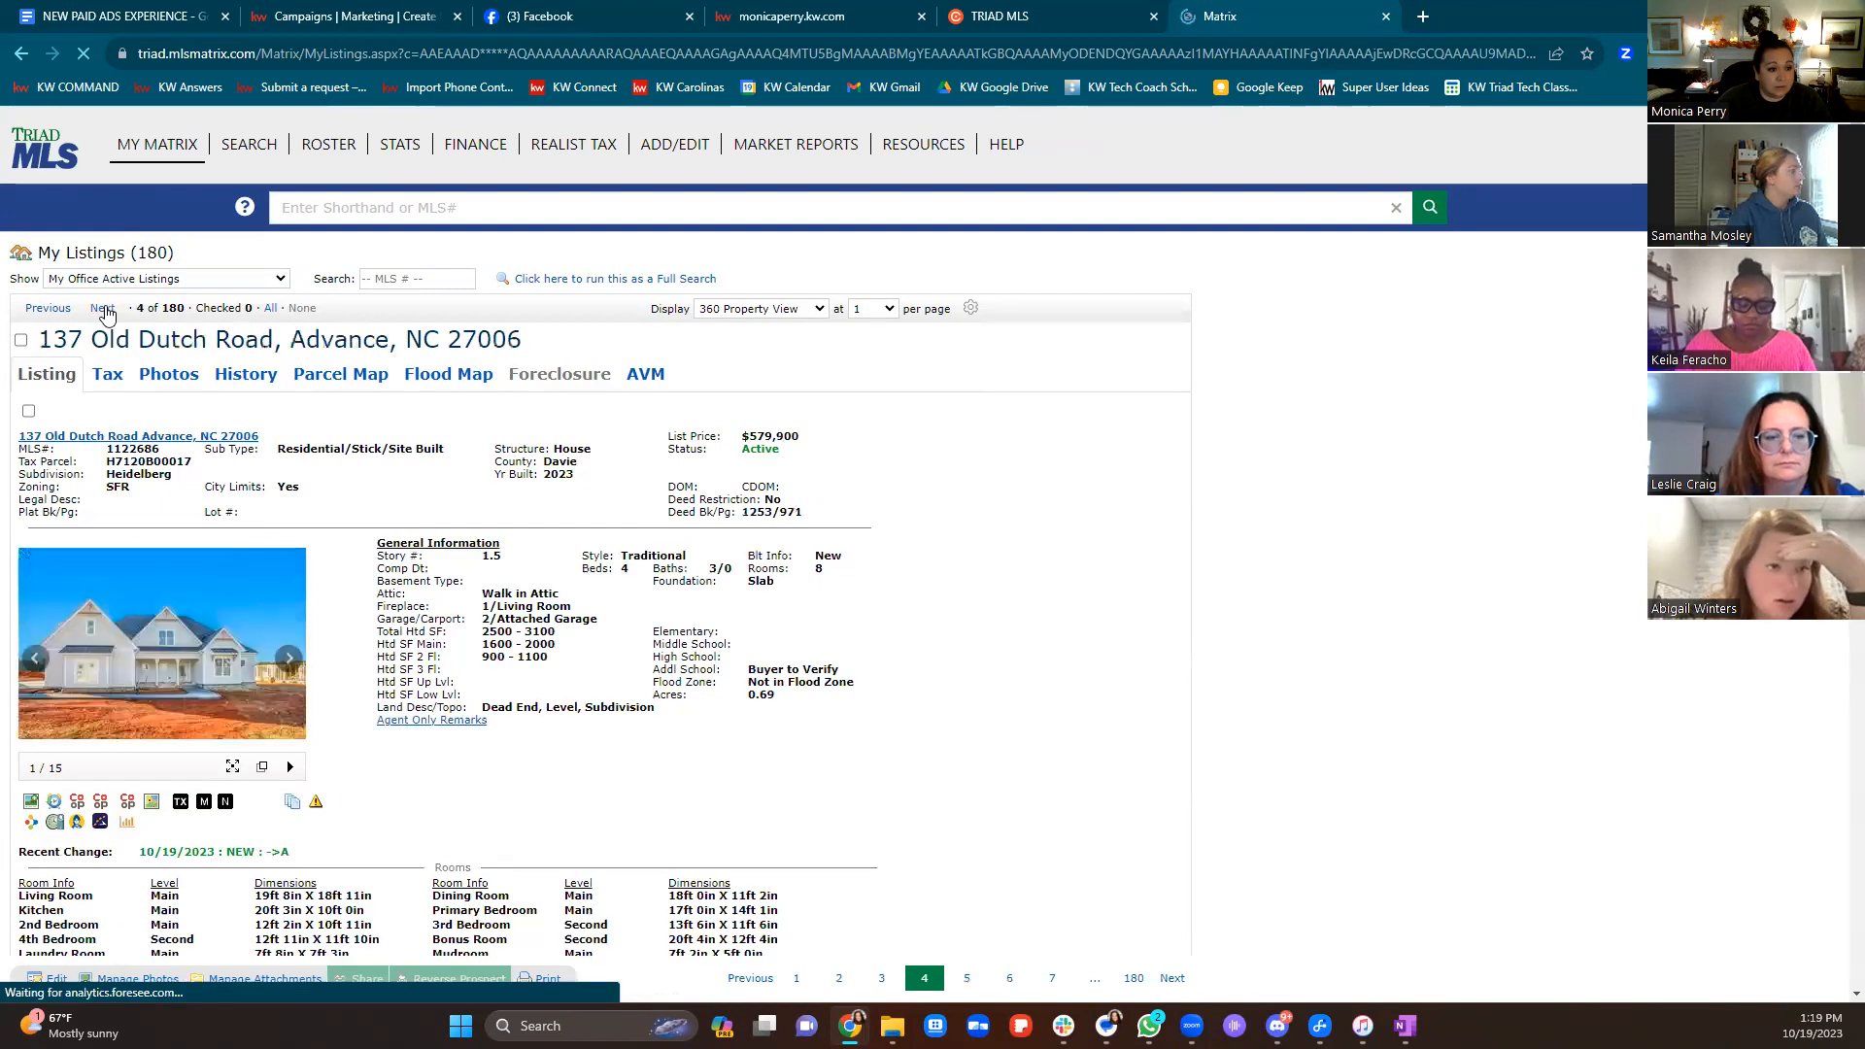
{"action": "scroll", "coordinate": [652, 709], "scroll_direction": "down", "scroll_amount": 1}
{"action": "scroll", "coordinate": [653, 709], "scroll_direction": "down", "scroll_amount": 15}
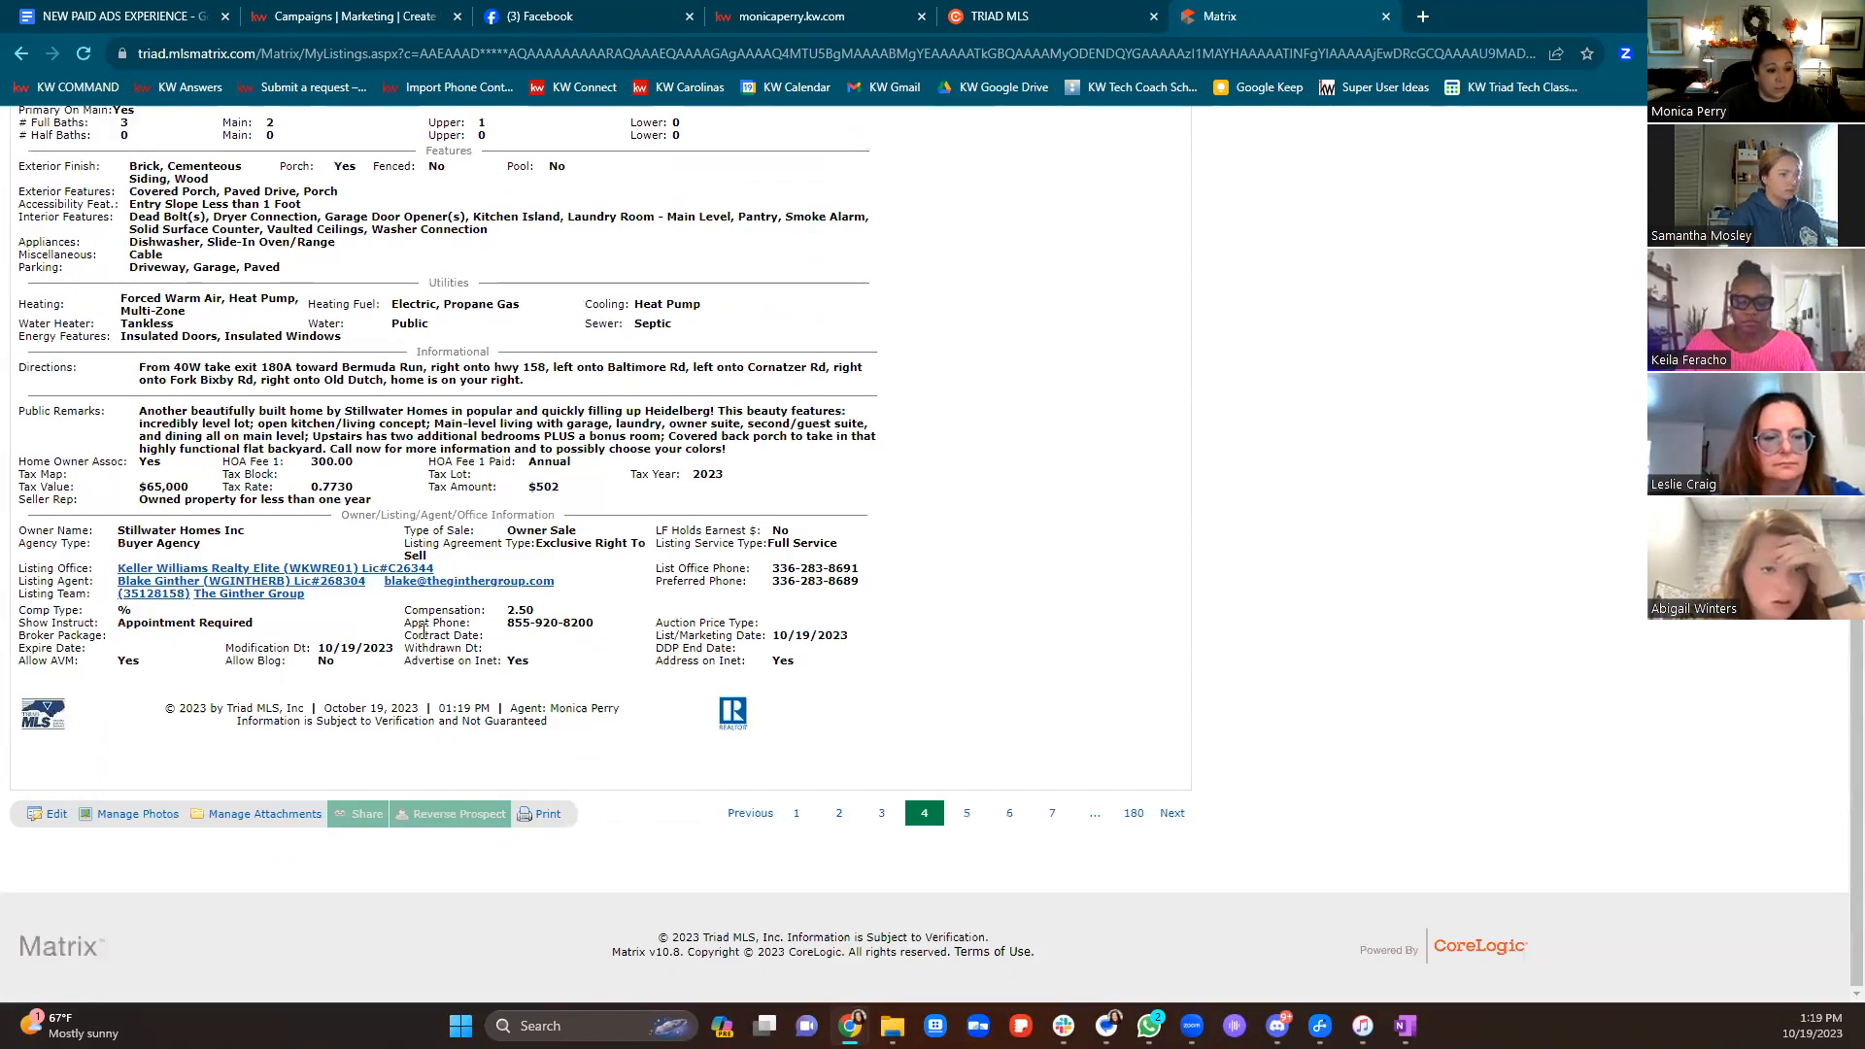
{"action": "scroll", "coordinate": [461, 762], "scroll_direction": "up", "scroll_amount": 20}
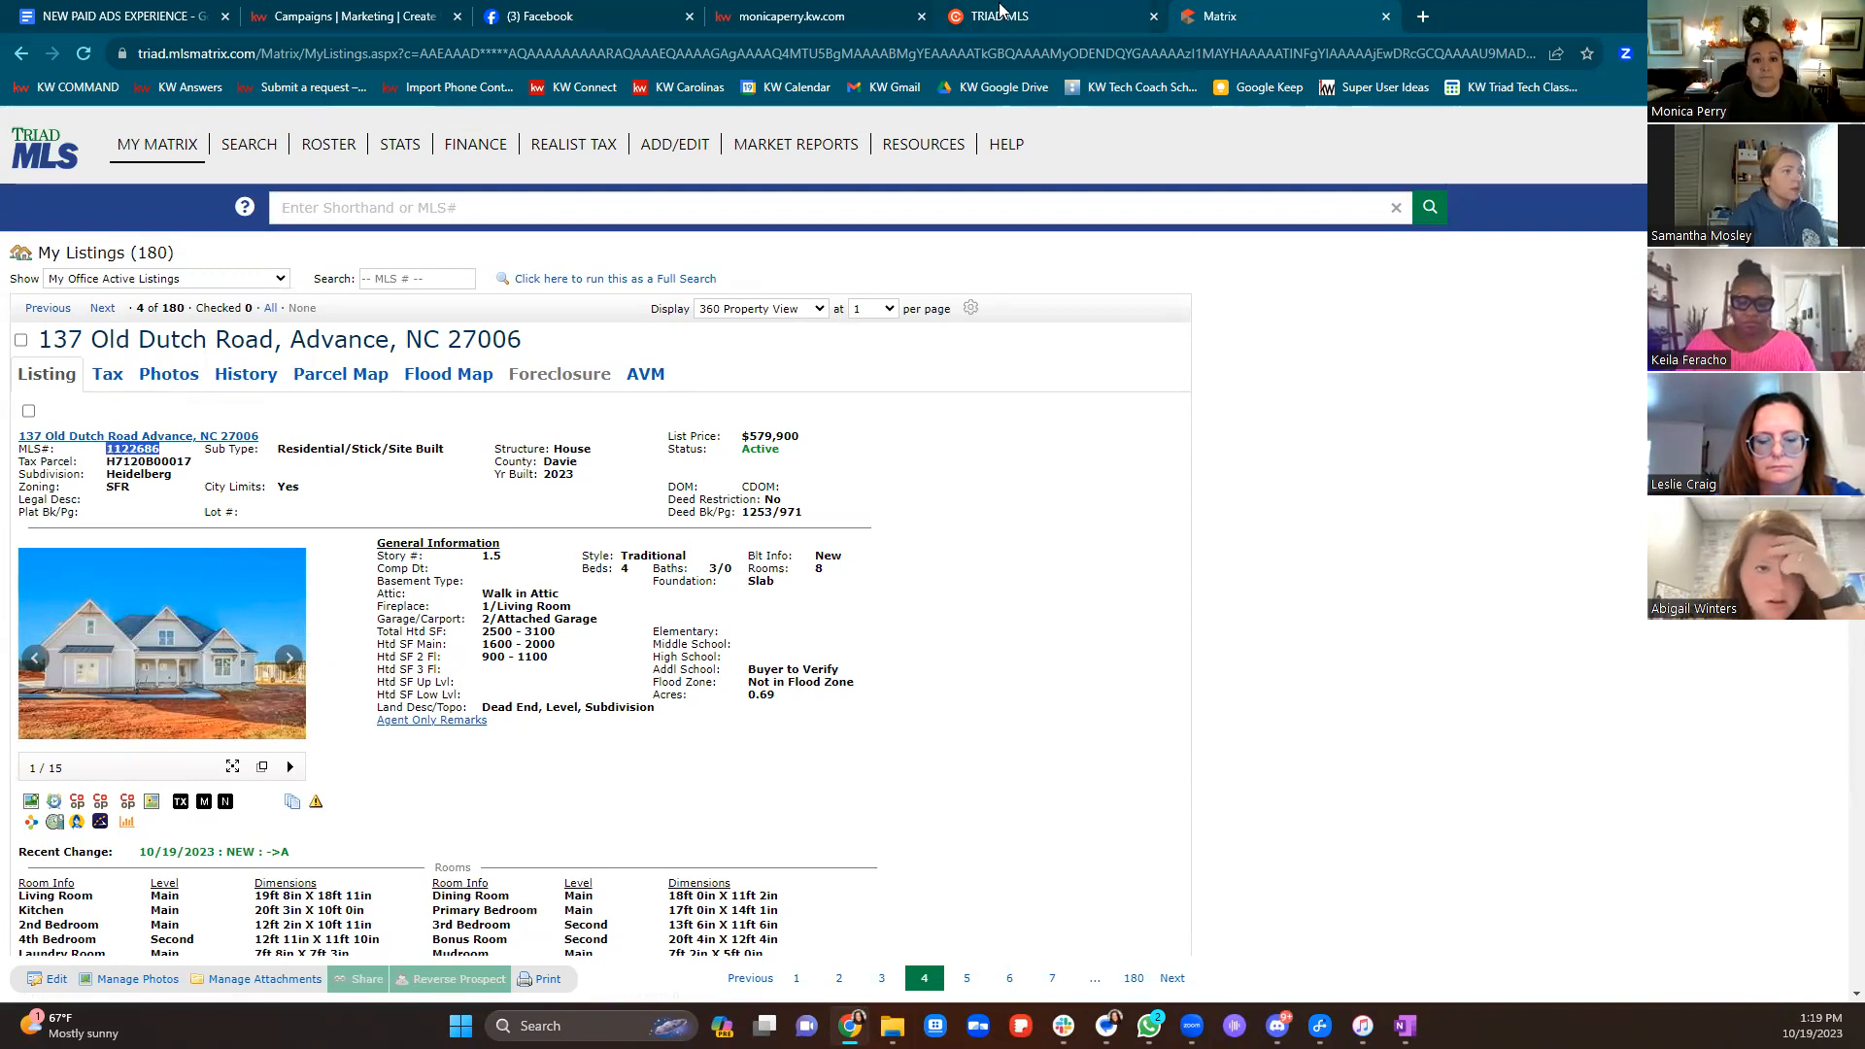
In the new Listings ad program, expand Facebook Page and open the listing picker's Column to filter on dropdown
{"action": "left_click", "coordinate": [399, 18]}
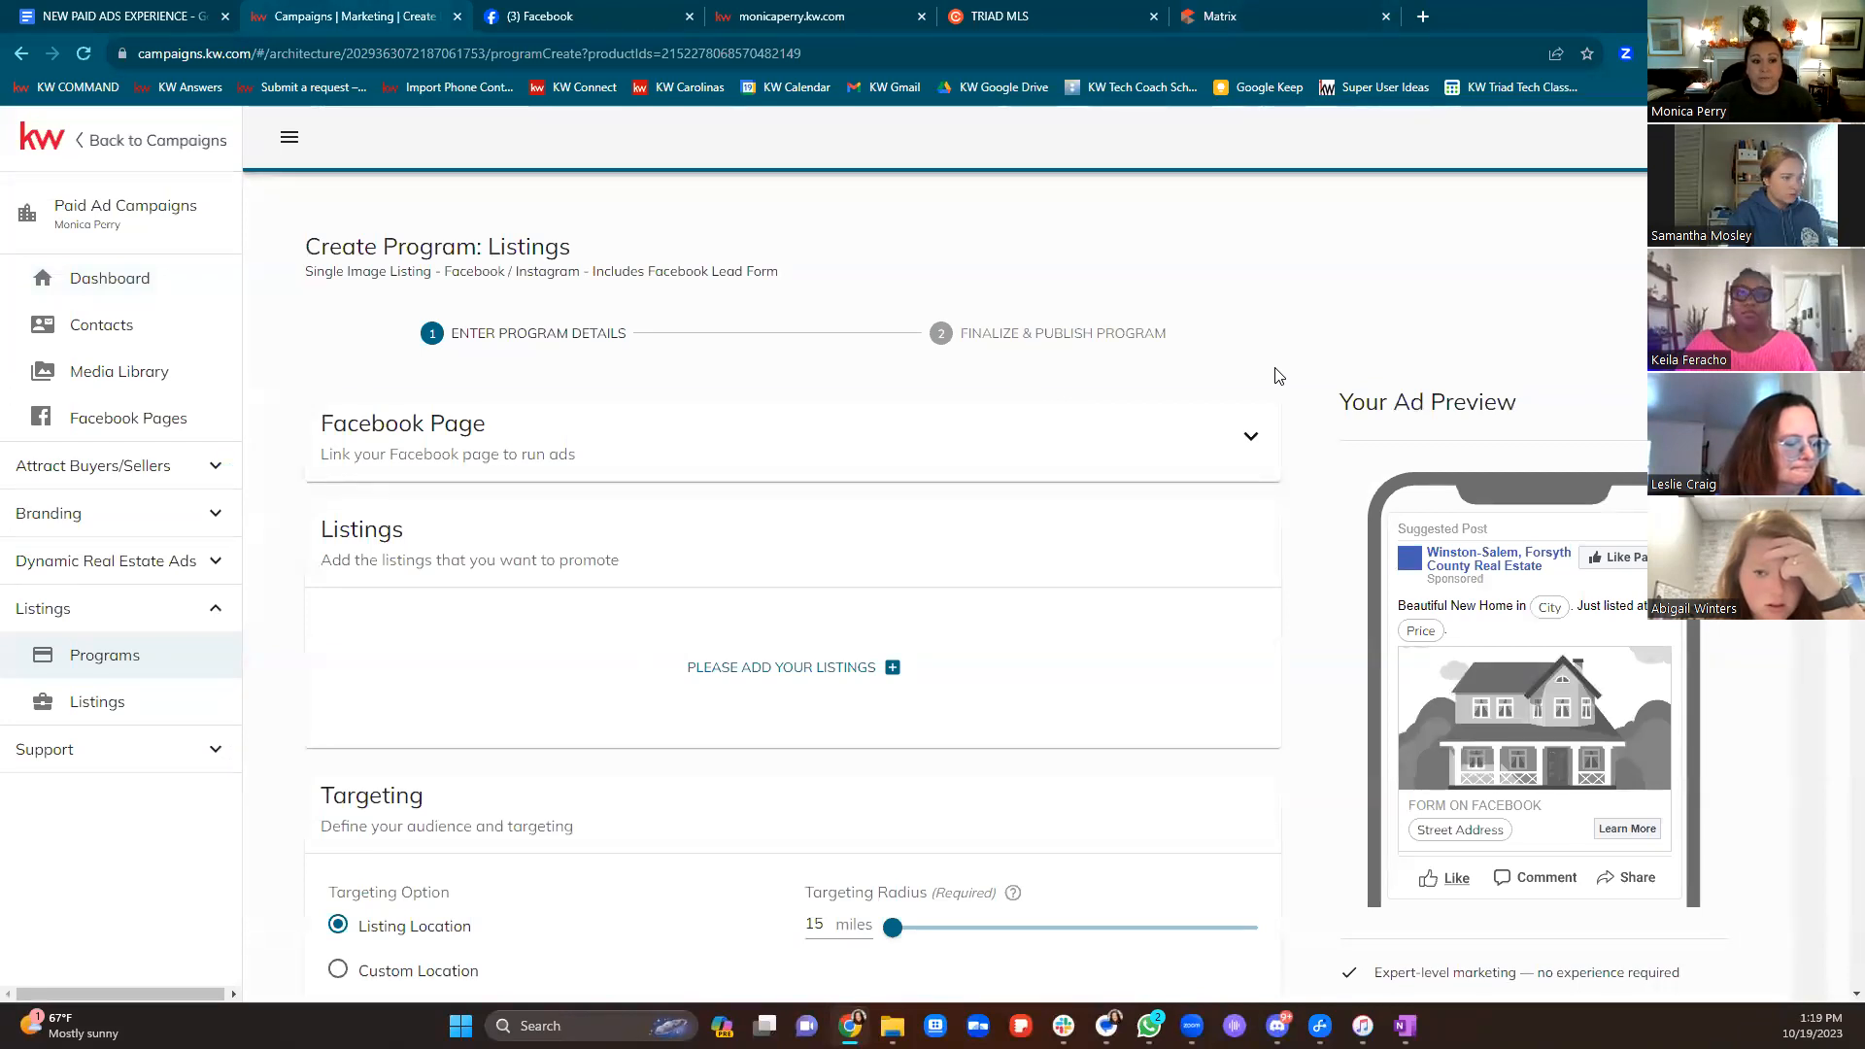
{"action": "left_click", "coordinate": [1251, 438]}
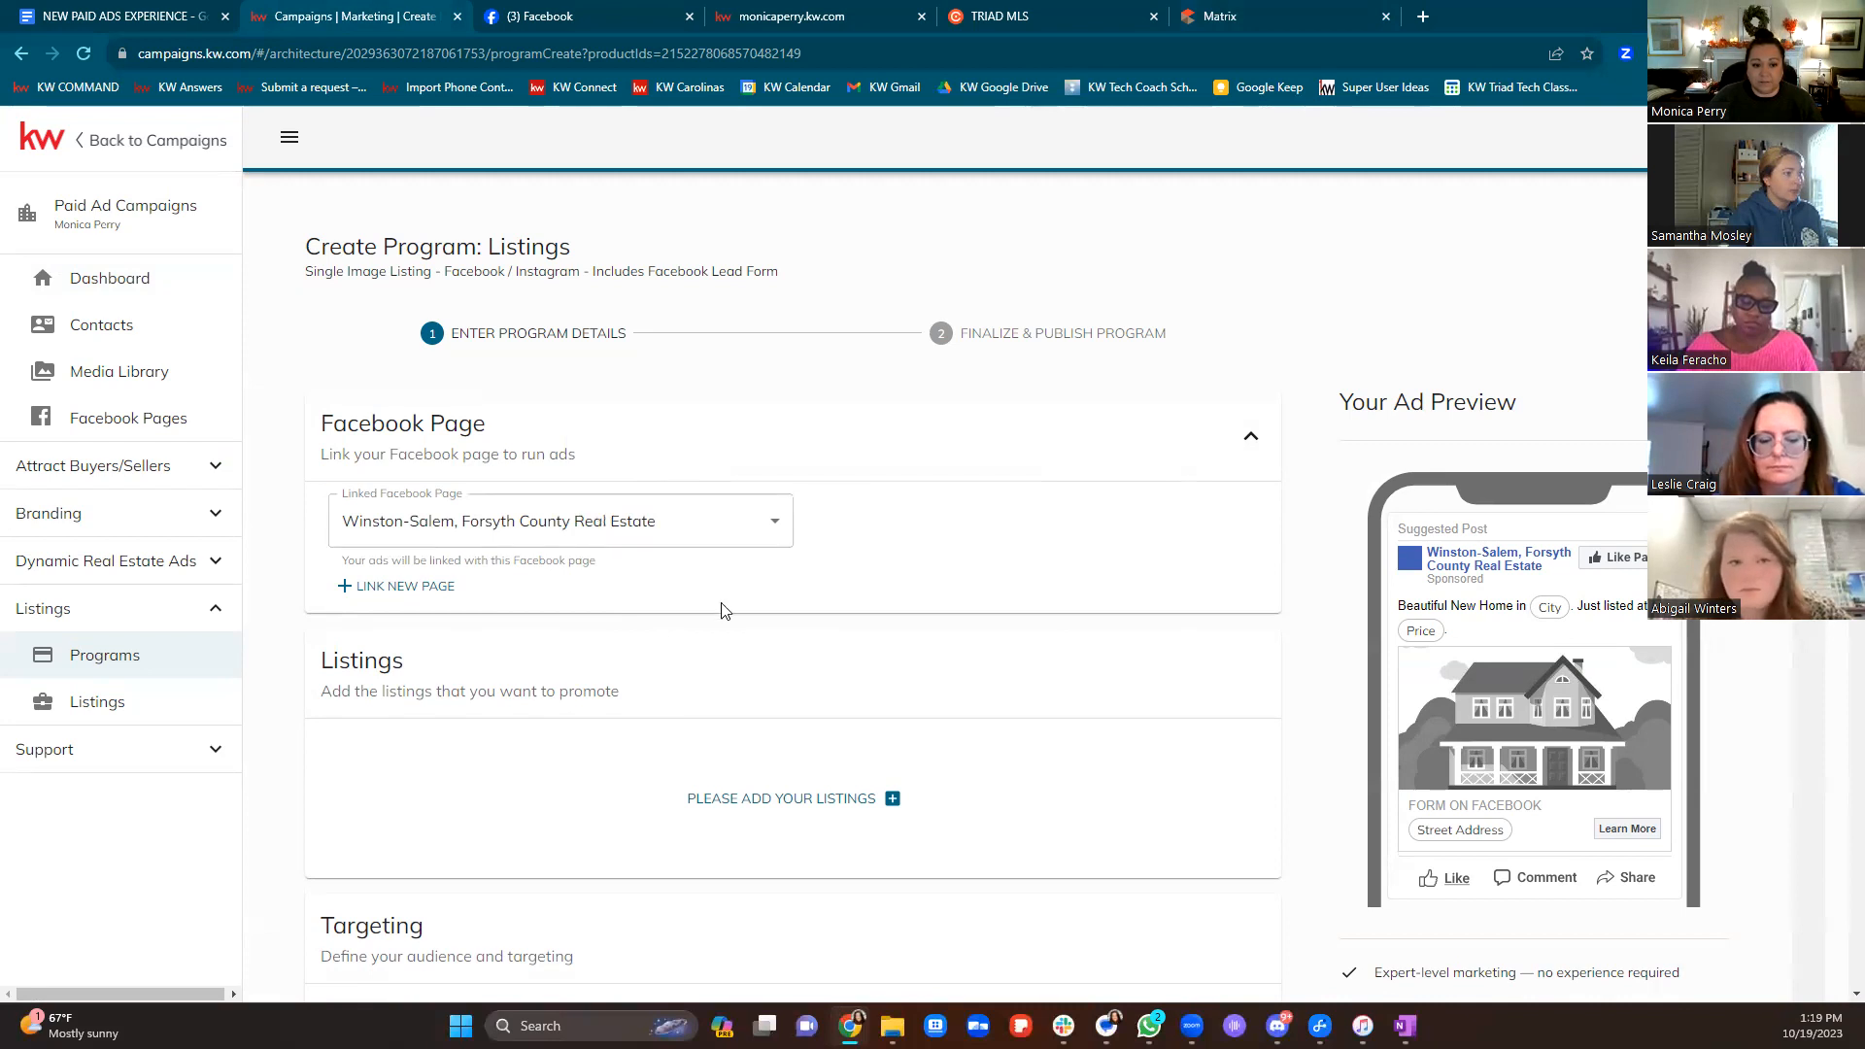
{"action": "scroll", "coordinate": [875, 660], "scroll_direction": "down", "scroll_amount": 2}
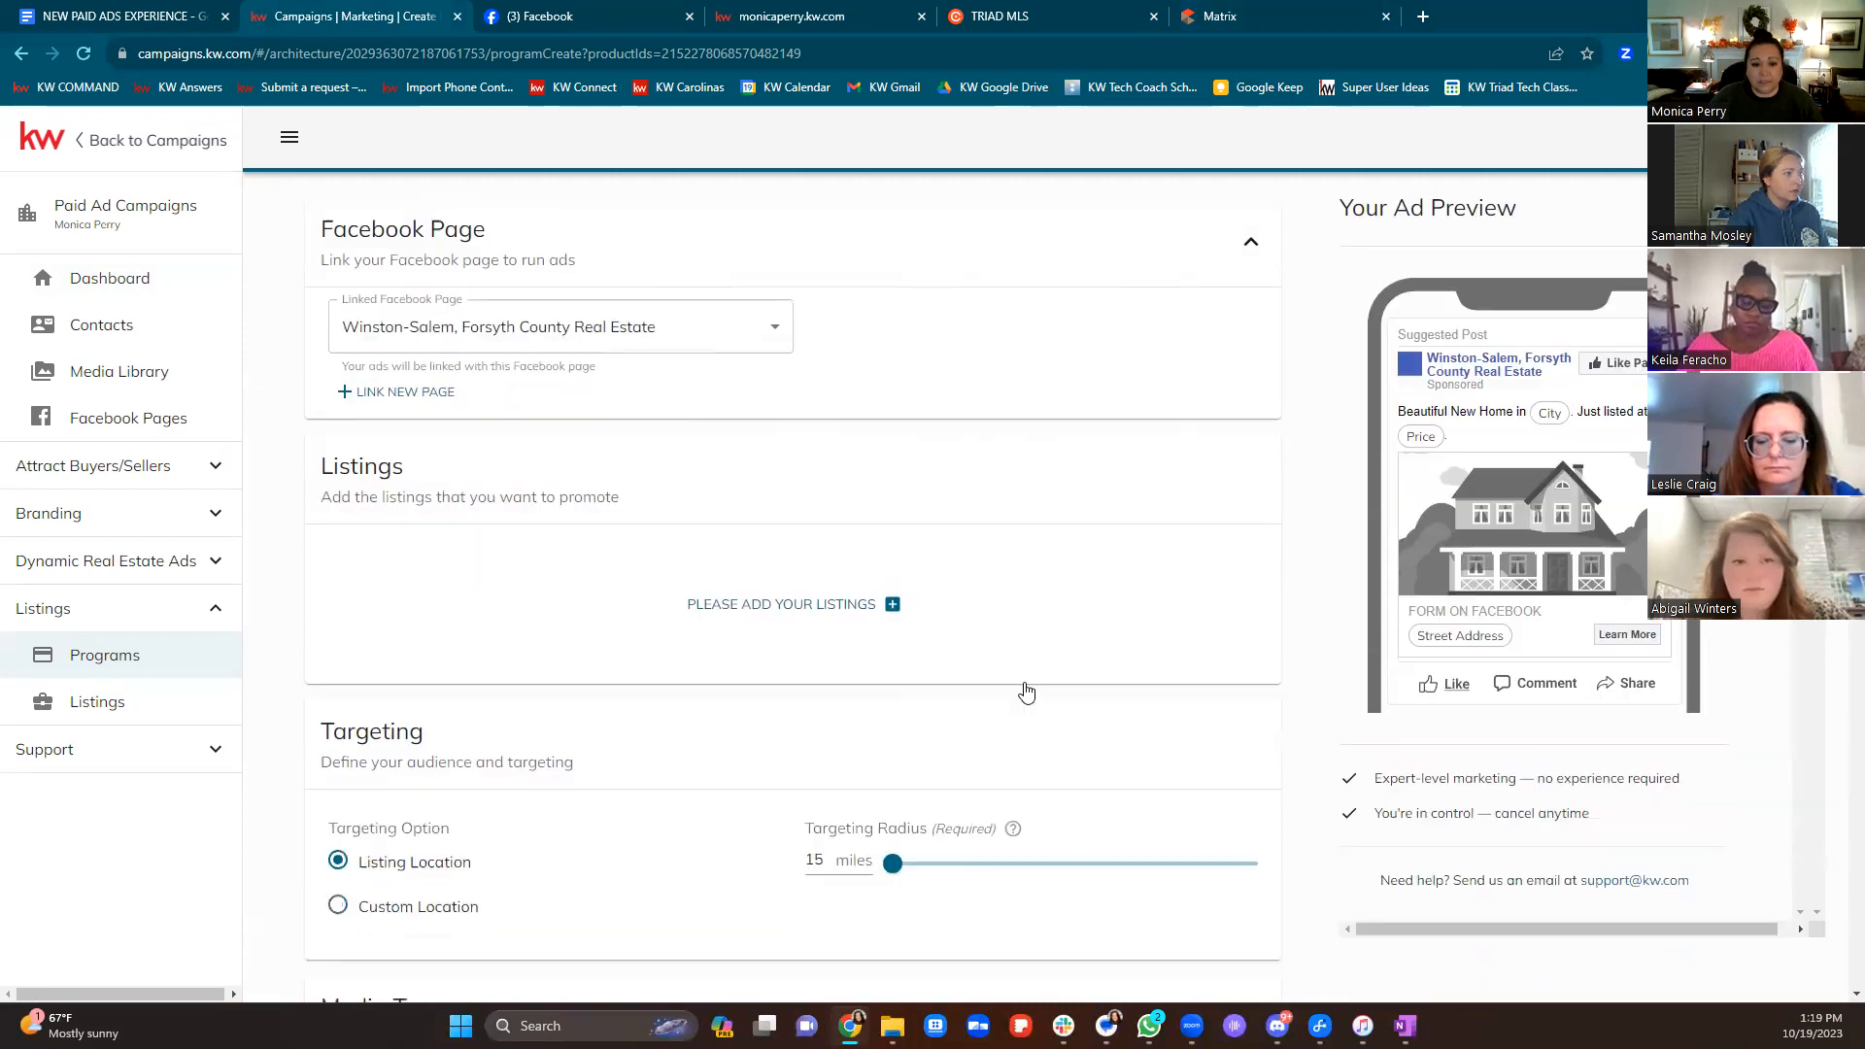
{"action": "left_click", "coordinate": [777, 602]}
{"action": "left_click", "coordinate": [583, 303]}
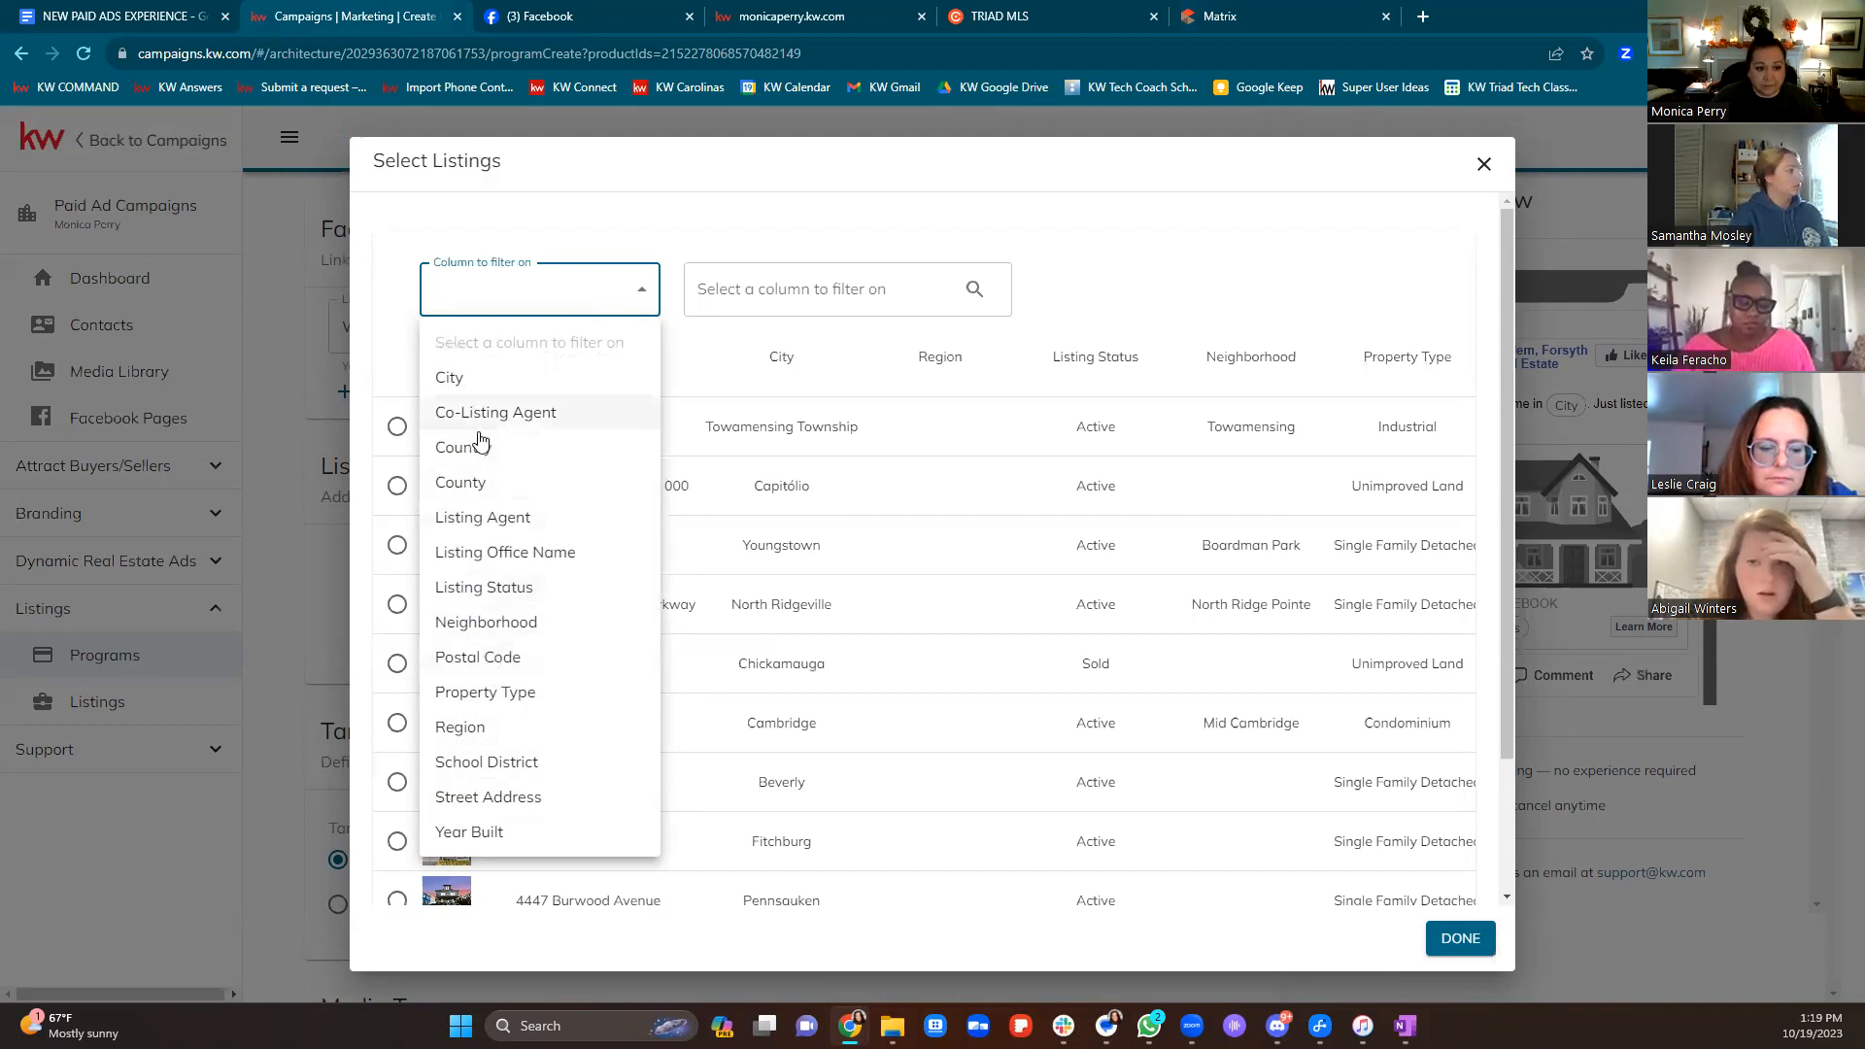
{"action": "left_click", "coordinate": [485, 517]}
{"action": "left_click", "coordinate": [745, 288]}
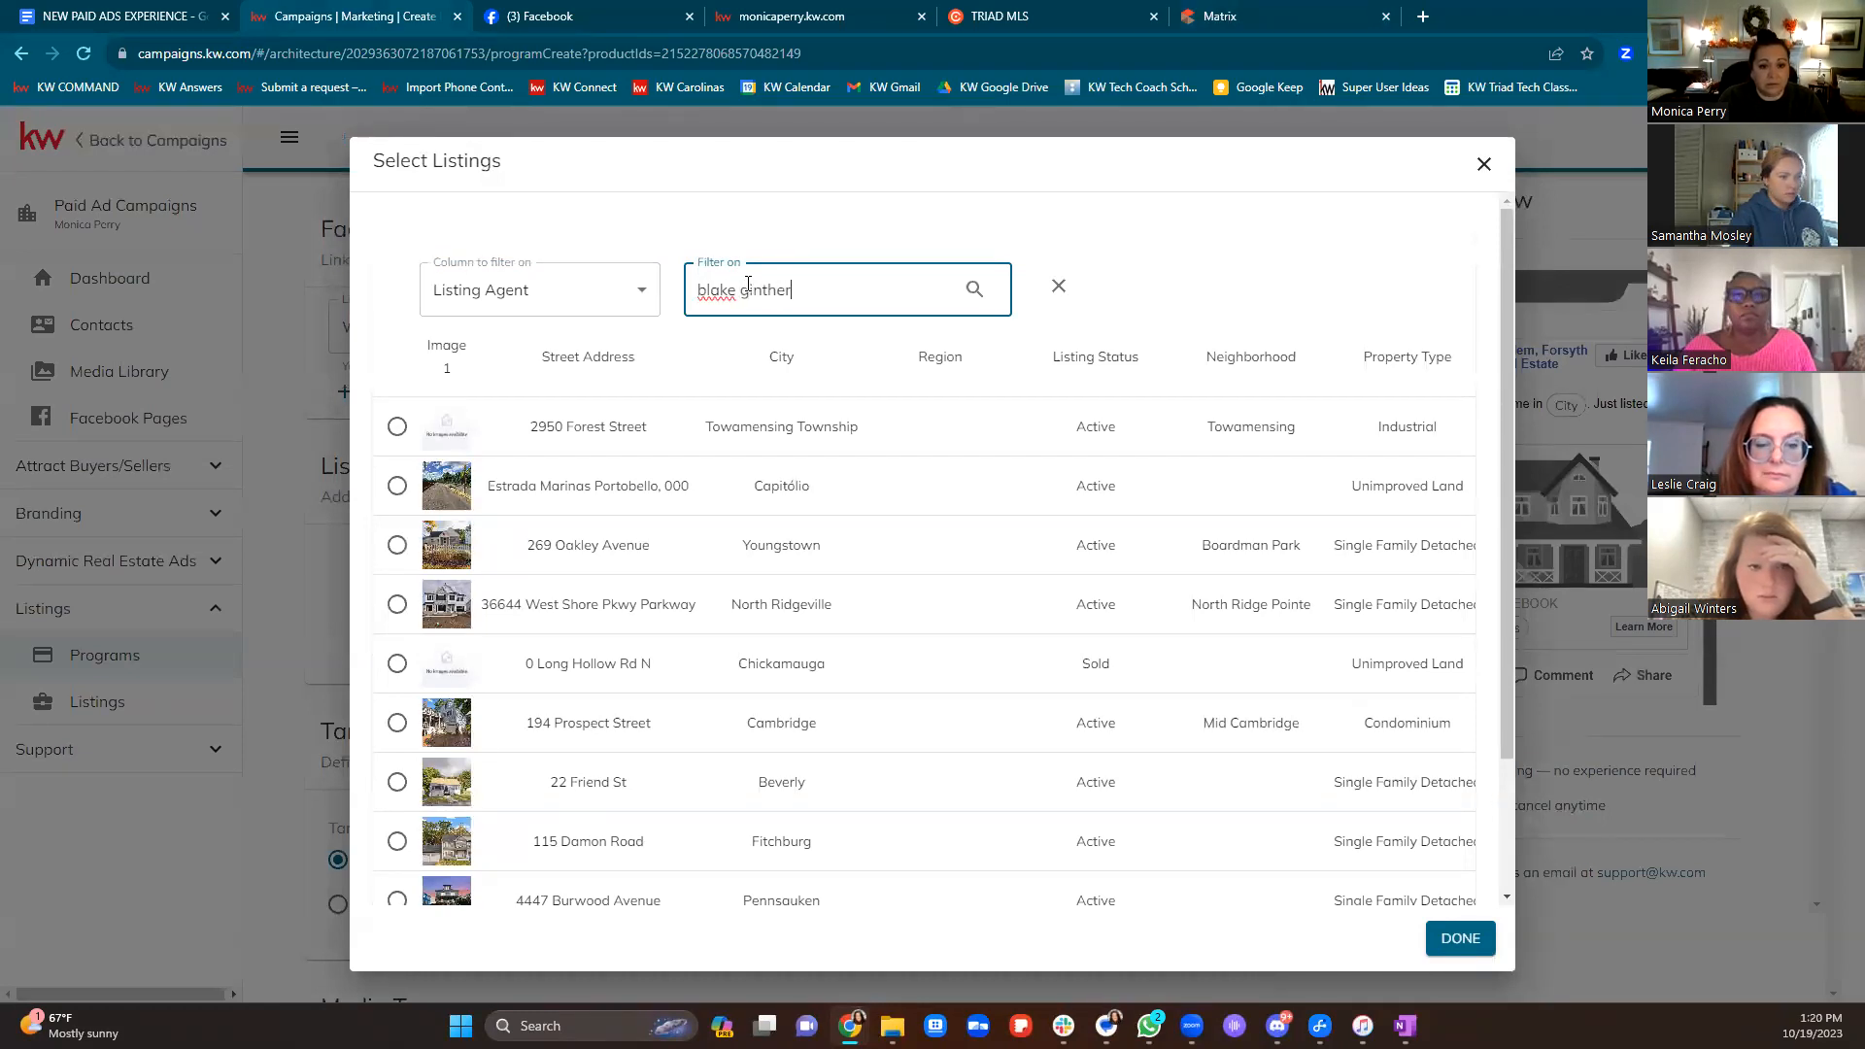
{"action": "key", "text": "Return"}
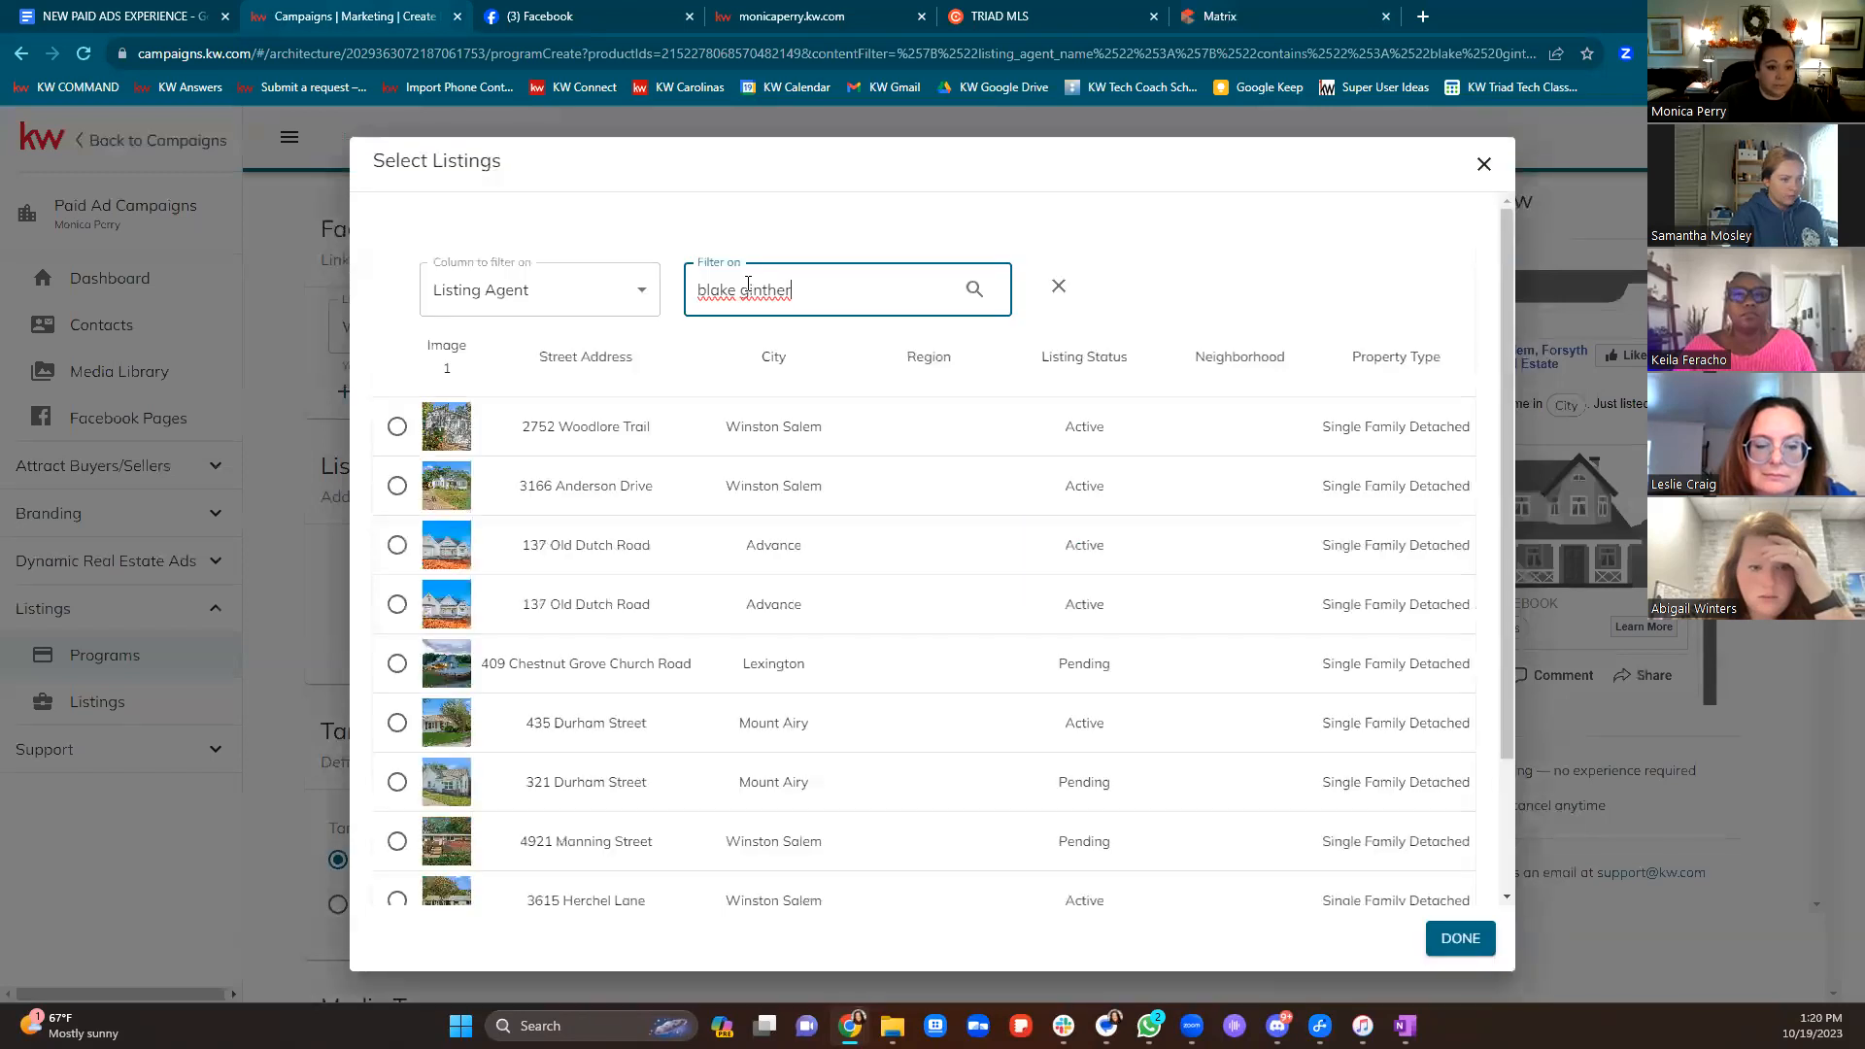
{"action": "left_click", "coordinate": [397, 544]}
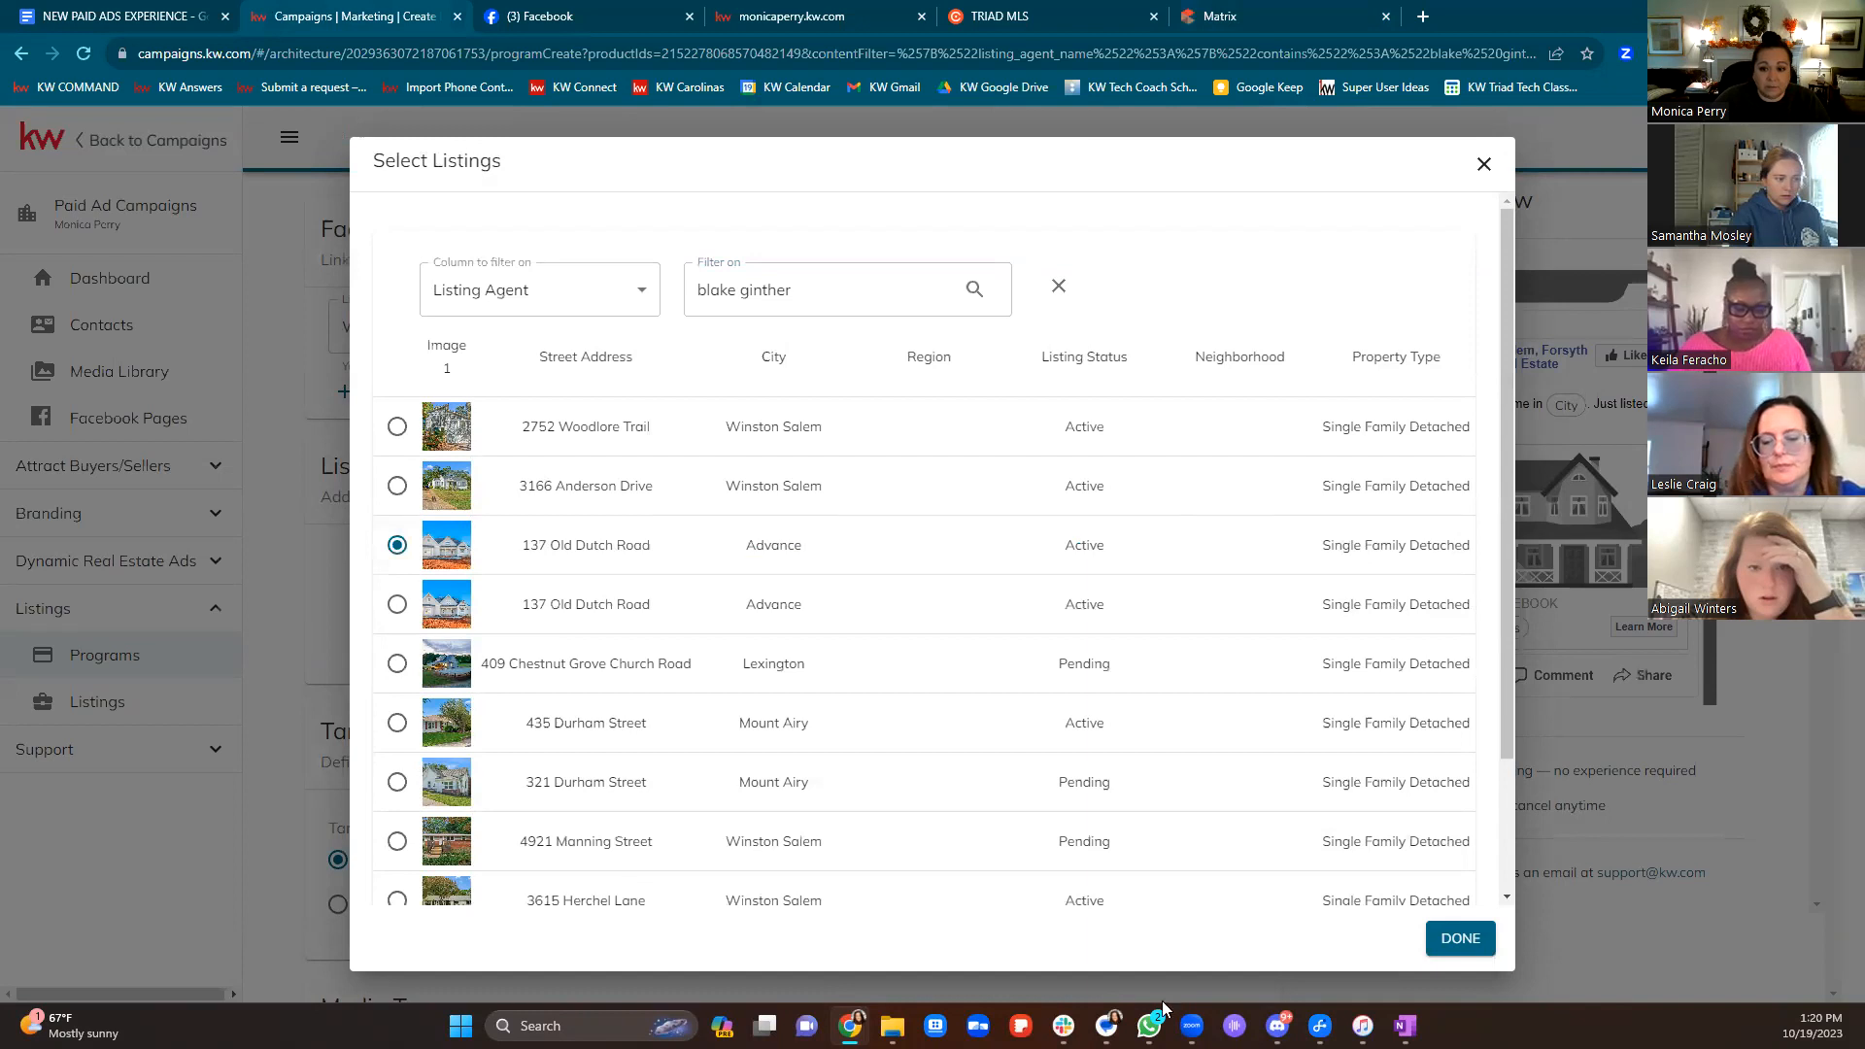
{"action": "left_click", "coordinate": [1460, 938]}
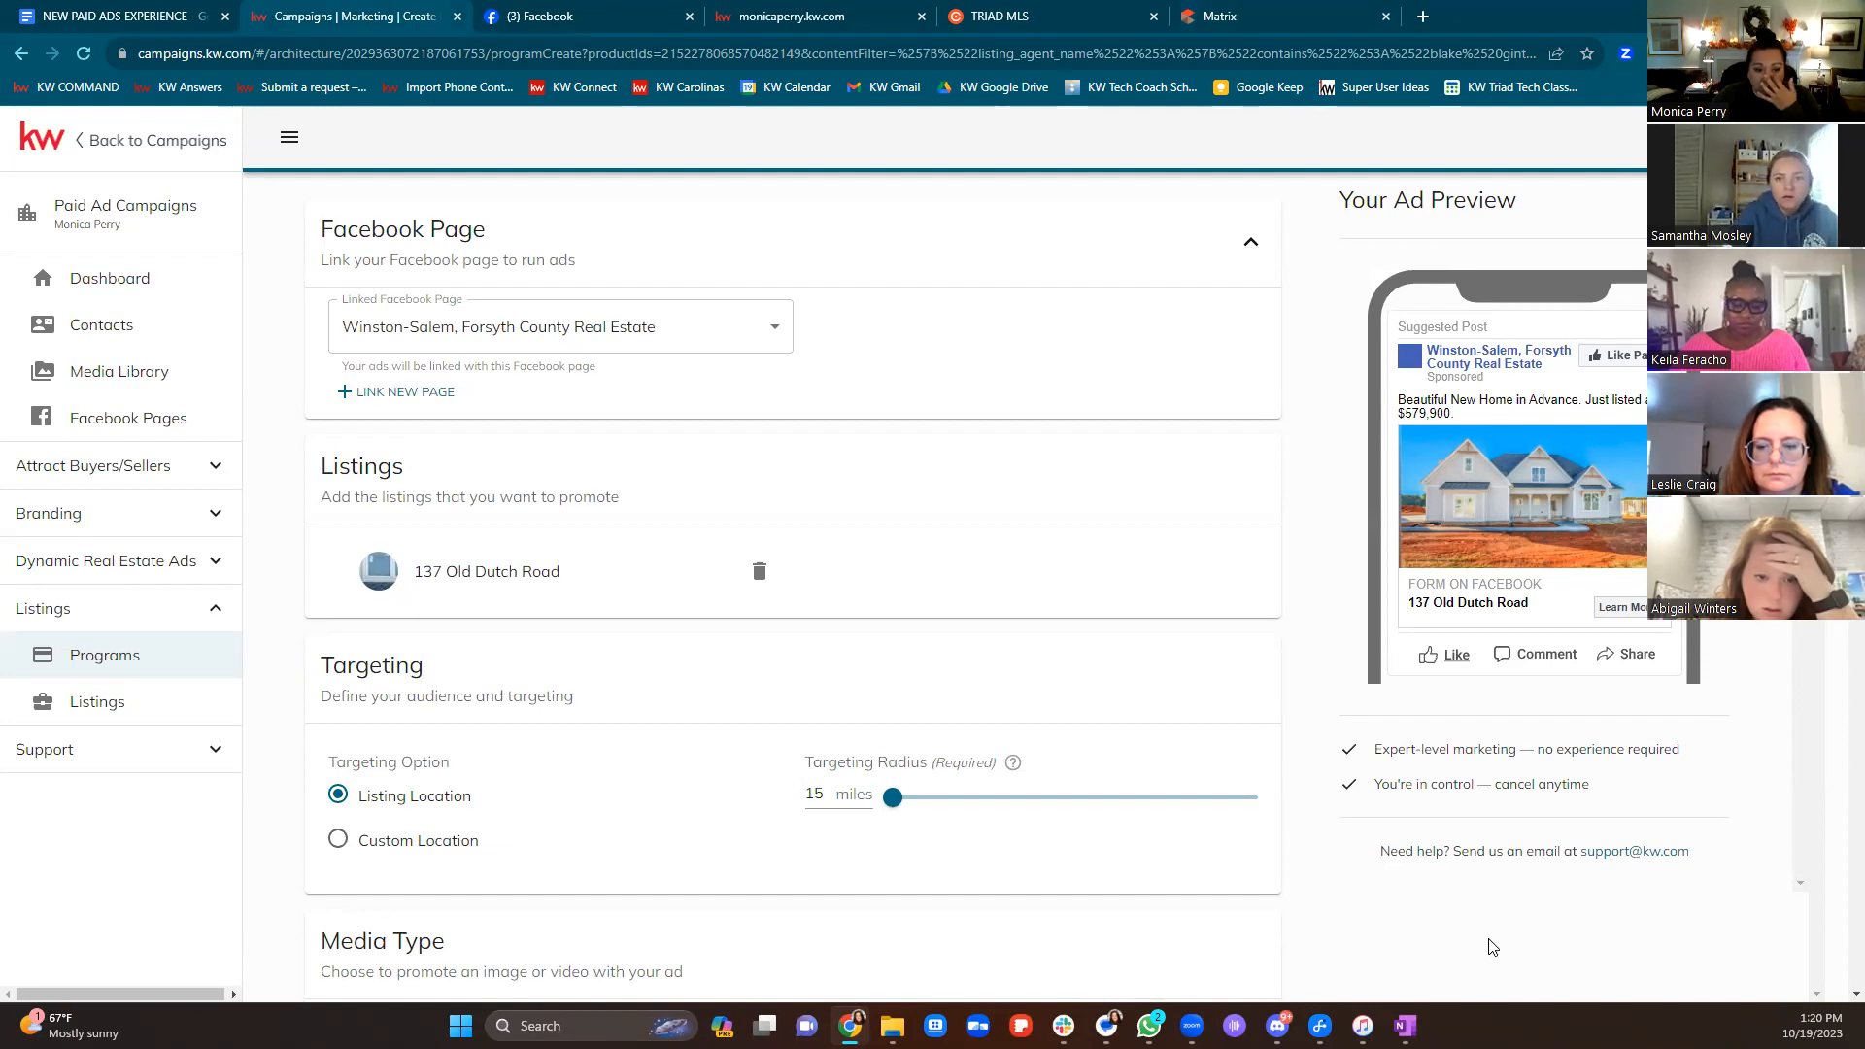
Under Targeting, select Custom Location and put the cursor in the city or postal code field
{"action": "scroll", "coordinate": [1199, 590], "scroll_direction": "down", "scroll_amount": 1}
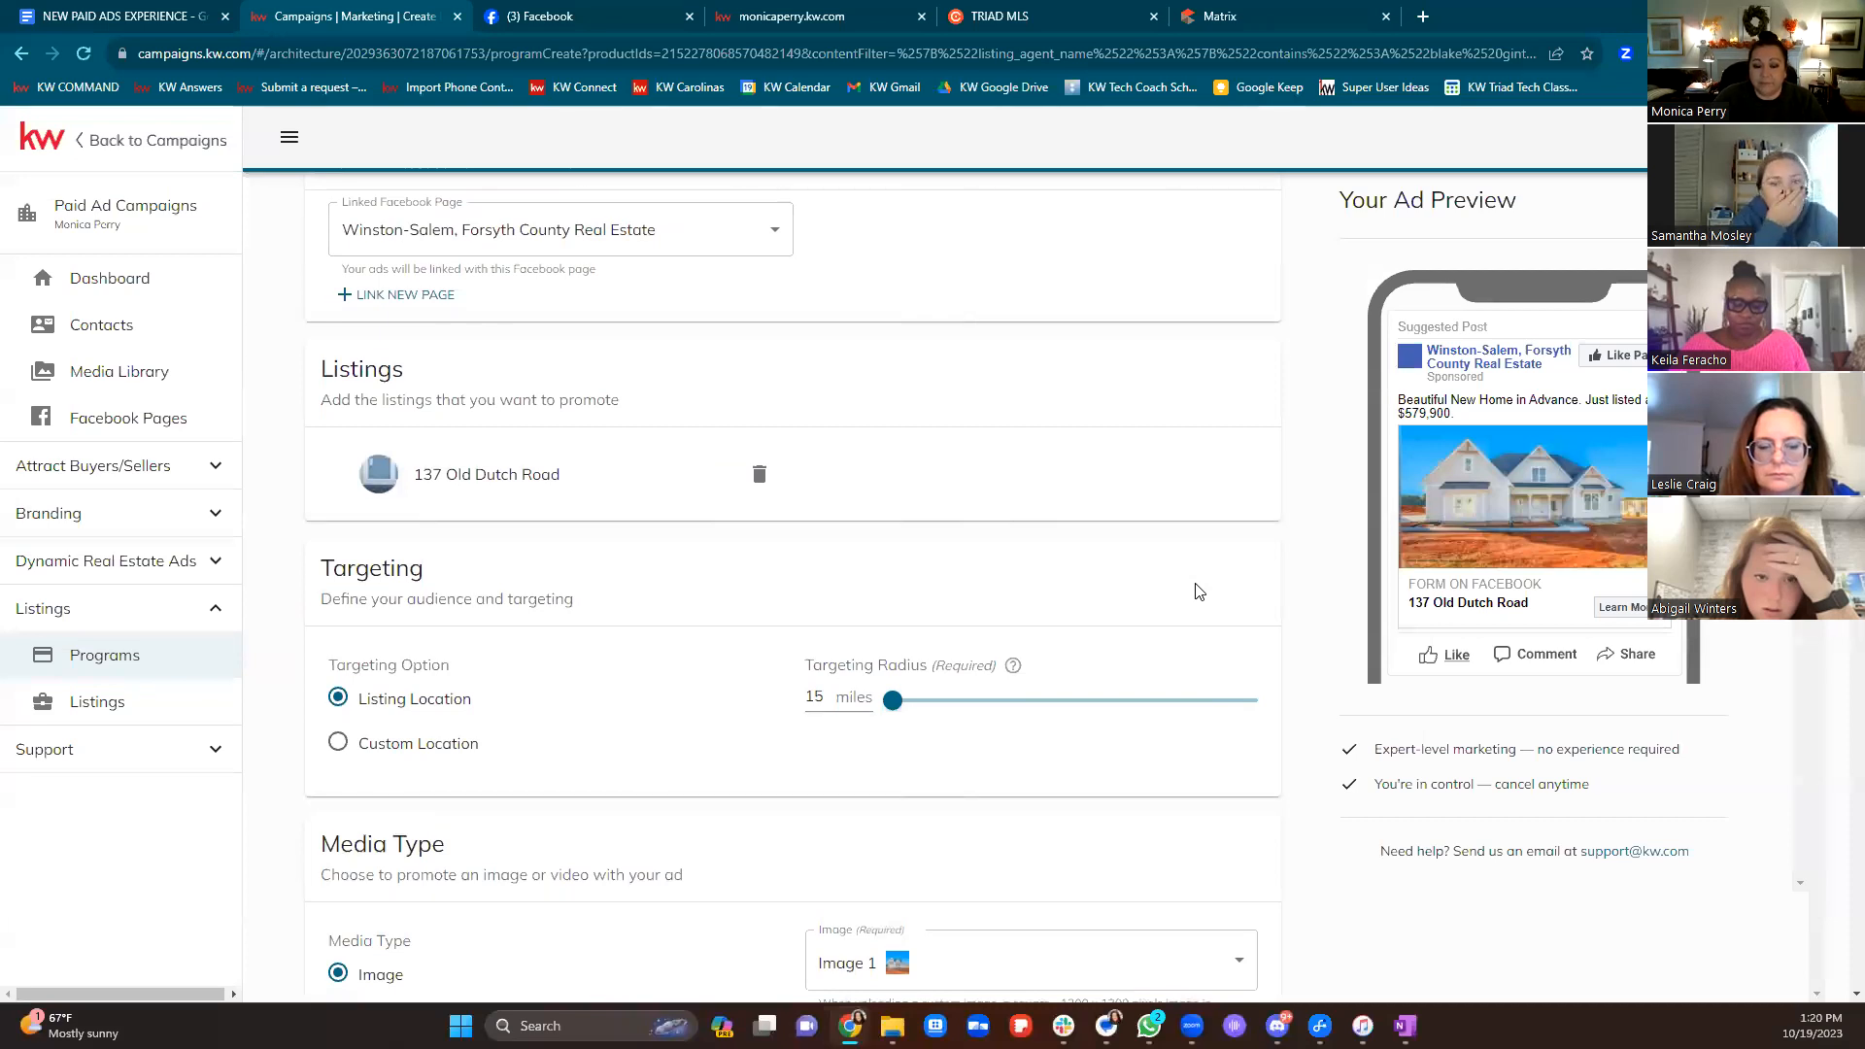
{"action": "scroll", "coordinate": [1199, 590], "scroll_direction": "down", "scroll_amount": 1}
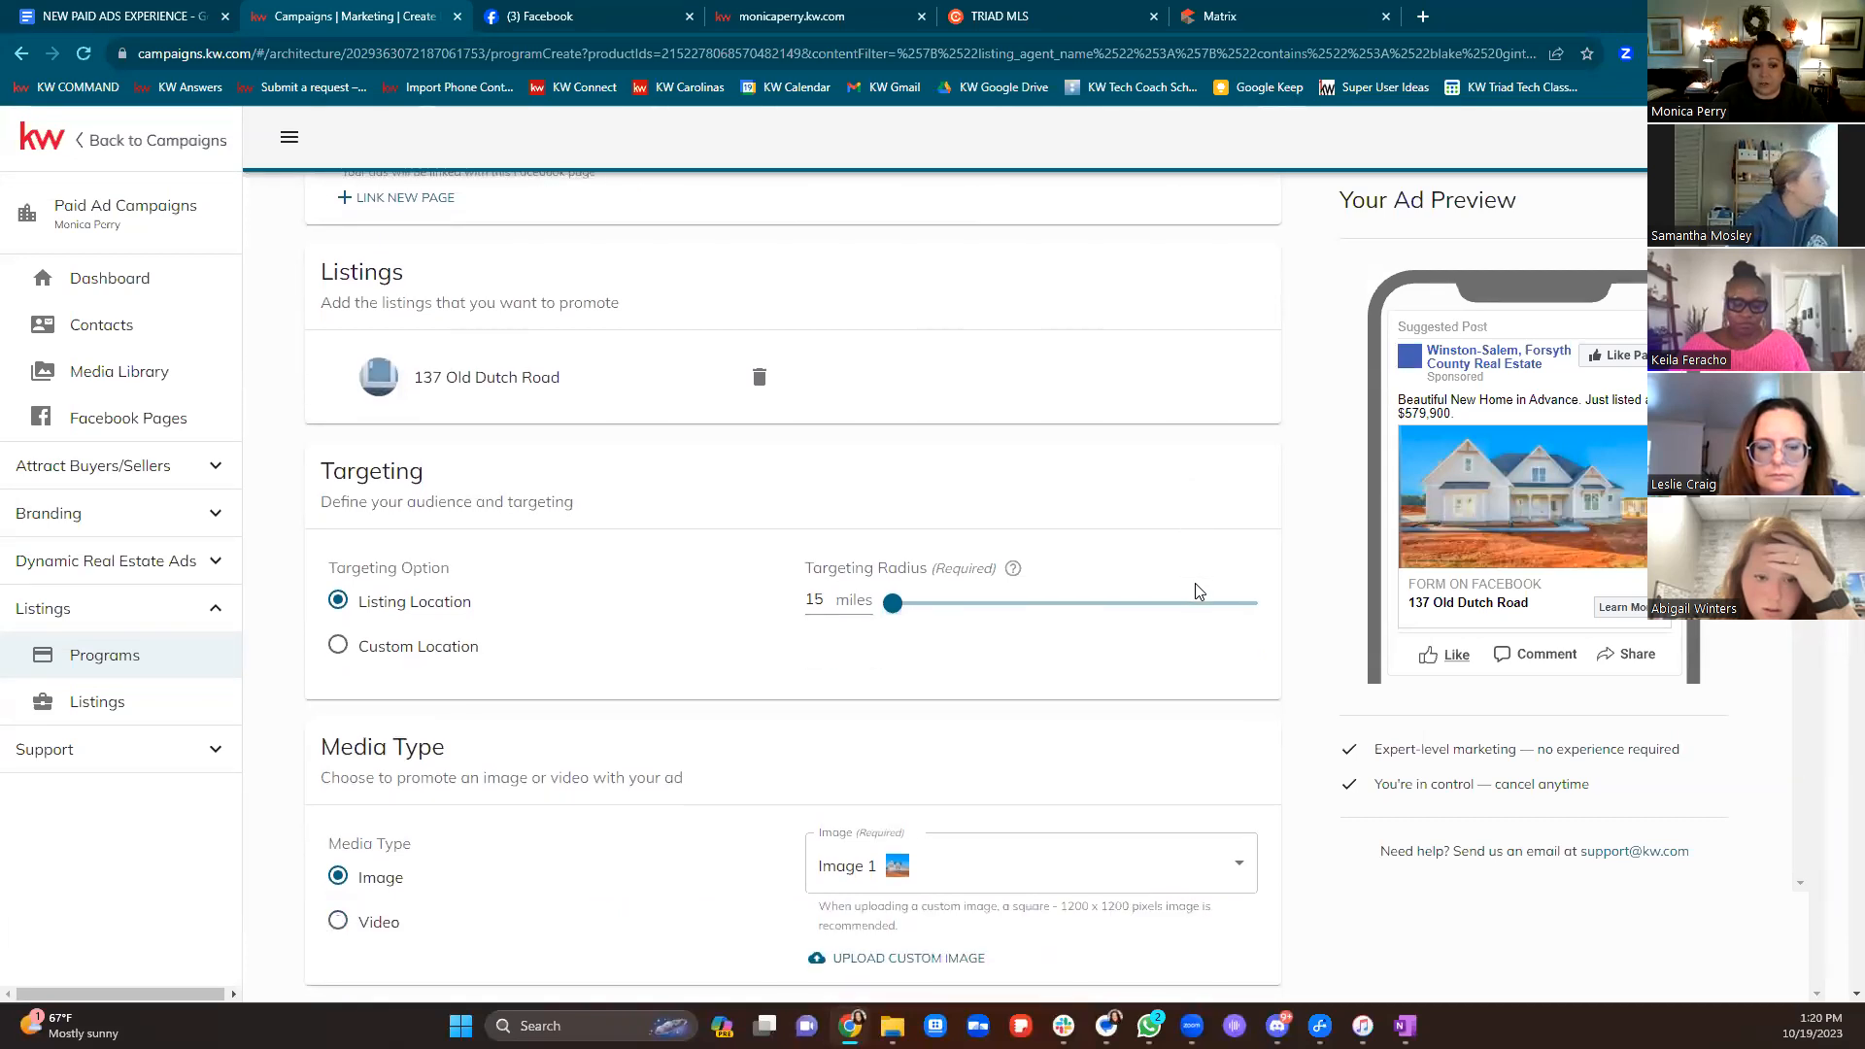
{"action": "left_click_drag", "start_coordinate": [489, 603], "coordinate": [348, 602]}
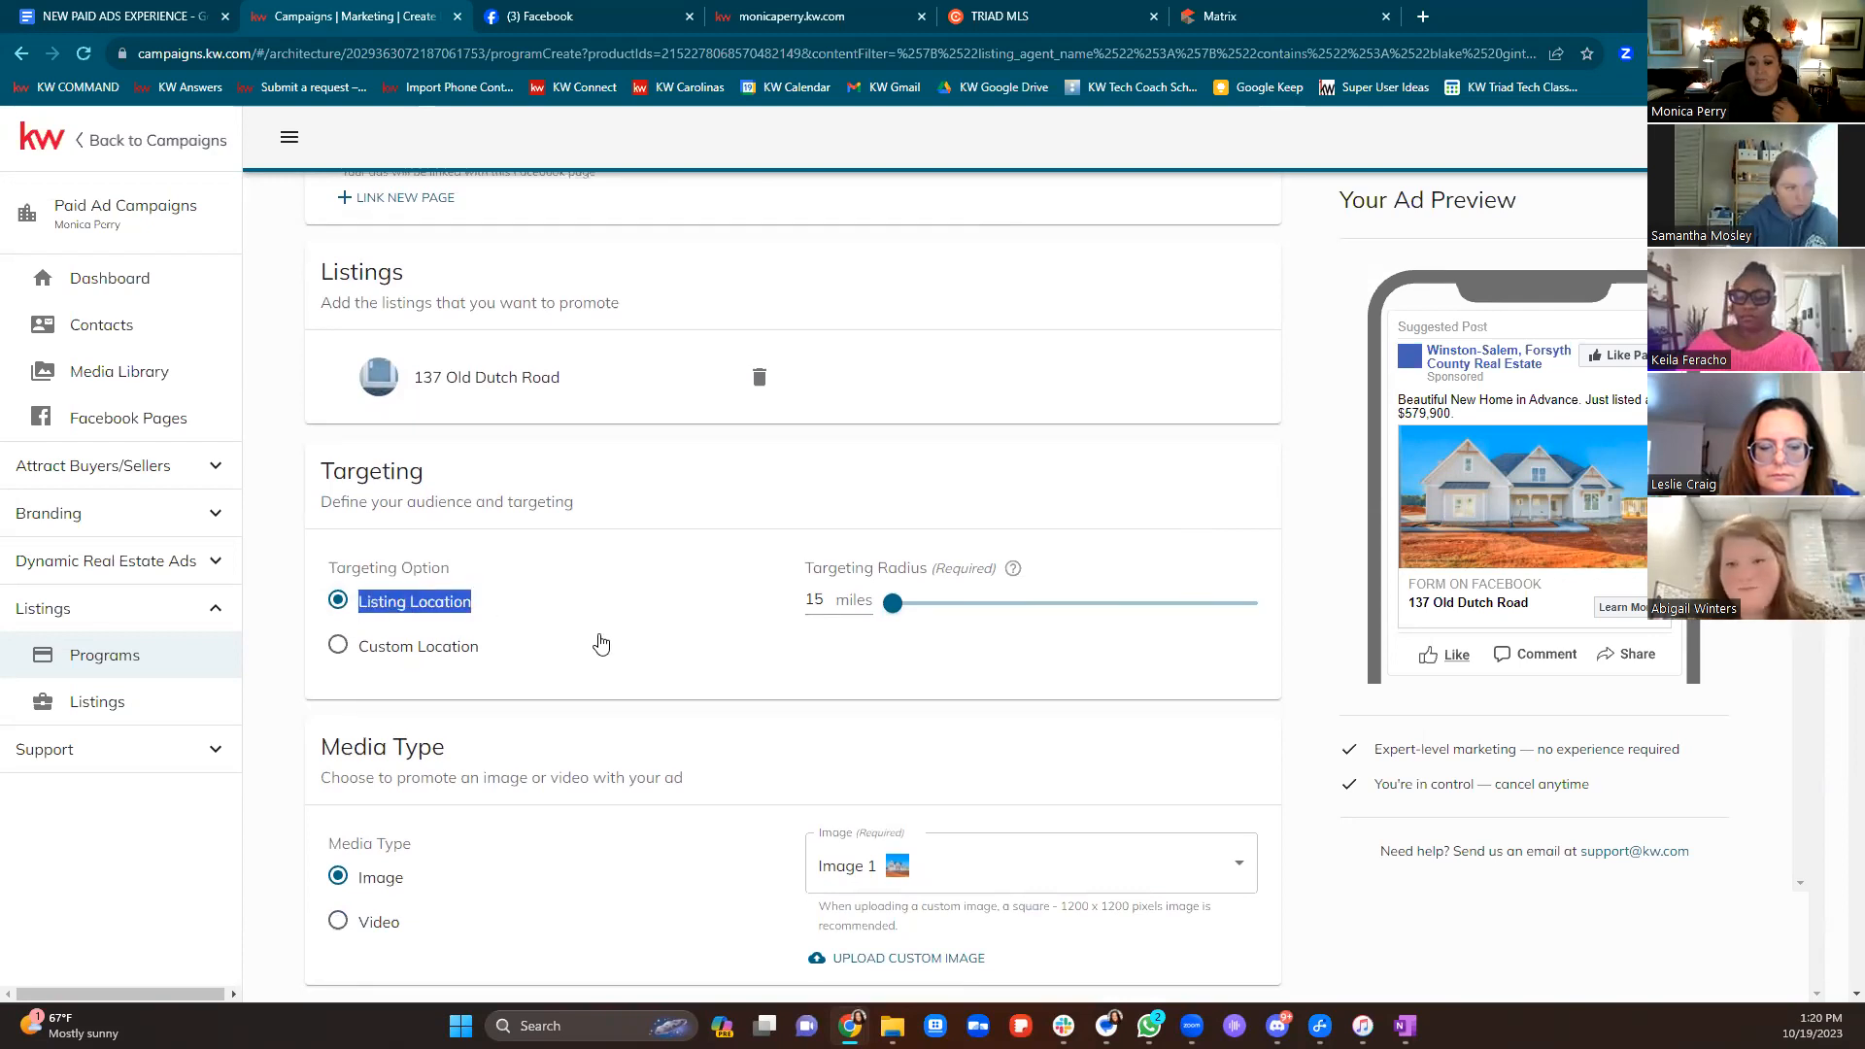
{"action": "left_click", "coordinate": [476, 653]}
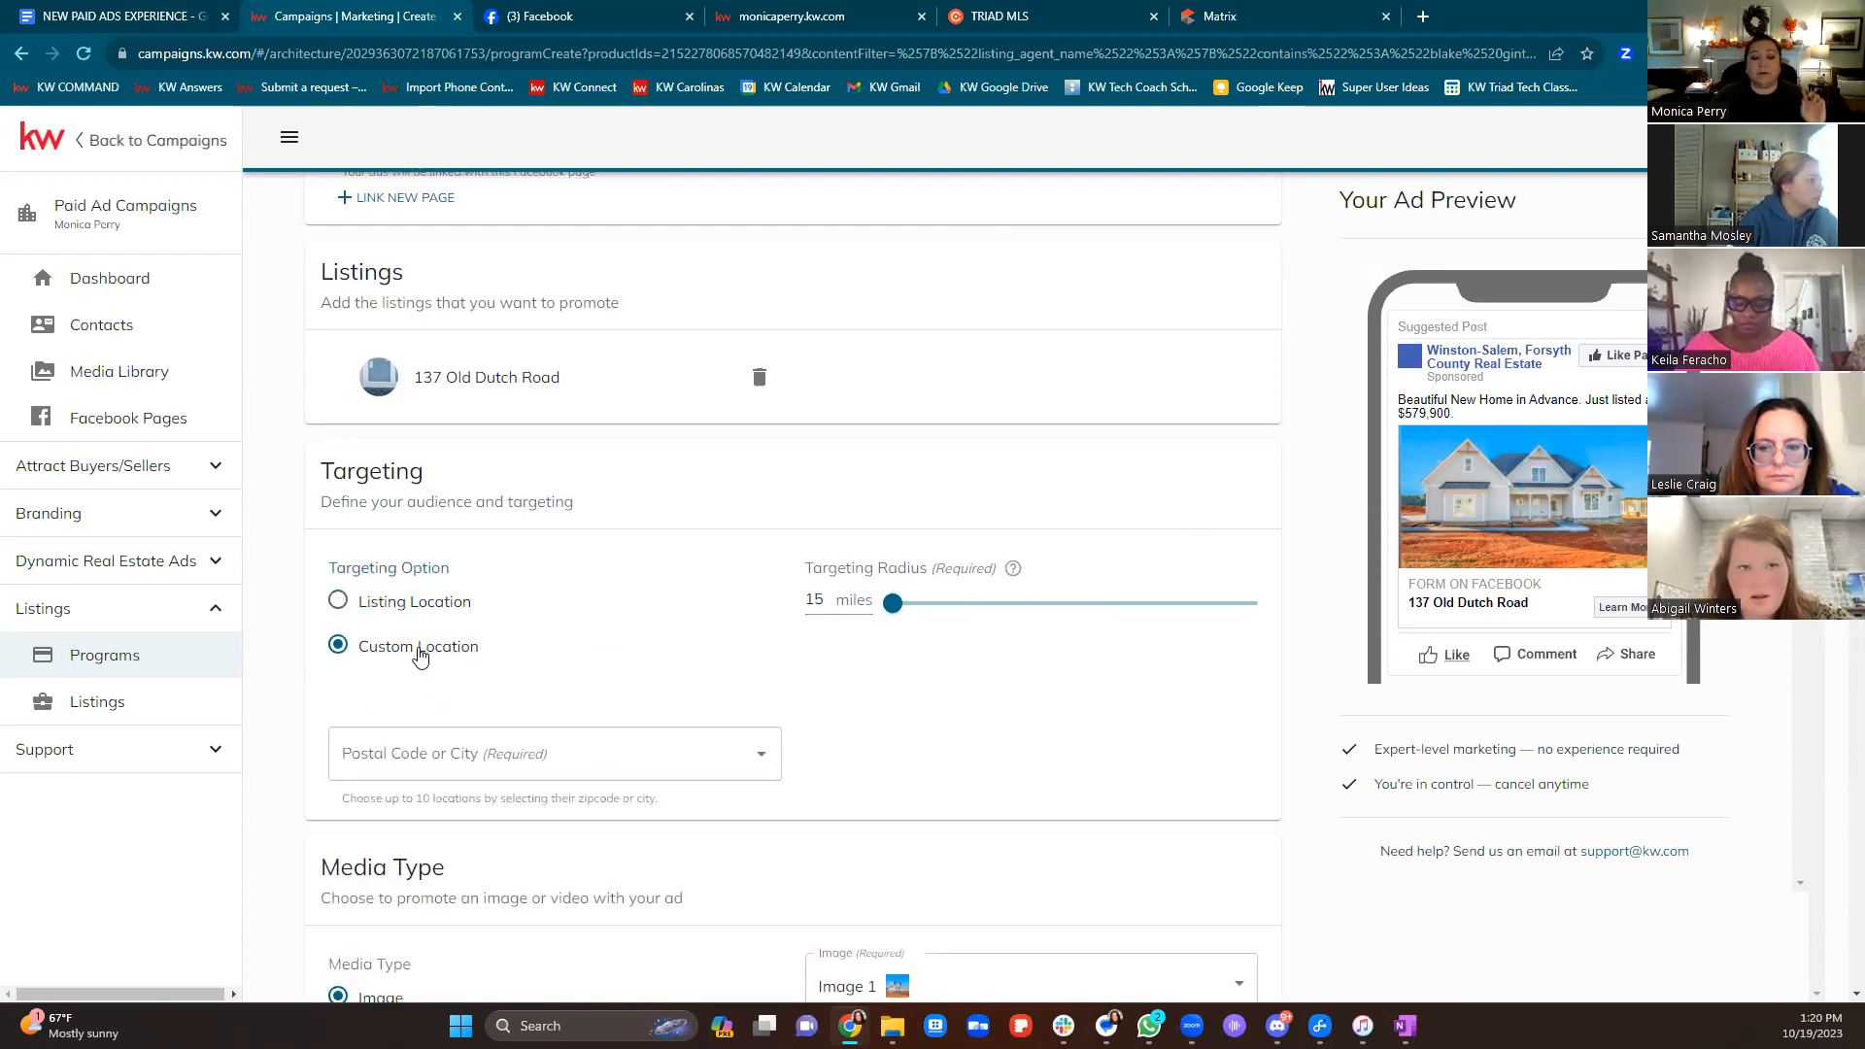
{"action": "left_click", "coordinate": [431, 753]}
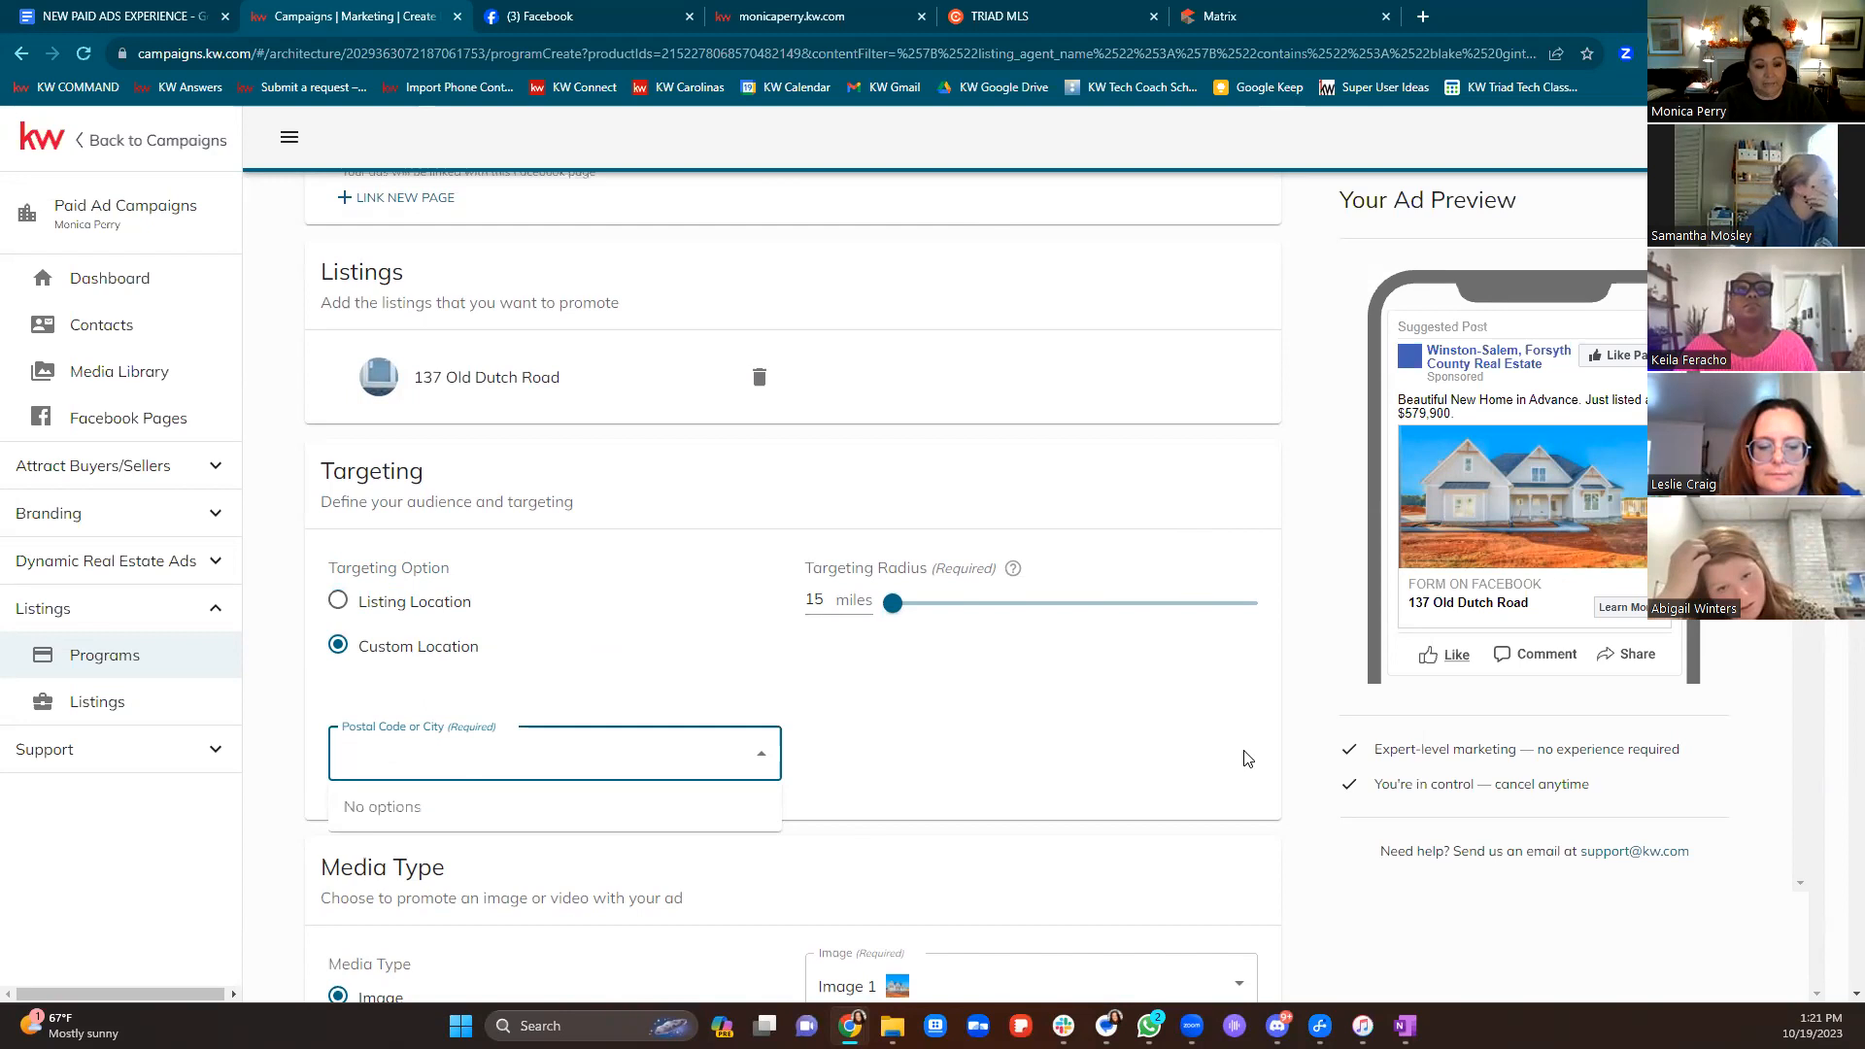
Target Advance, NC, USA and widen the radius from 15 to 31 miles
{"action": "type", "text": "Adavbn"}
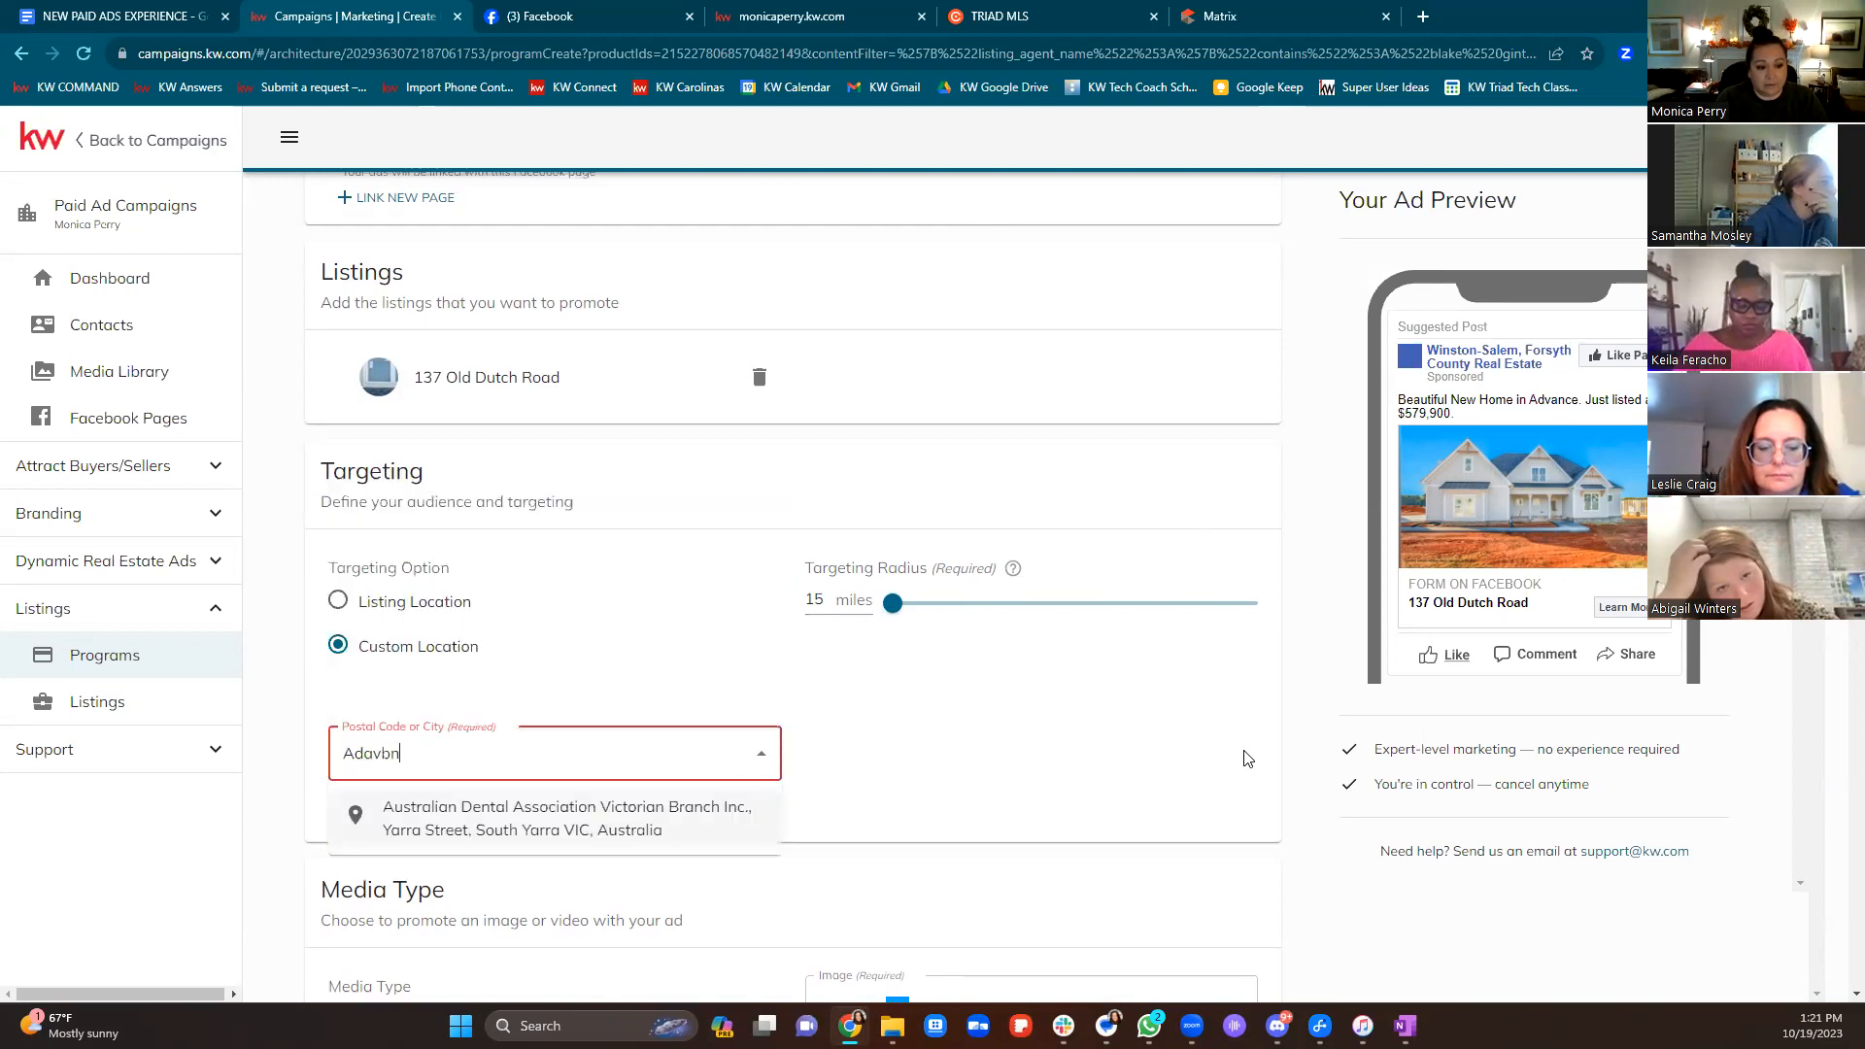
{"action": "key", "text": "BackSpace"}
{"action": "key", "text": "BackSpace"}
{"action": "key", "text": "BackSpace"}
{"action": "key", "text": "BackSpace"}
{"action": "type", "text": "va"}
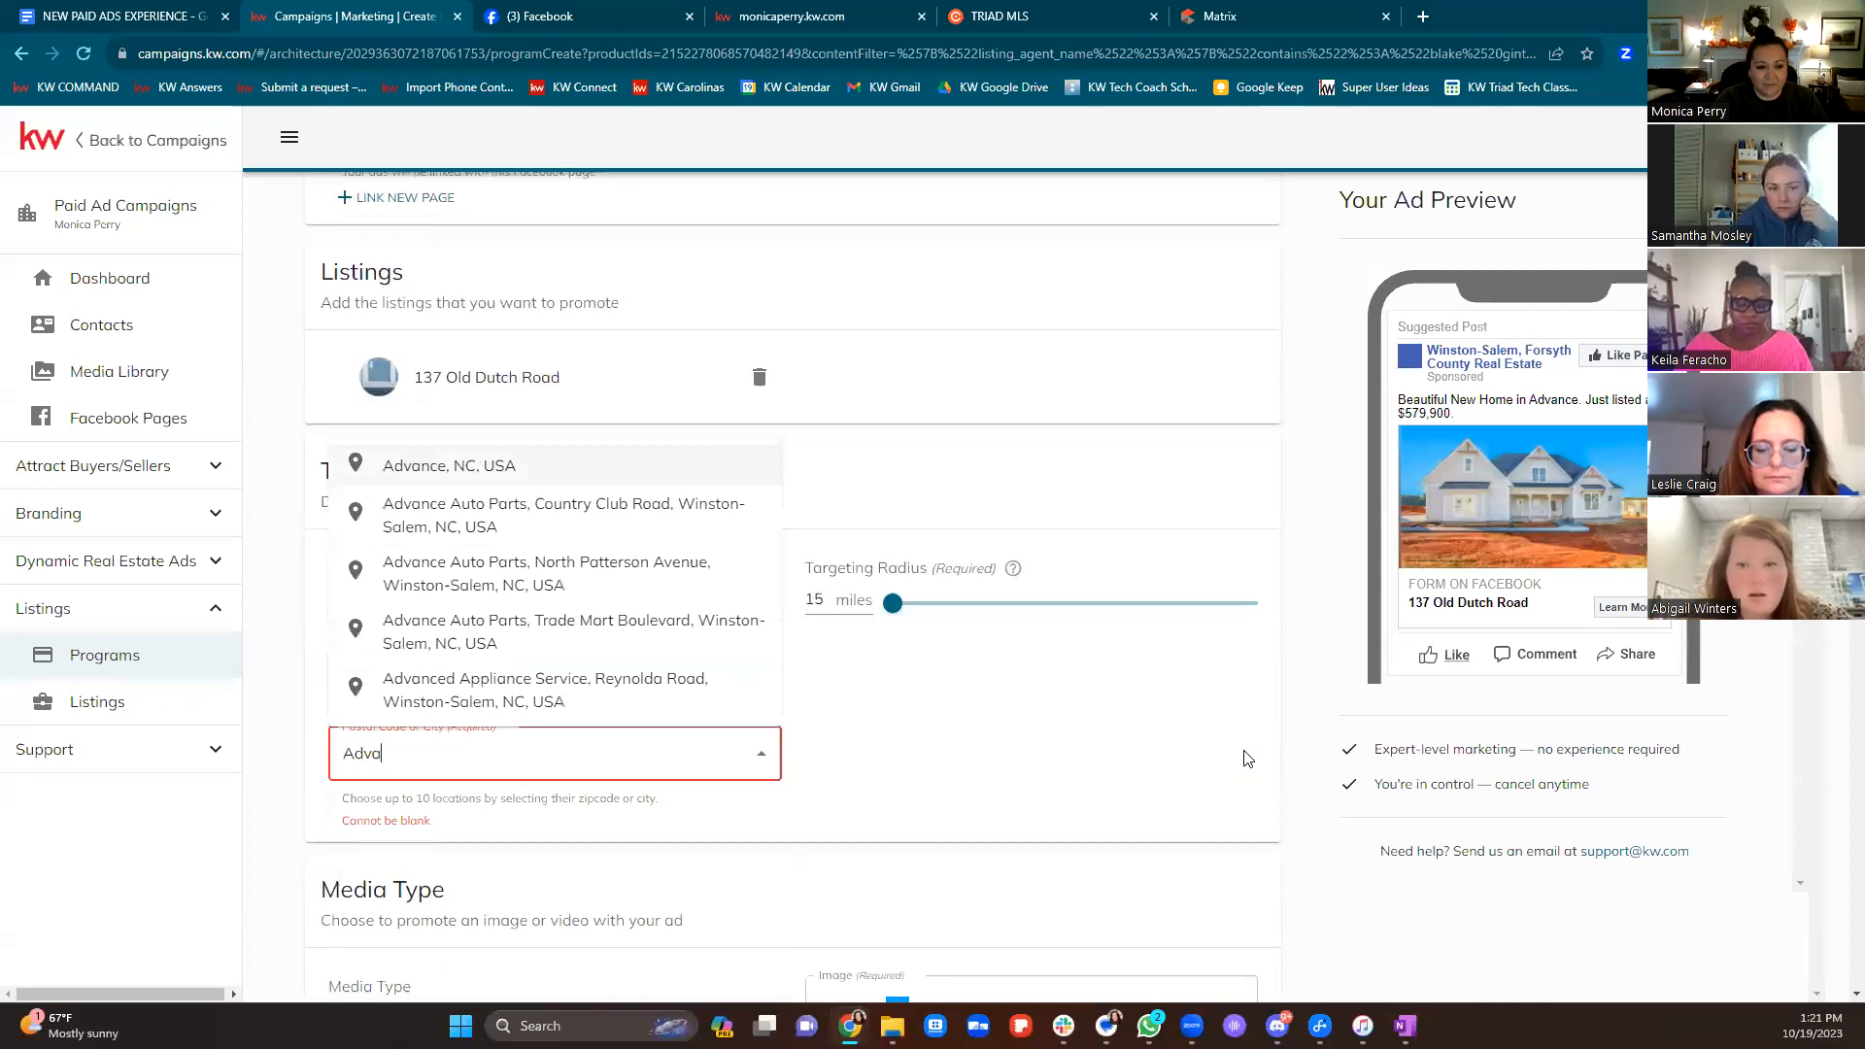
{"action": "left_click", "coordinate": [530, 468]}
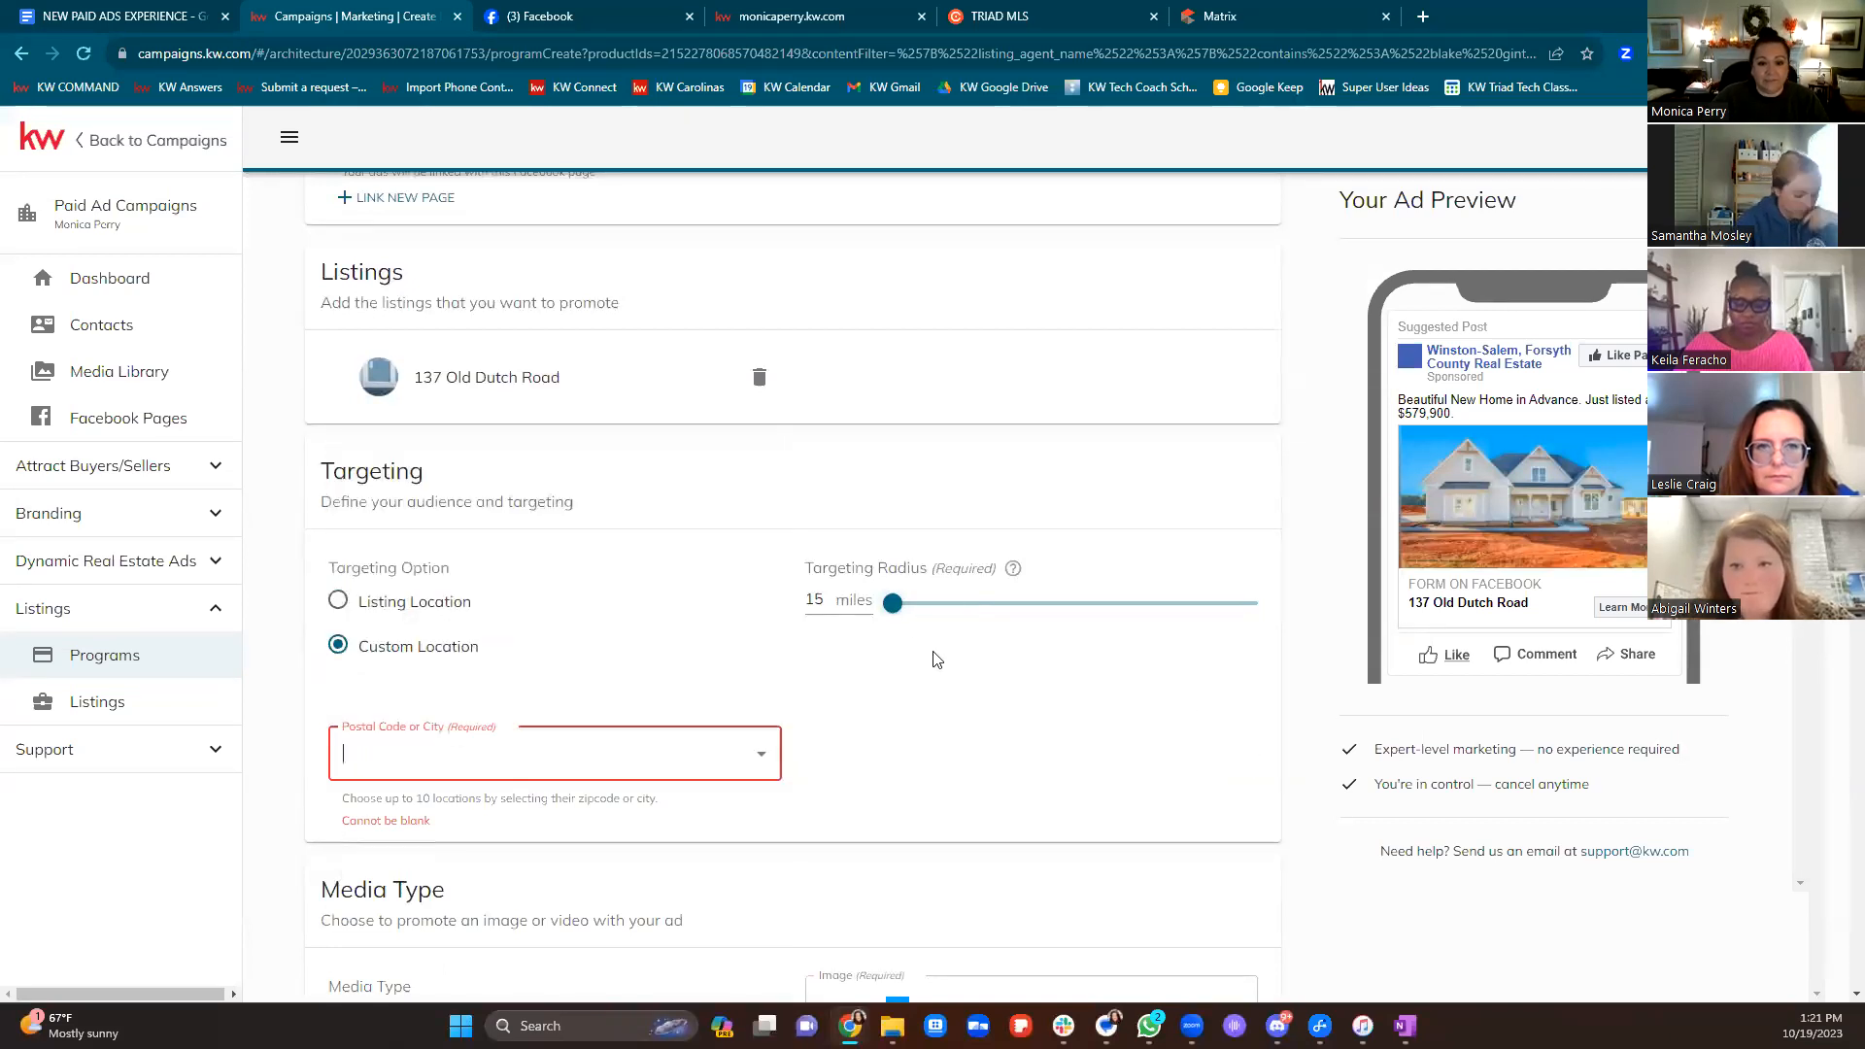
{"action": "left_click_drag", "start_coordinate": [892, 606], "coordinate": [1062, 637]}
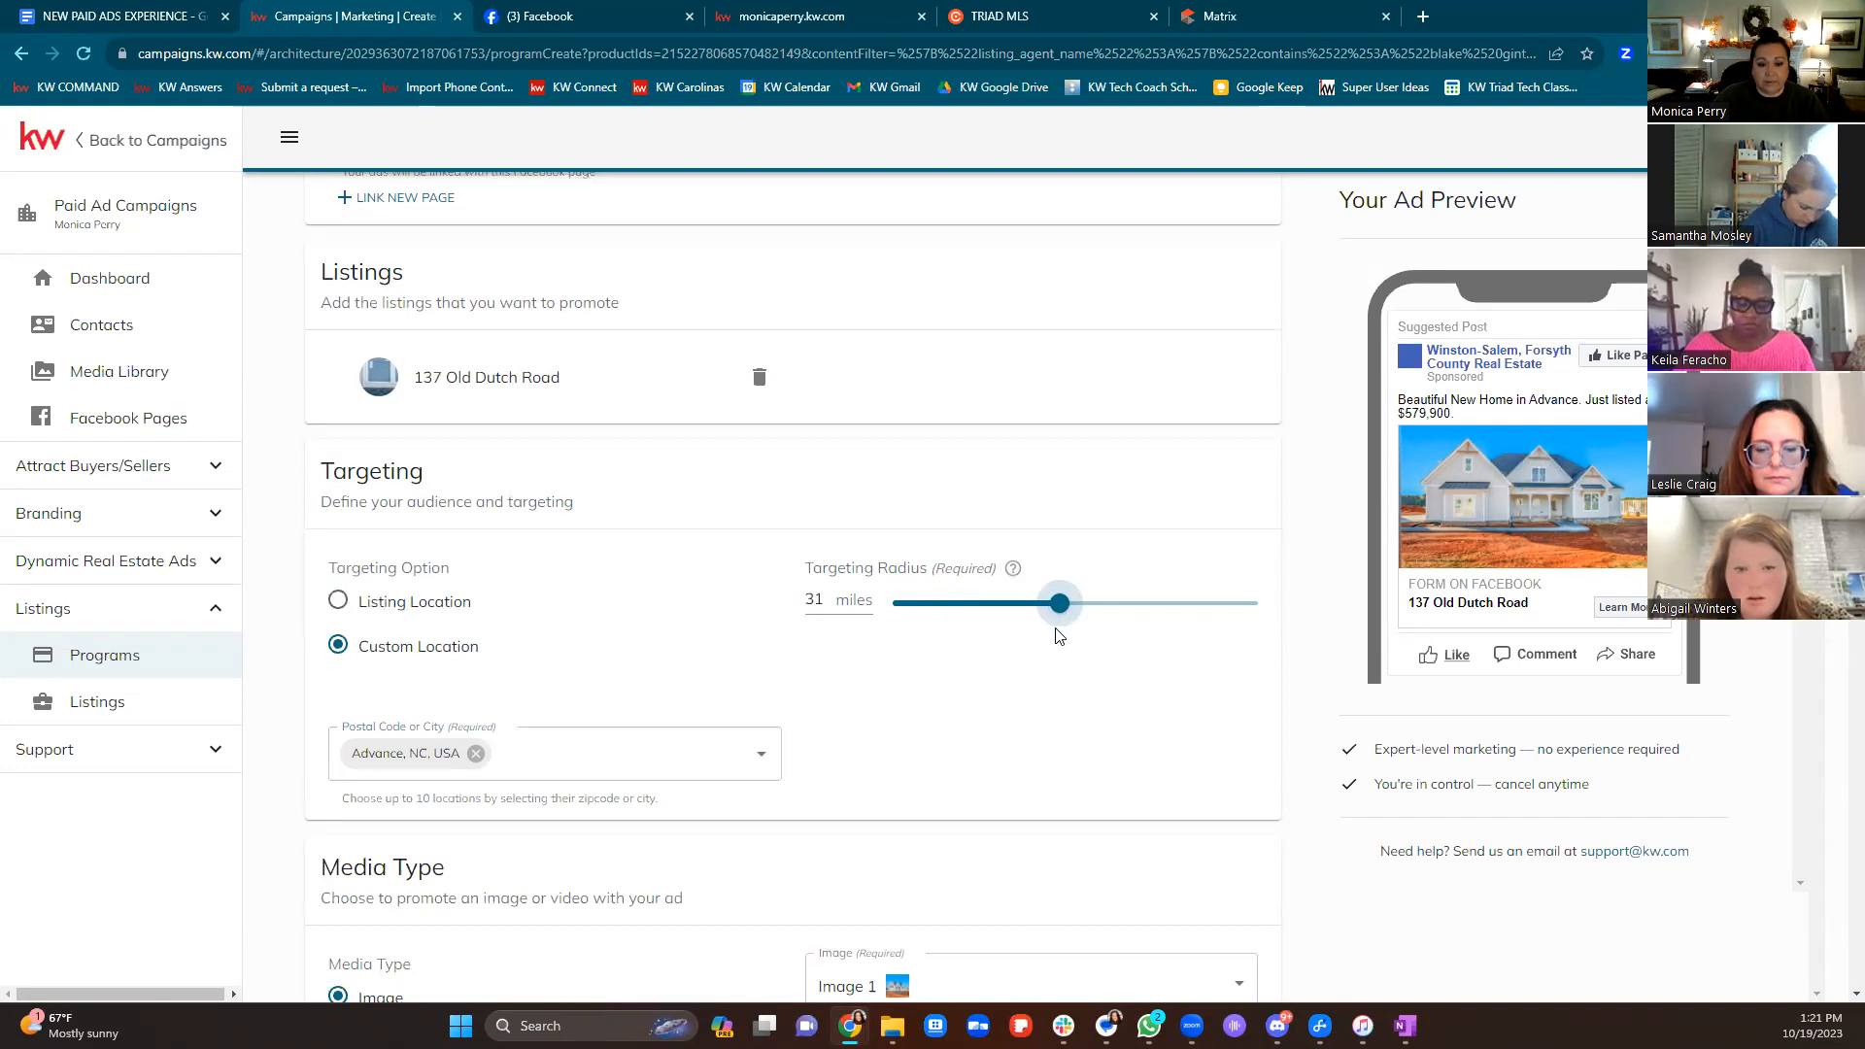
Add New York, NY, USA as a second location, then remove it again
{"action": "left_click", "coordinate": [581, 748]}
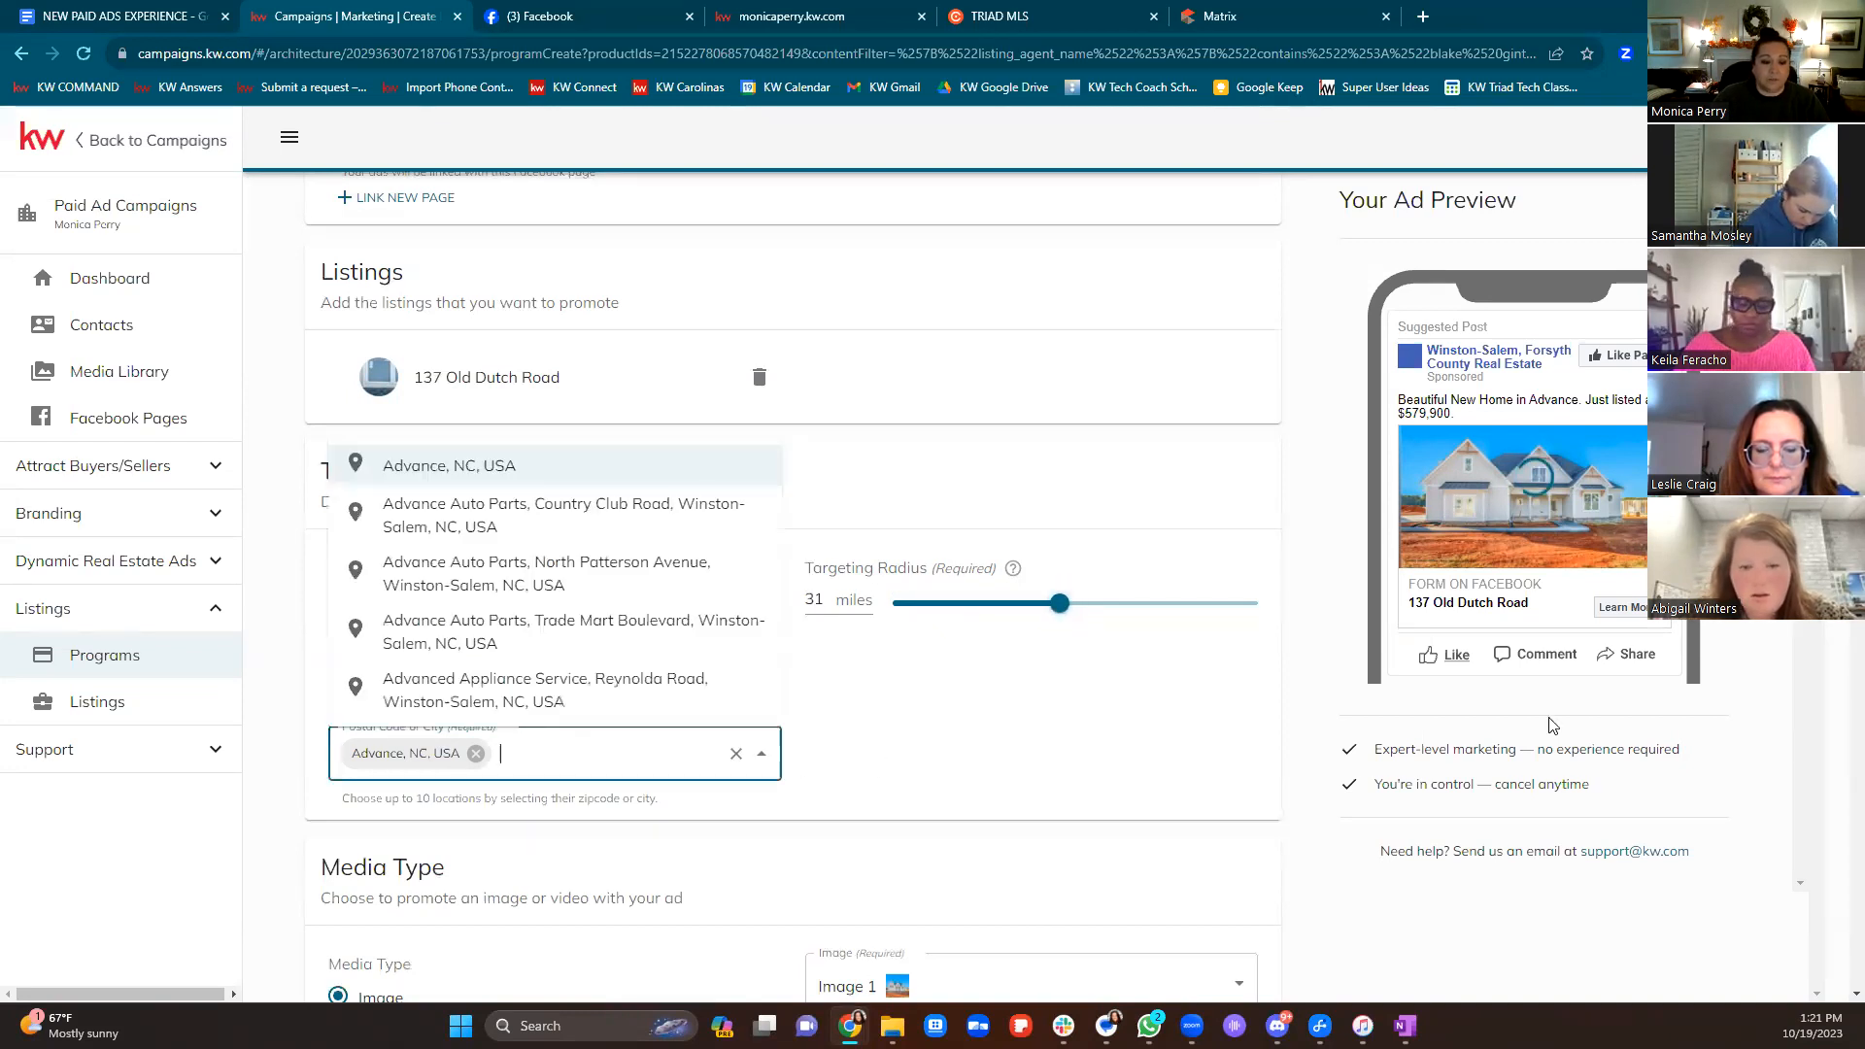
{"action": "type", "text": "New "}
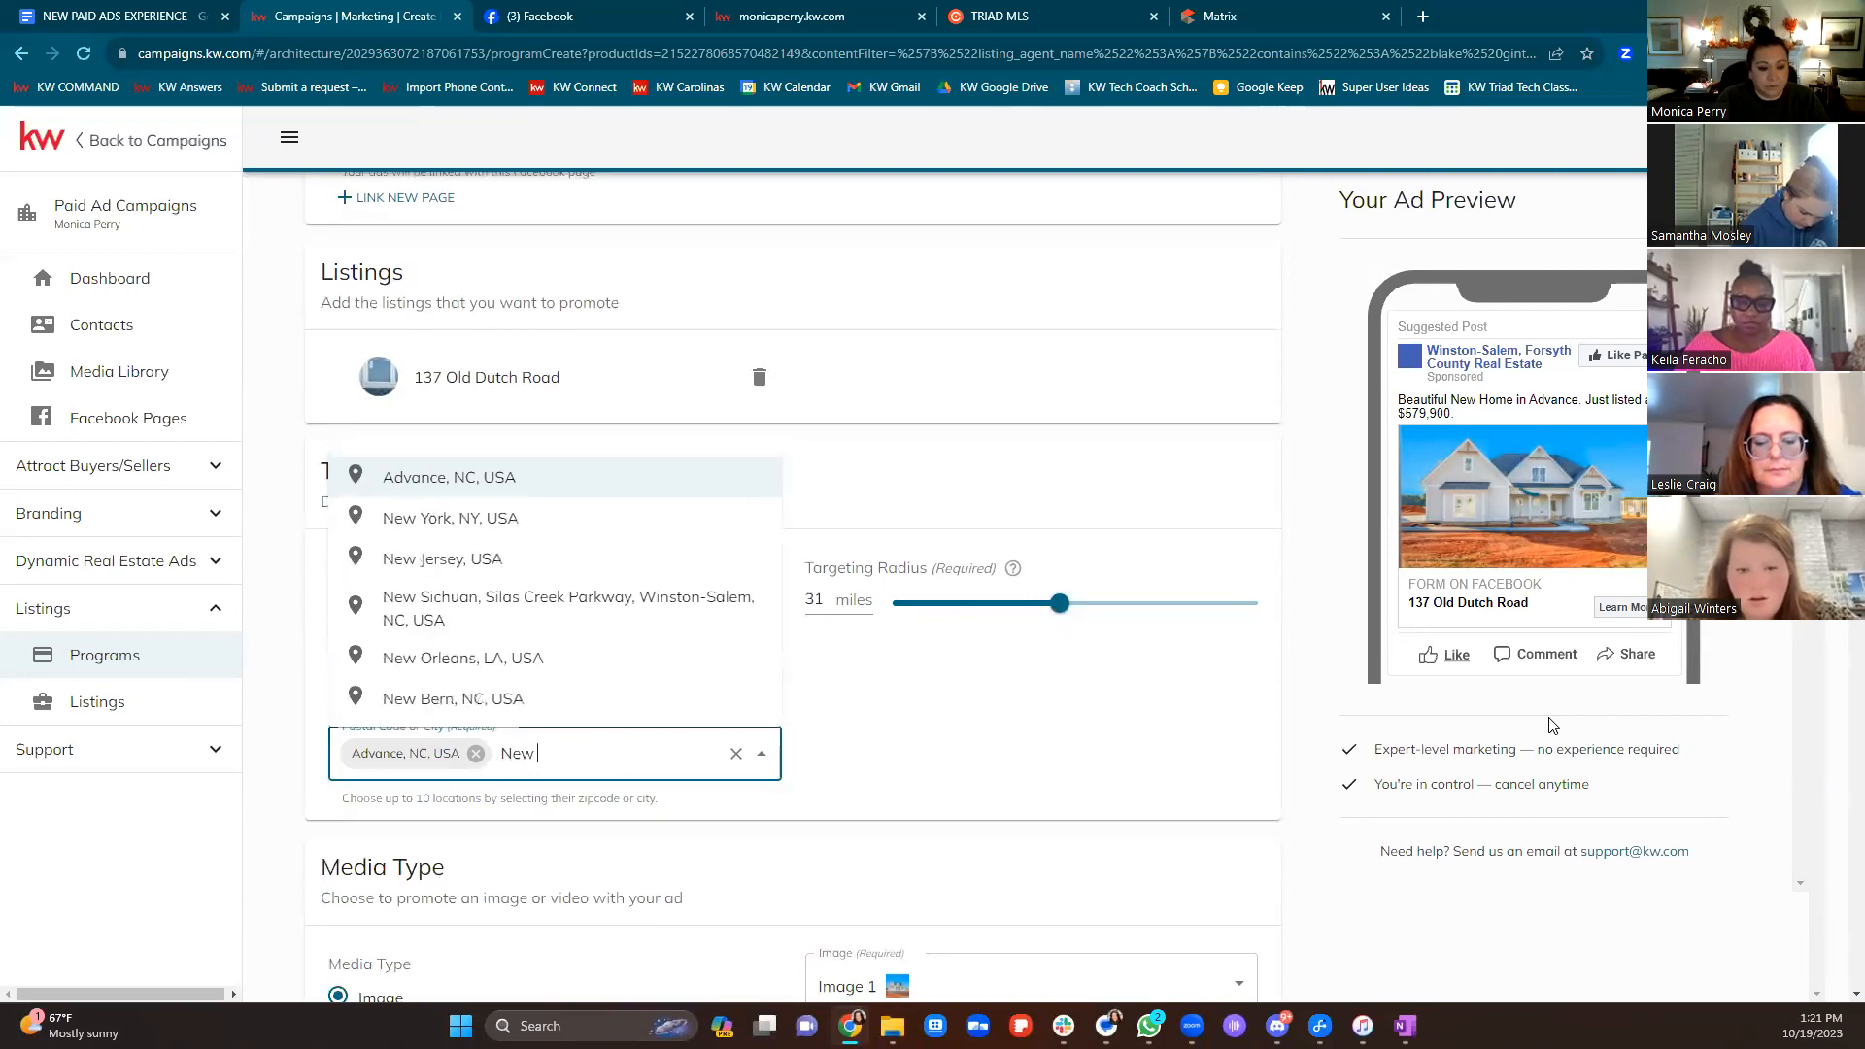
{"action": "type", "text": "York"}
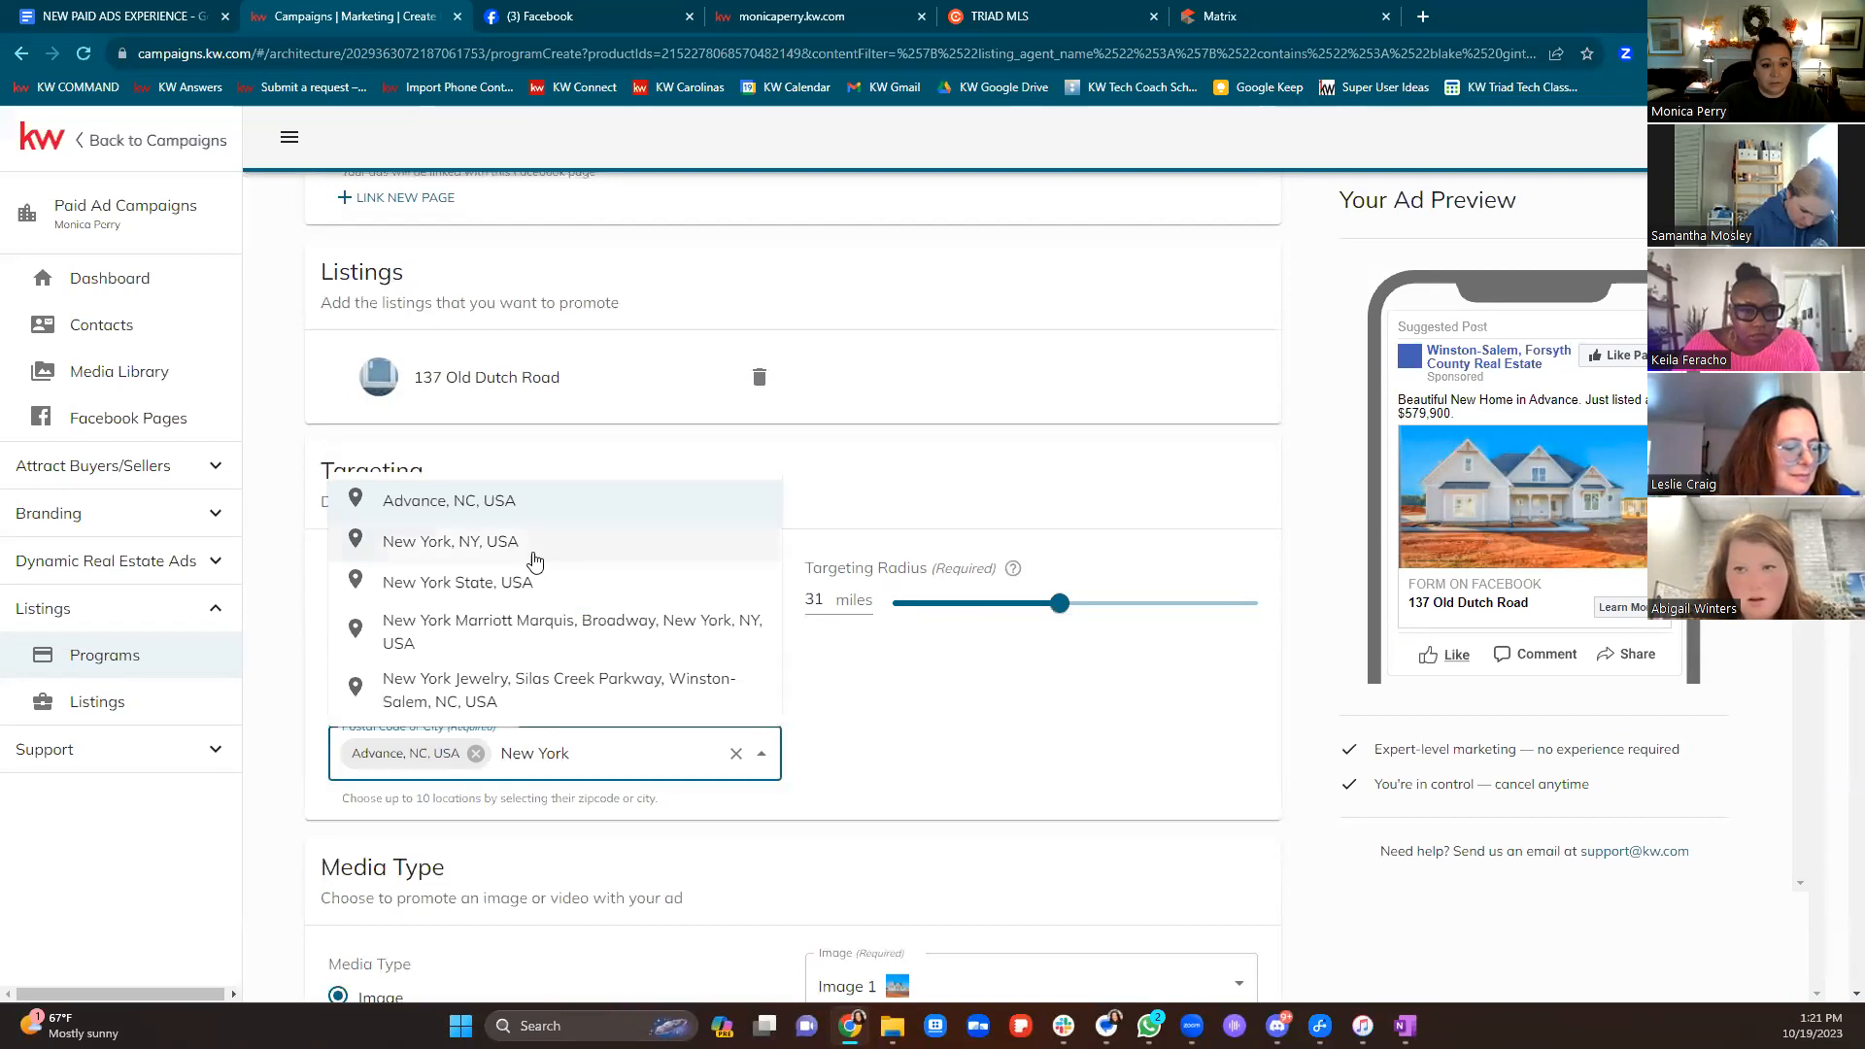
{"action": "key", "text": "Return"}
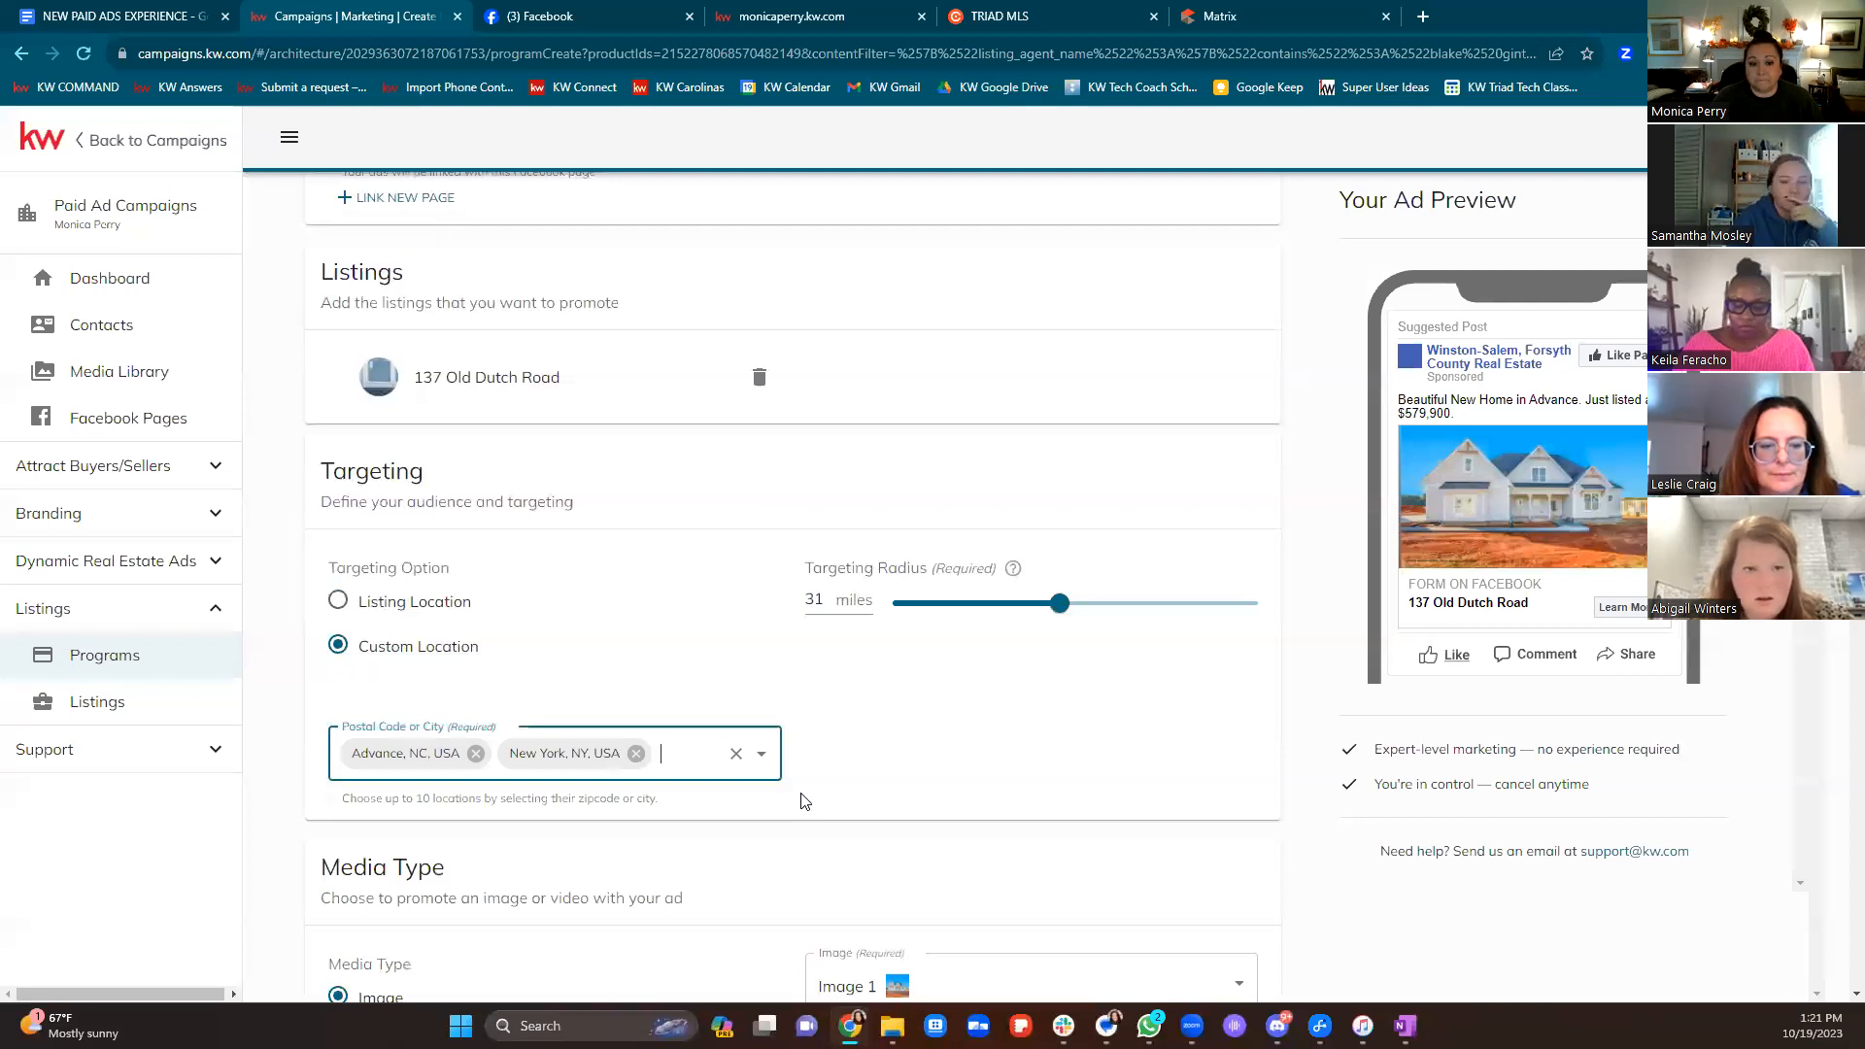
{"action": "left_click", "coordinate": [636, 753]}
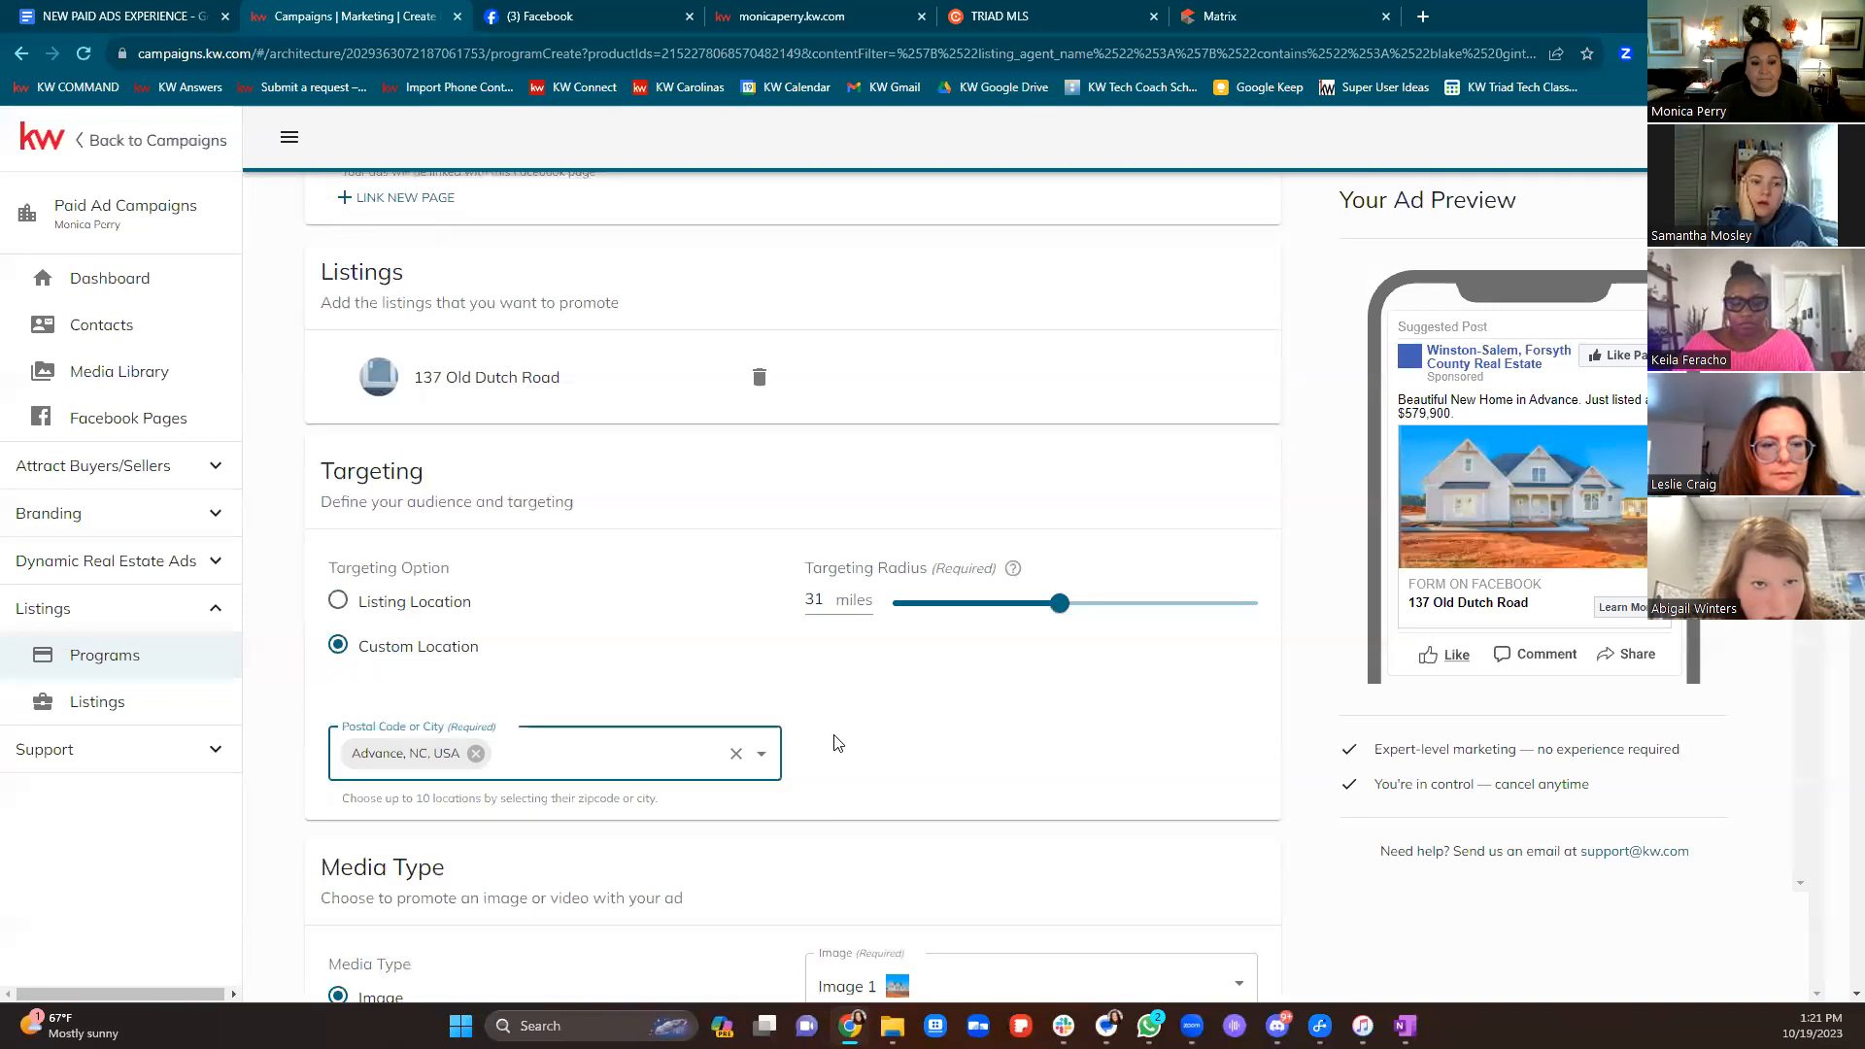
Switch targeting back to Listing Location and drag the radius down from 30 miles toward 22
{"action": "scroll", "coordinate": [858, 733], "scroll_direction": "down", "scroll_amount": 3}
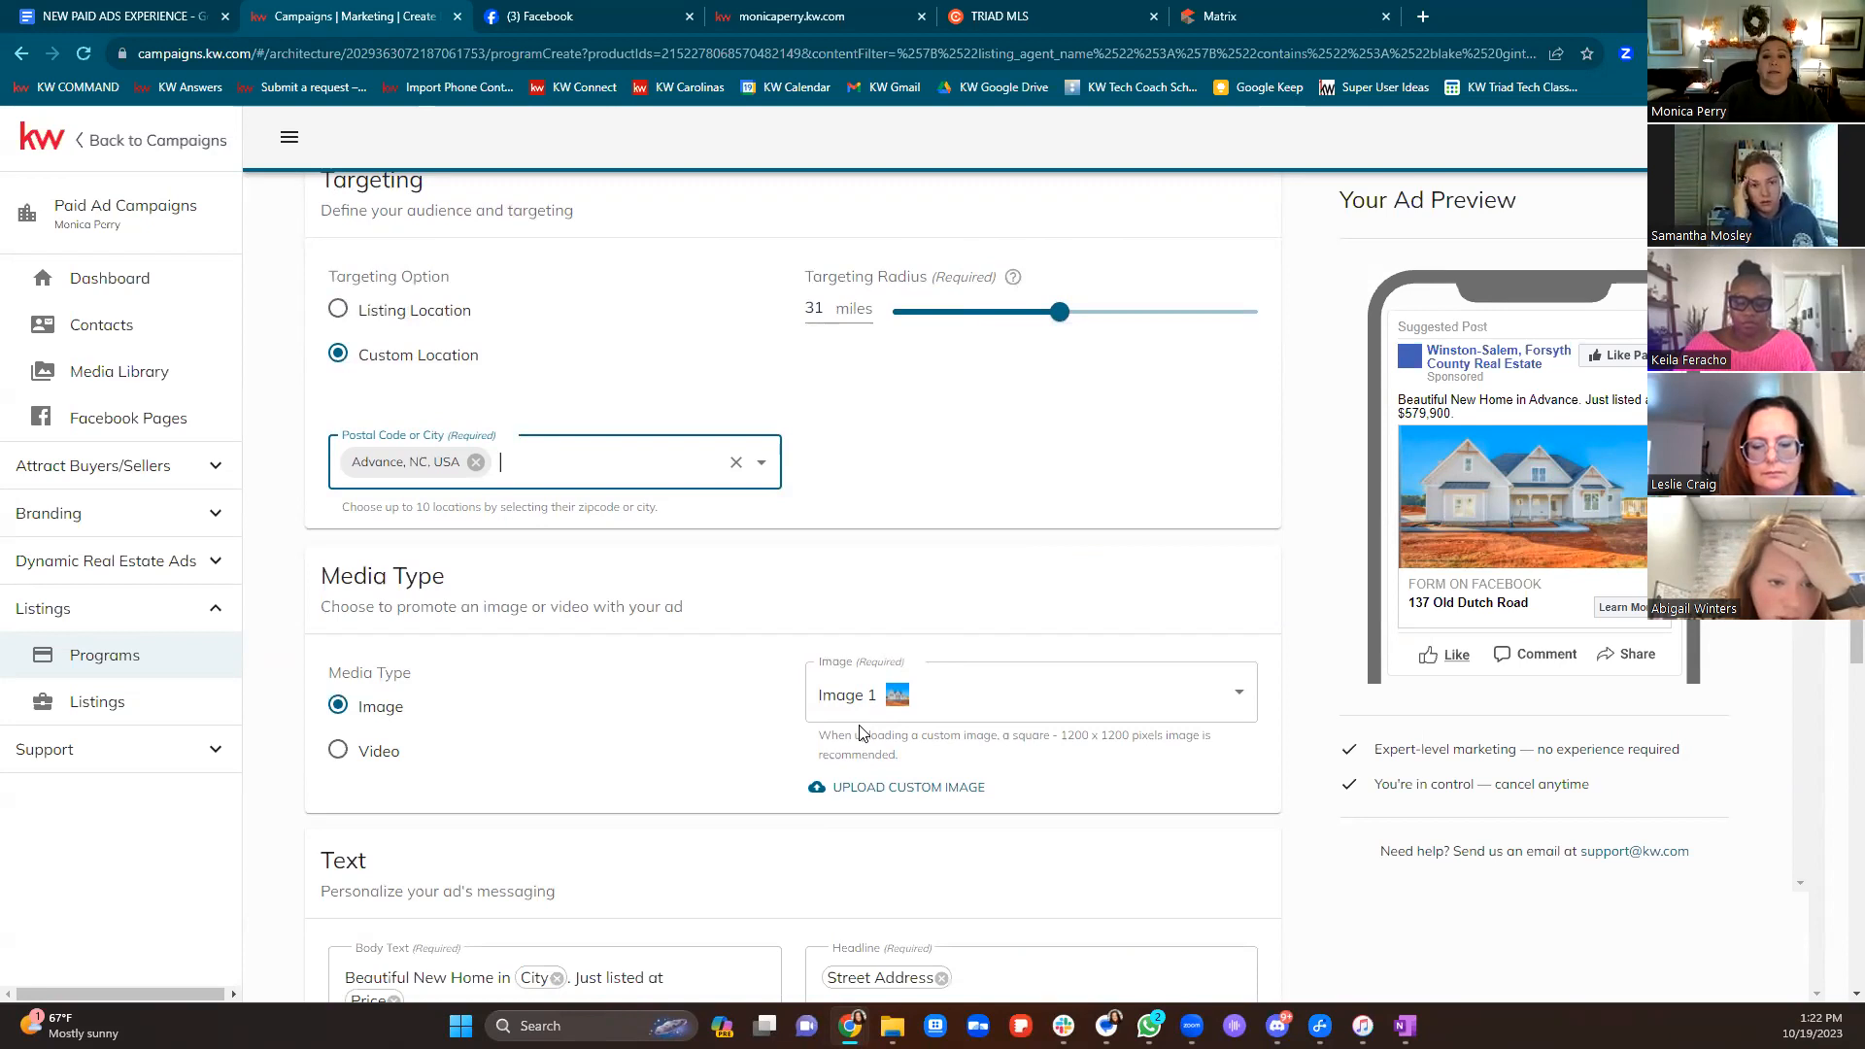
{"action": "left_click", "coordinate": [1050, 312]}
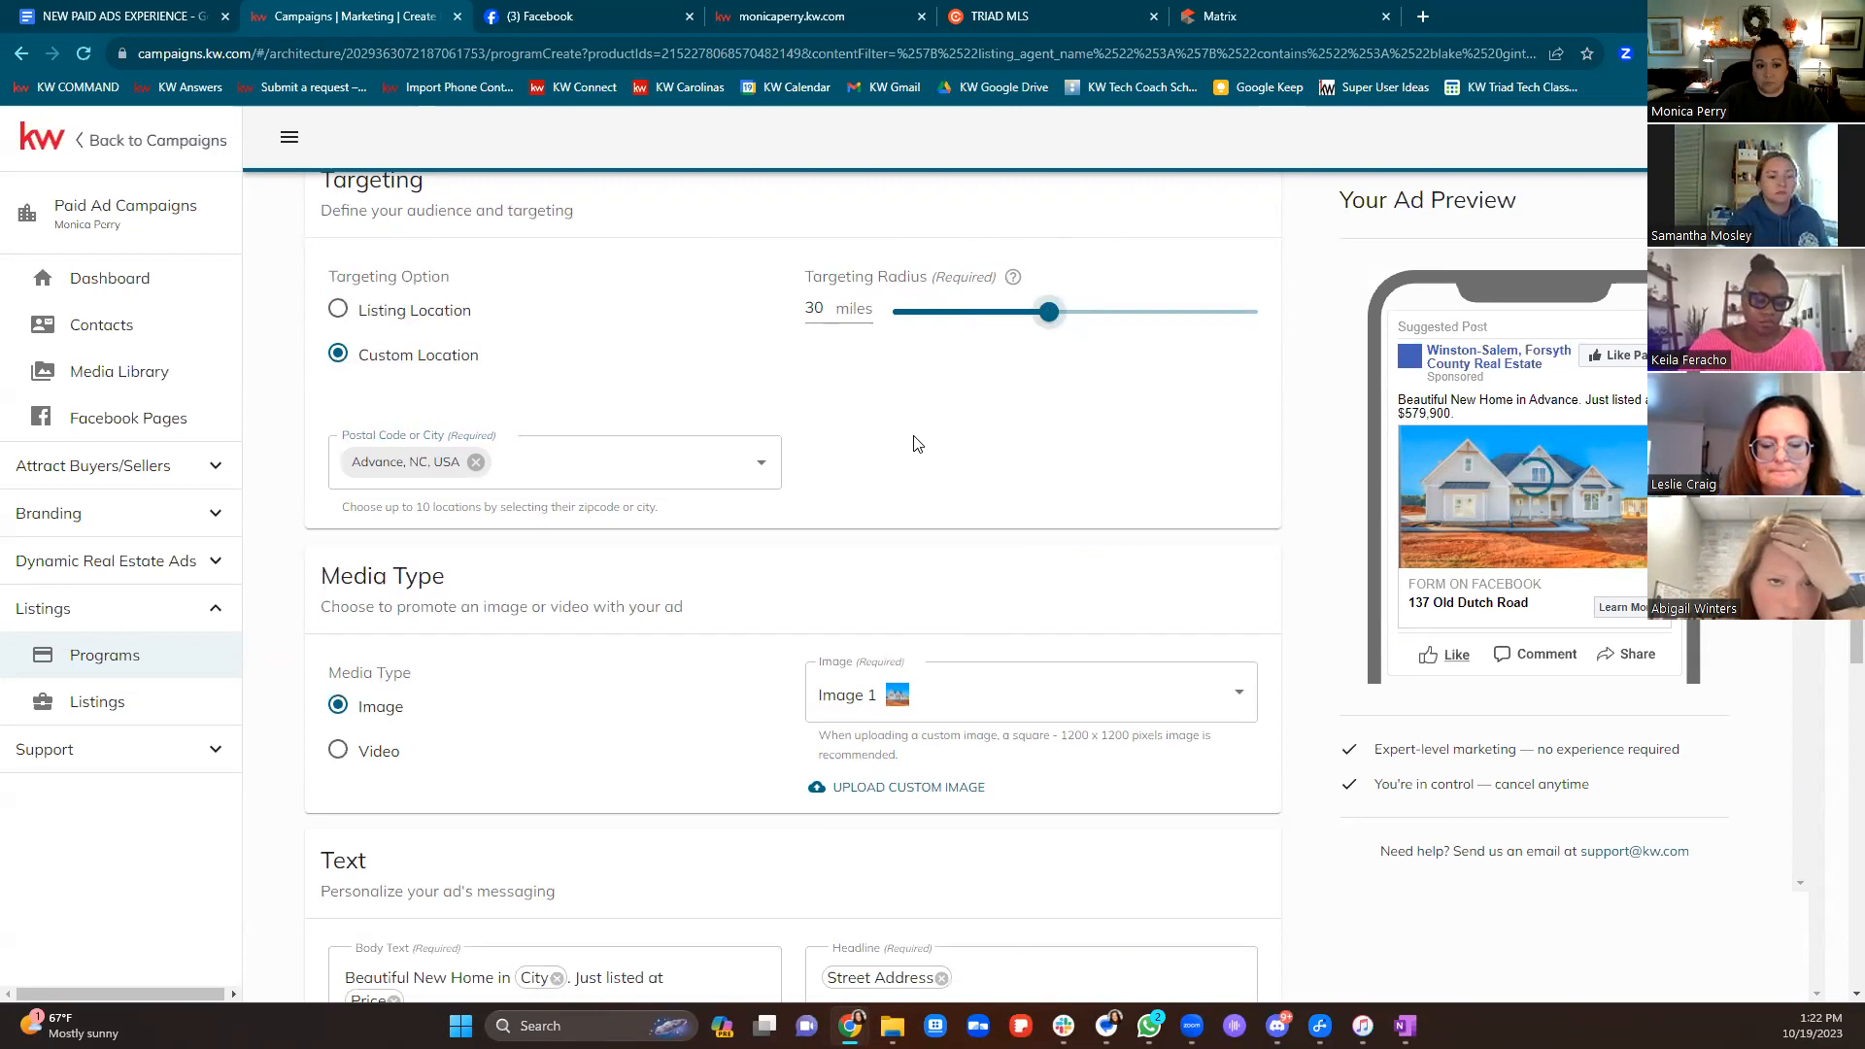
{"action": "scroll", "coordinate": [931, 466], "scroll_direction": "up", "scroll_amount": 1}
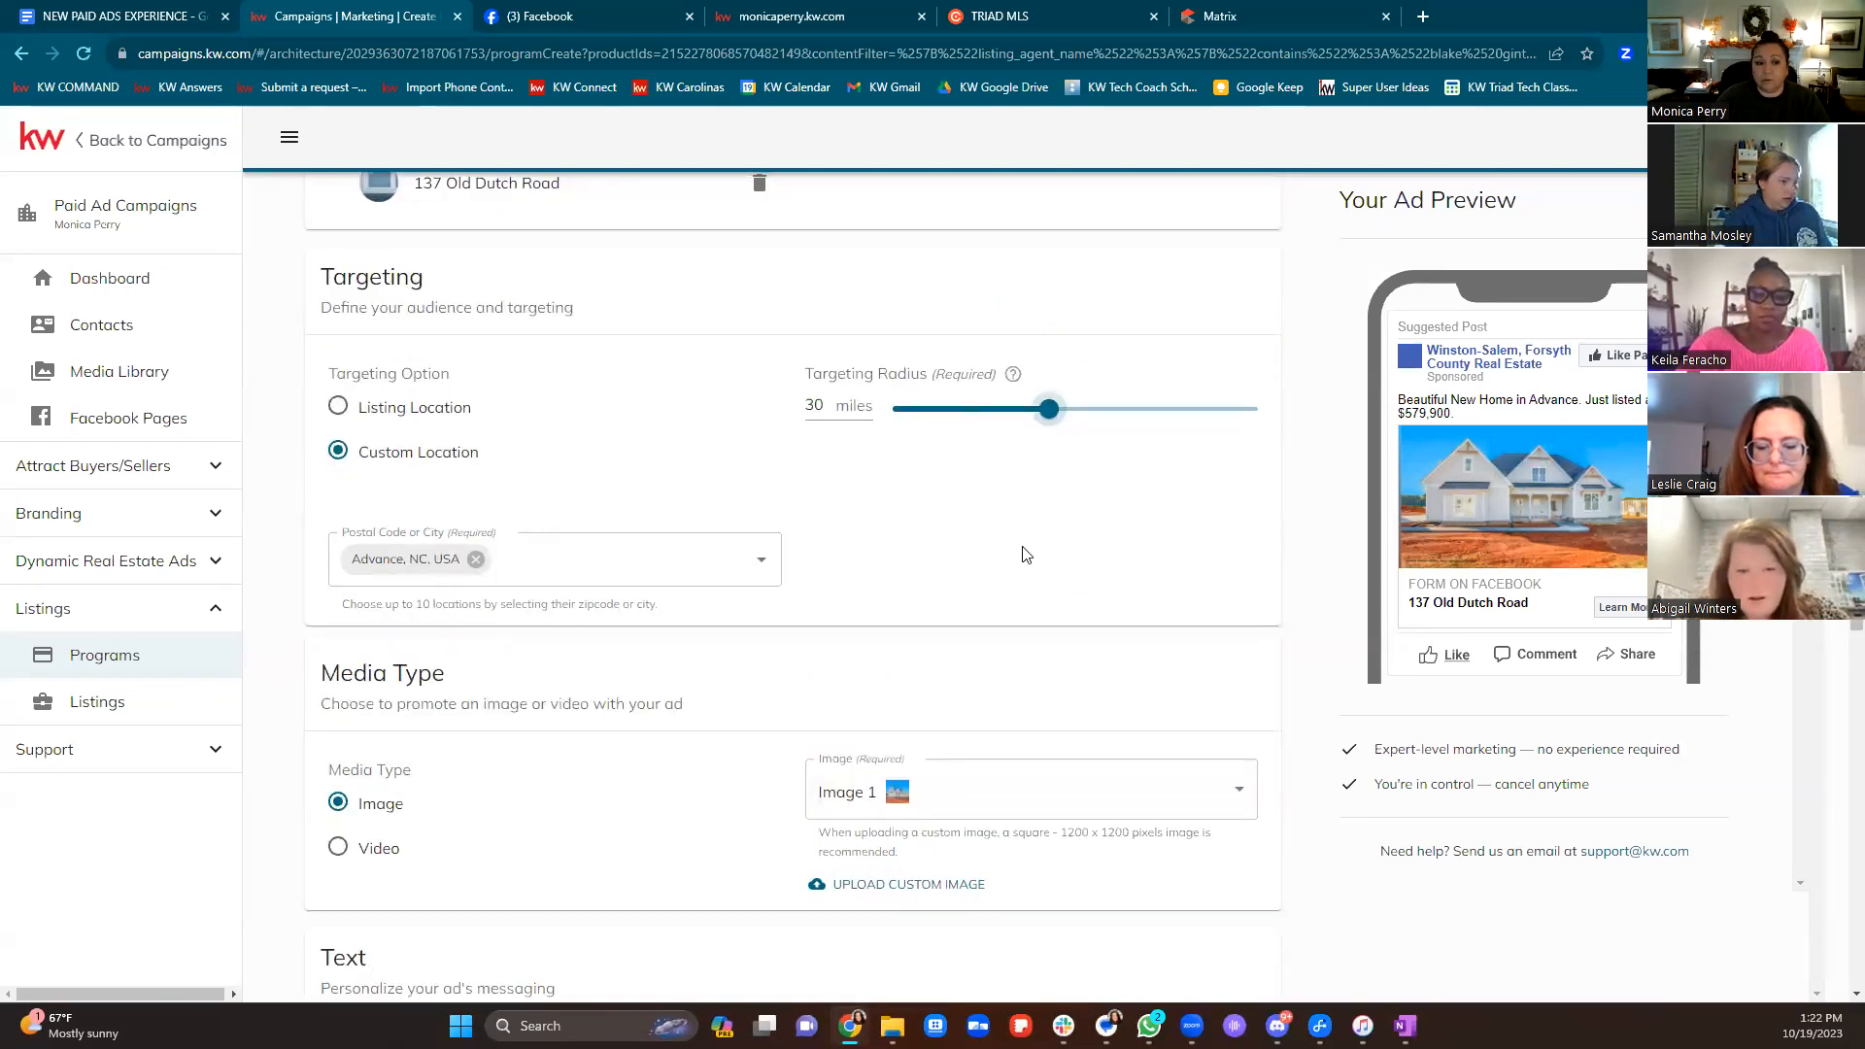
{"action": "left_click", "coordinate": [342, 408]}
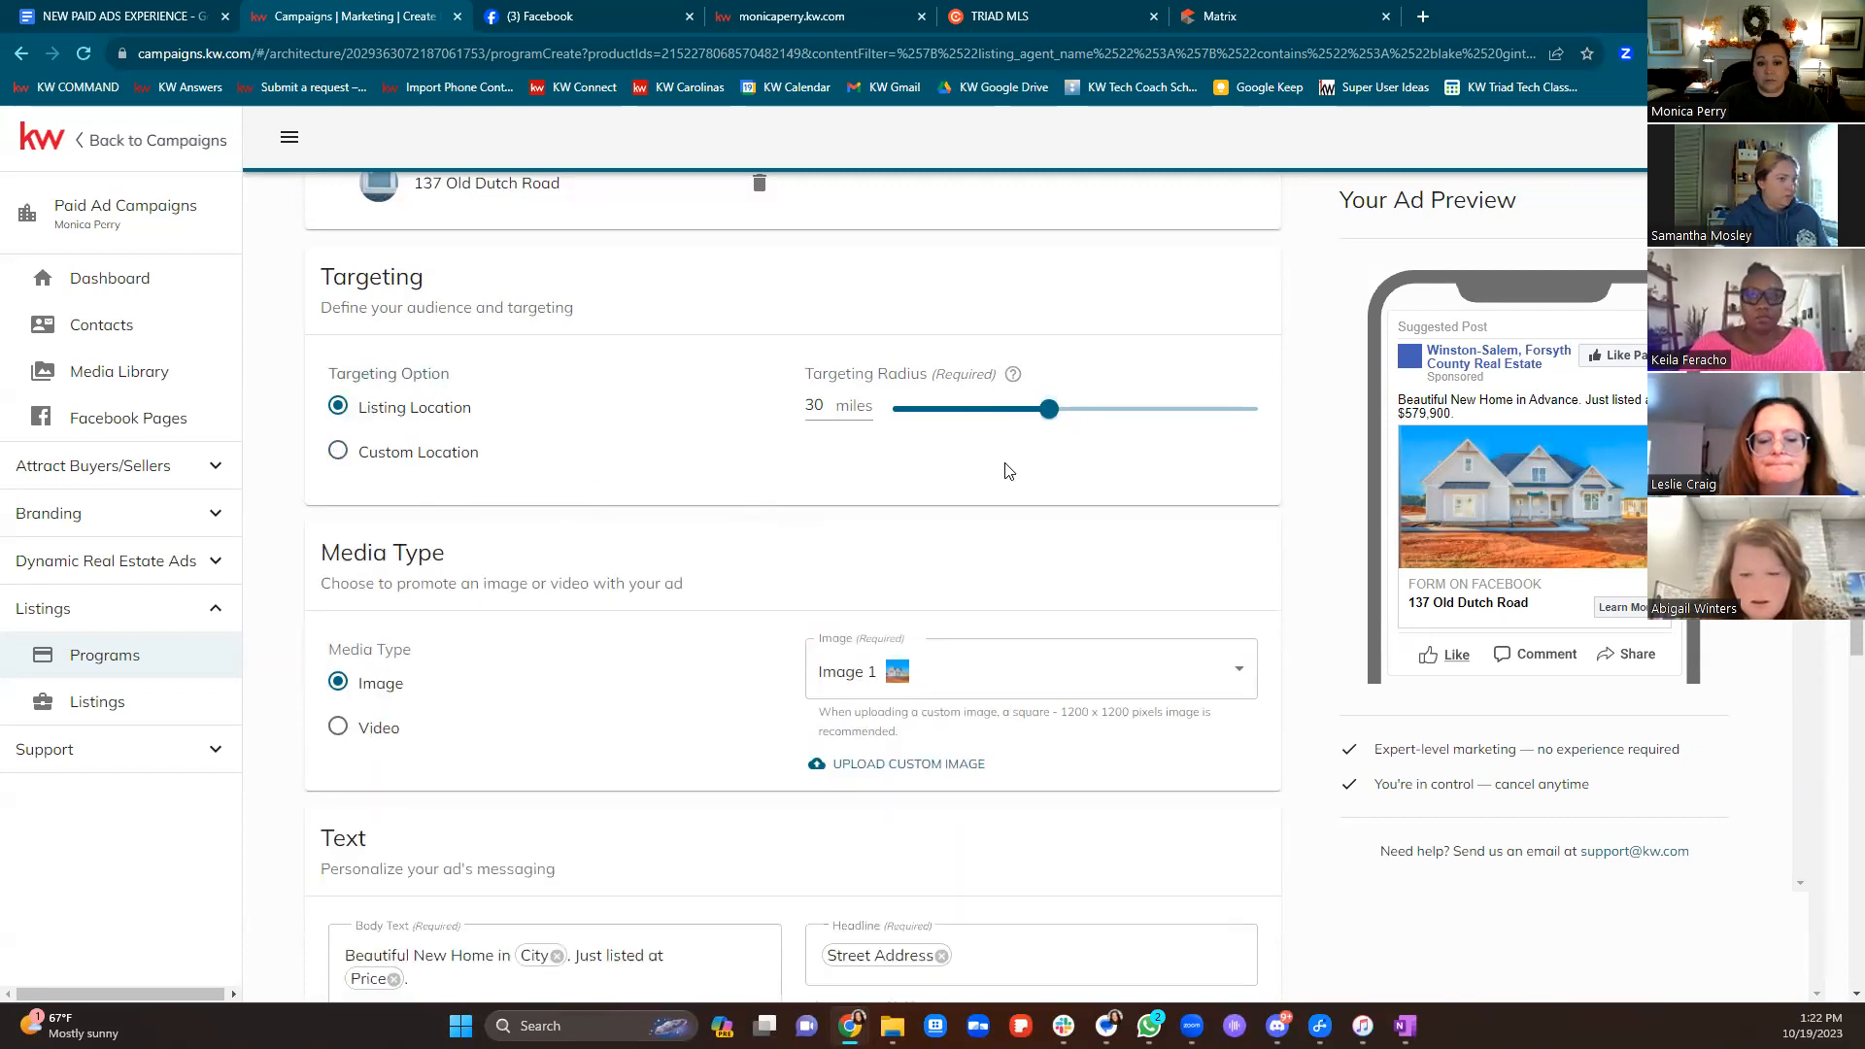
{"action": "left_click_drag", "start_coordinate": [1049, 409], "coordinate": [1299, 440]}
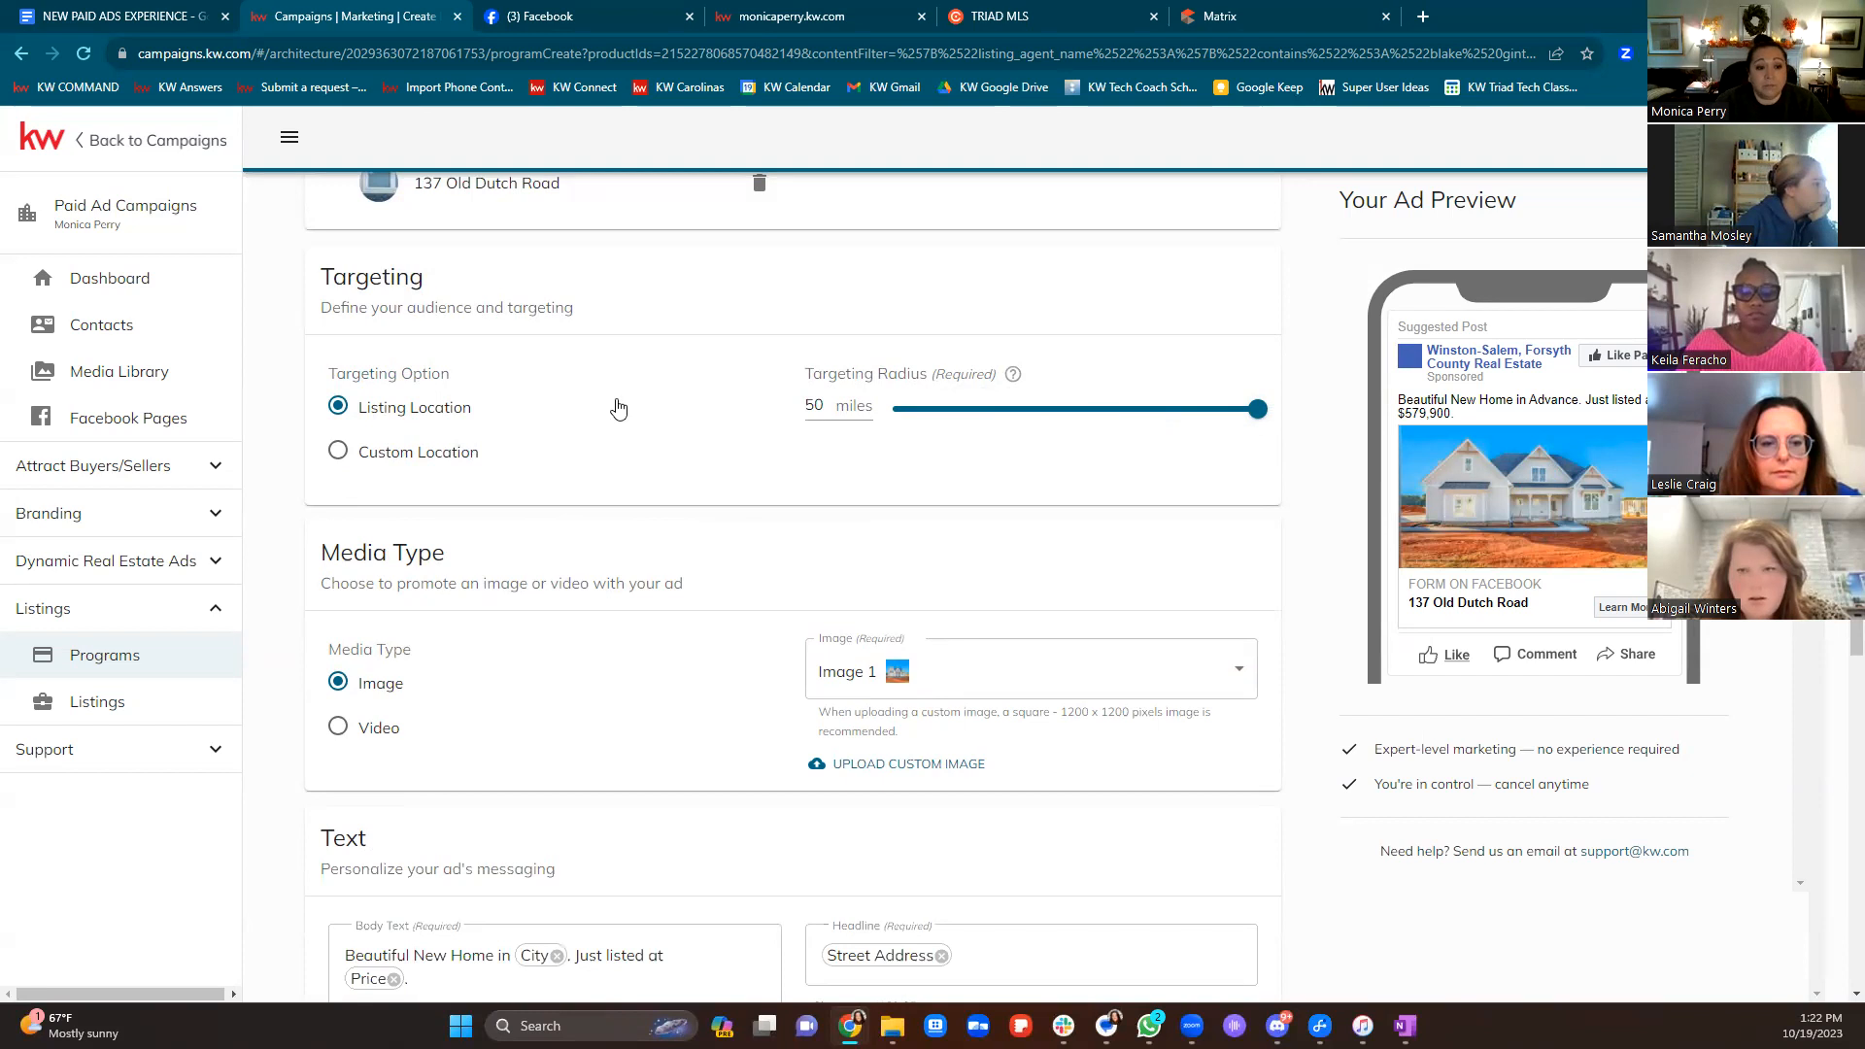
Try Video media, noting its 90 MB limit, then return to Image and keep Image 1
{"action": "scroll", "coordinate": [802, 636], "scroll_direction": "down", "scroll_amount": 2}
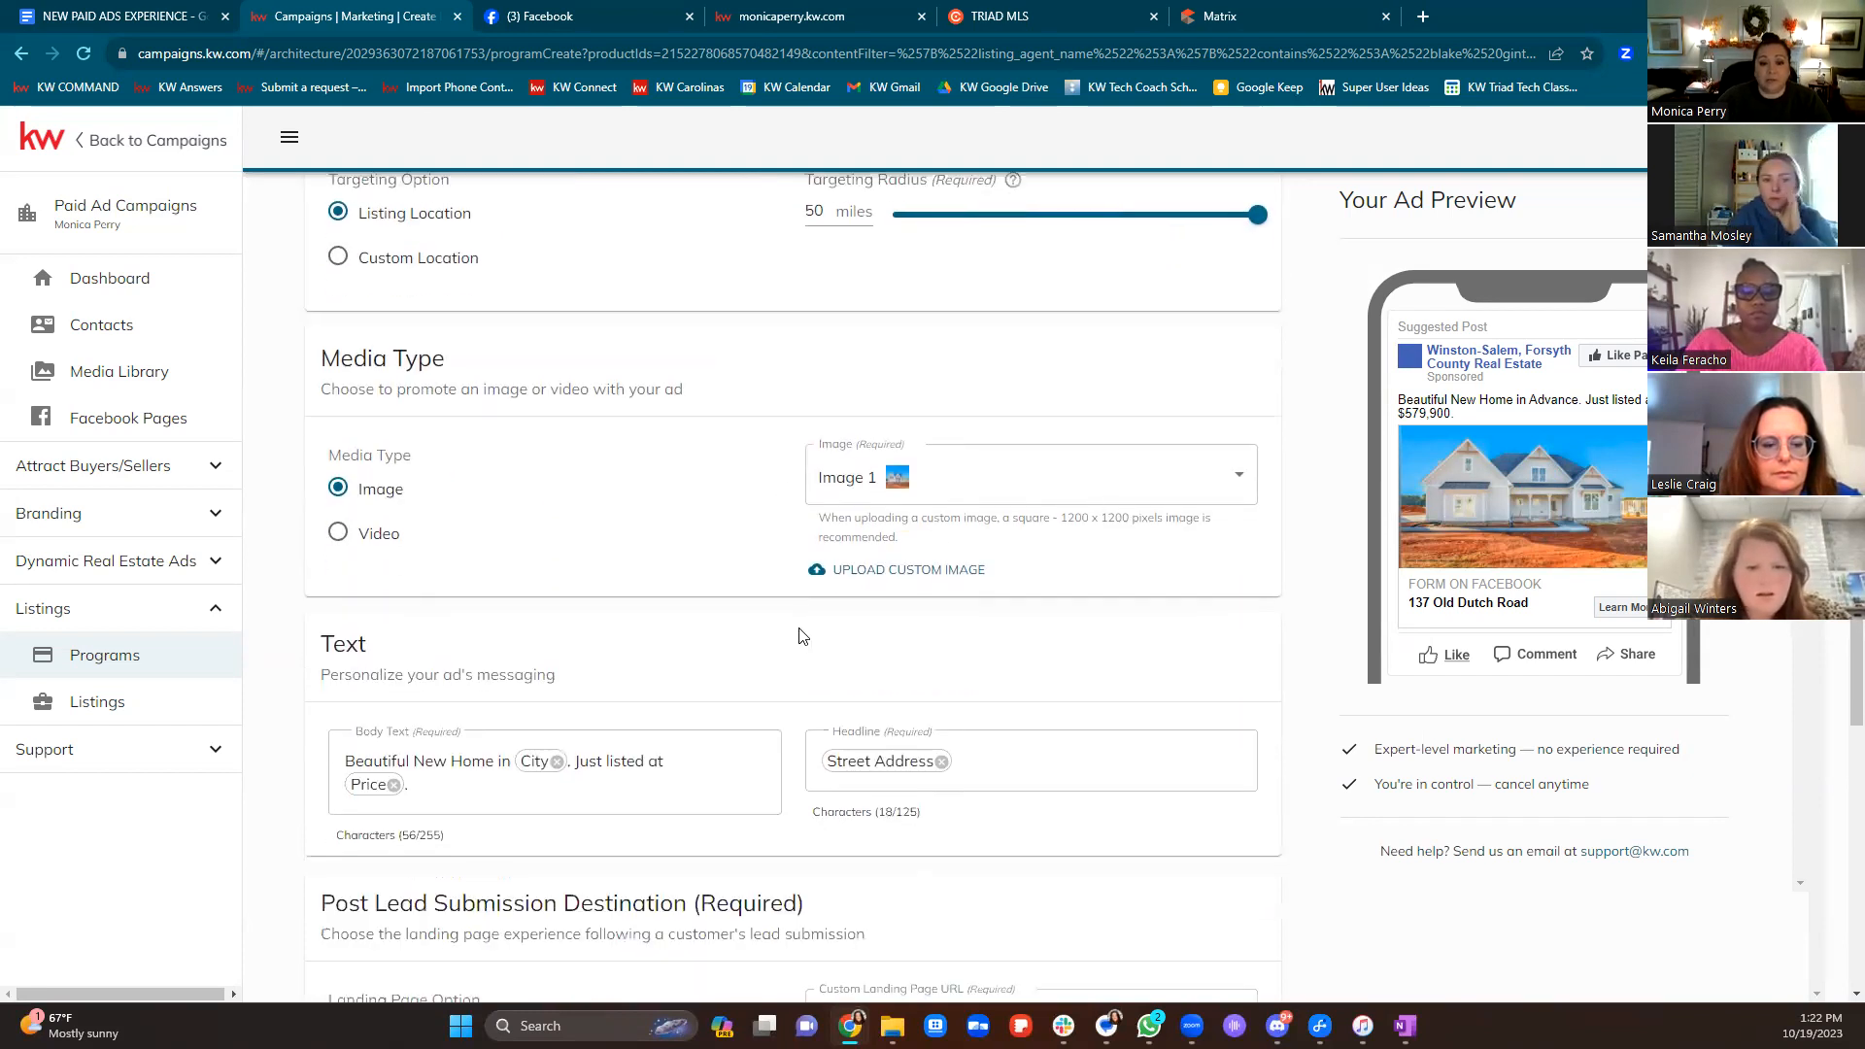
{"action": "left_click", "coordinate": [382, 546]}
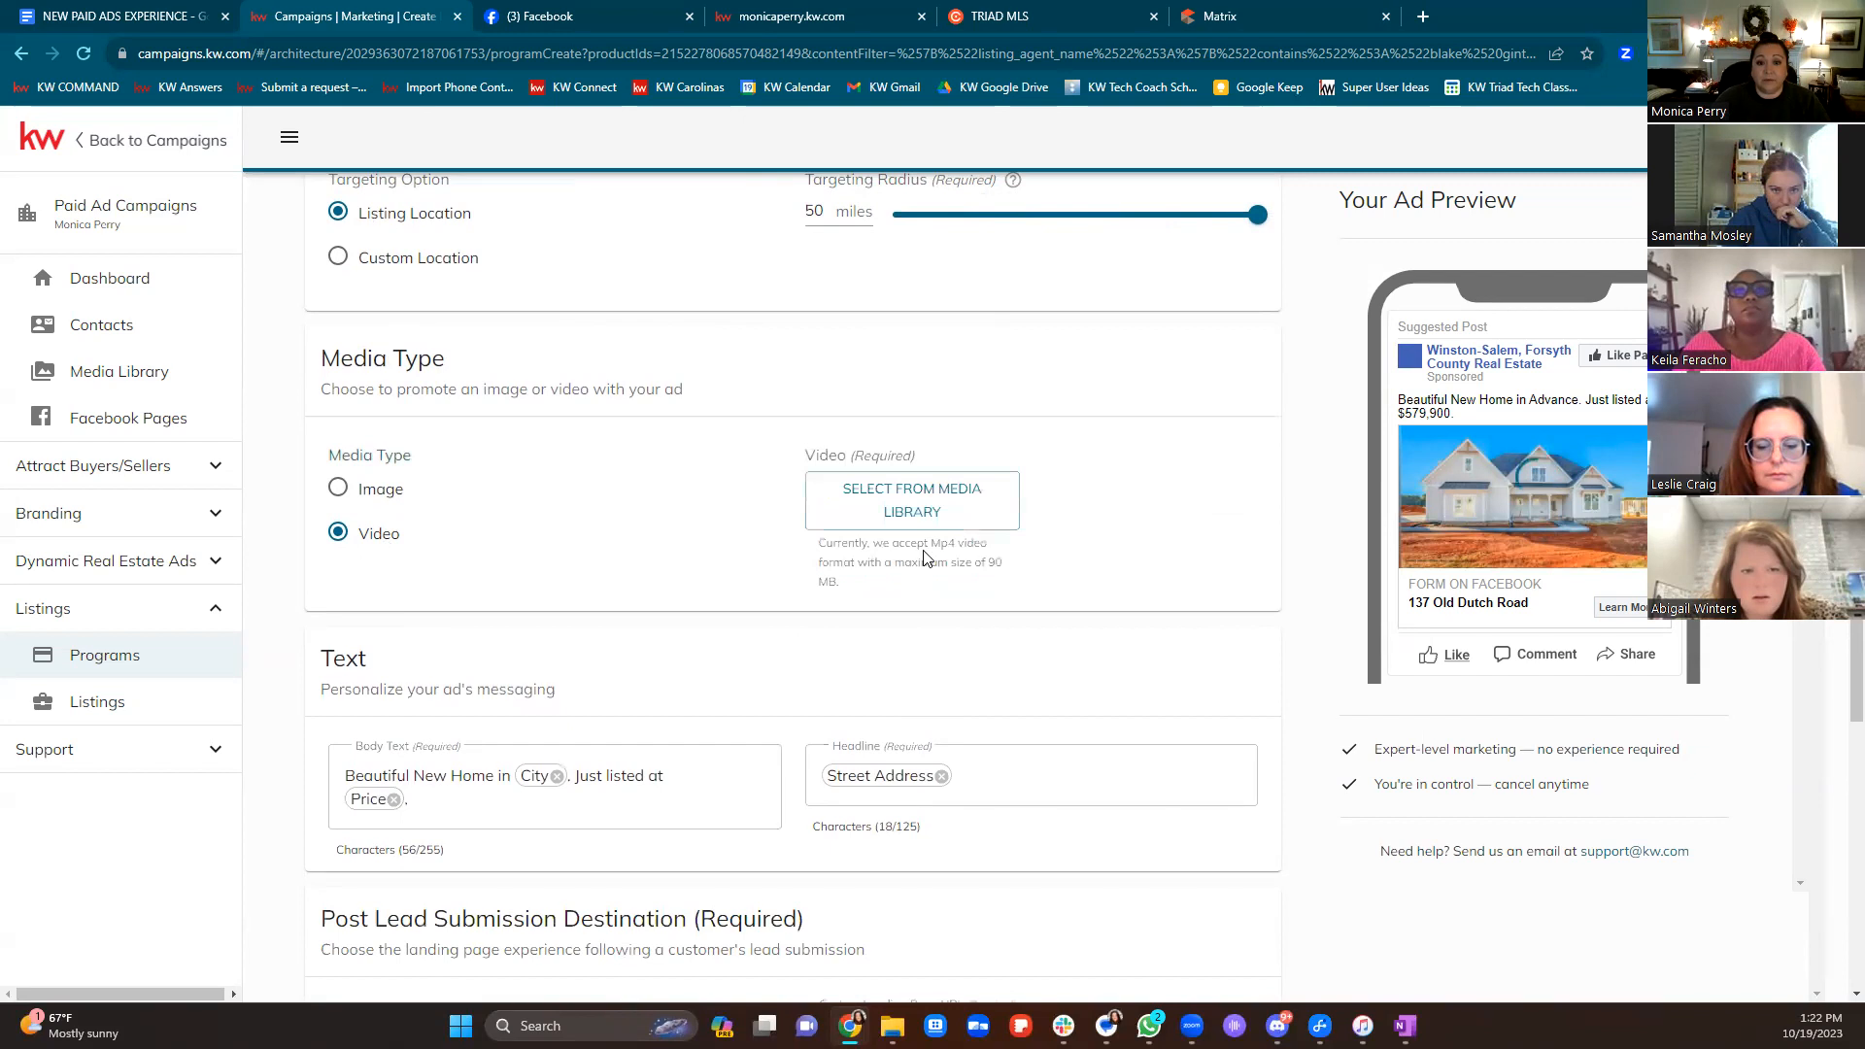
{"action": "left_click_drag", "start_coordinate": [819, 571], "coordinate": [1023, 593]}
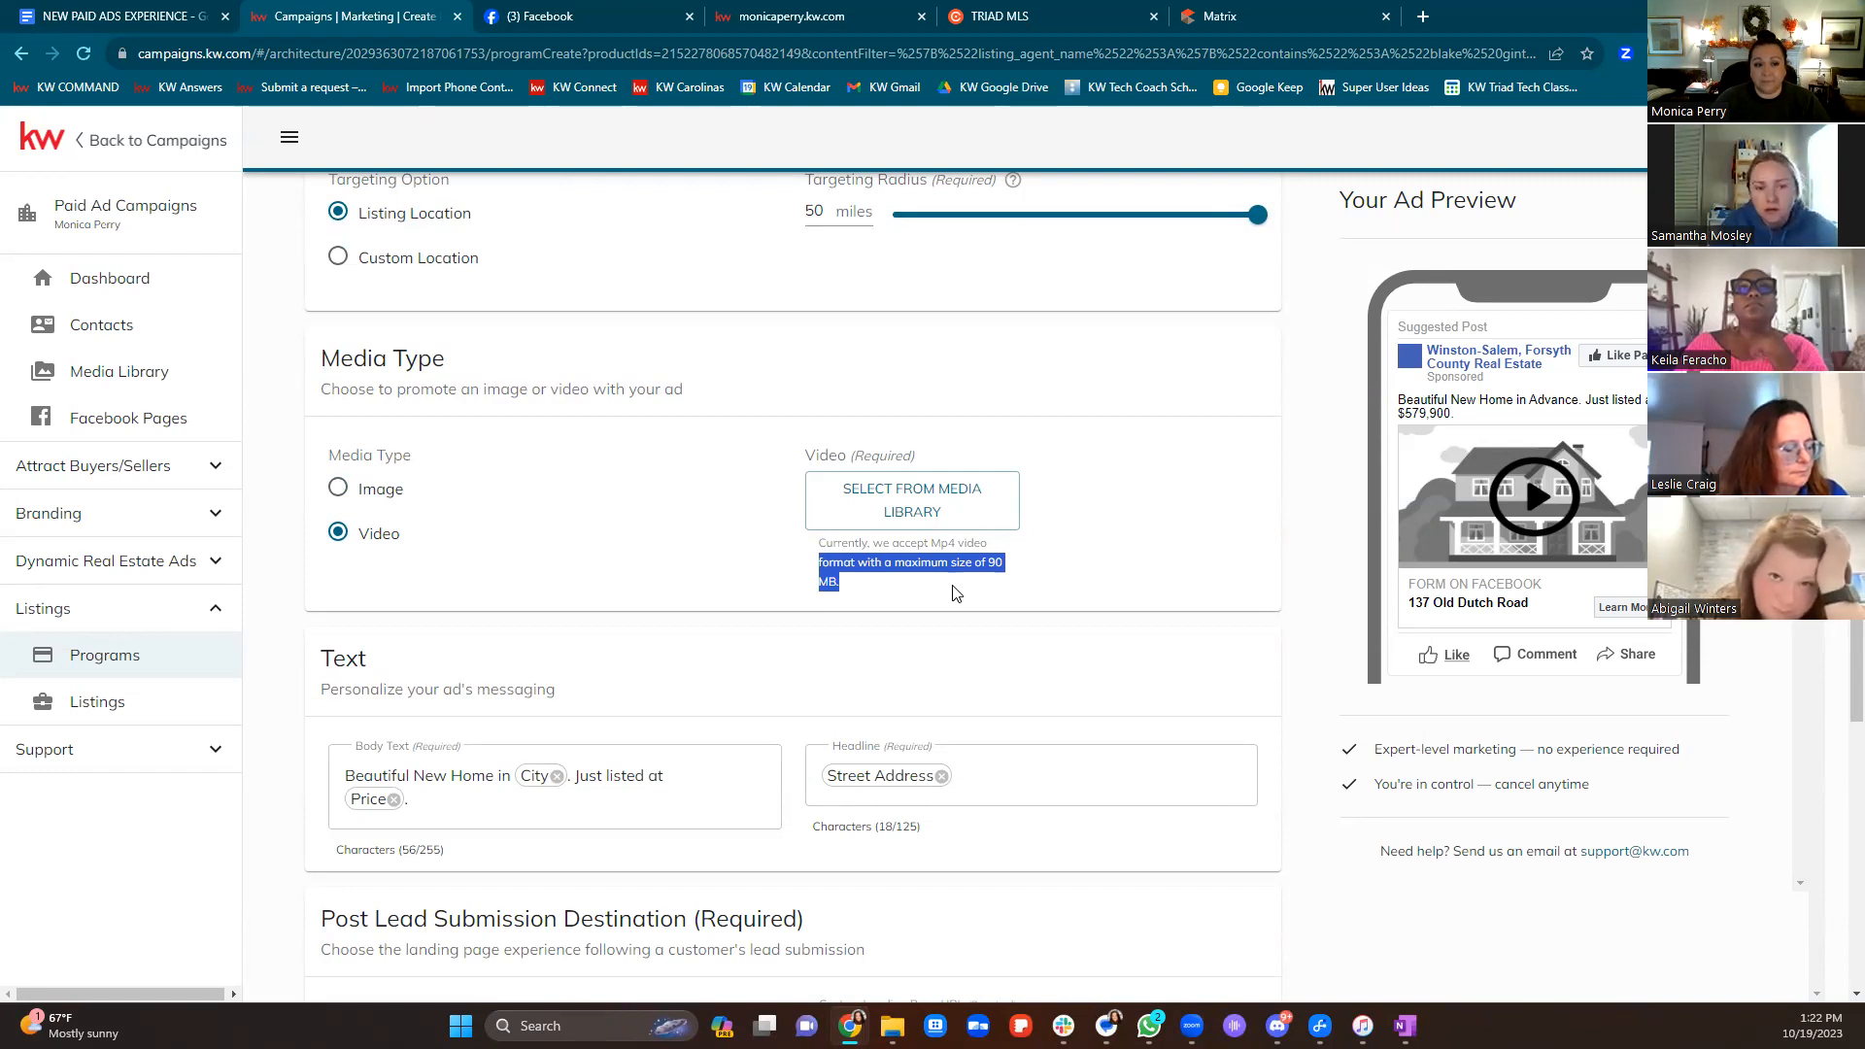
{"action": "left_click", "coordinate": [337, 491]}
{"action": "left_click", "coordinate": [1036, 475]}
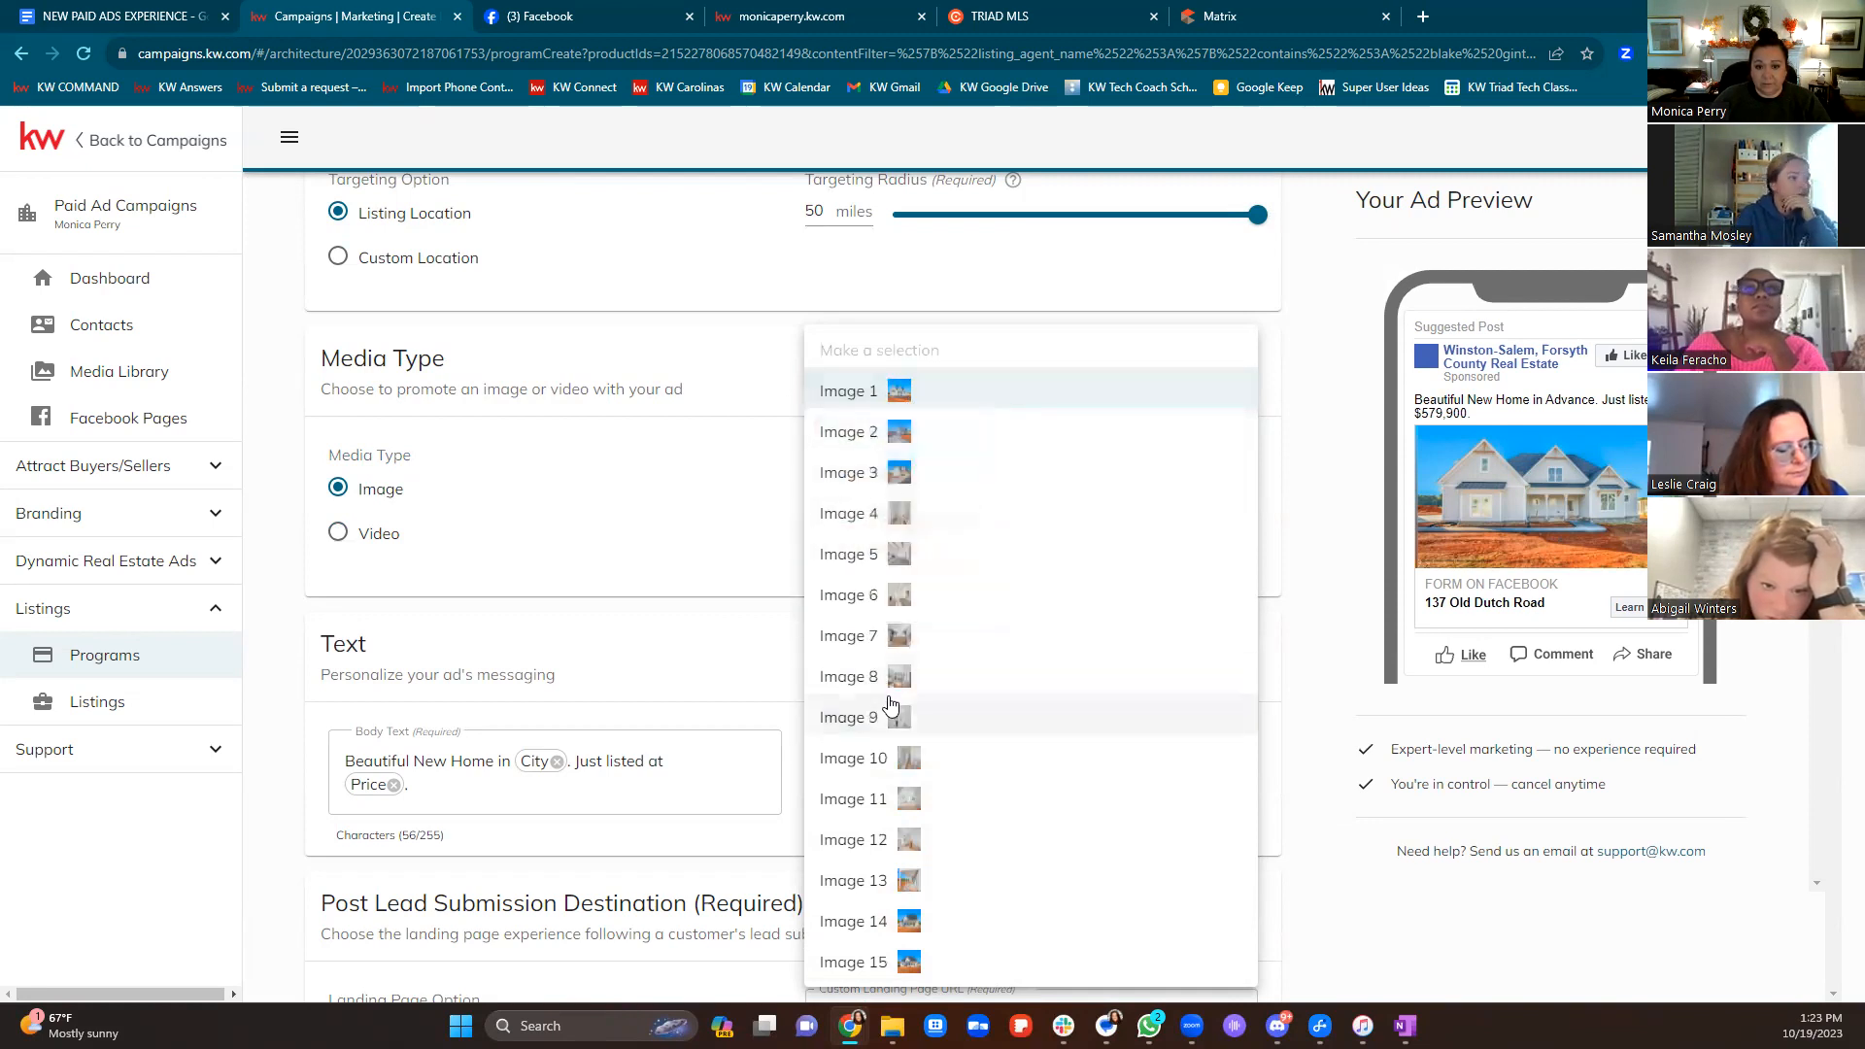
{"action": "left_click", "coordinate": [770, 551]}
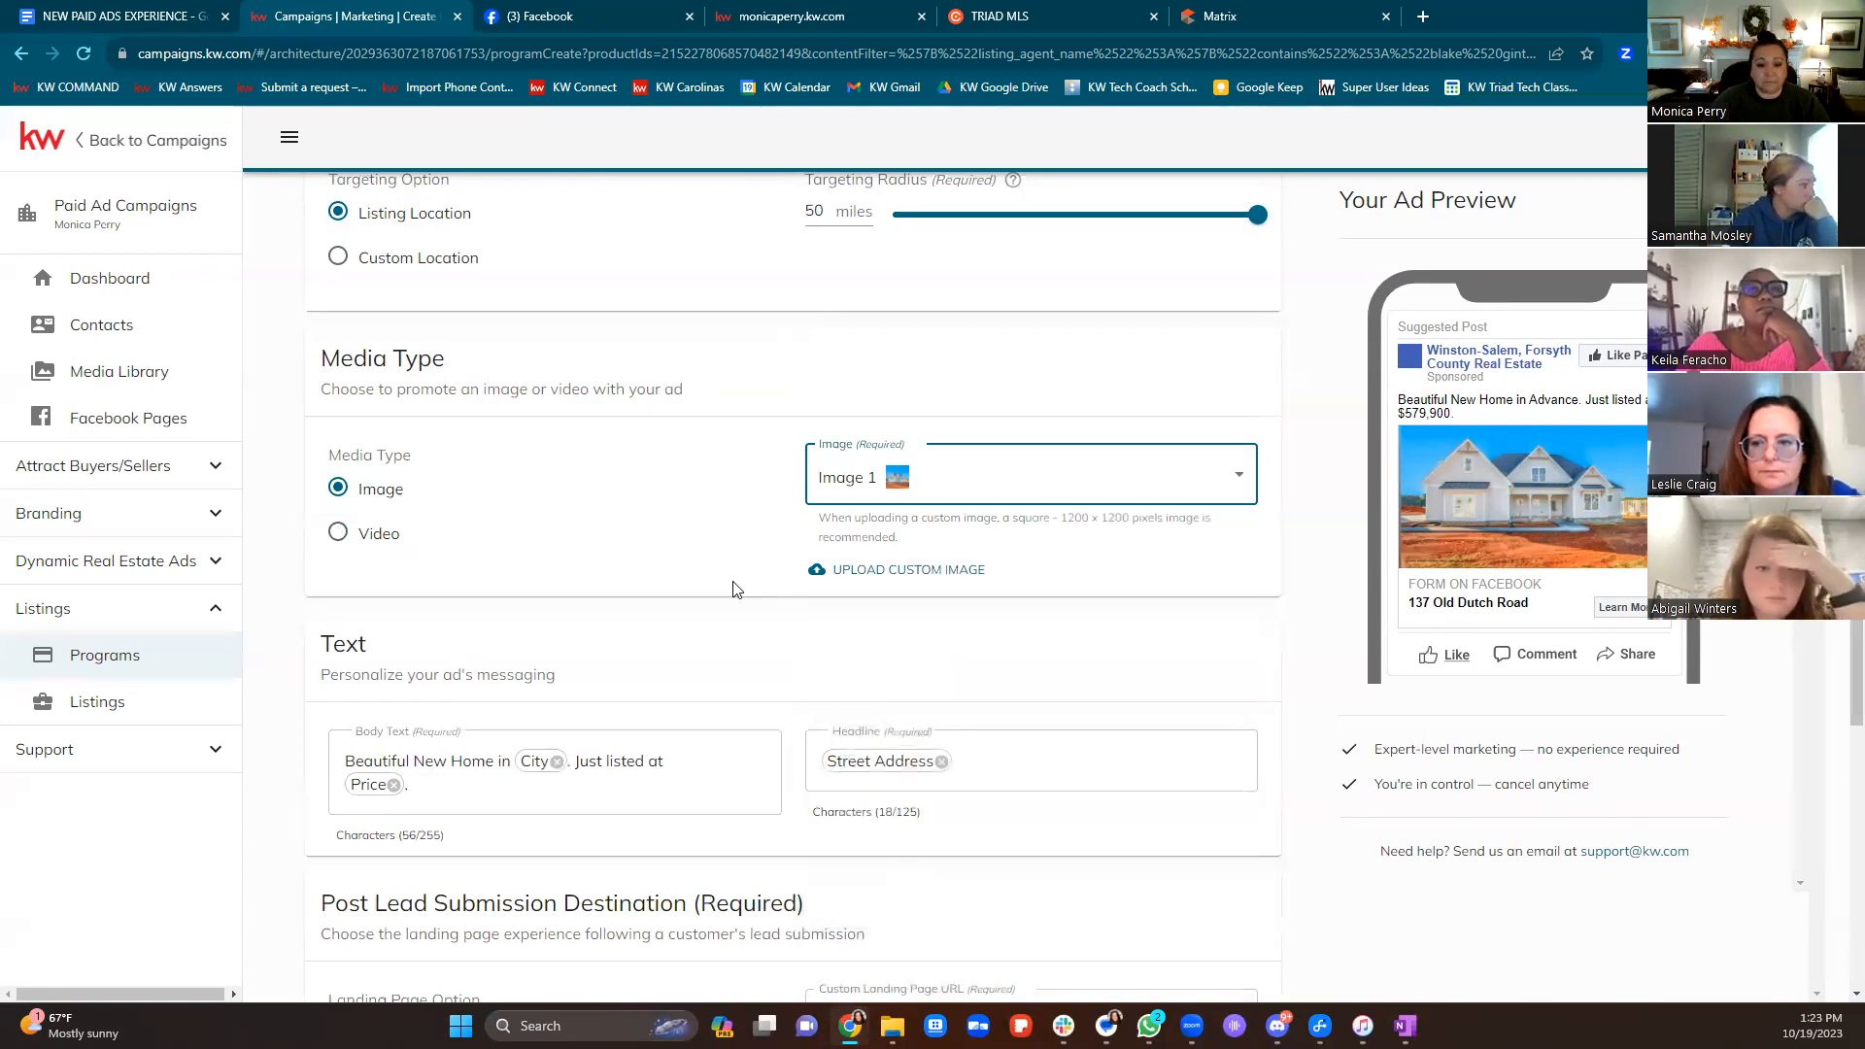
Delete the Price chip and 'Just listed at' so the body reads 'Beautiful New Home in City.'
{"action": "scroll", "coordinate": [918, 633], "scroll_direction": "down", "scroll_amount": 3}
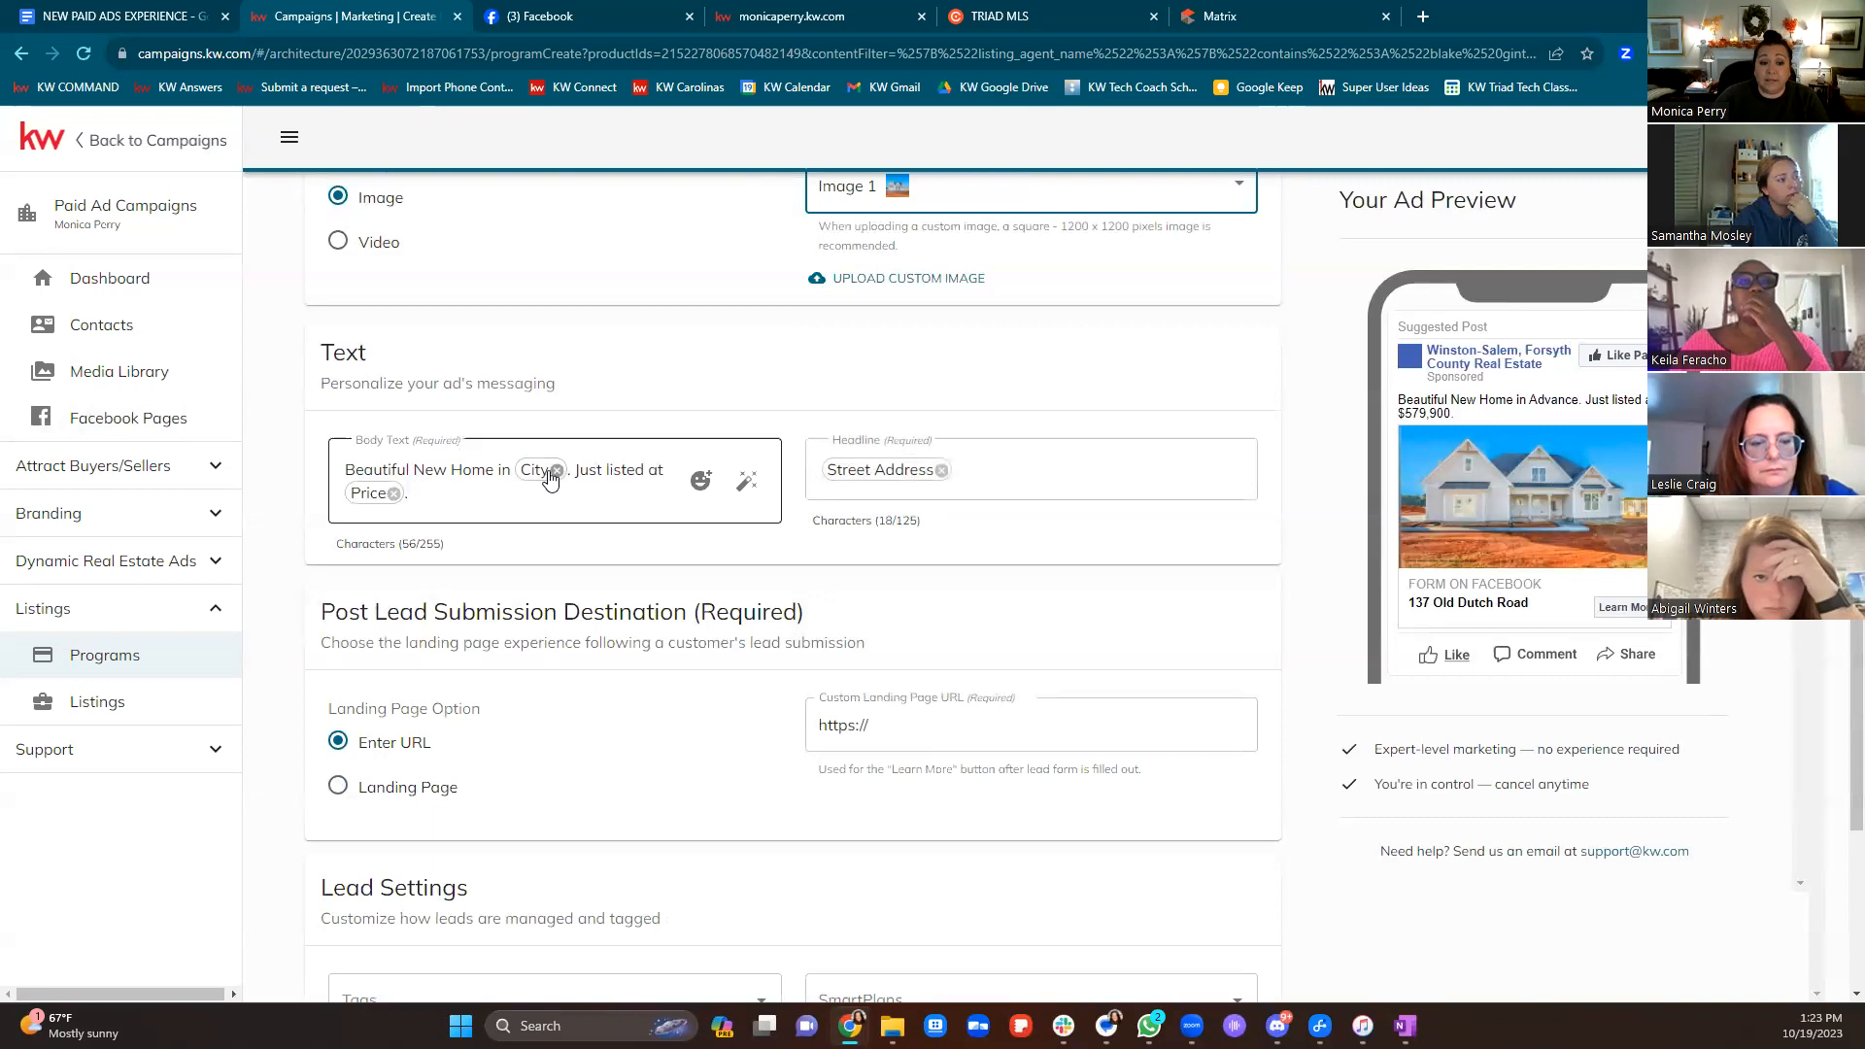
{"action": "left_click", "coordinate": [393, 493]}
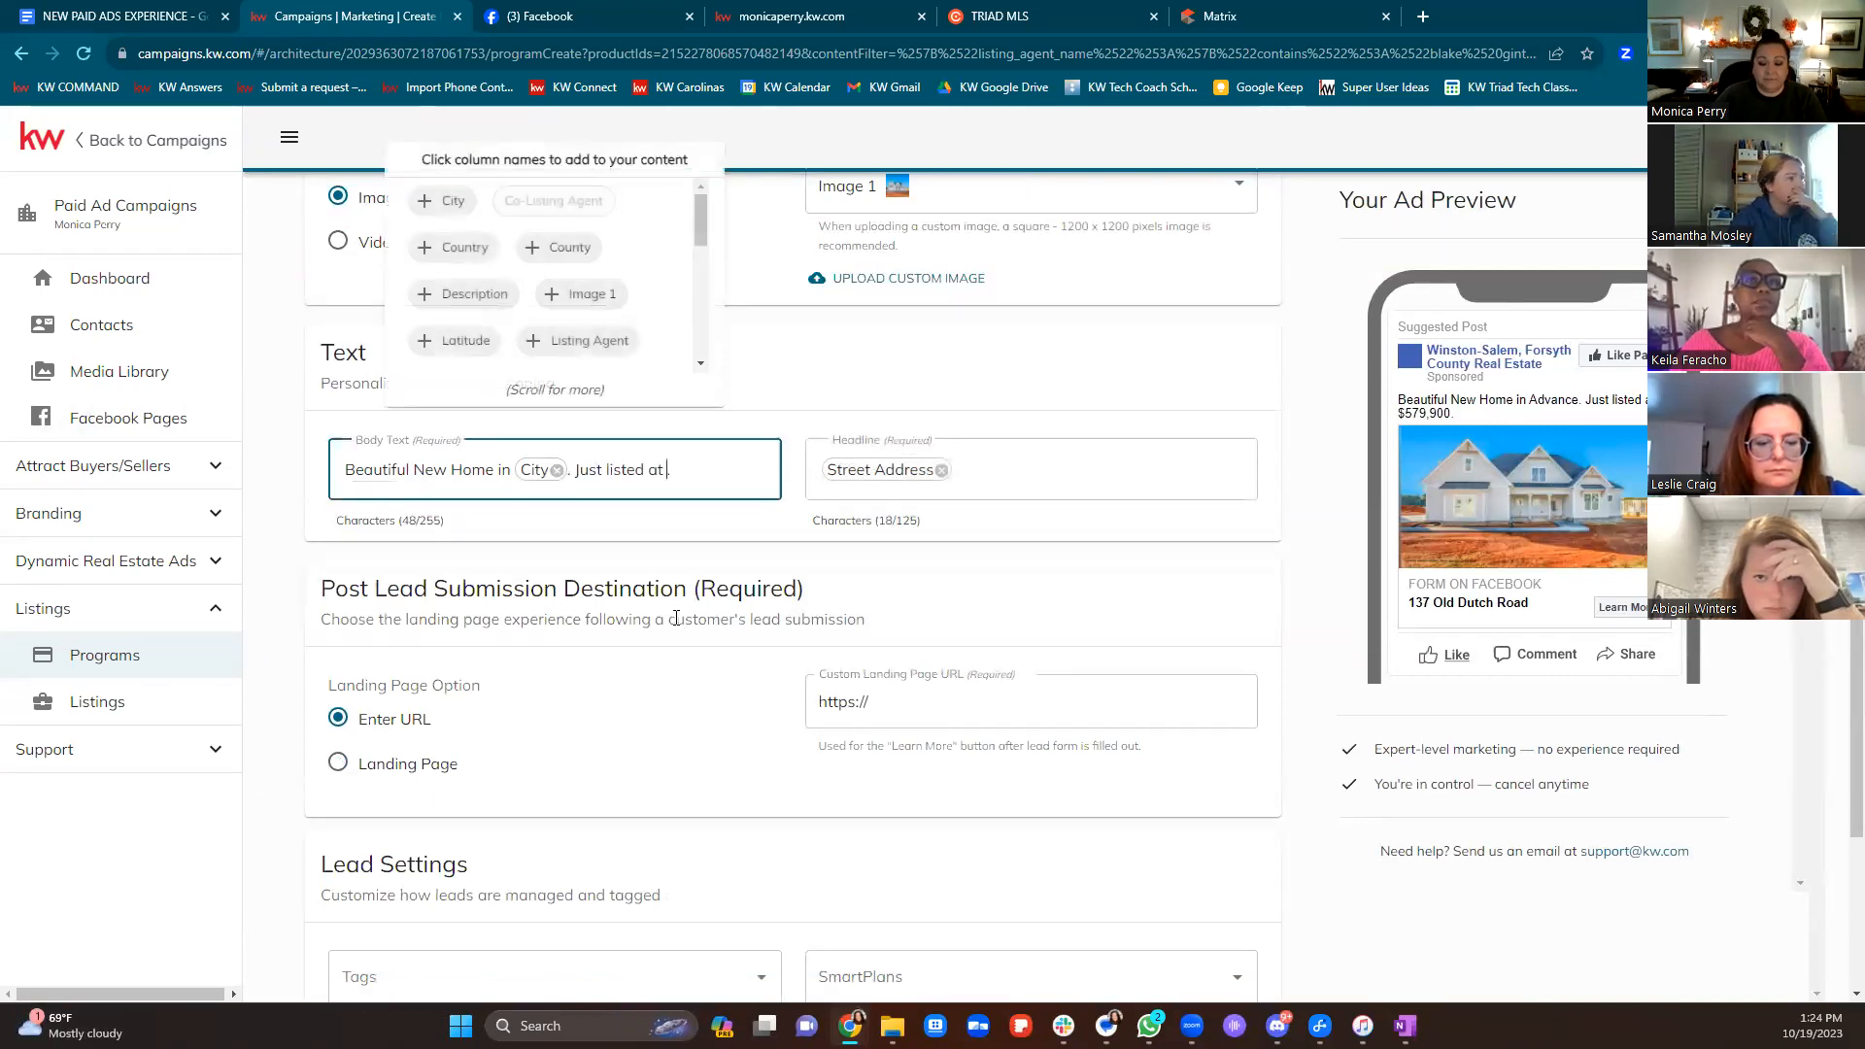
{"action": "key", "text": "BackSpace"}
{"action": "key", "text": "BackSpace"}
{"action": "key", "text": "BackSpace"}
{"action": "key", "text": "BackSpace"}
{"action": "key", "text": "BackSpace"}
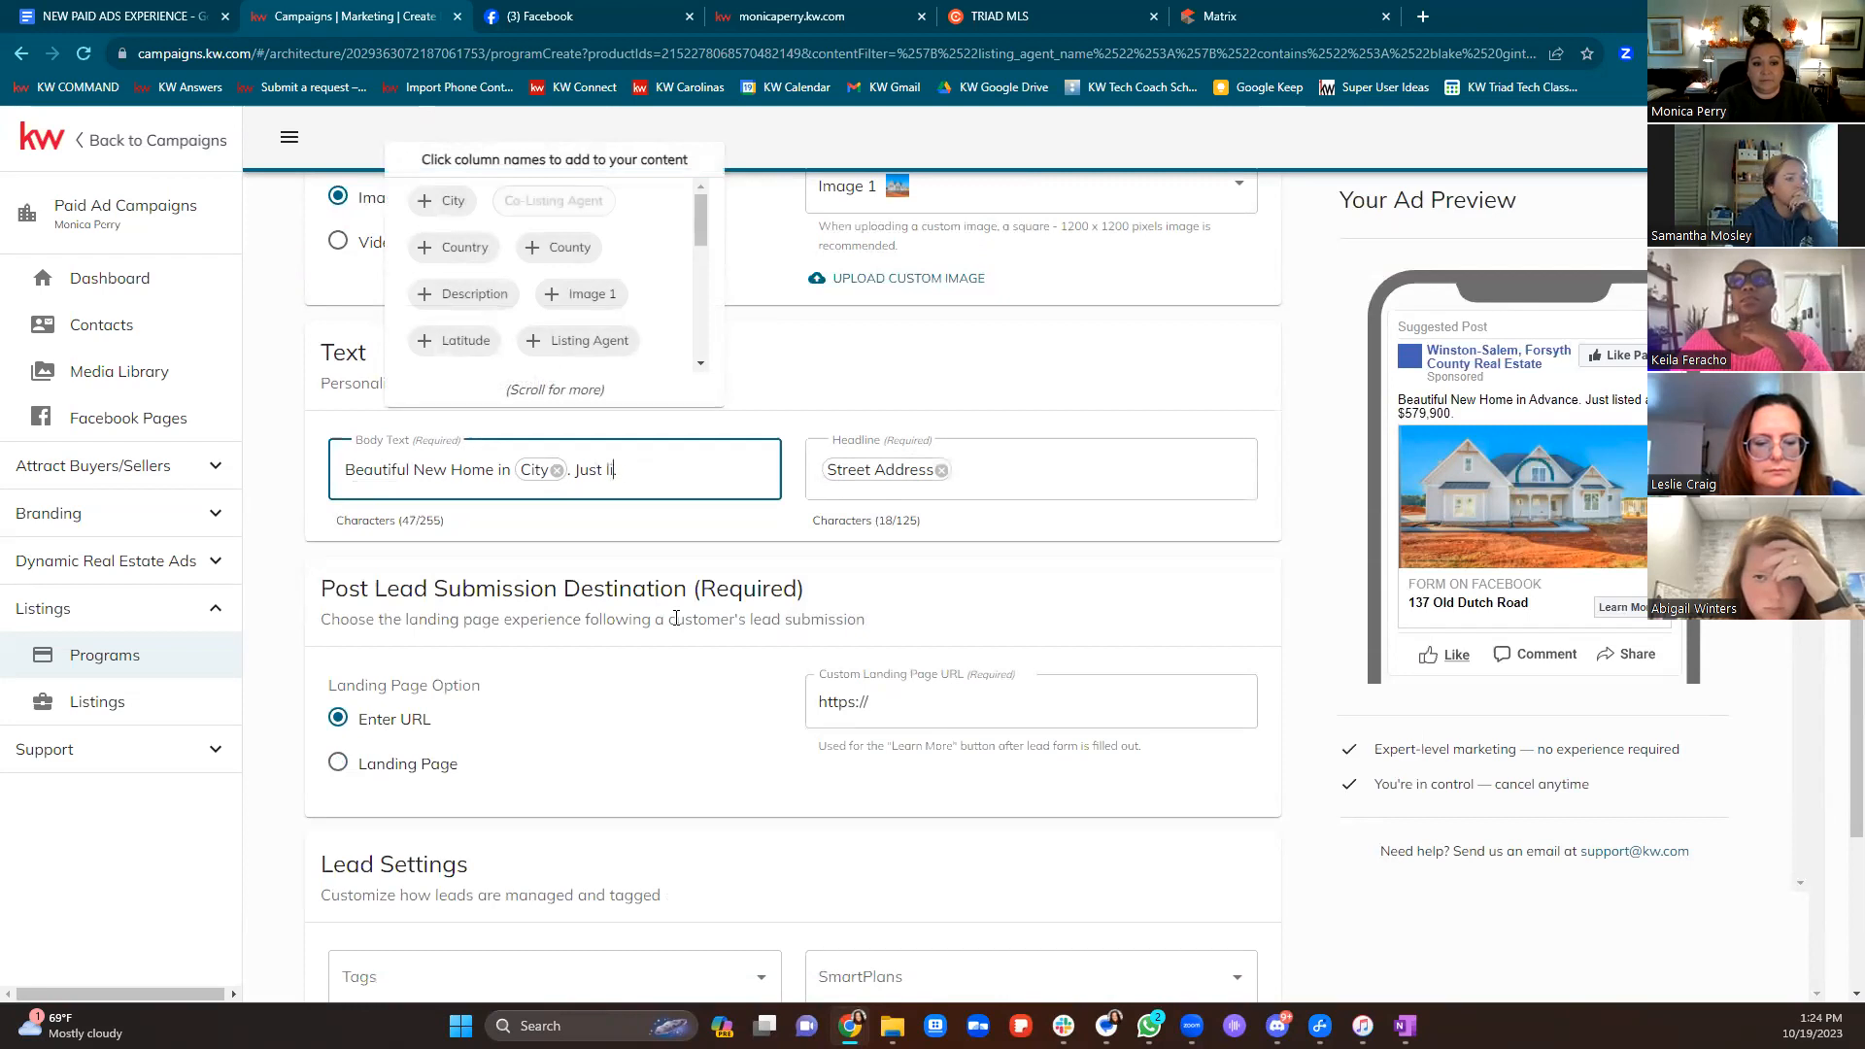
{"action": "key", "text": "BackSpace"}
{"action": "key", "text": "BackSpace"}
{"action": "key", "text": "BackSpace"}
{"action": "key", "text": "BackSpace"}
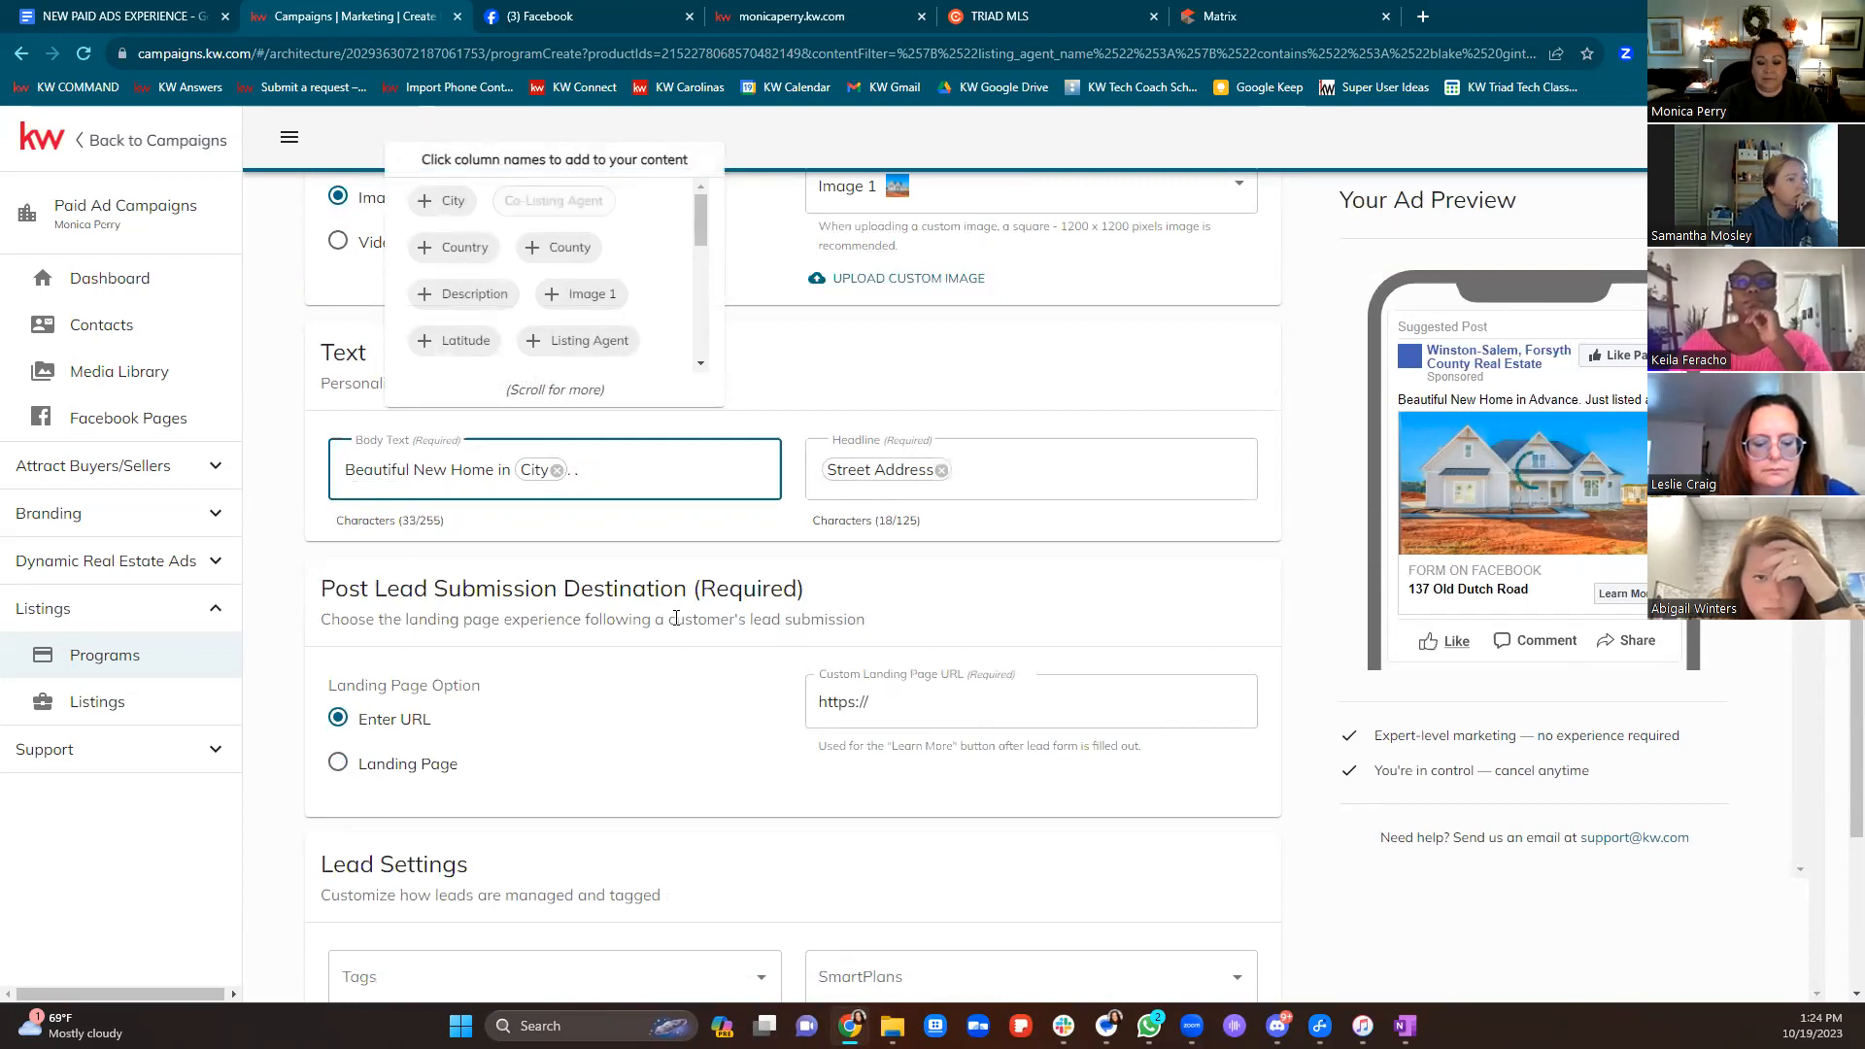
{"action": "key", "text": "BackSpace"}
{"action": "key", "text": "BackSpace"}
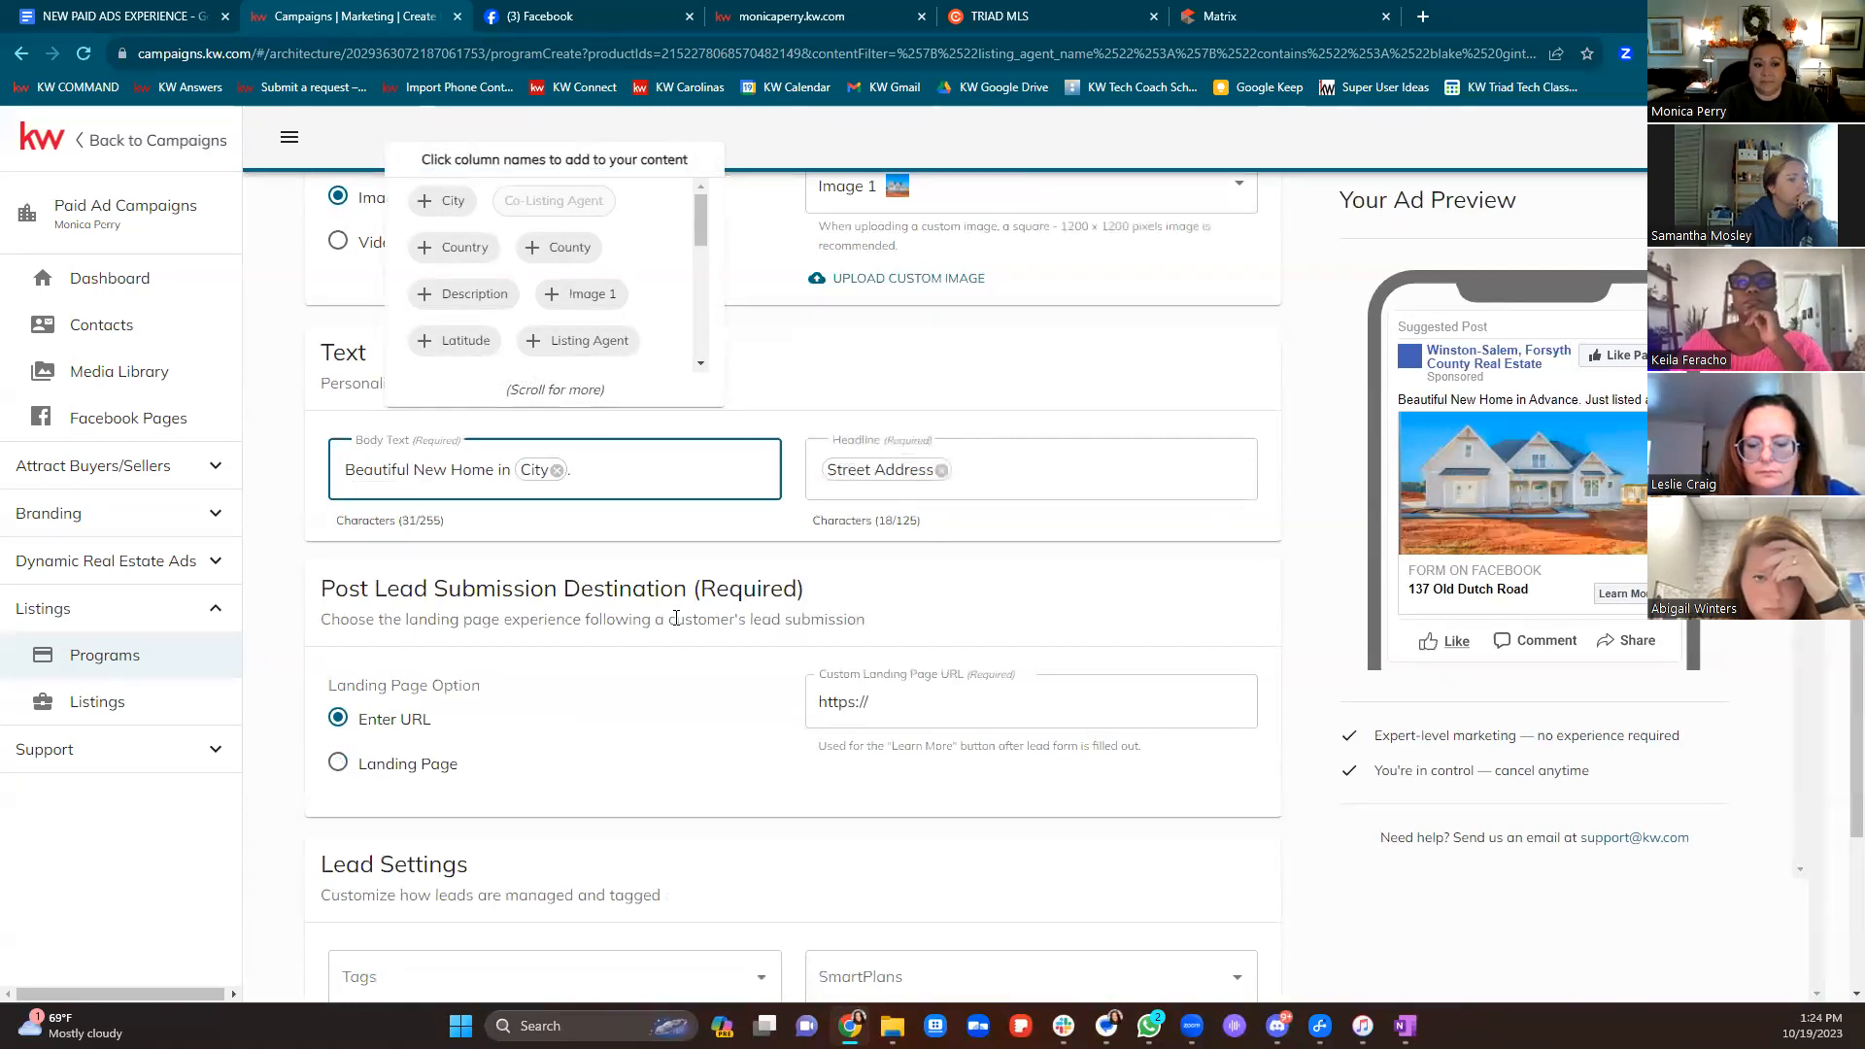
{"action": "left_click", "coordinate": [759, 533]}
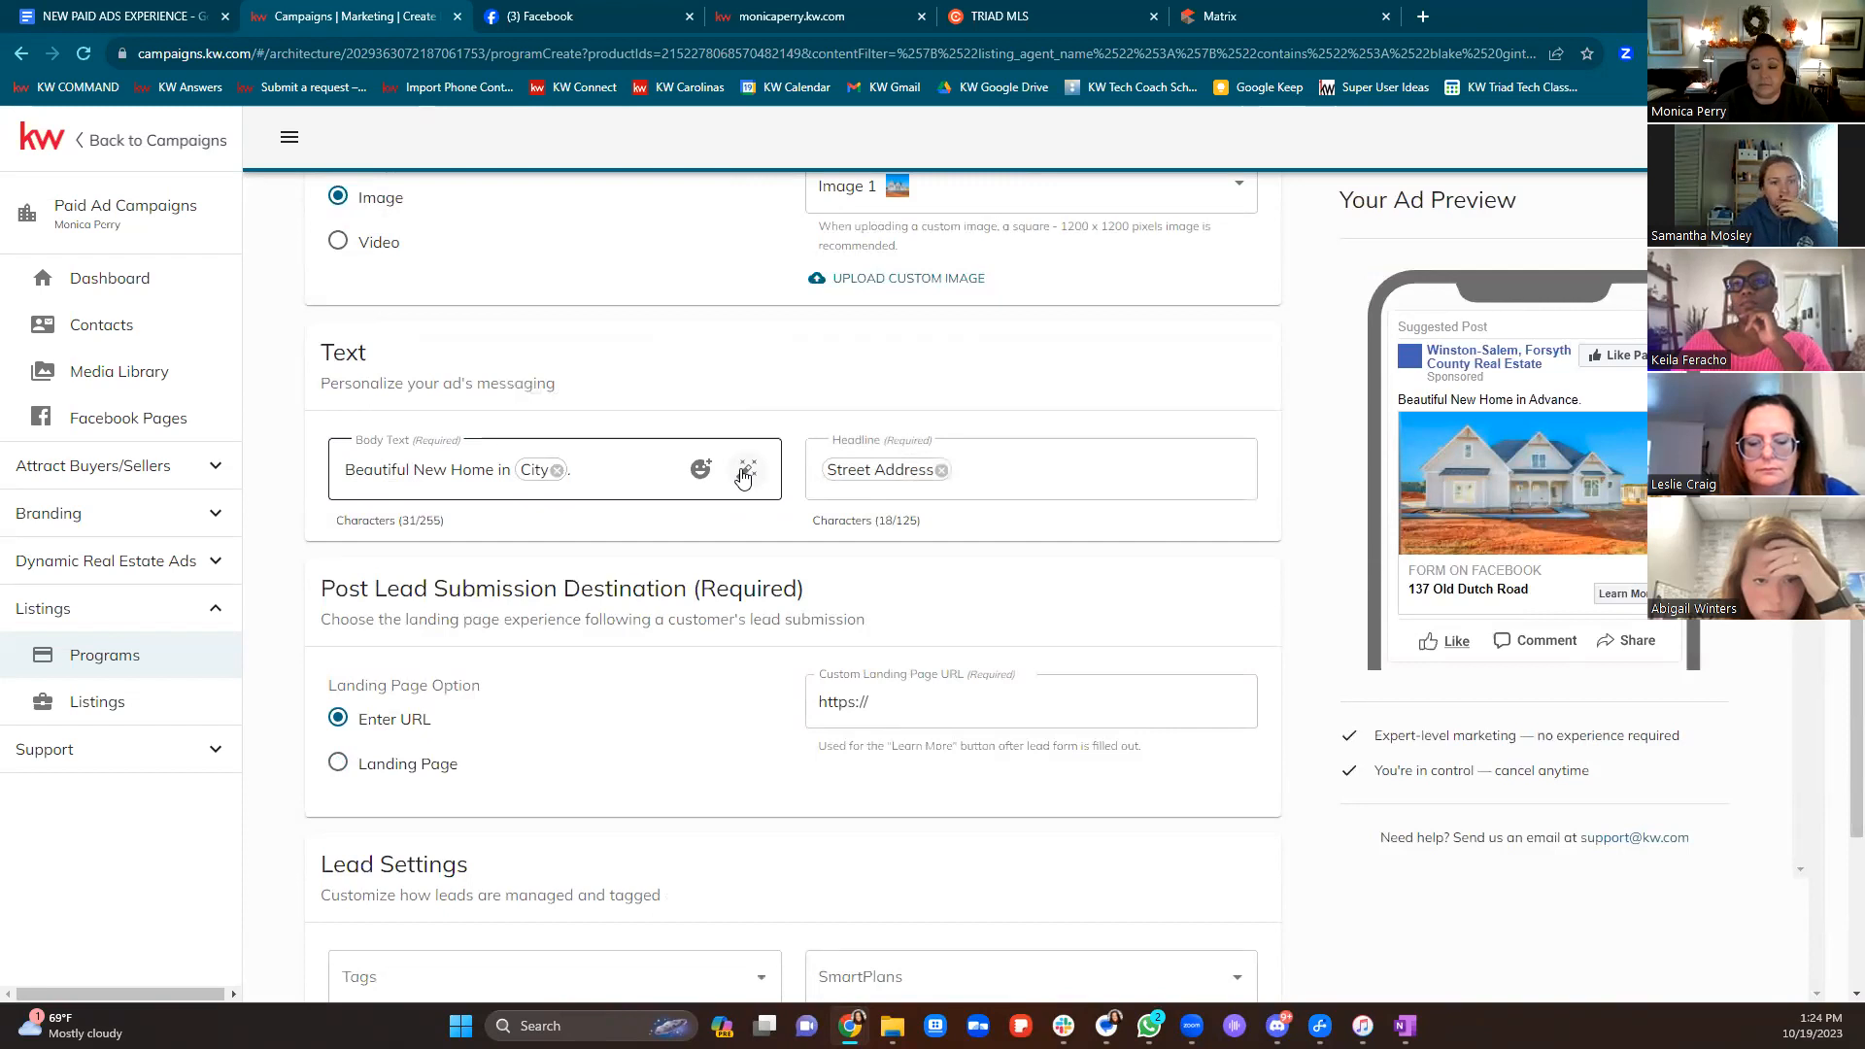
Apply AI-written Emotional-style body copy about the Heidelberg home and clear the headline's Street Address chip
{"action": "left_click", "coordinate": [745, 472]}
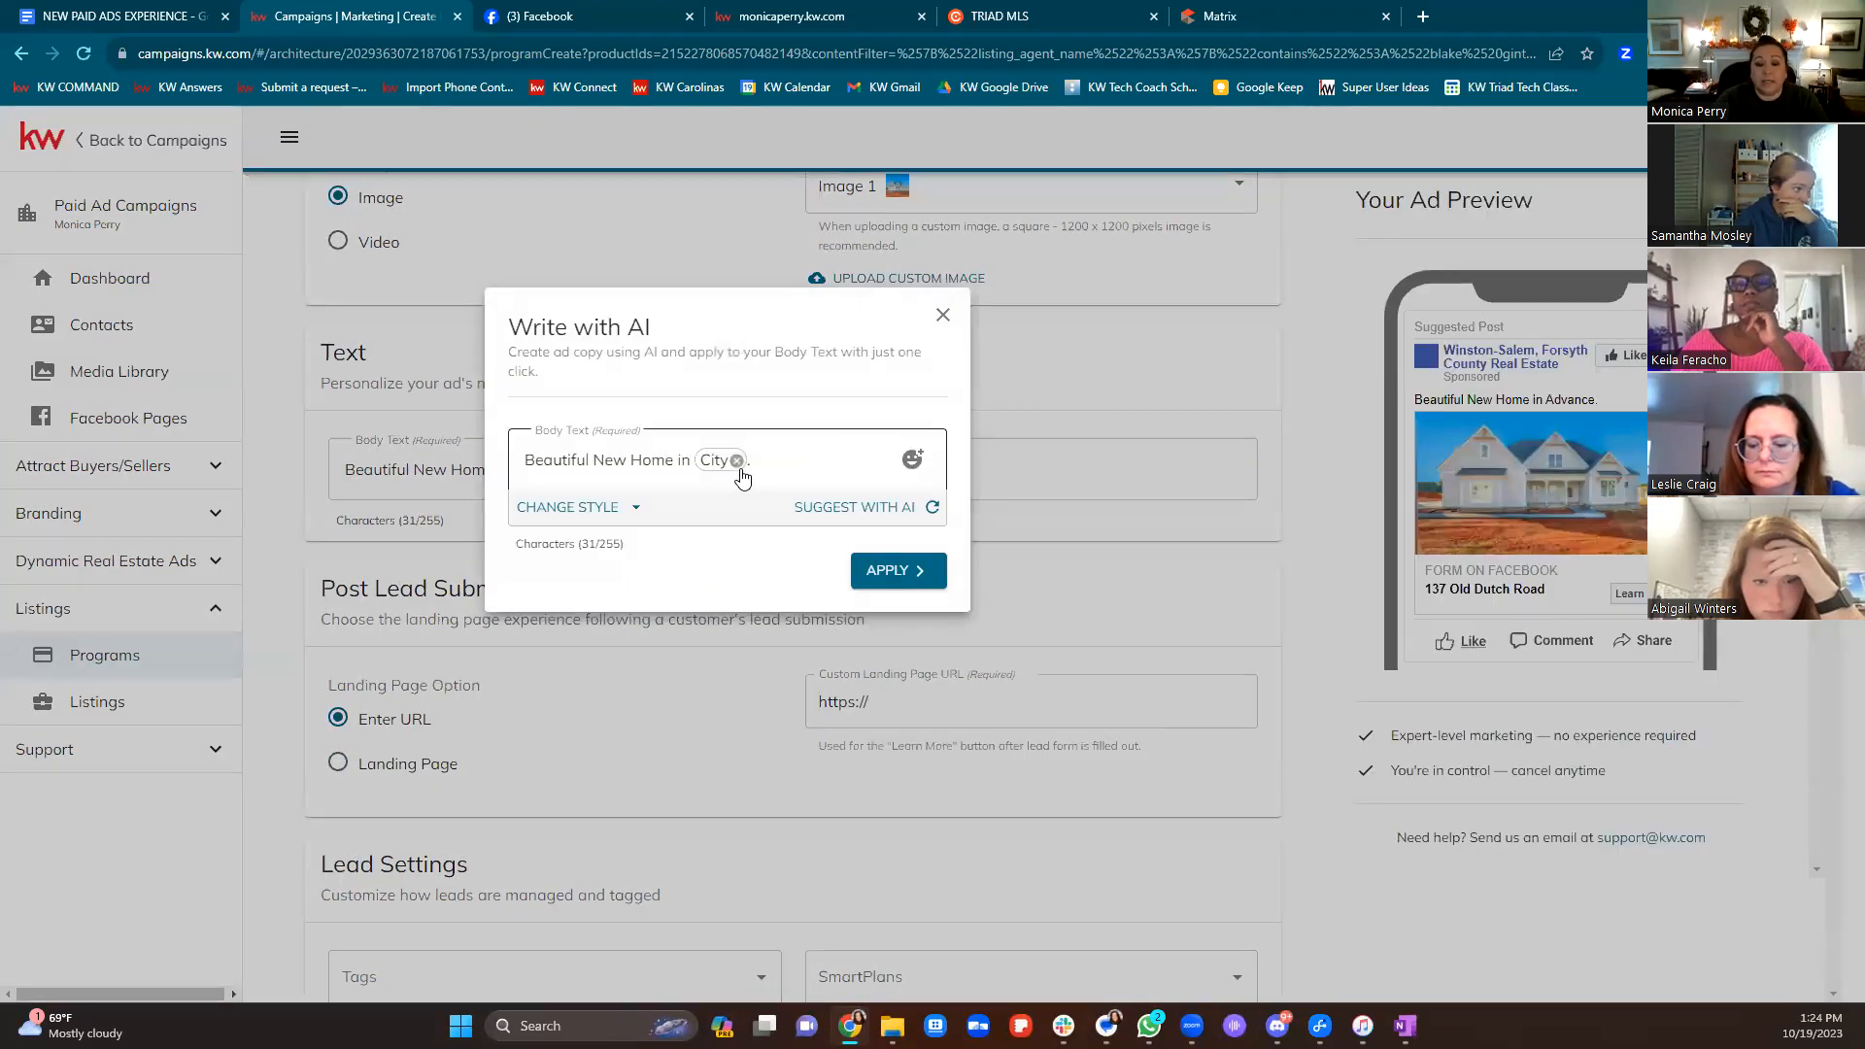
{"action": "left_click", "coordinate": [615, 505]}
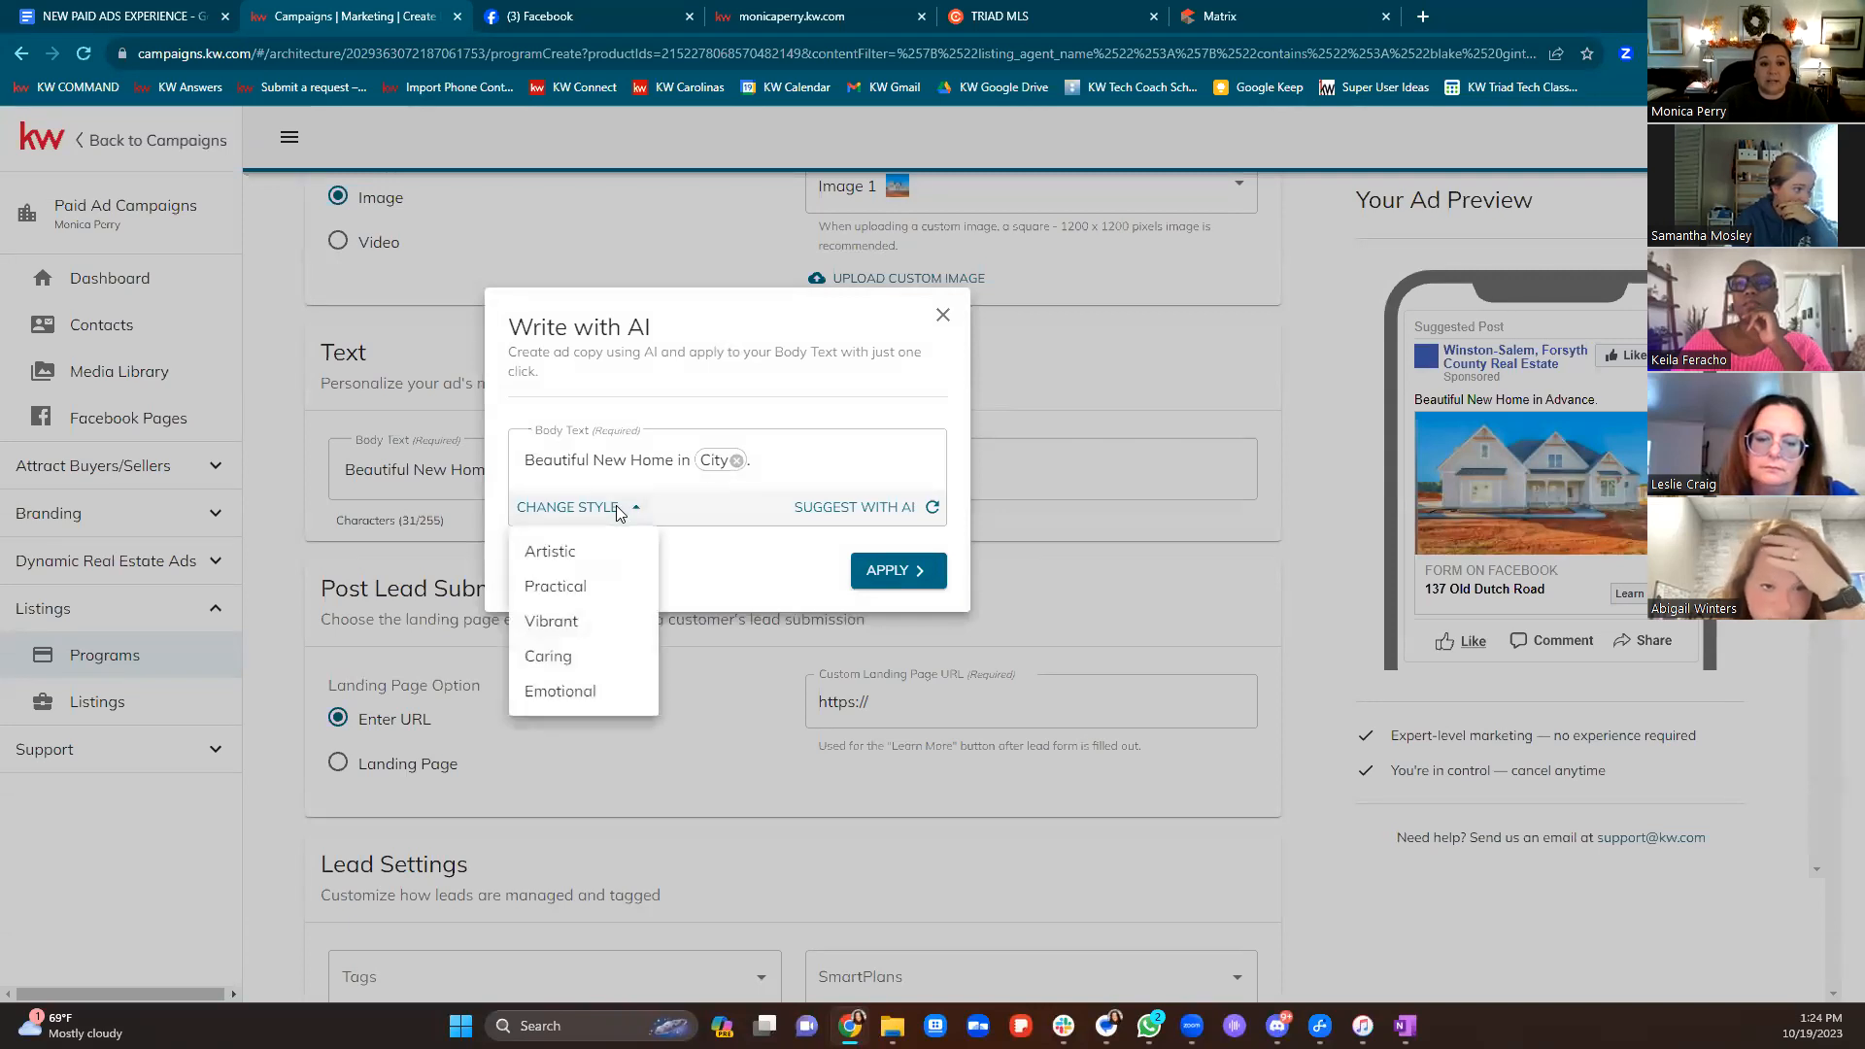
{"action": "left_click", "coordinate": [587, 658]}
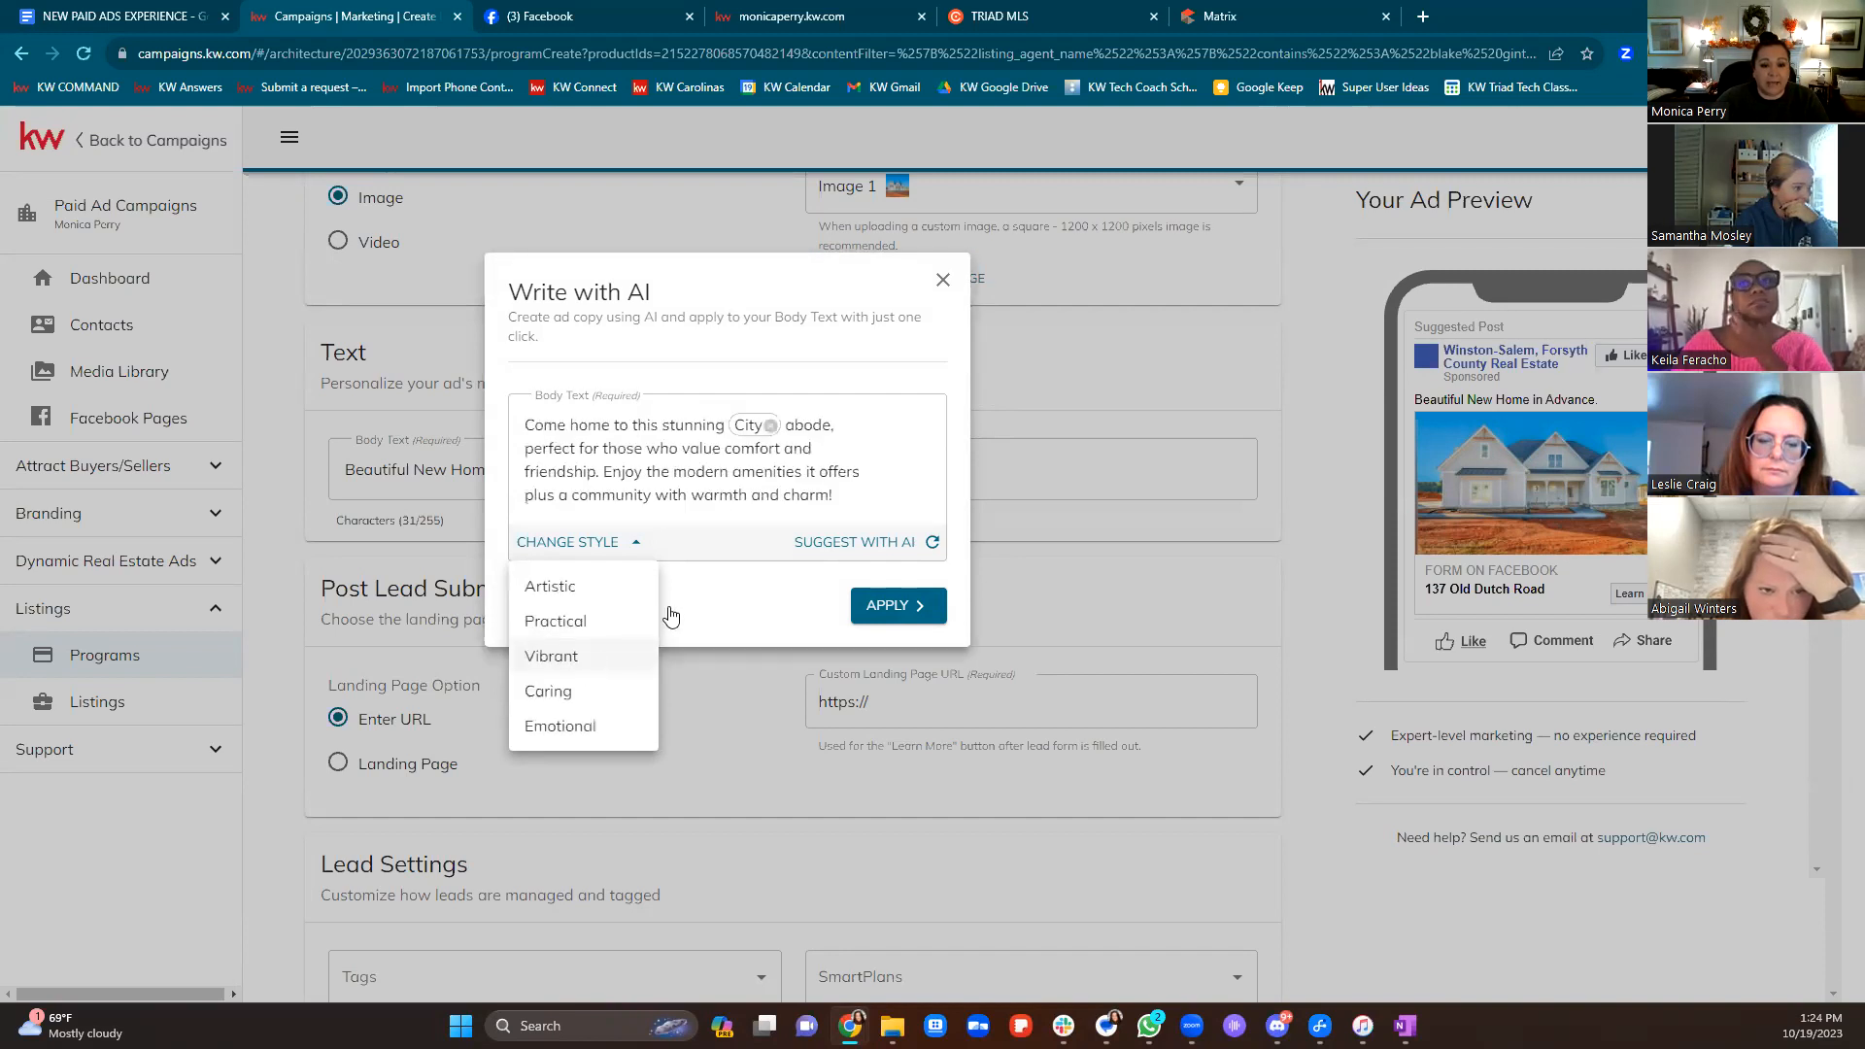
{"action": "left_click", "coordinate": [841, 544]}
{"action": "left_click", "coordinate": [839, 546]}
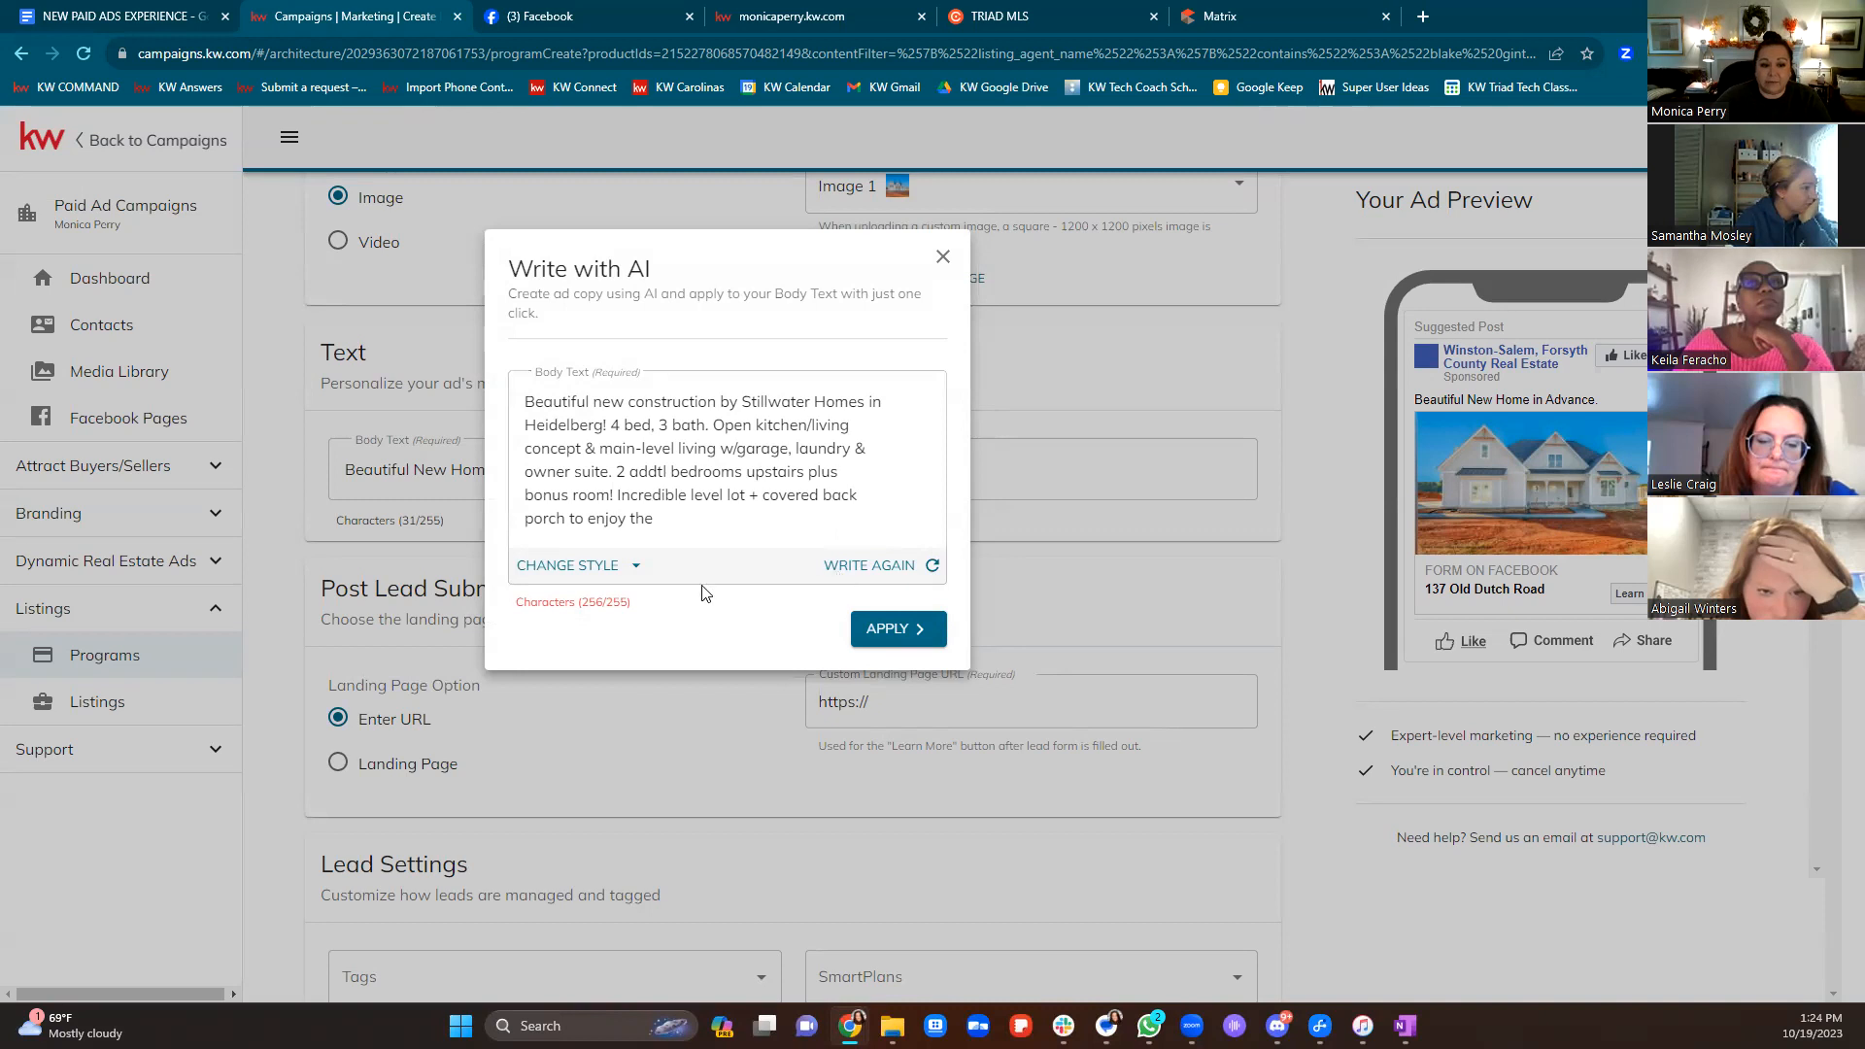
{"action": "left_click", "coordinate": [573, 565]}
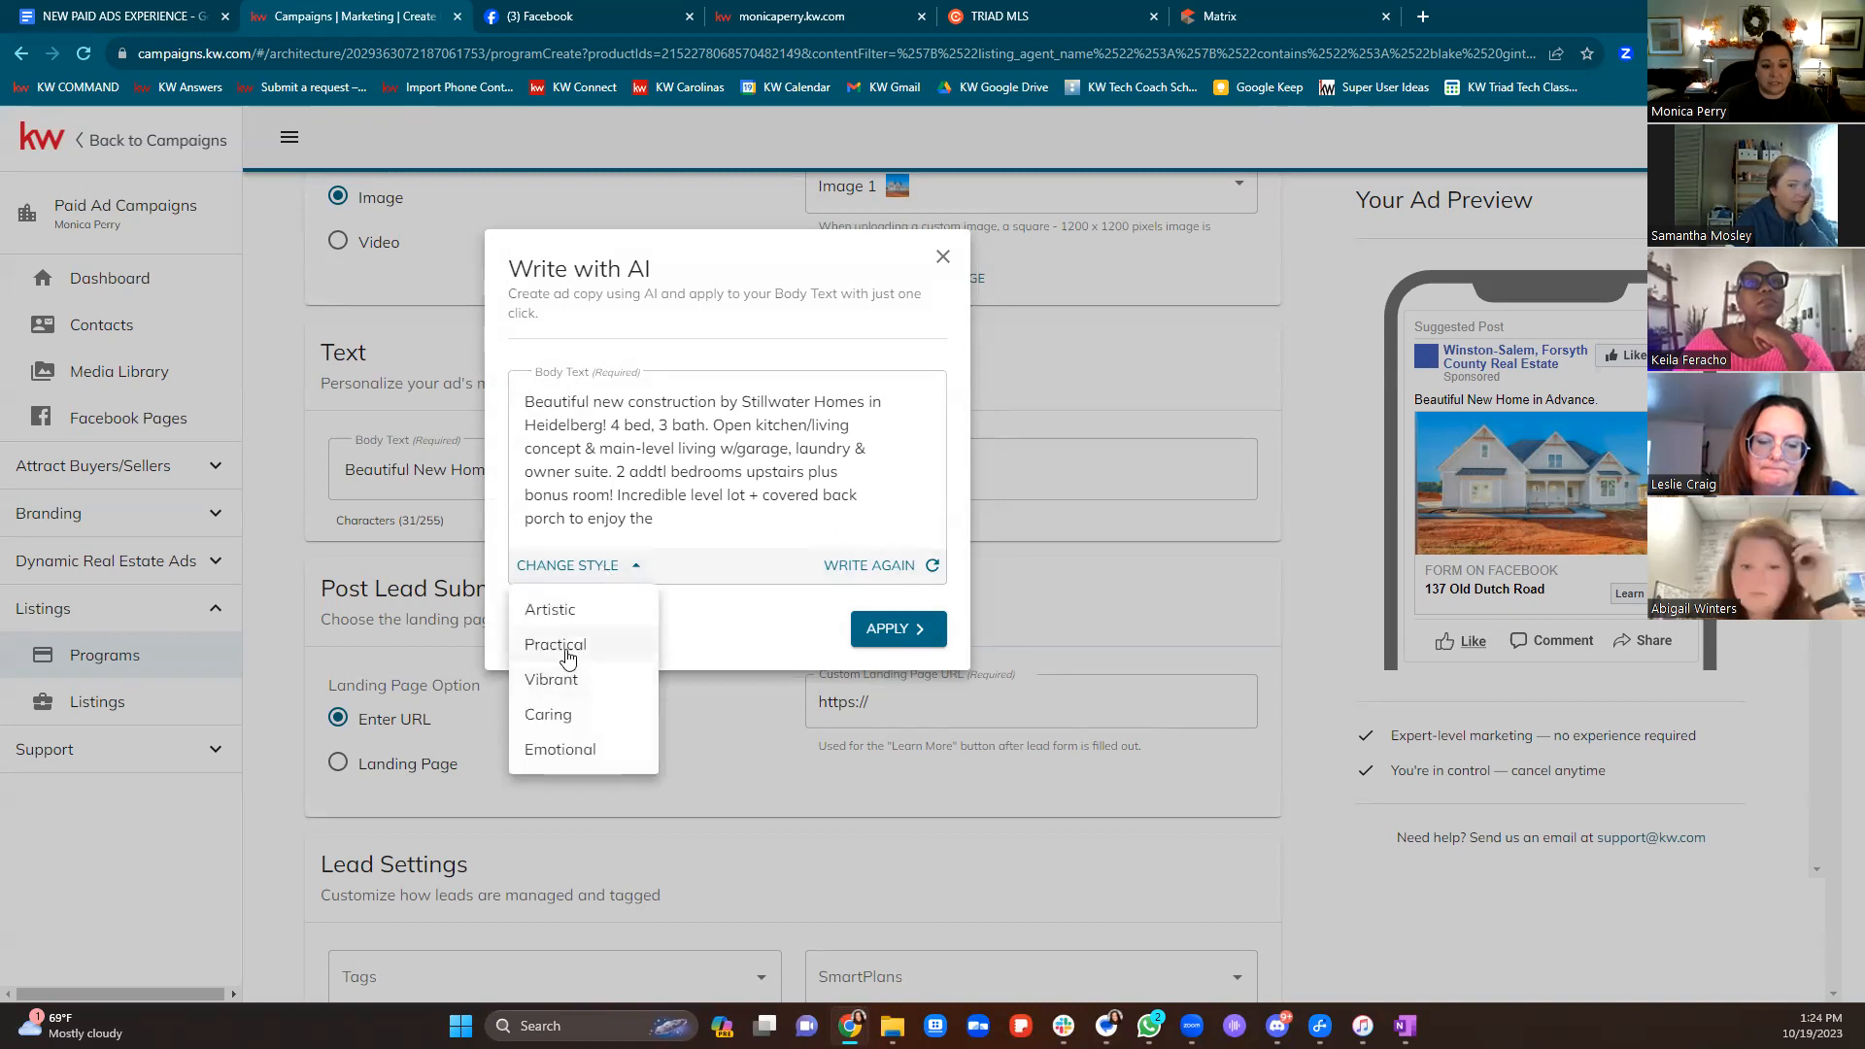
{"action": "left_click", "coordinate": [555, 757]}
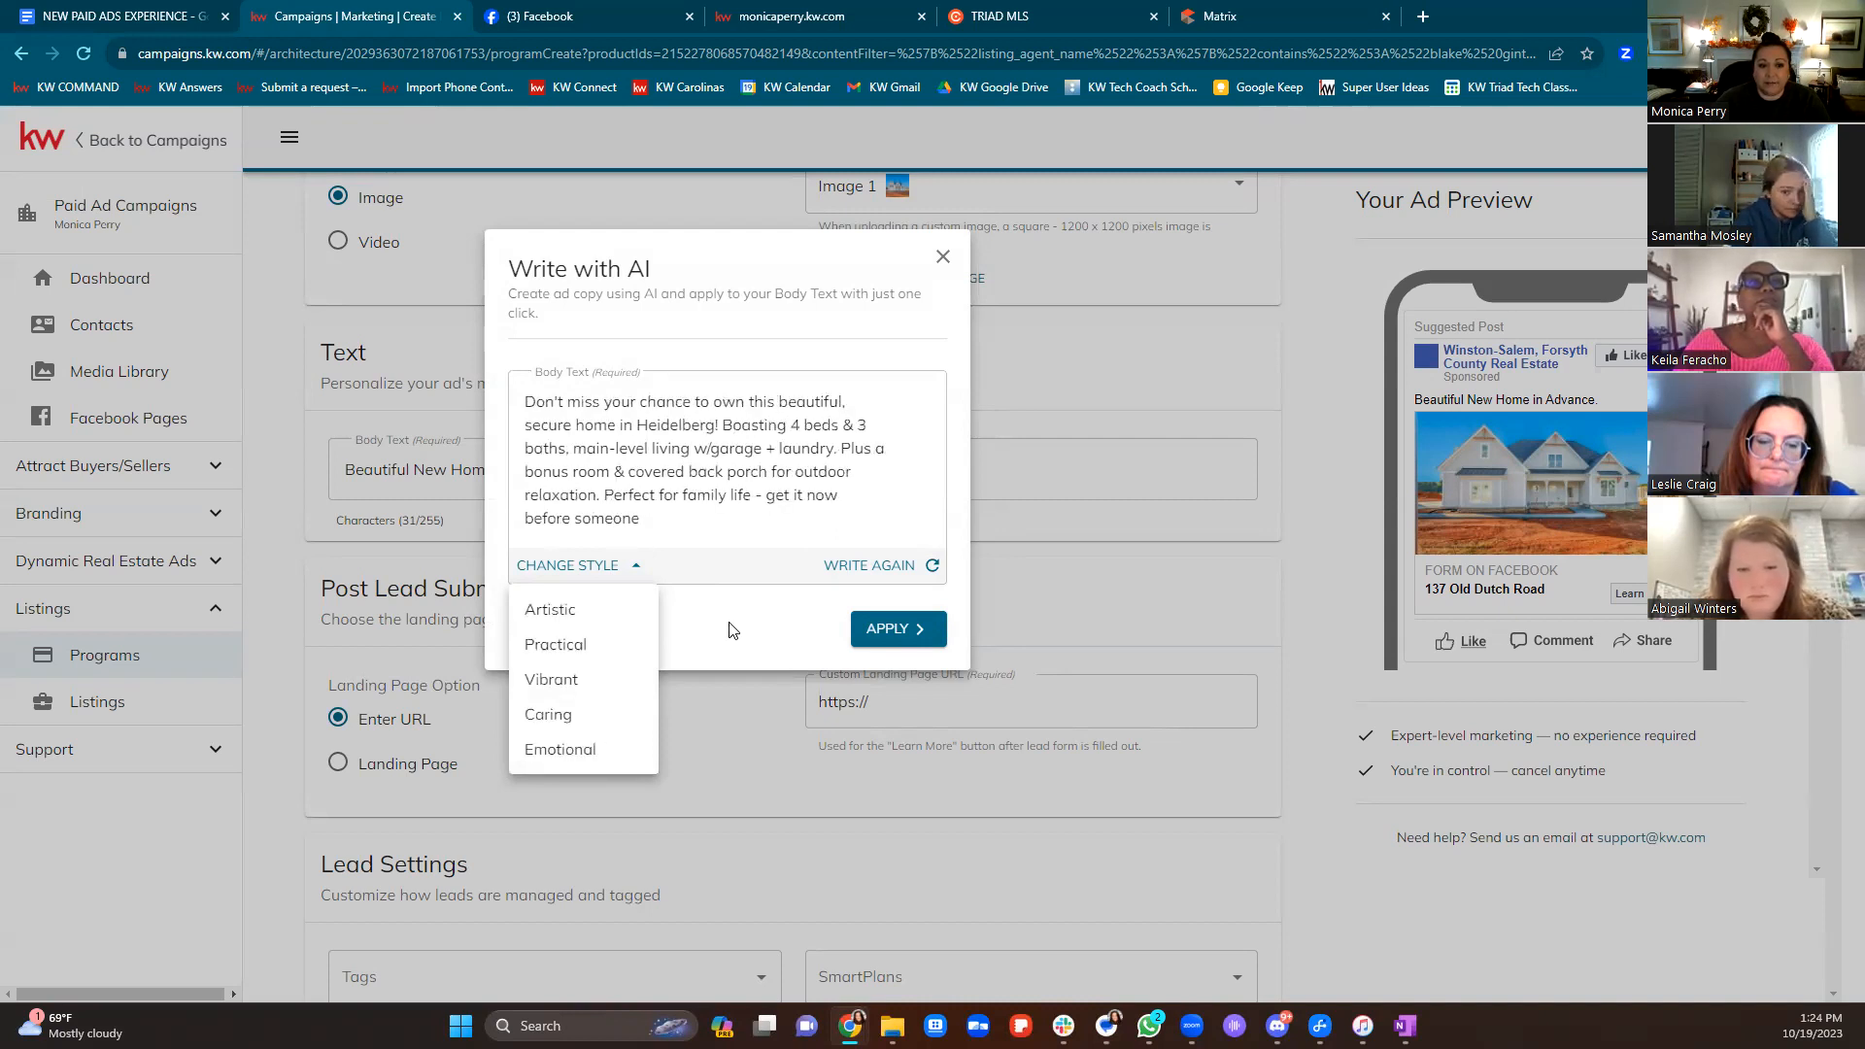
{"action": "left_click", "coordinate": [879, 636]}
{"action": "left_click", "coordinate": [875, 638]}
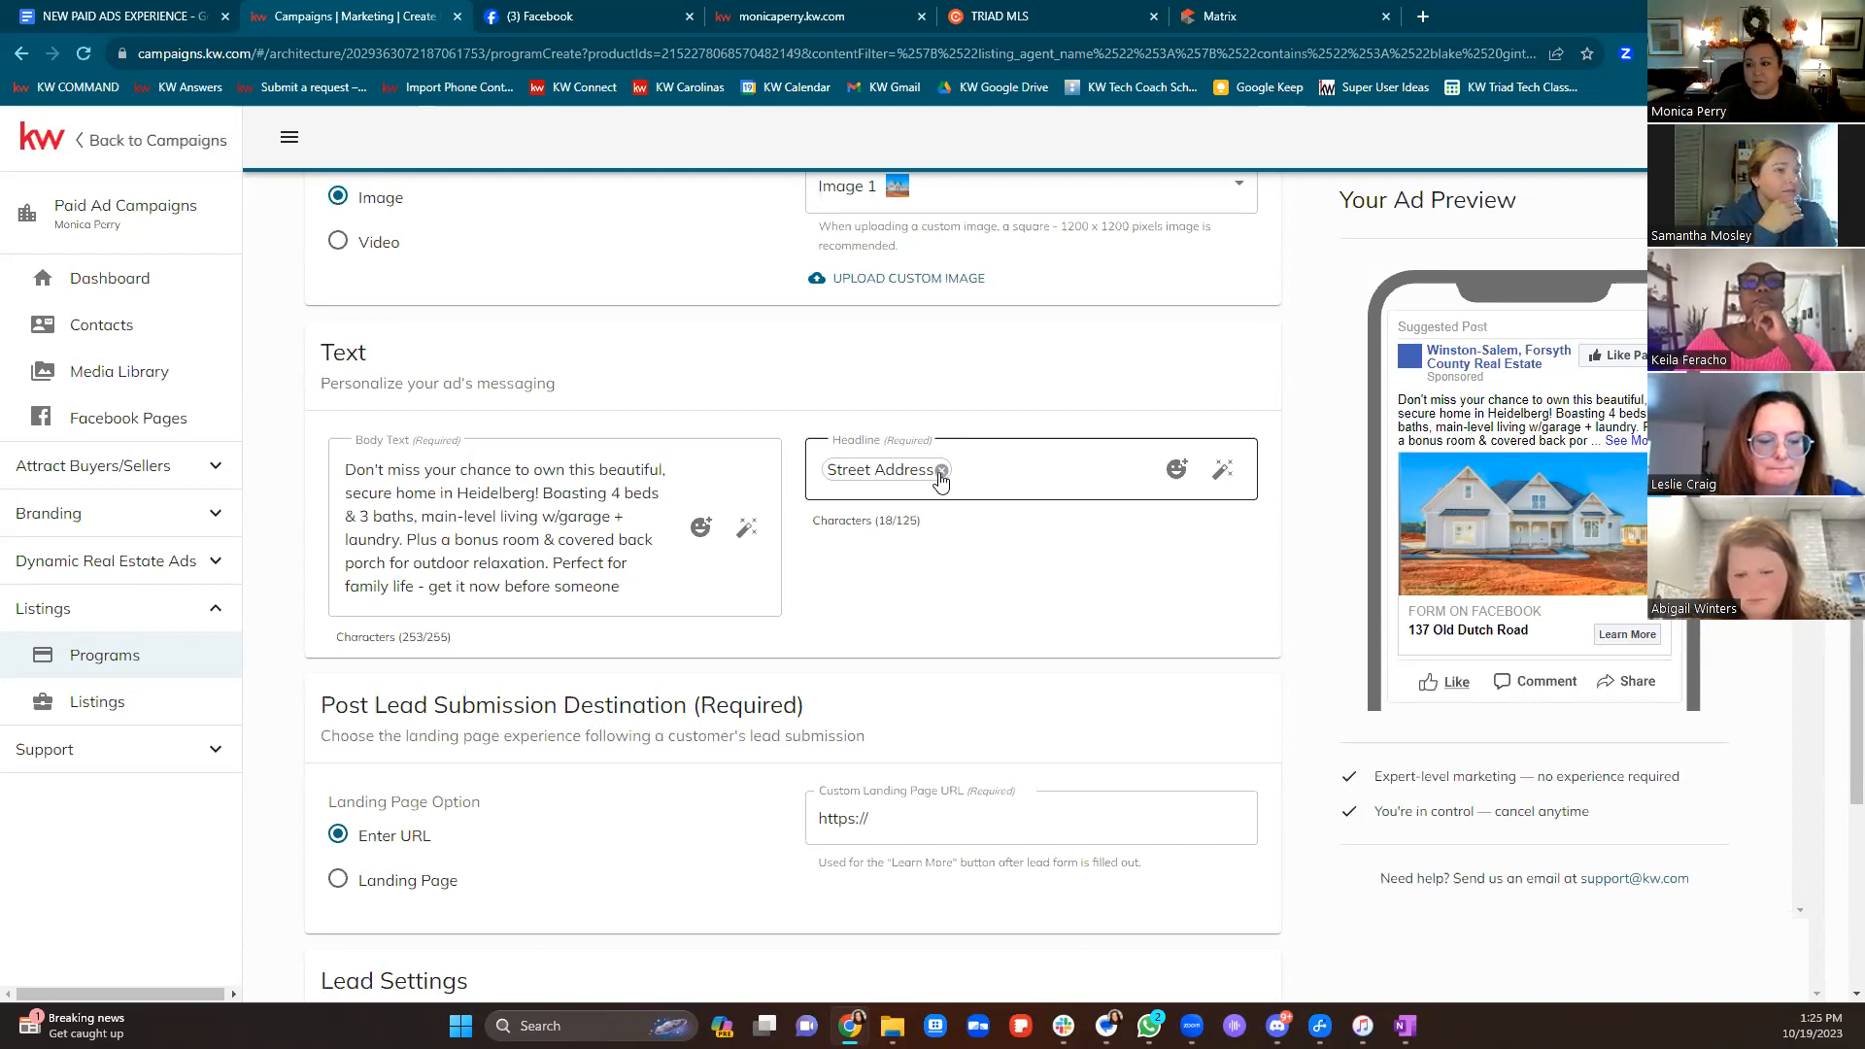
{"action": "left_click", "coordinate": [941, 470]}
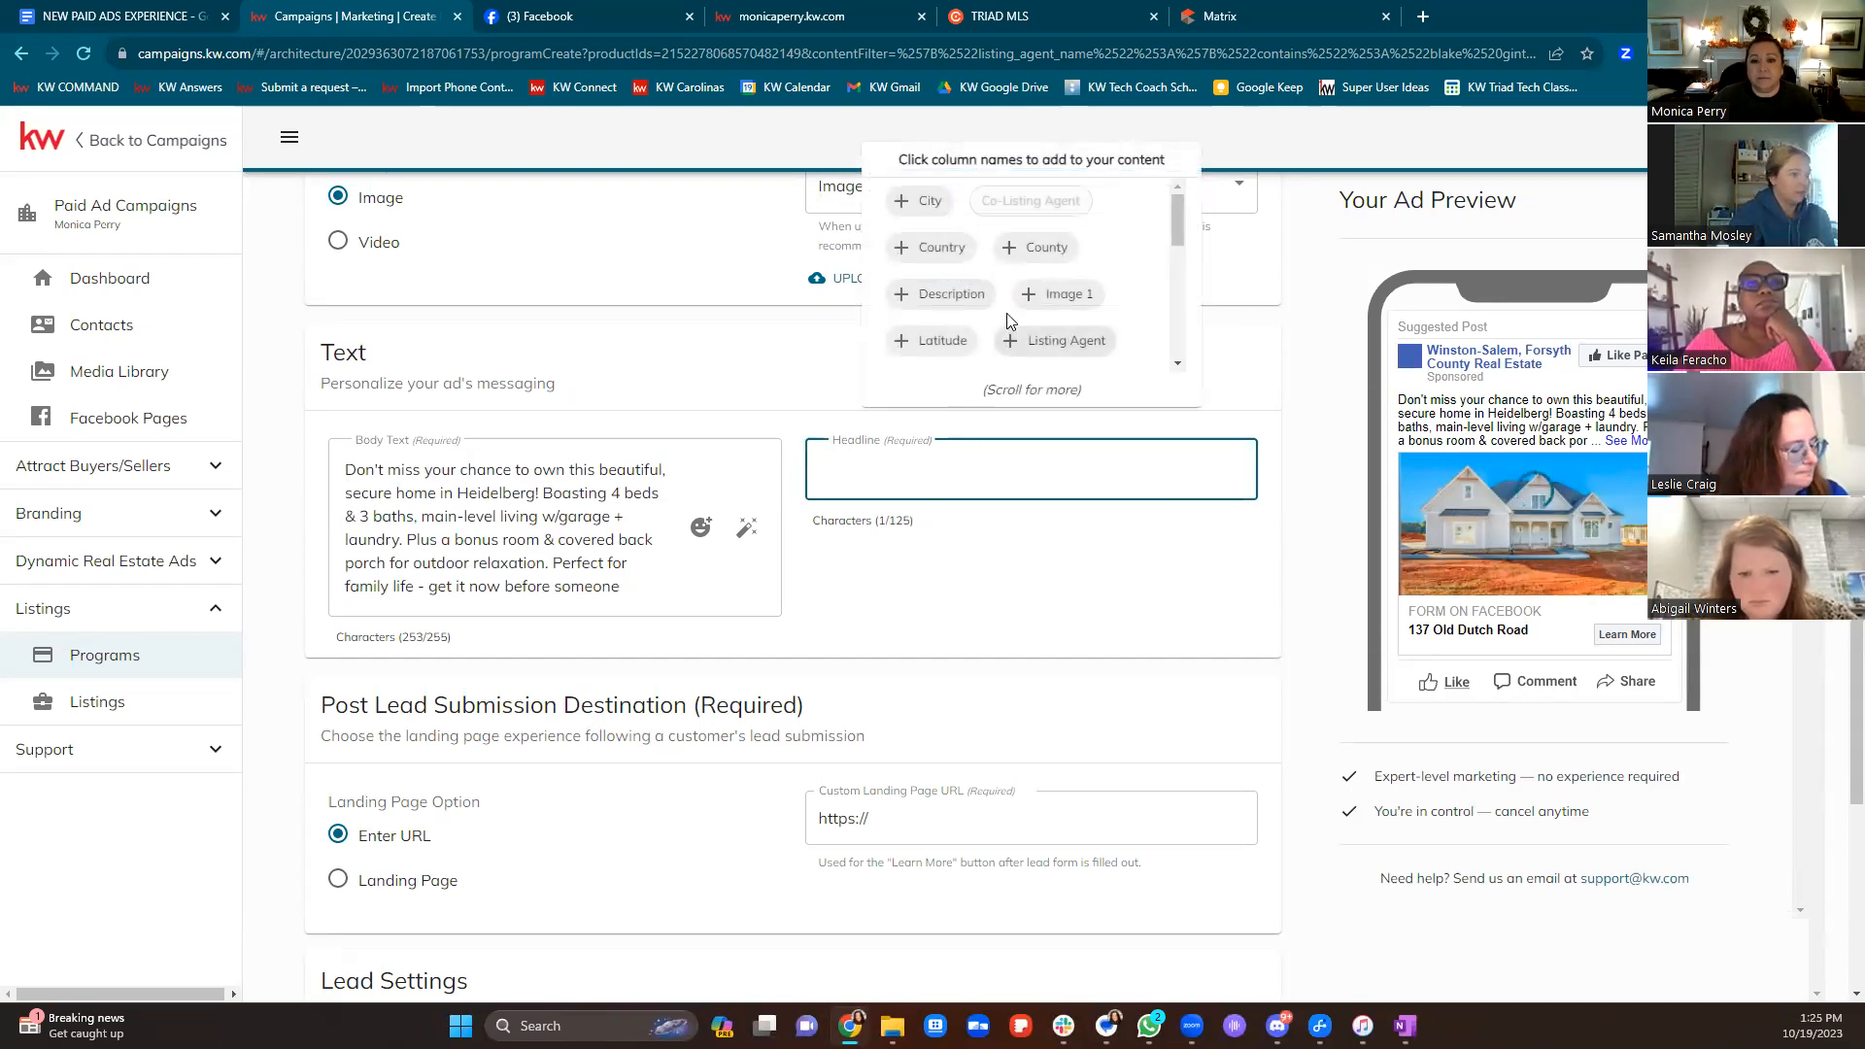
Build the headline 'Listing Status in City' from the Listing Status chip, the word 'in', and City
{"action": "left_click", "coordinate": [940, 216]}
{"action": "scroll", "coordinate": [1077, 294], "scroll_direction": "down", "scroll_amount": 1}
{"action": "scroll", "coordinate": [1078, 296], "scroll_direction": "down", "scroll_amount": 3}
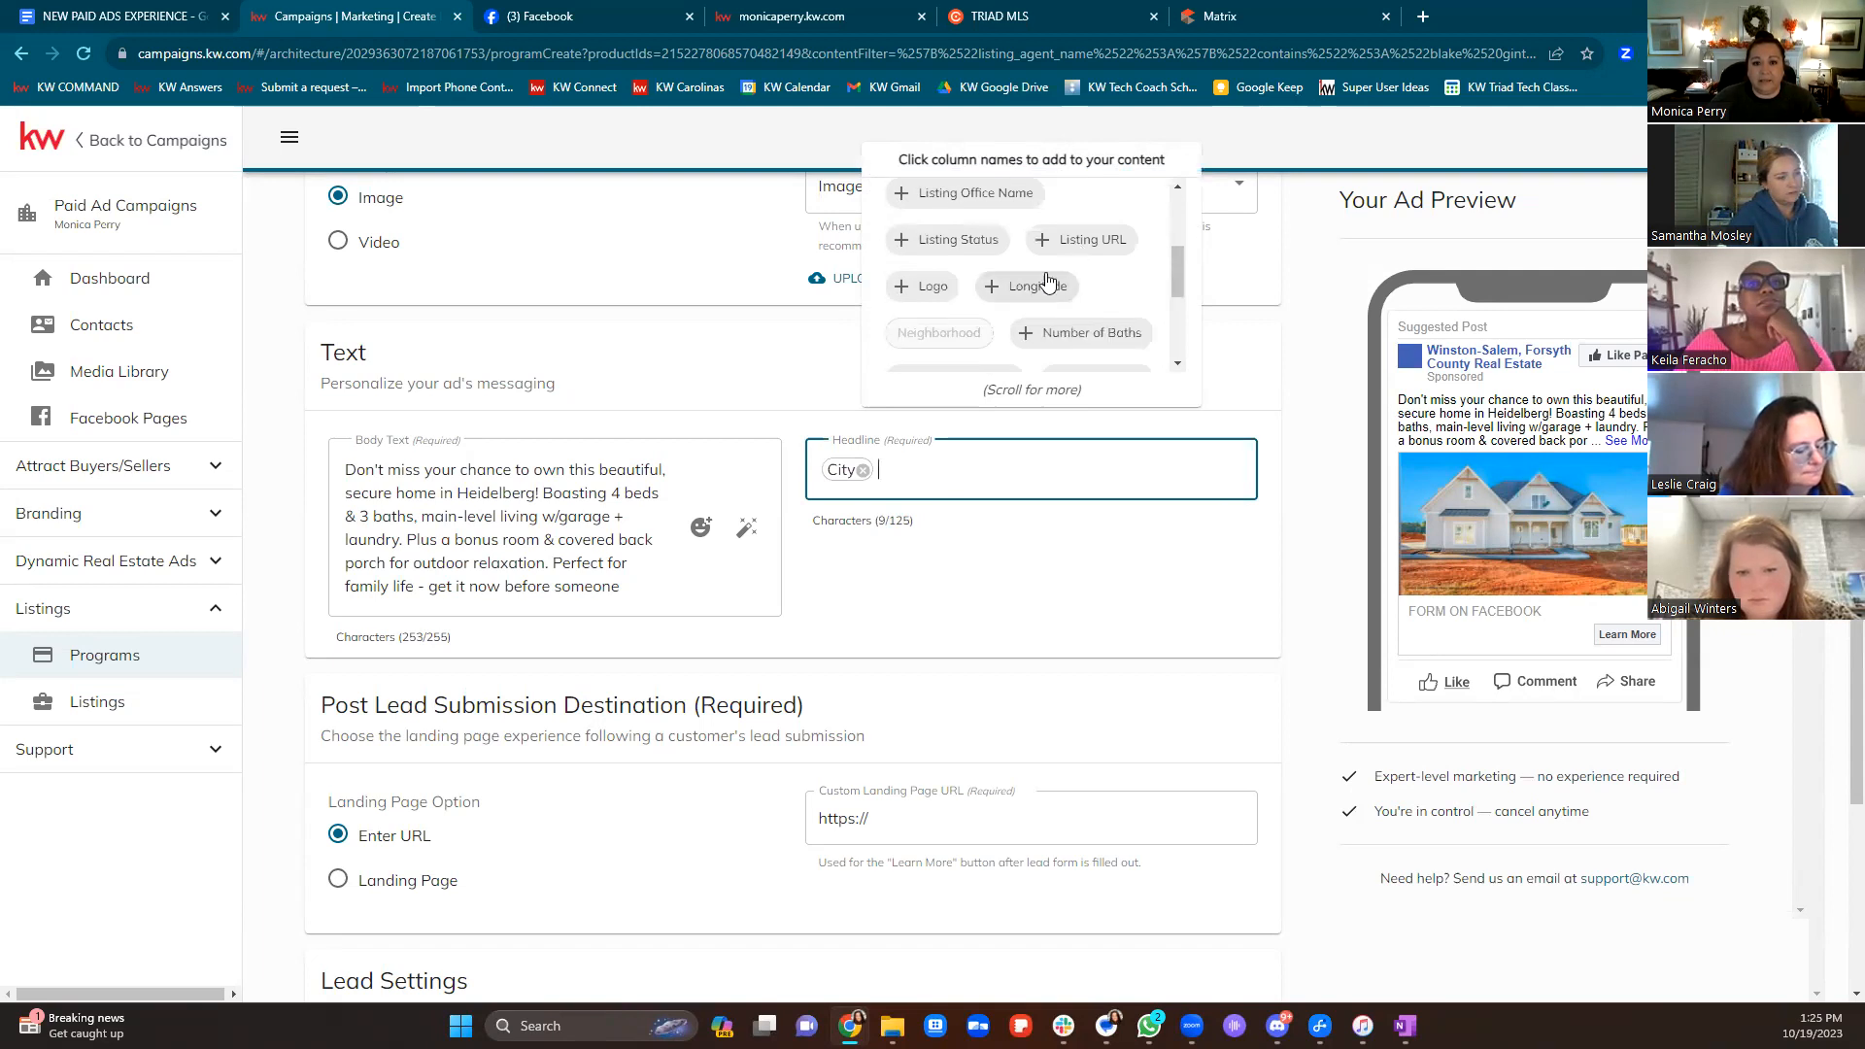
{"action": "left_click", "coordinate": [961, 240]}
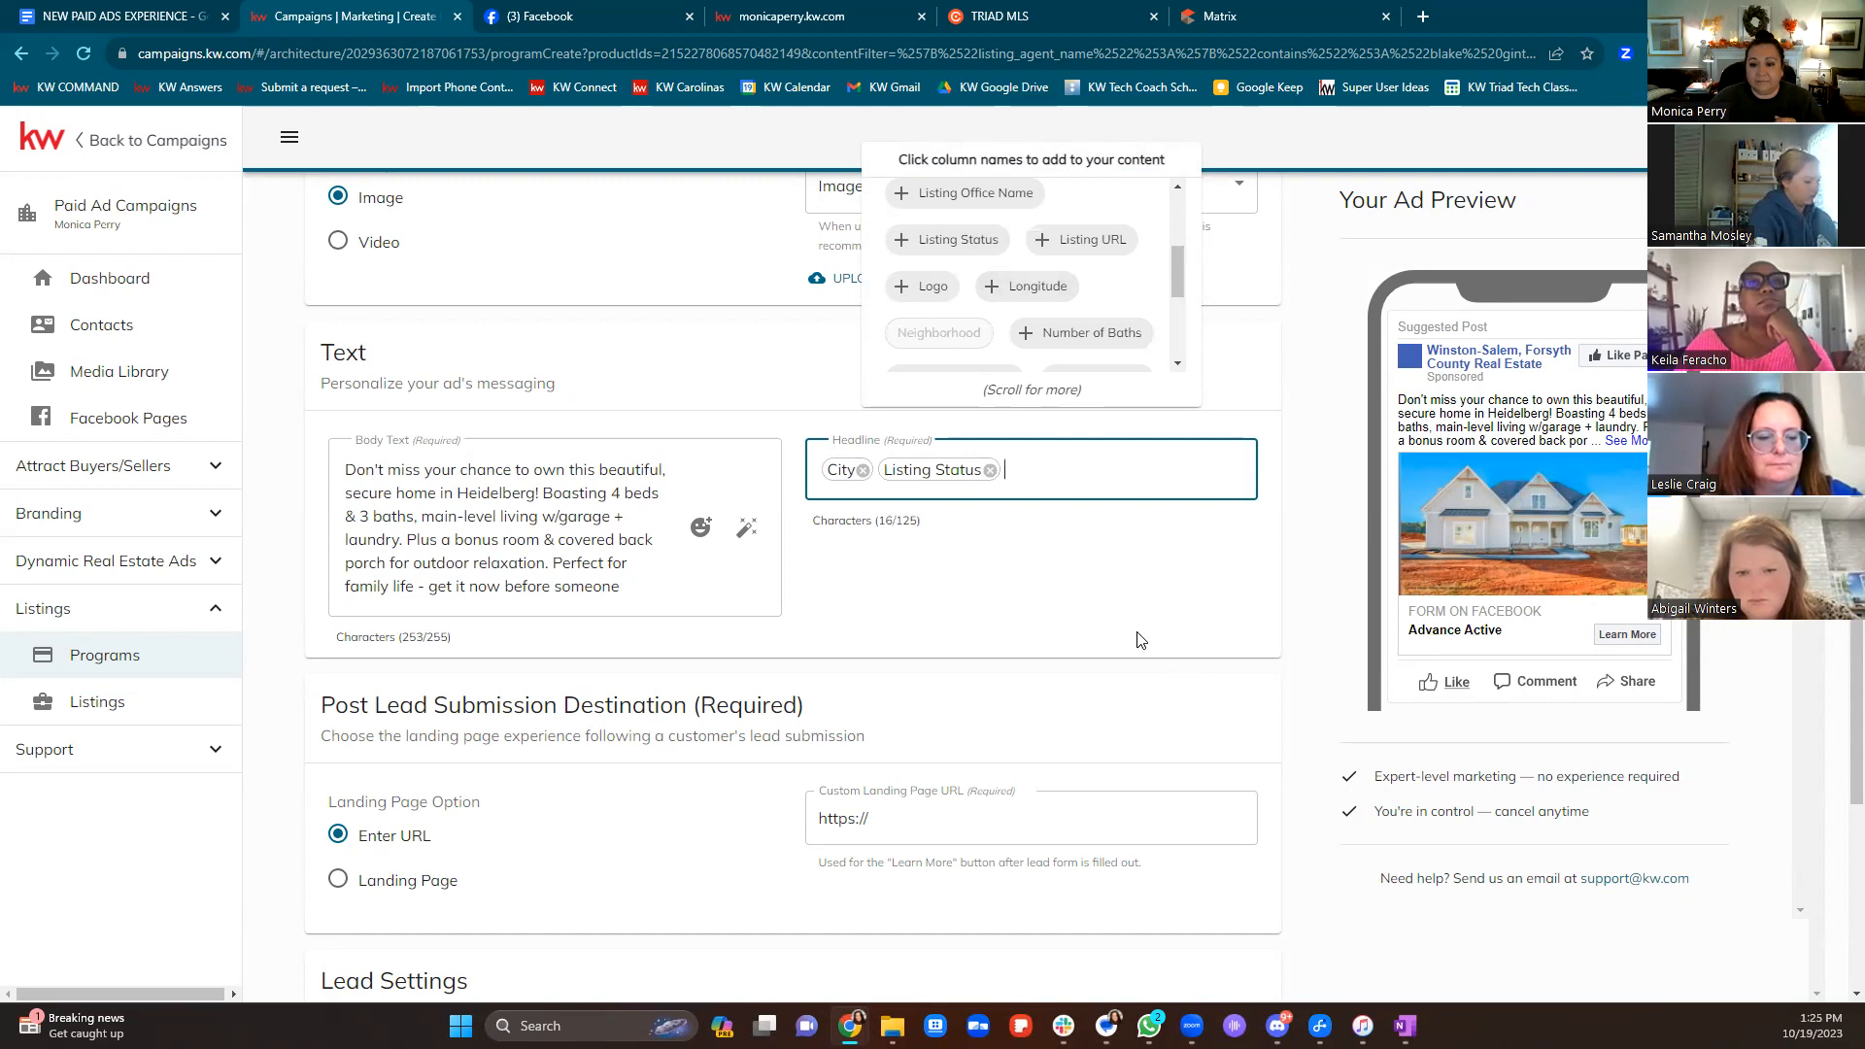
{"action": "left_click", "coordinate": [863, 472]}
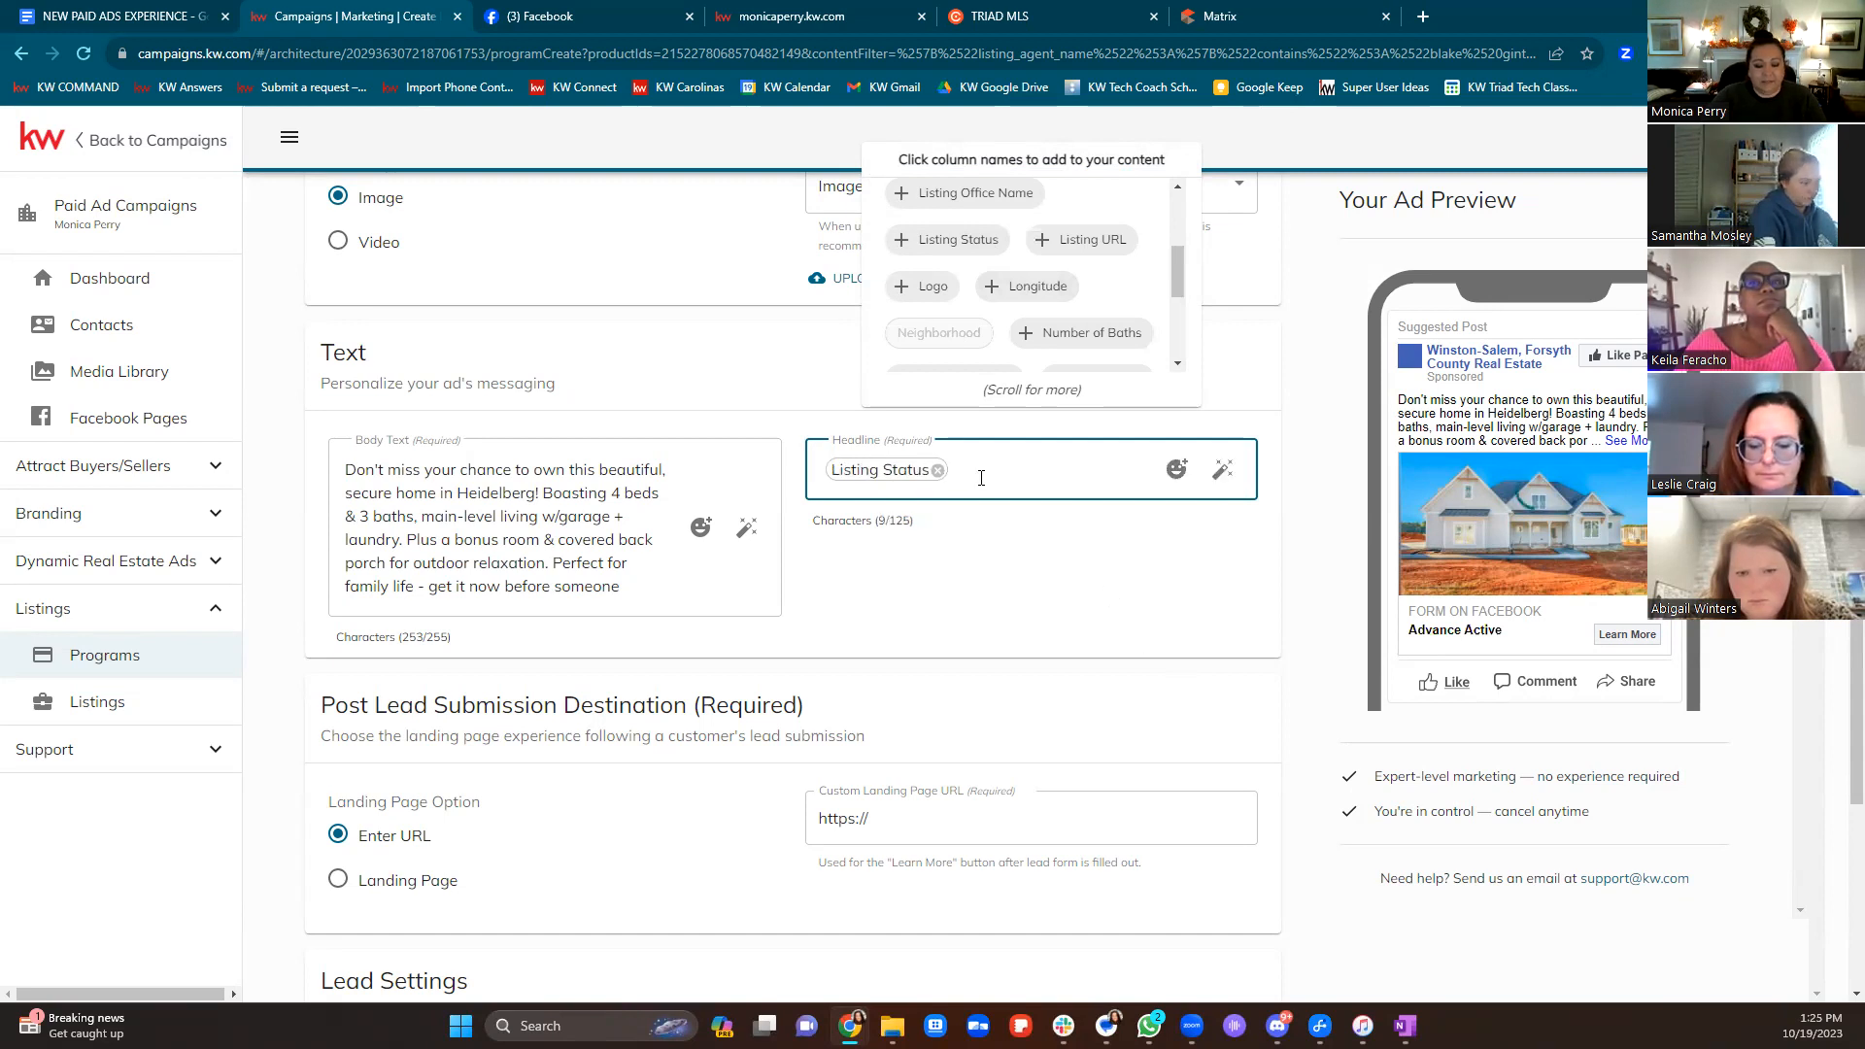
{"action": "type", "text": "in"}
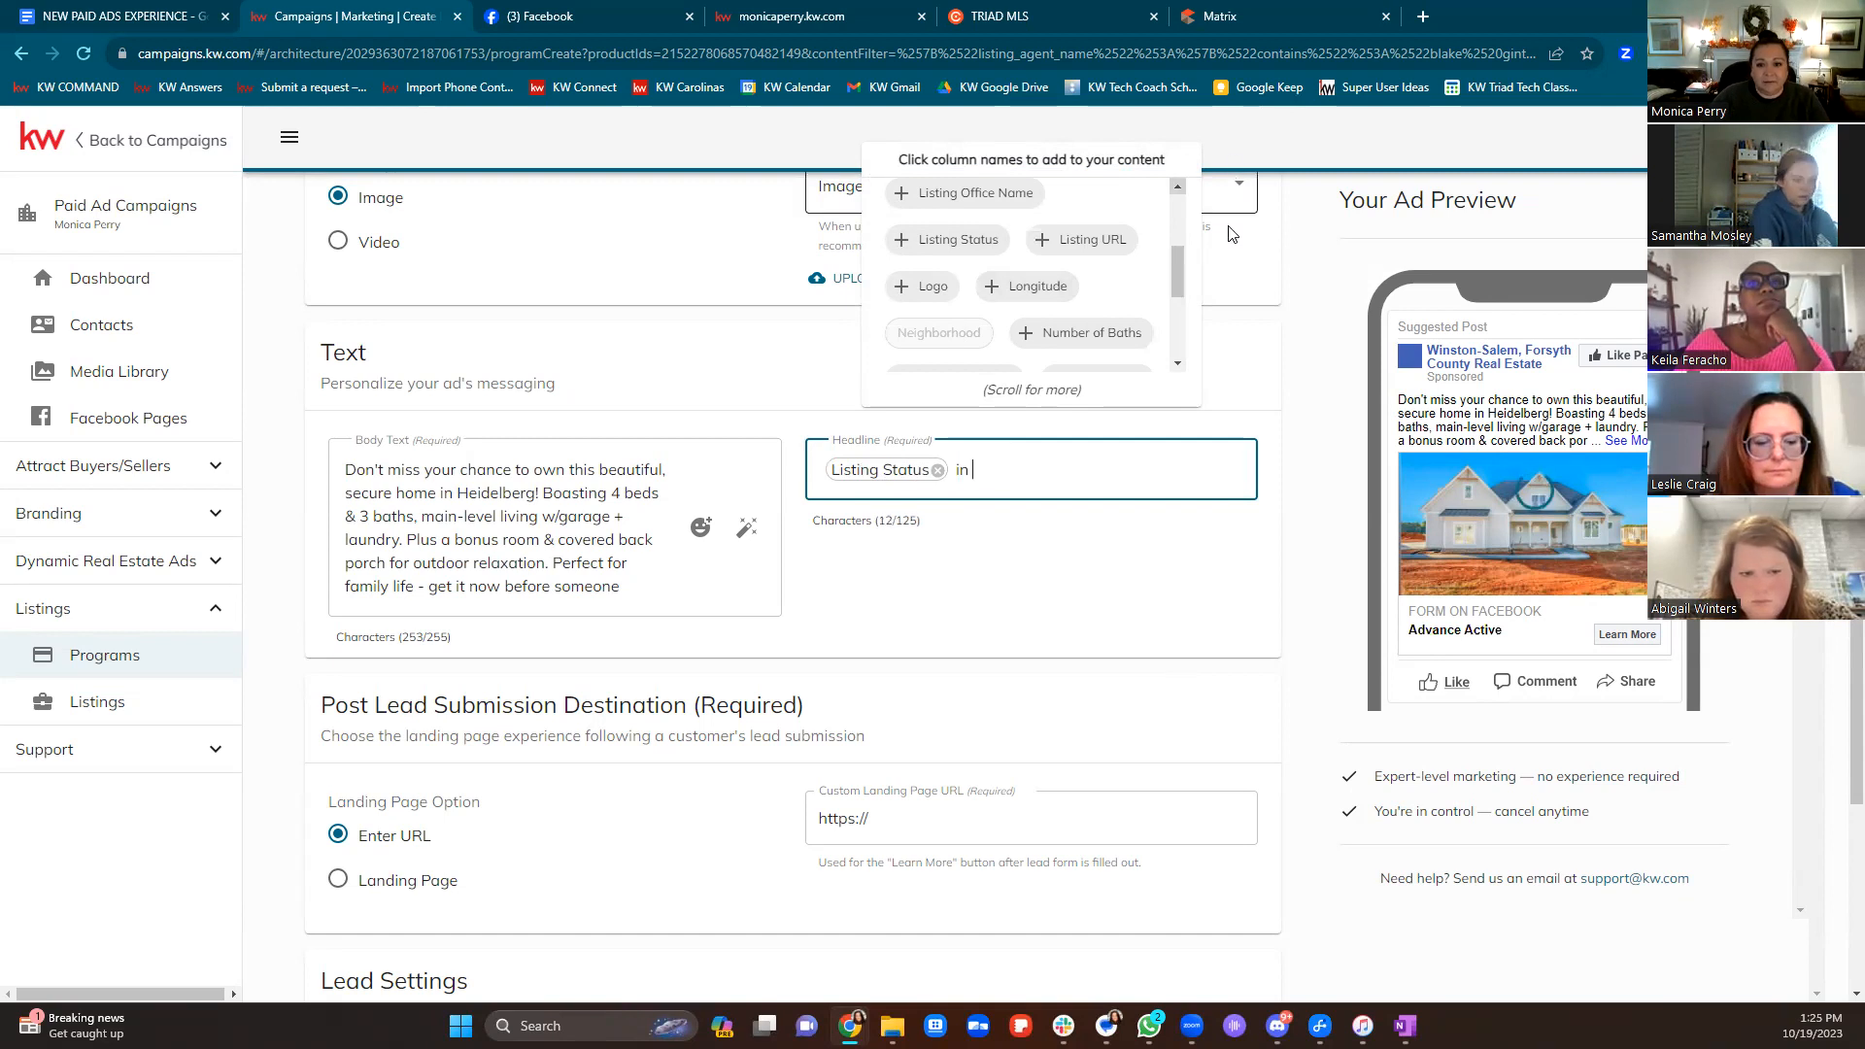
{"action": "scroll", "coordinate": [987, 281], "scroll_direction": "up", "scroll_amount": 5}
{"action": "left_click", "coordinate": [918, 201]}
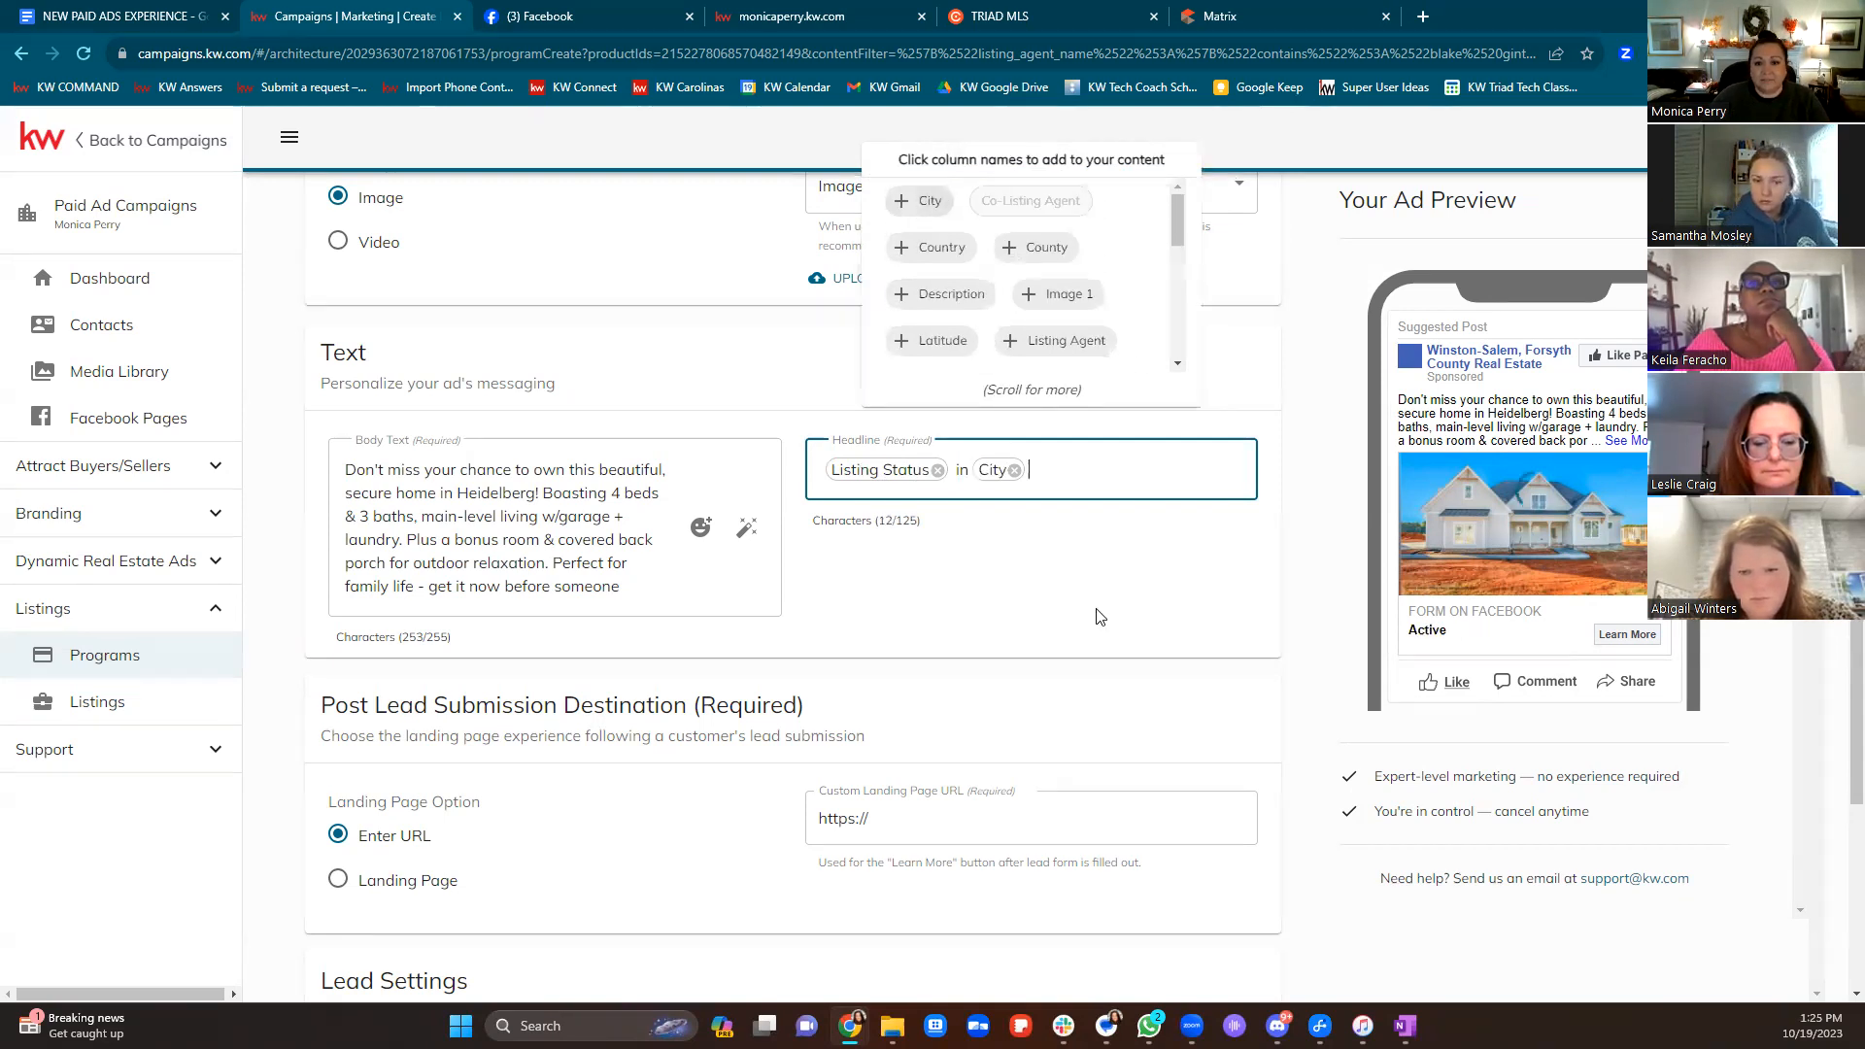
{"action": "left_click", "coordinate": [1096, 615]}
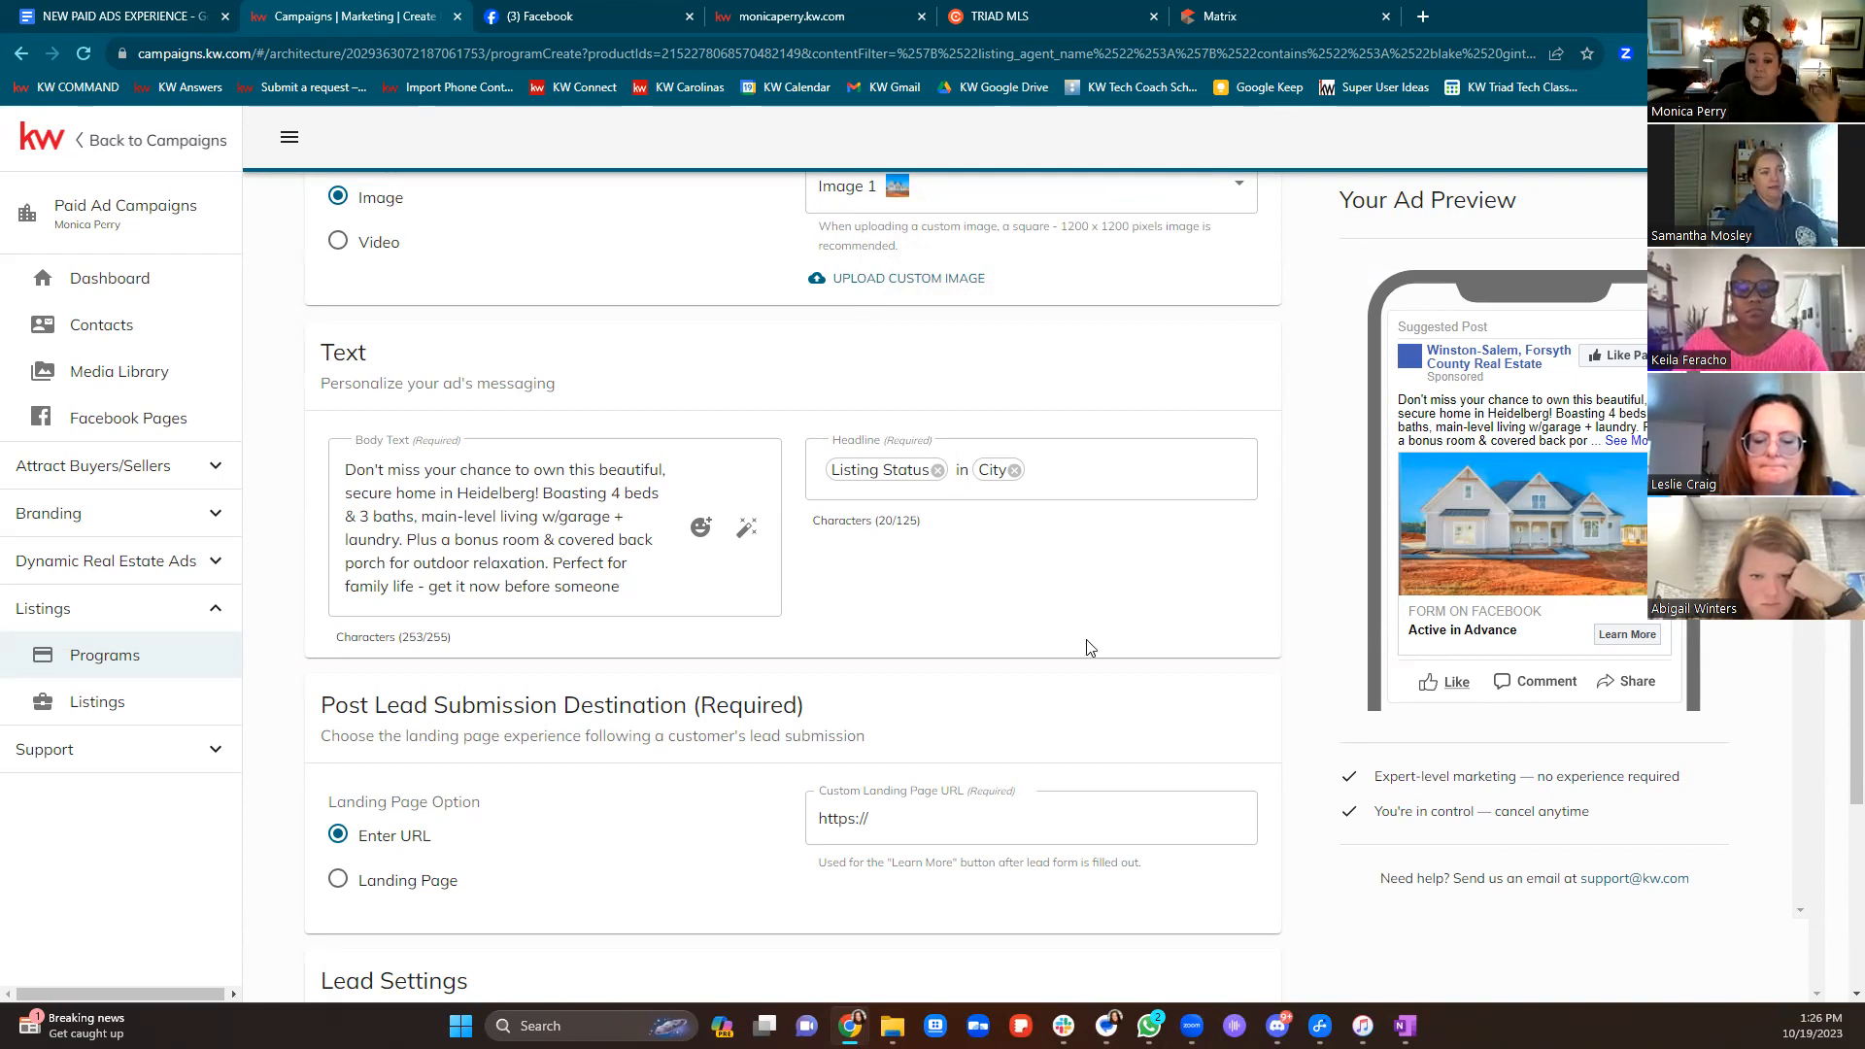
{"action": "scroll", "coordinate": [1089, 647], "scroll_direction": "down", "scroll_amount": 3}
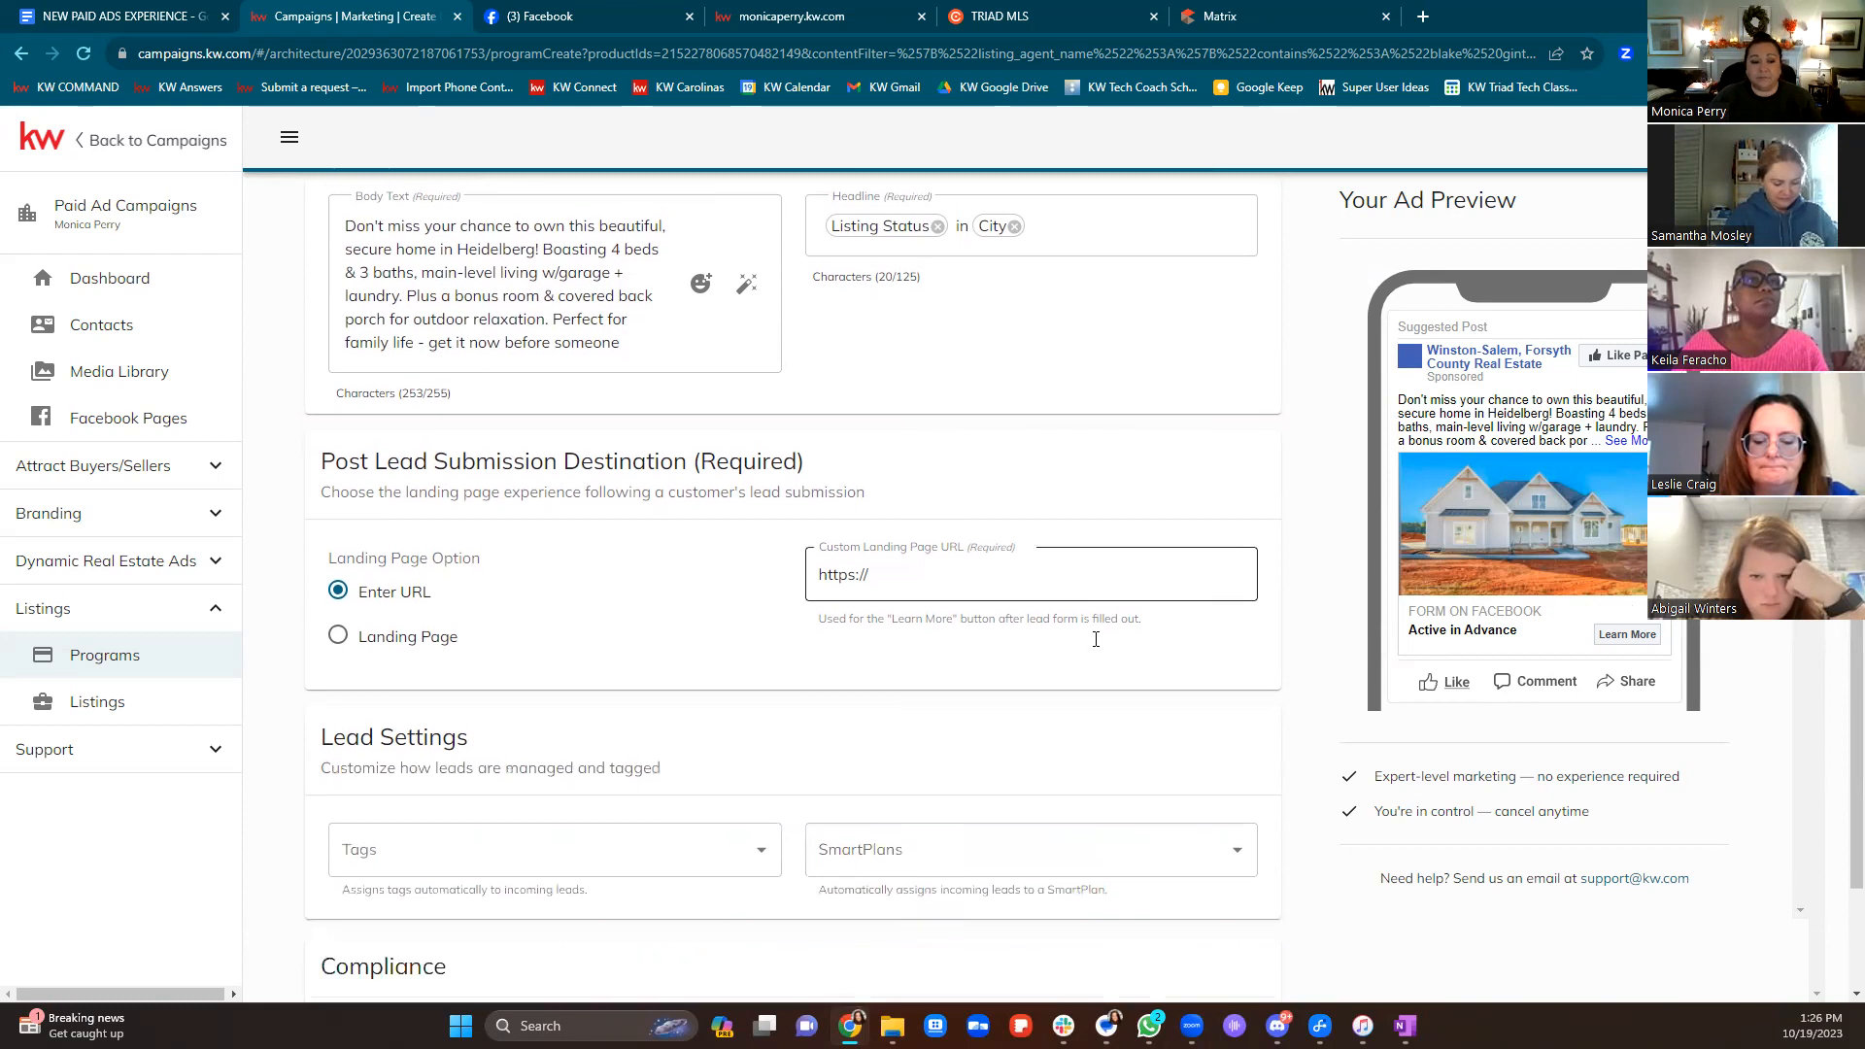
Replace 'Heidelberg' with 'Advance!' in the body text, then scroll to Post Lead Submission Destination
{"action": "scroll", "coordinate": [740, 615], "scroll_direction": "down", "scroll_amount": 2}
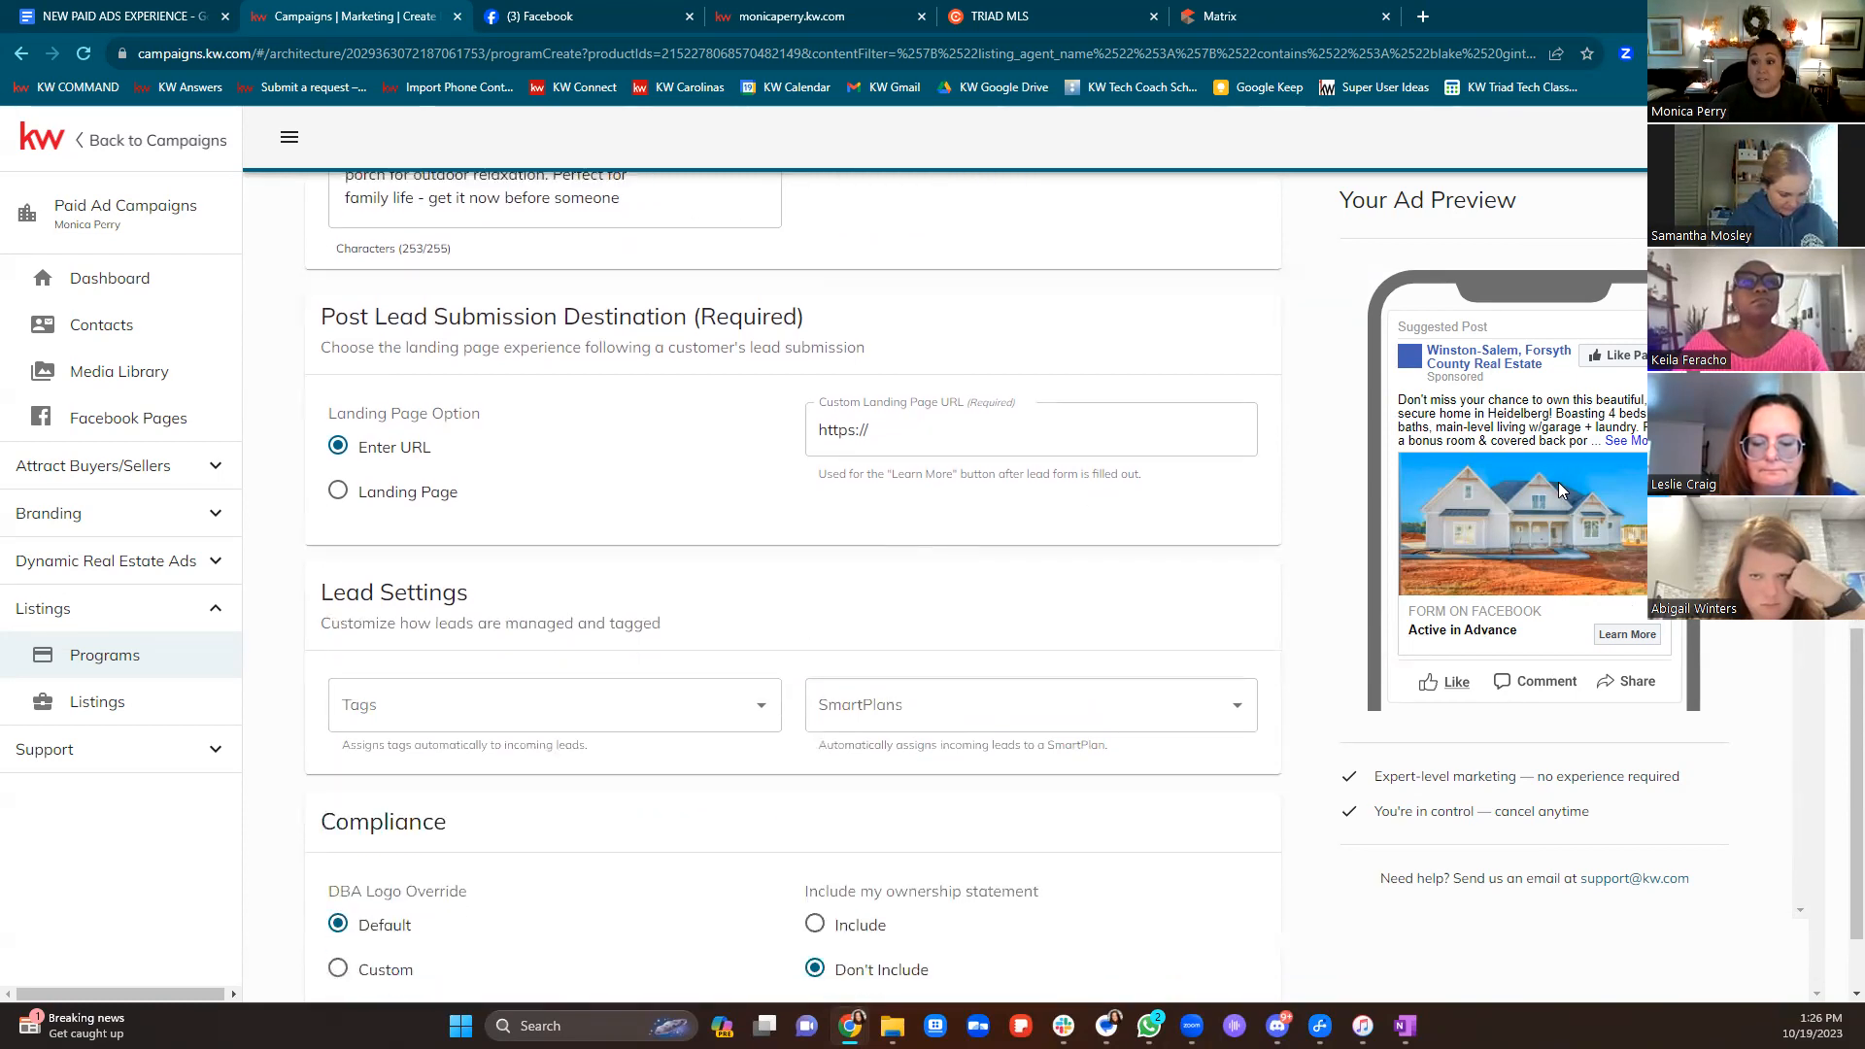
{"action": "scroll", "coordinate": [733, 483], "scroll_direction": "up", "scroll_amount": 4}
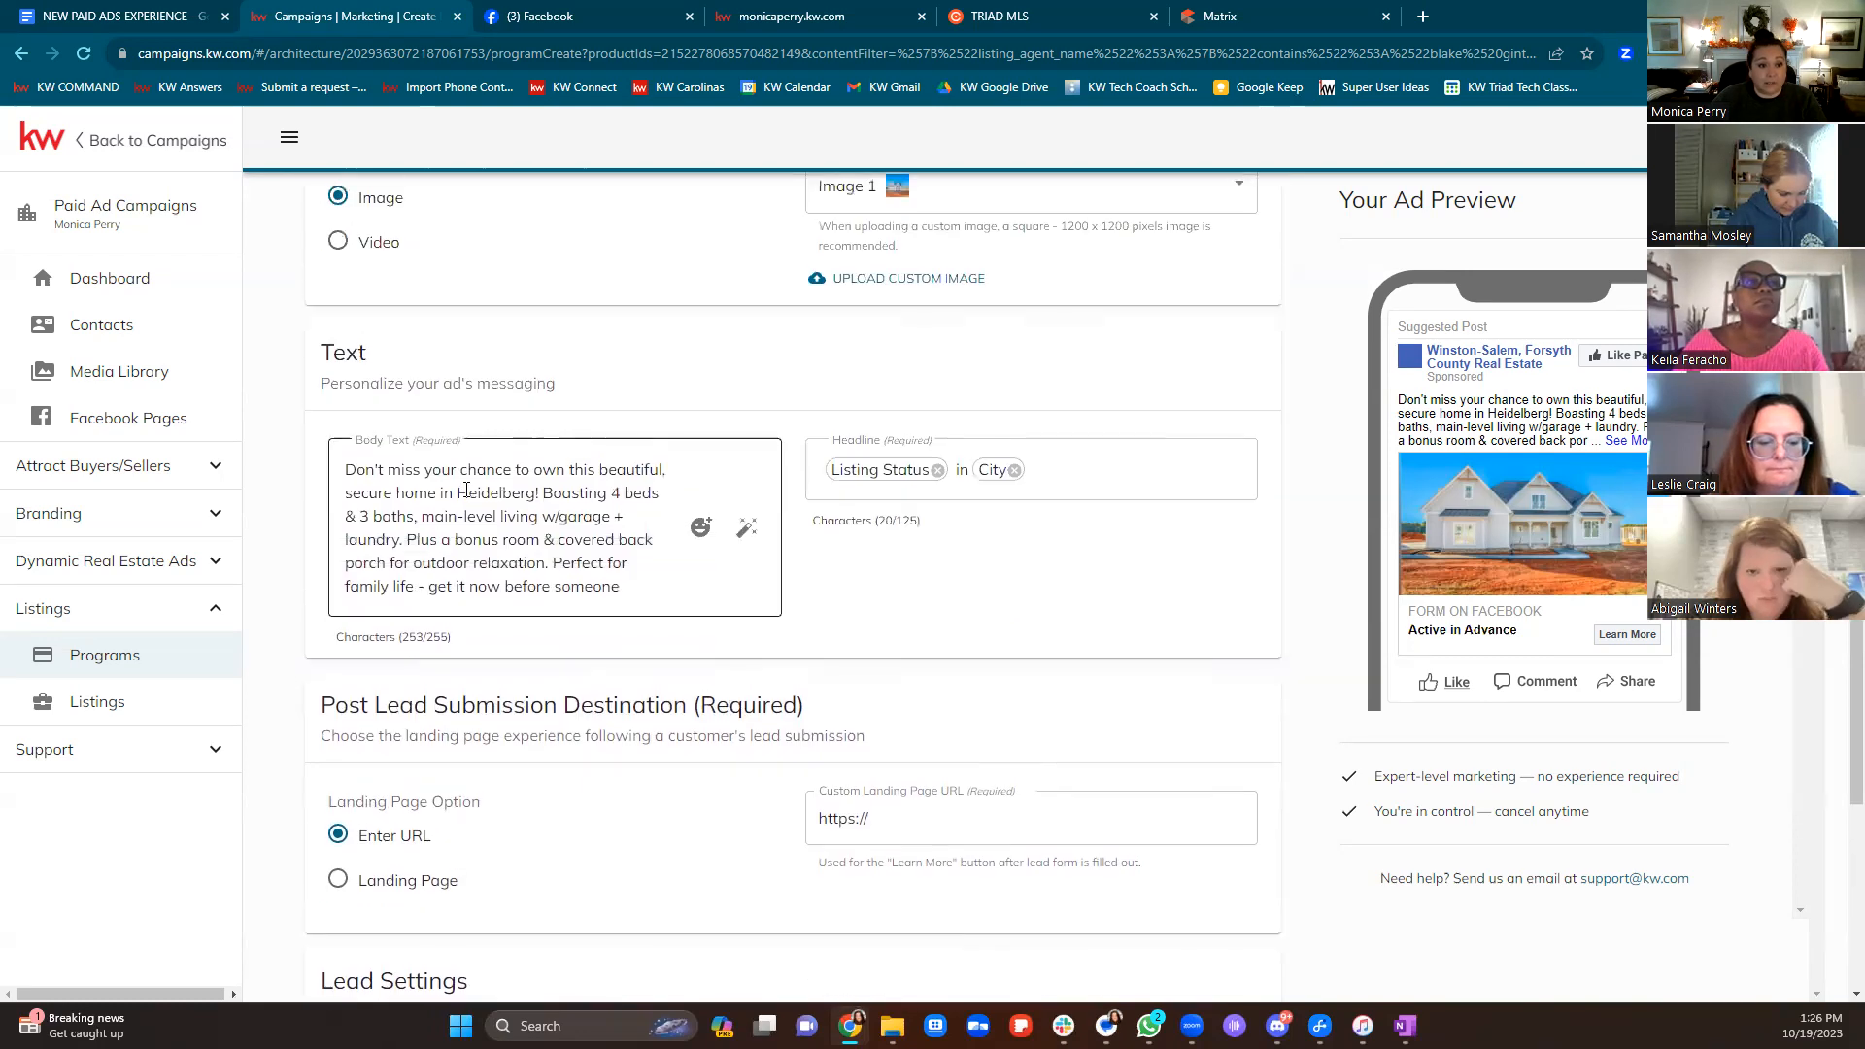
{"action": "double_click", "coordinate": [532, 494]}
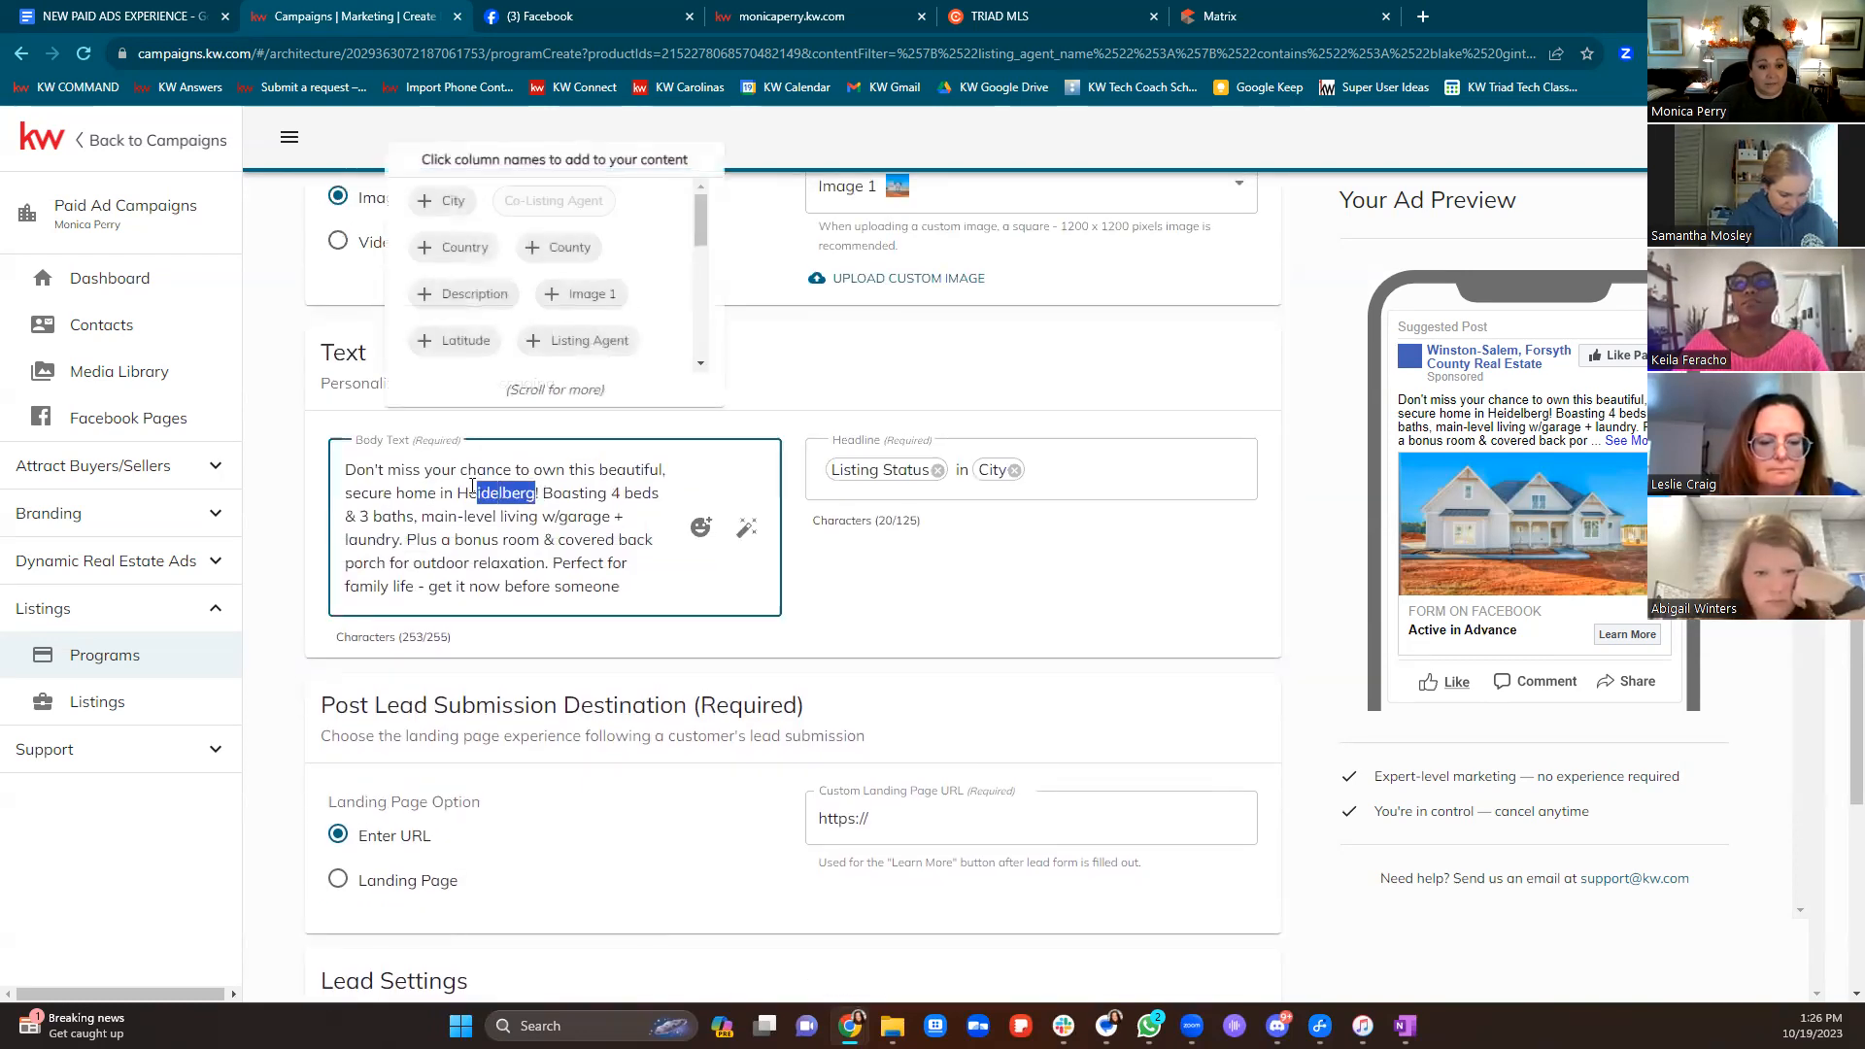
{"action": "type", "text": "Advance"}
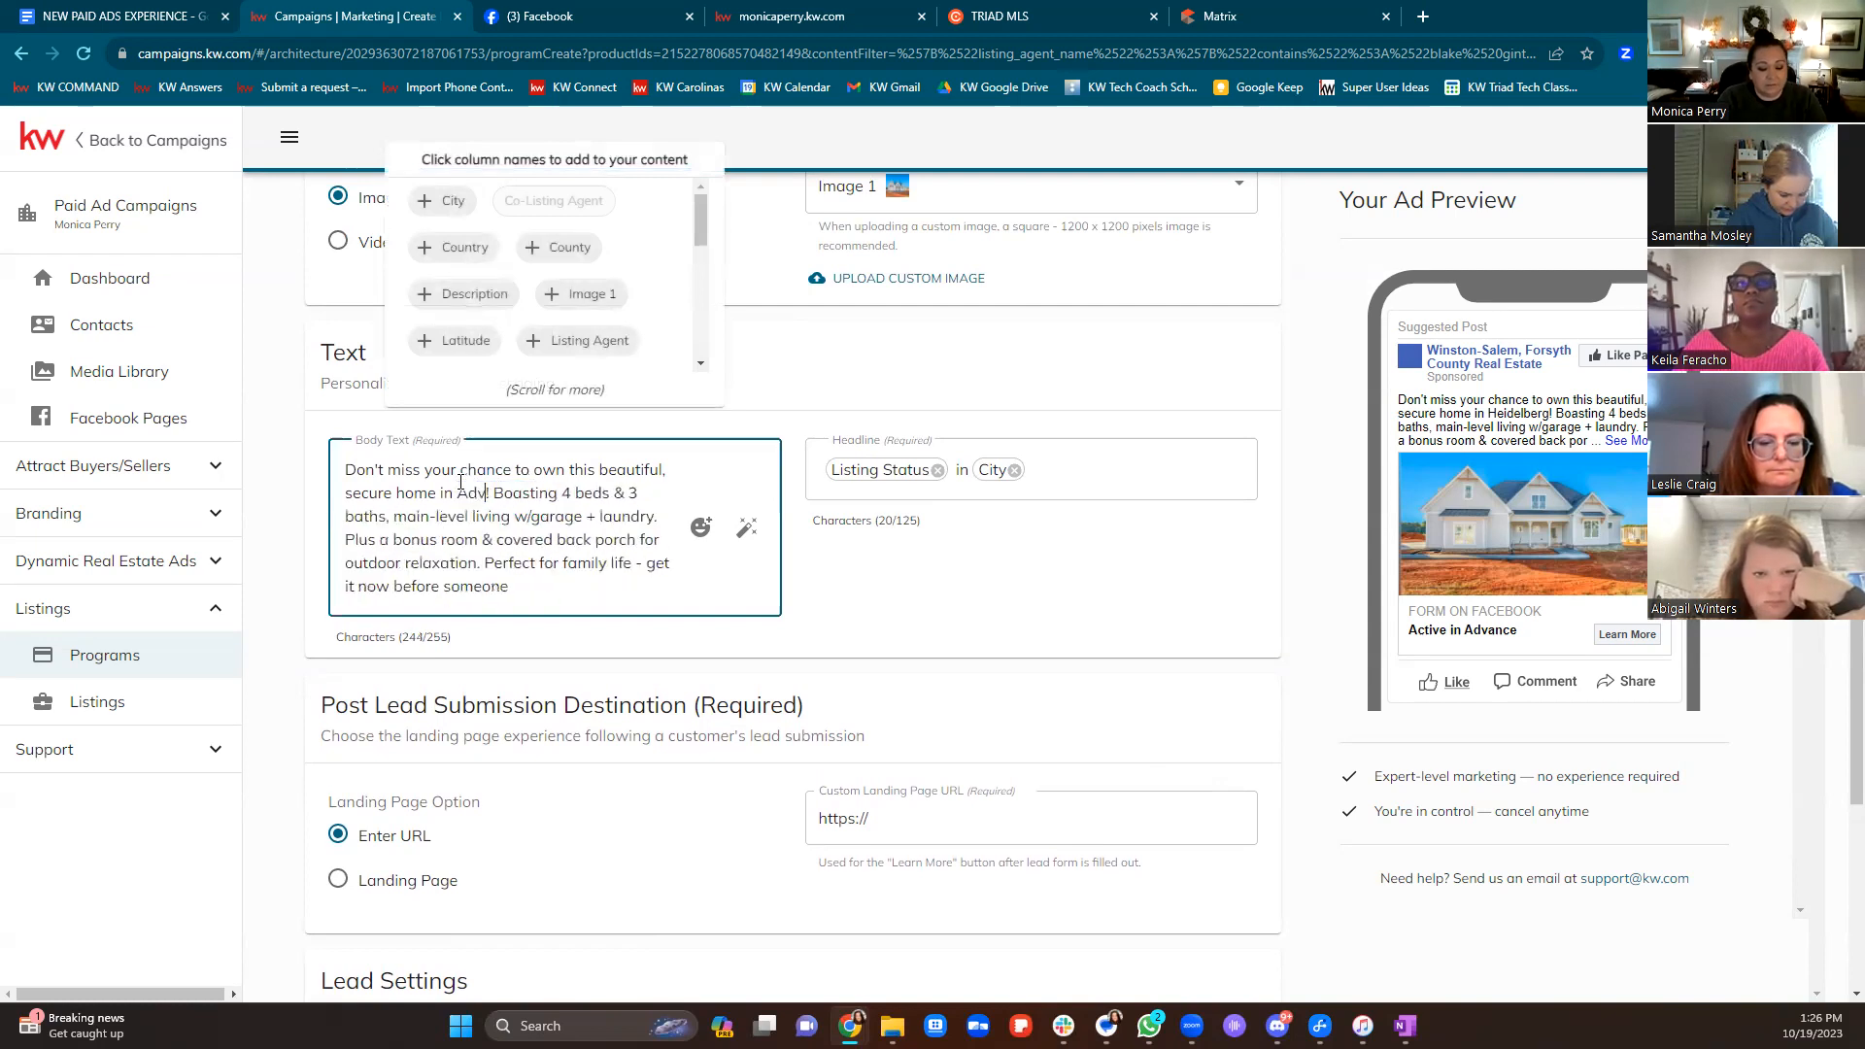
{"action": "type", "text": "!"}
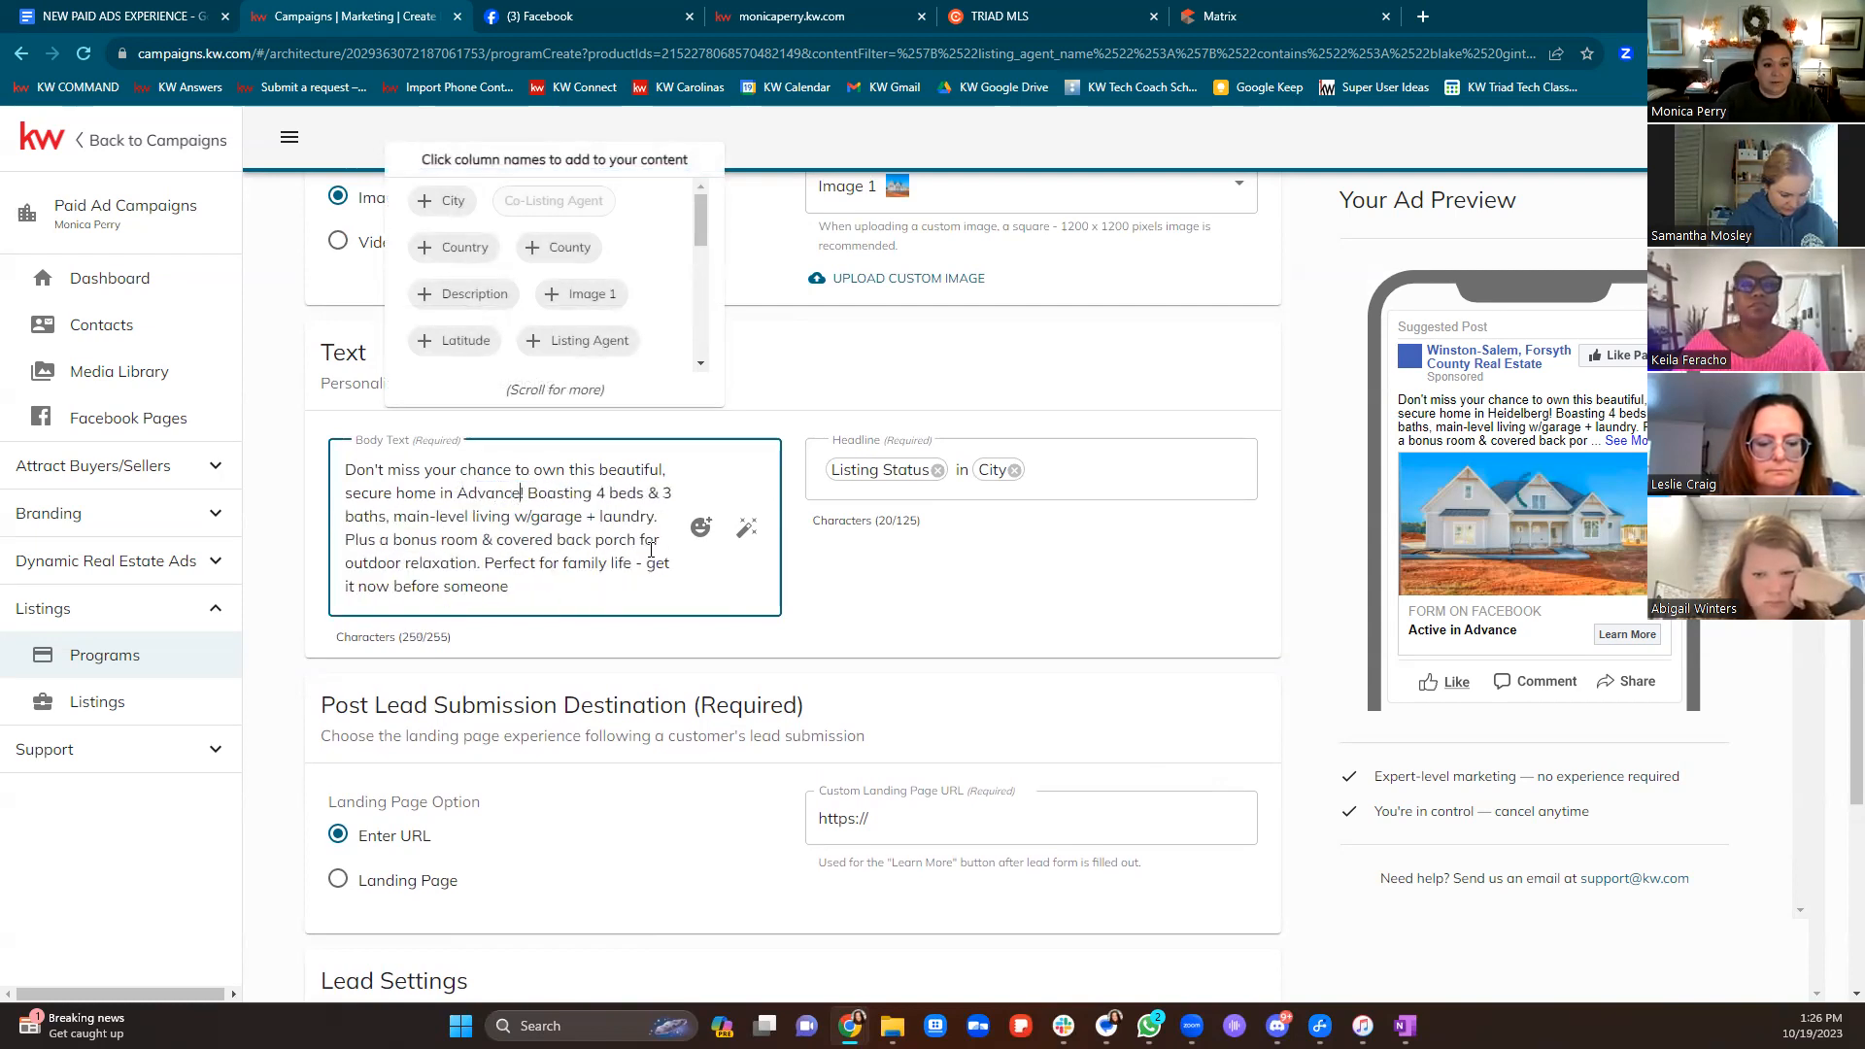
{"action": "left_click", "coordinate": [1048, 618]}
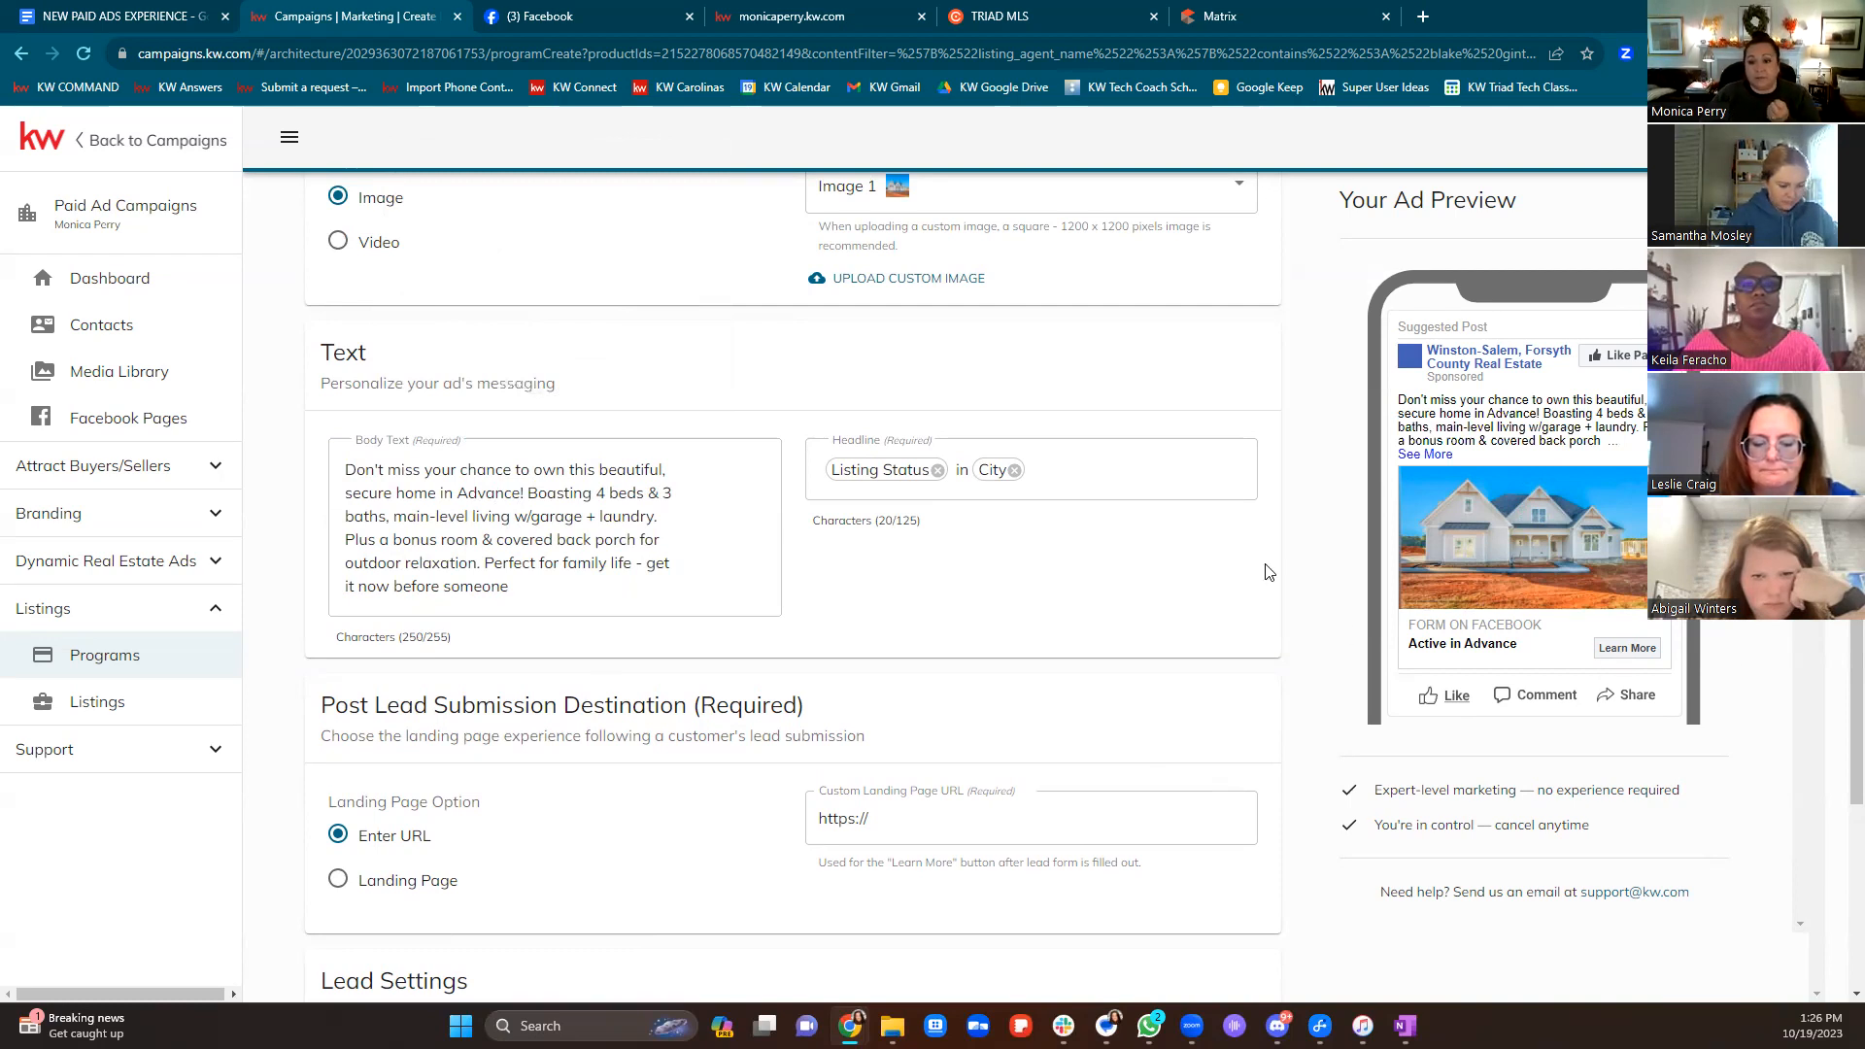
{"action": "scroll", "coordinate": [1261, 570], "scroll_direction": "down", "scroll_amount": 3}
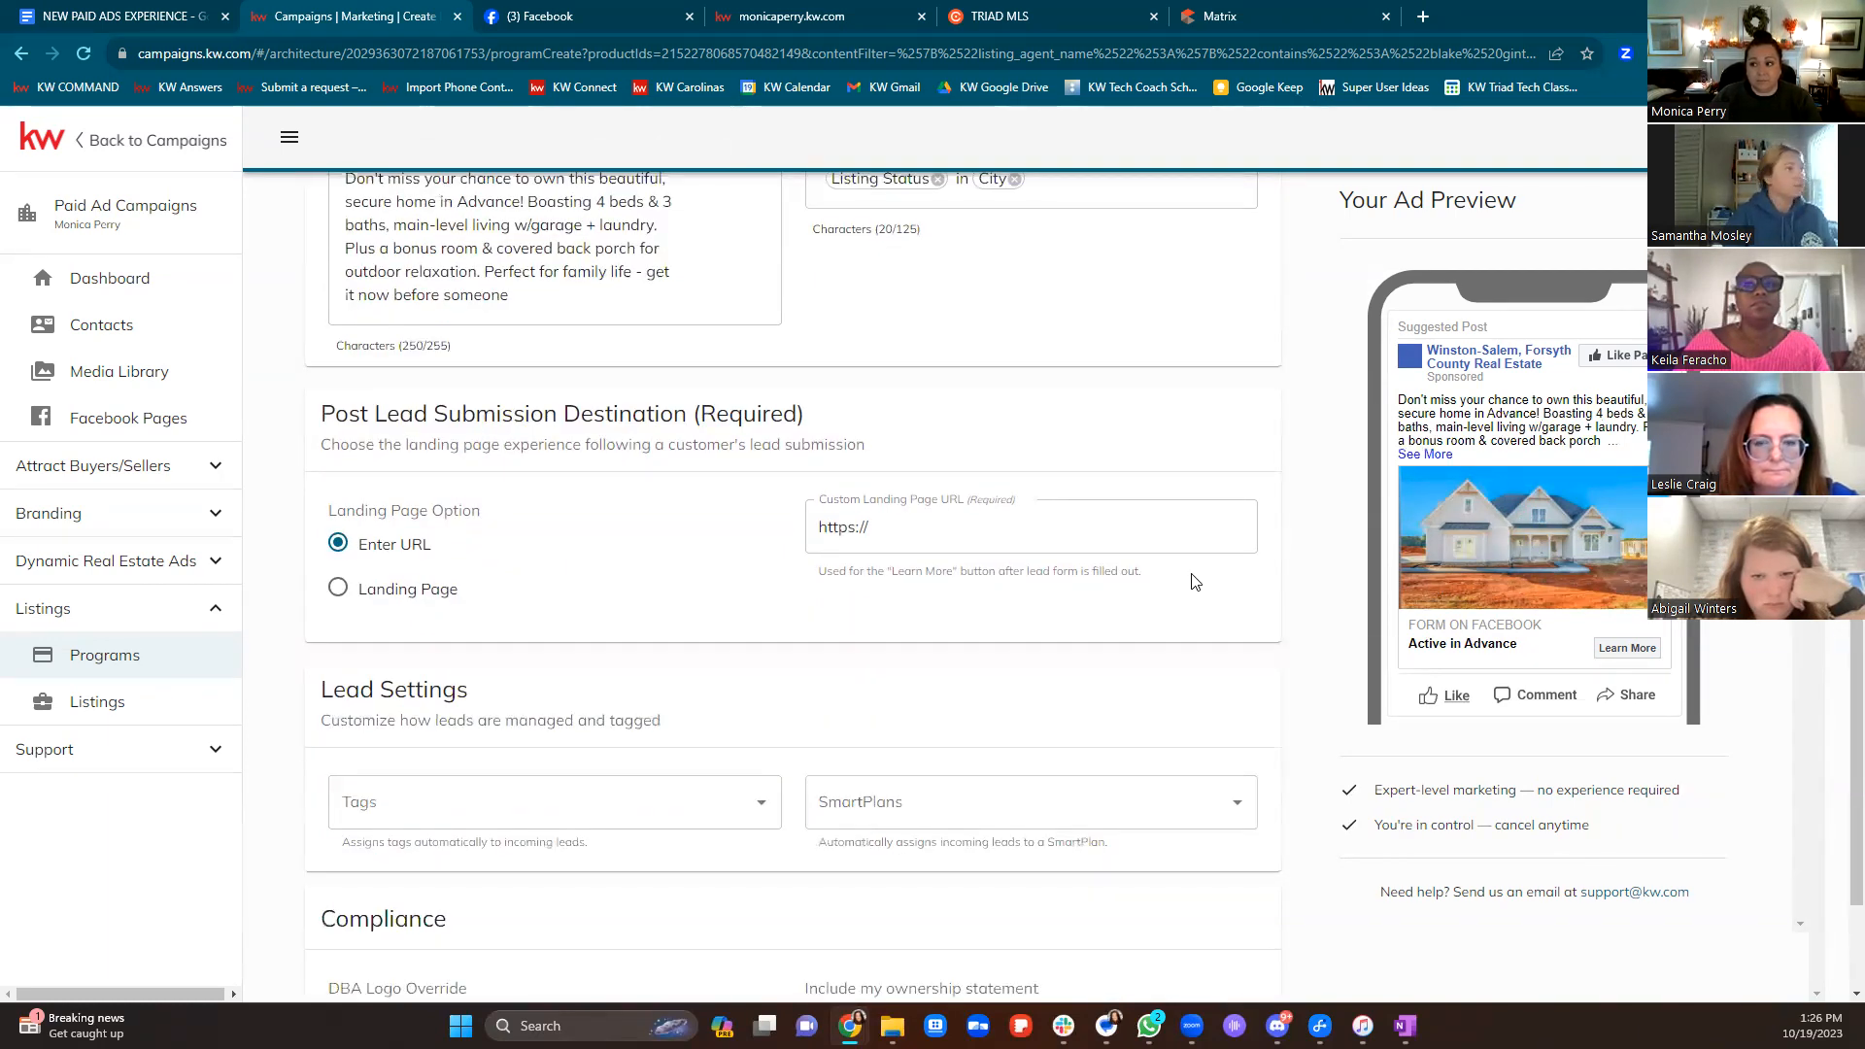
{"action": "left_click_drag", "start_coordinate": [322, 416], "coordinate": [871, 437]}
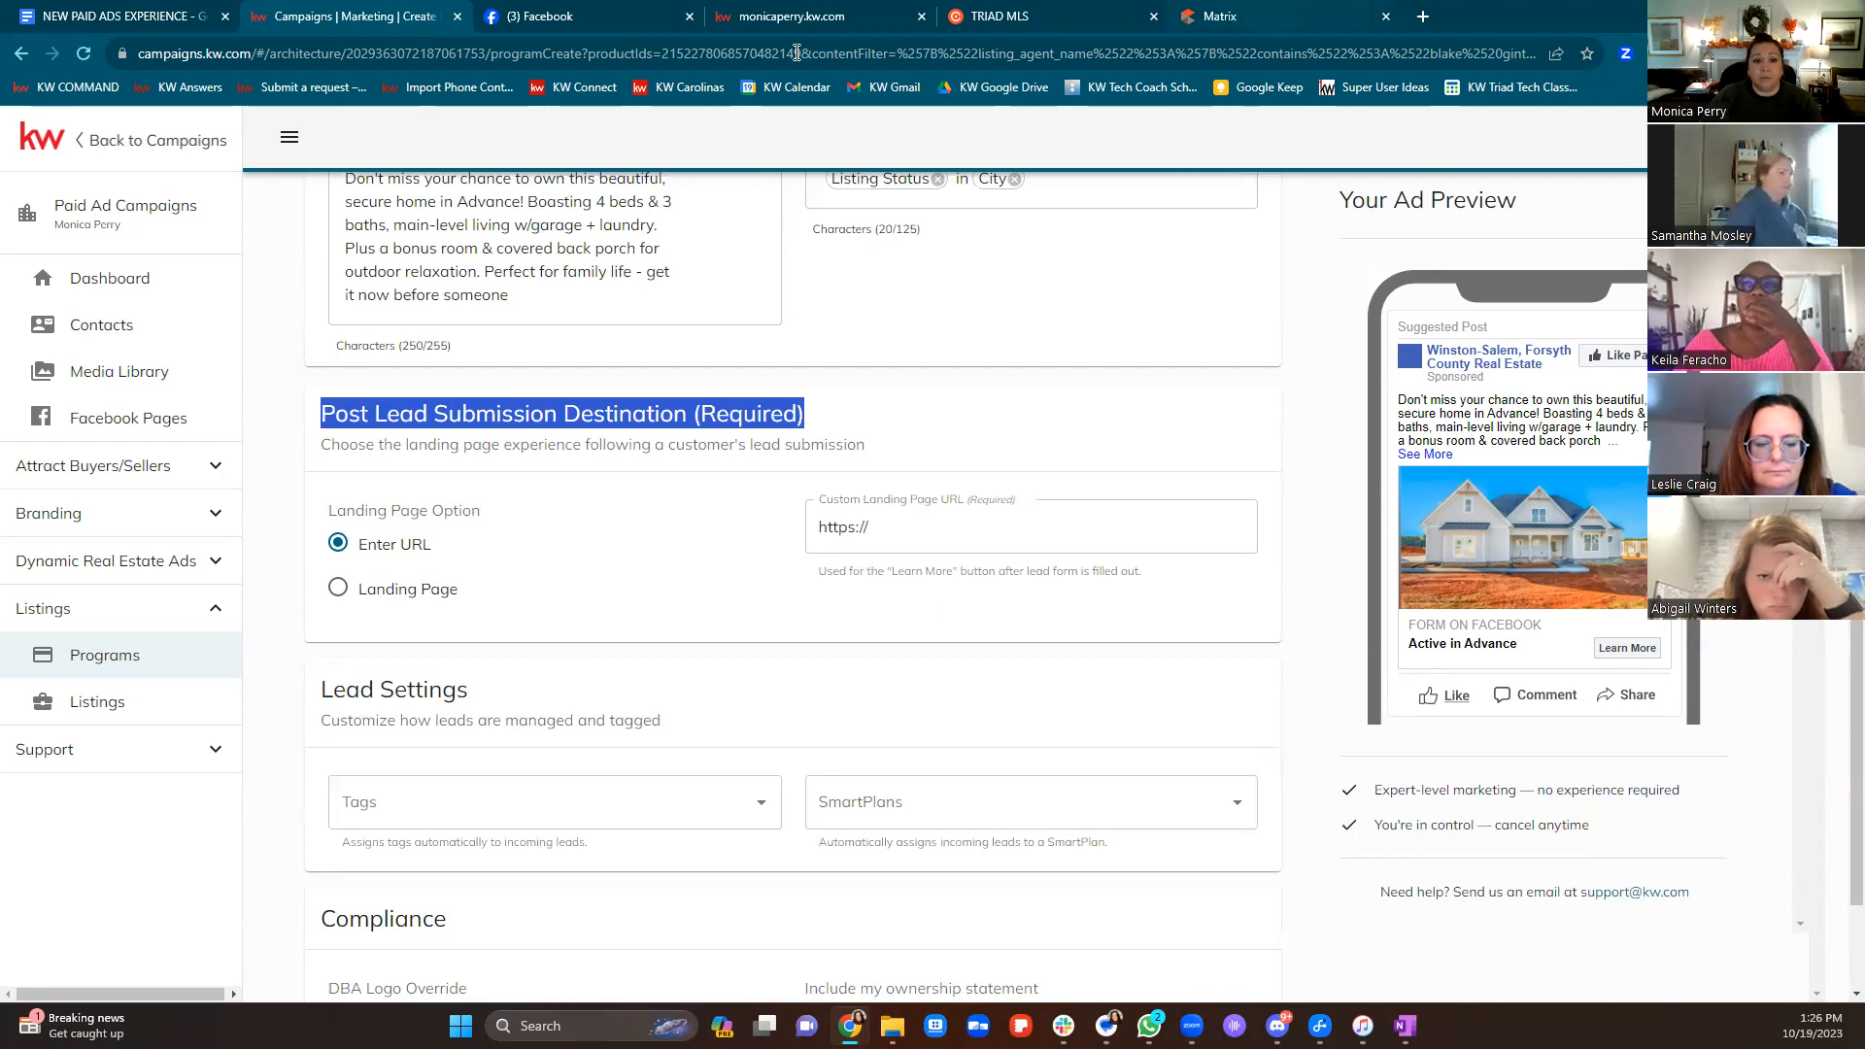
{"action": "left_click", "coordinate": [781, 19]}
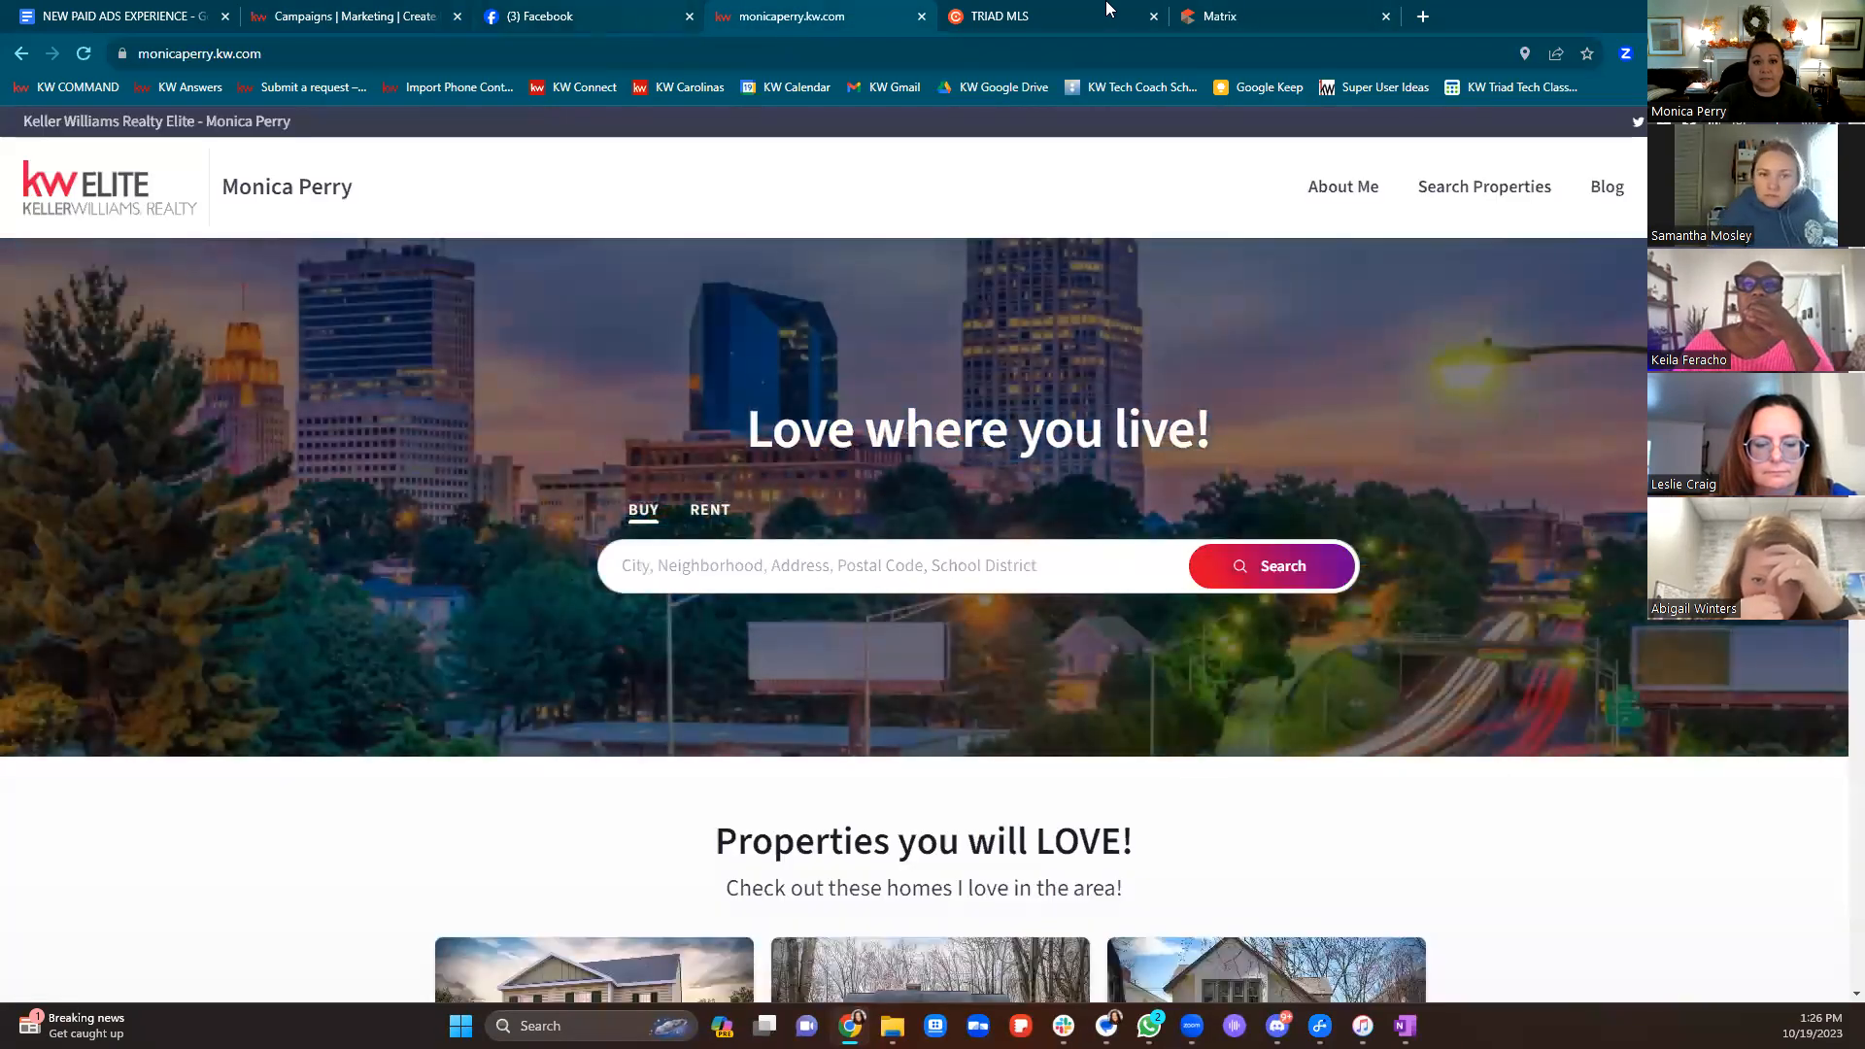
{"action": "left_click", "coordinate": [775, 562]}
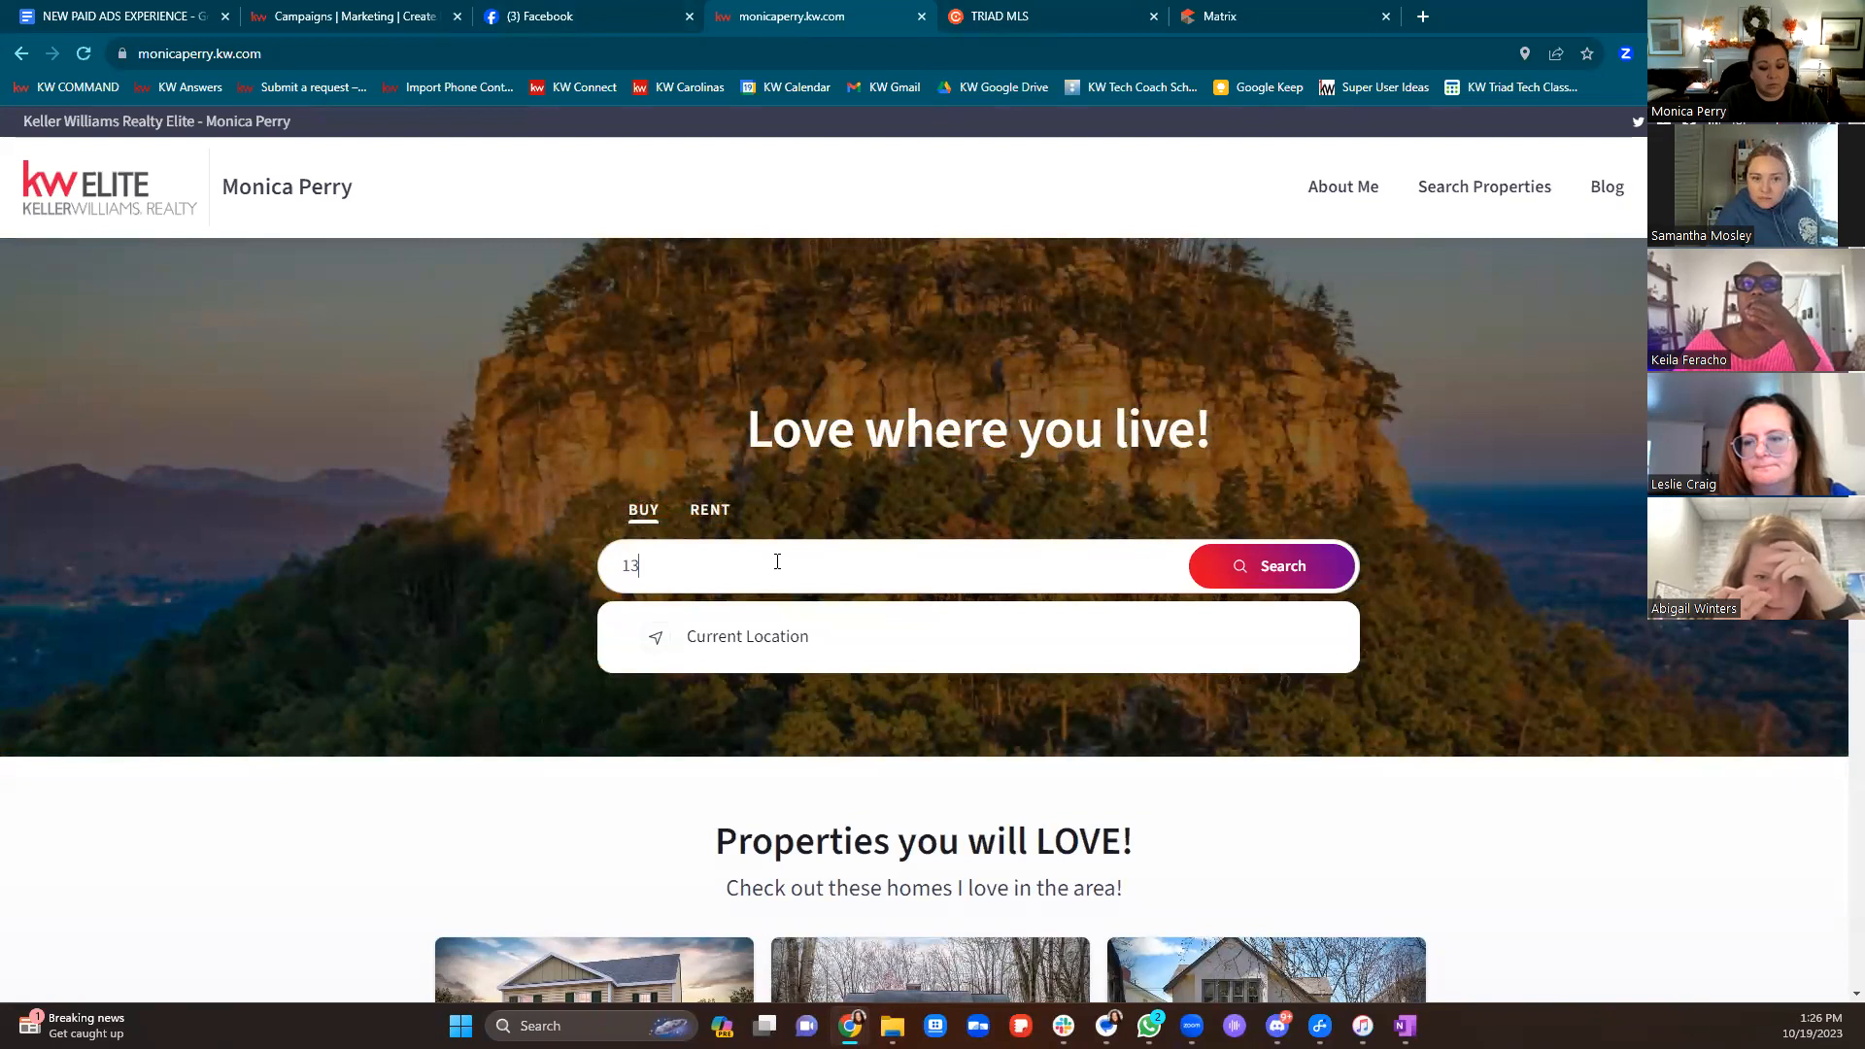
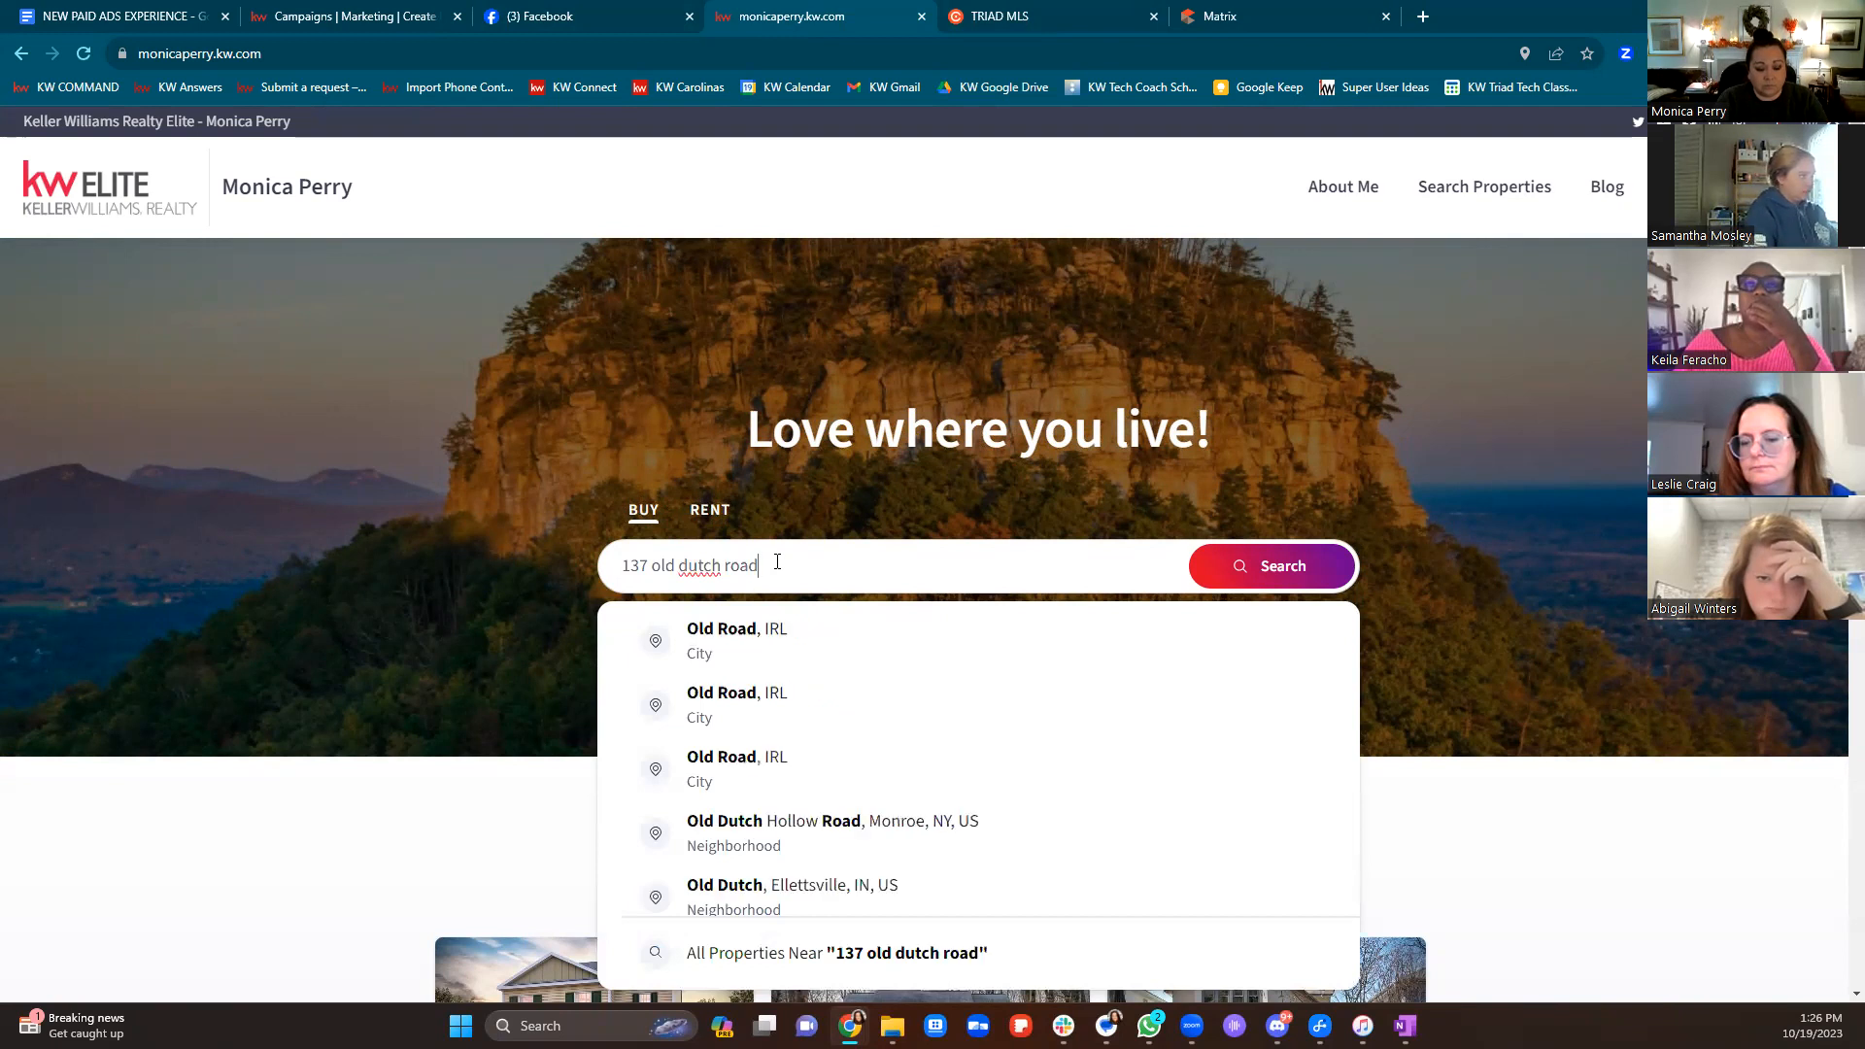
{"action": "key", "text": "Return"}
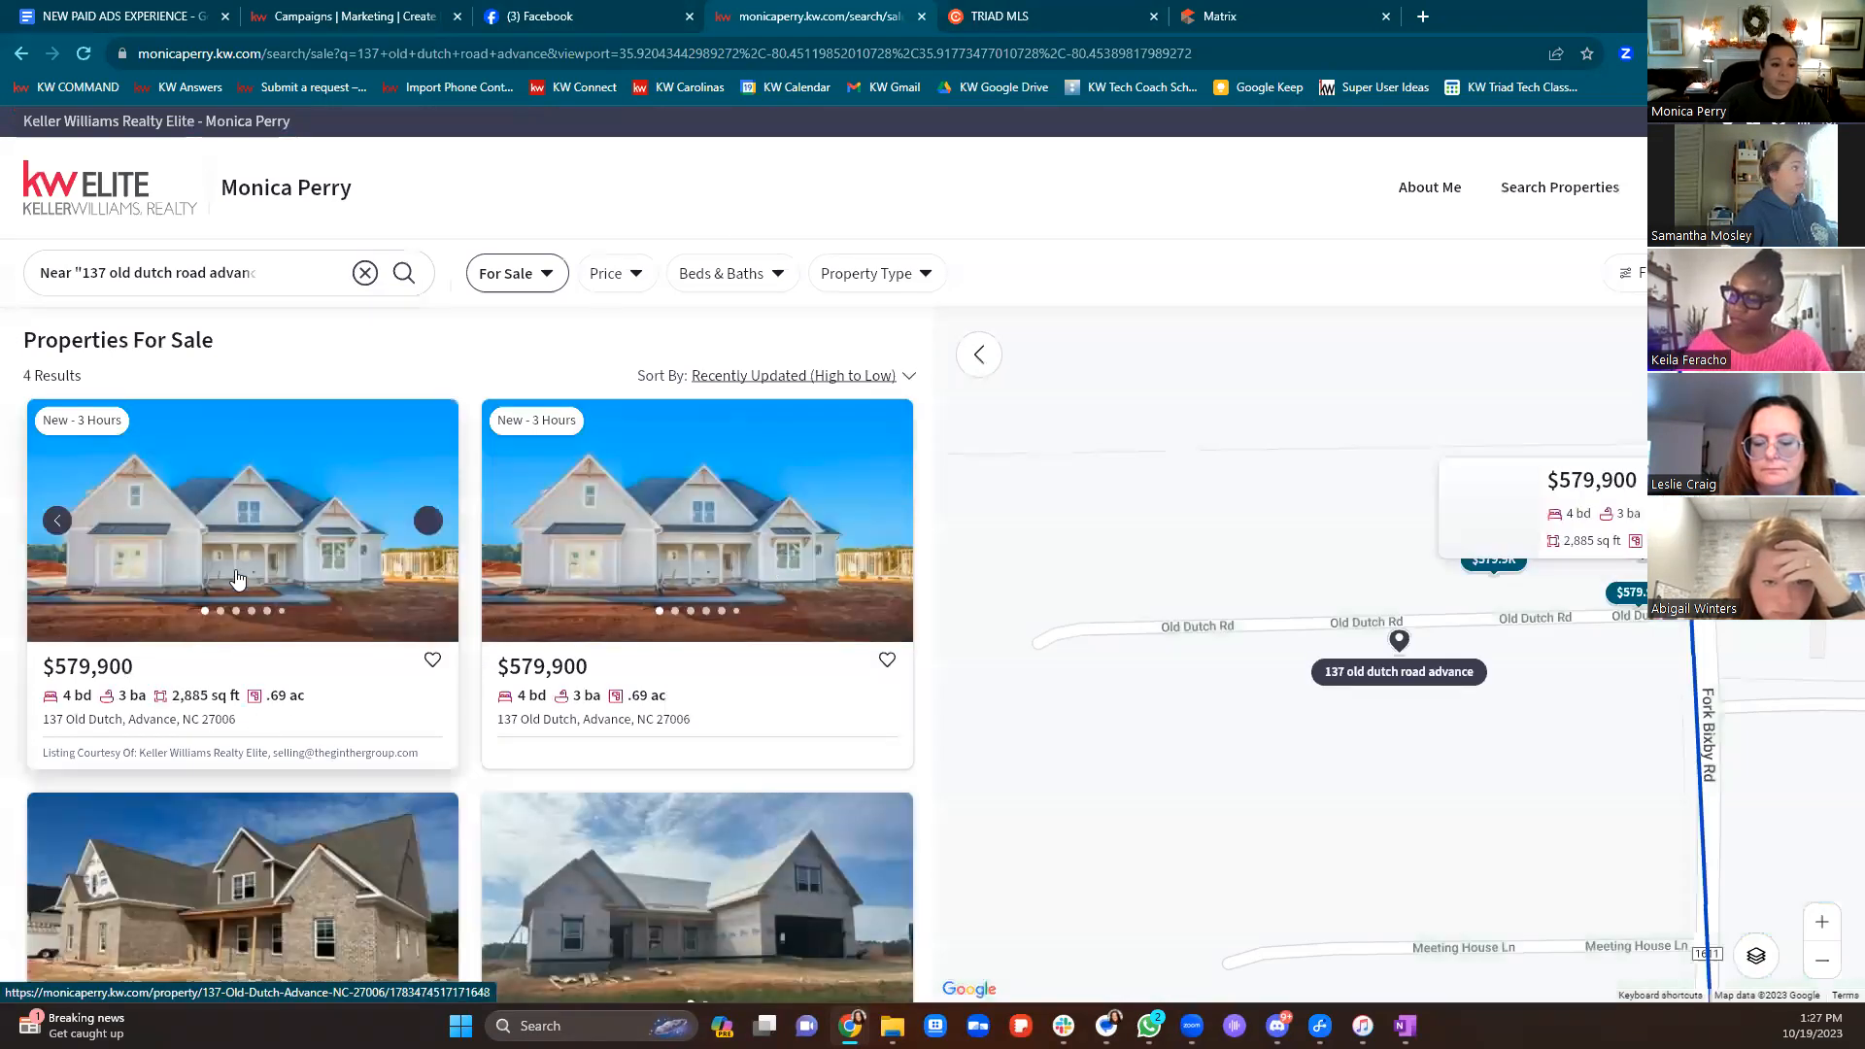
{"action": "left_click", "coordinate": [237, 580]}
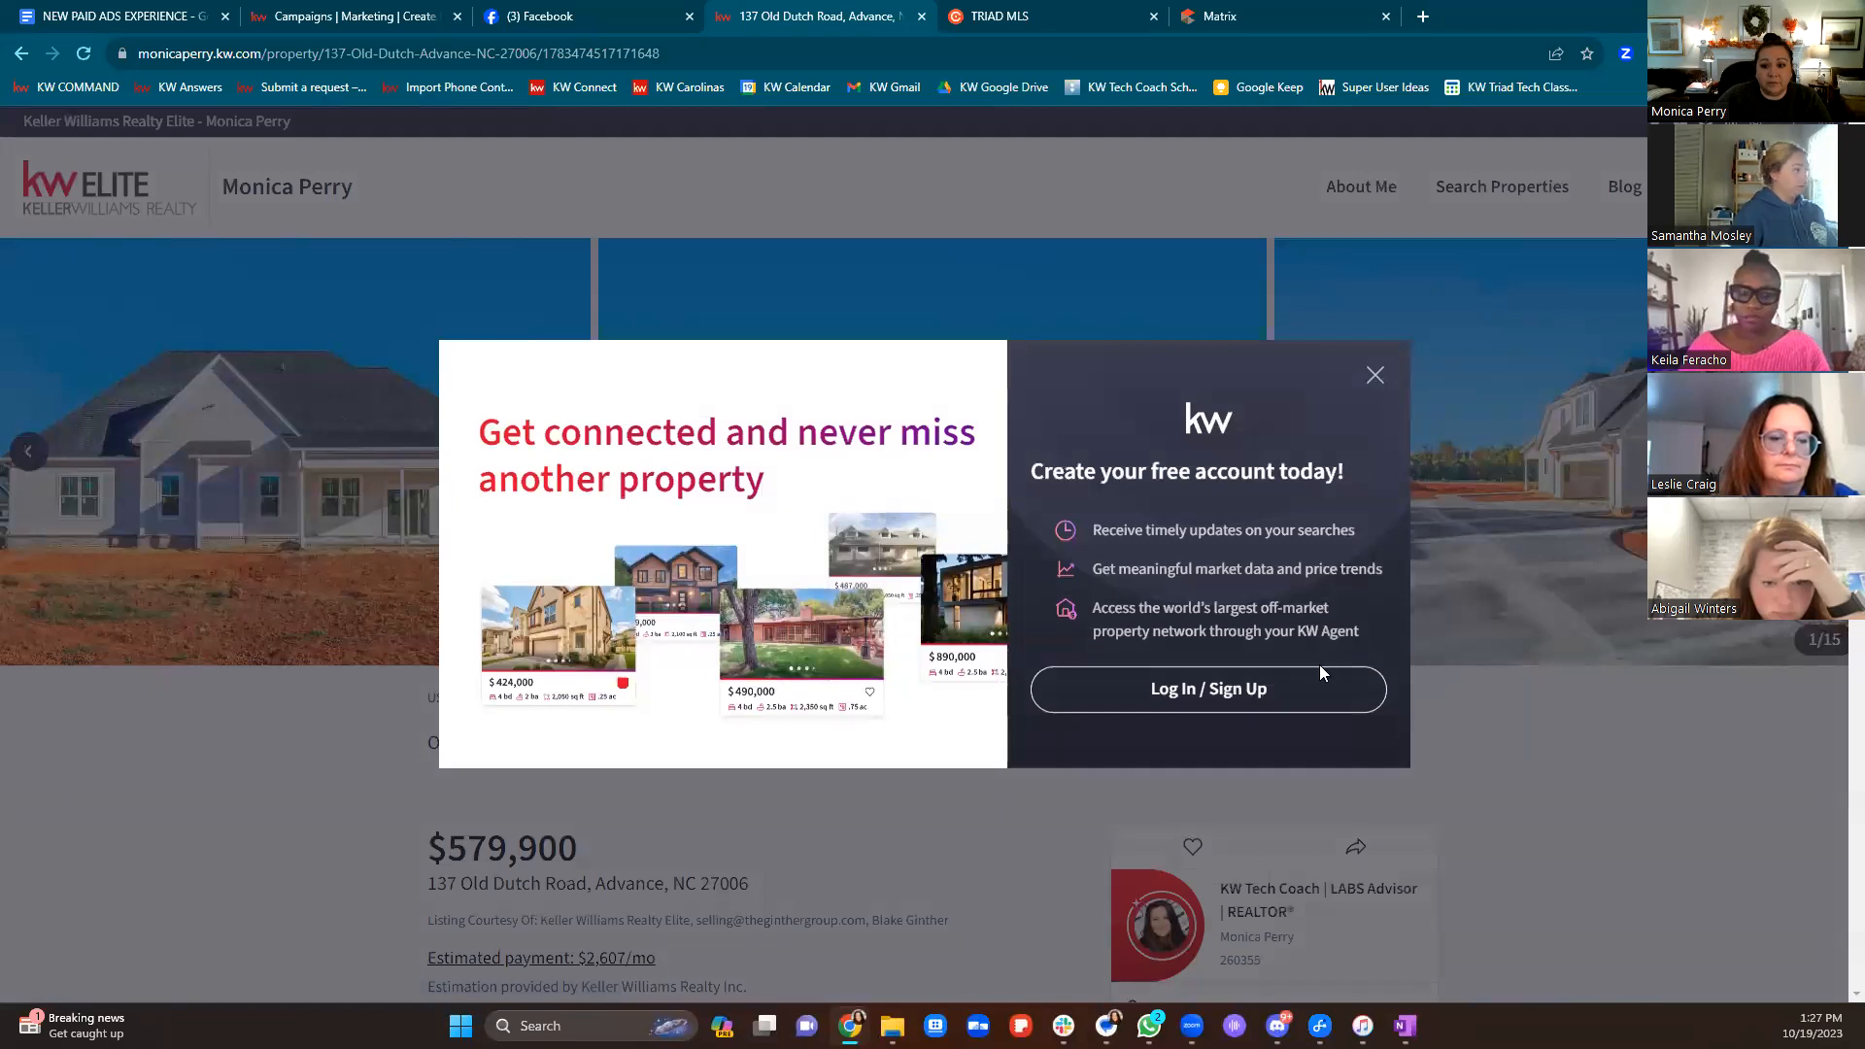
{"action": "left_click", "coordinate": [1293, 688]}
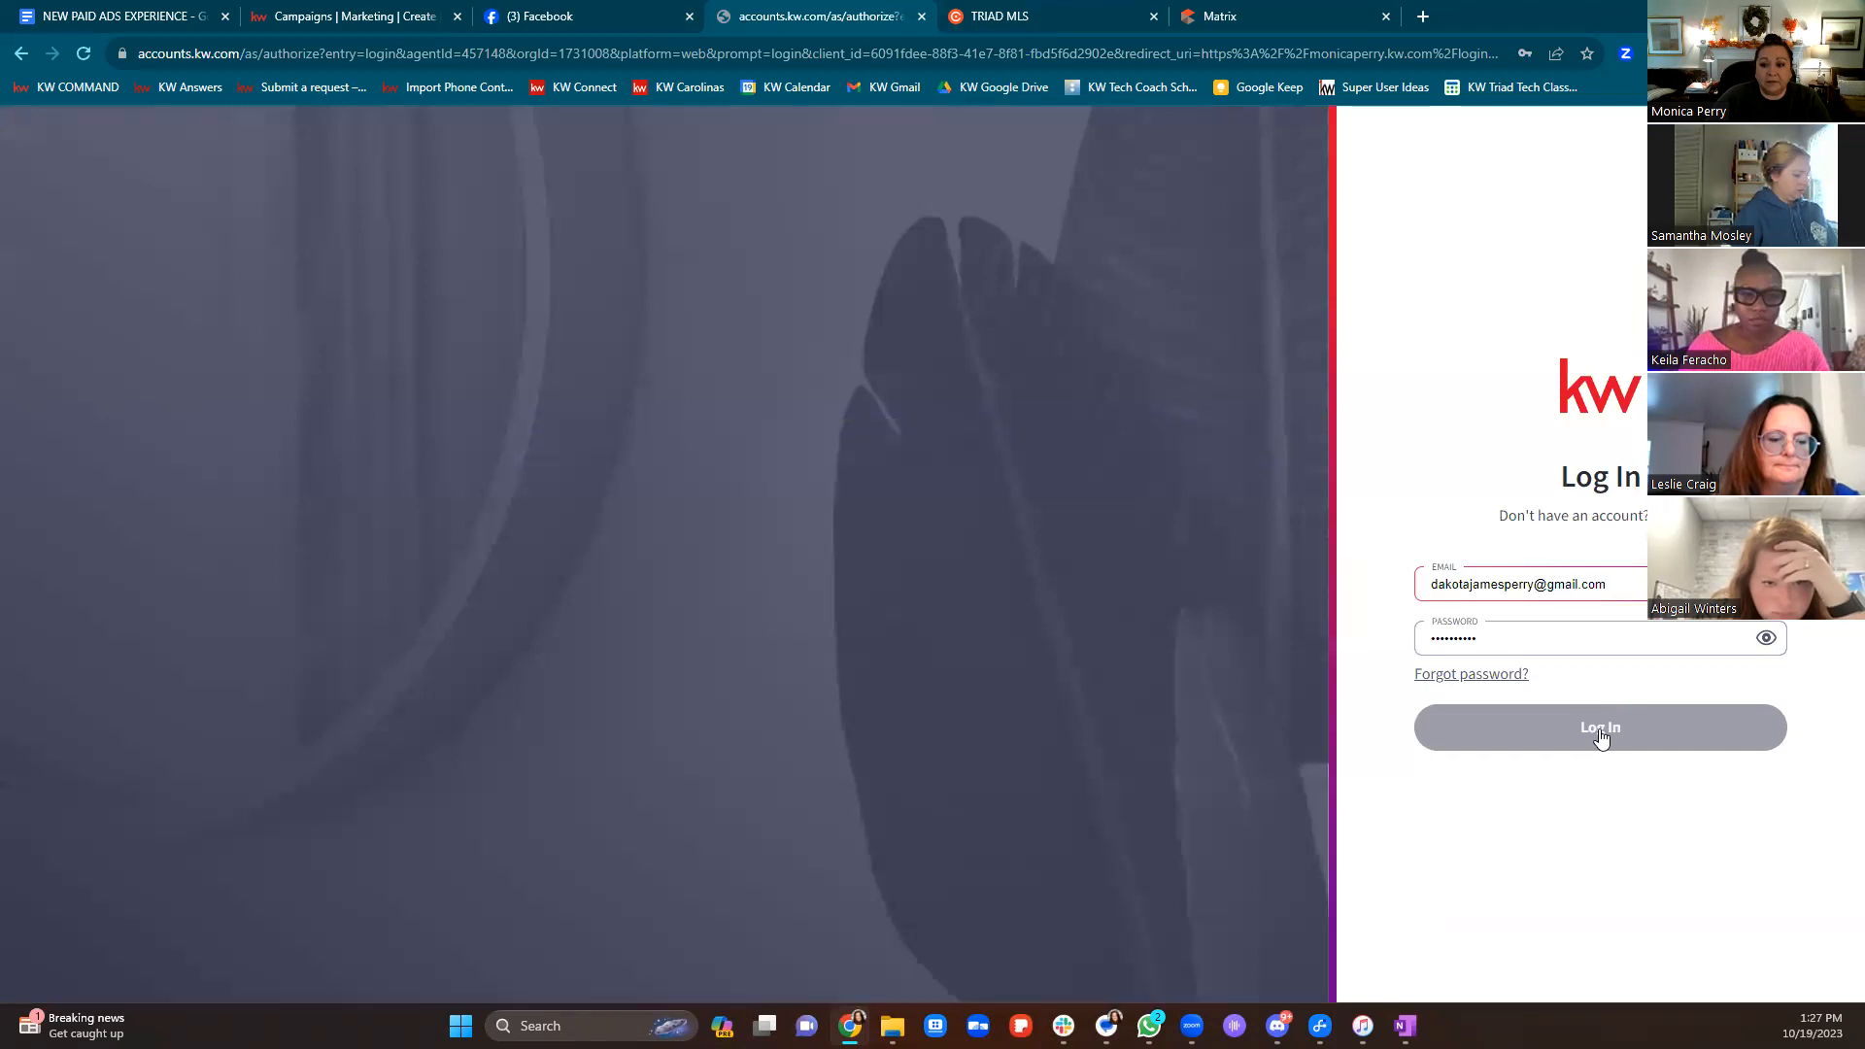
{"action": "left_click", "coordinate": [1600, 730]}
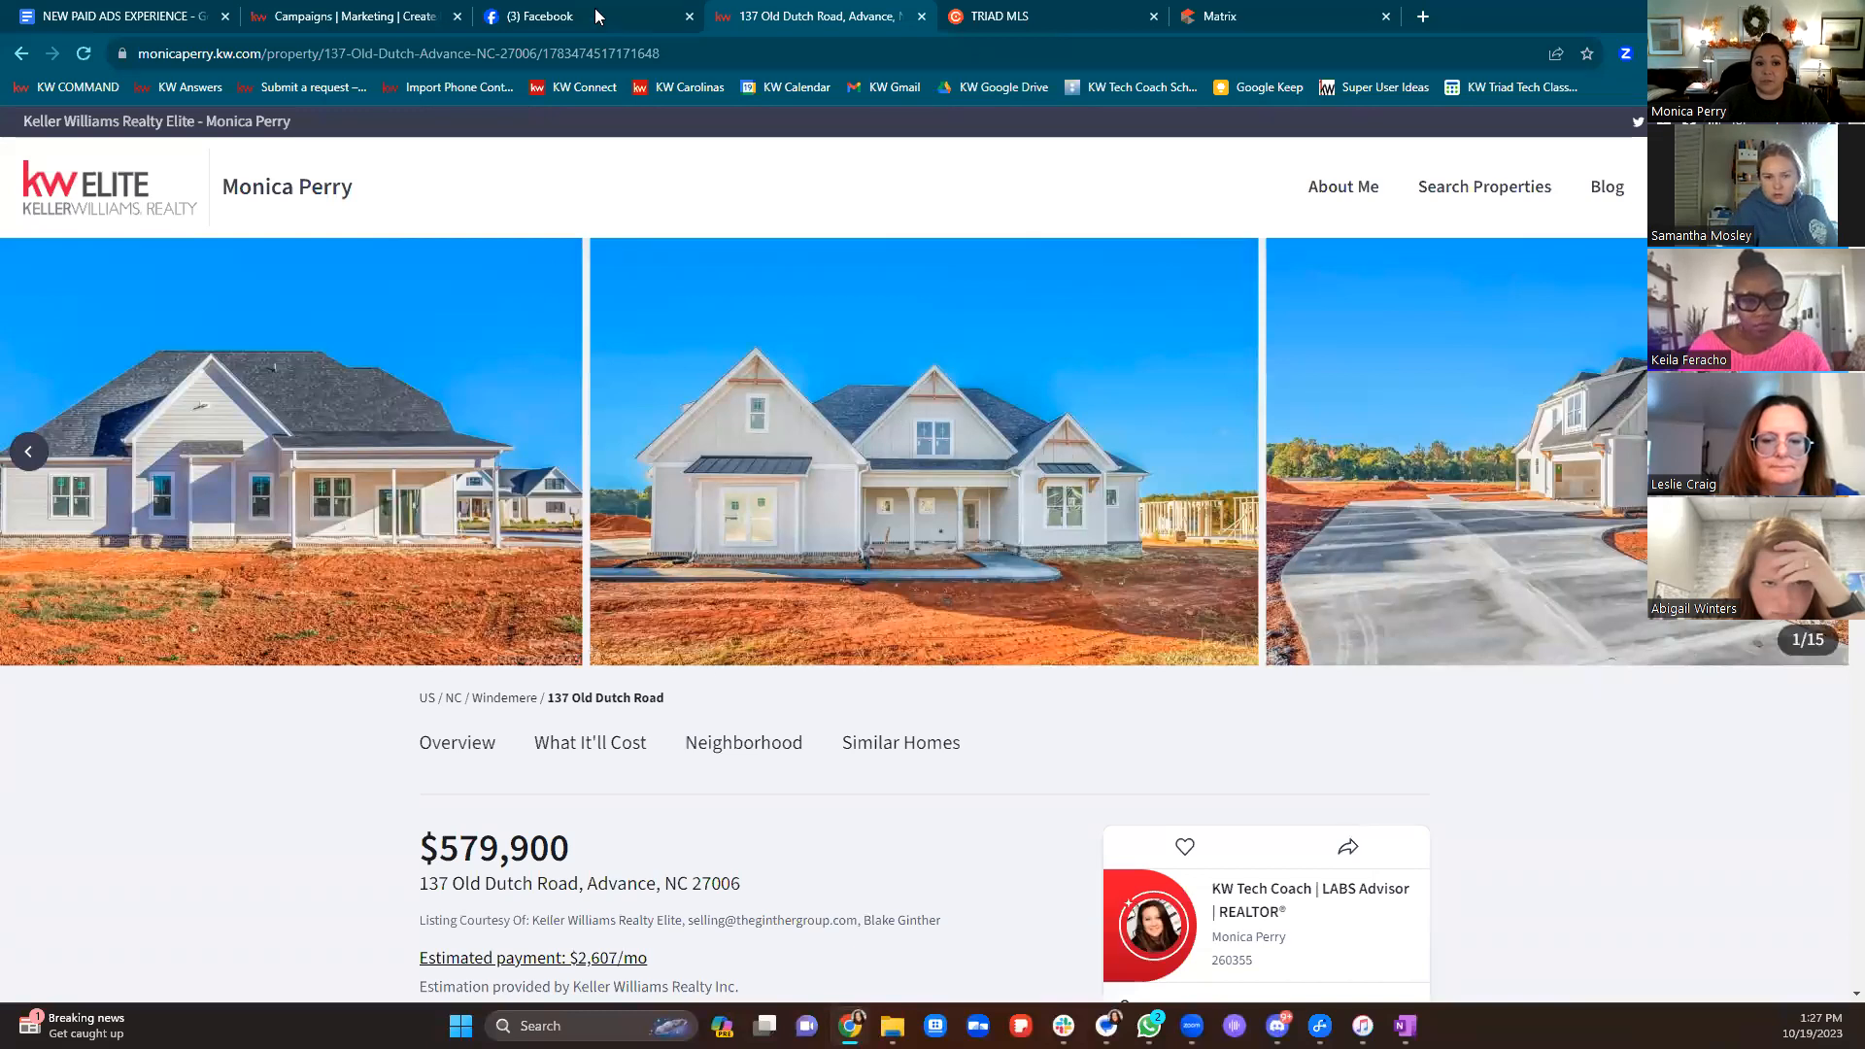
{"action": "left_click", "coordinate": [678, 51]}
{"action": "right_click", "coordinate": [177, 59]}
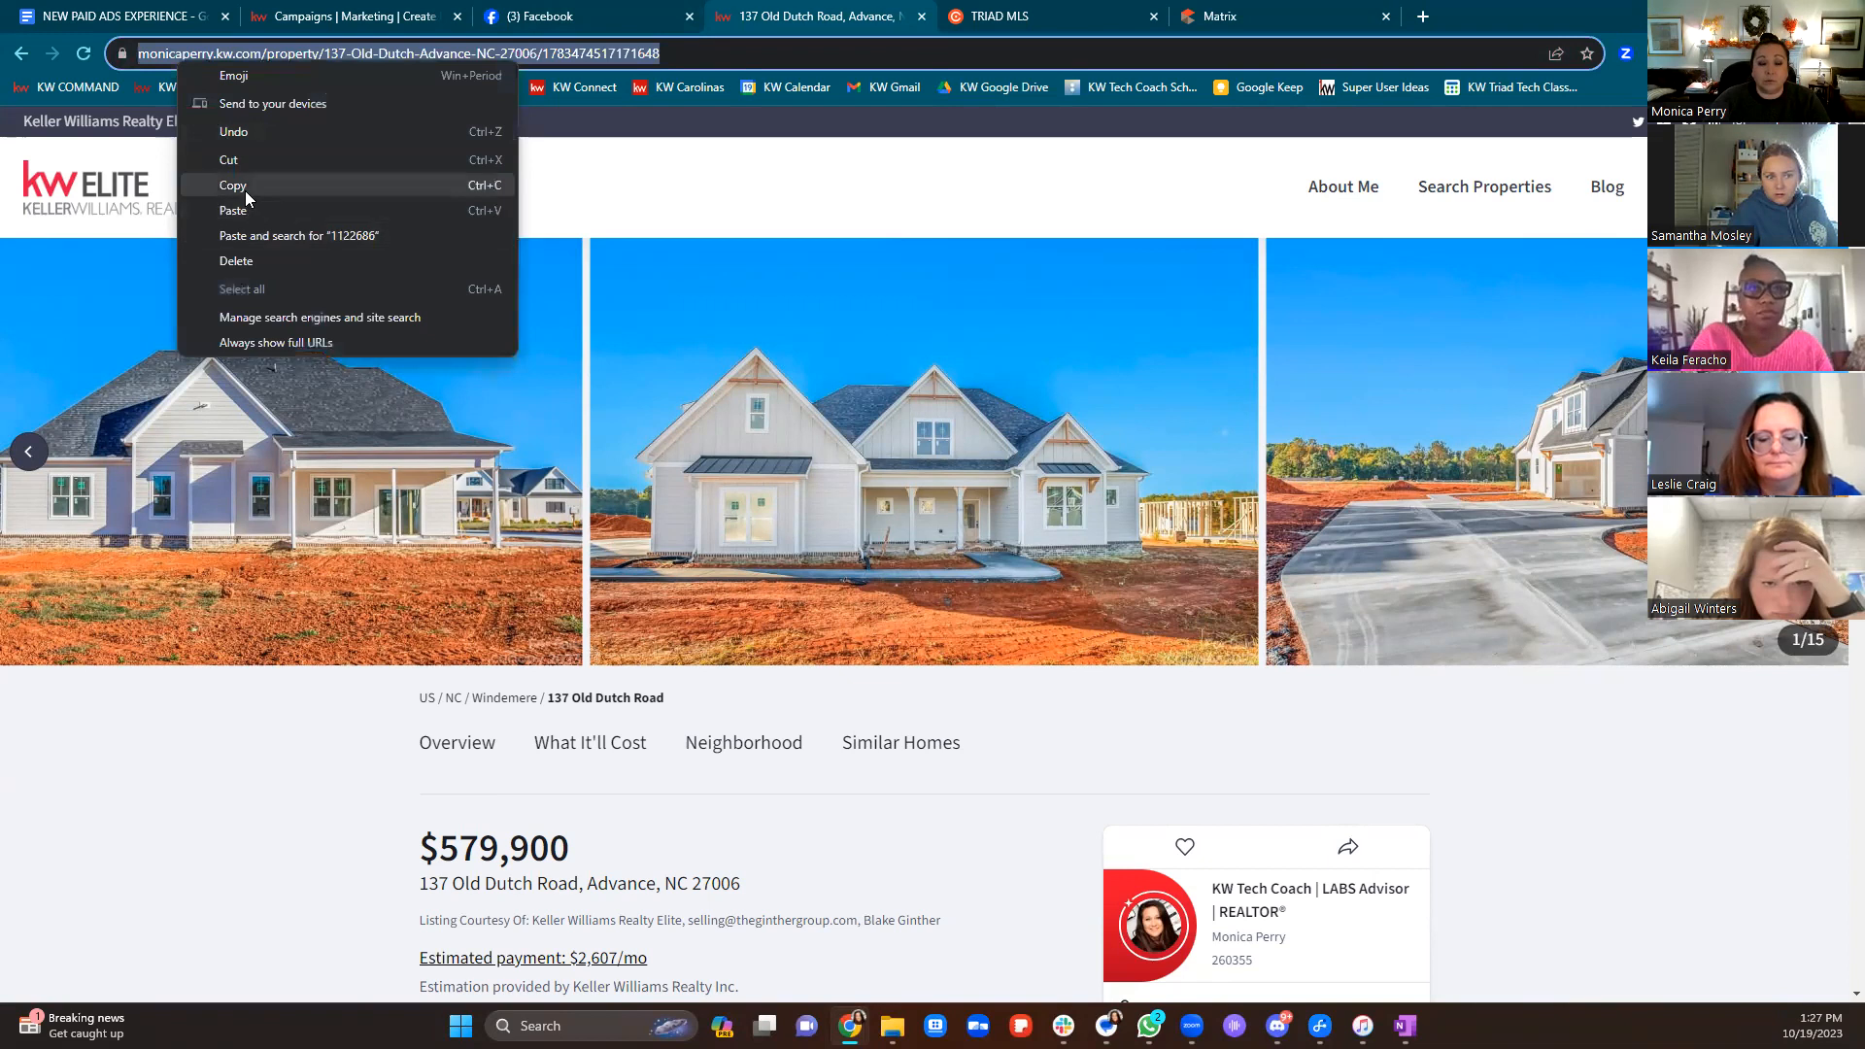
{"action": "left_click", "coordinate": [242, 185]}
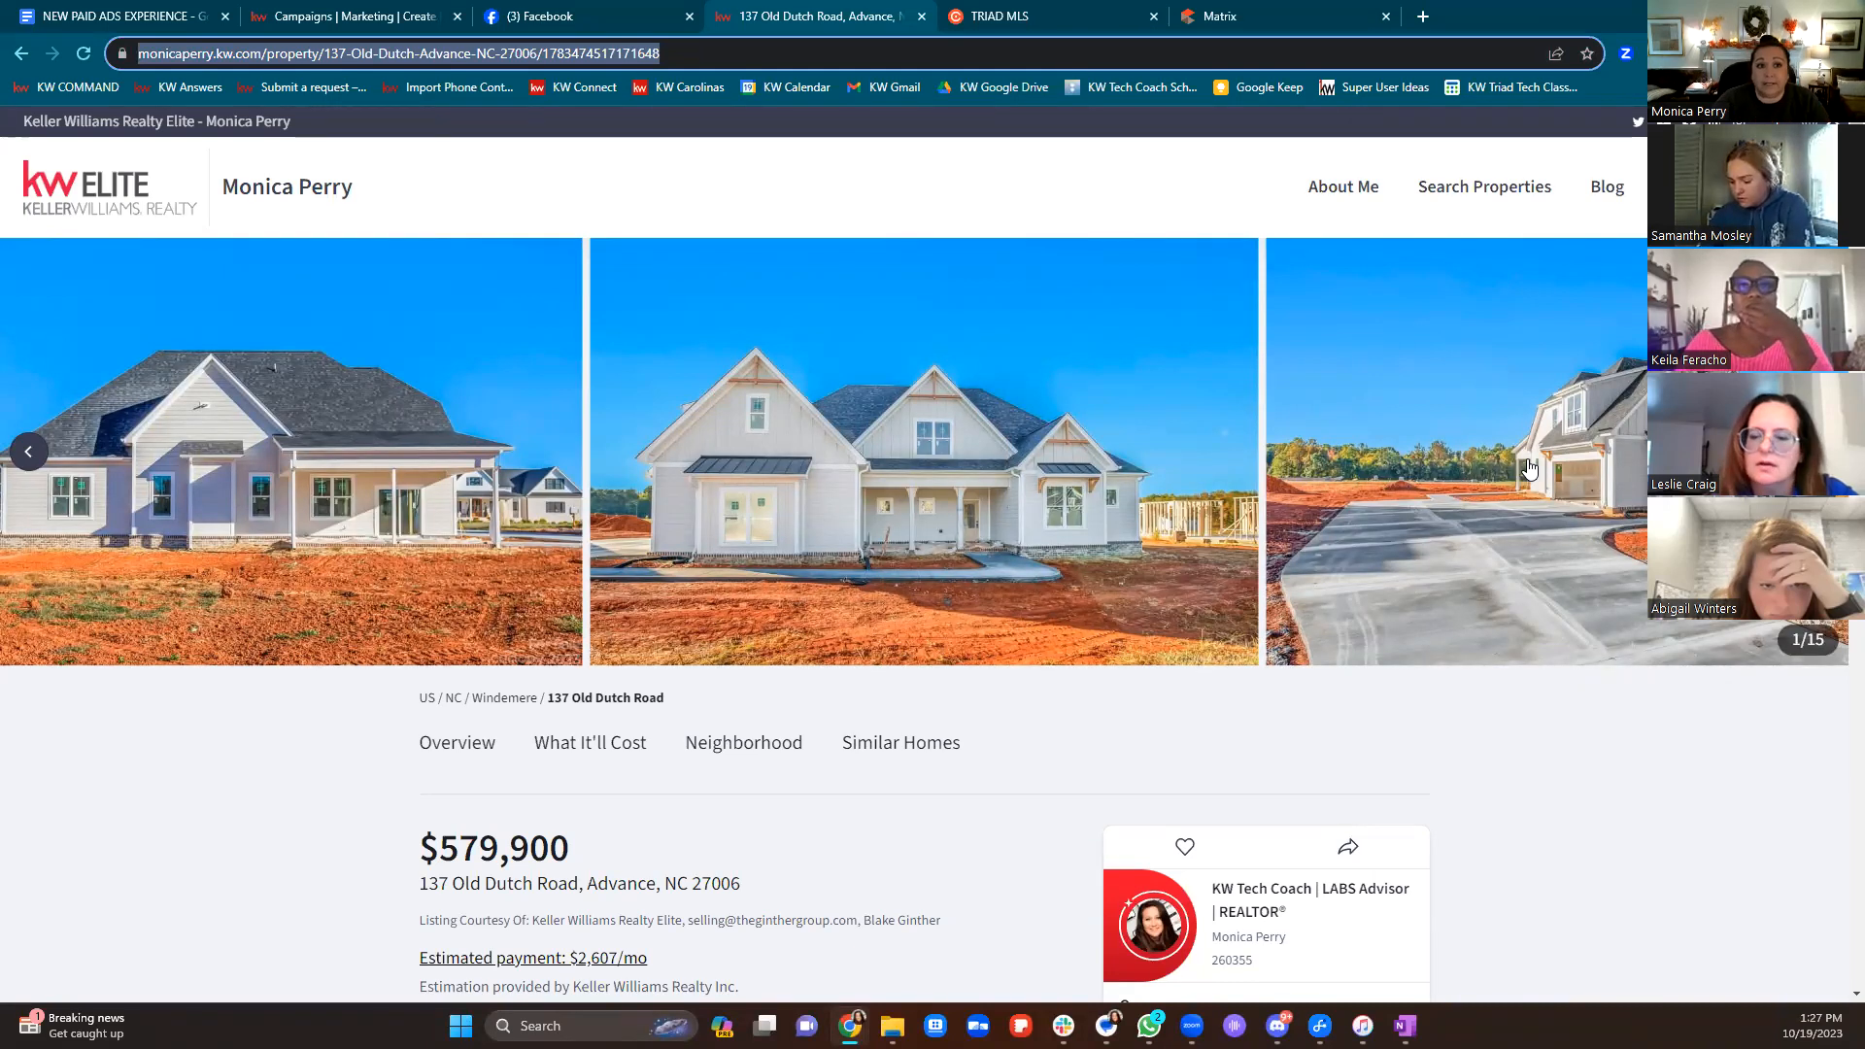
{"action": "right_click", "coordinate": [589, 43]}
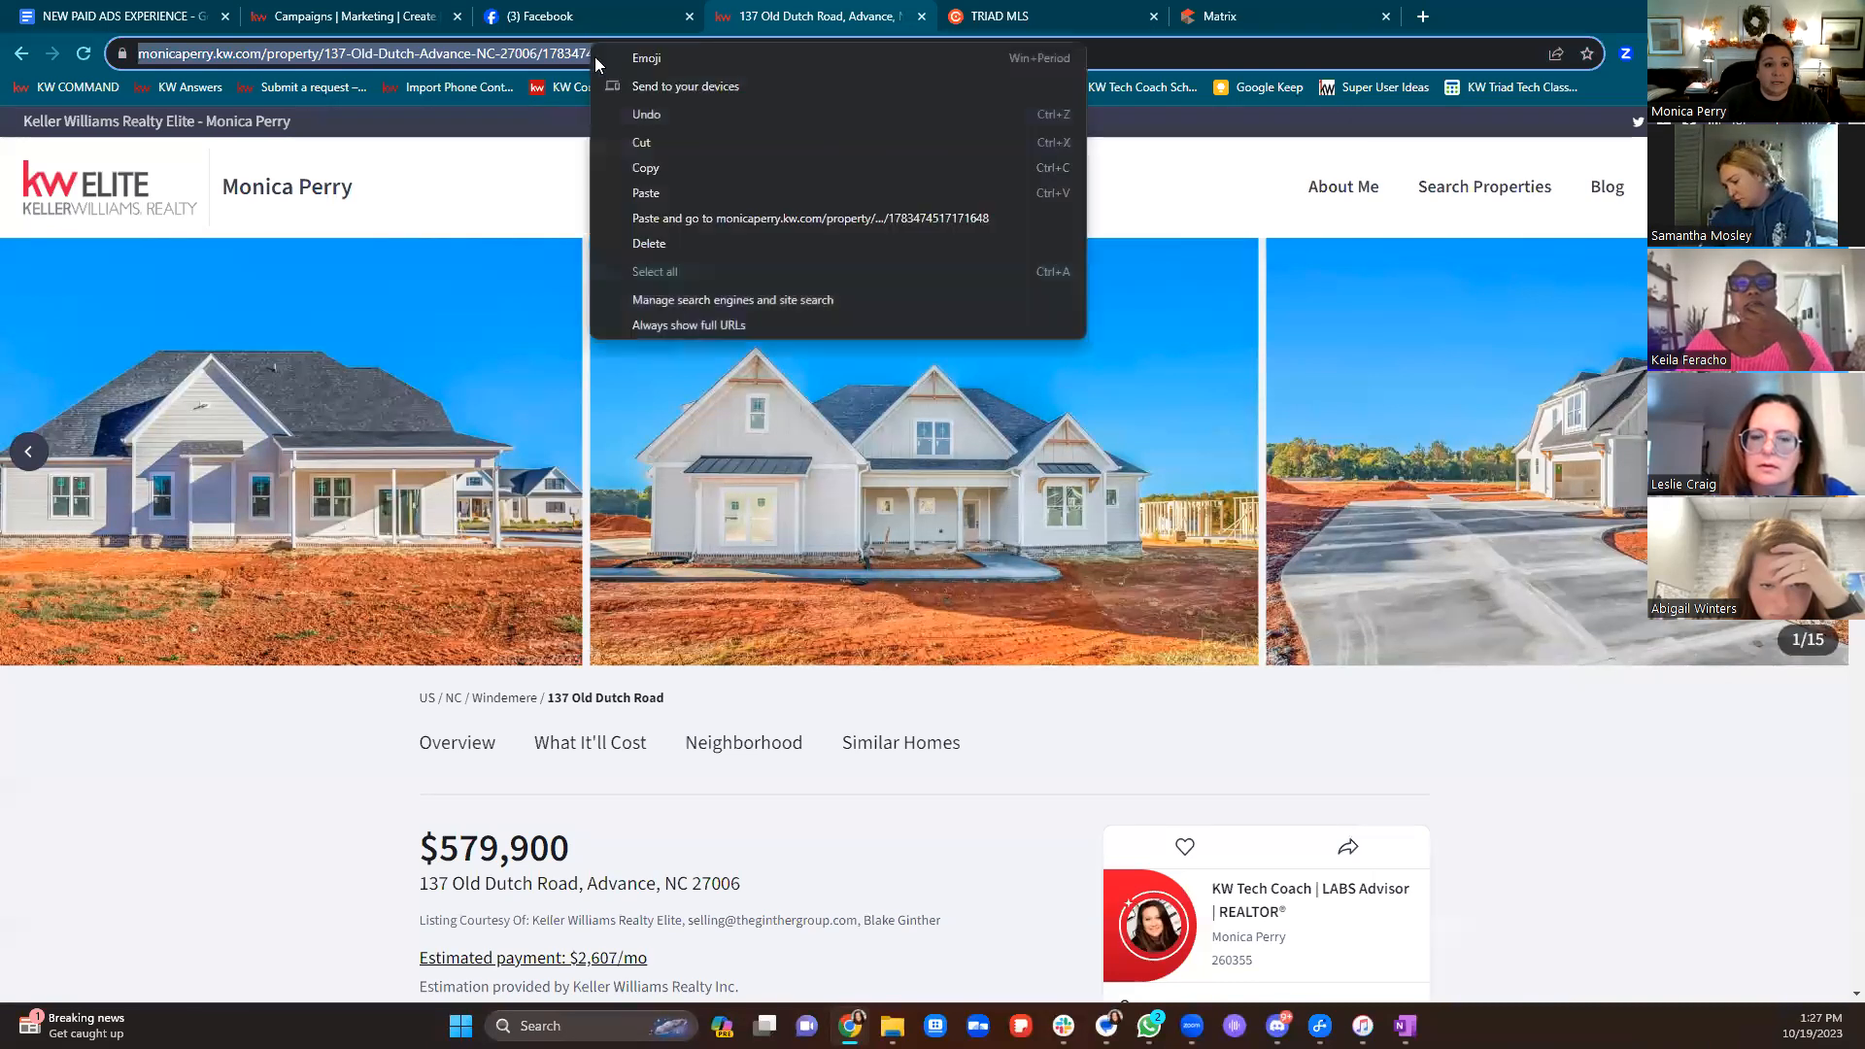
{"action": "left_click", "coordinate": [667, 168]}
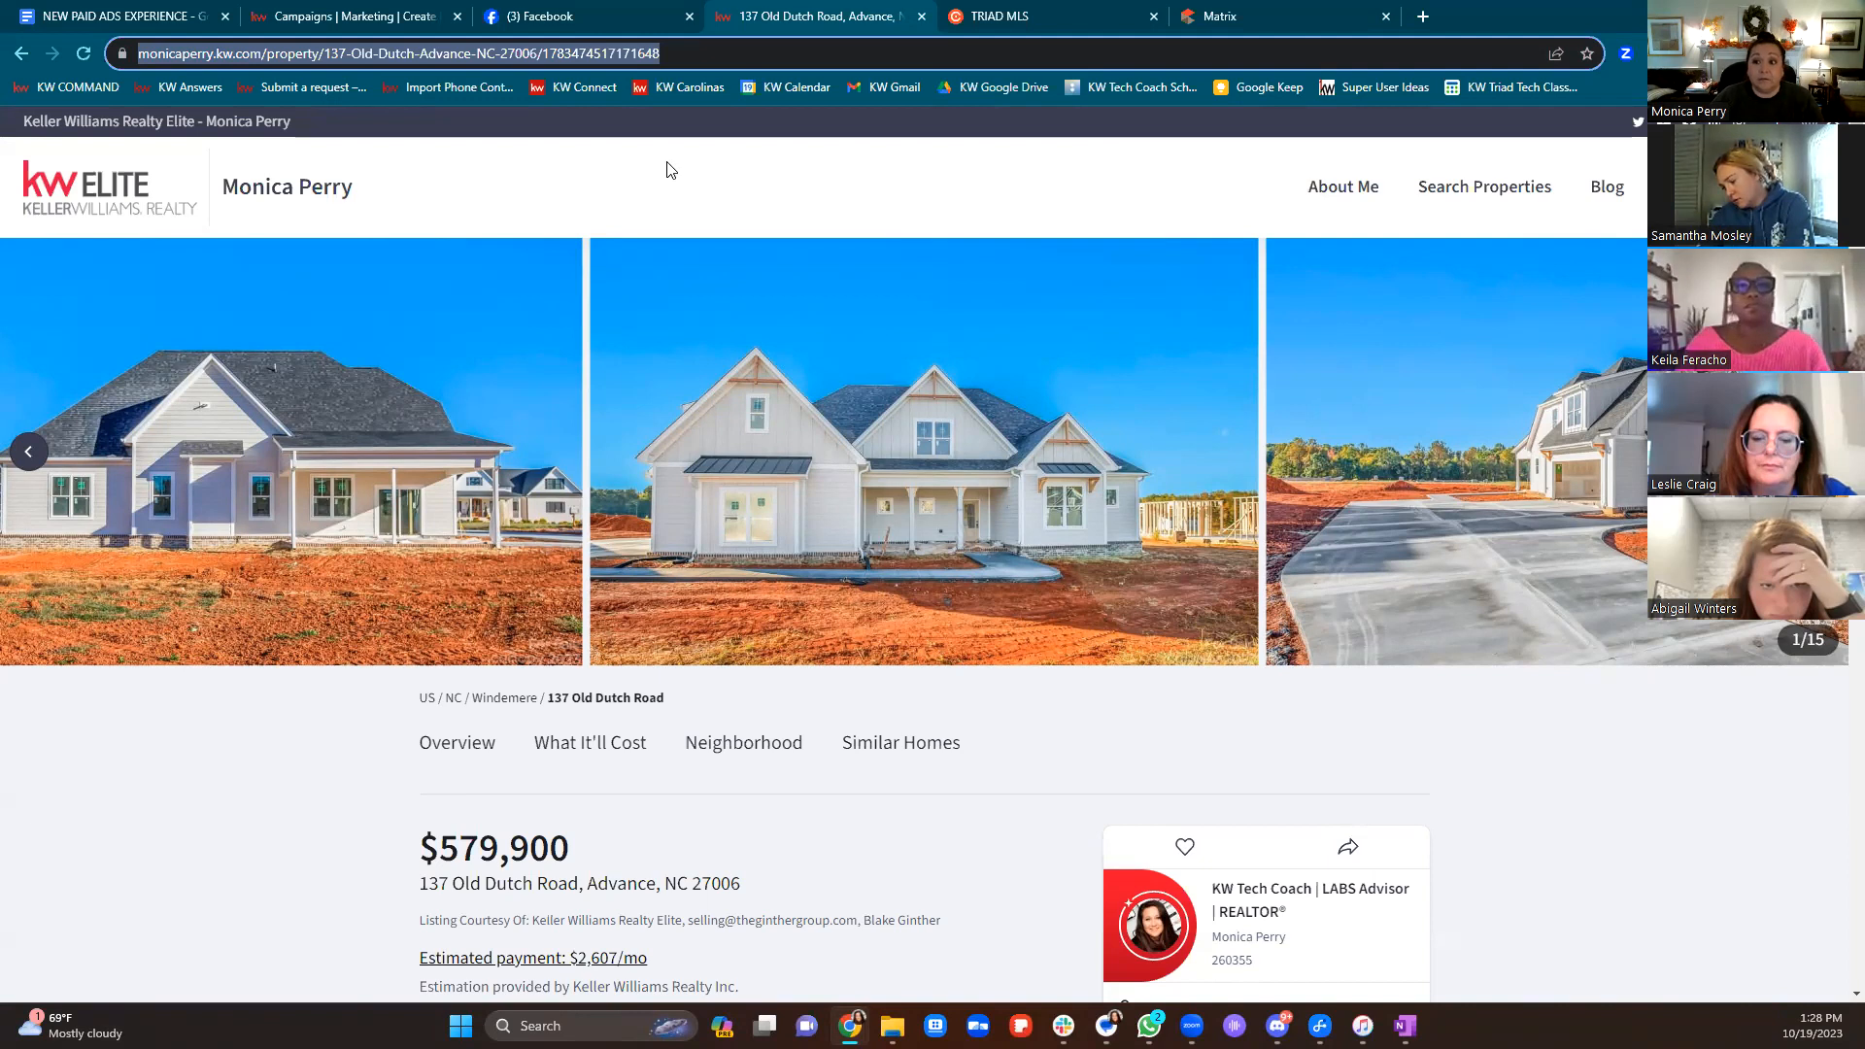
Scroll through the property page down to Similar Homes, then return to the Campaigns tab
{"action": "scroll", "coordinate": [933, 543], "scroll_direction": "down", "scroll_amount": 3}
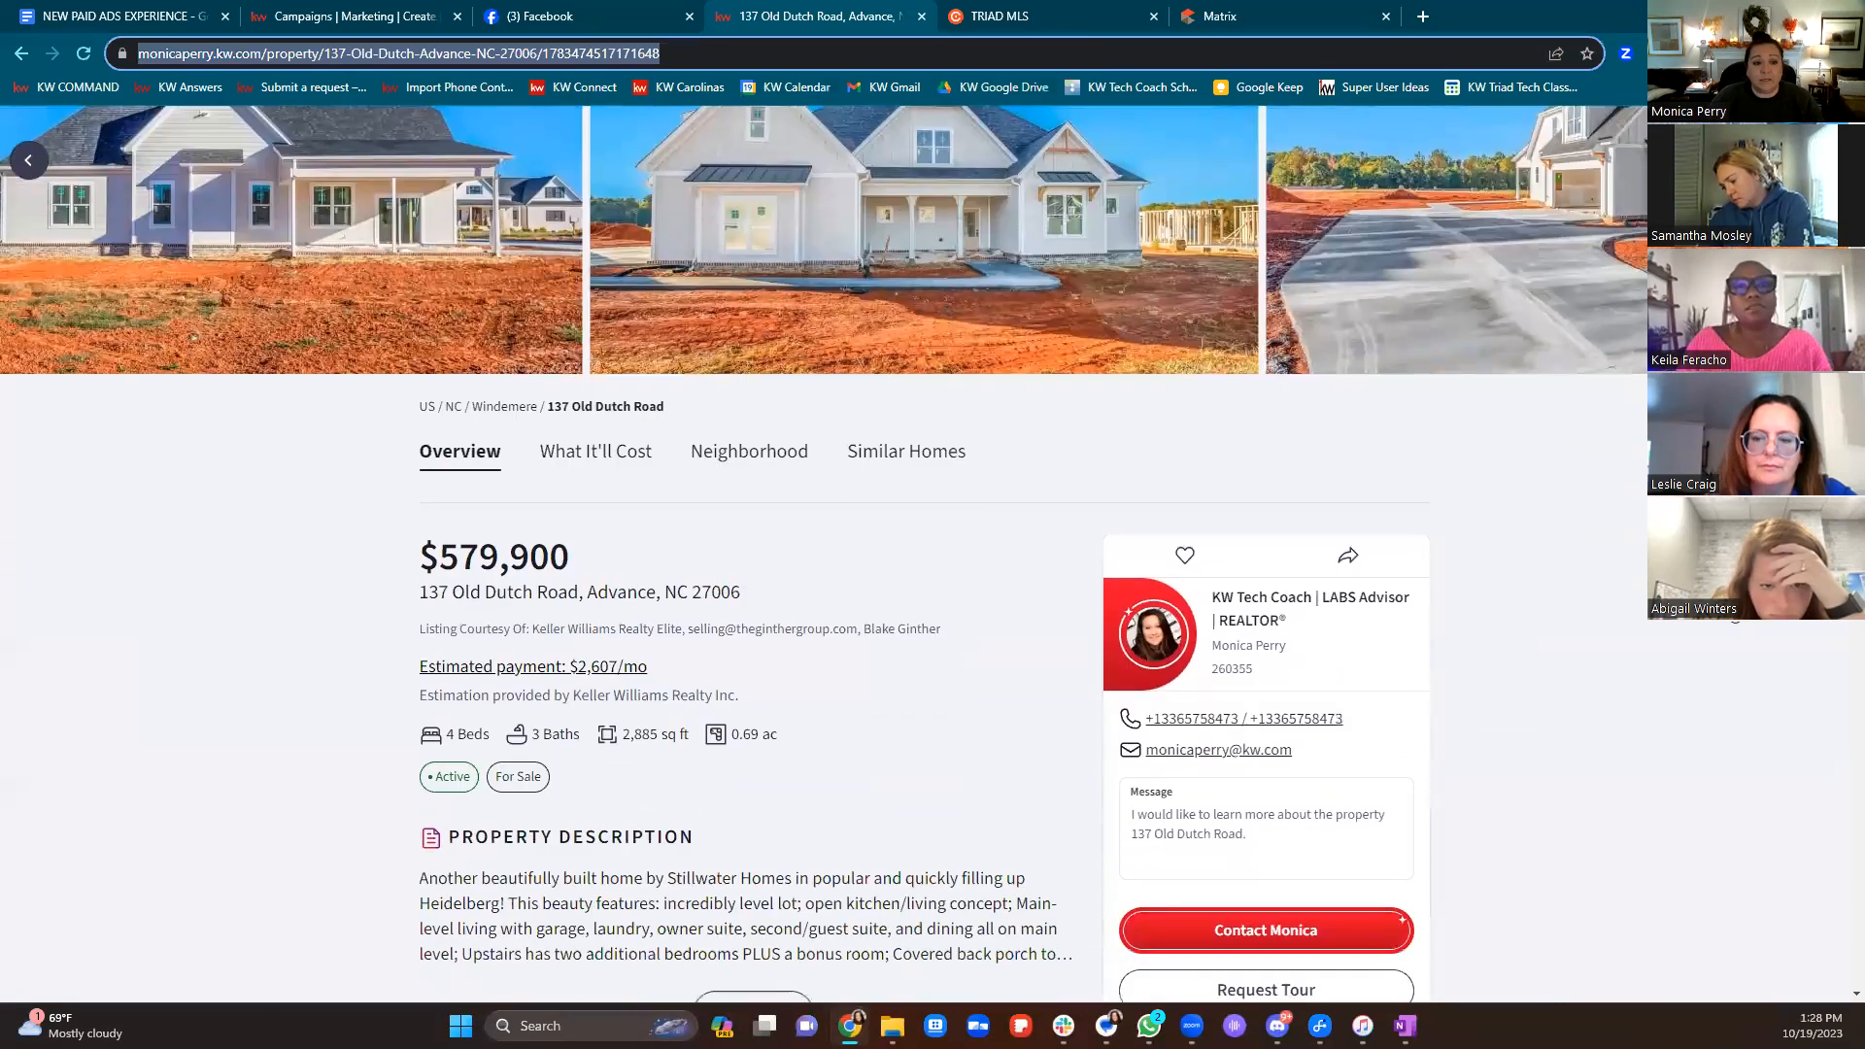
{"action": "scroll", "coordinate": [932, 690], "scroll_direction": "down", "scroll_amount": 2}
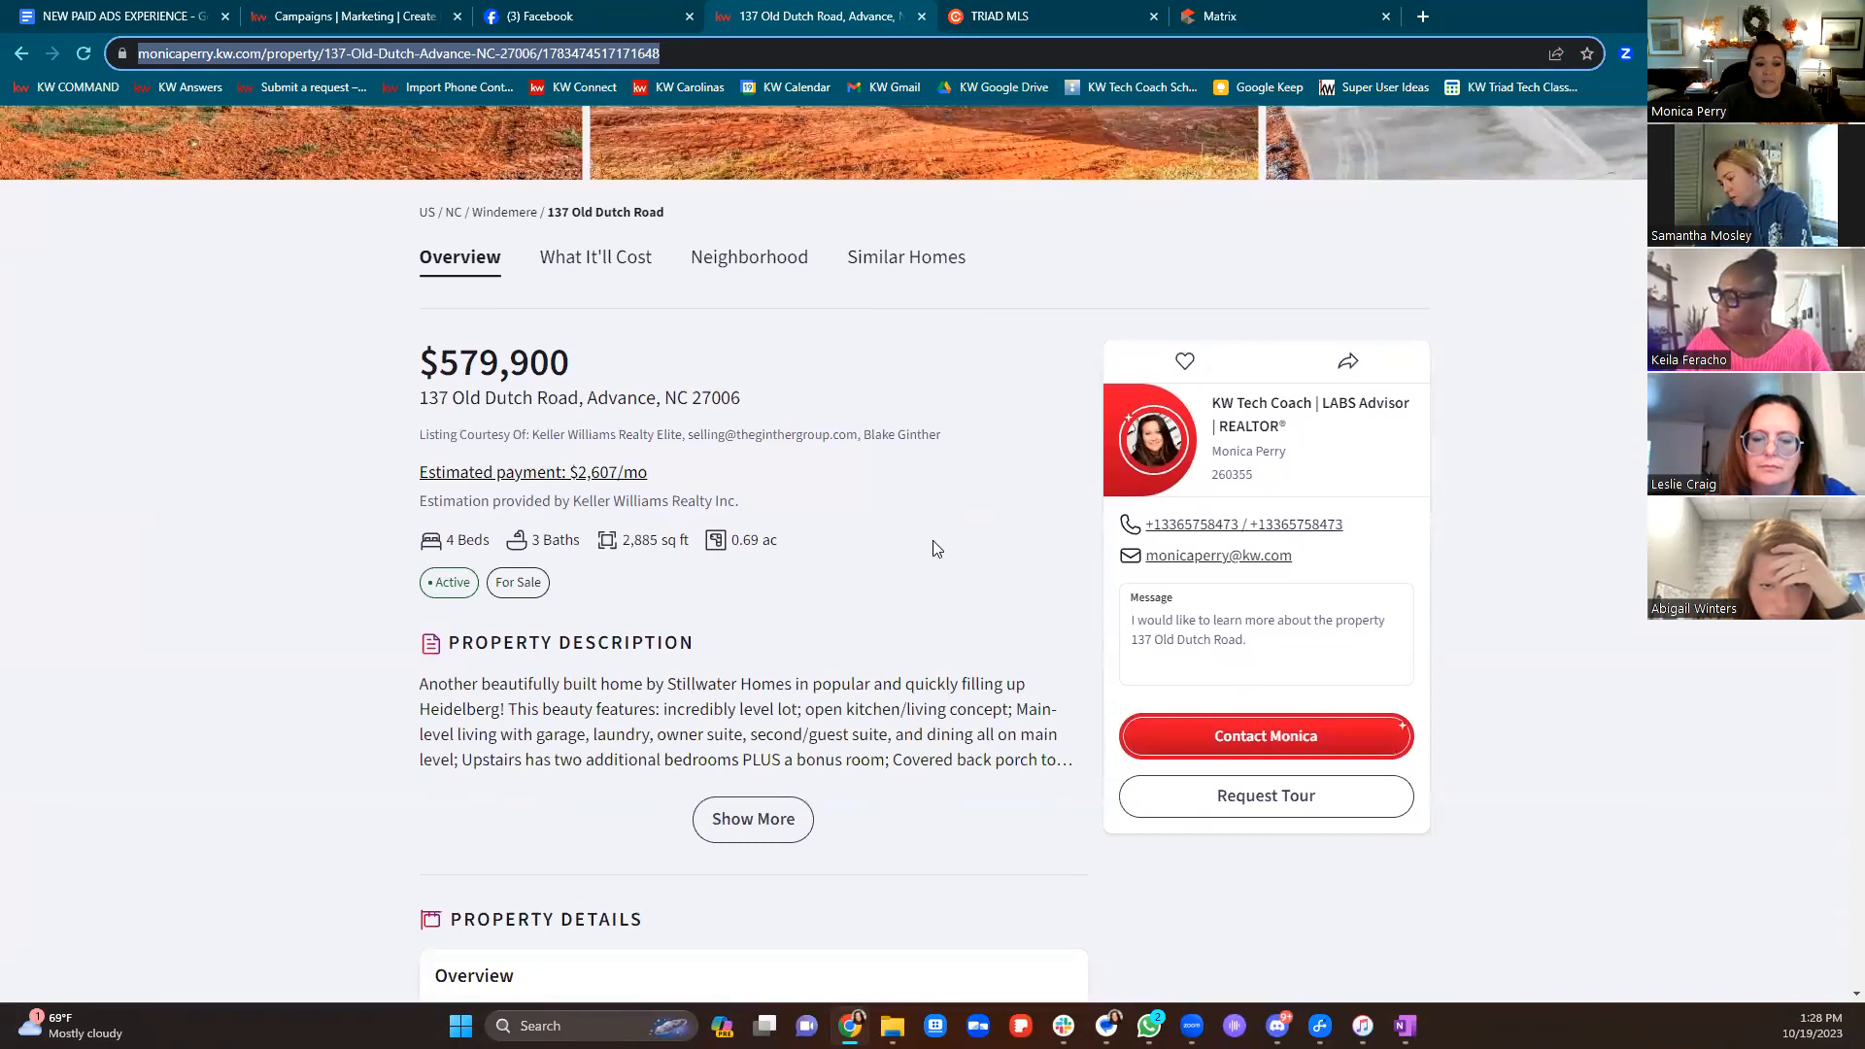
{"action": "scroll", "coordinate": [937, 548], "scroll_direction": "down", "scroll_amount": 8}
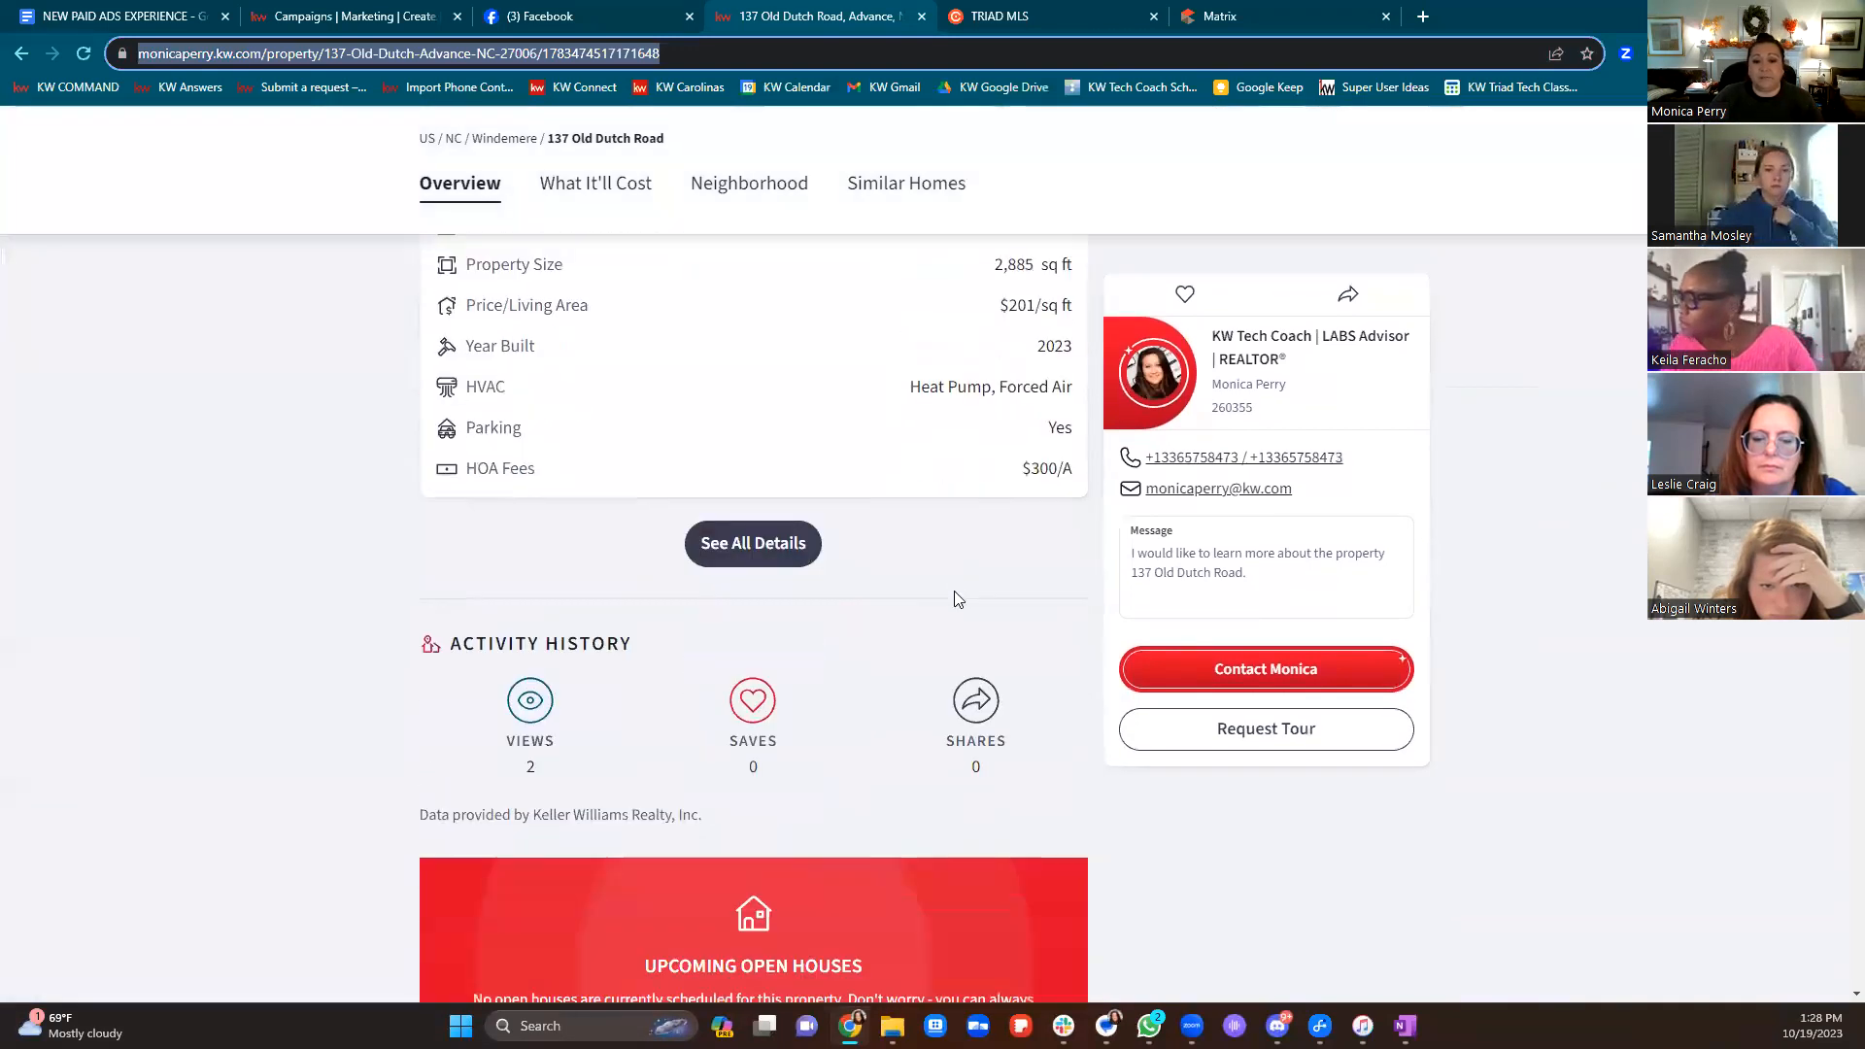
{"action": "scroll", "coordinate": [956, 595], "scroll_direction": "down", "scroll_amount": 3}
{"action": "scroll", "coordinate": [956, 600], "scroll_direction": "down", "scroll_amount": 4}
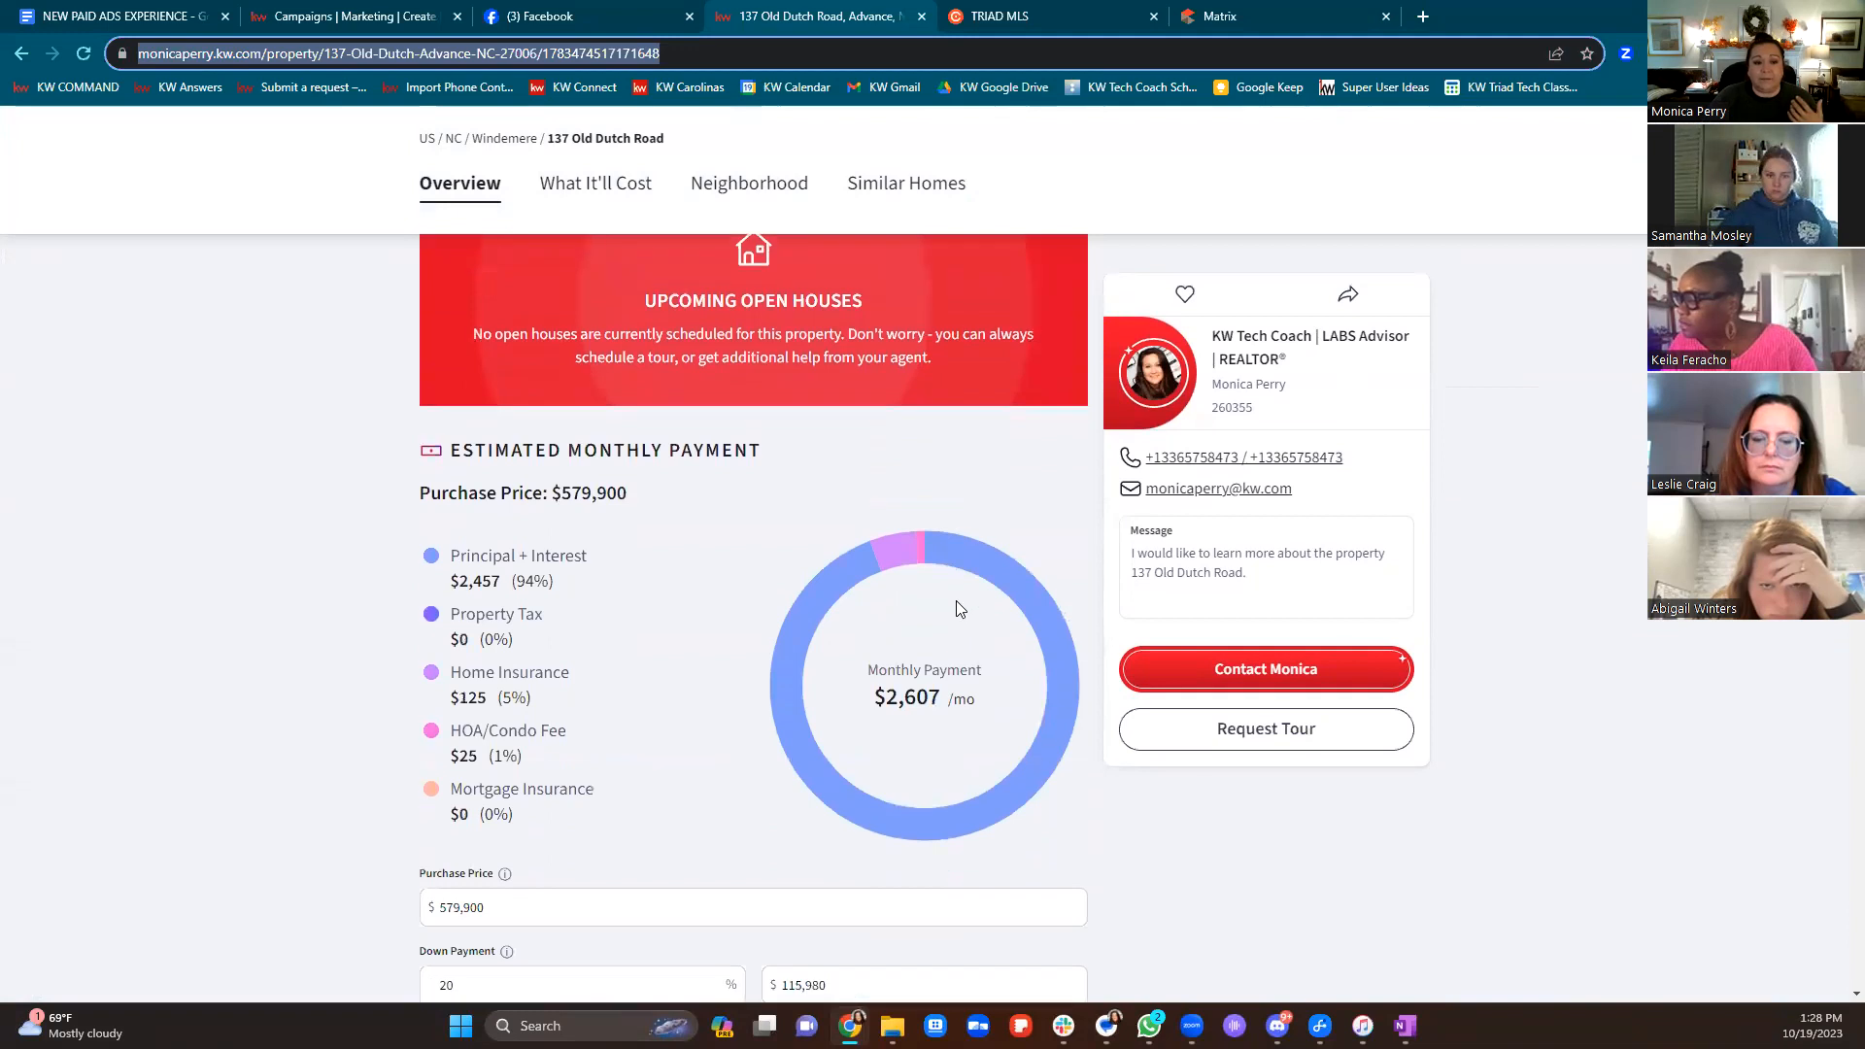
{"action": "scroll", "coordinate": [956, 600], "scroll_direction": "down", "scroll_amount": 3}
{"action": "scroll", "coordinate": [957, 610], "scroll_direction": "down", "scroll_amount": 6}
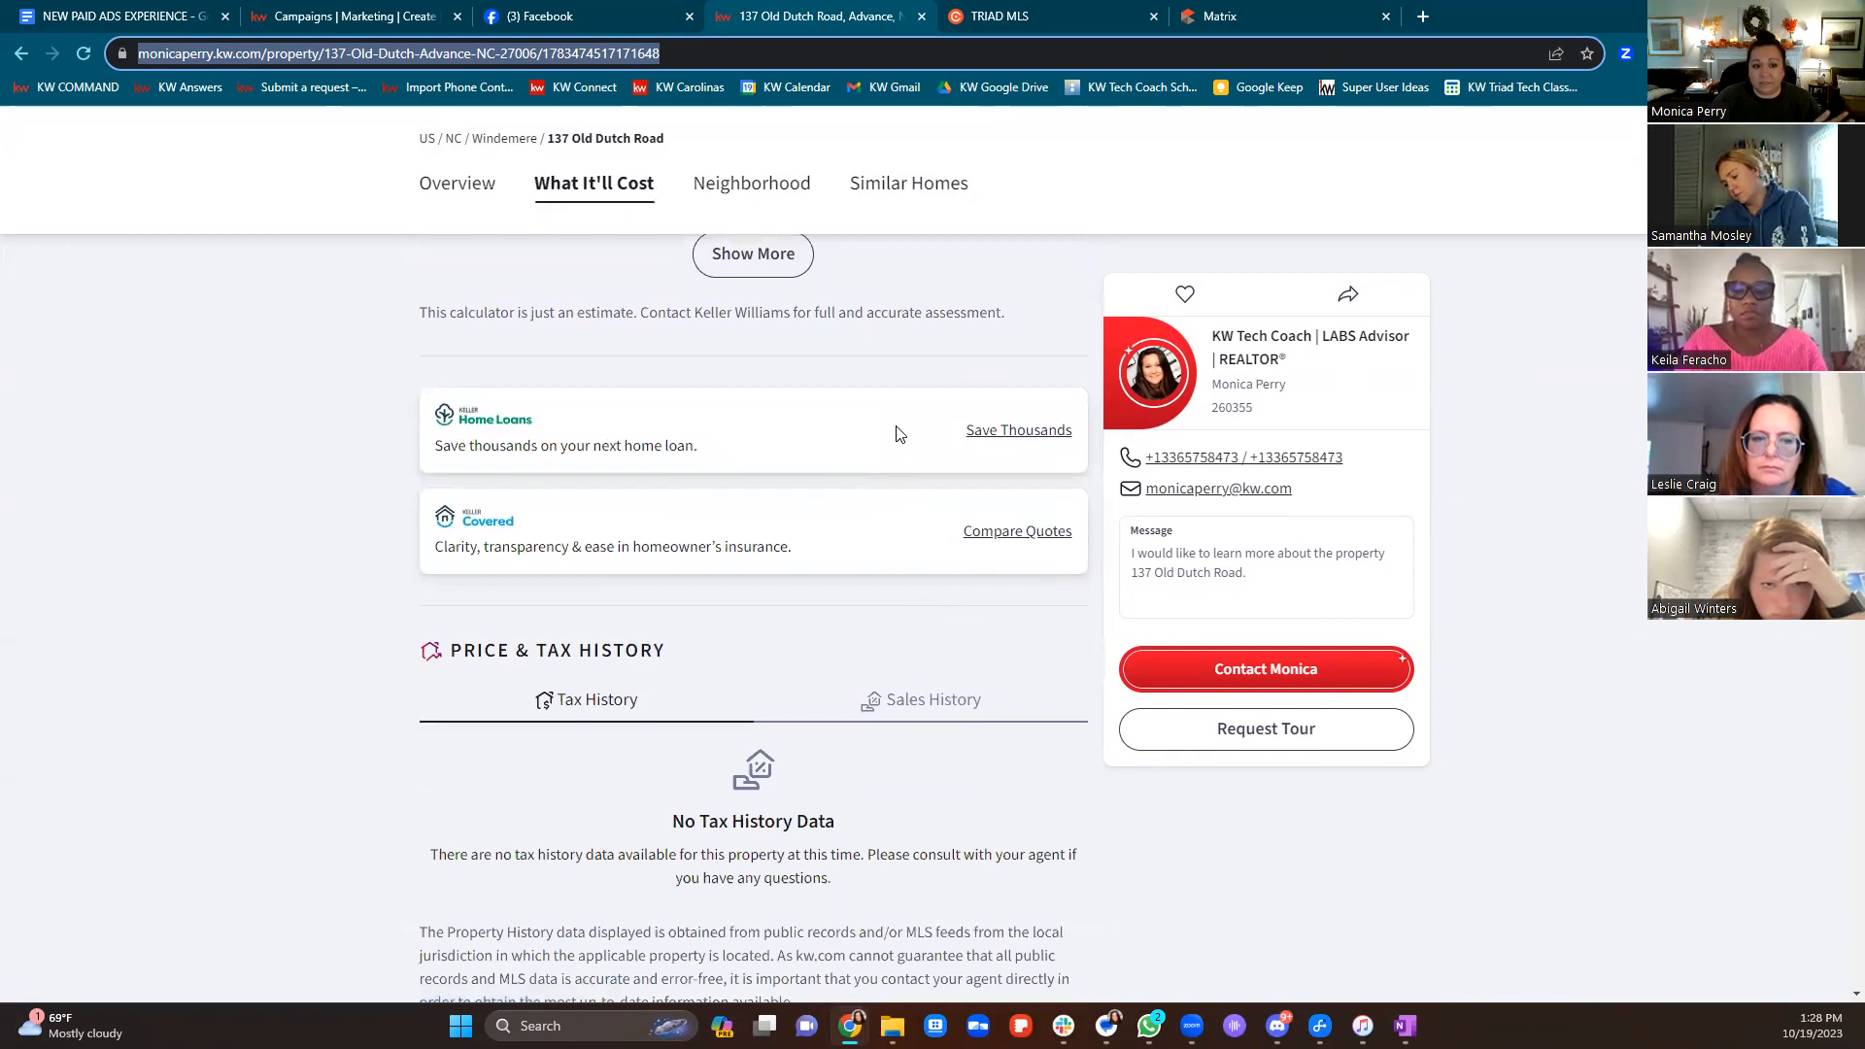
{"action": "scroll", "coordinate": [900, 434], "scroll_direction": "down", "scroll_amount": 1}
{"action": "scroll", "coordinate": [899, 433], "scroll_direction": "down", "scroll_amount": 8}
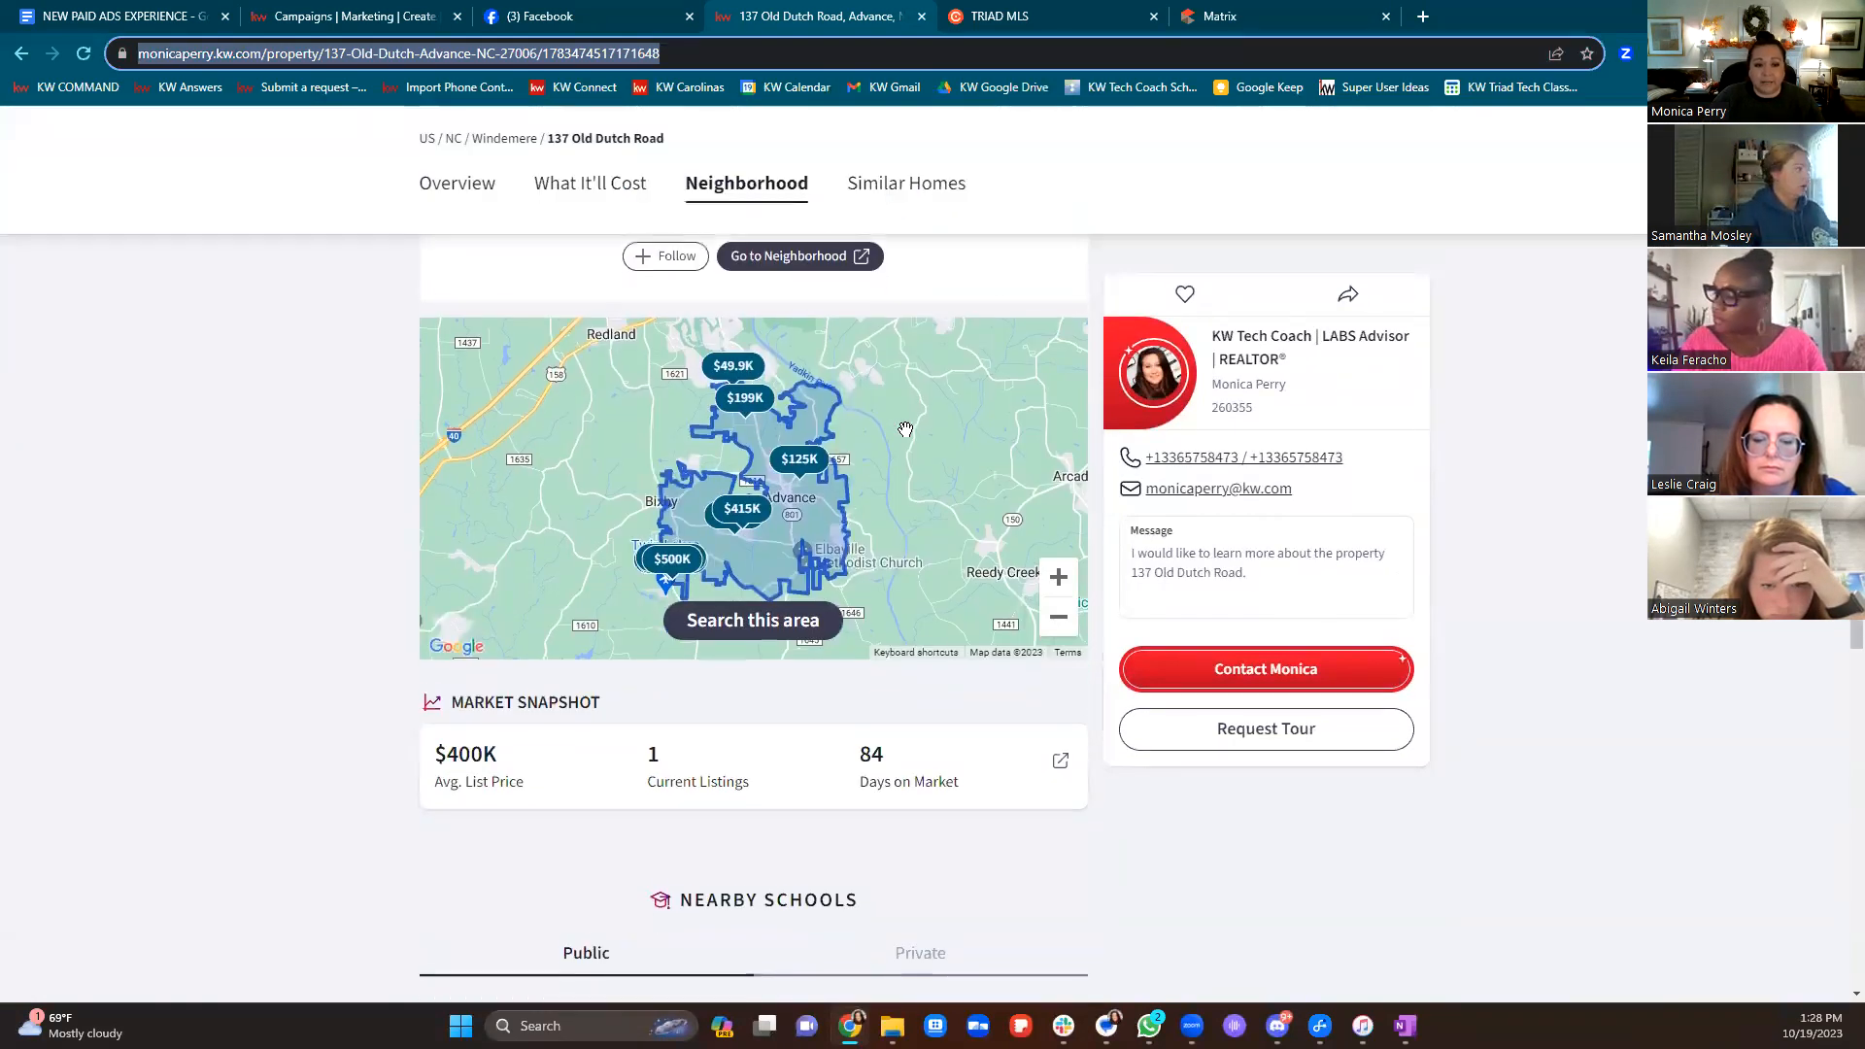
{"action": "scroll", "coordinate": [905, 428], "scroll_direction": "down", "scroll_amount": 6}
{"action": "scroll", "coordinate": [915, 445], "scroll_direction": "down", "scroll_amount": 6}
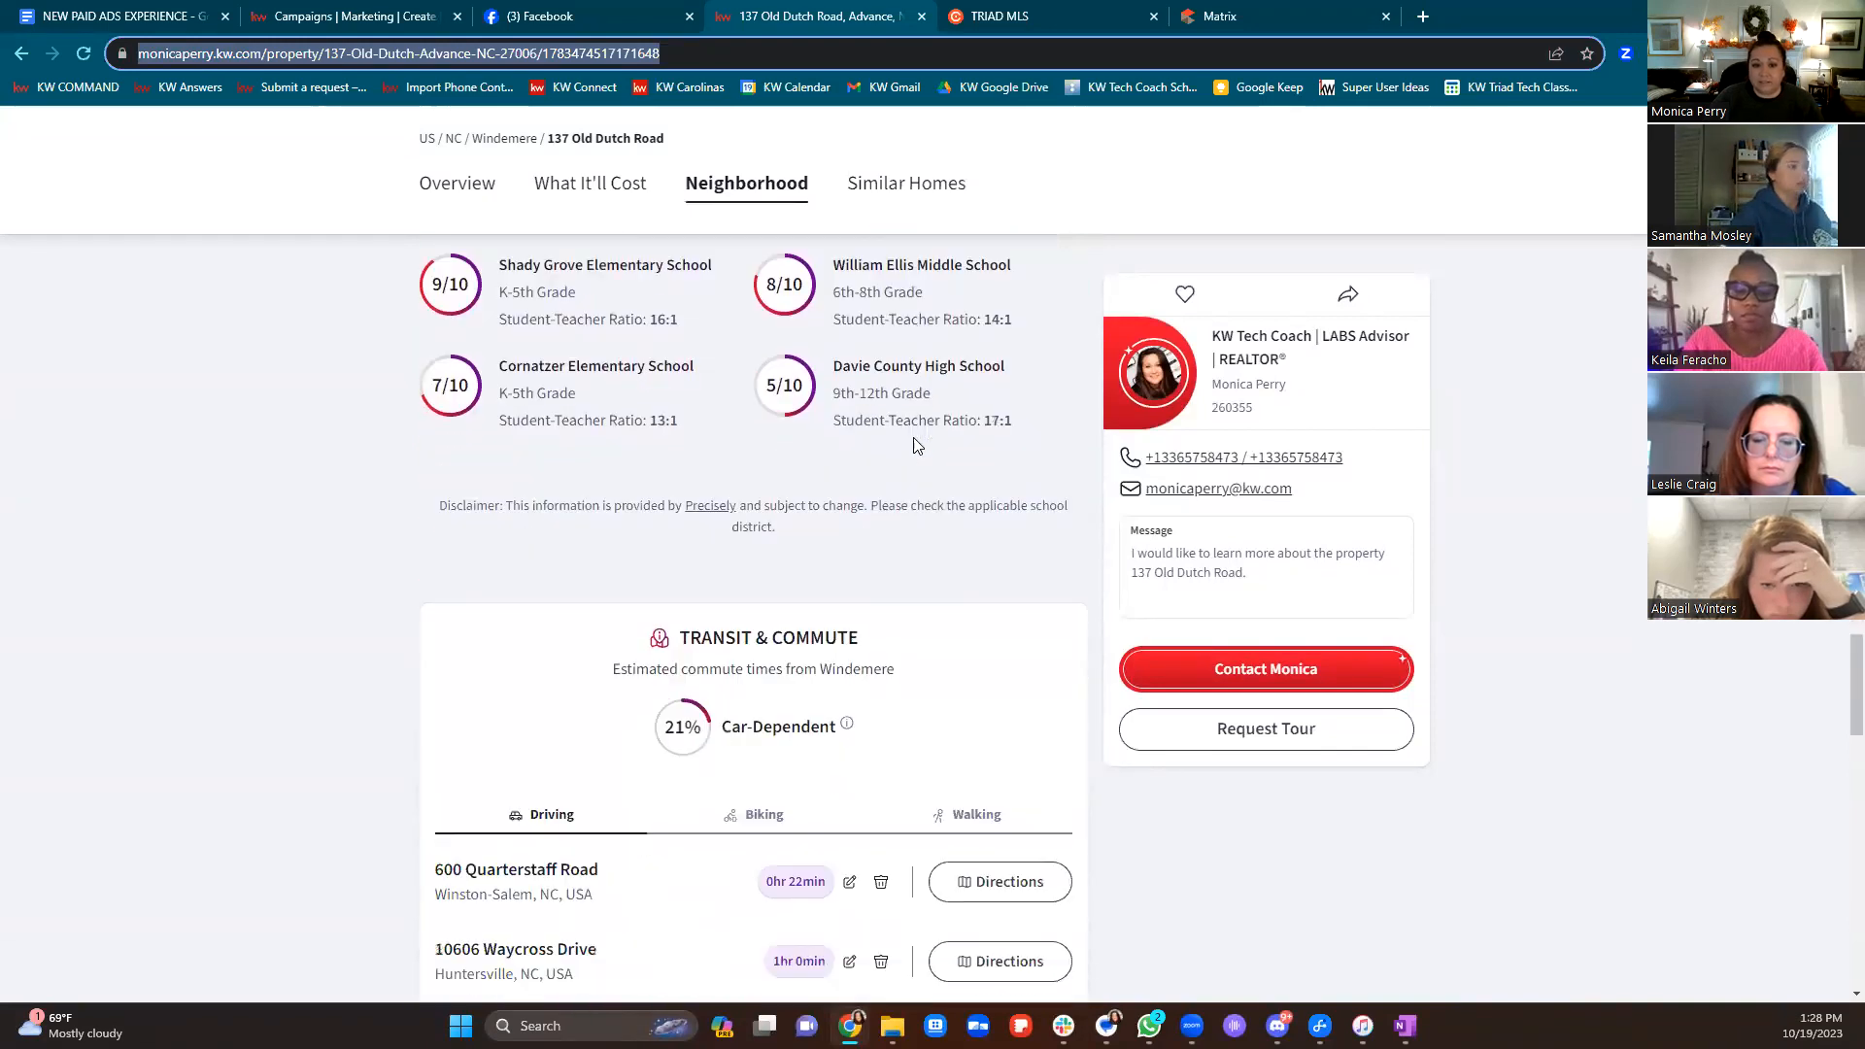
{"action": "scroll", "coordinate": [919, 445], "scroll_direction": "down", "scroll_amount": 12}
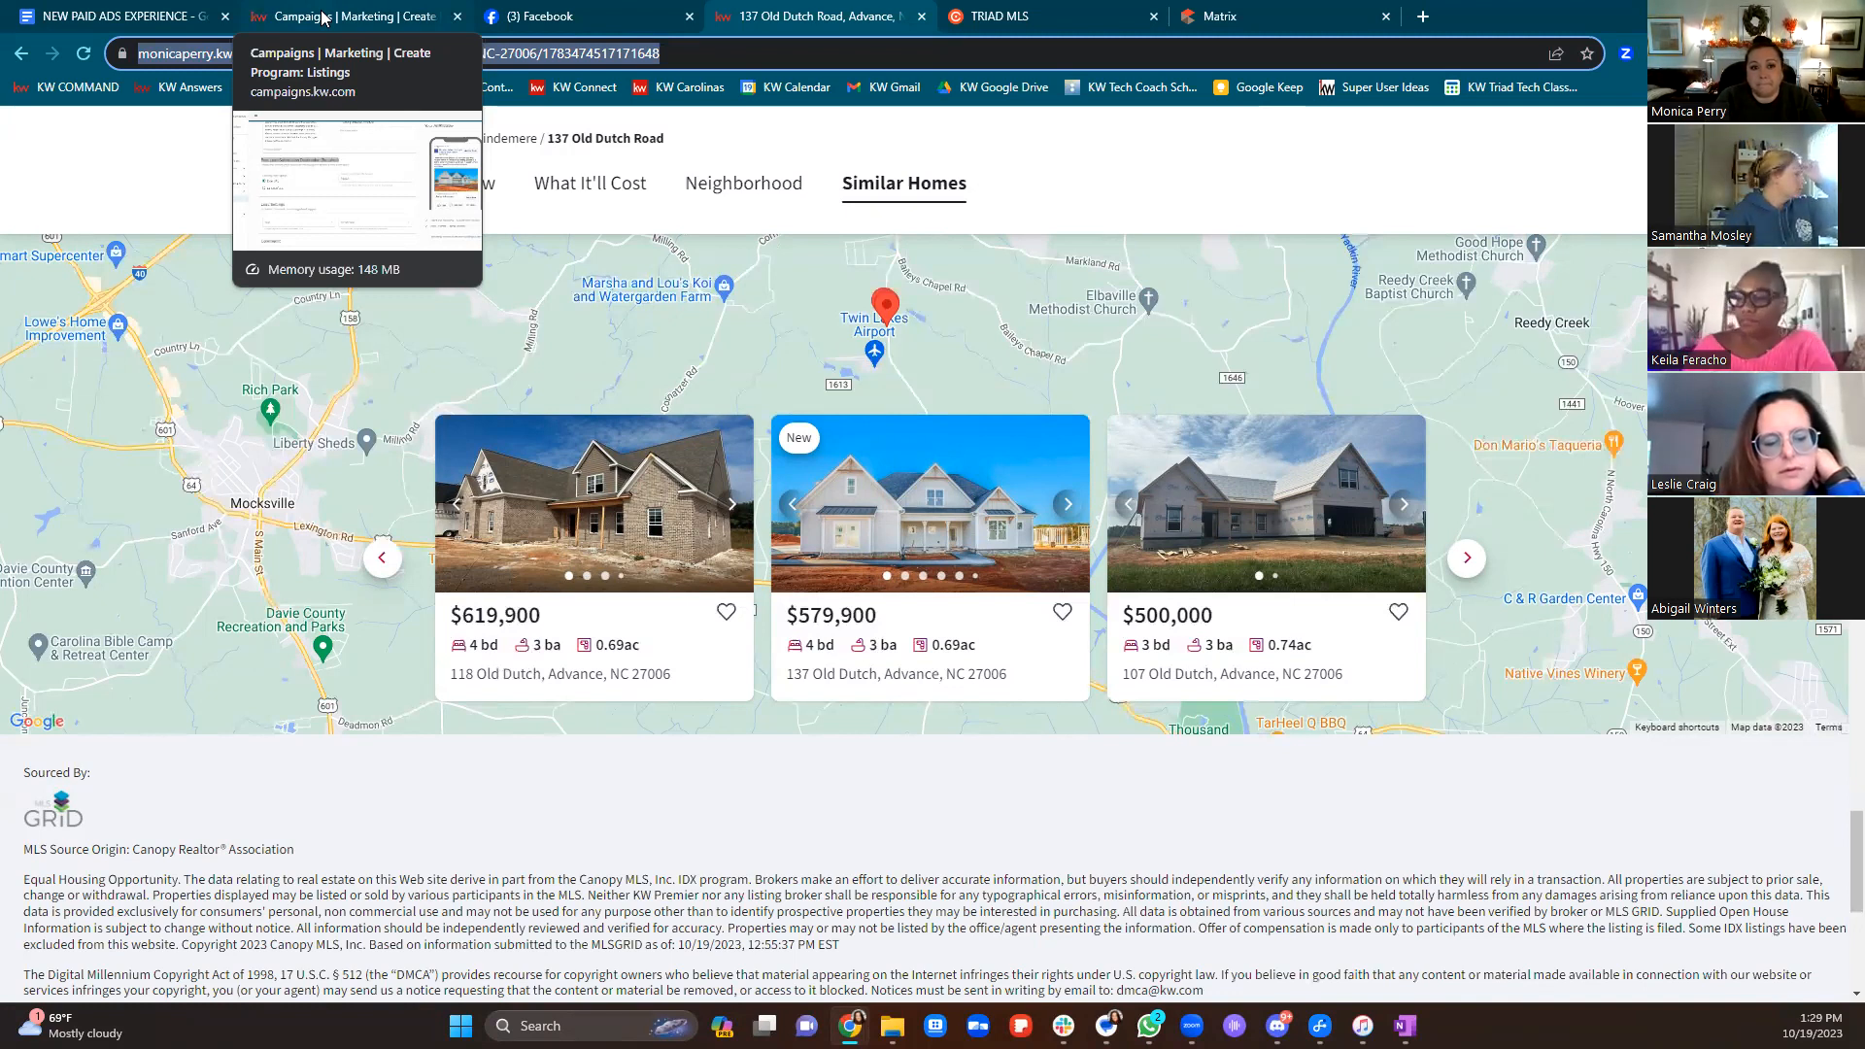
{"action": "left_click", "coordinate": [323, 18]}
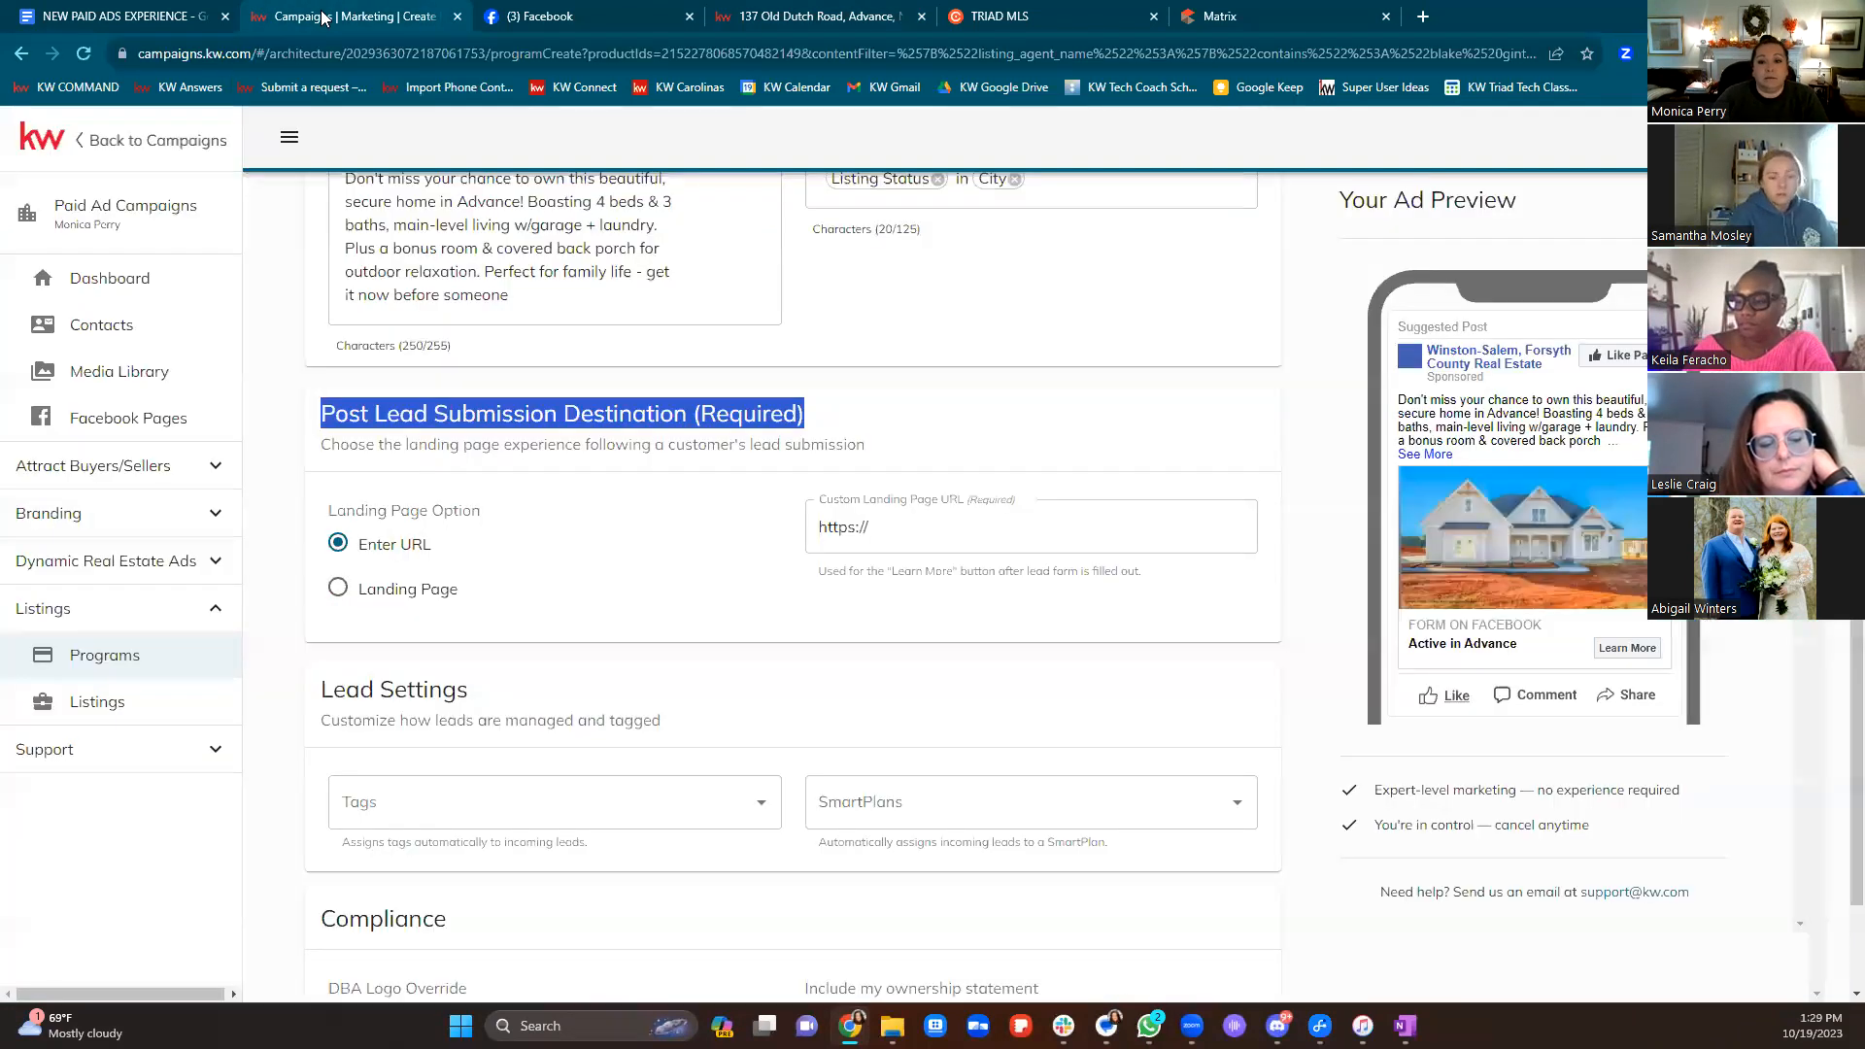
{"action": "left_click_drag", "start_coordinate": [954, 534], "coordinate": [777, 530]}
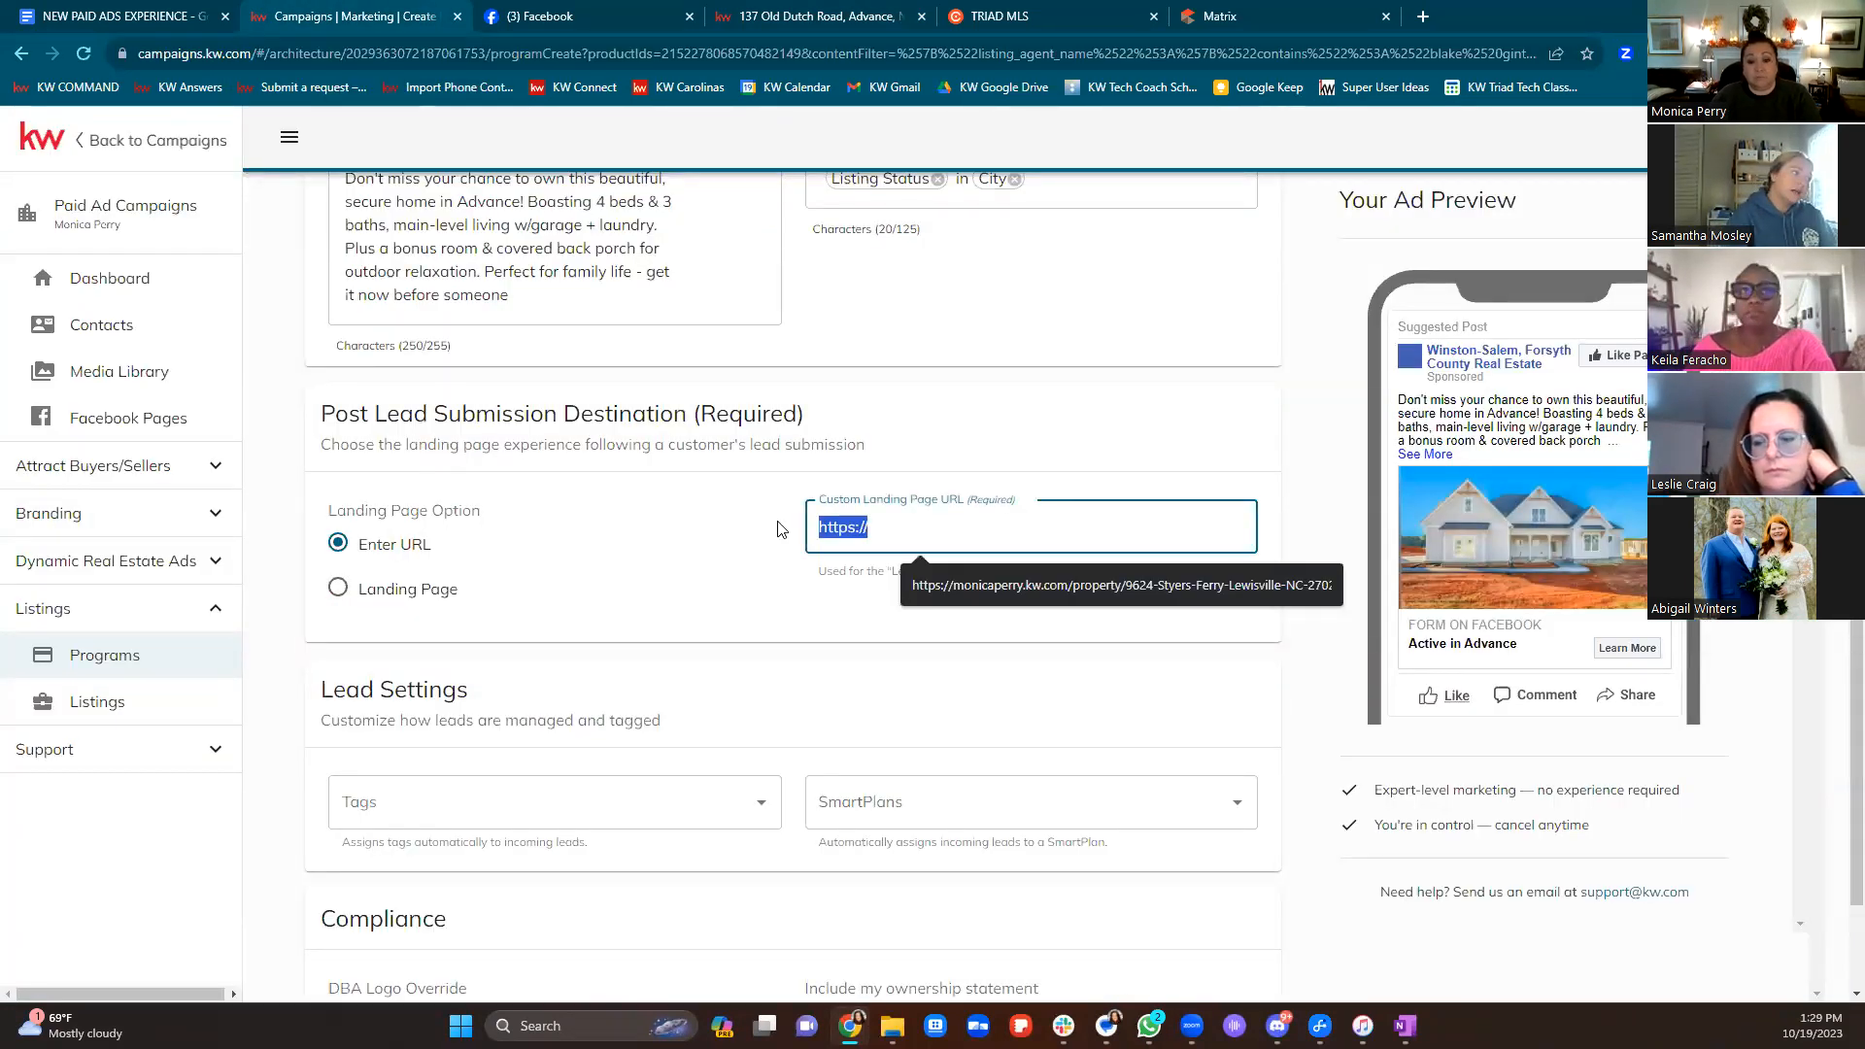
{"action": "key", "text": "ctrl+v"}
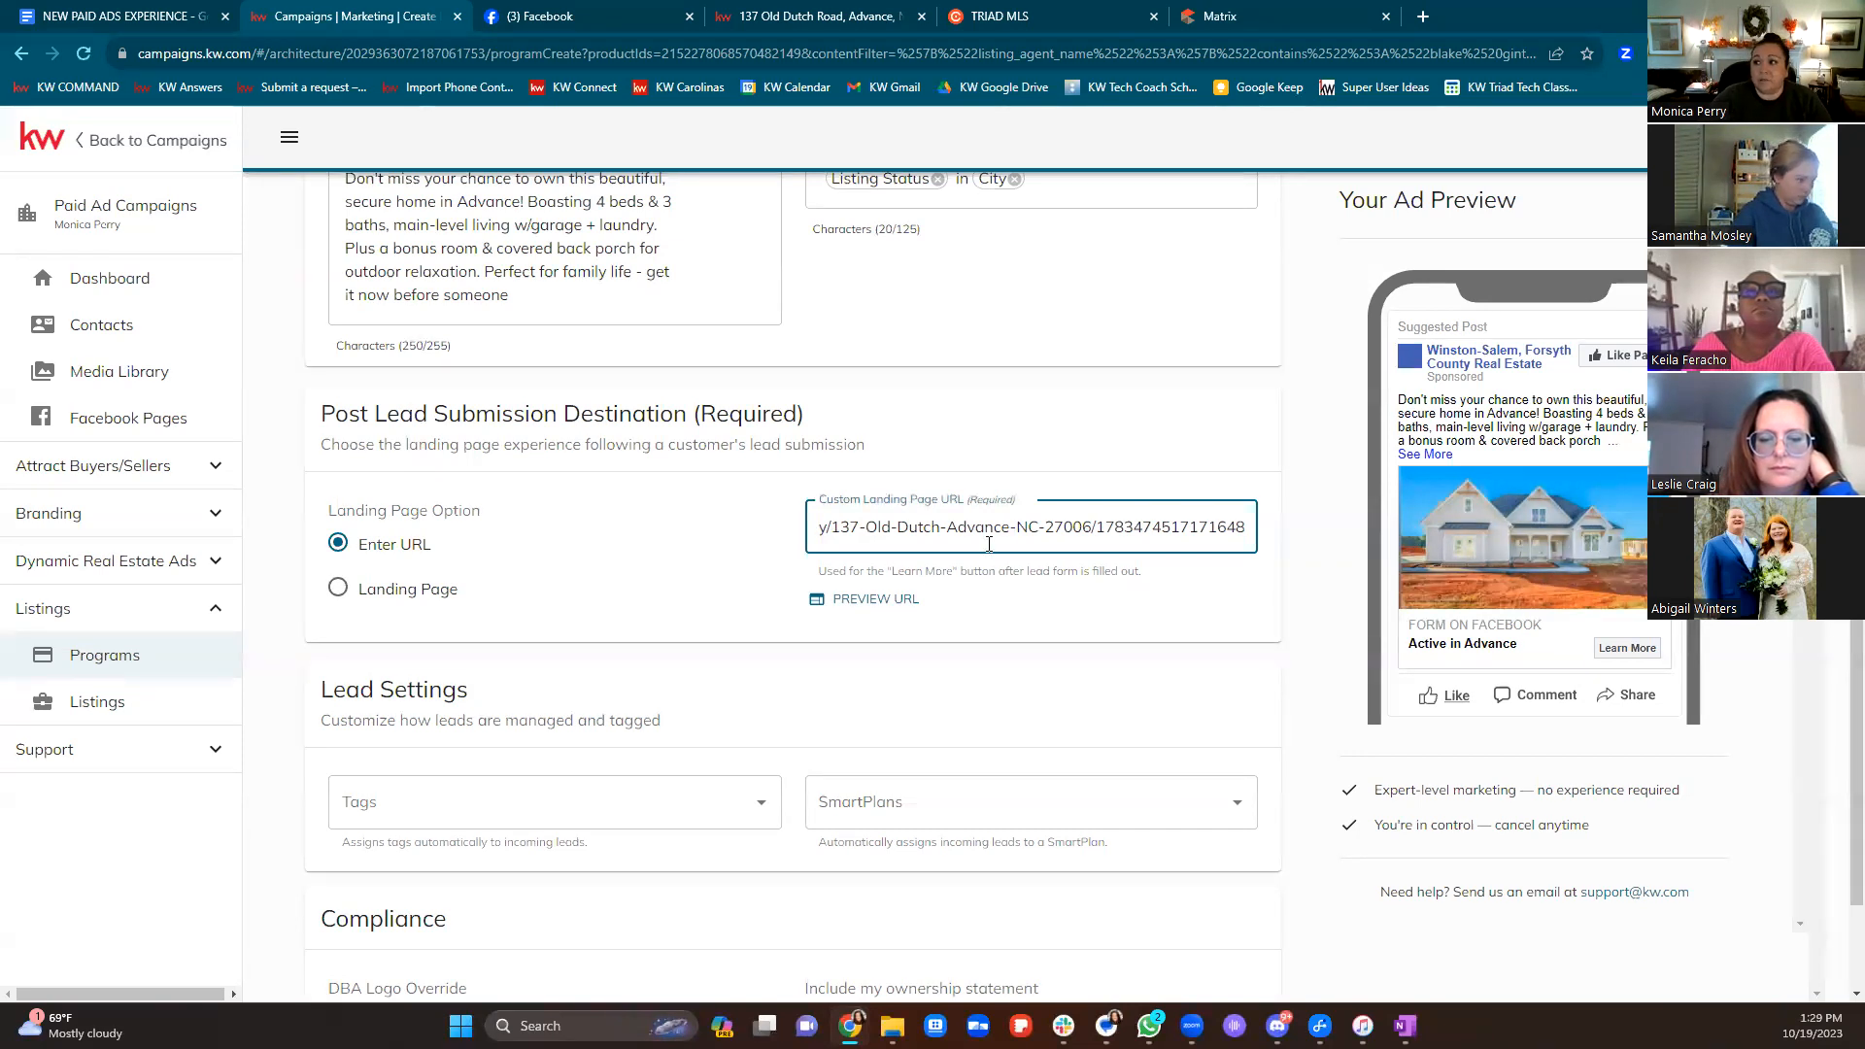
{"action": "key", "text": "Home"}
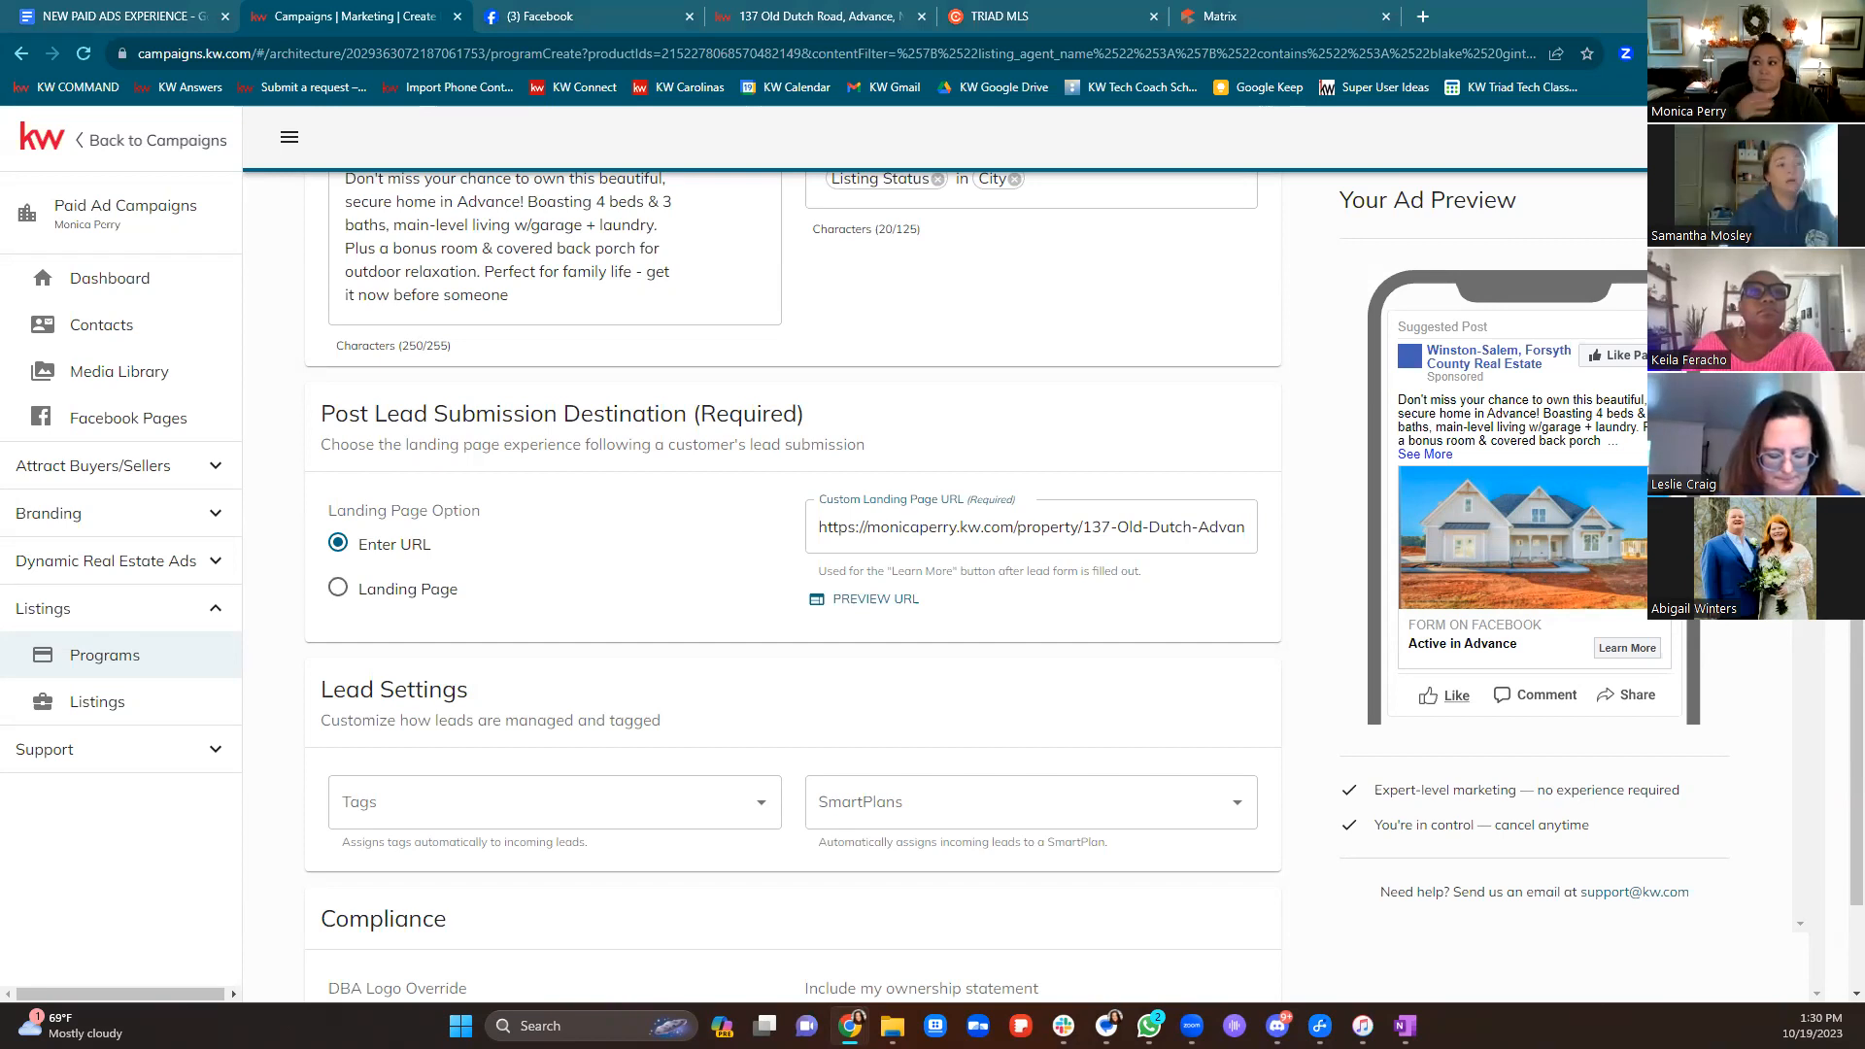
{"action": "mouse_move", "coordinate": [1149, 1025]}
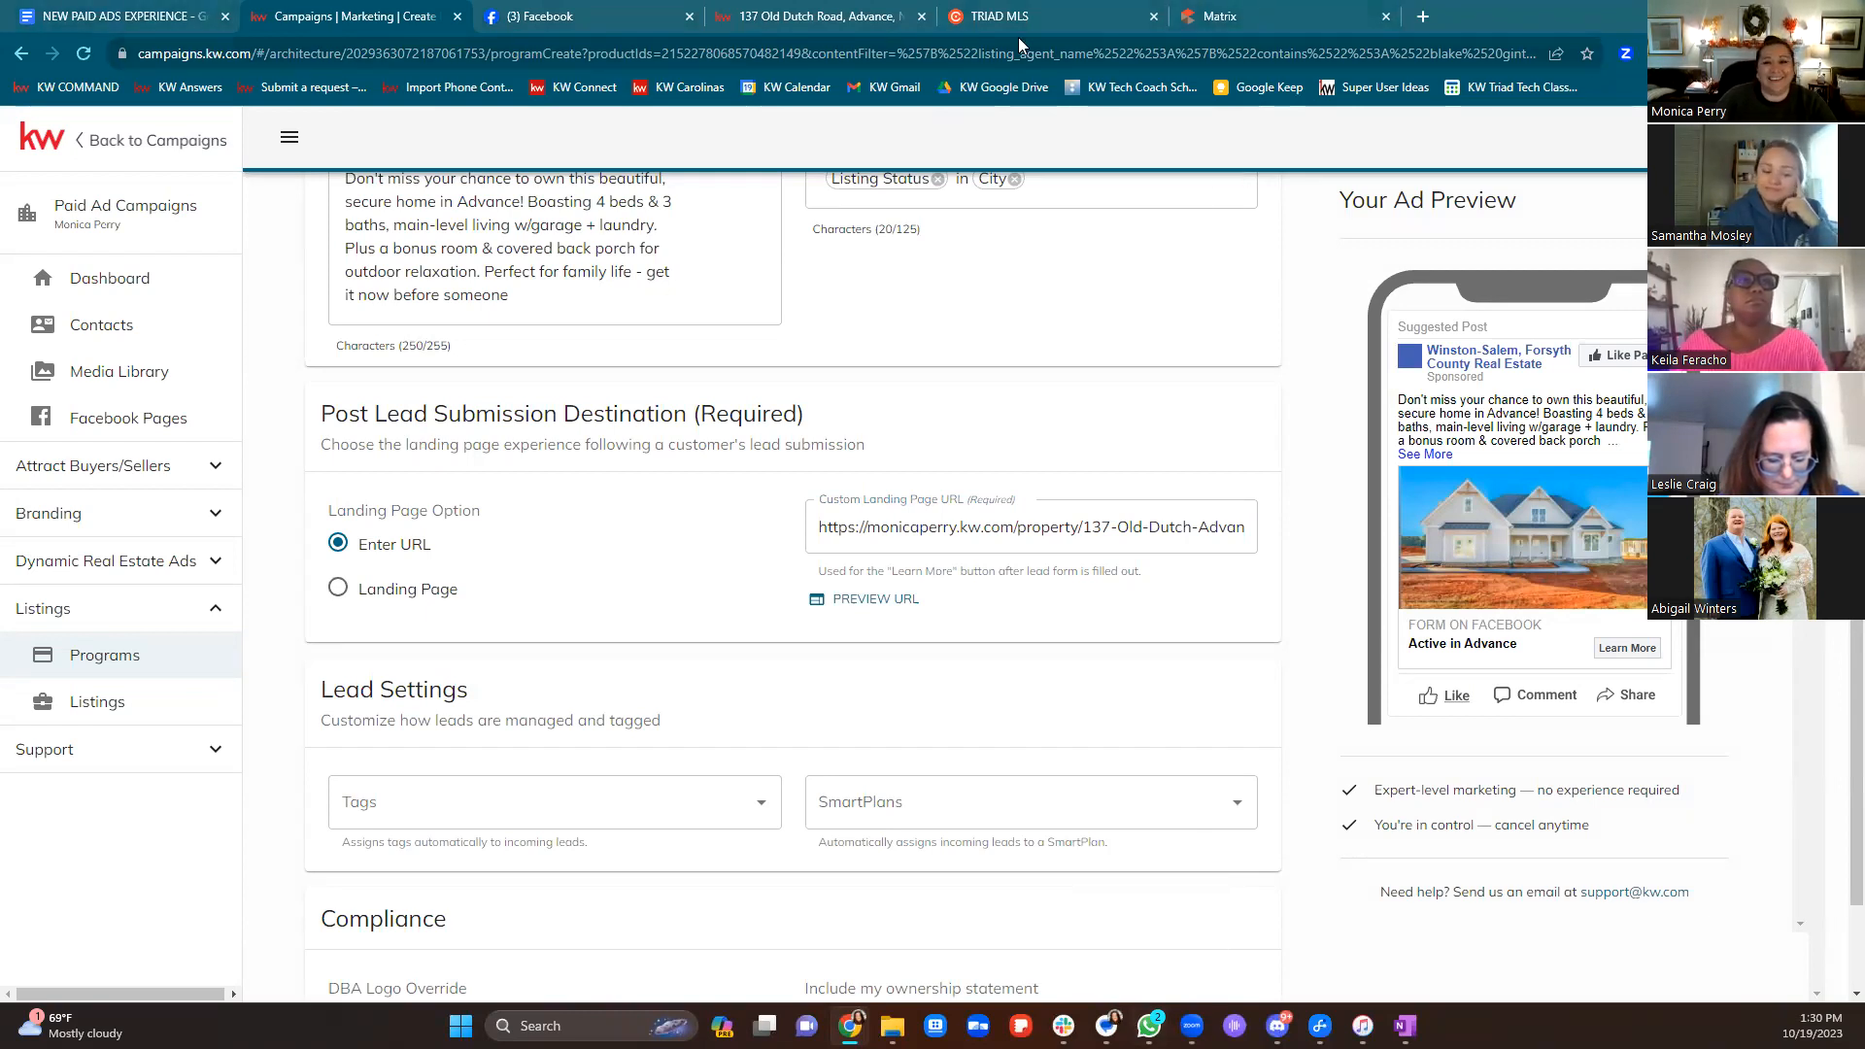
{"action": "left_click", "coordinate": [1423, 17]}
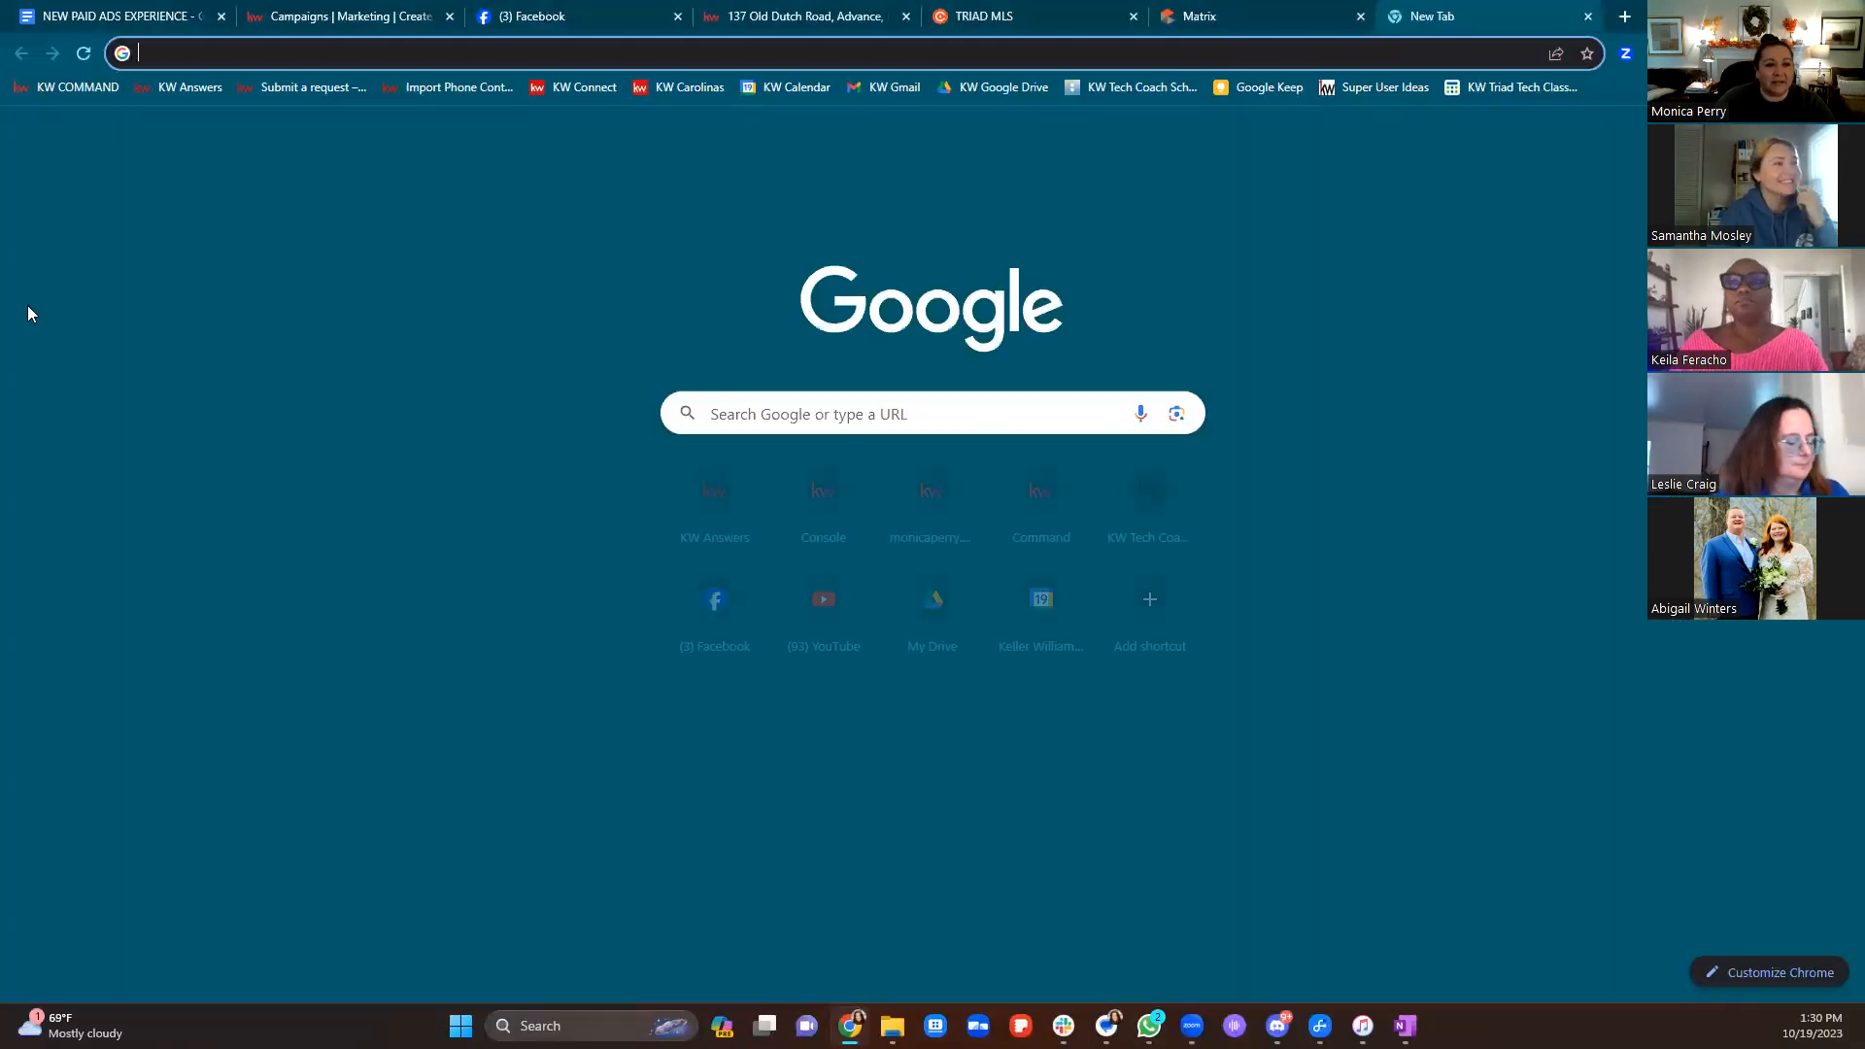
Load agent.kw.com and find the Consumer website's Forced Registration setting, currently 2 Properties
{"action": "type", "text": "agent"}
{"action": "key", "text": "Return"}
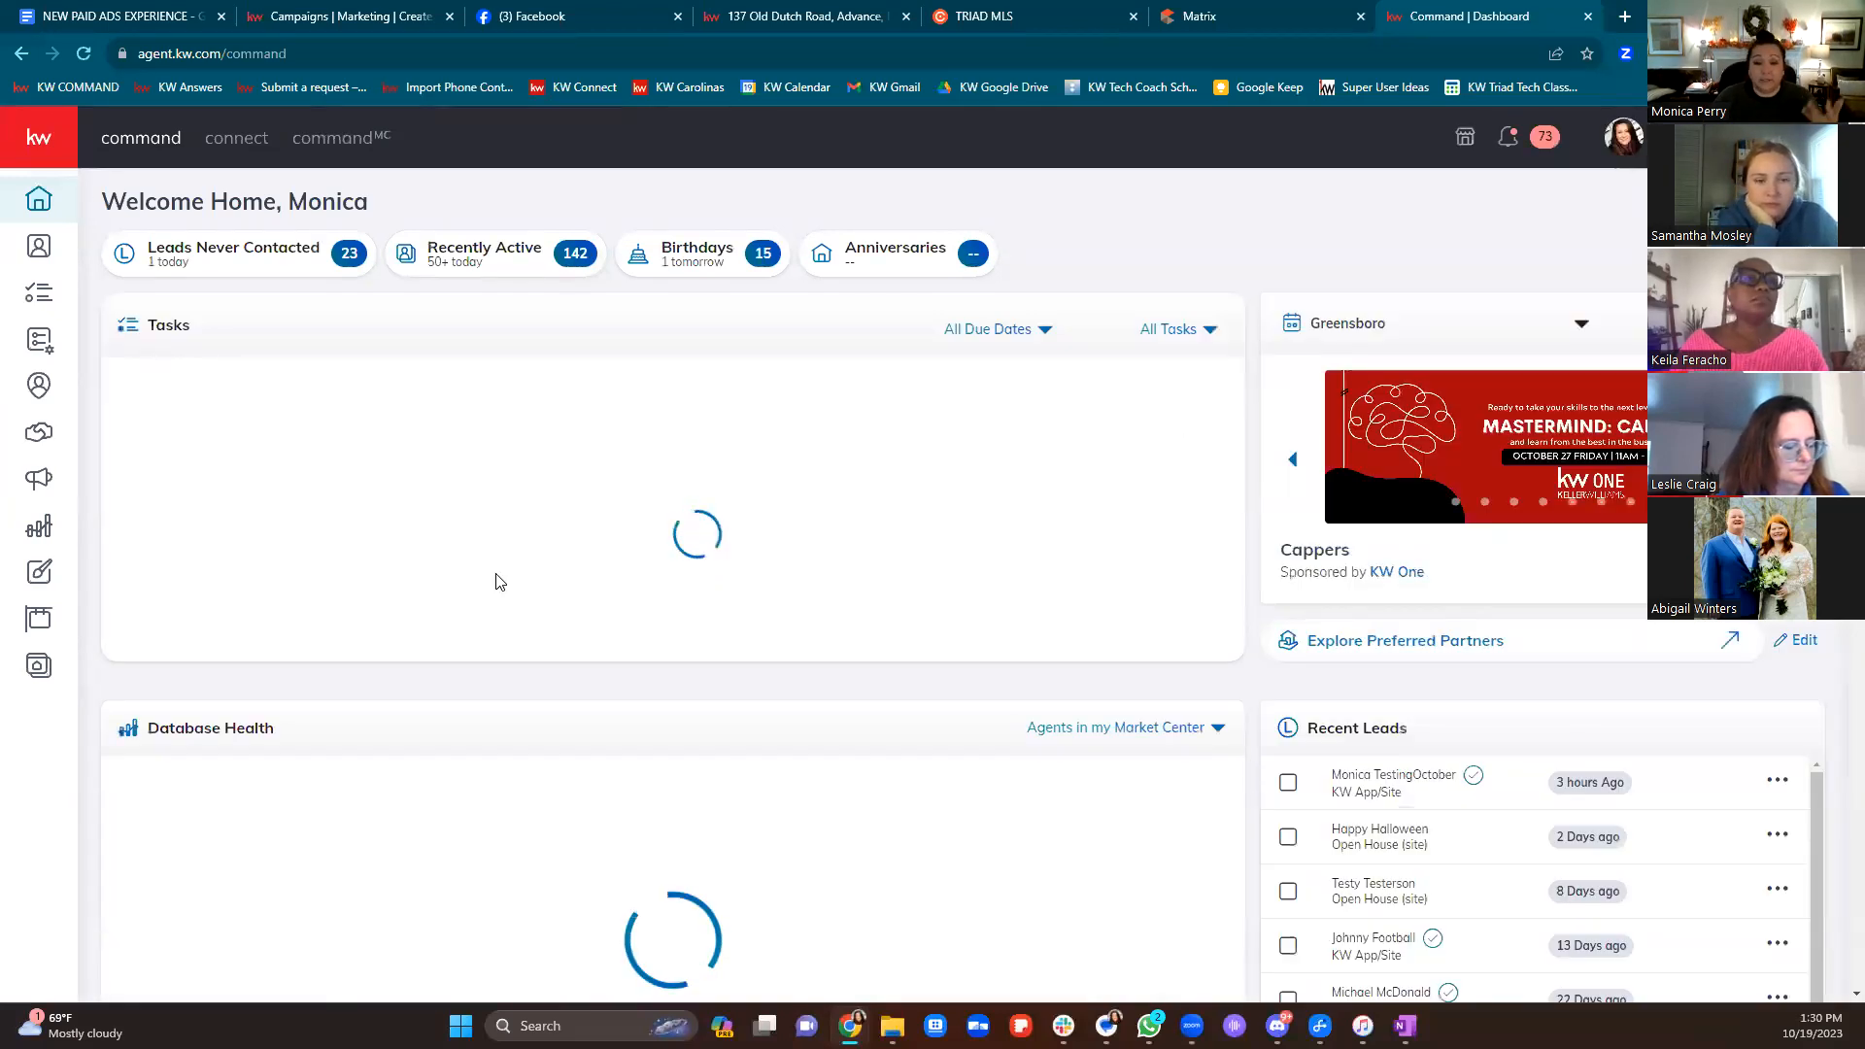
{"action": "left_click", "coordinate": [39, 668]}
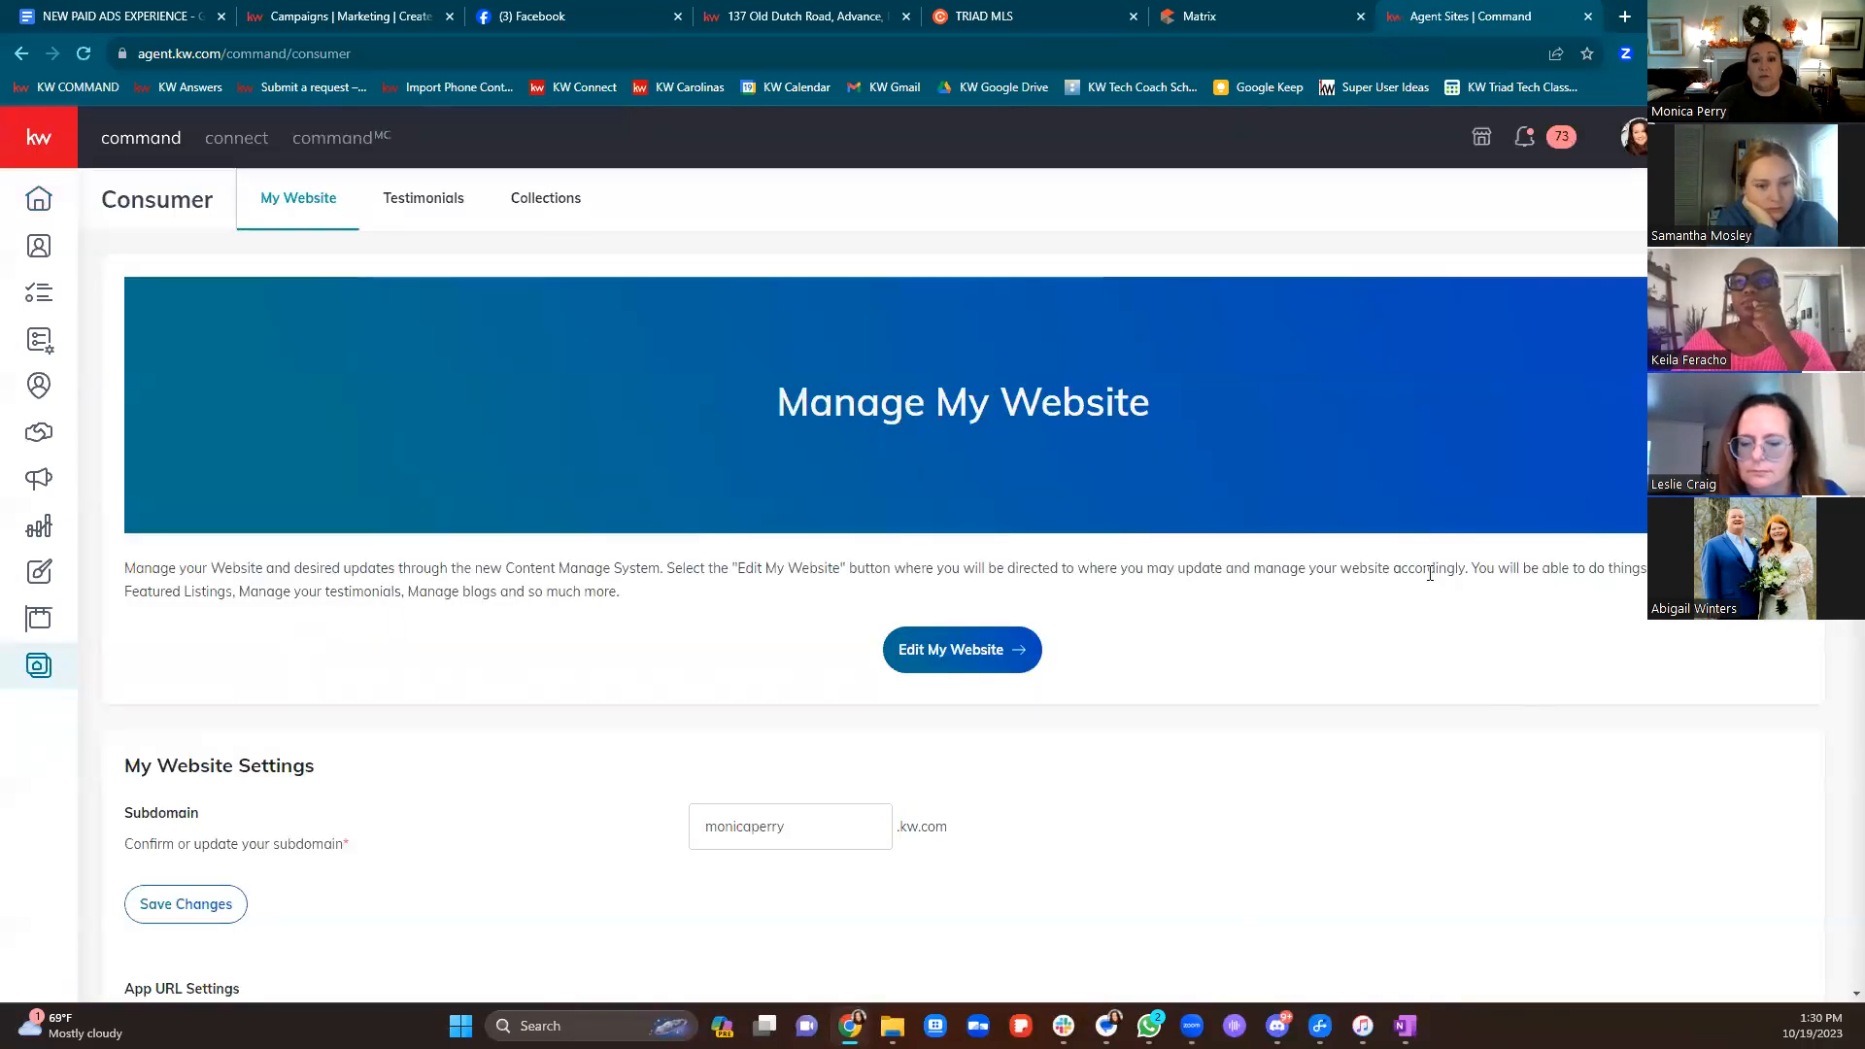
{"action": "scroll", "coordinate": [1429, 565], "scroll_direction": "down", "scroll_amount": 10}
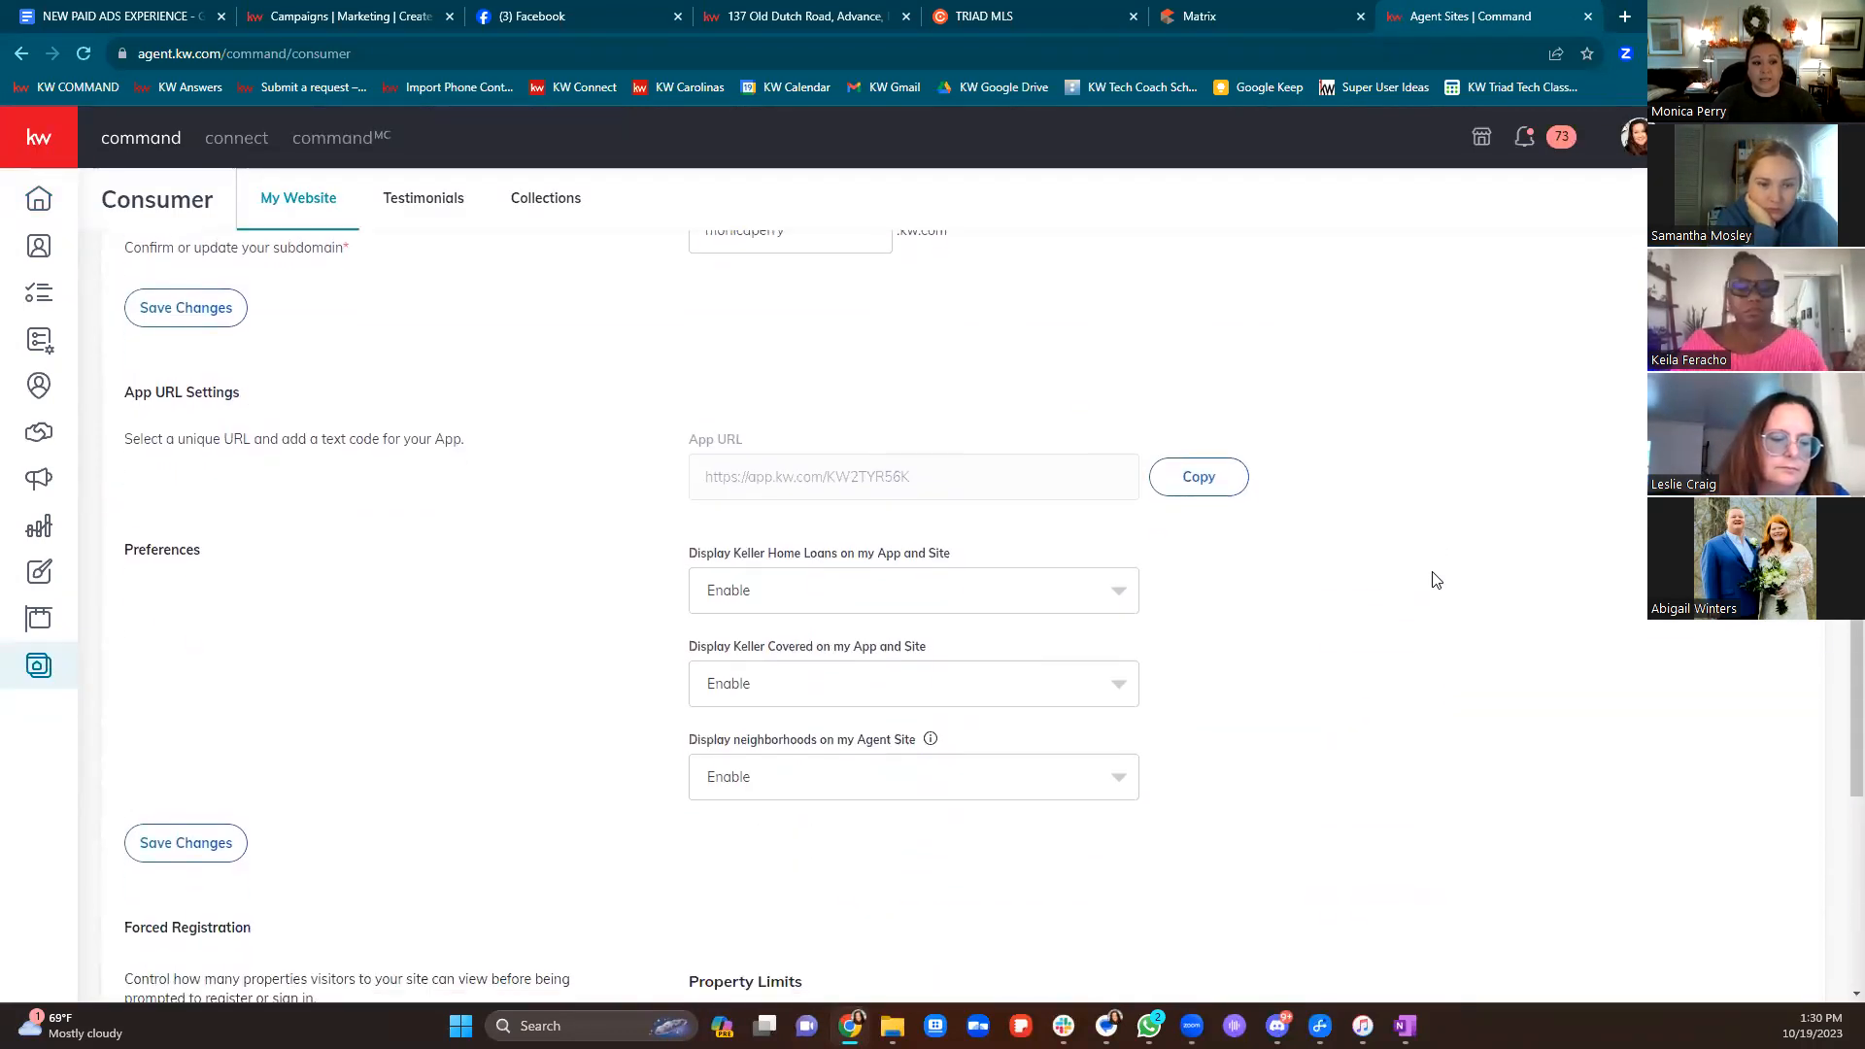
{"action": "scroll", "coordinate": [1435, 580], "scroll_direction": "down", "scroll_amount": 2}
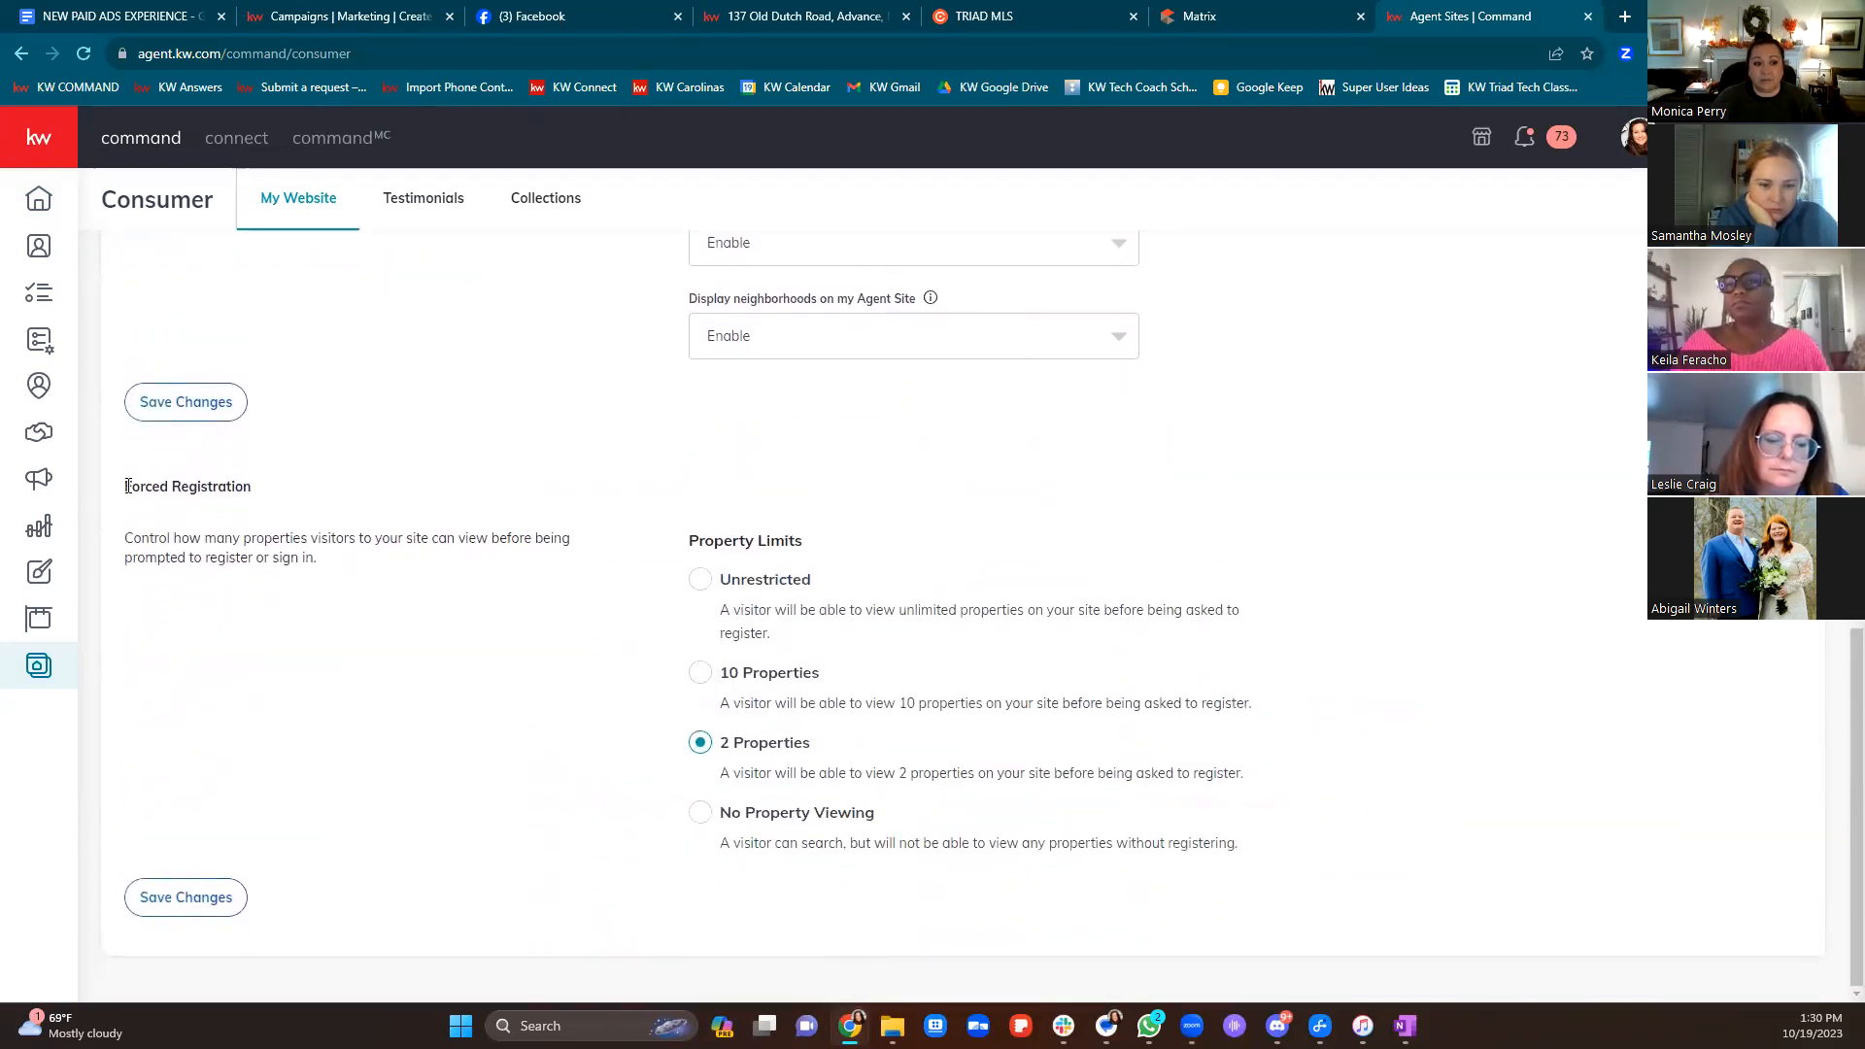
{"action": "left_click_drag", "start_coordinate": [127, 485], "coordinate": [512, 486]}
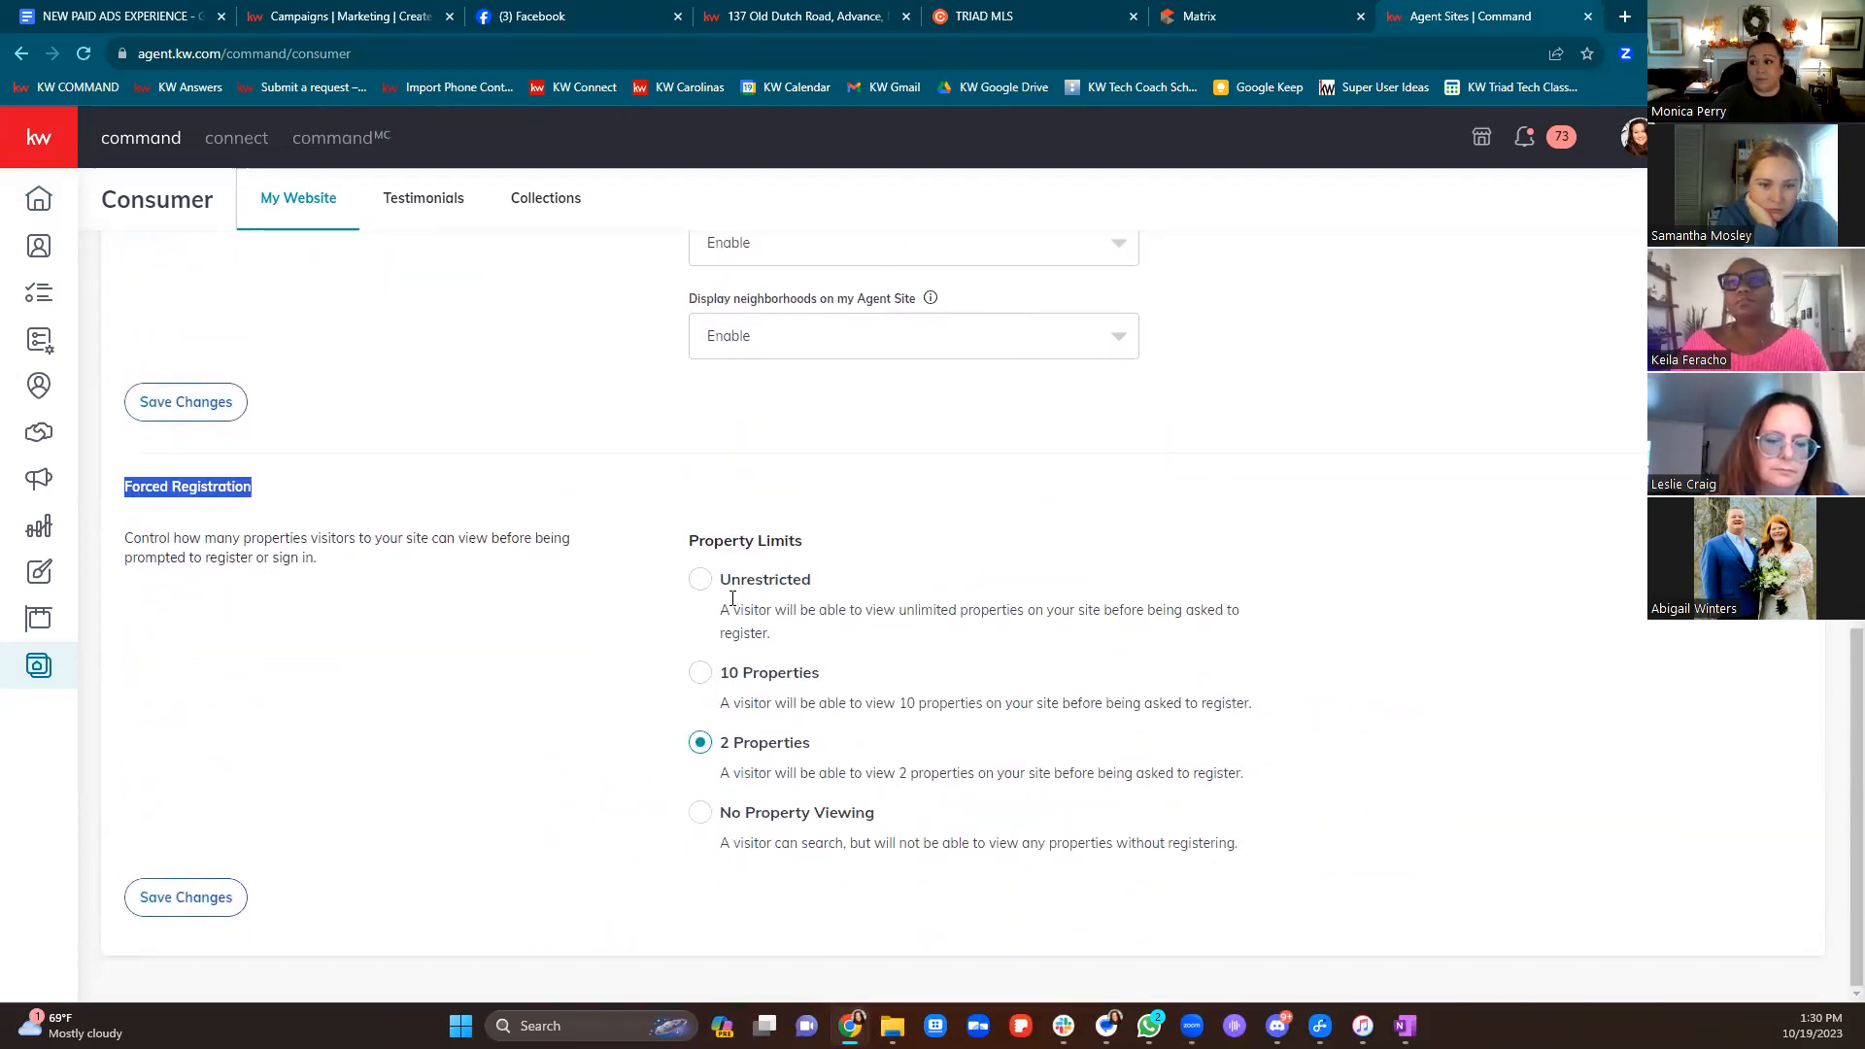
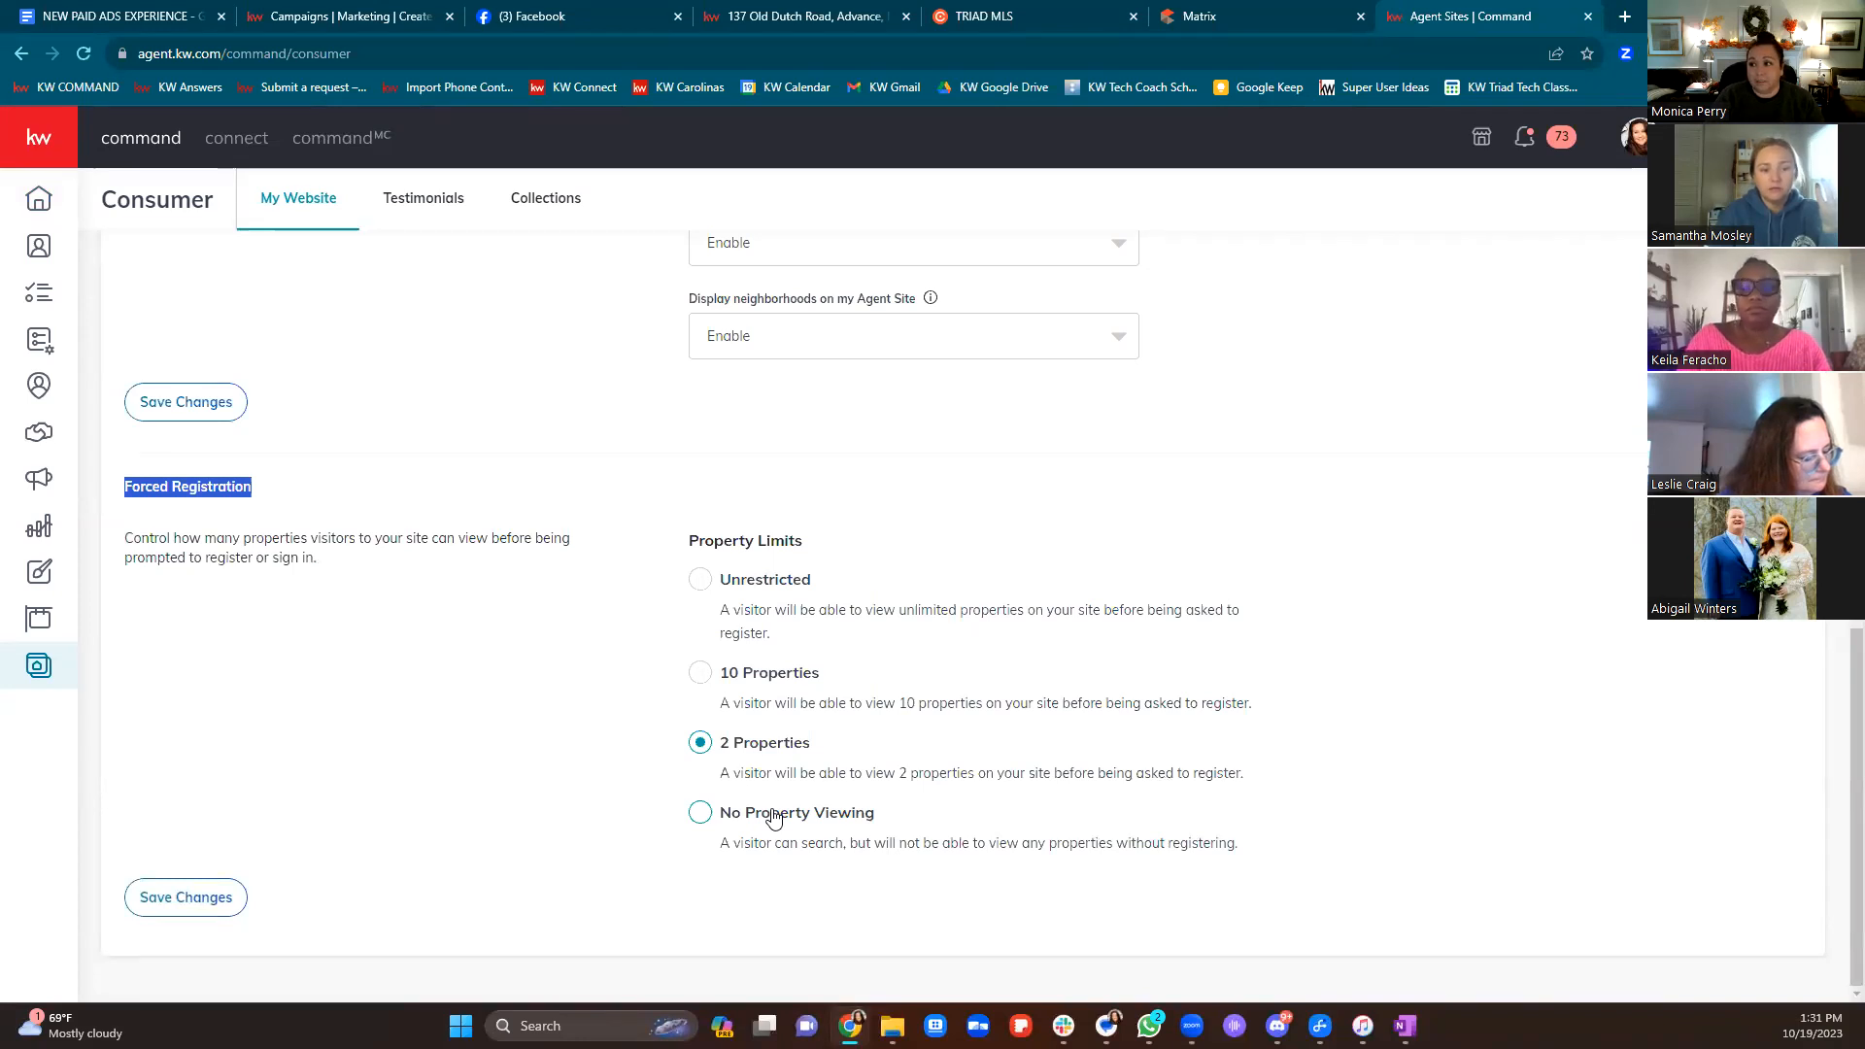
Try unlimited property views before forced registration, then restore and save the 2 Properties limit
{"action": "left_click", "coordinate": [698, 579]}
{"action": "left_click", "coordinate": [202, 901]}
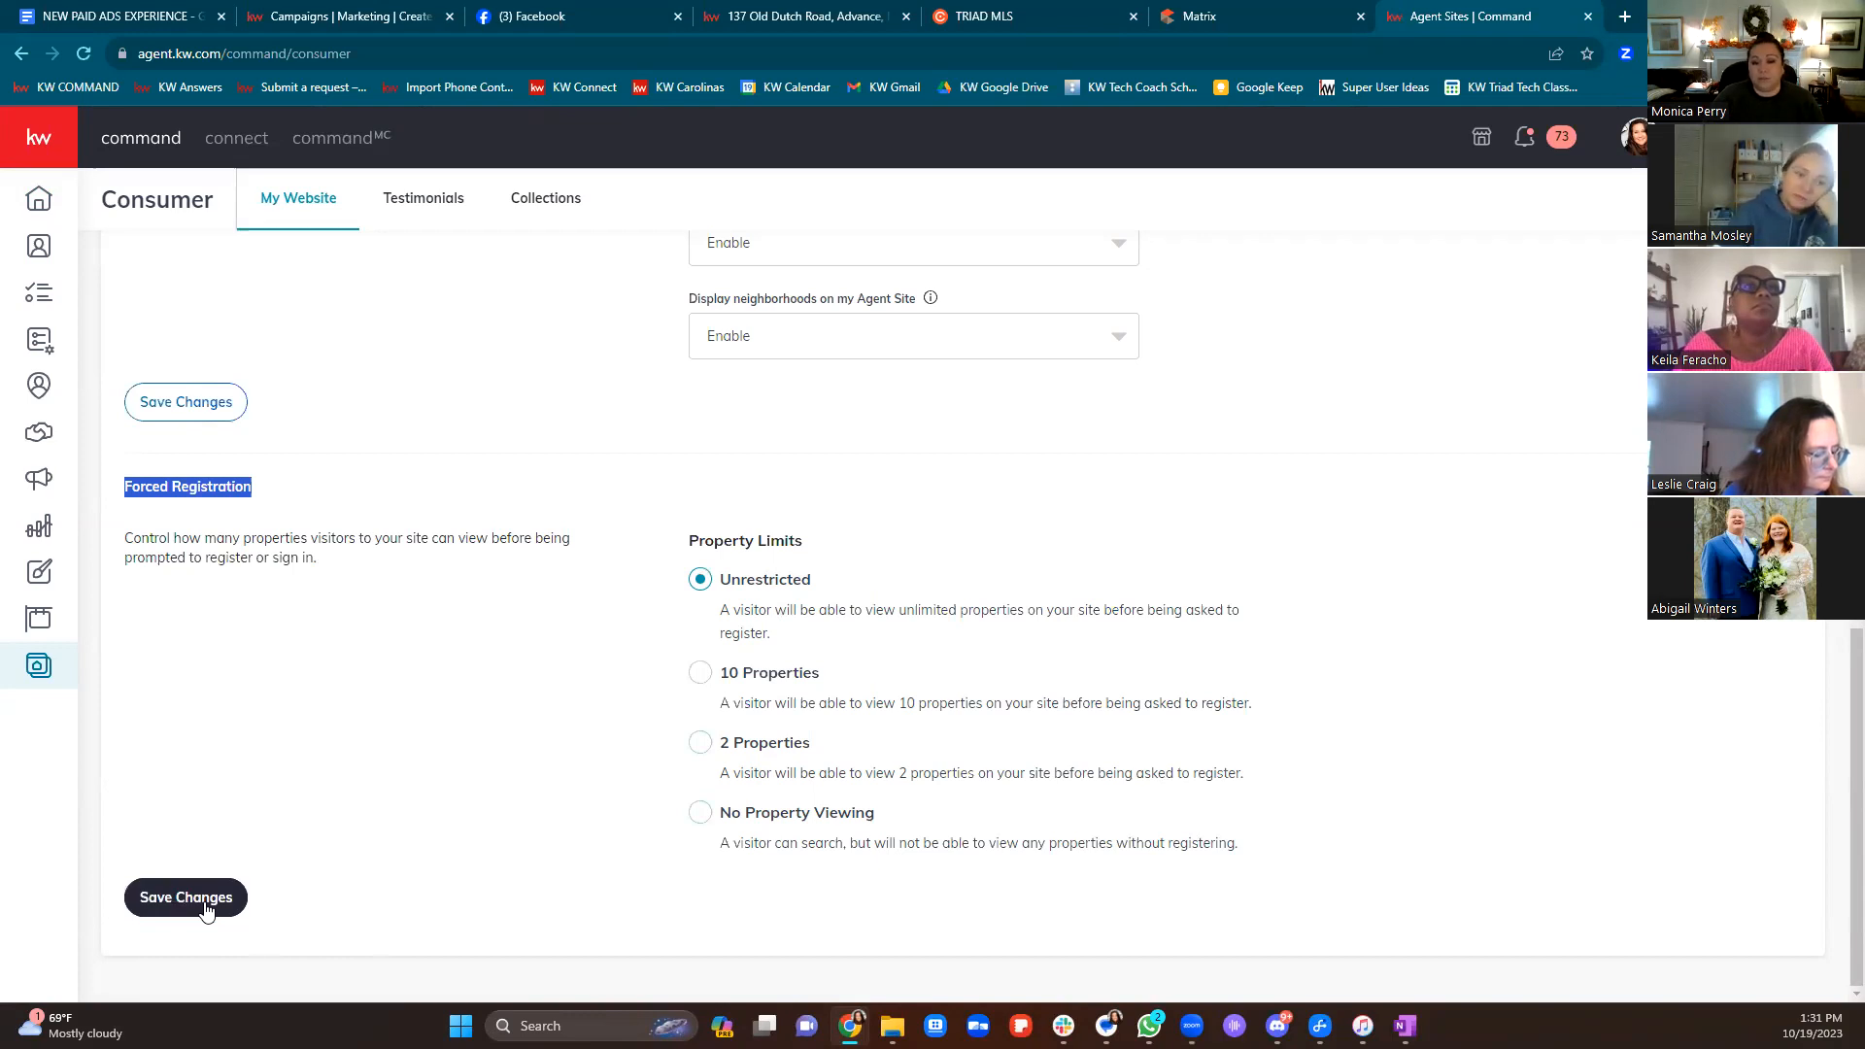
{"action": "left_click", "coordinate": [699, 742]}
{"action": "left_click", "coordinate": [223, 895]}
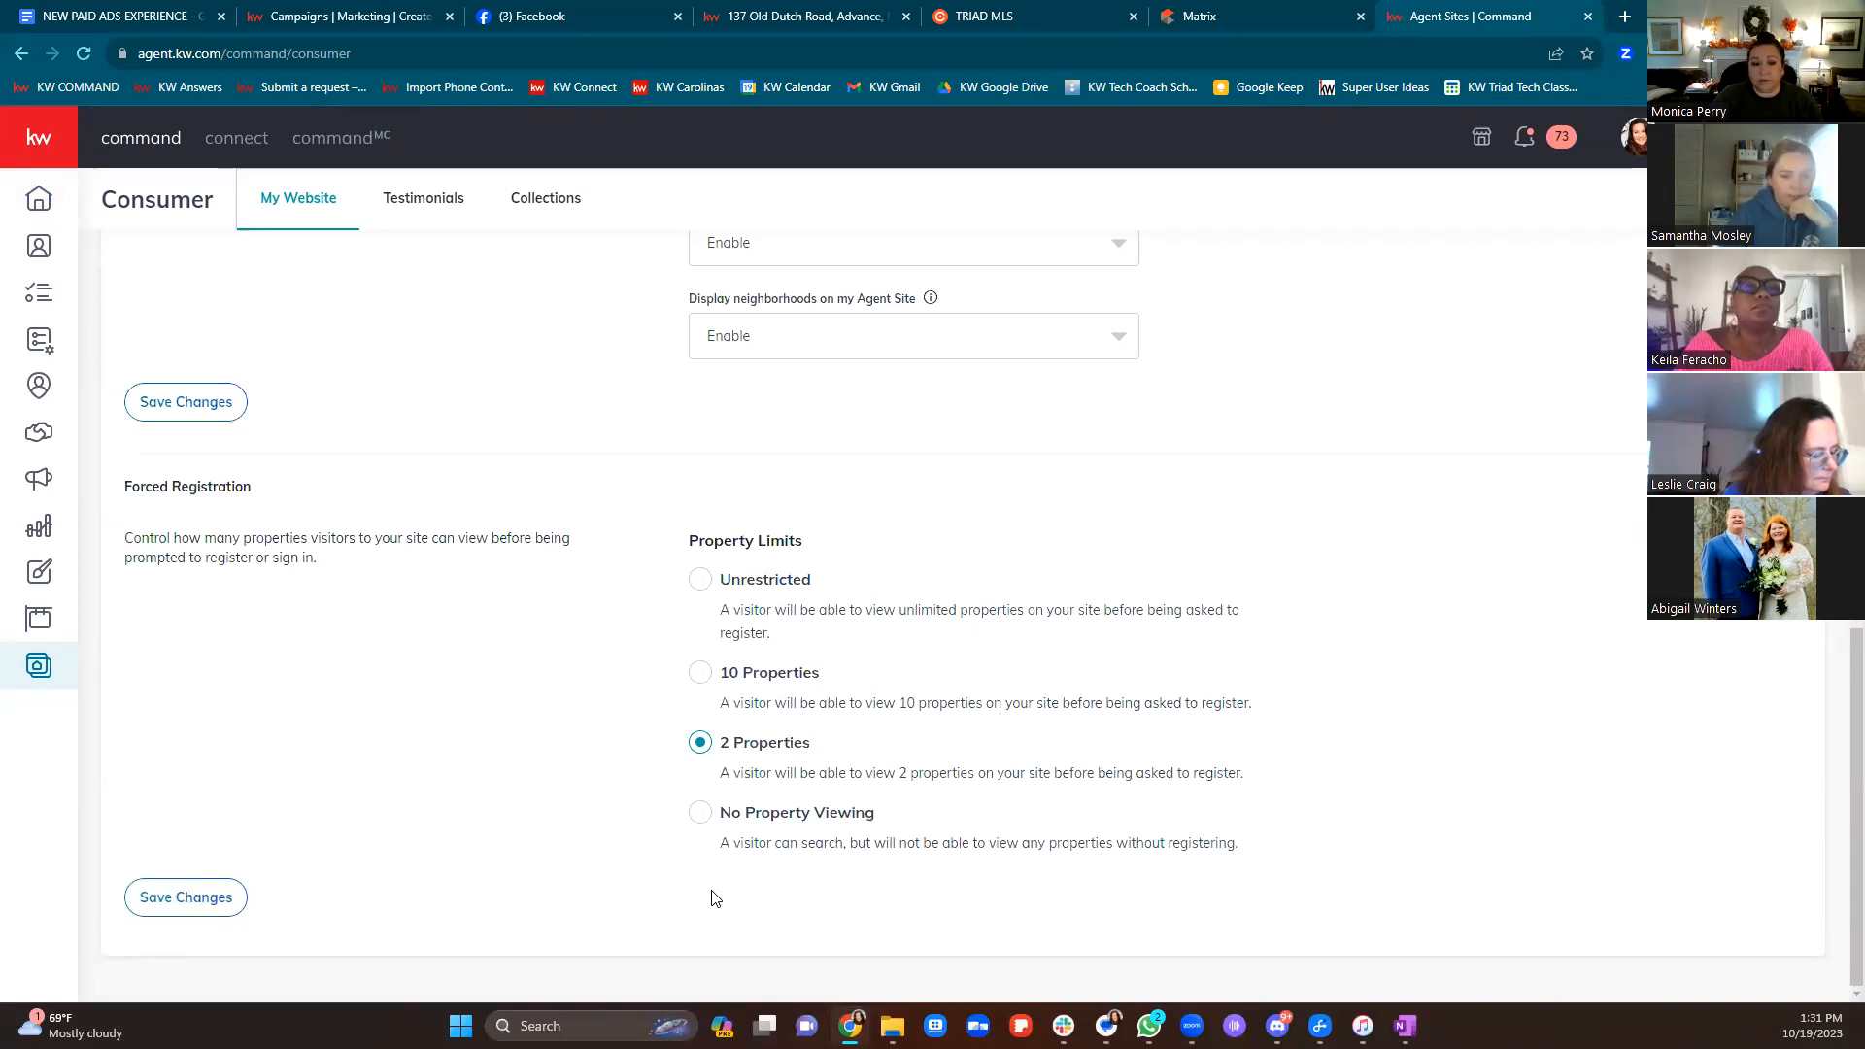
{"action": "scroll", "coordinate": [711, 897], "scroll_direction": "up", "scroll_amount": 15}
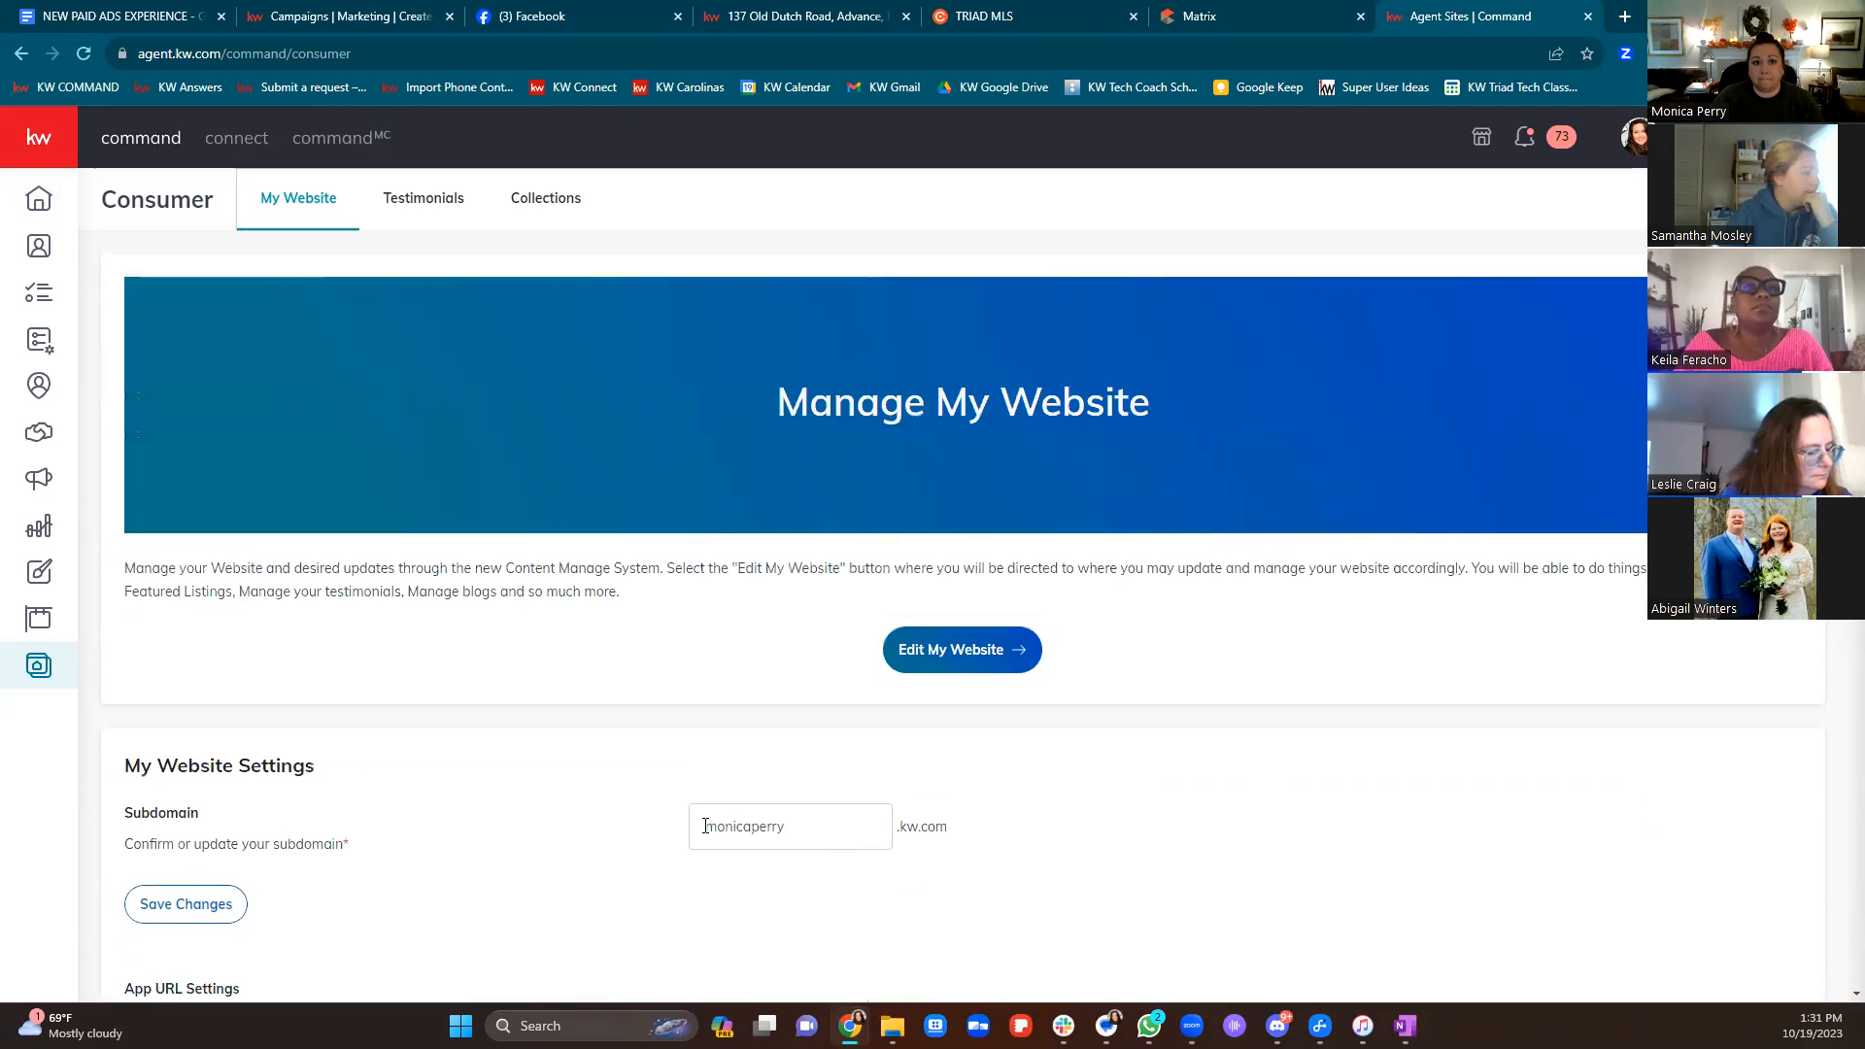
{"action": "left_click", "coordinate": [802, 12]}
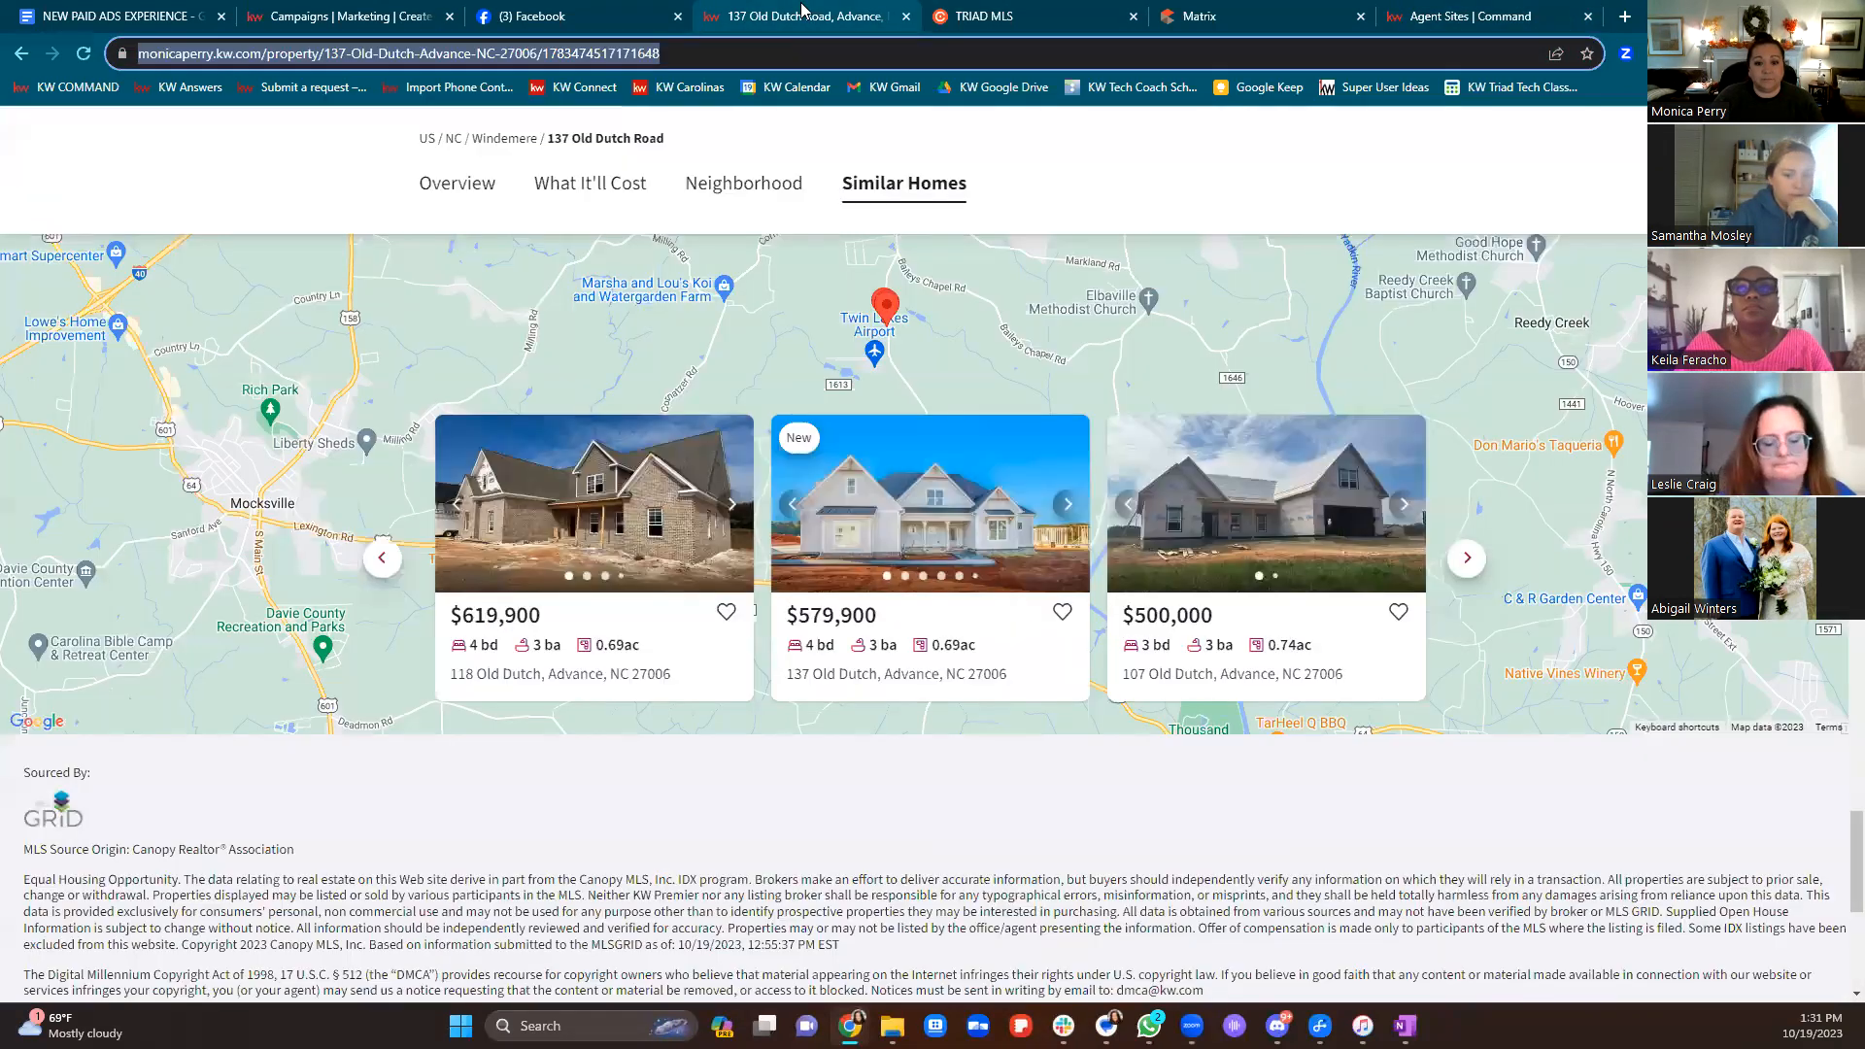
{"action": "left_click", "coordinate": [374, 15]}
{"action": "scroll", "coordinate": [1066, 604], "scroll_direction": "down", "scroll_amount": 2}
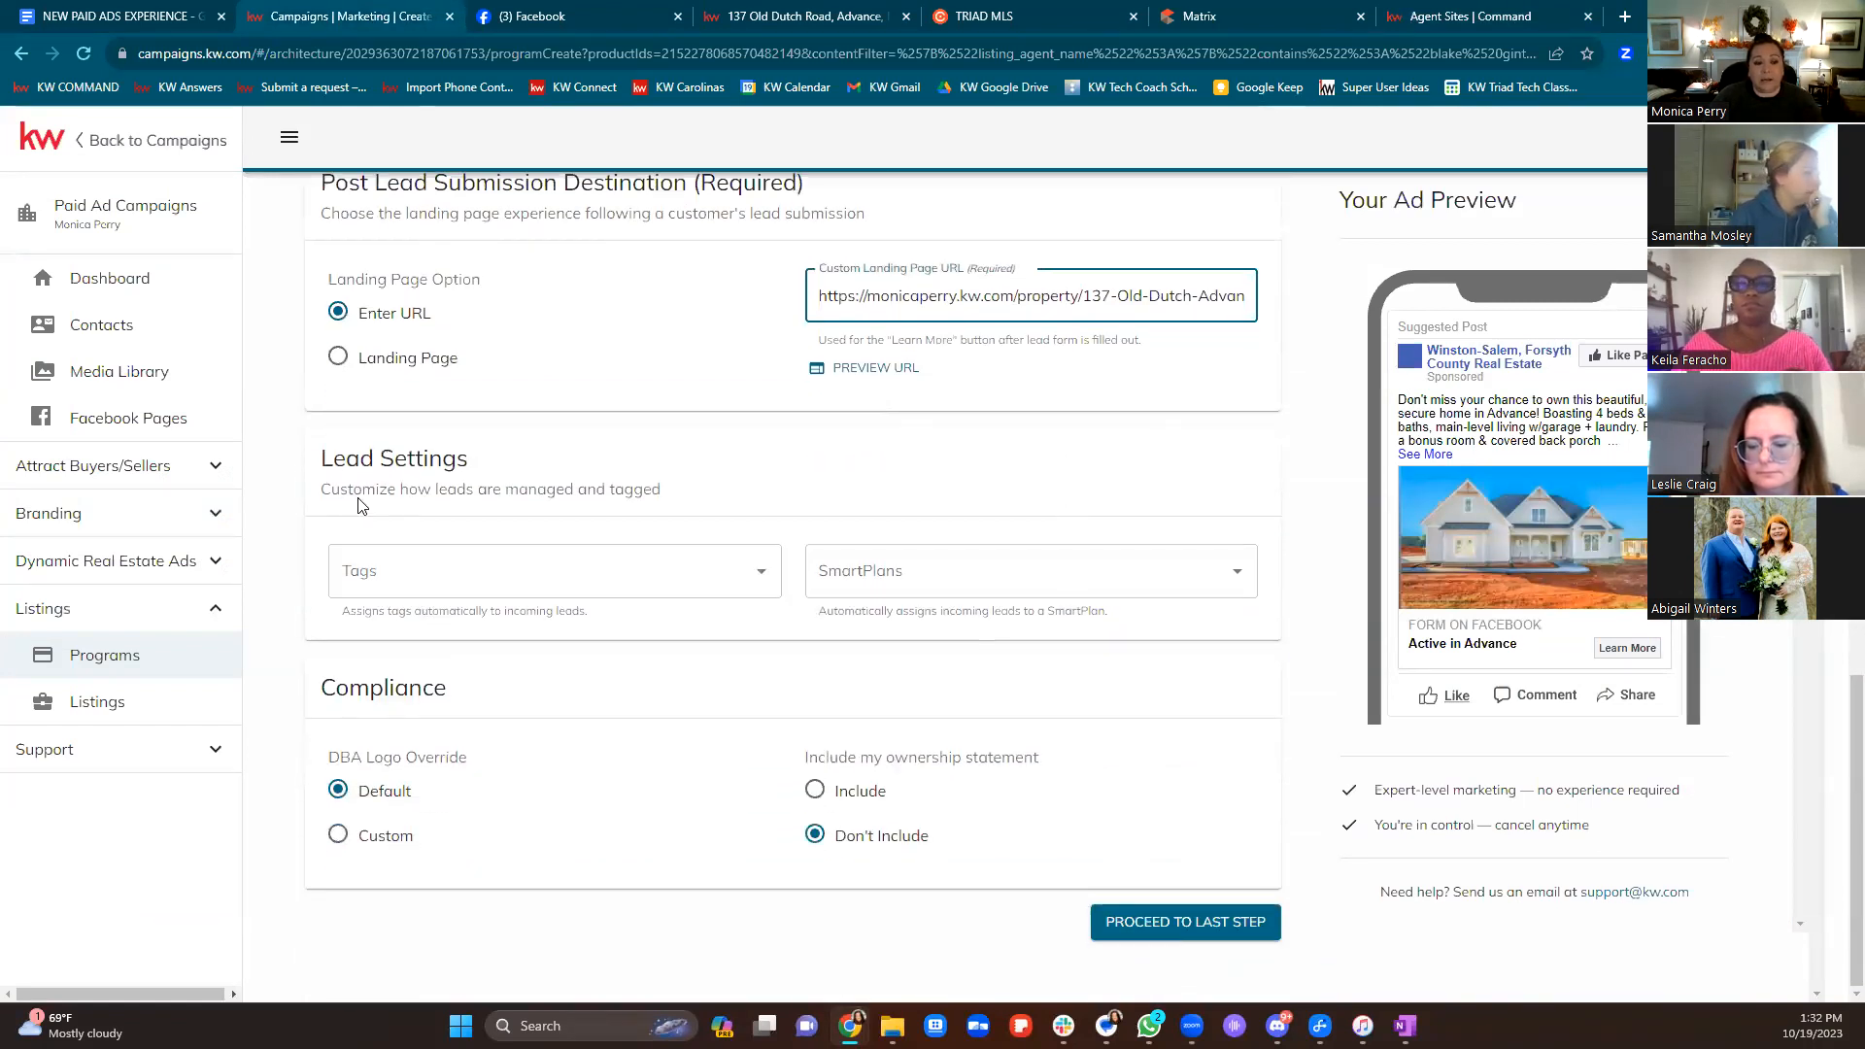
{"action": "left_click_drag", "start_coordinate": [333, 458], "coordinate": [588, 457]}
{"action": "left_click", "coordinate": [509, 564]}
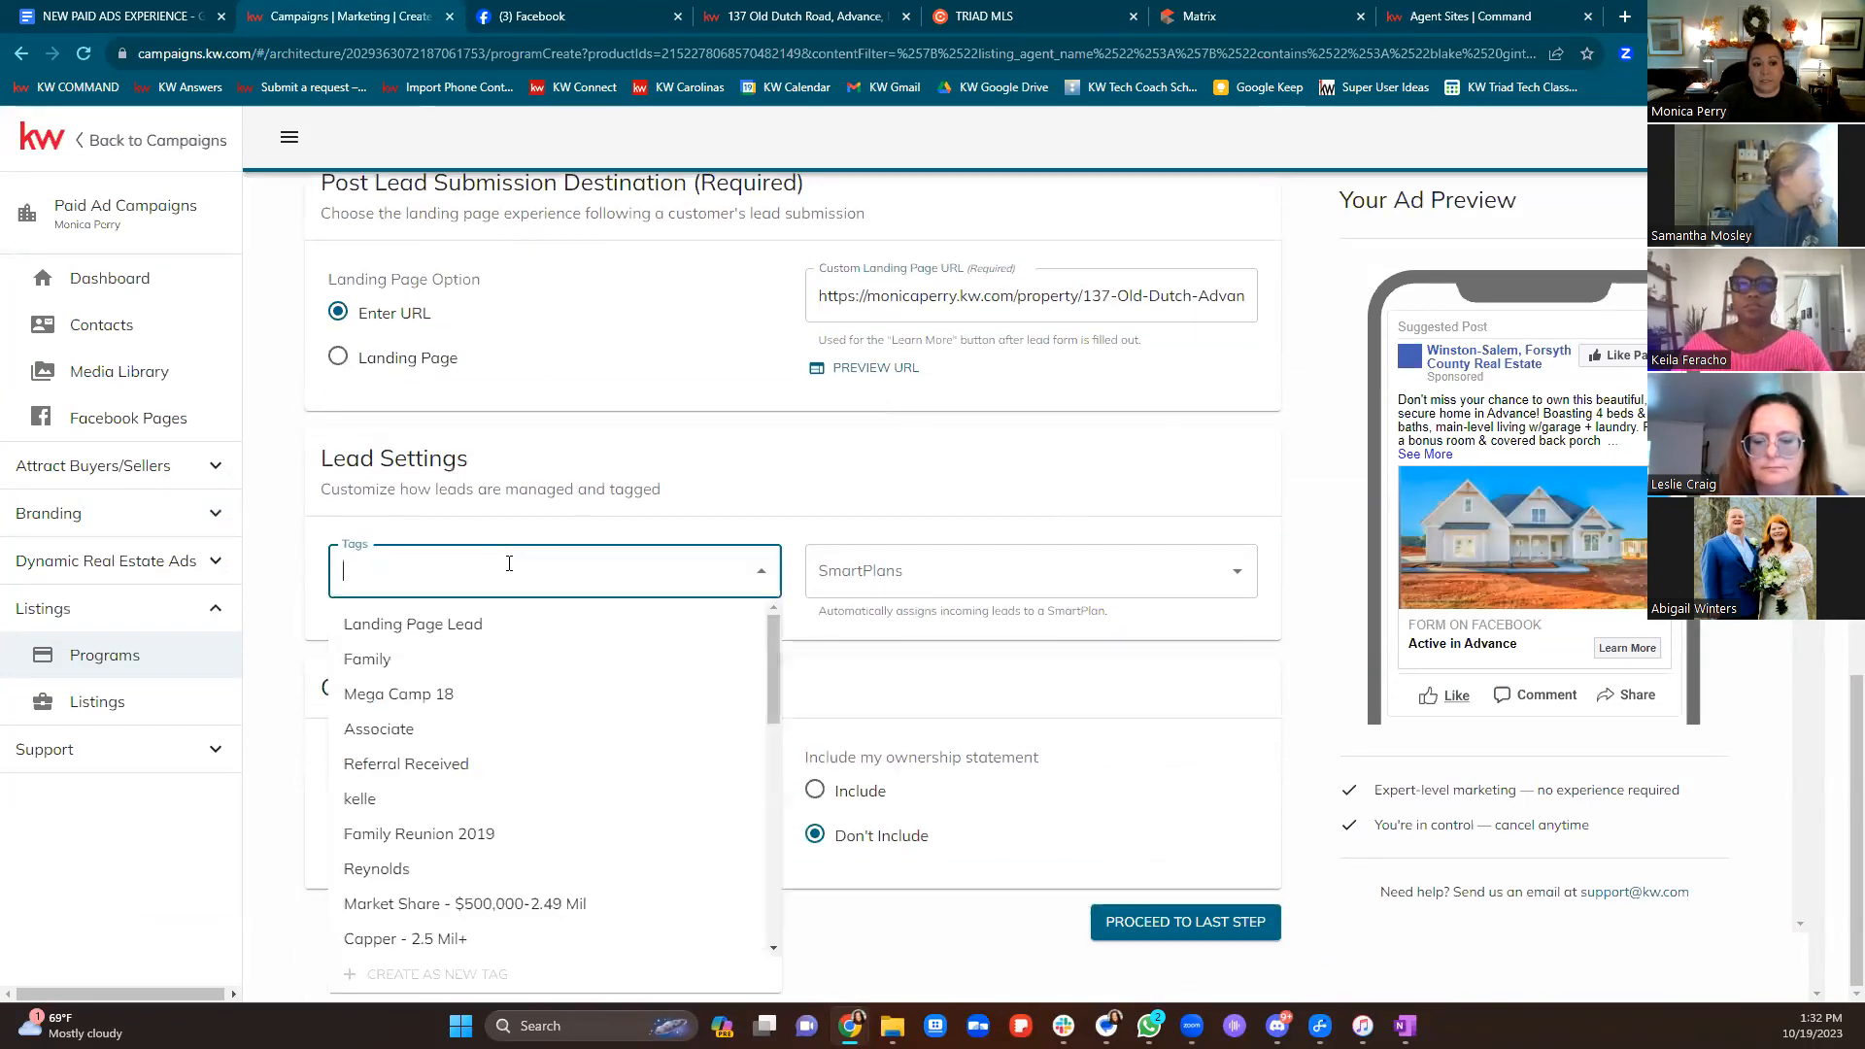
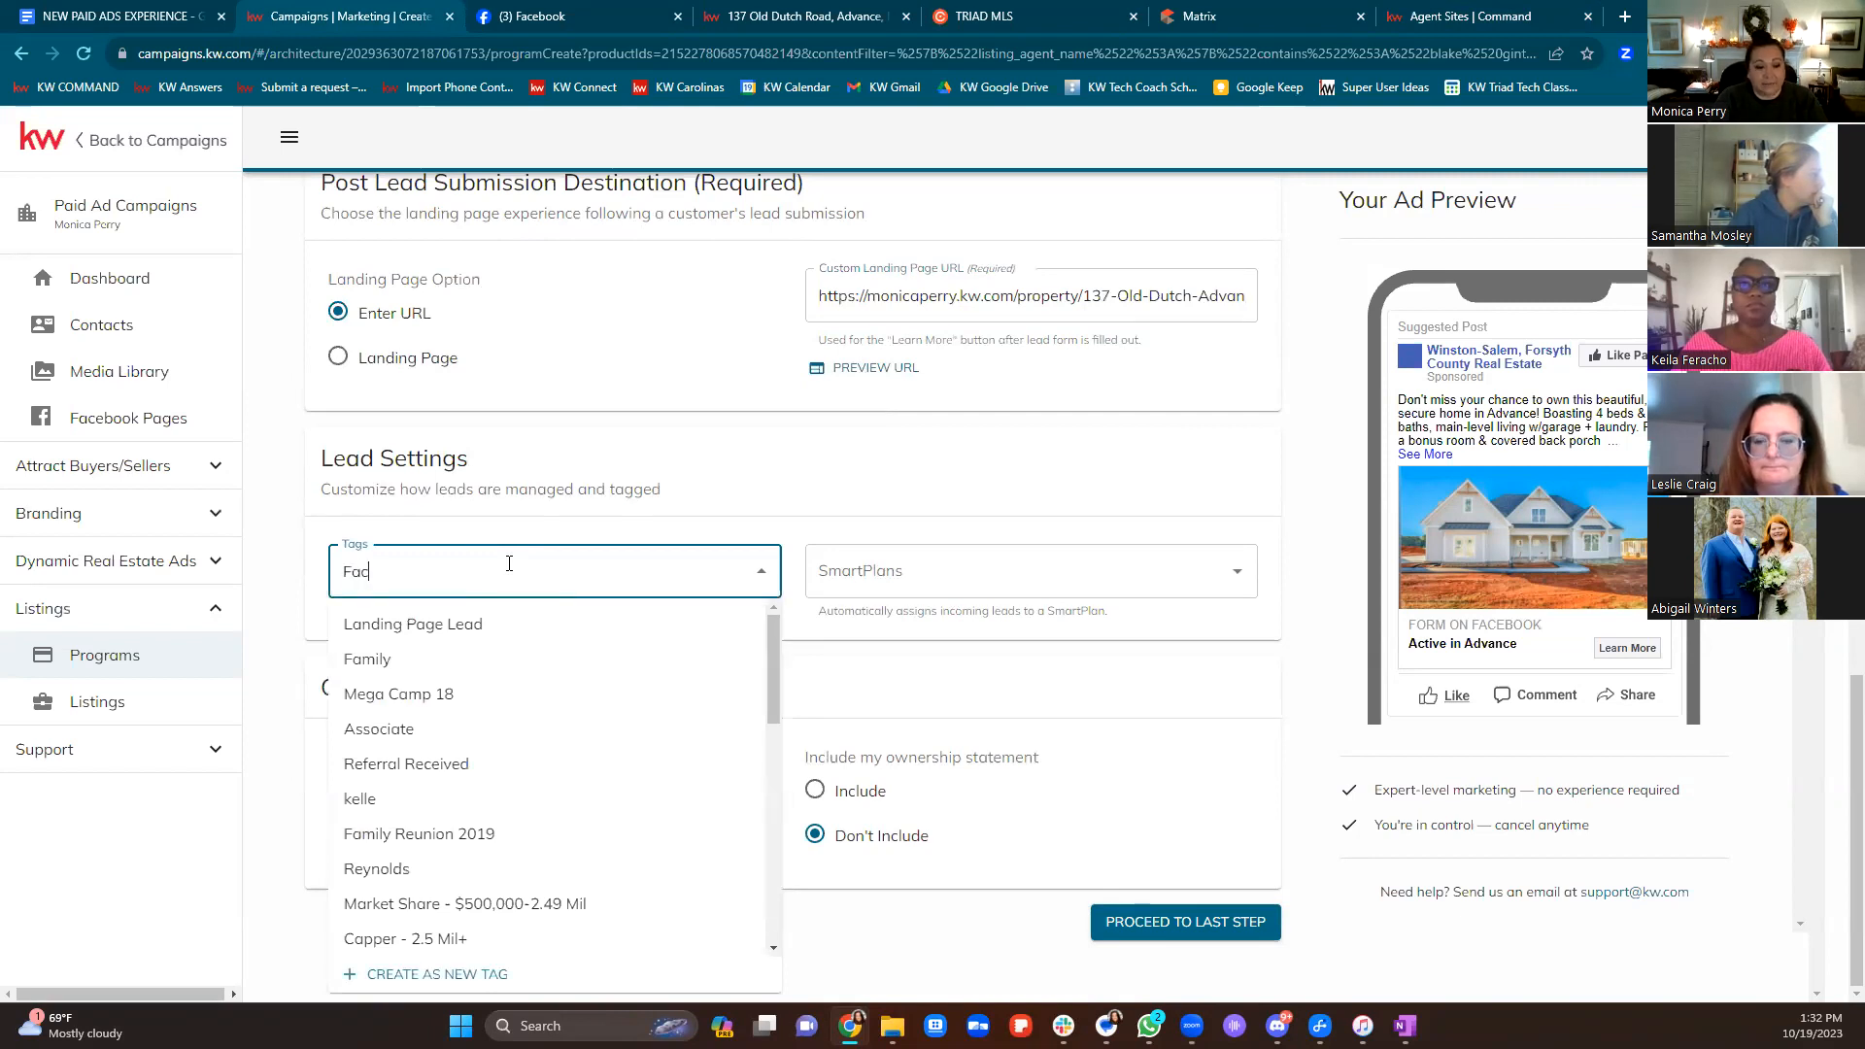
{"action": "key", "text": "BackSpace"}
{"action": "key", "text": "BackSpace"}
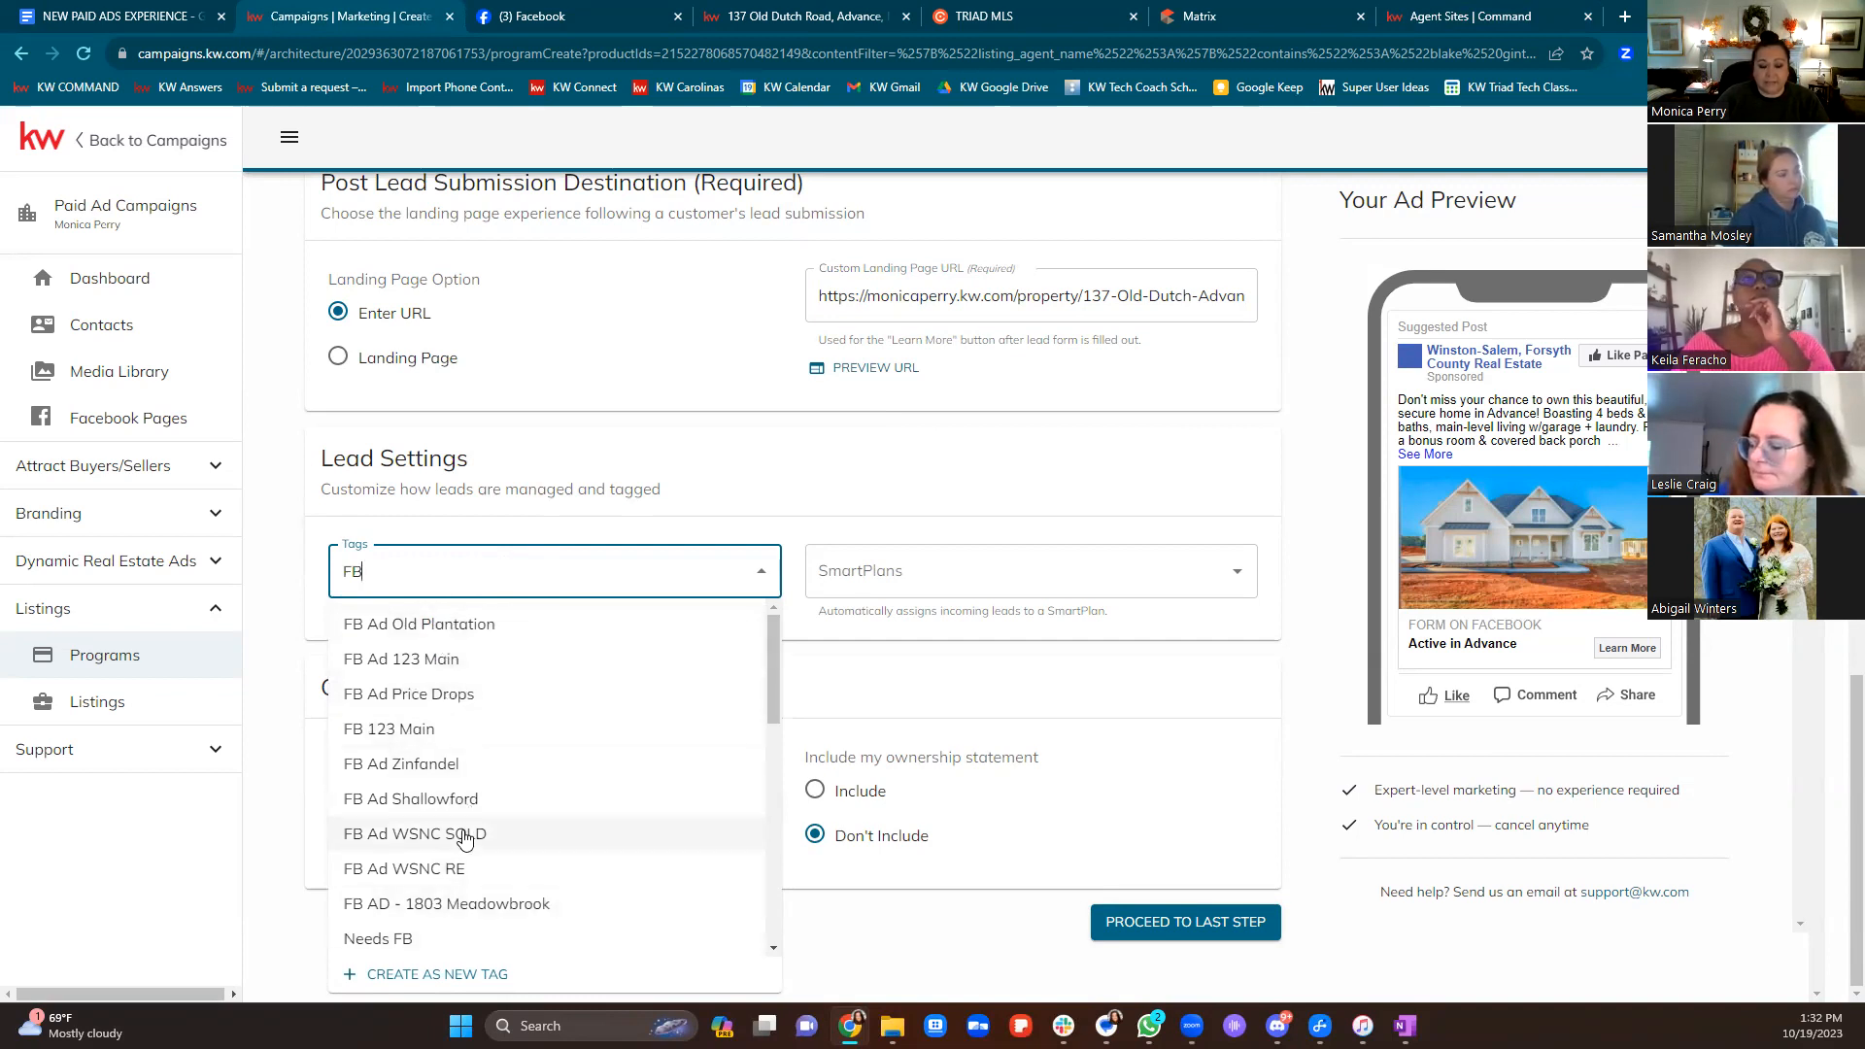
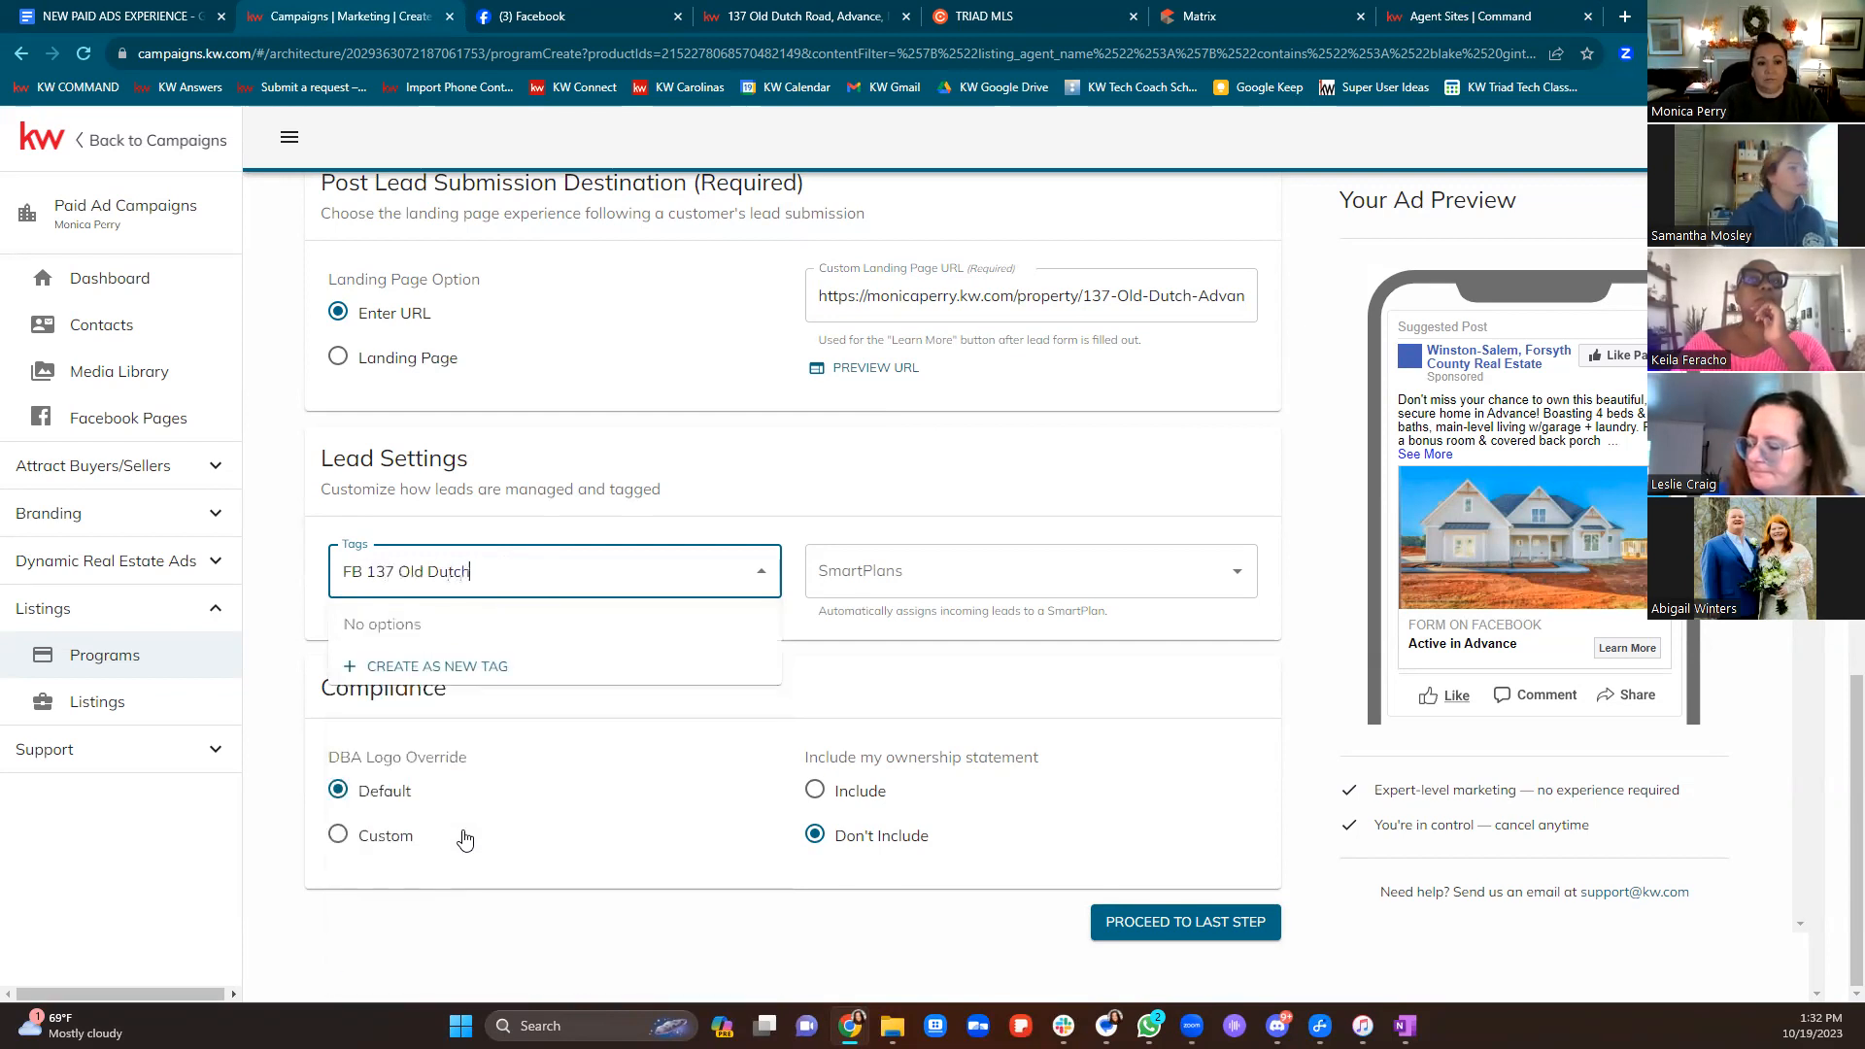
{"action": "left_click", "coordinate": [435, 678]}
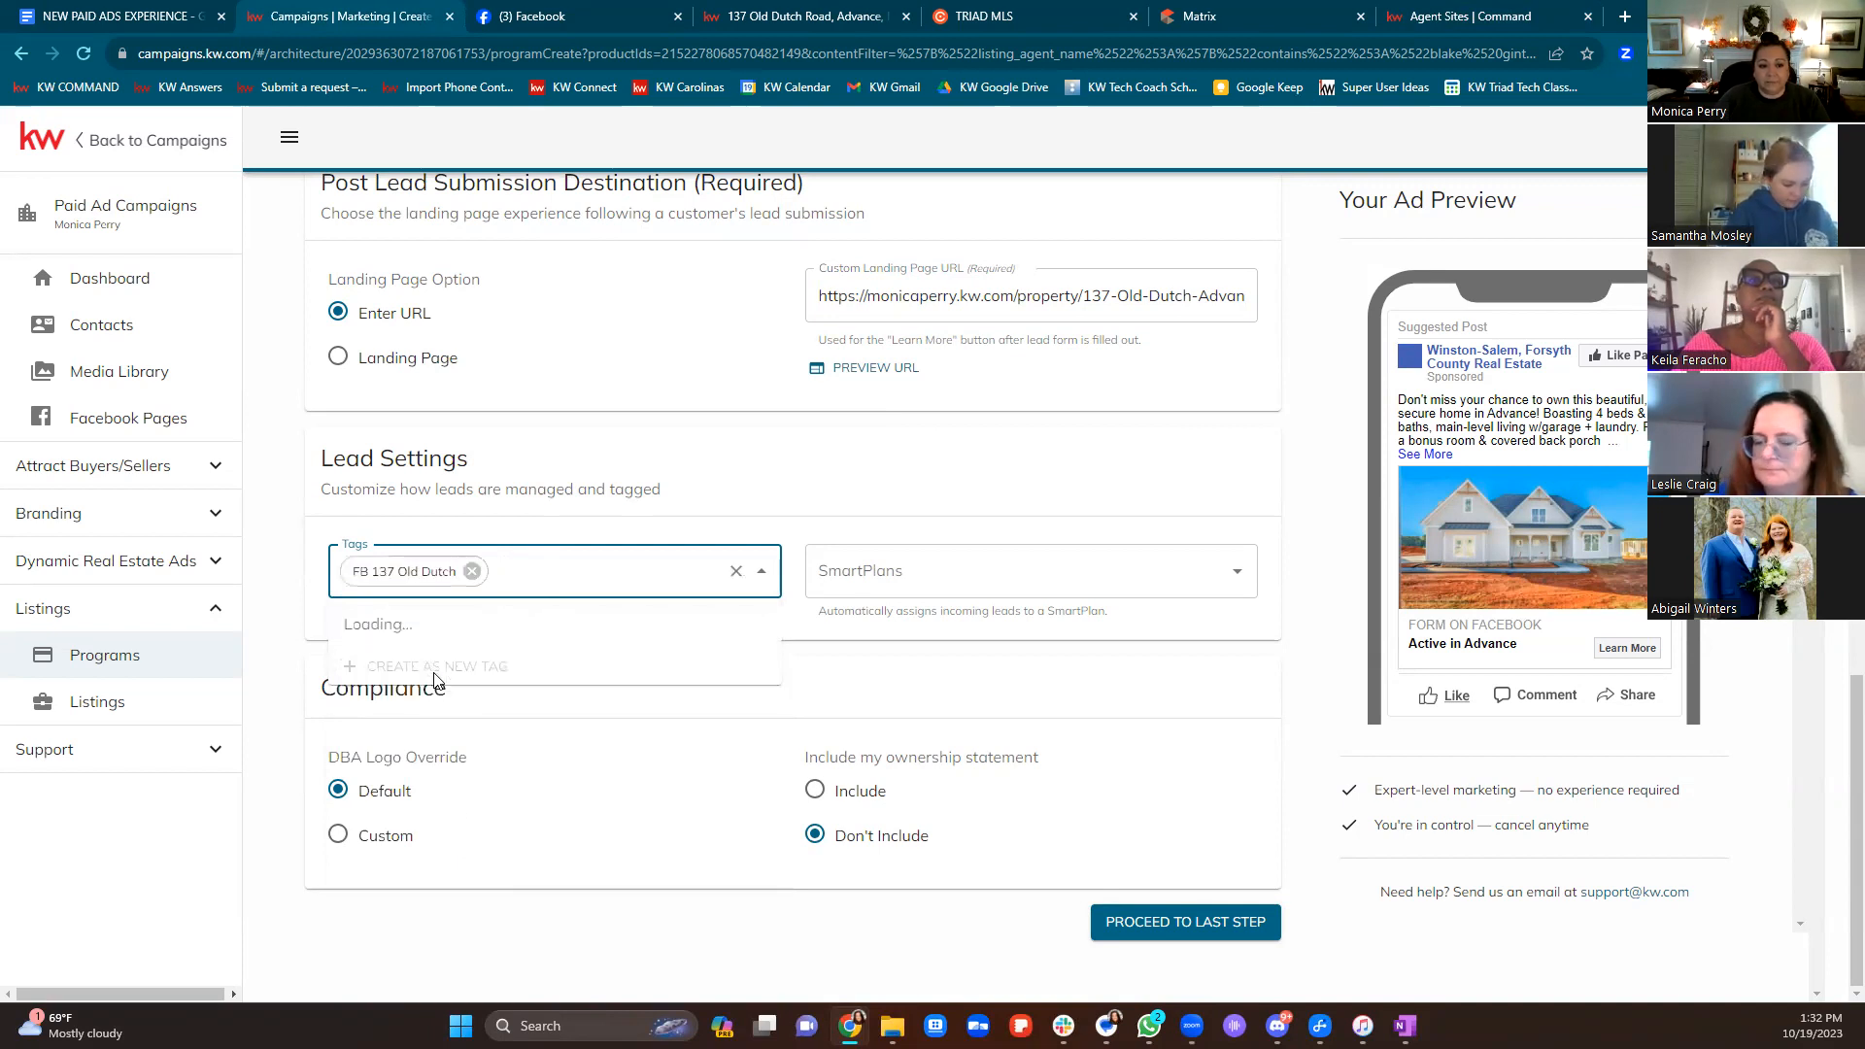
Assign leads to the 2023 Facebook Follow Up - Single Property Ad - Labs Advisors SmartPlan
{"action": "left_click", "coordinate": [999, 490]}
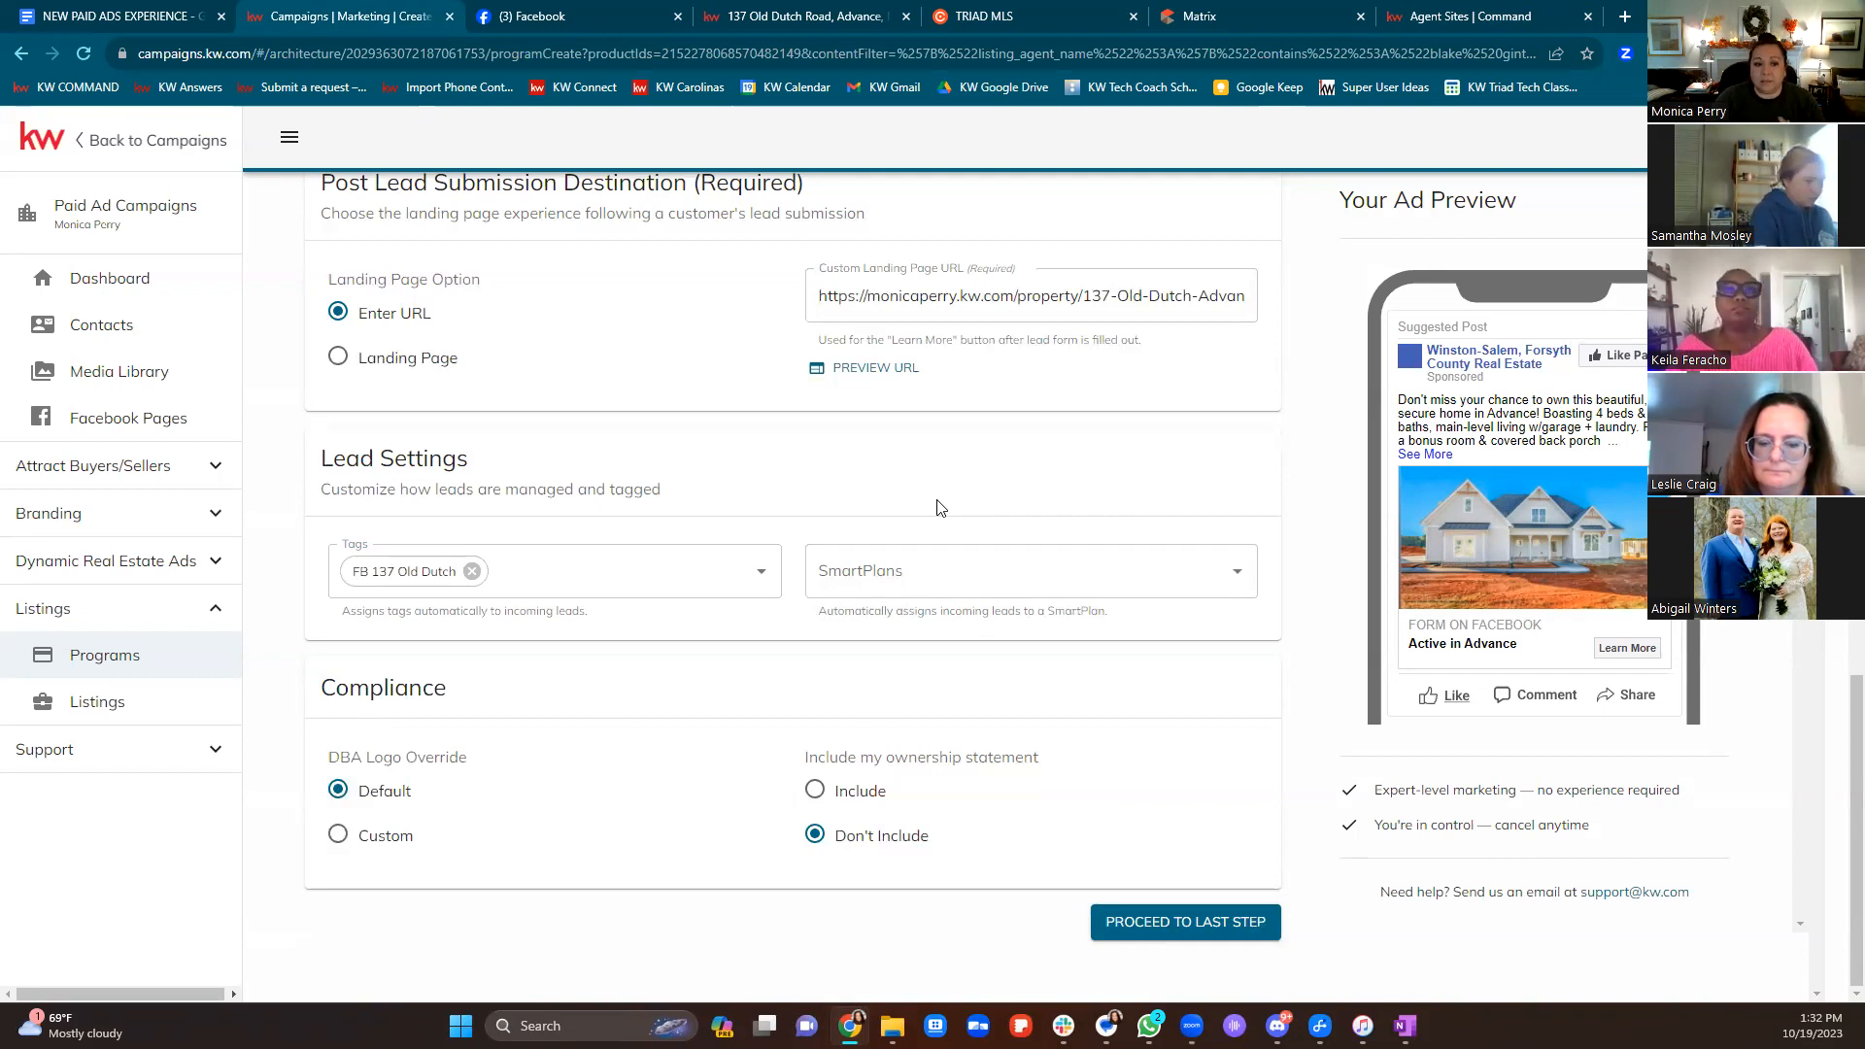
{"action": "left_click", "coordinate": [937, 559]}
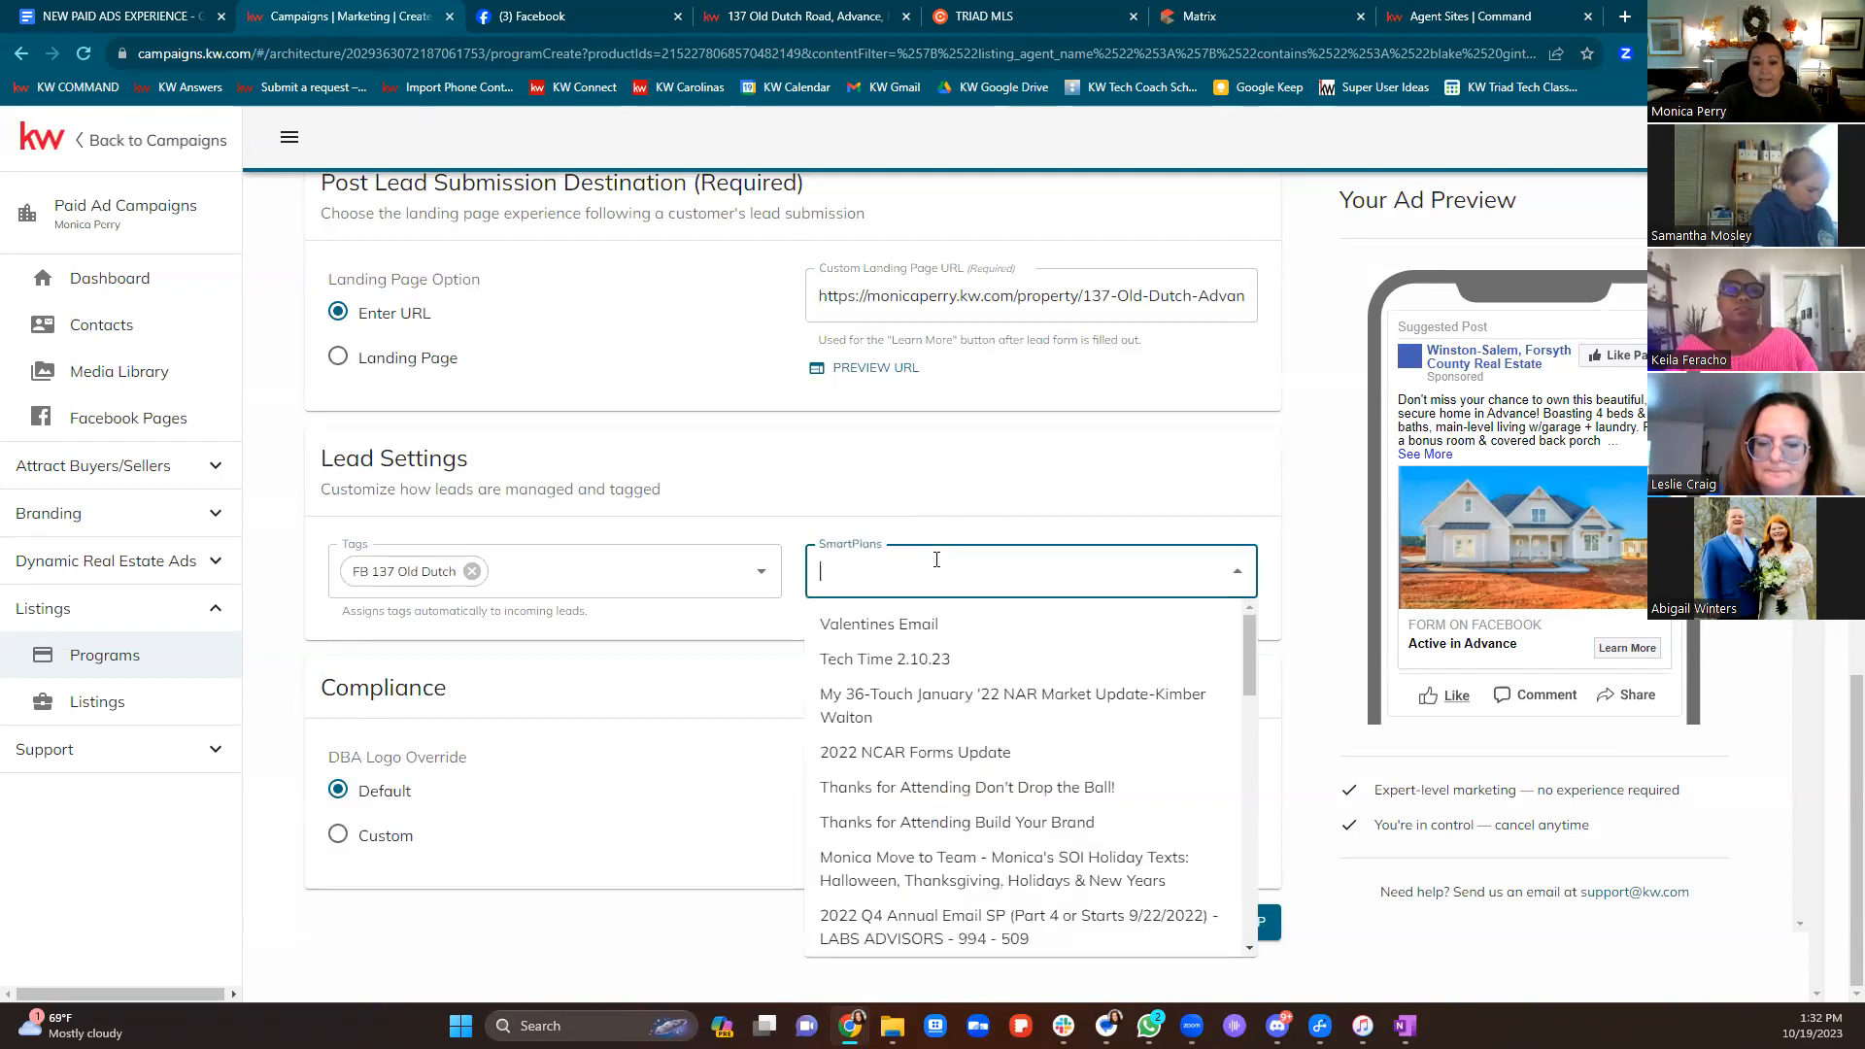
{"action": "type", "text": "face"}
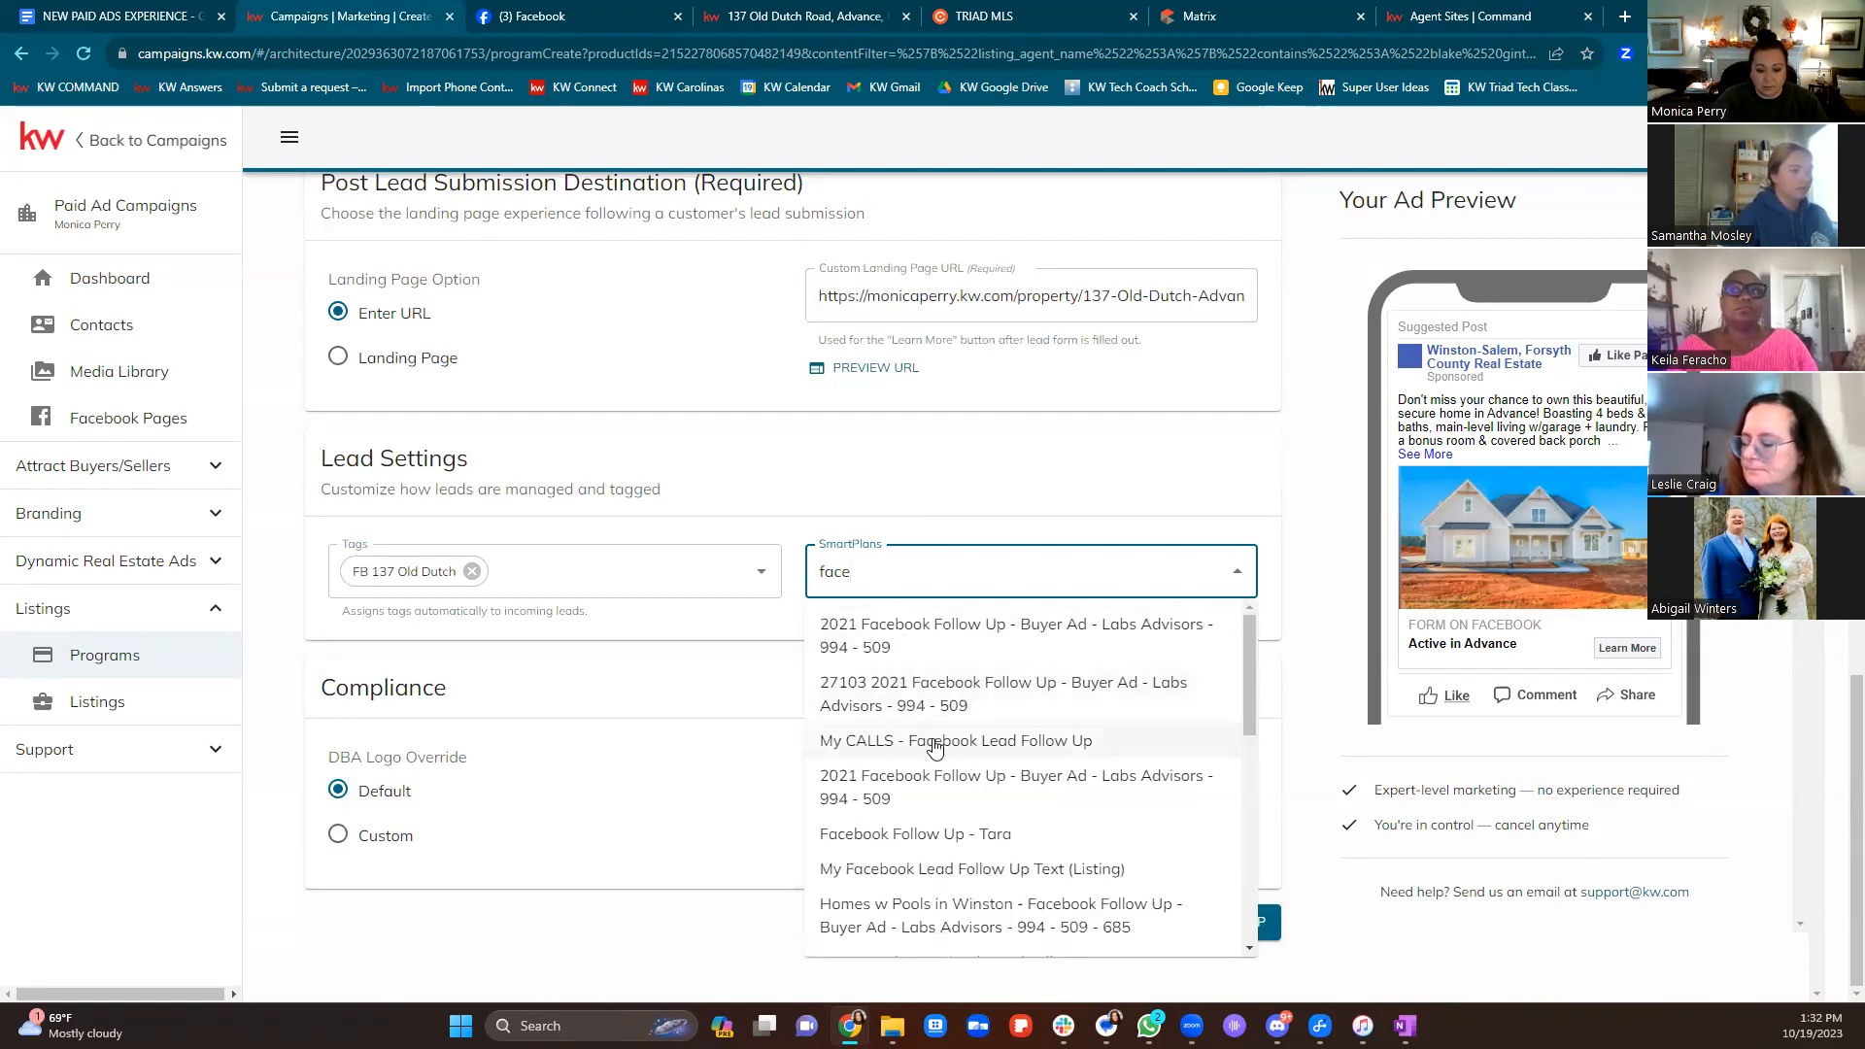
{"action": "scroll", "coordinate": [945, 741], "scroll_direction": "down", "scroll_amount": 3}
{"action": "scroll", "coordinate": [950, 772], "scroll_direction": "down", "scroll_amount": 1}
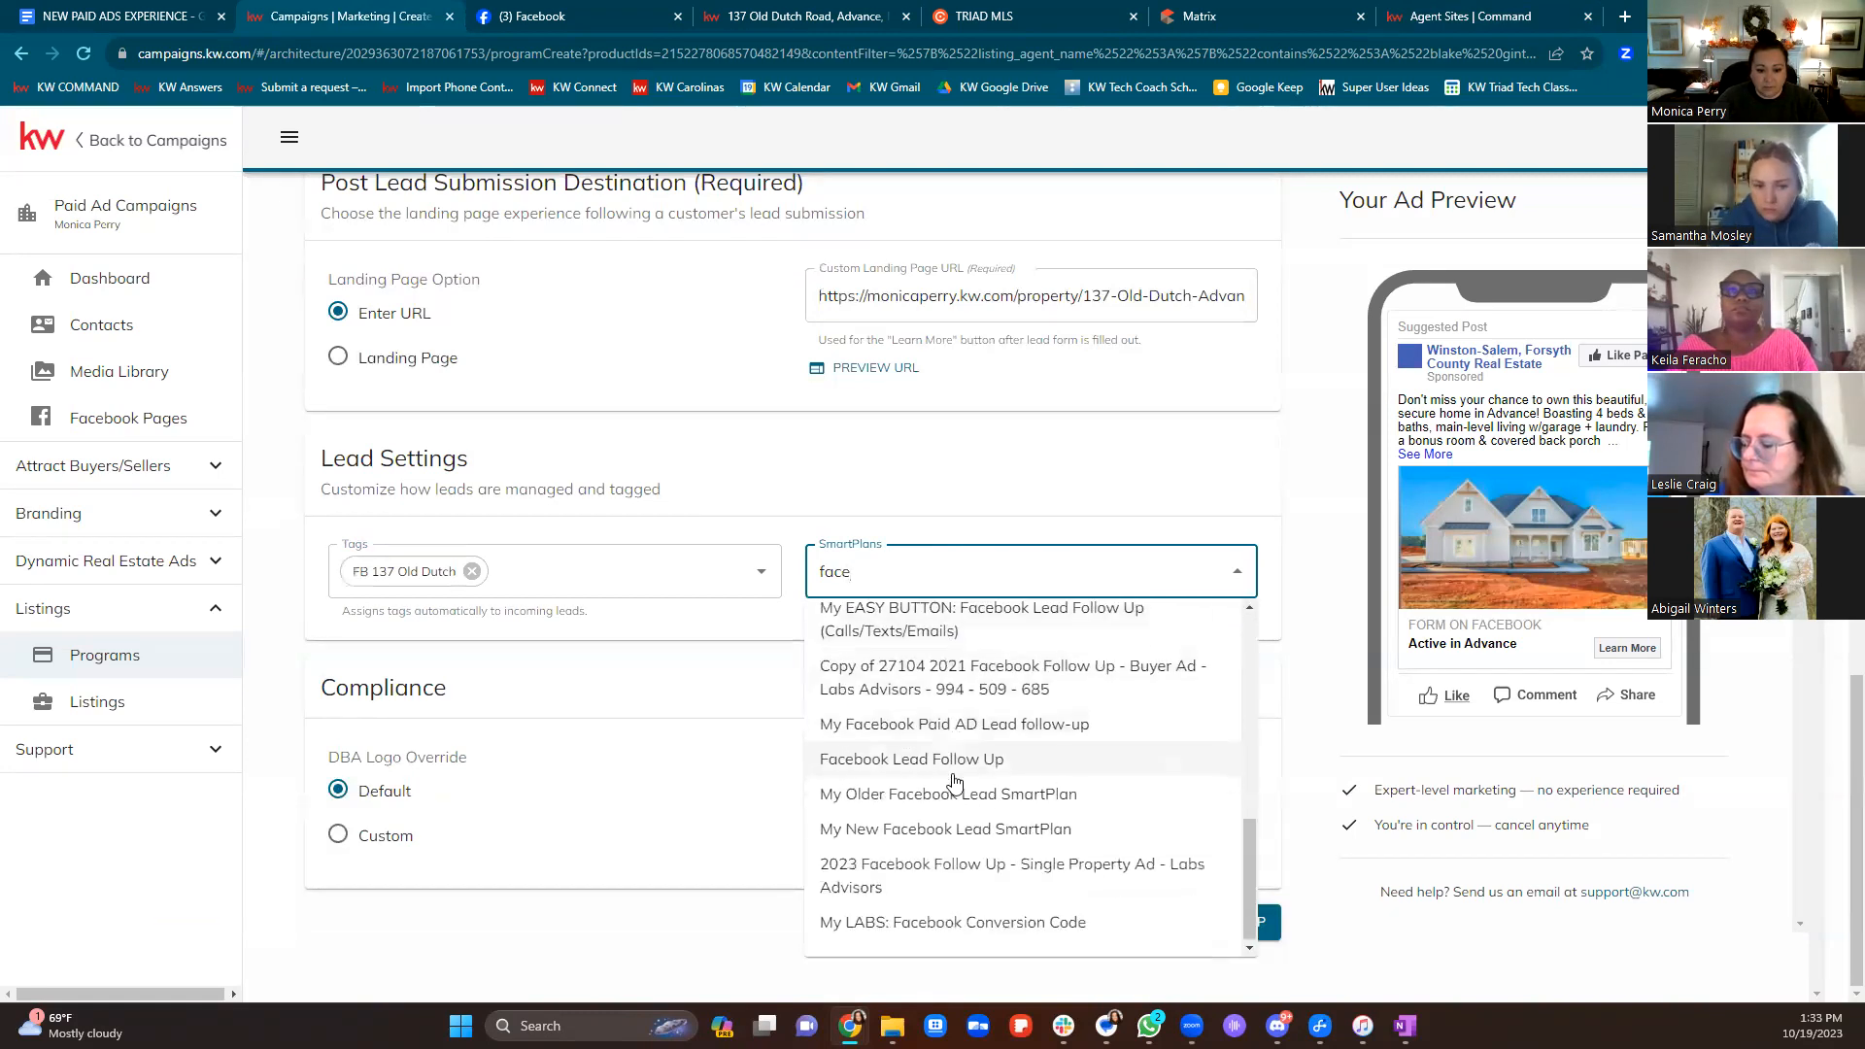
{"action": "left_click", "coordinate": [940, 885]}
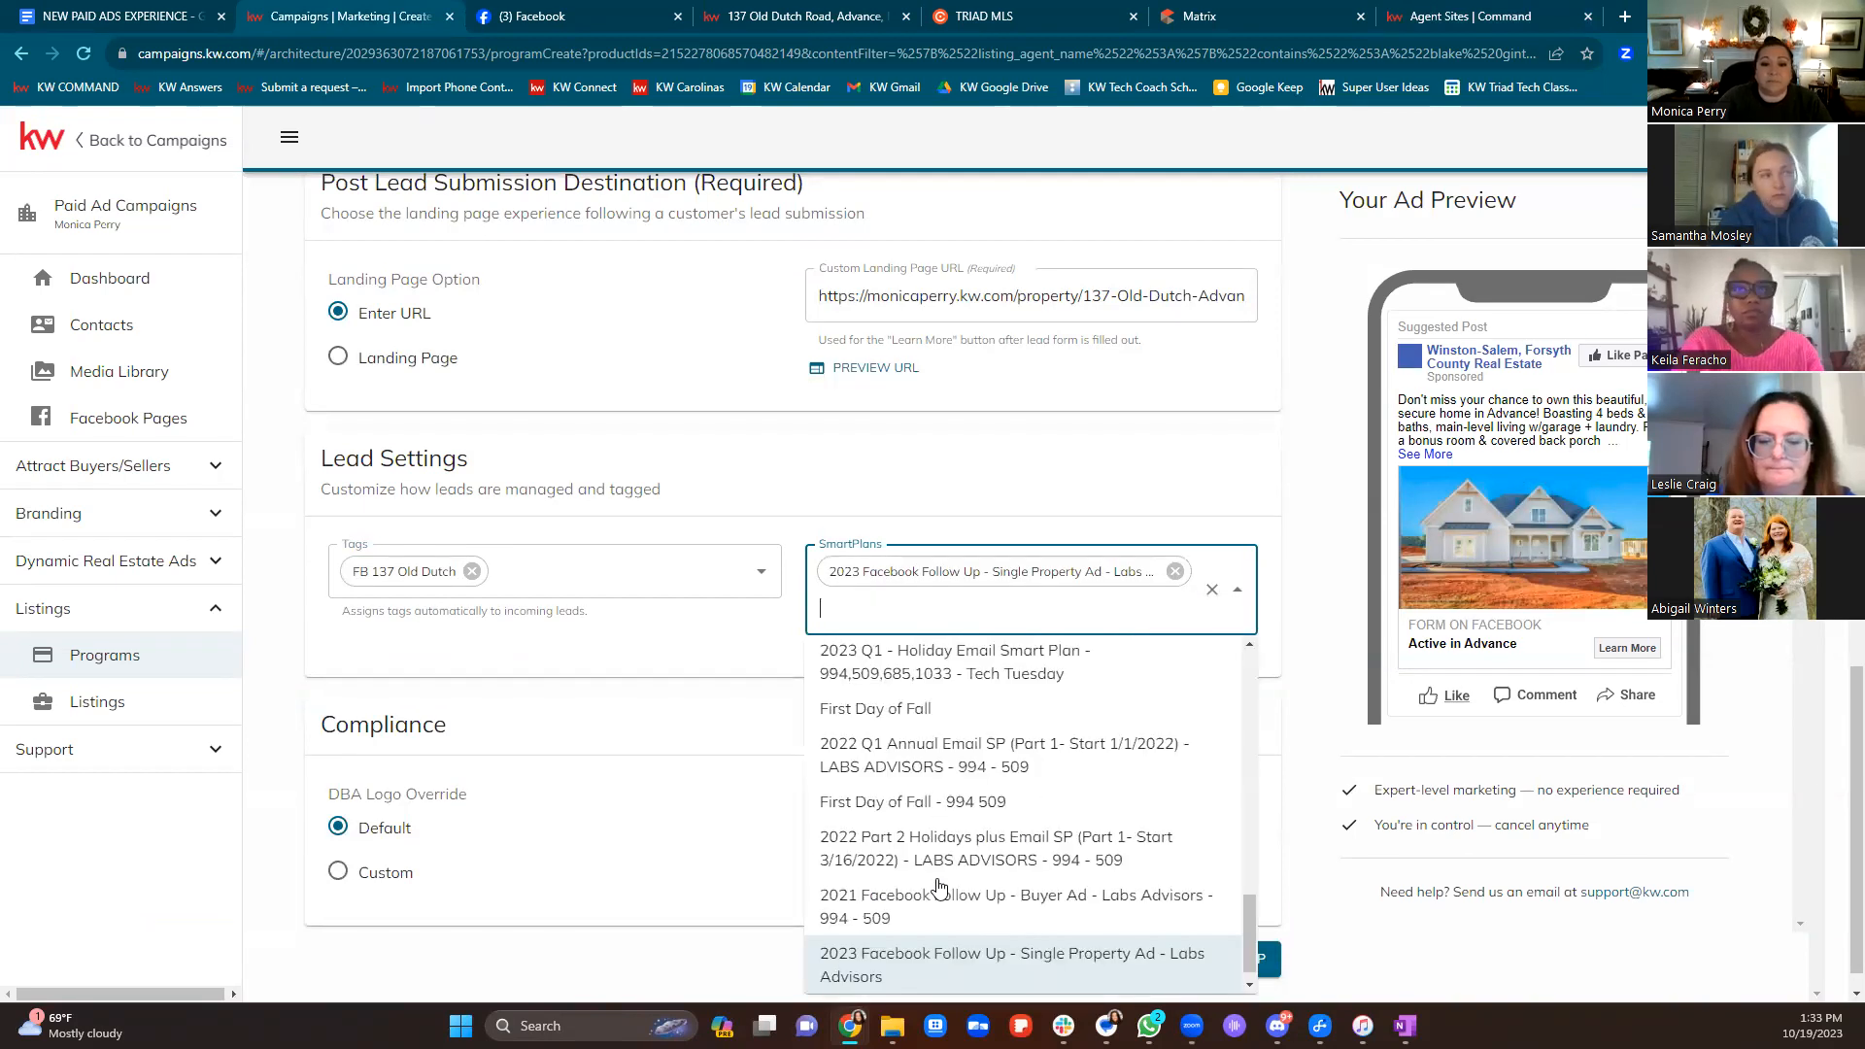
{"action": "left_click", "coordinate": [1184, 497]}
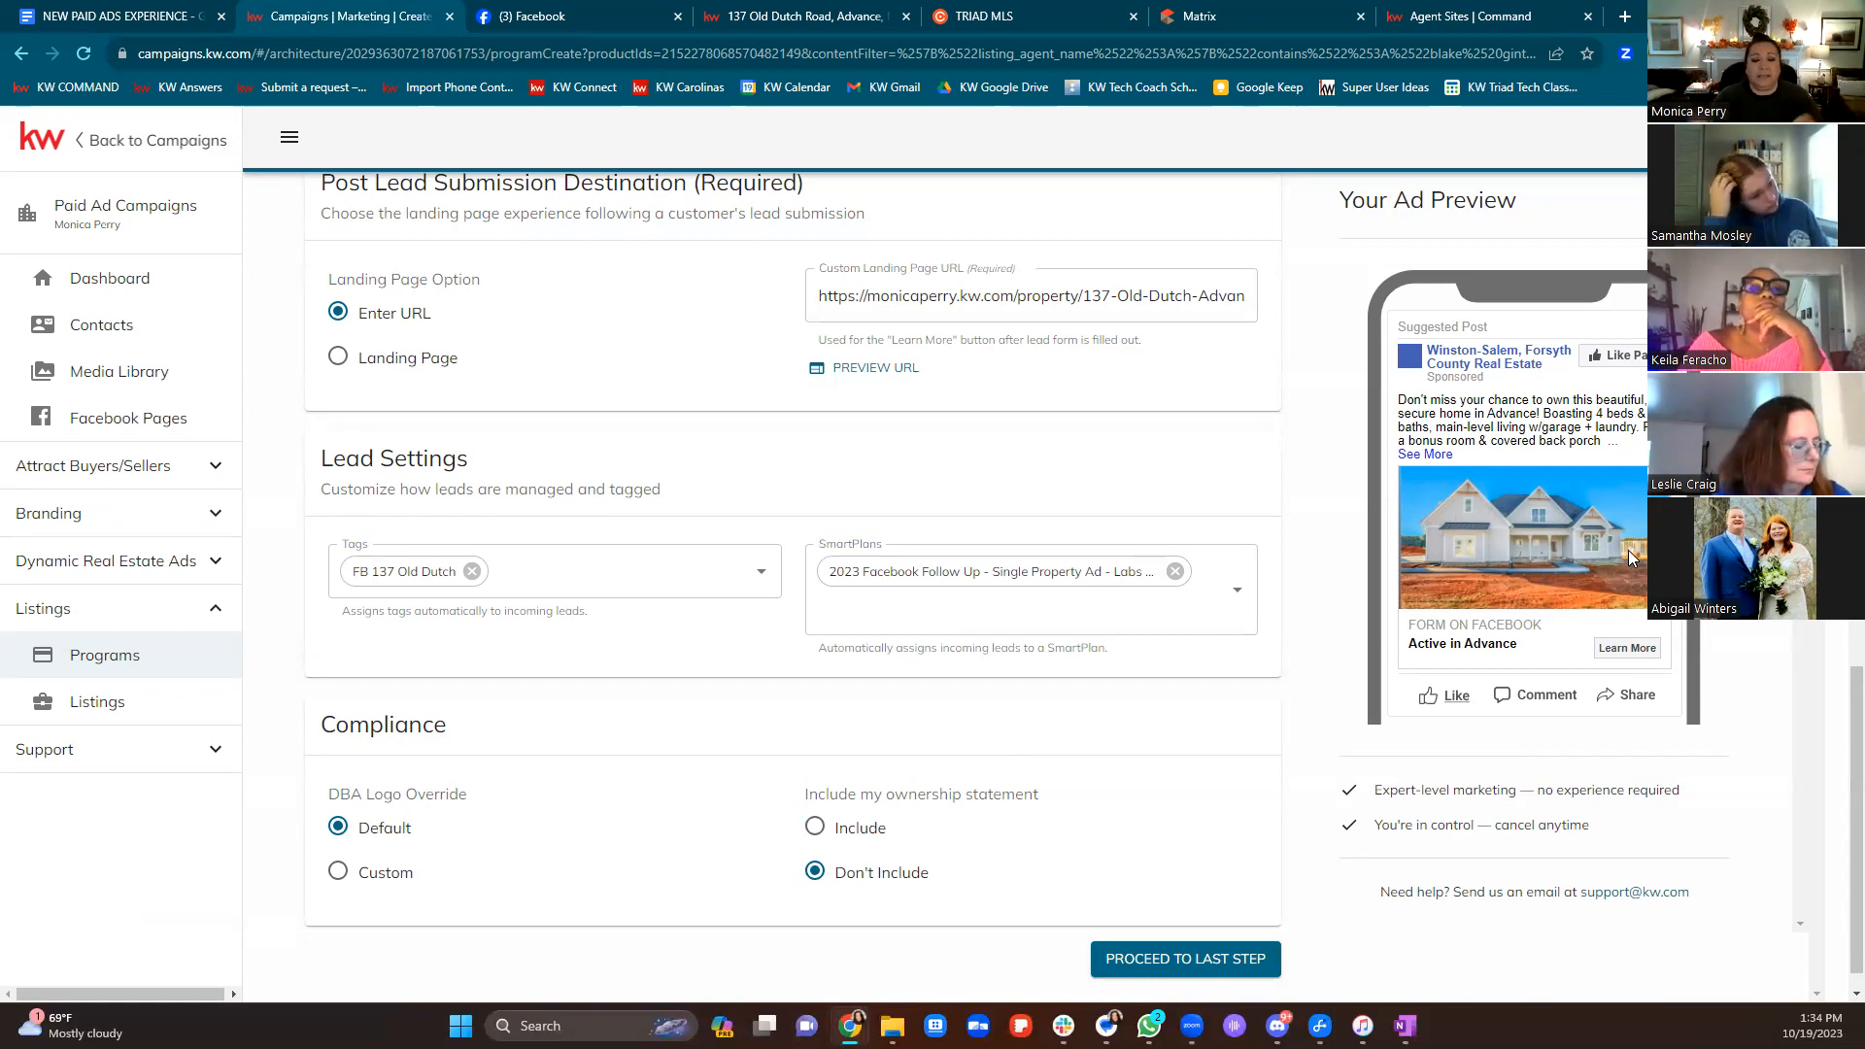
Keep the Default DBA logo and include the 'Each office is independently owned and operated.' statement
{"action": "left_click", "coordinate": [337, 873]}
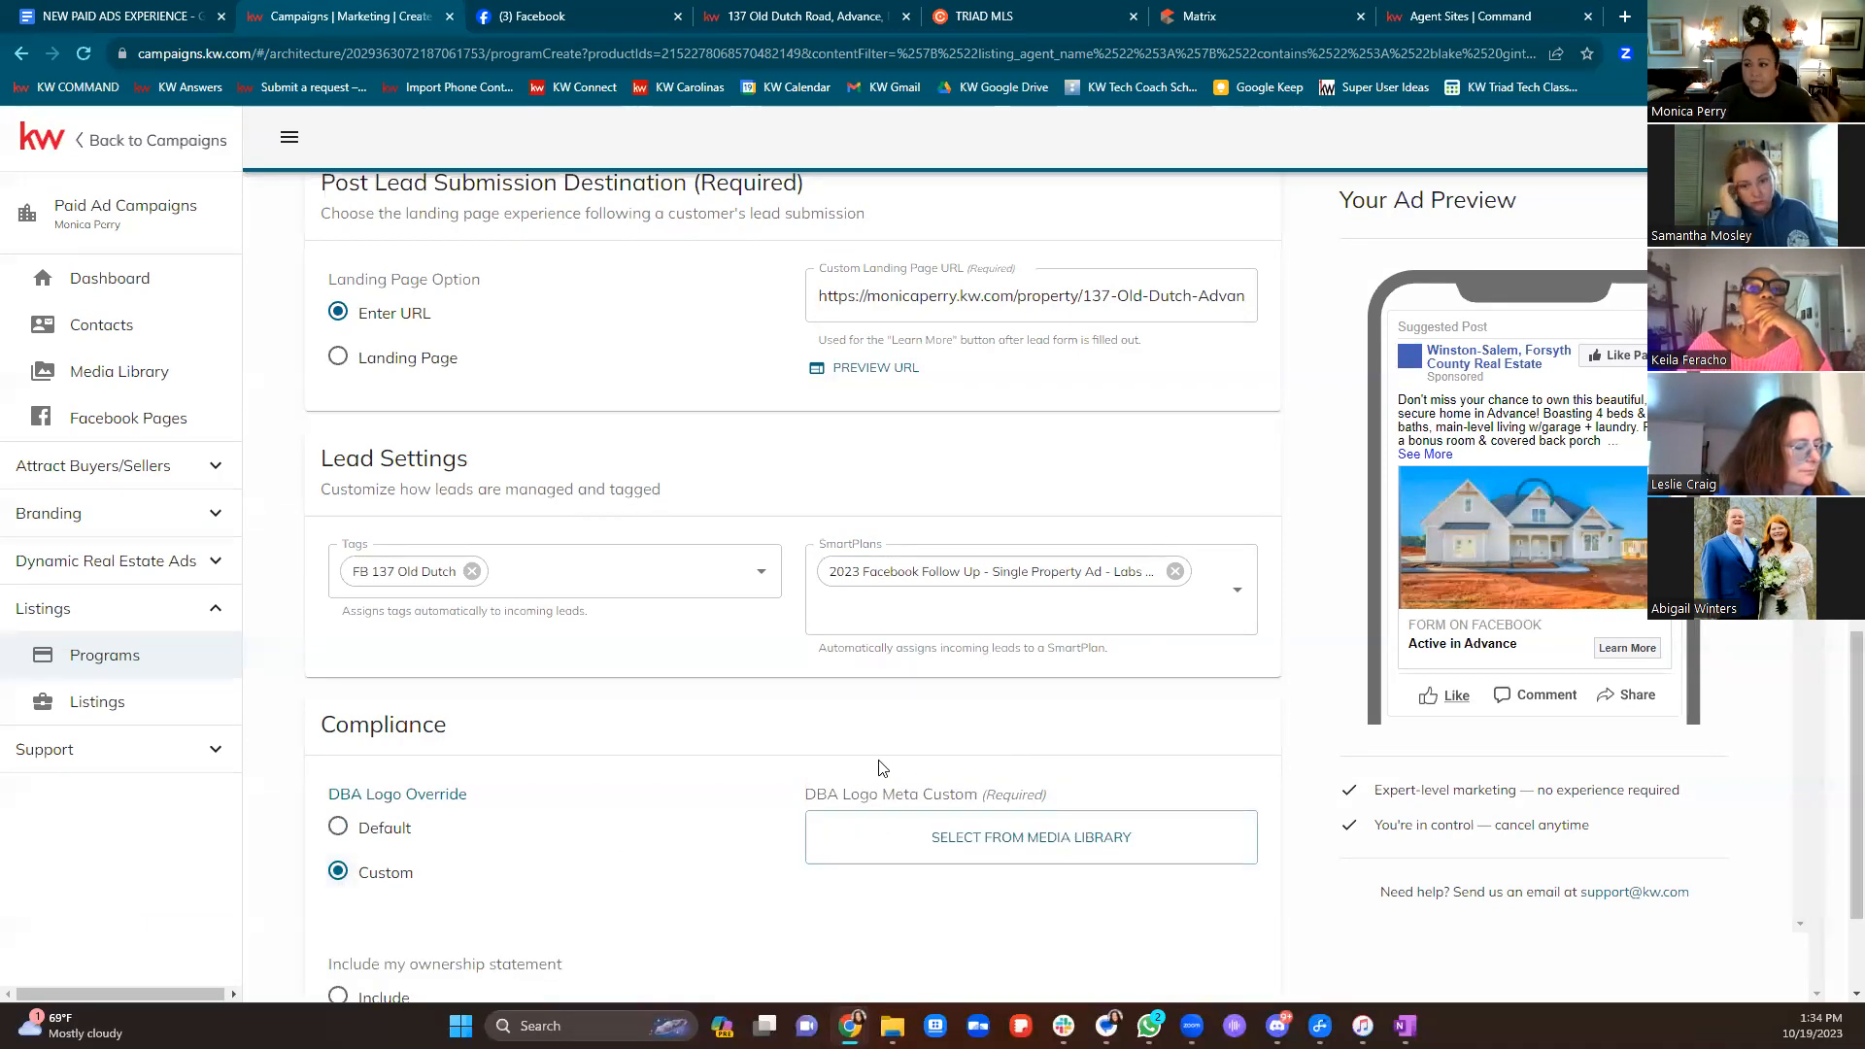
{"action": "scroll", "coordinate": [925, 743], "scroll_direction": "down", "scroll_amount": 2}
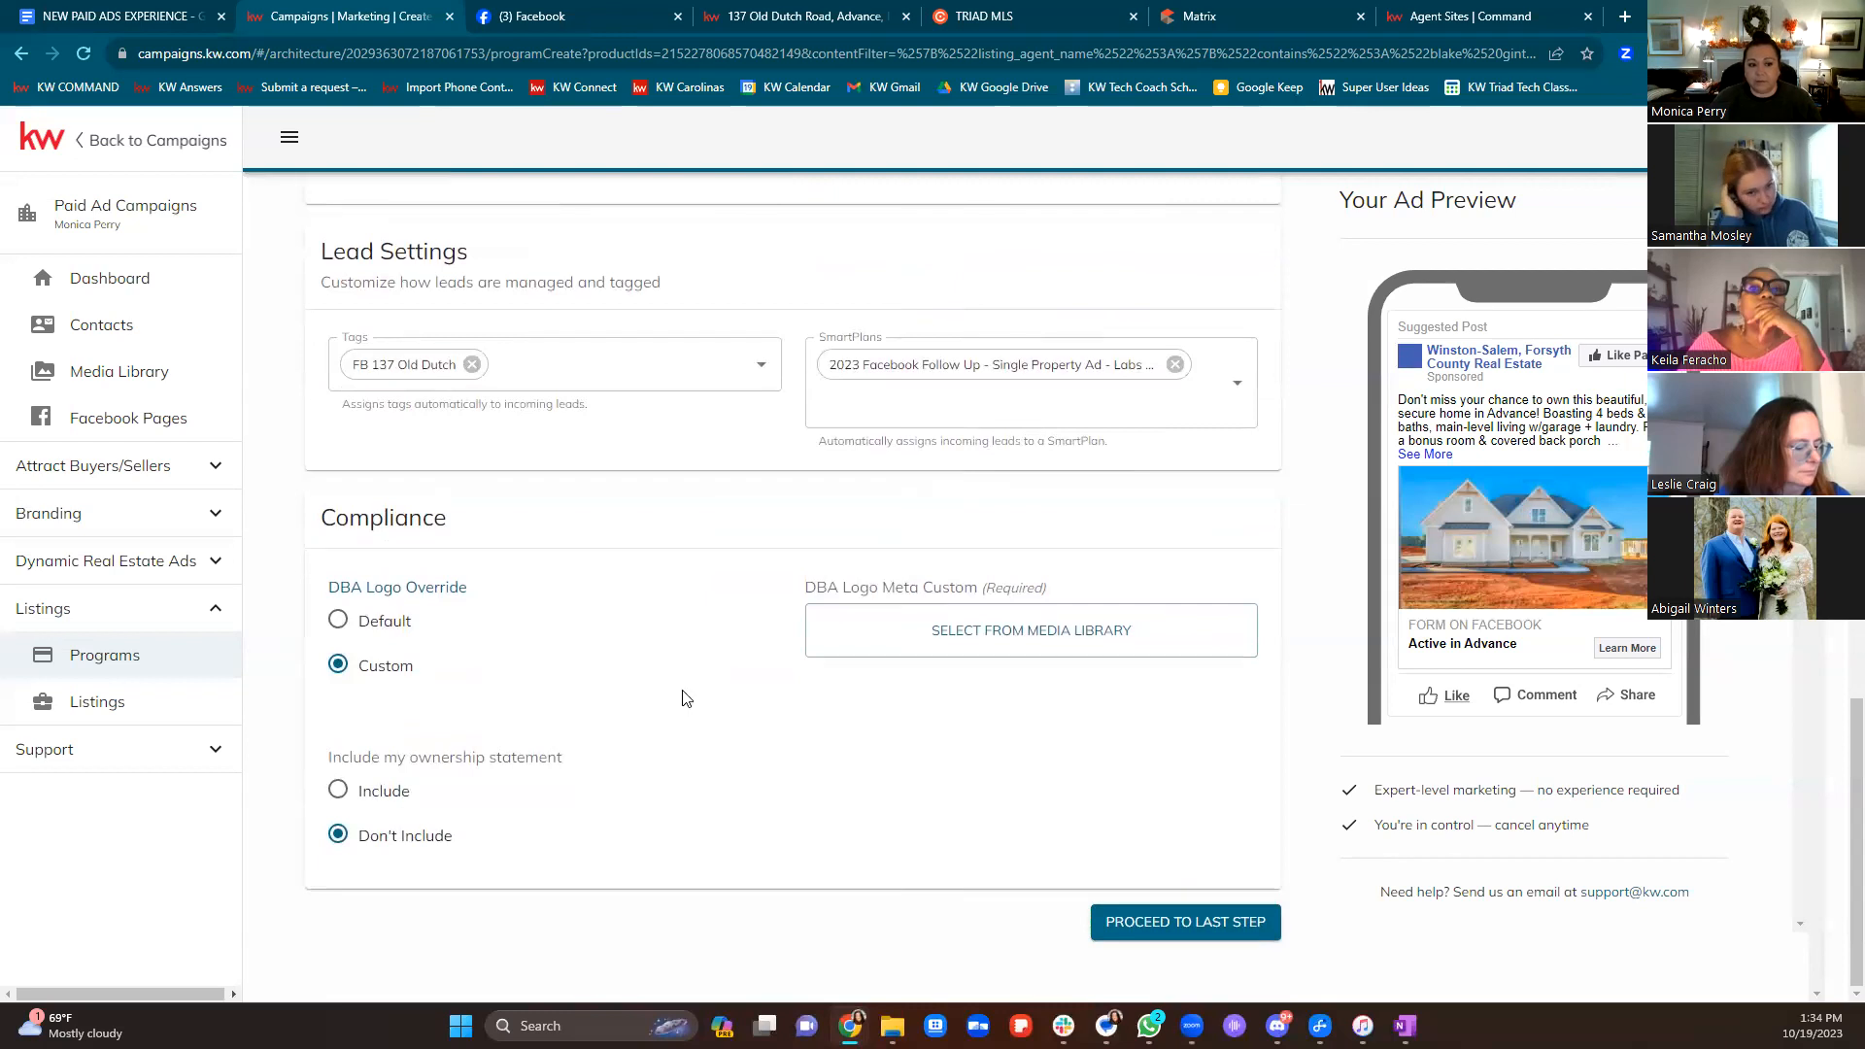
{"action": "left_click", "coordinate": [337, 622]}
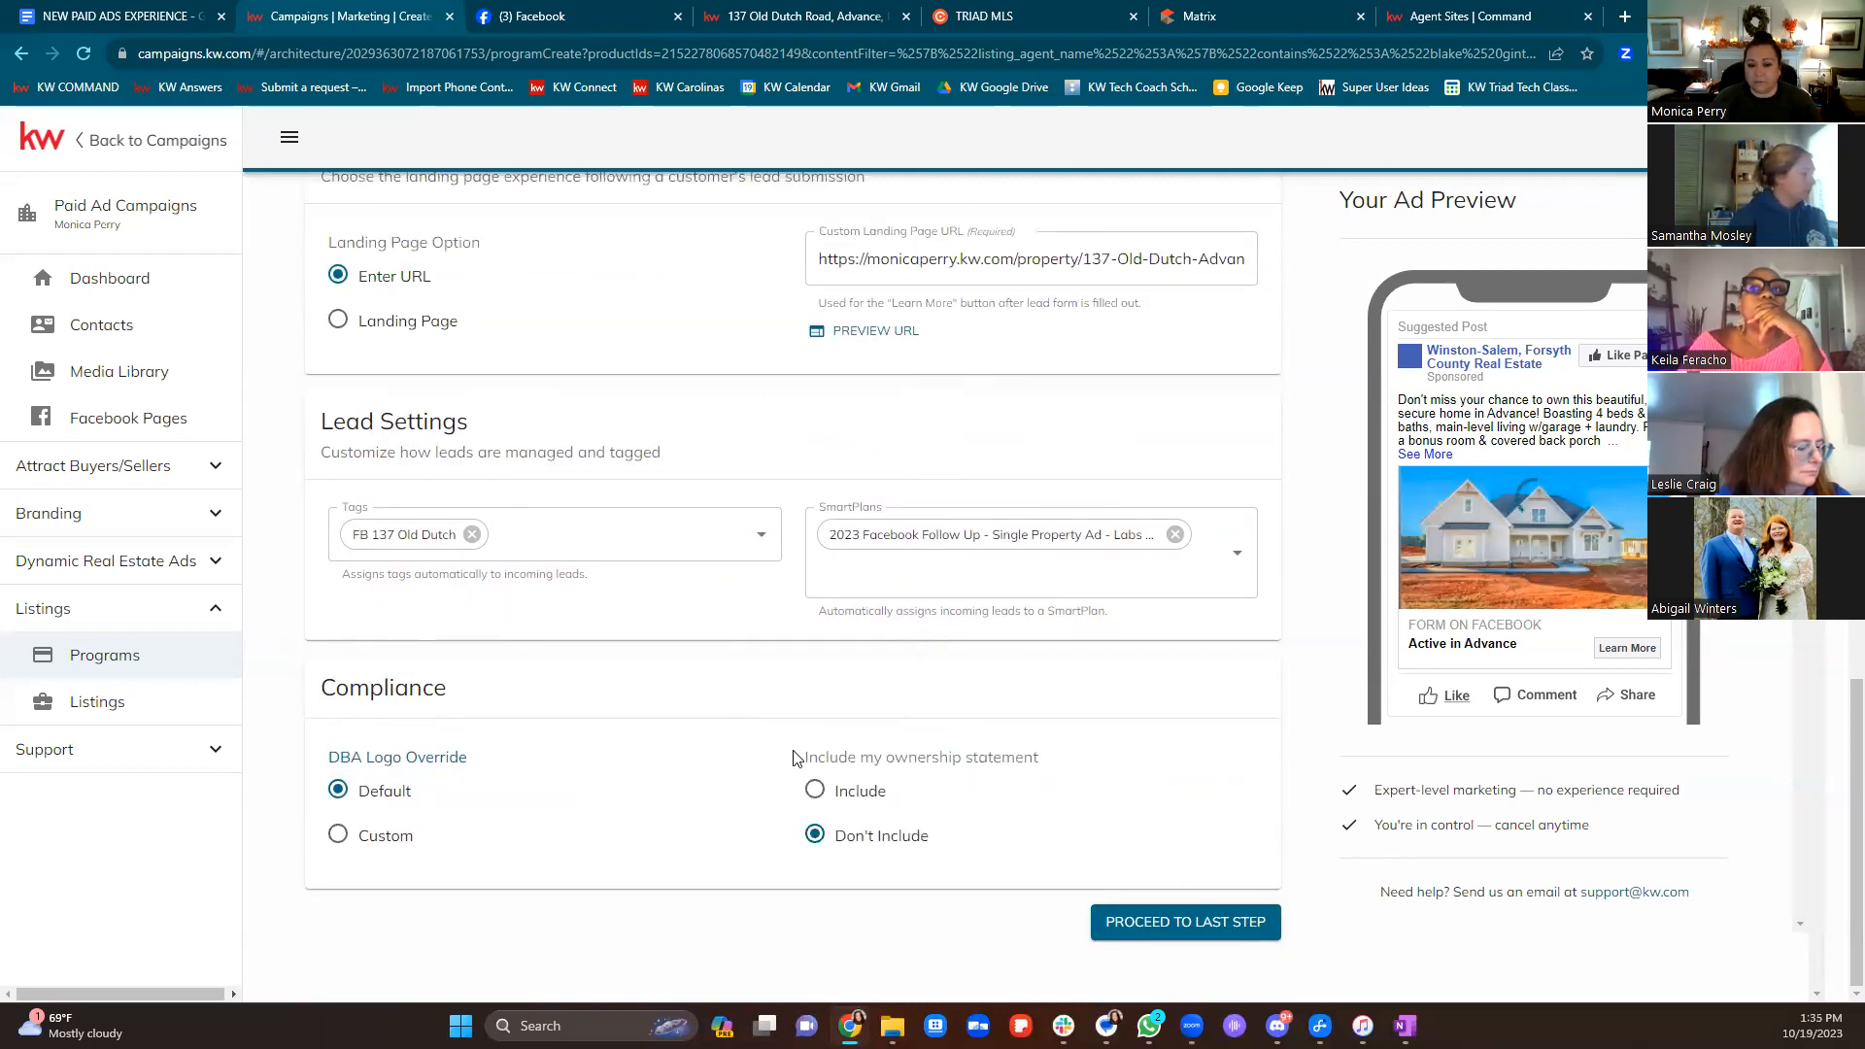
{"action": "left_click_drag", "start_coordinate": [826, 757], "coordinate": [1098, 774]}
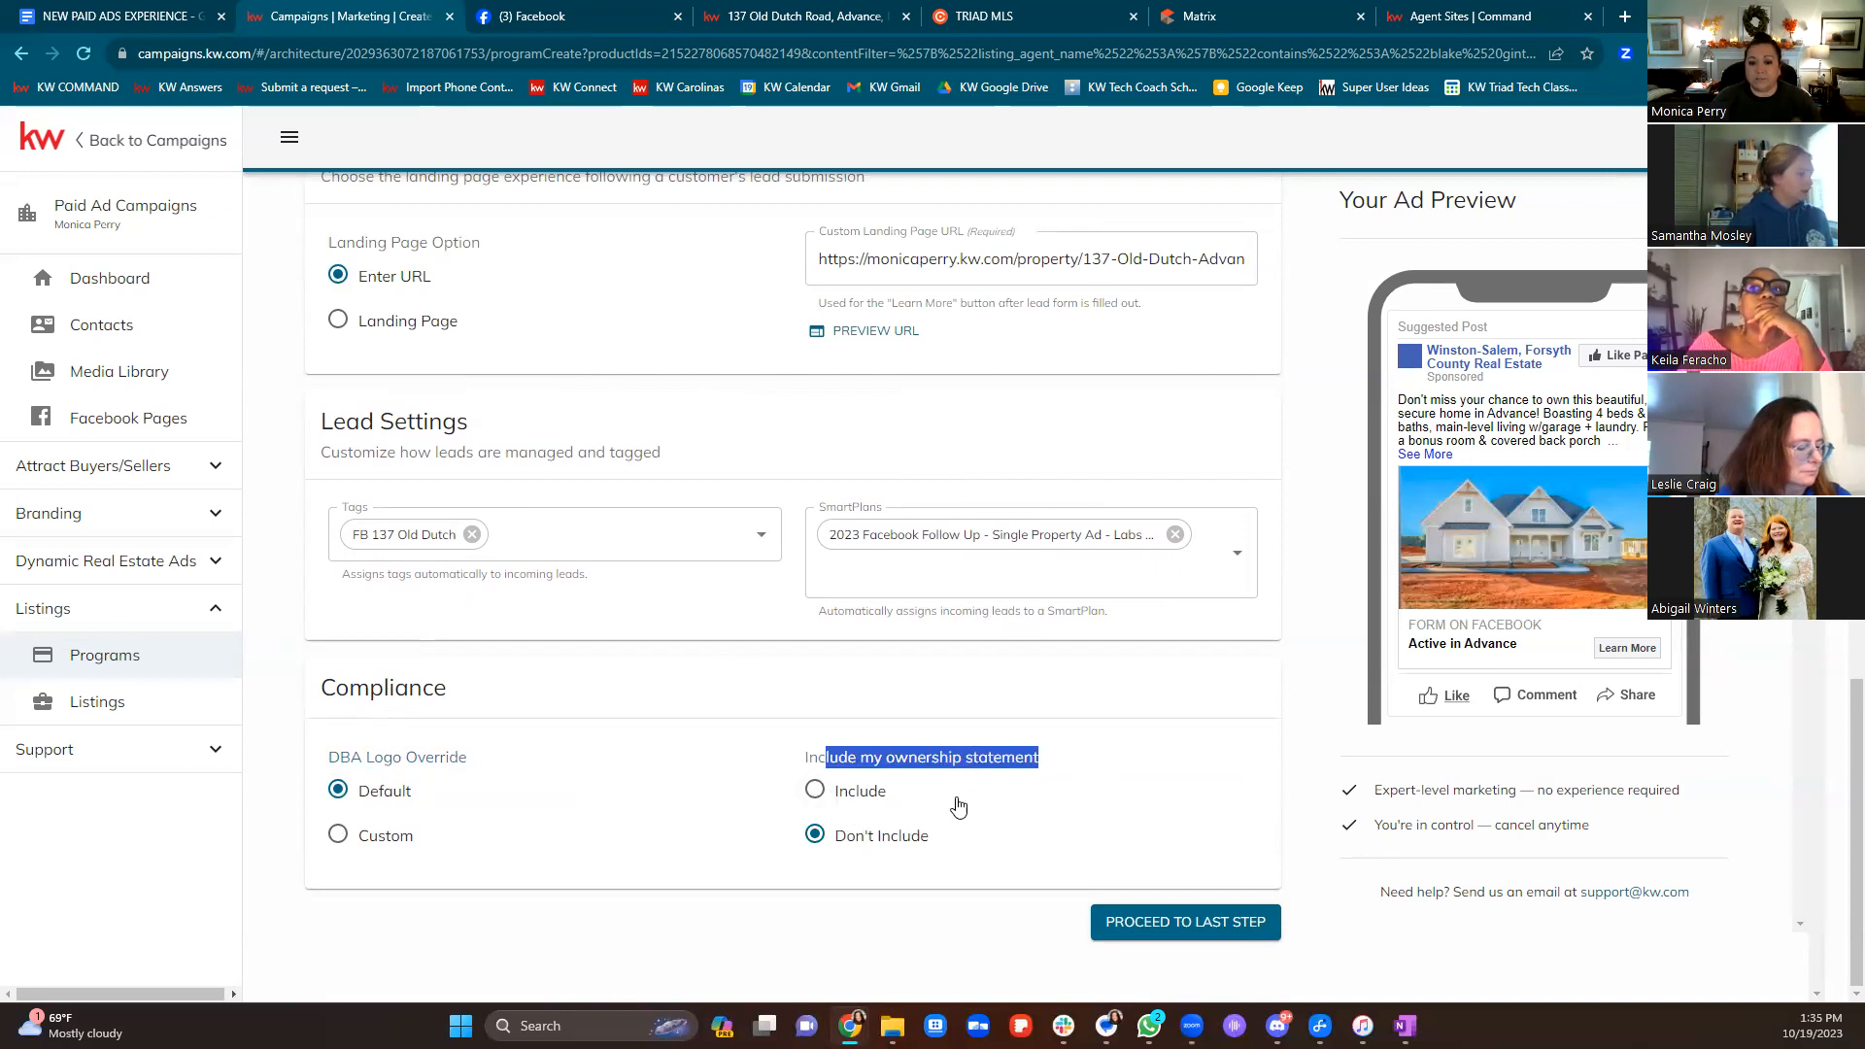
{"action": "left_click", "coordinate": [871, 806]}
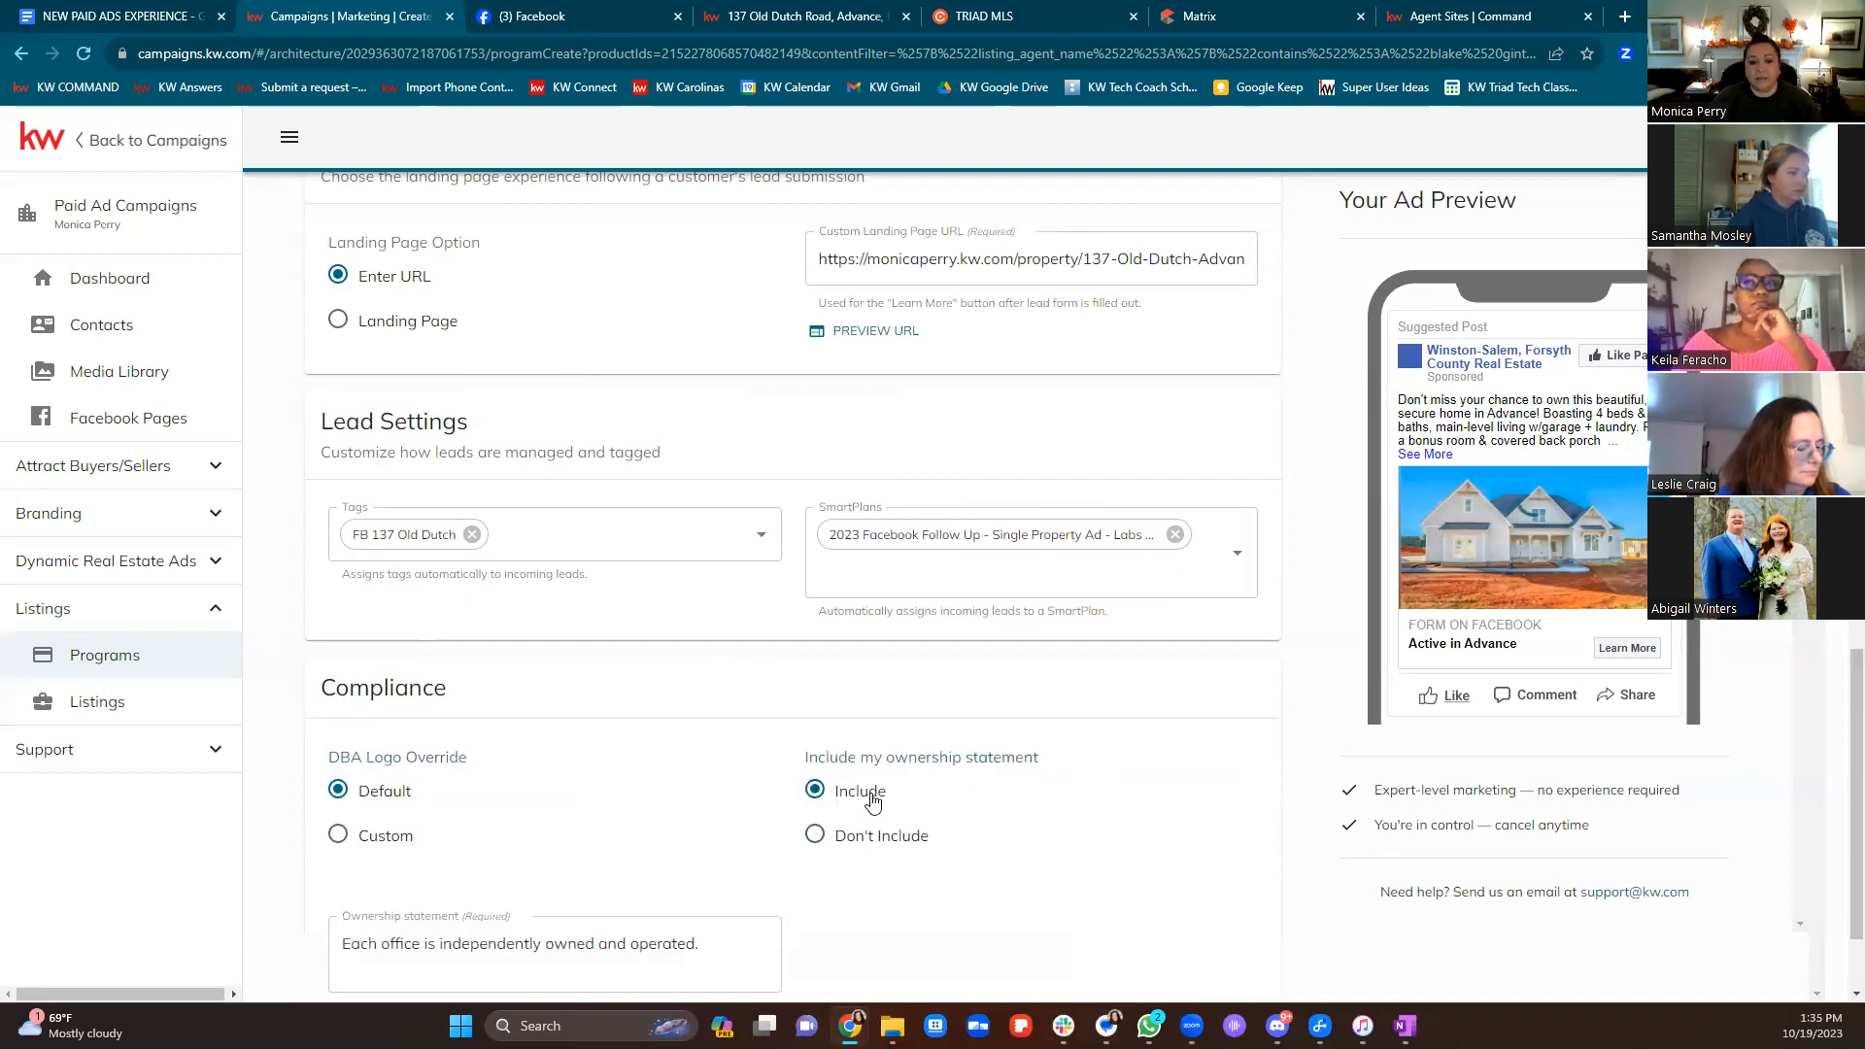
{"action": "scroll", "coordinate": [752, 821], "scroll_direction": "down", "scroll_amount": 2}
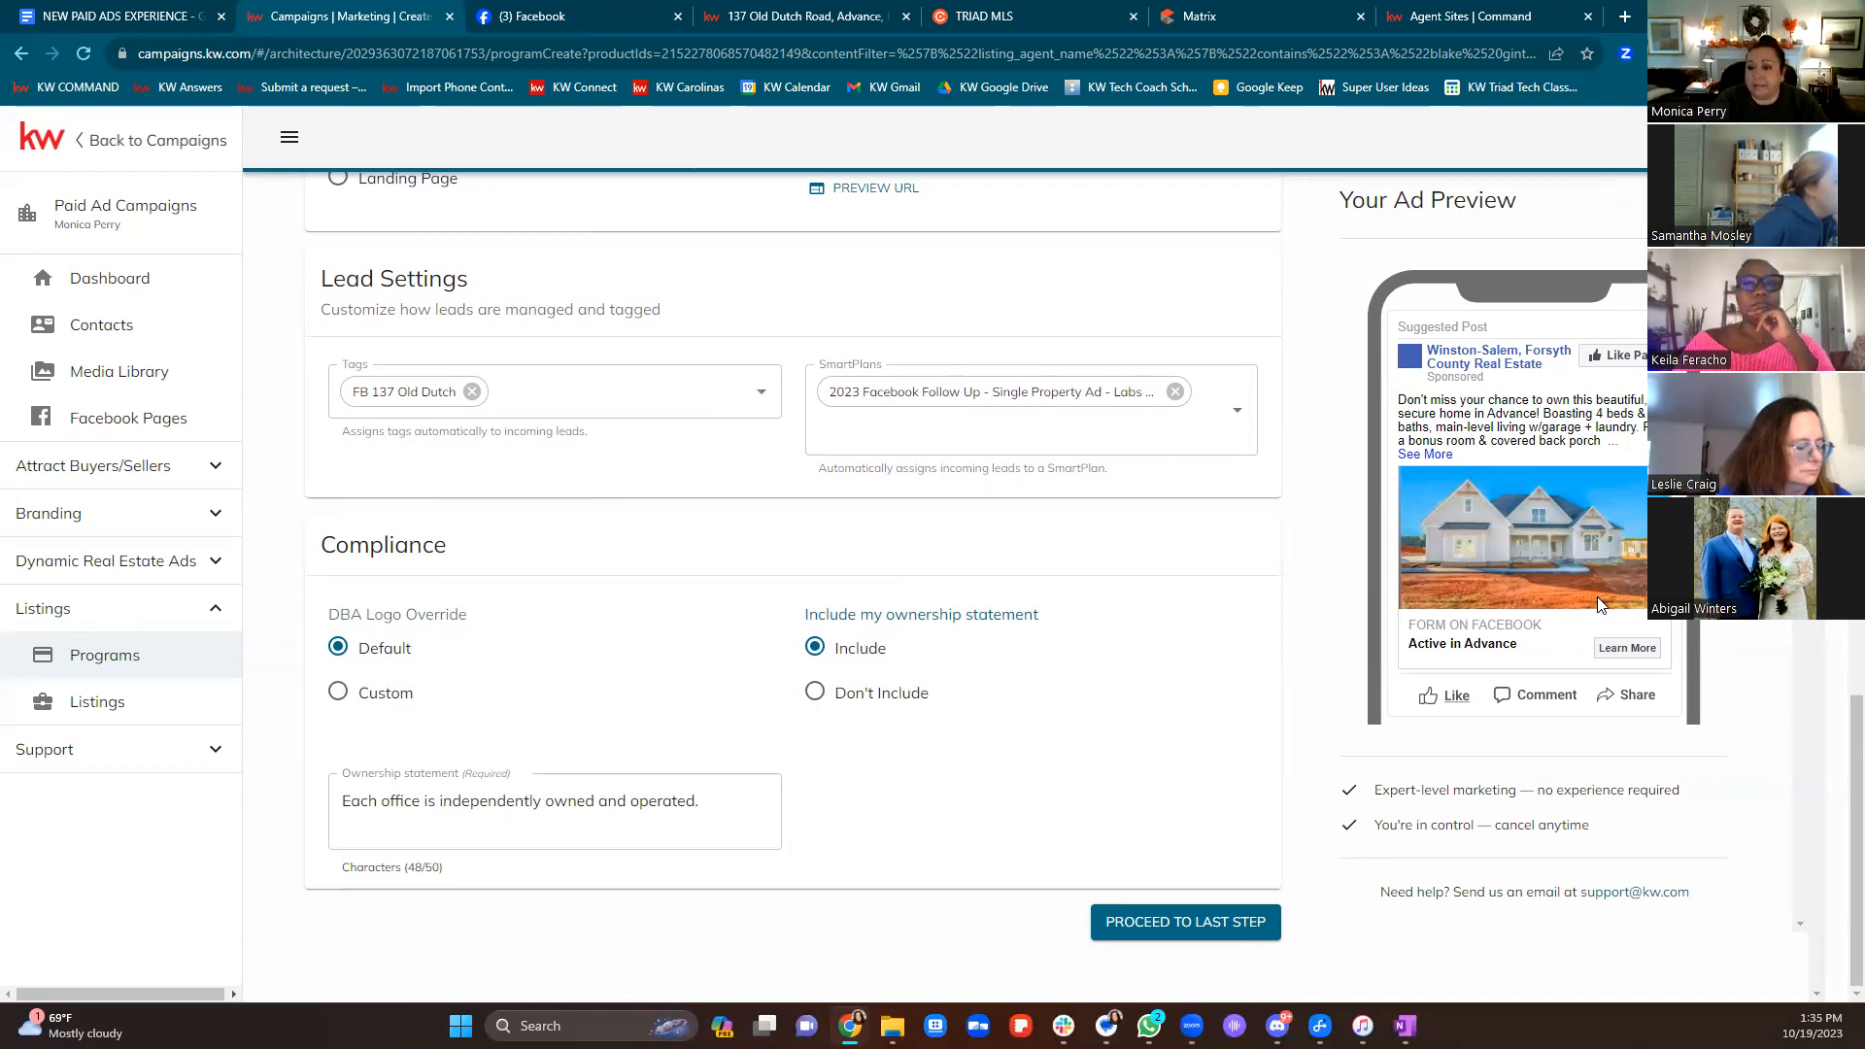
{"action": "scroll", "coordinate": [1156, 703], "scroll_direction": "up", "scroll_amount": 4}
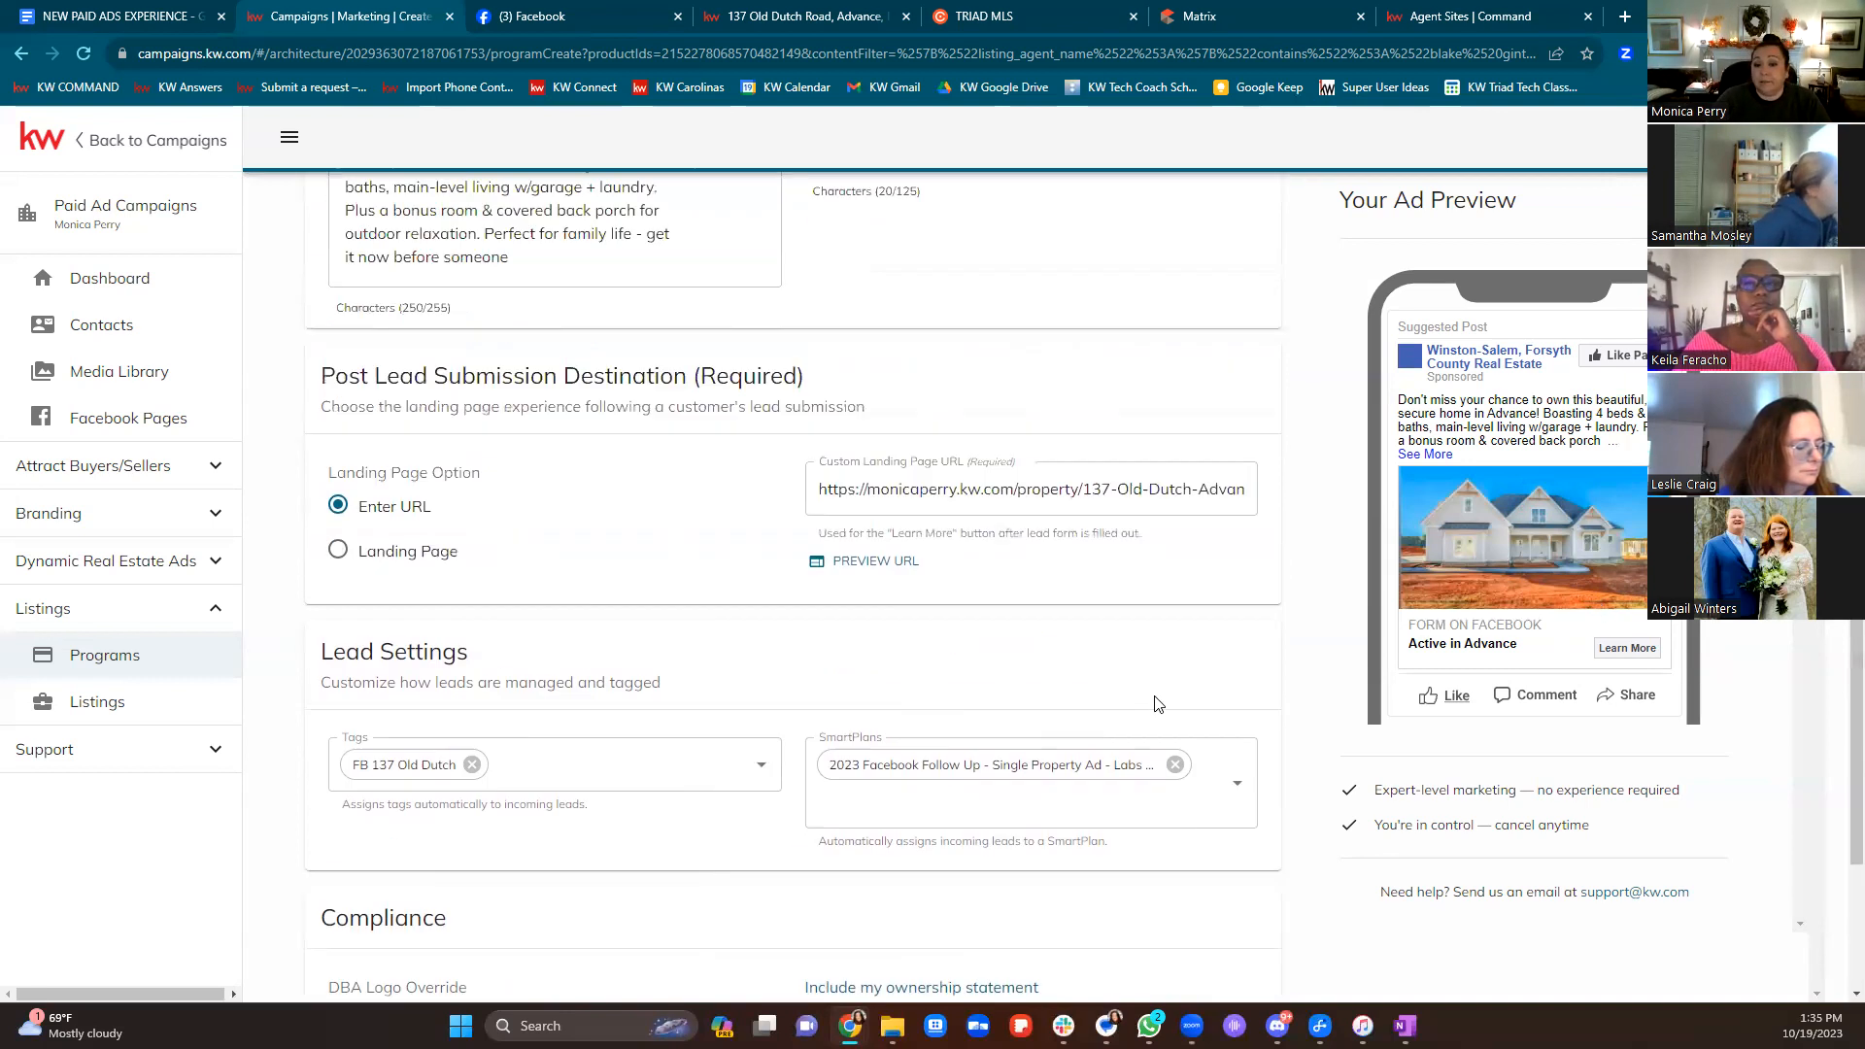
{"action": "scroll", "coordinate": [1156, 703], "scroll_direction": "up", "scroll_amount": 15}
{"action": "scroll", "coordinate": [1244, 674], "scroll_direction": "down", "scroll_amount": 11}
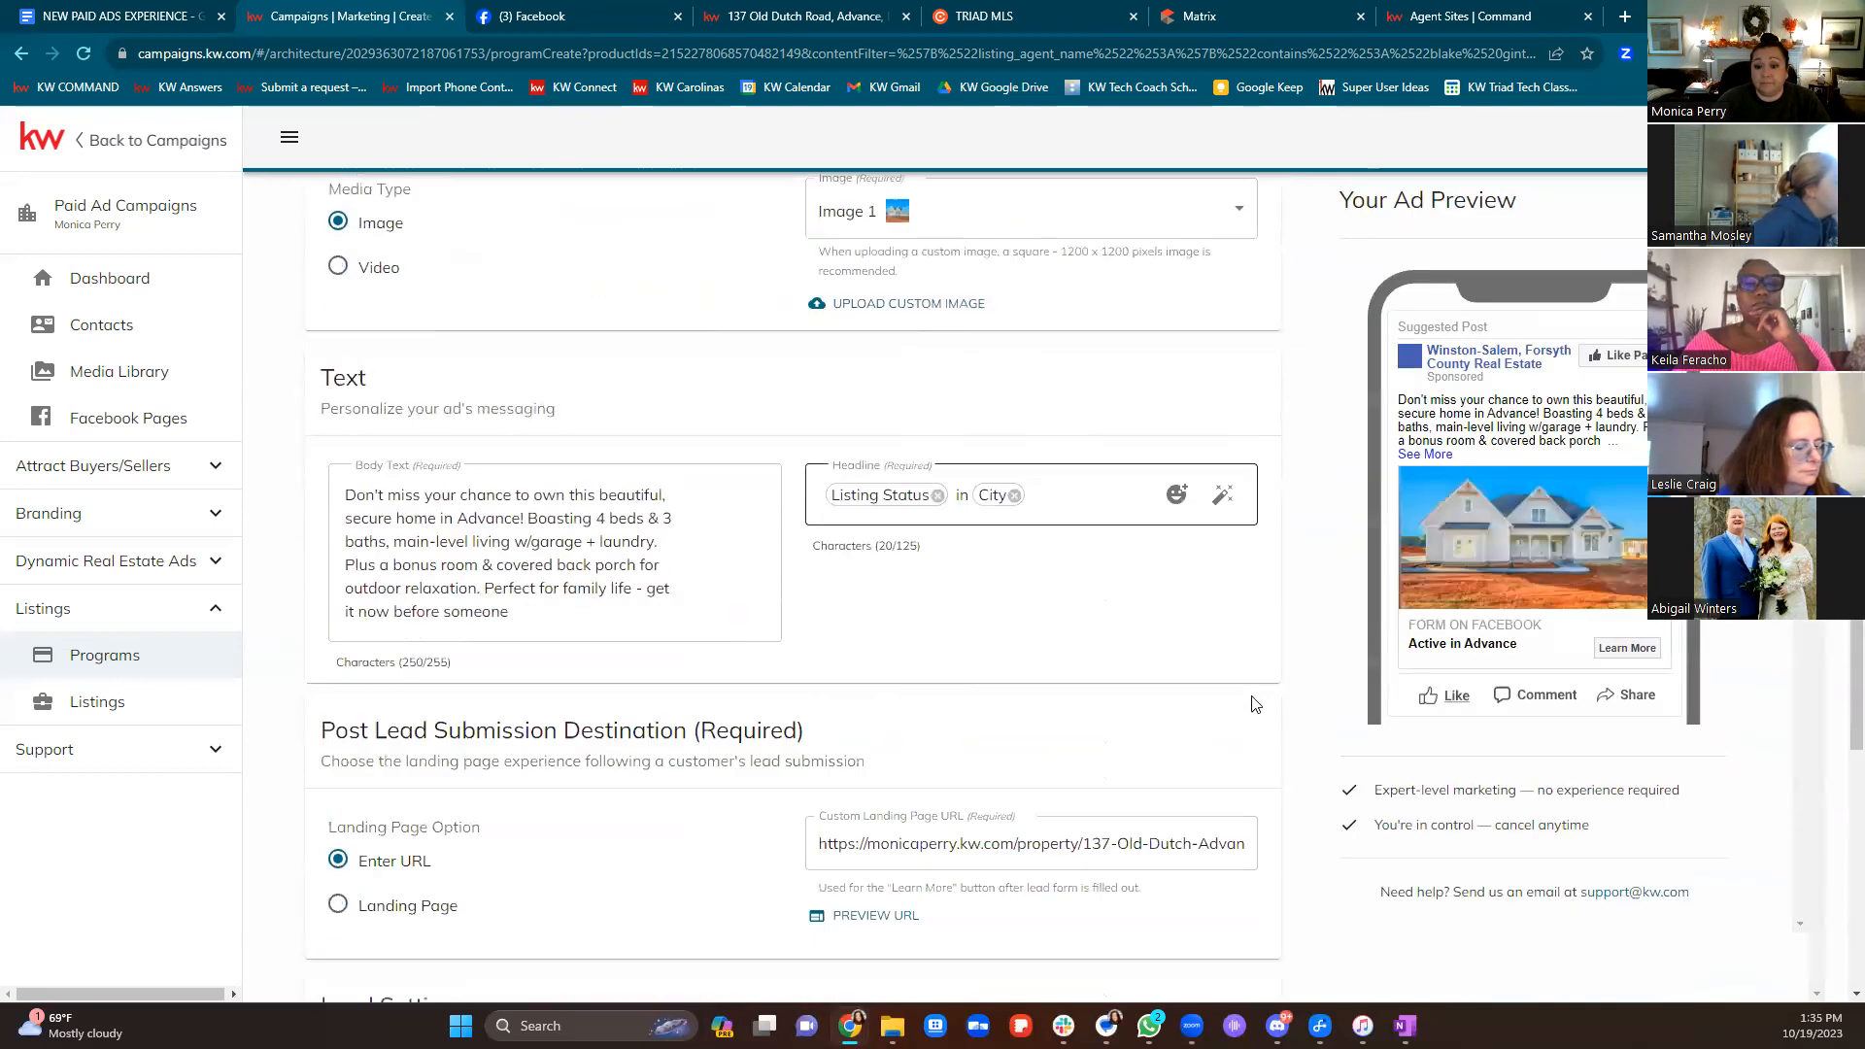
{"action": "scroll", "coordinate": [1252, 719], "scroll_direction": "down", "scroll_amount": 8}
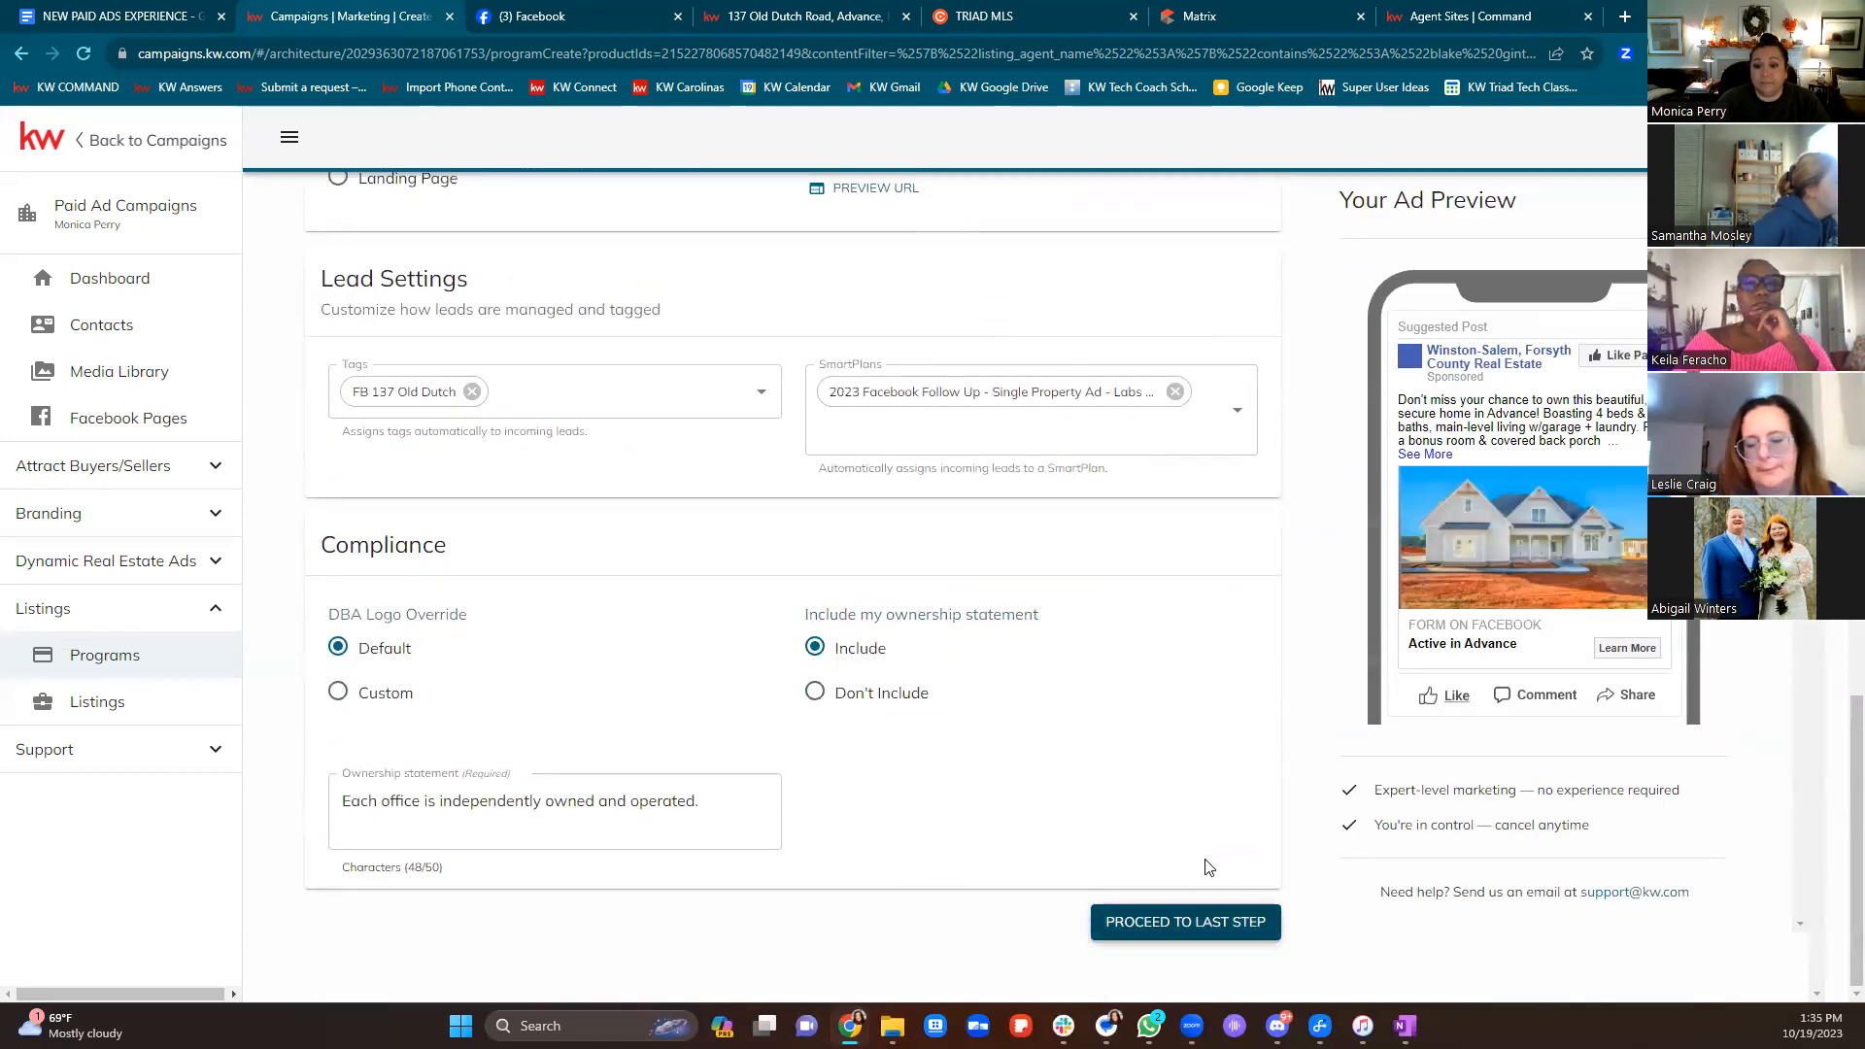
On the final step, set the end date to 10/29/2023 with a $50.00 budget ($4.55 daily)
{"action": "left_click", "coordinate": [1185, 922]}
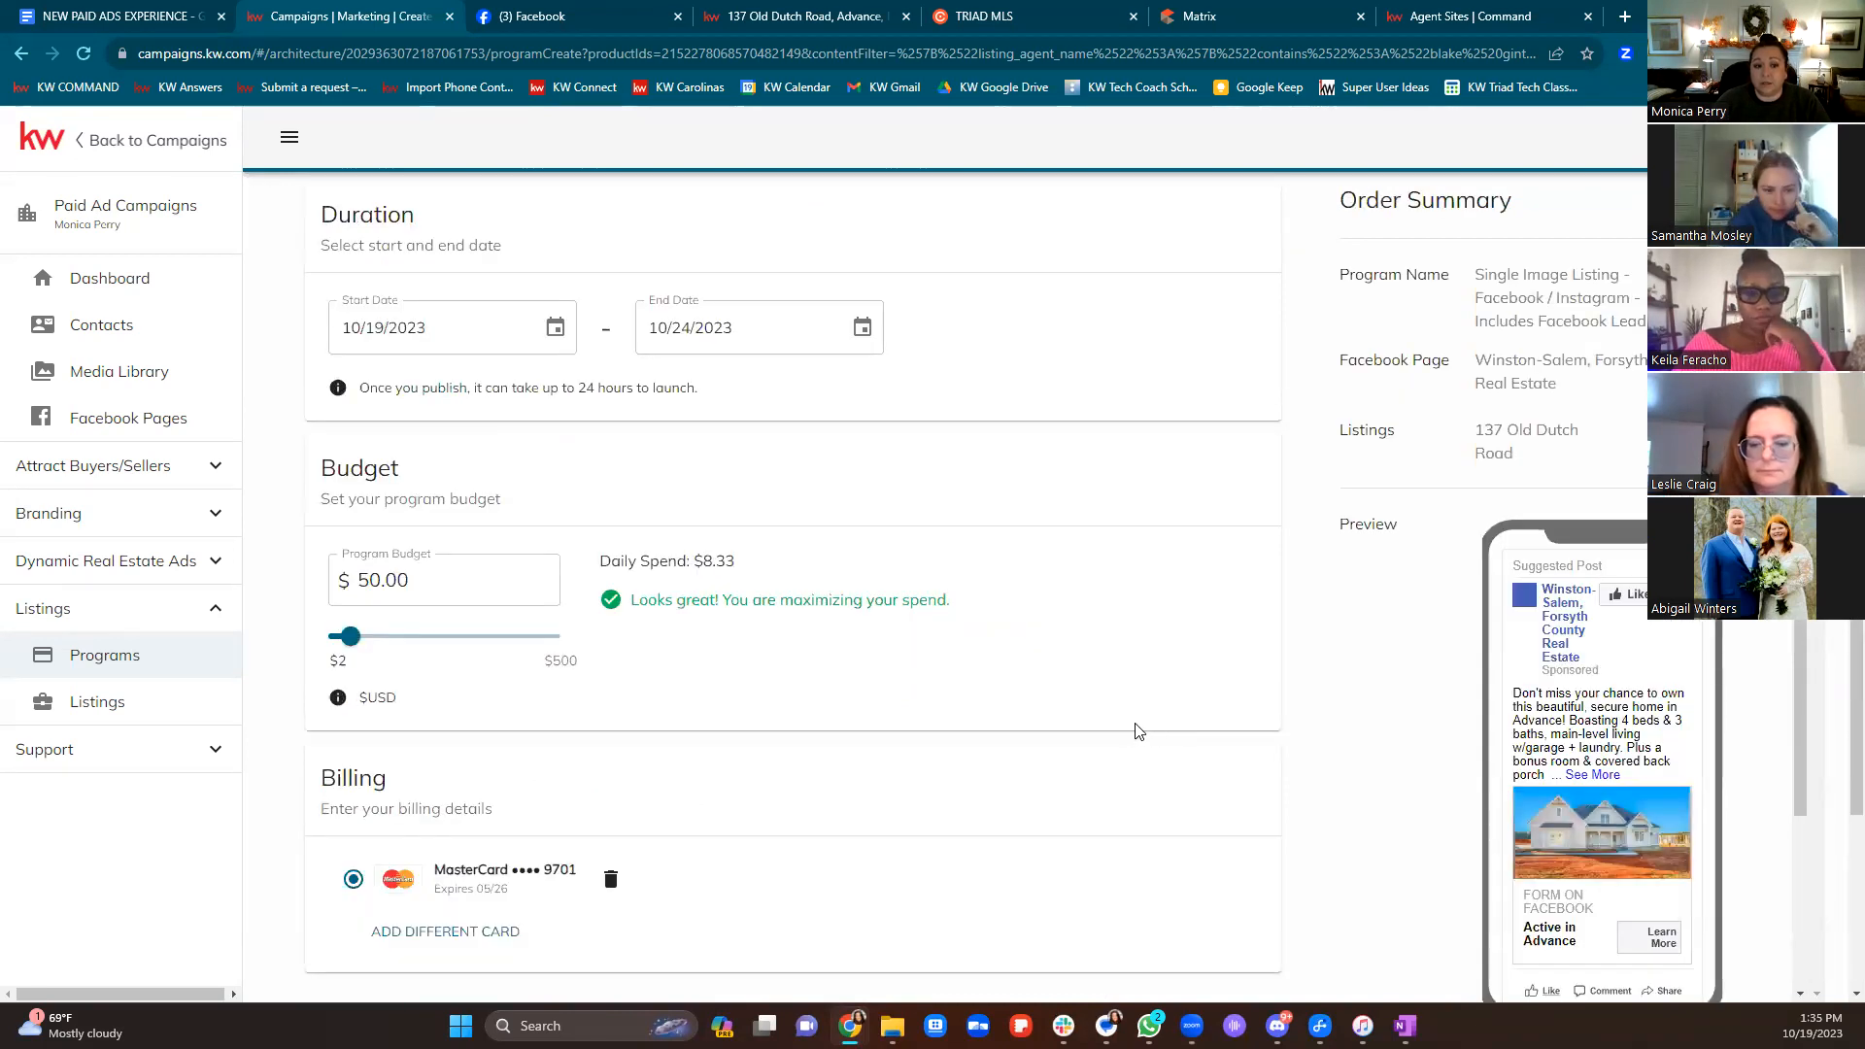
{"action": "scroll", "coordinate": [709, 451], "scroll_direction": "up", "scroll_amount": 1}
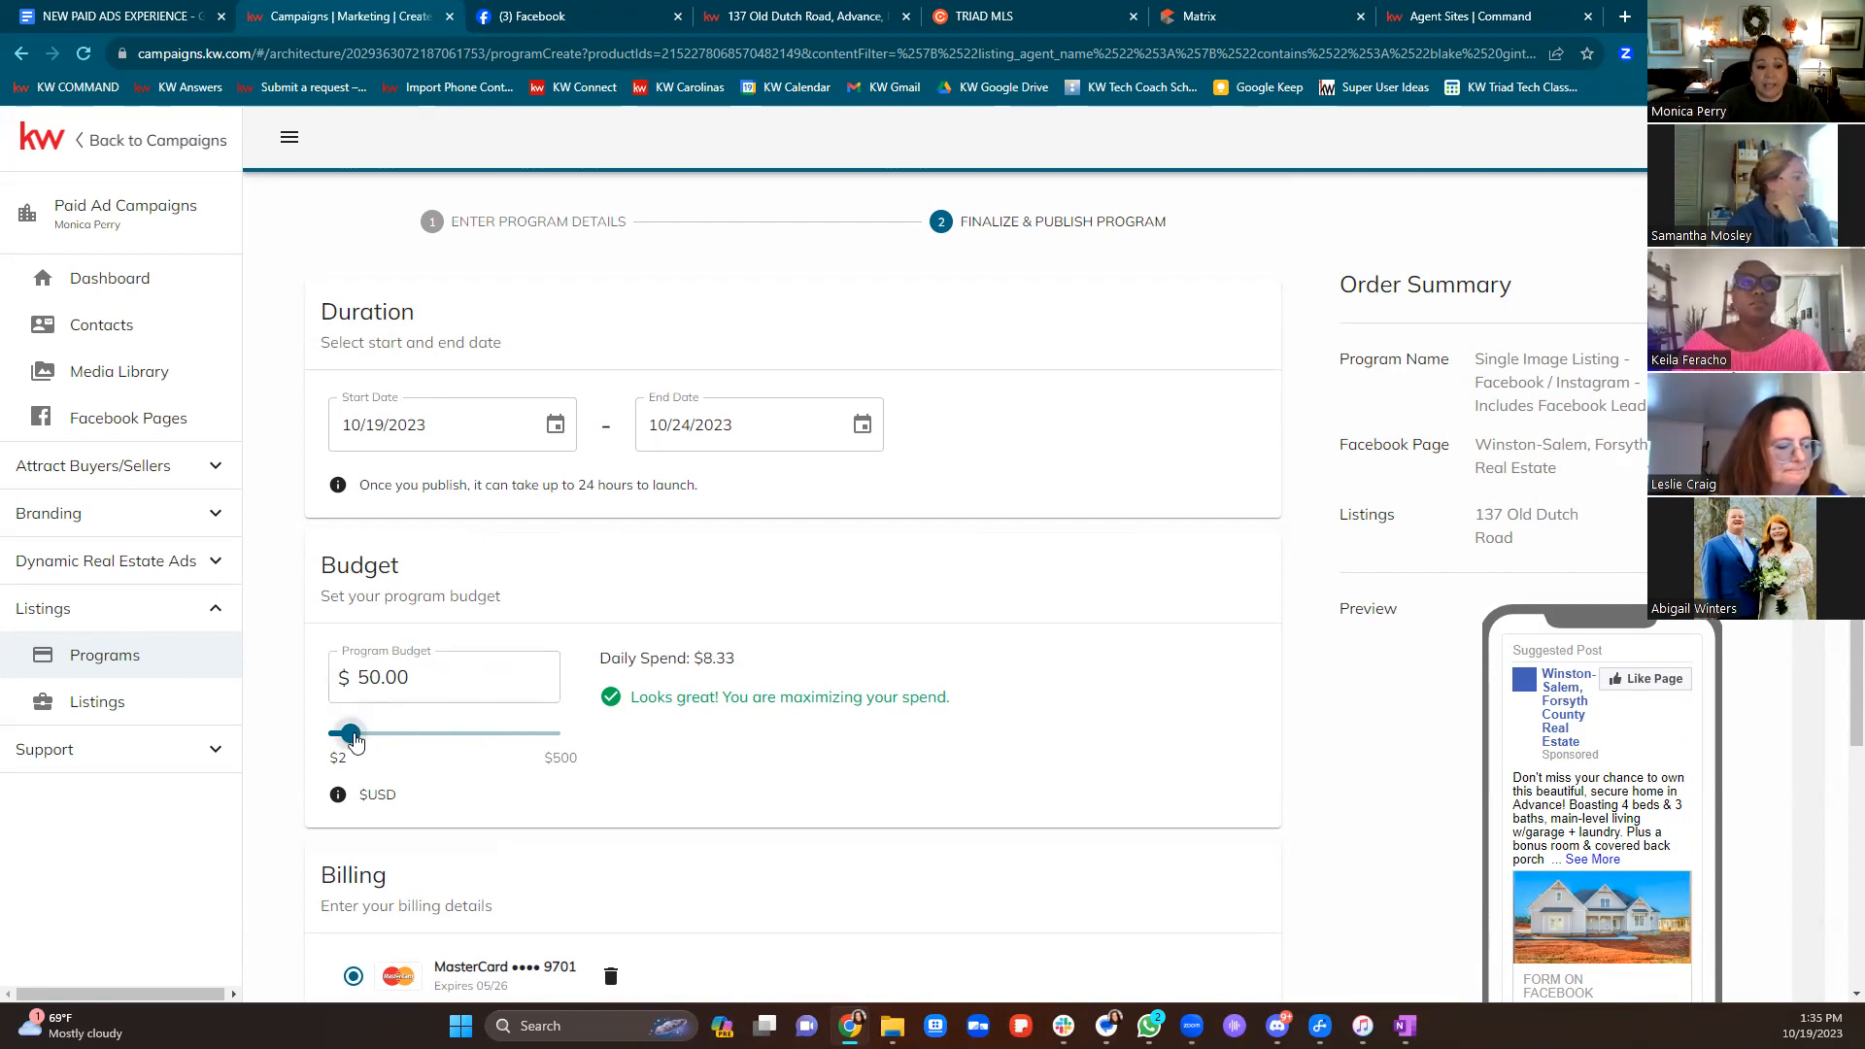
{"action": "left_click_drag", "start_coordinate": [369, 737], "coordinate": [338, 746]}
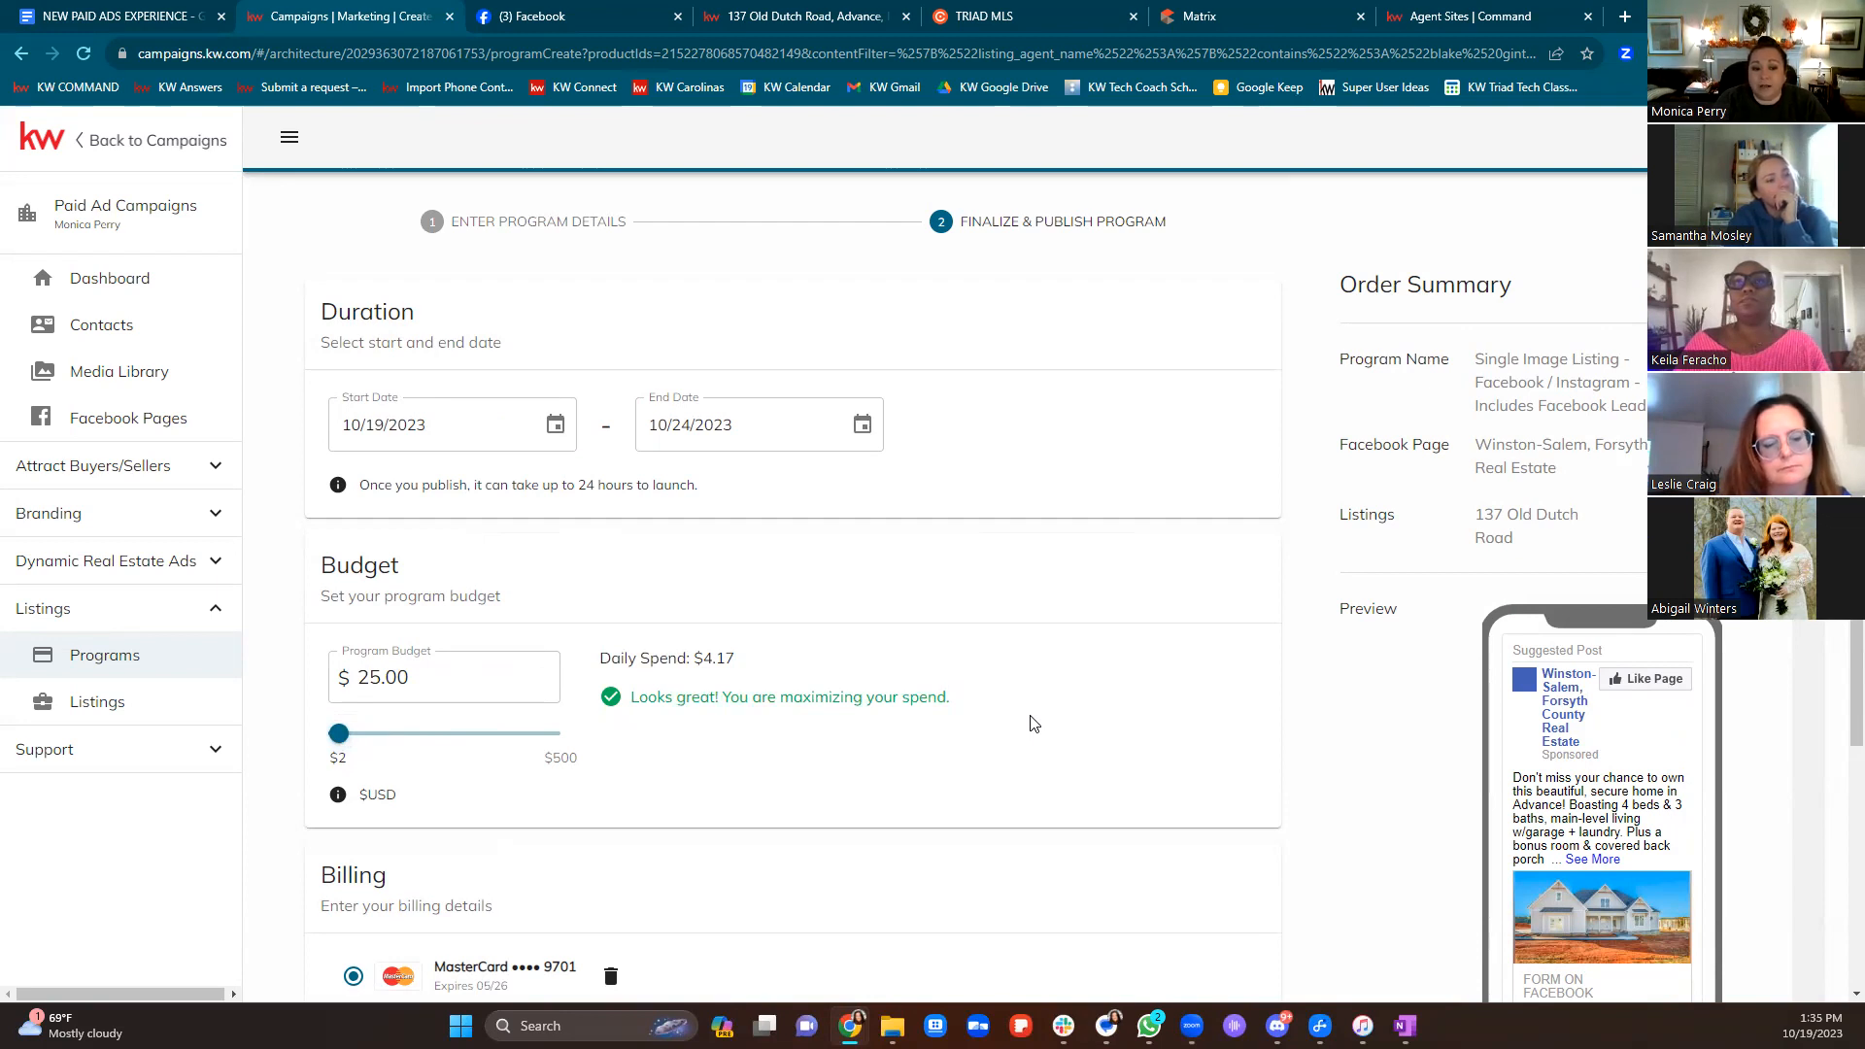
{"action": "left_click", "coordinate": [700, 423]}
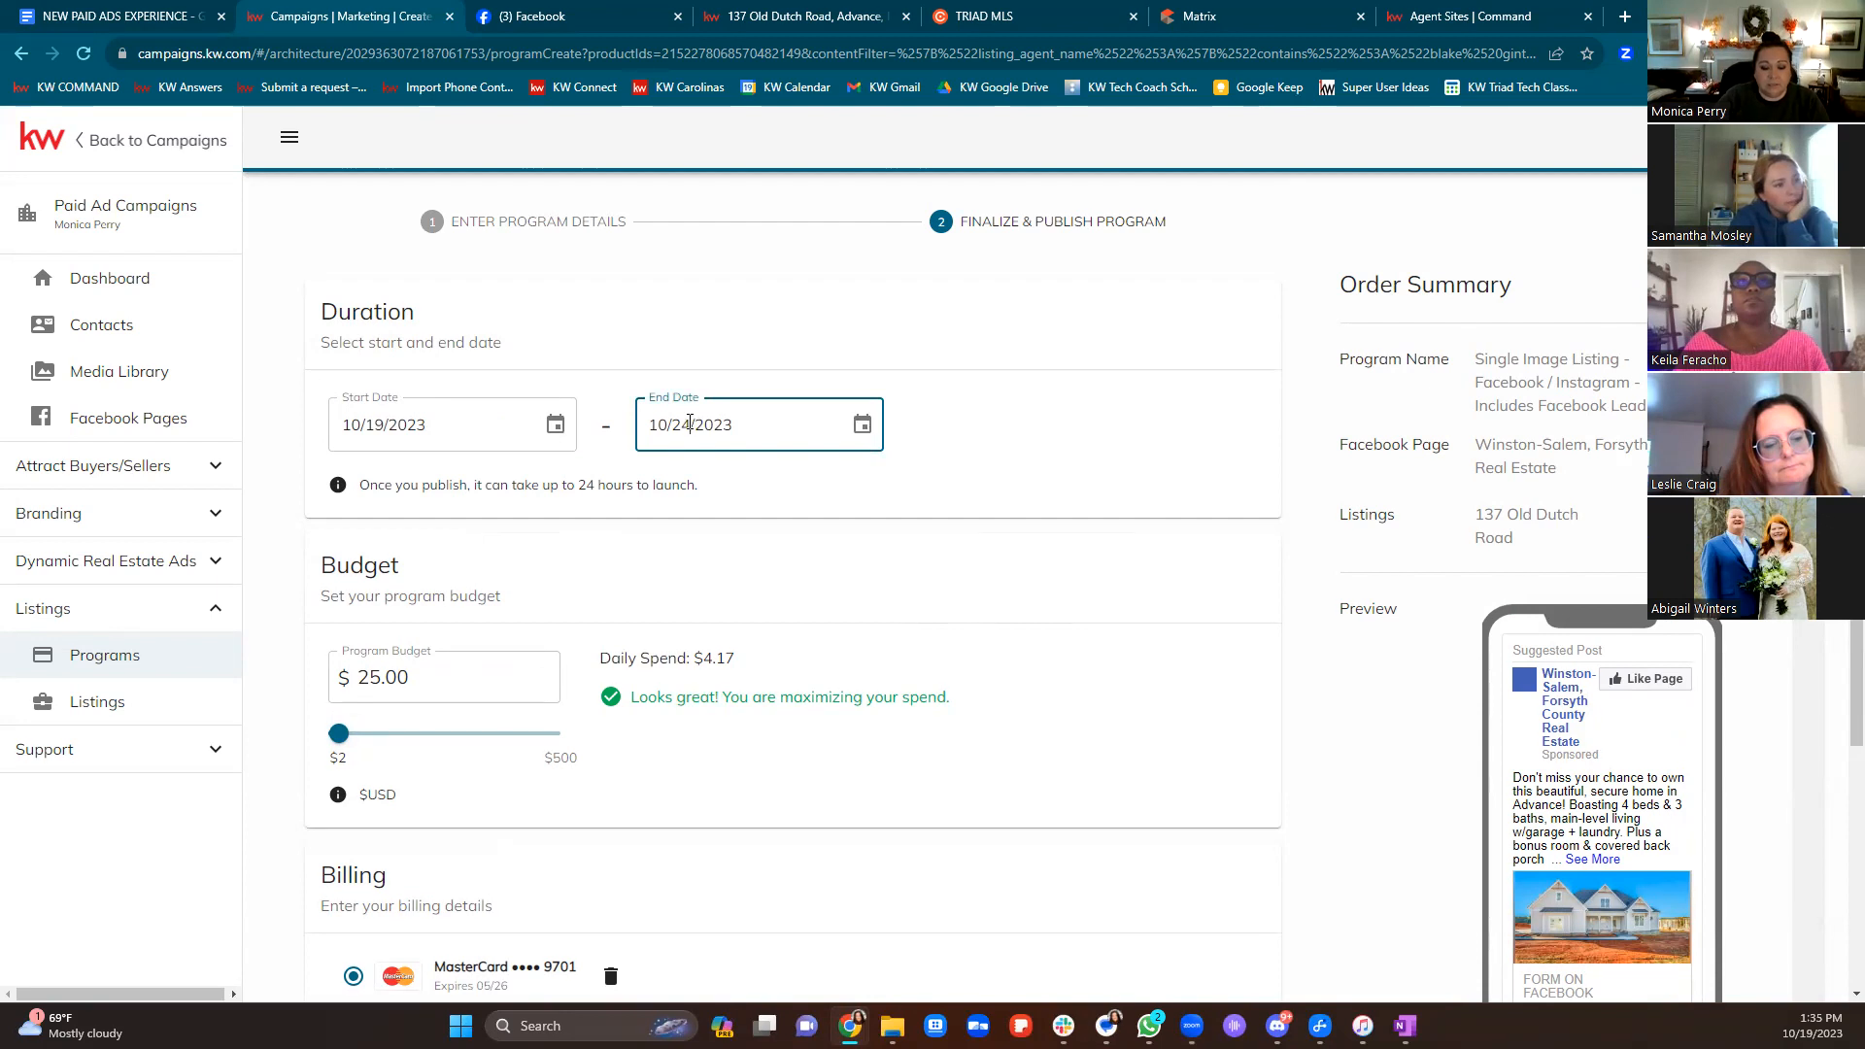
{"action": "key", "text": "BackSpace"}
{"action": "type", "text": "9"}
{"action": "left_click", "coordinate": [778, 518]}
{"action": "left_click_drag", "start_coordinate": [338, 734], "coordinate": [351, 738]}
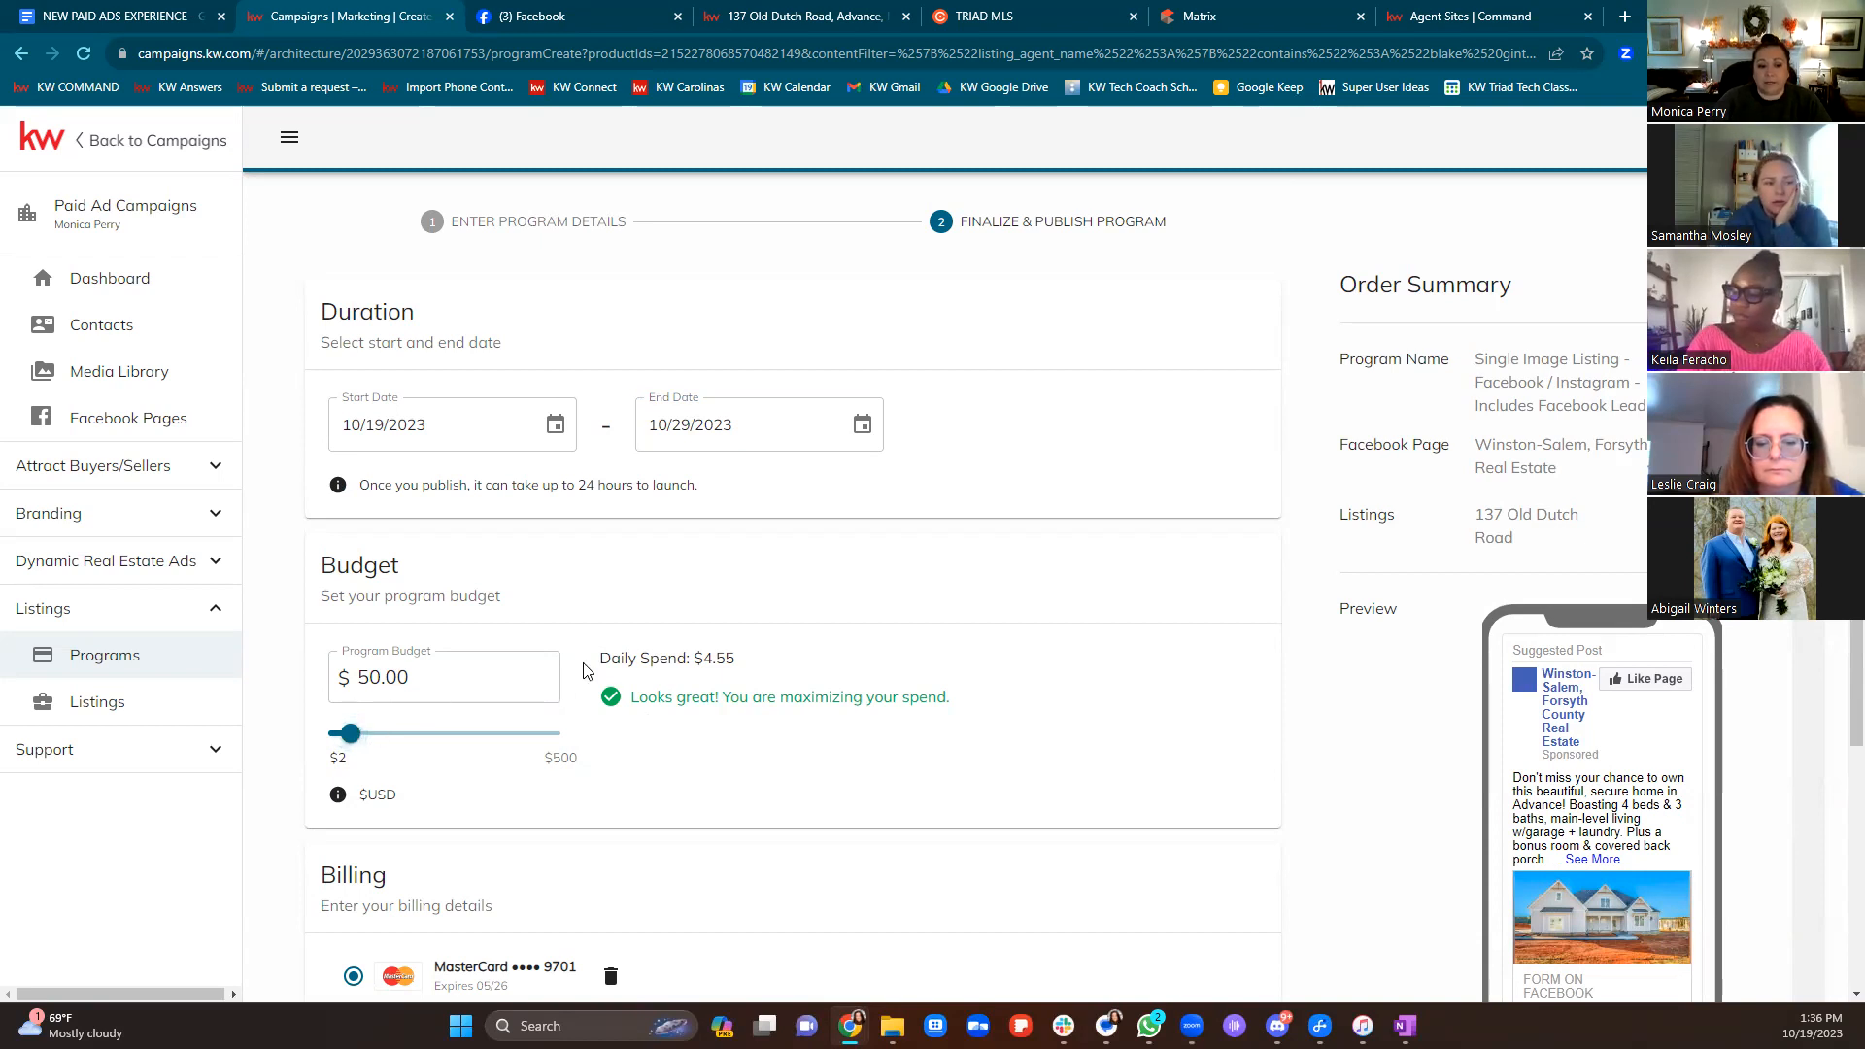
{"action": "scroll", "coordinate": [587, 670], "scroll_direction": "down", "scroll_amount": 3}
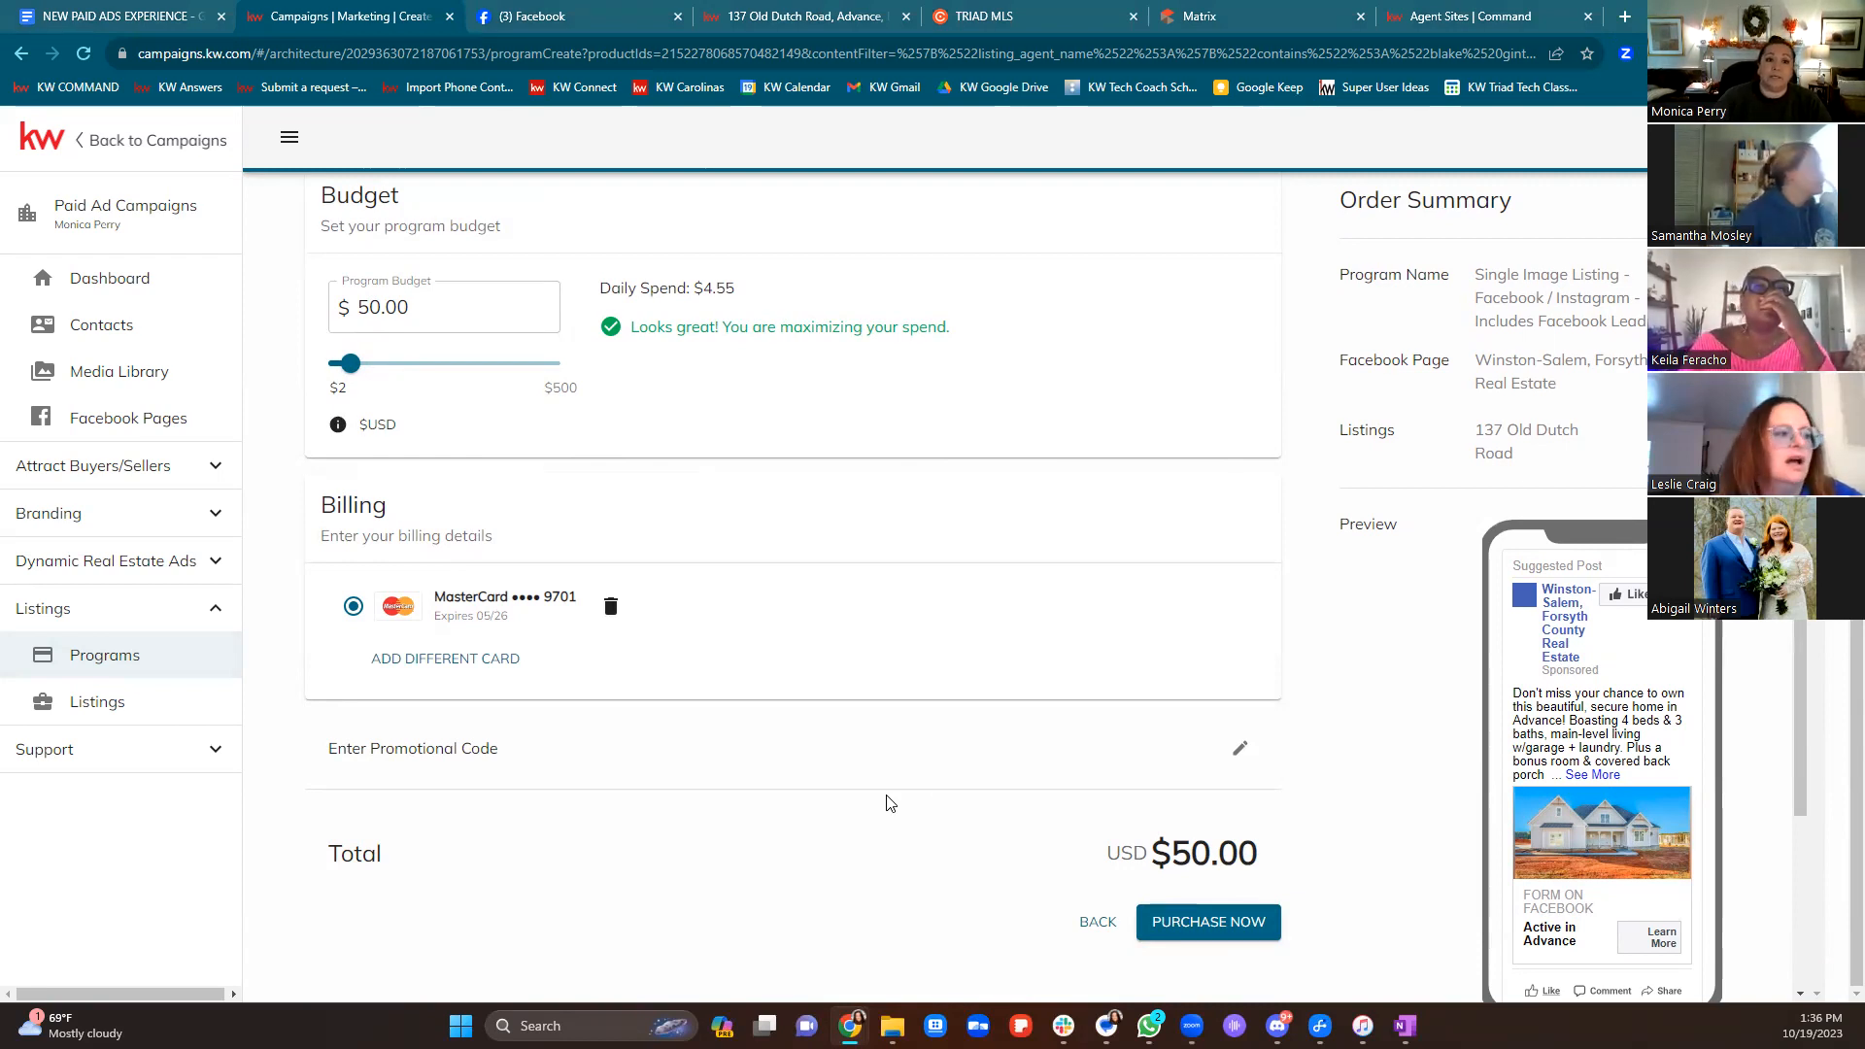
{"action": "scroll", "coordinate": [887, 802], "scroll_direction": "up", "scroll_amount": 5}
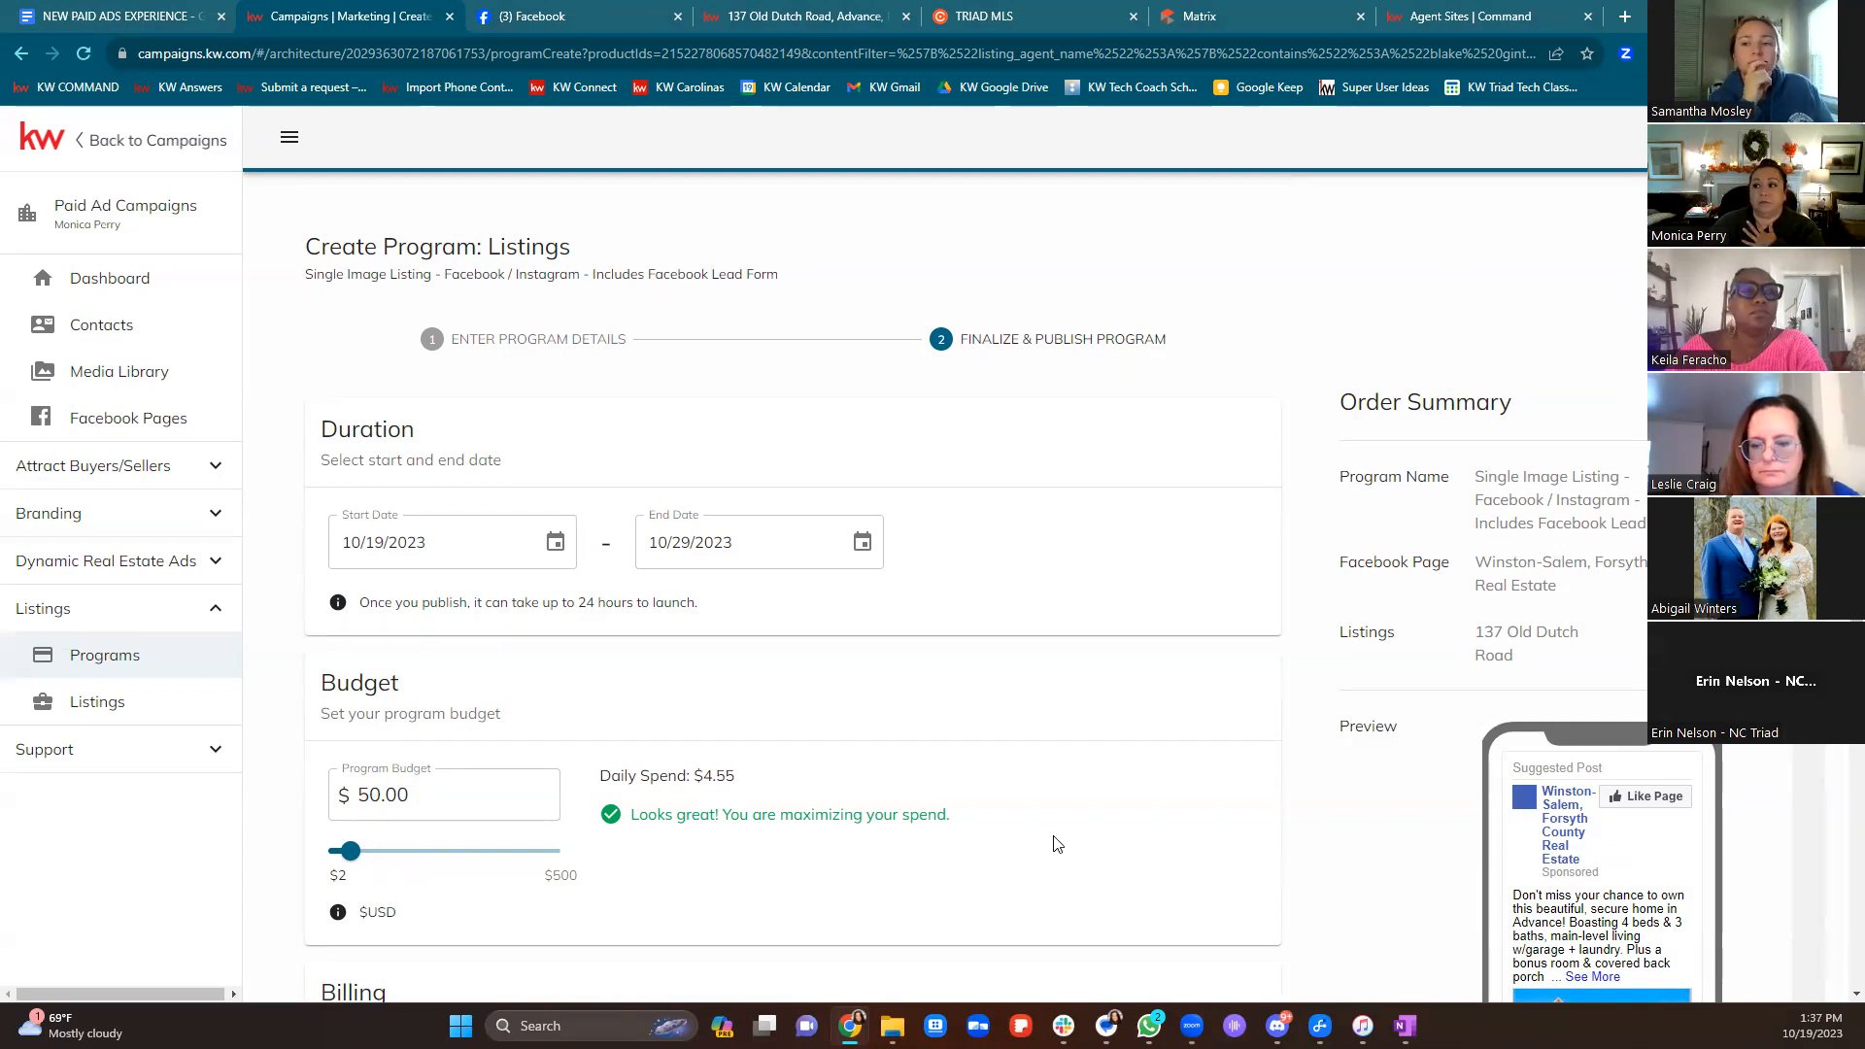
{"action": "scroll", "coordinate": [1059, 844], "scroll_direction": "down", "scroll_amount": 2}
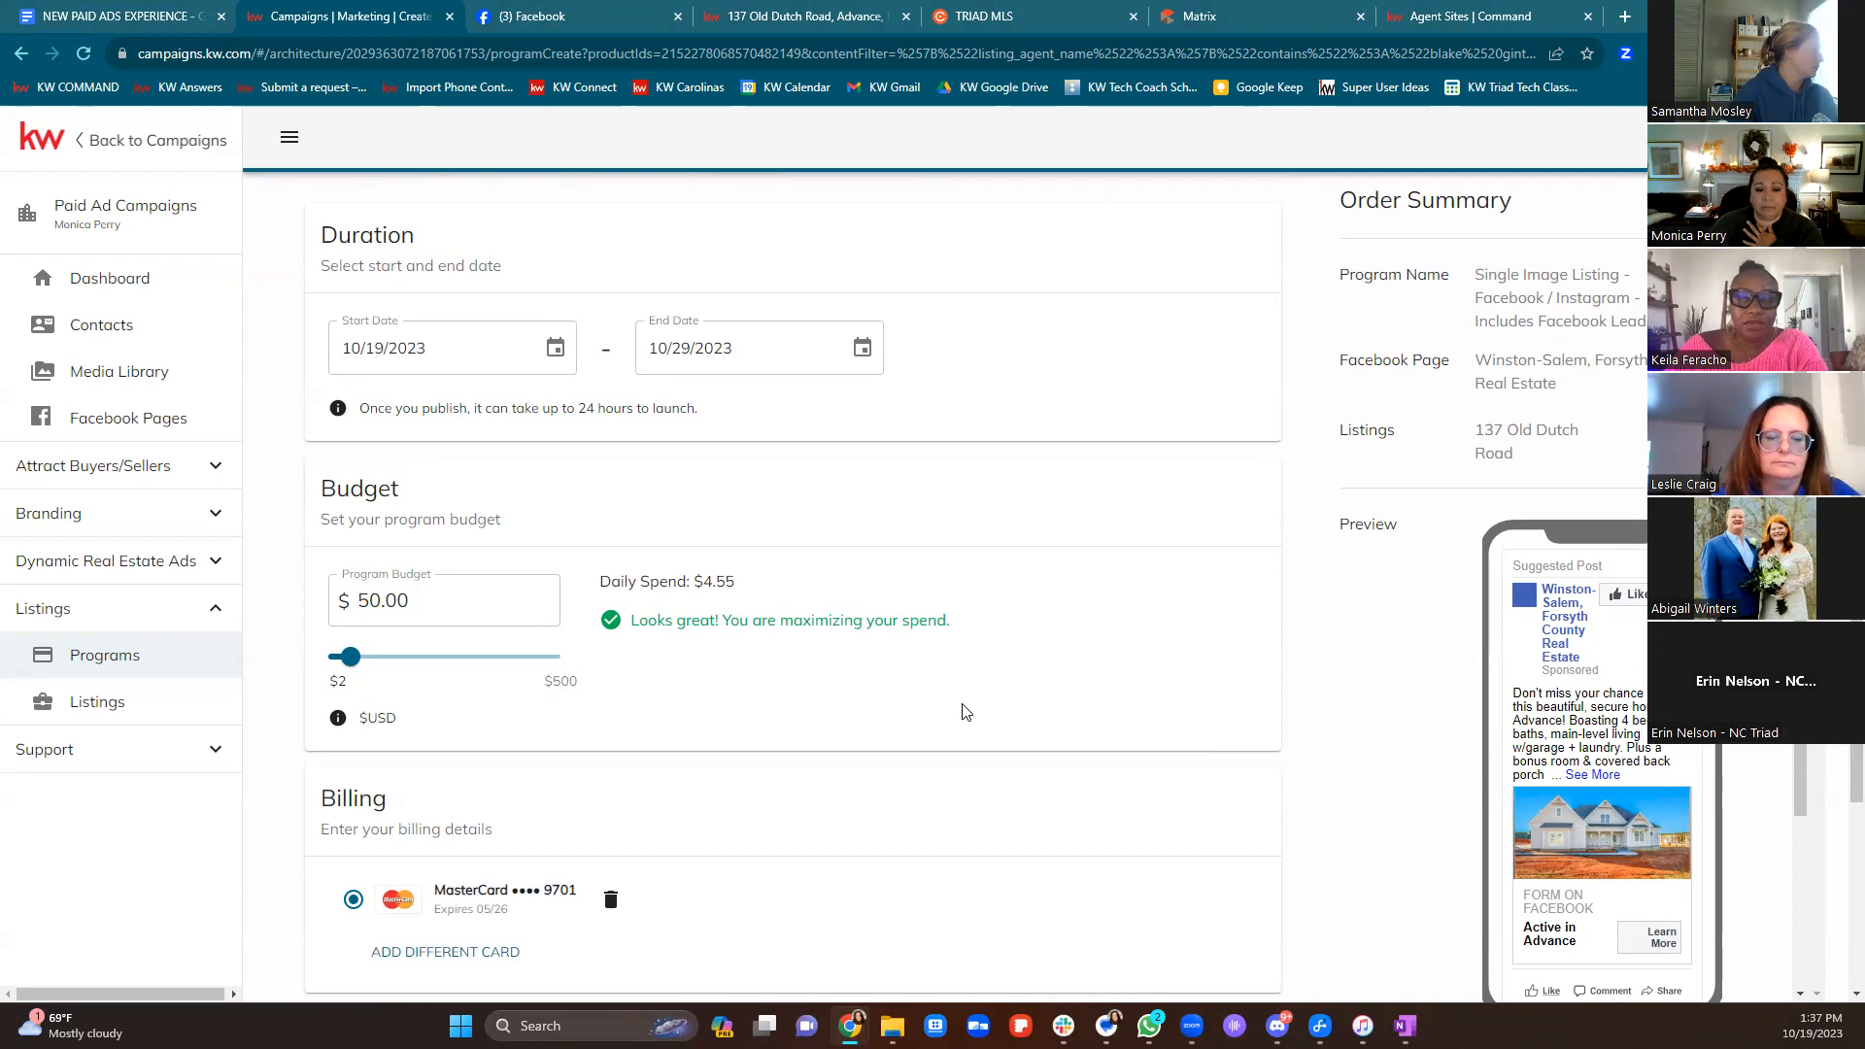
{"action": "scroll", "coordinate": [965, 713], "scroll_direction": "down", "scroll_amount": 3}
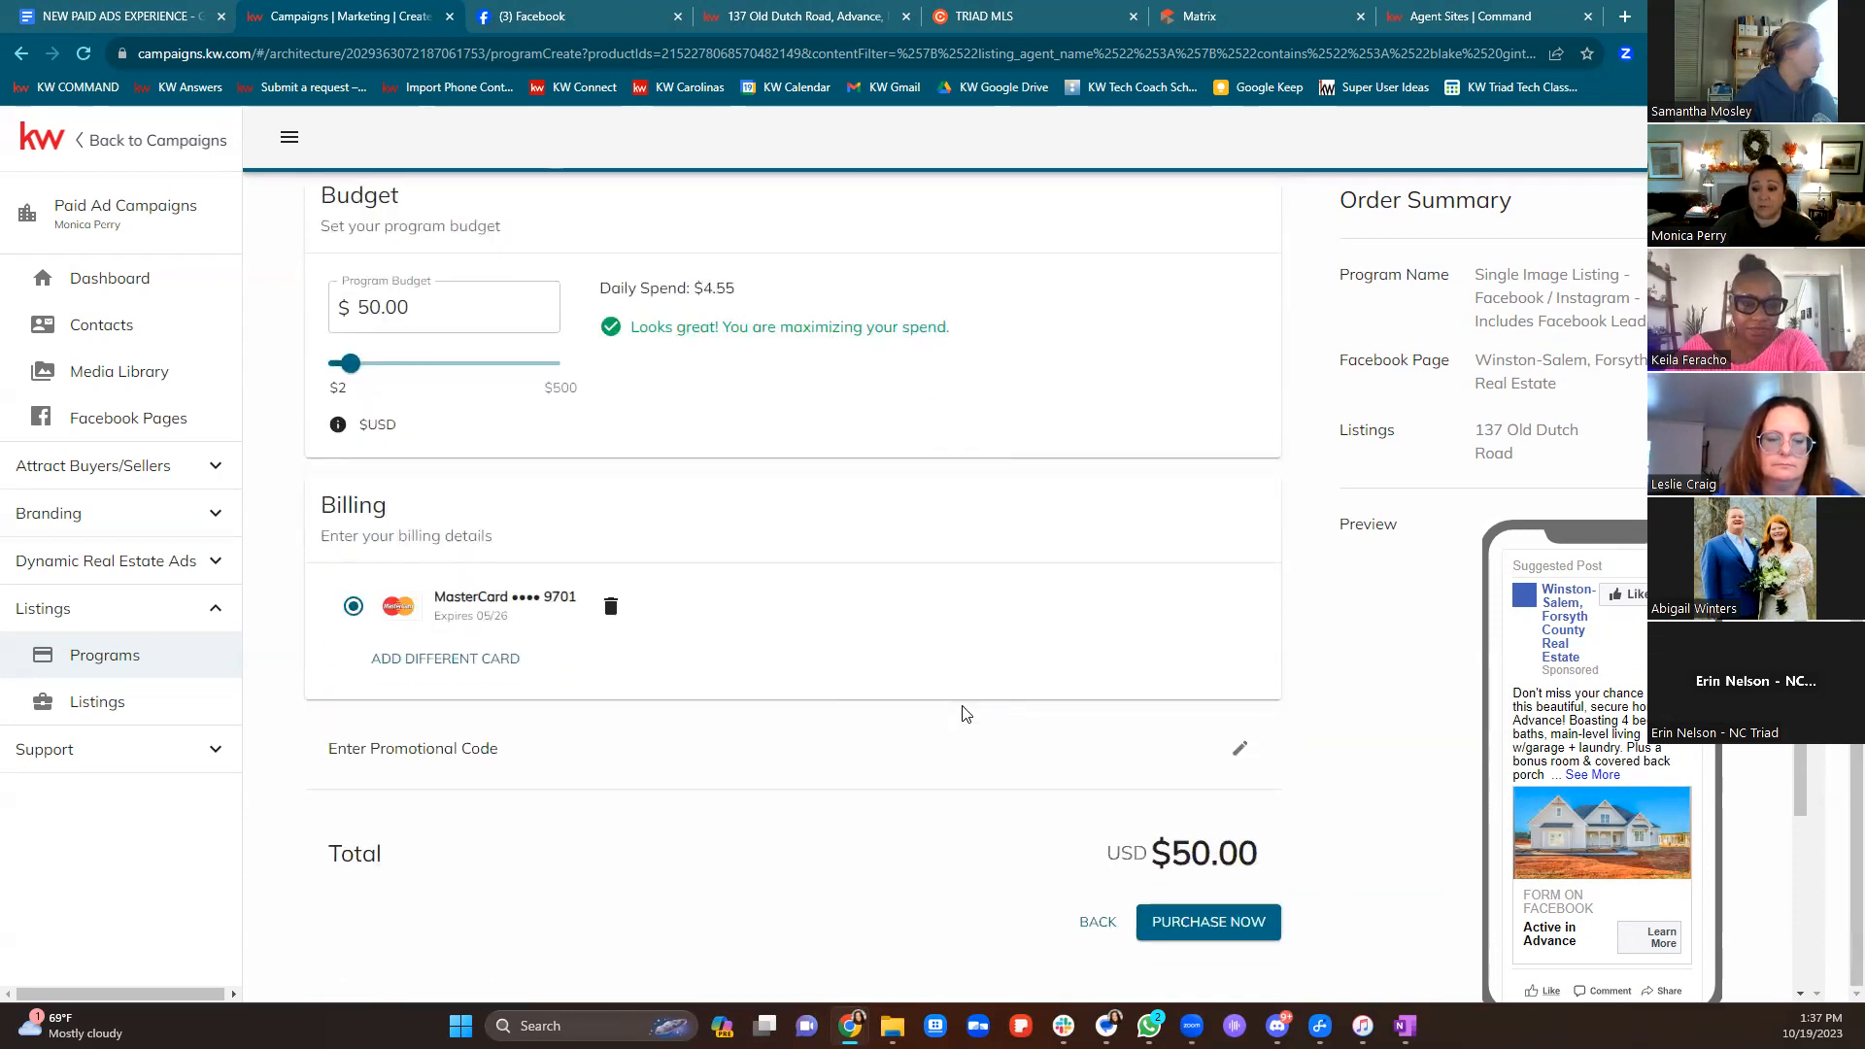
{"action": "scroll", "coordinate": [965, 713], "scroll_direction": "up", "scroll_amount": 5}
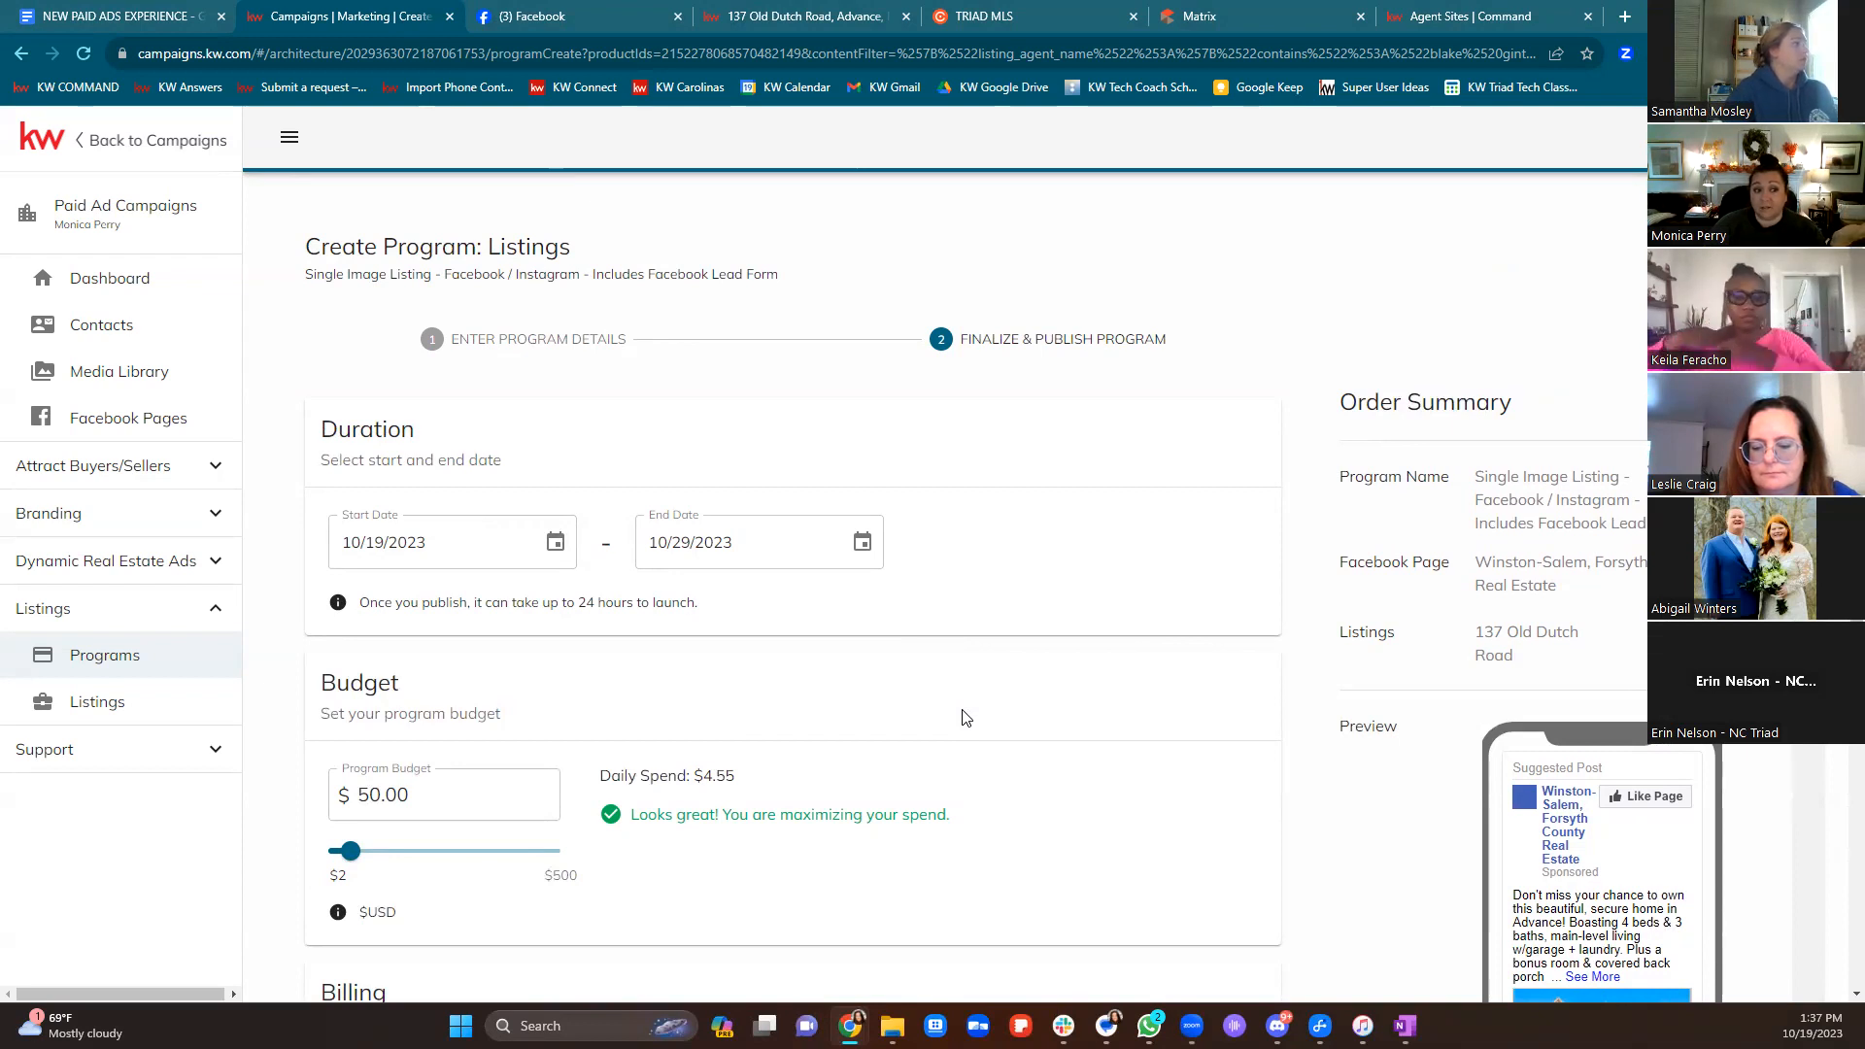
Leave the program form for the Dashboard and confirm discarding the unsaved program
{"action": "left_click", "coordinate": [141, 277]}
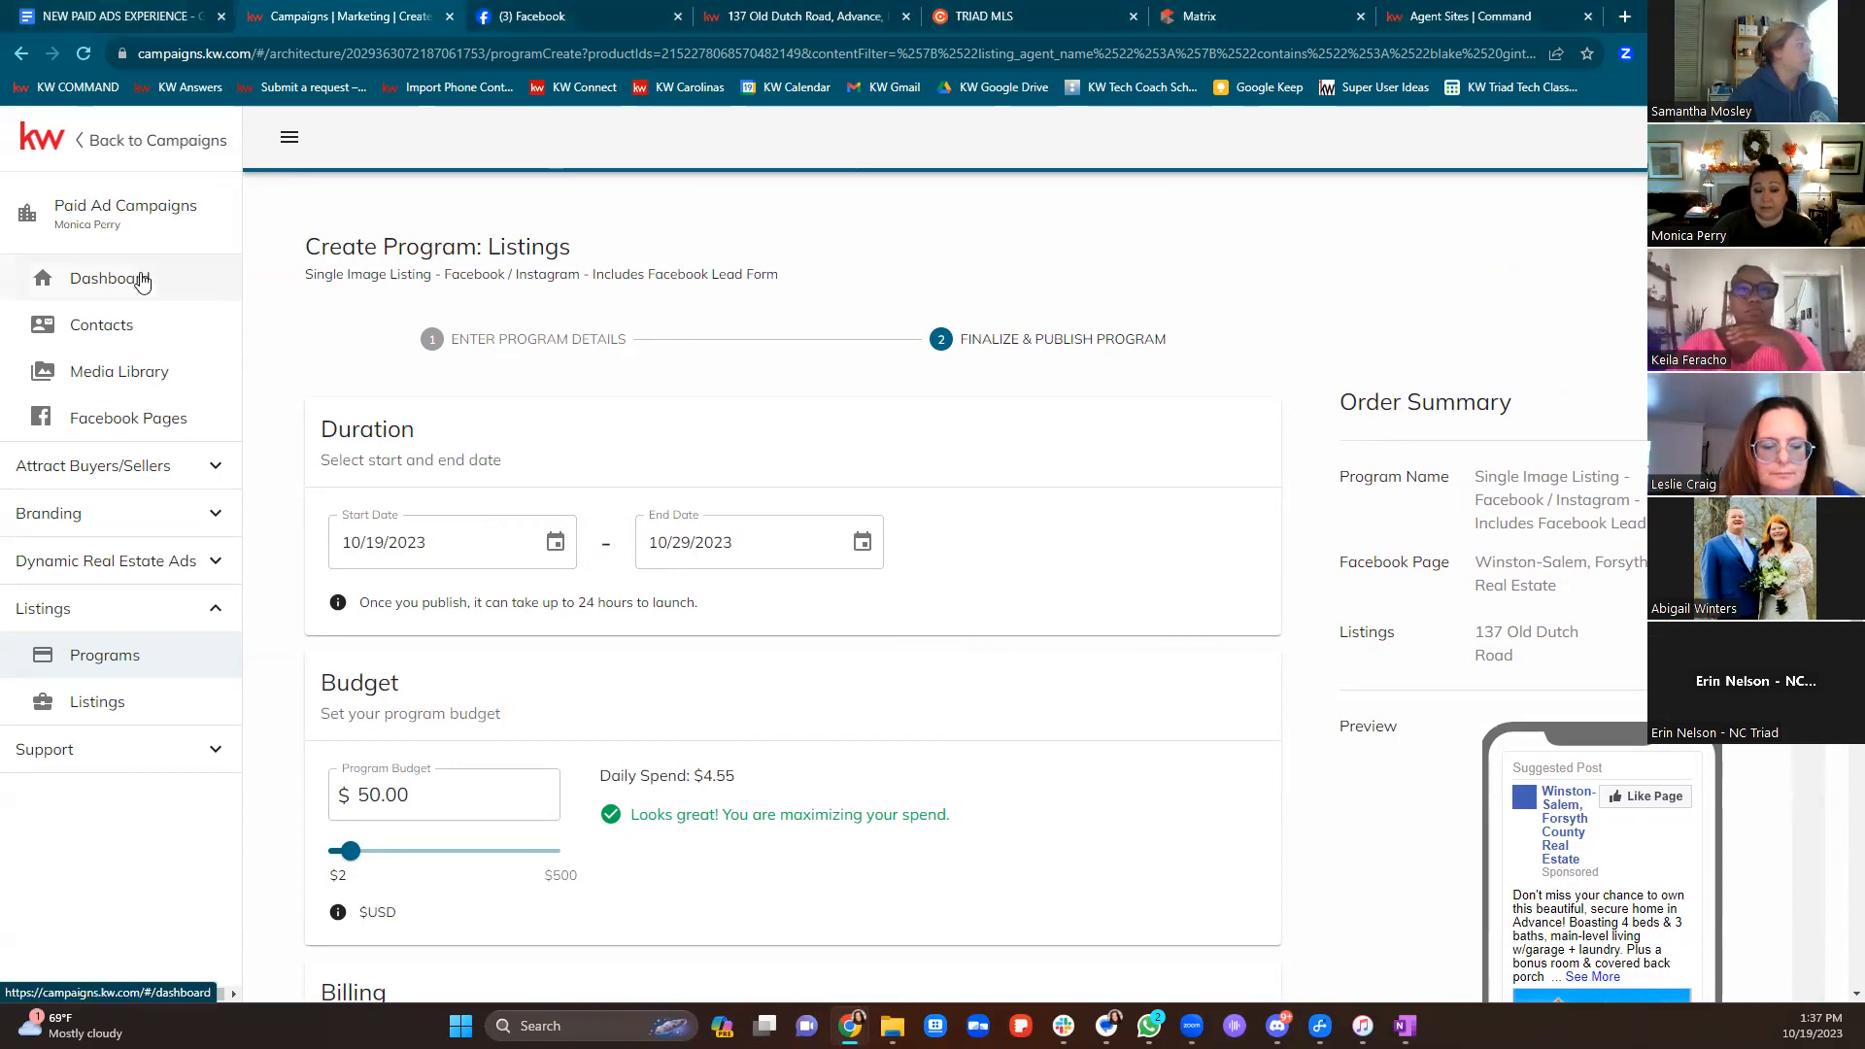
{"action": "left_click", "coordinate": [1026, 166]}
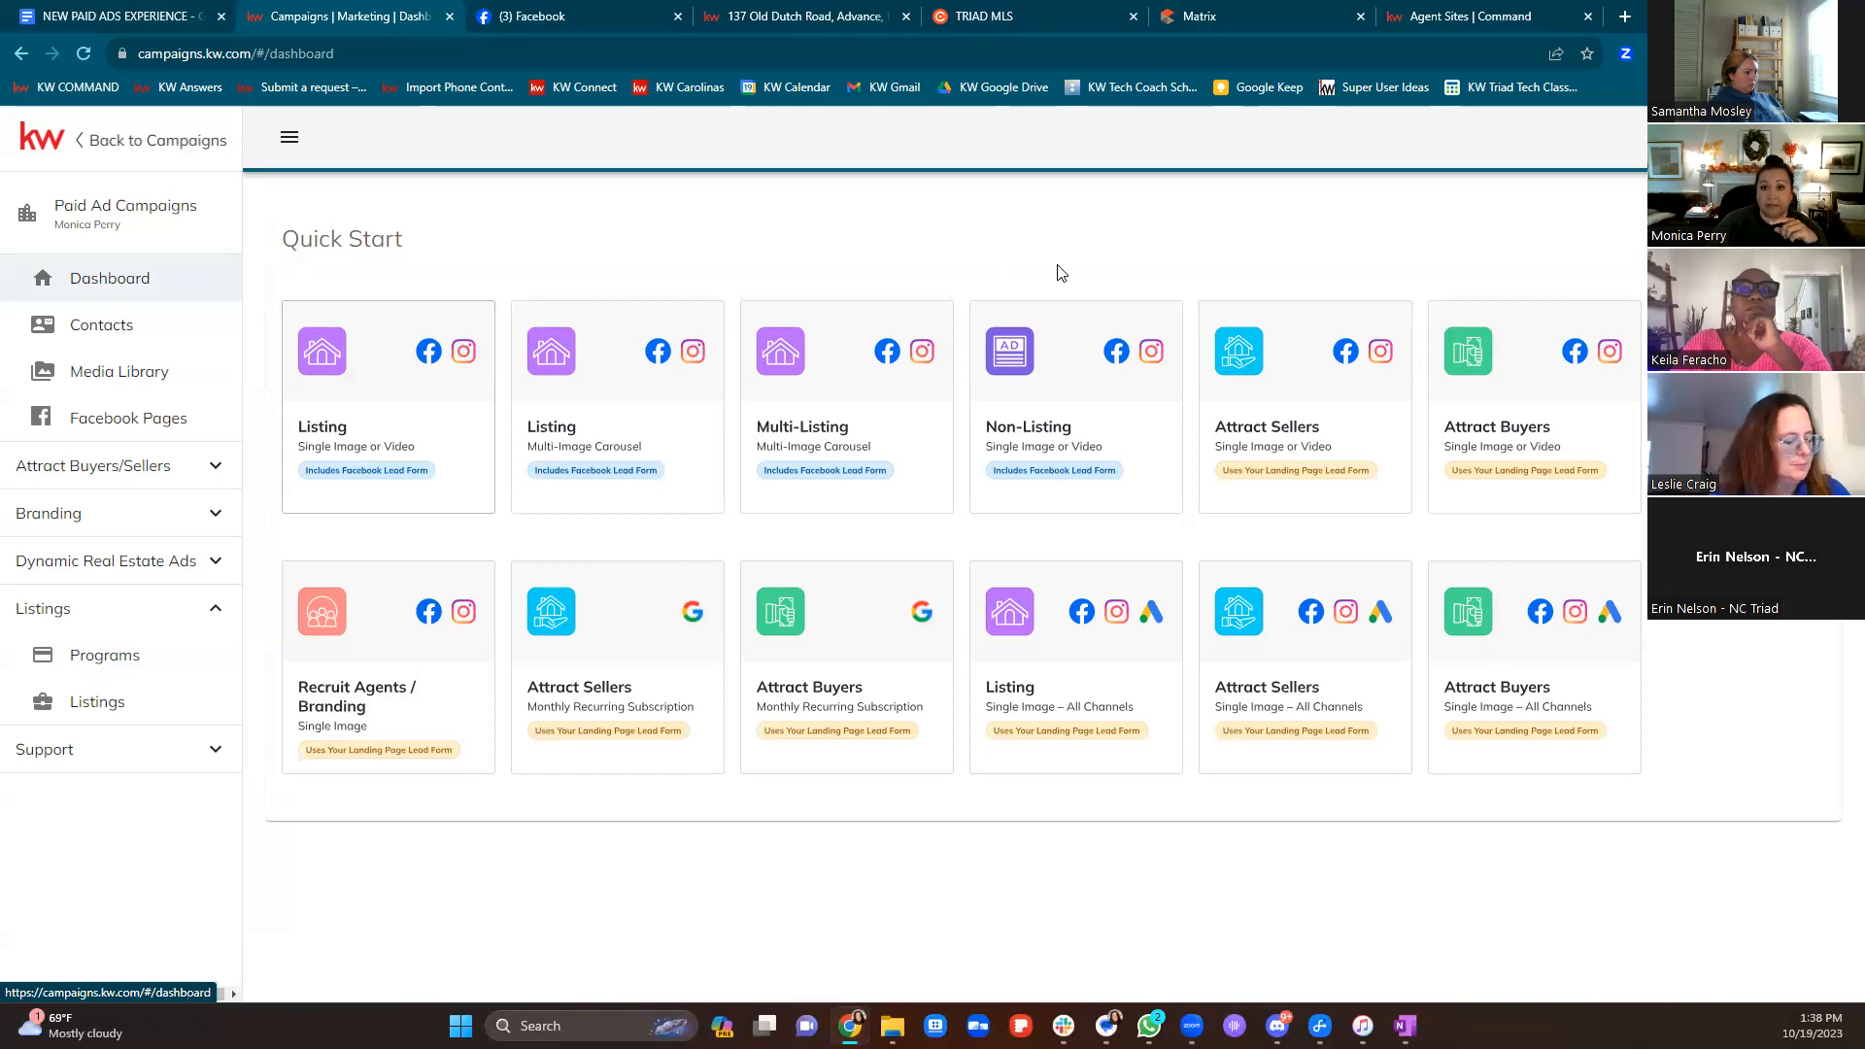
{"action": "key", "text": "ctrl+4"}
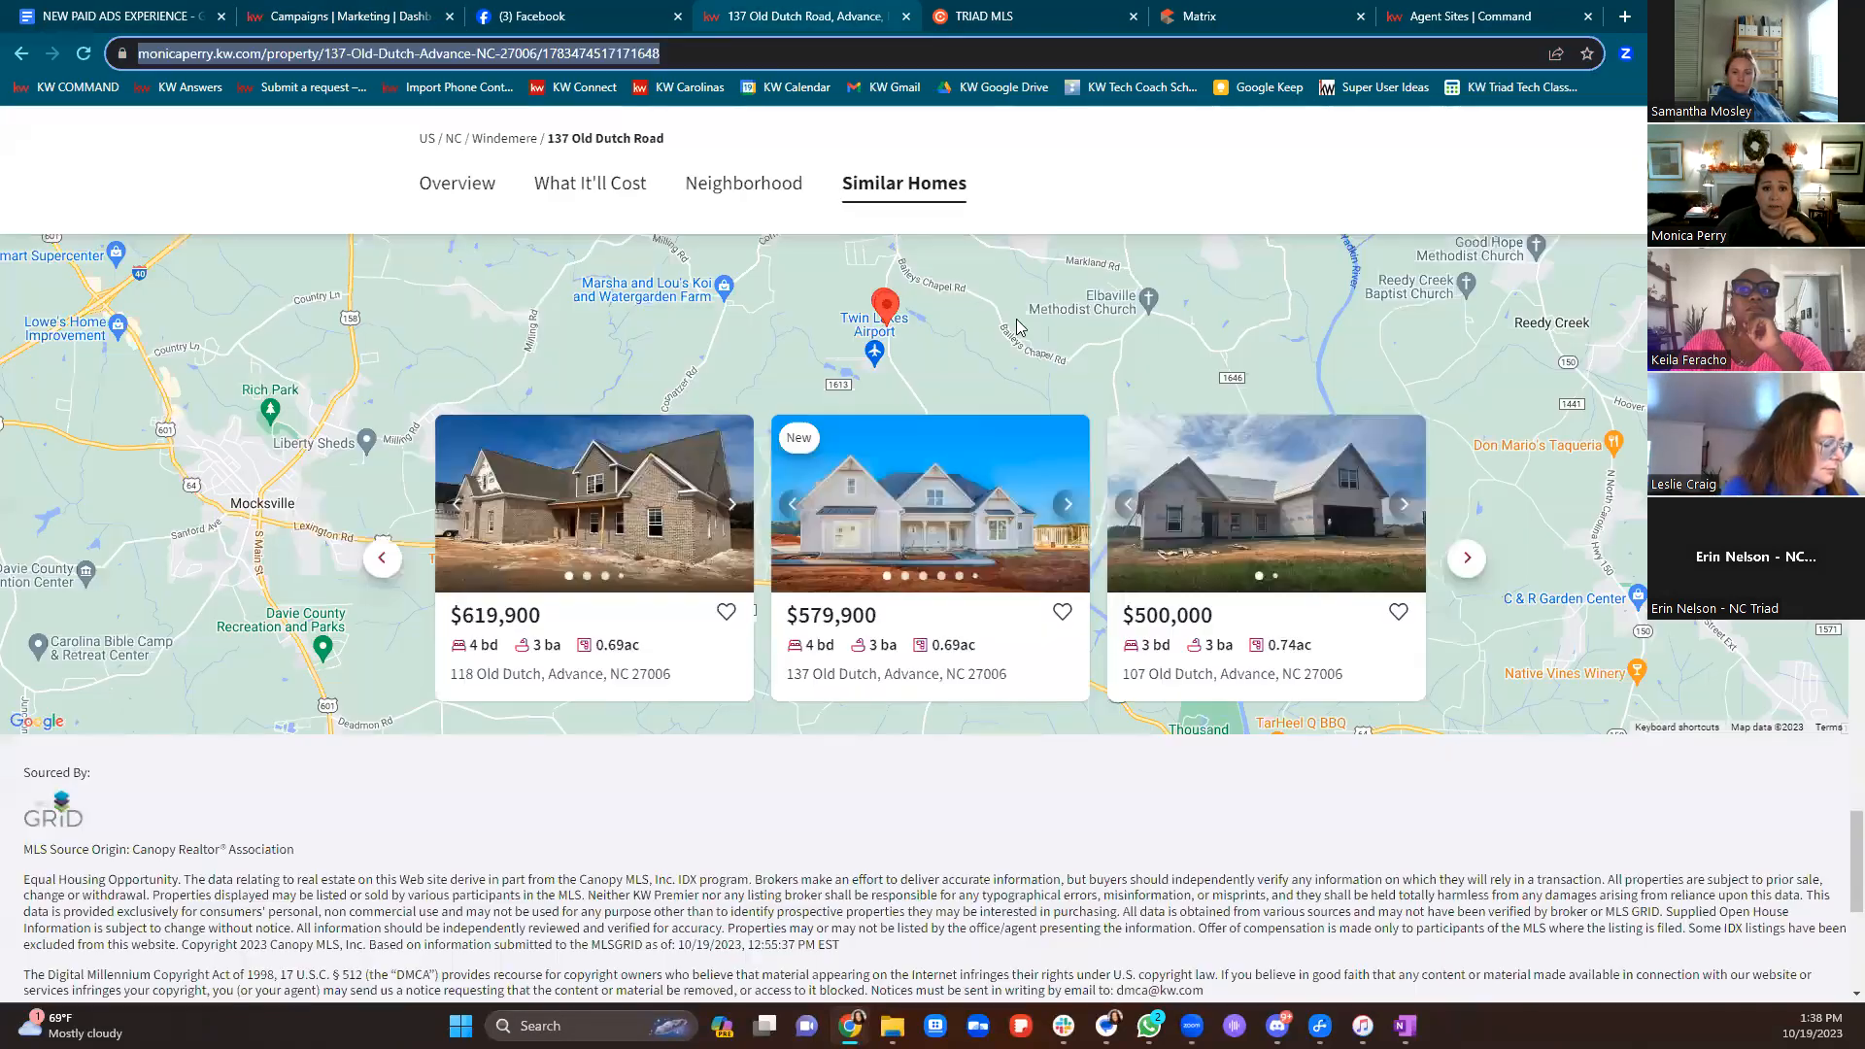
{"action": "scroll", "coordinate": [757, 418], "scroll_direction": "up", "scroll_amount": 20}
{"action": "scroll", "coordinate": [777, 412], "scroll_direction": "up", "scroll_amount": 10}
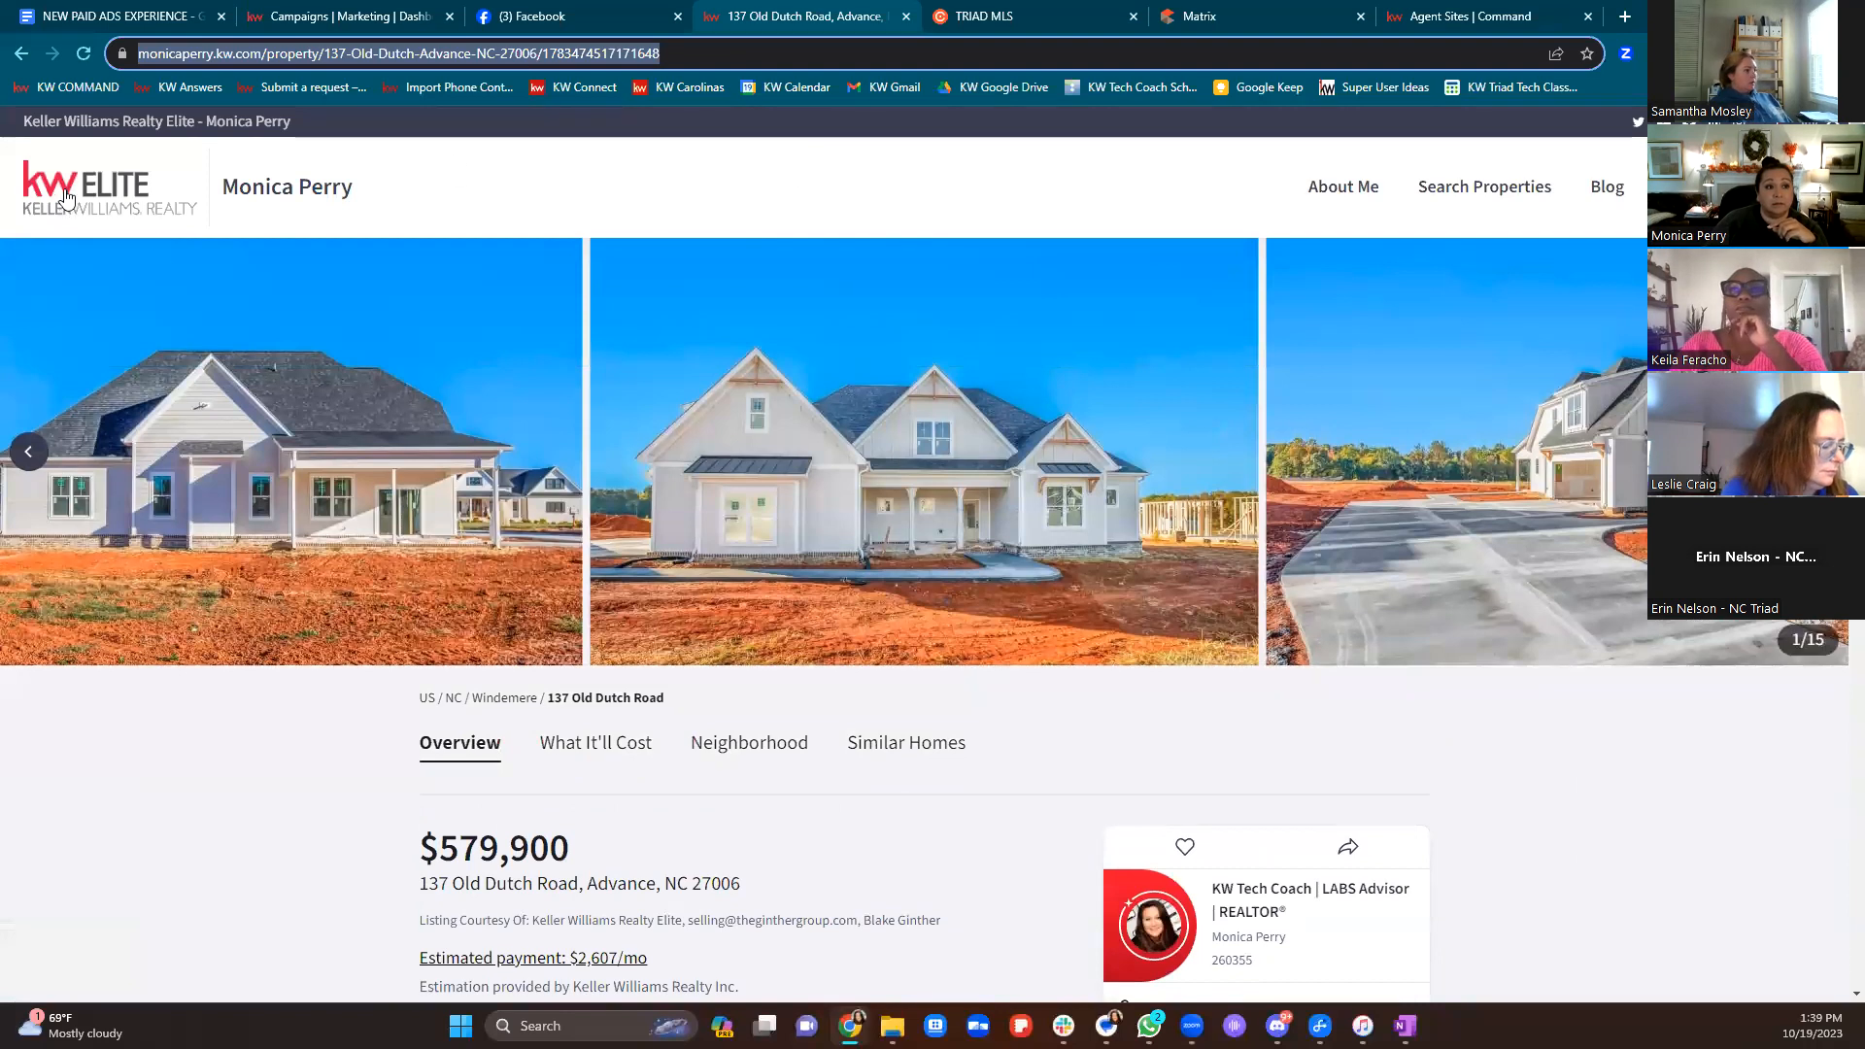
{"action": "left_click", "coordinate": [63, 197]}
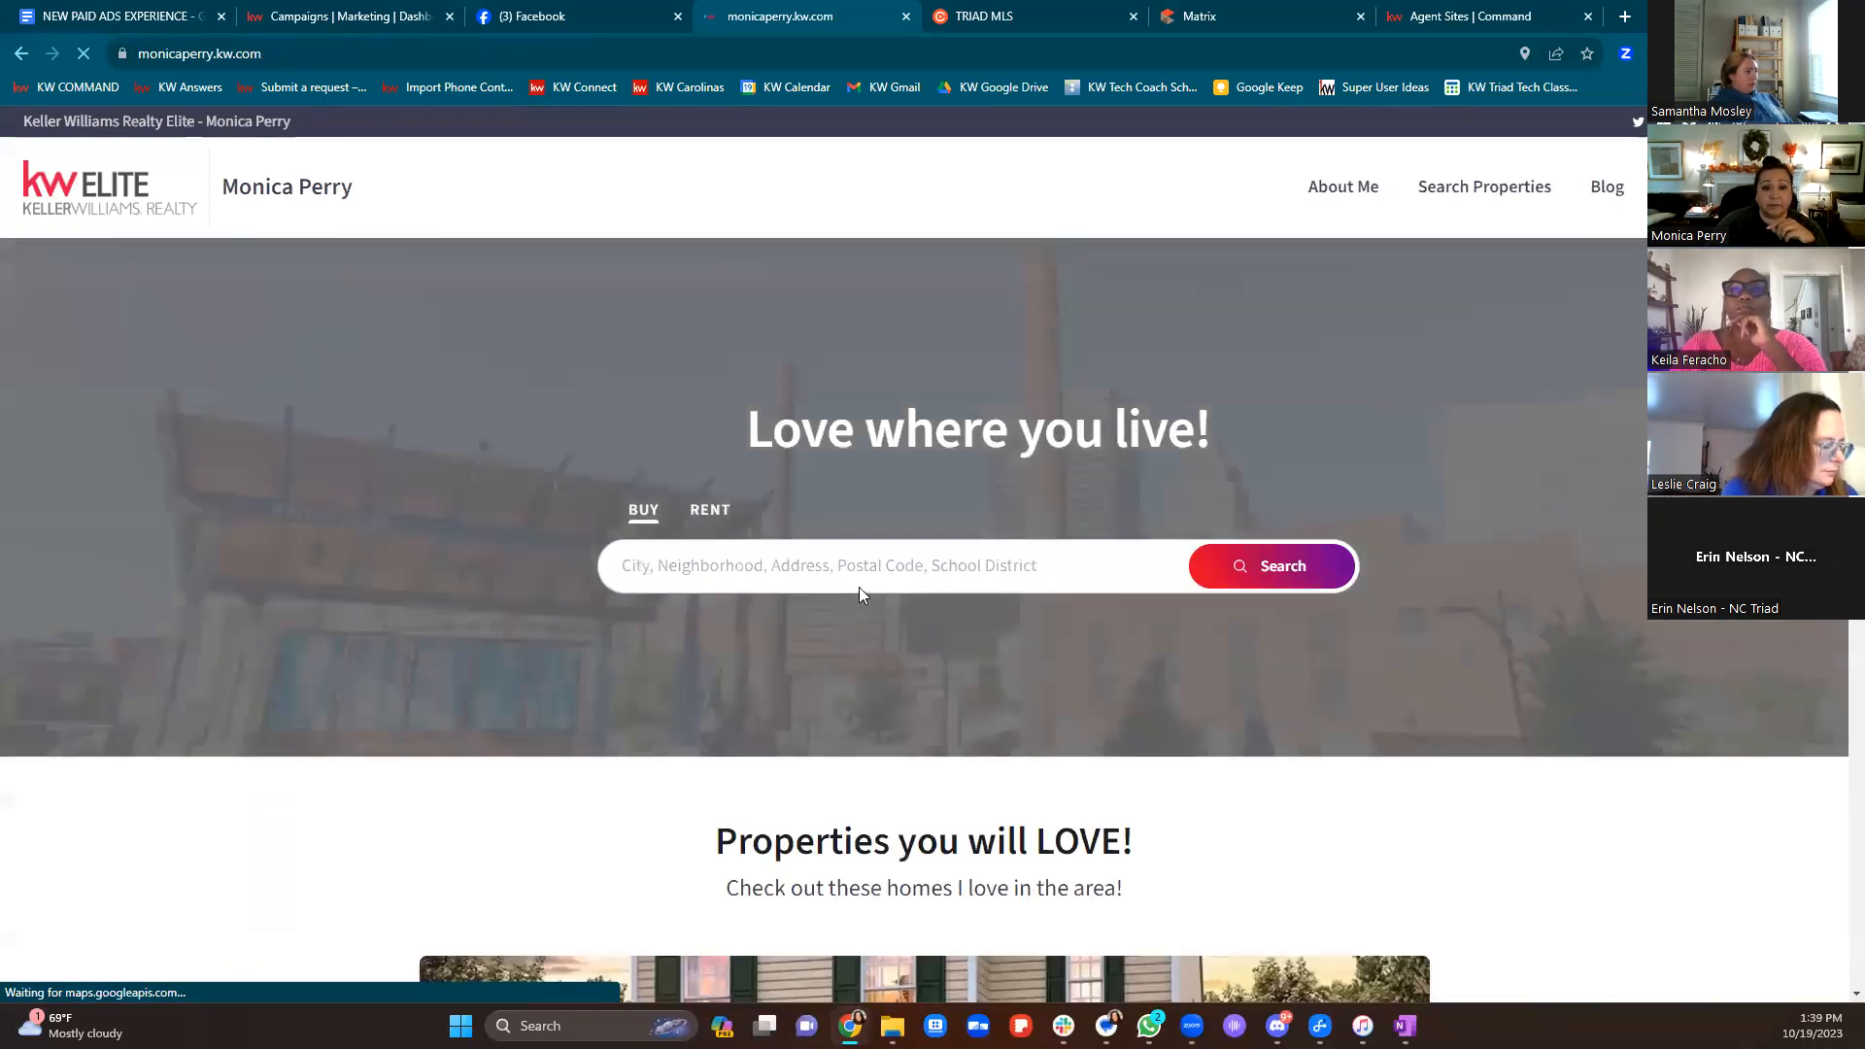
Search homepage properties for sale near winston-salem, nc, returning 721 results
{"action": "left_click", "coordinate": [859, 583]}
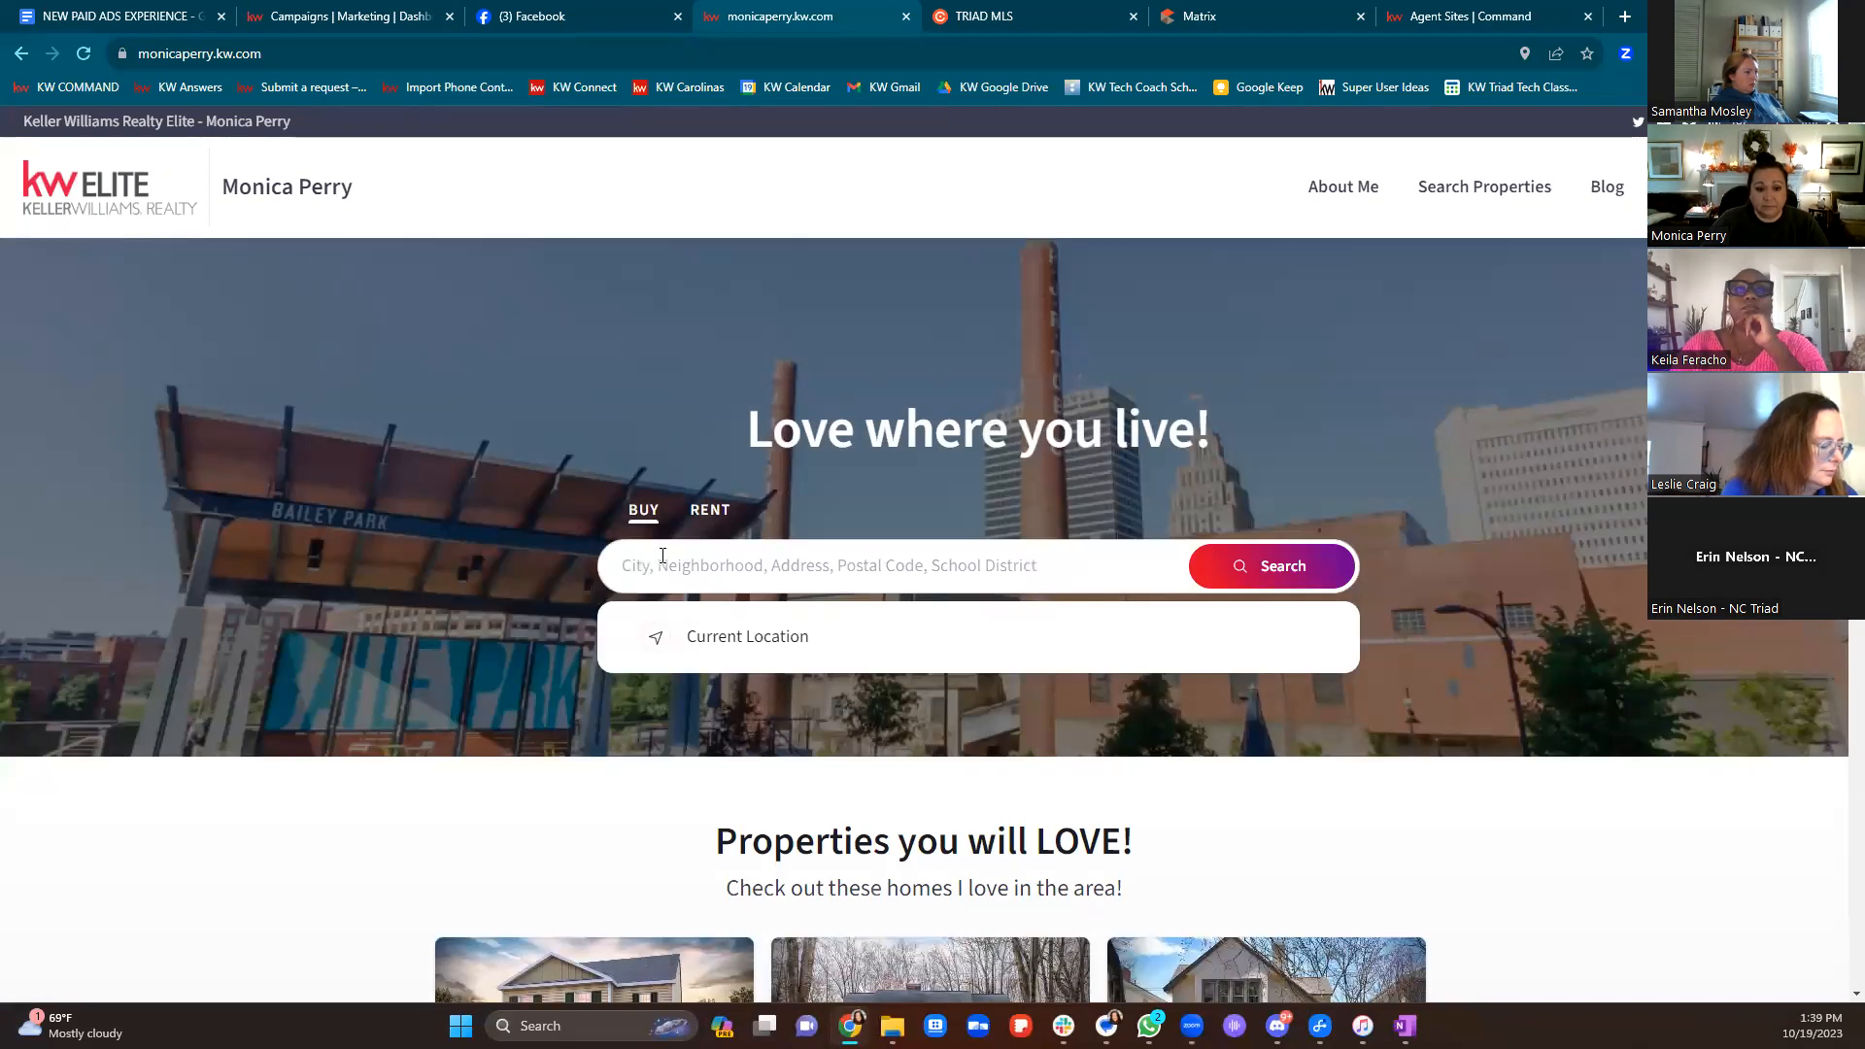
{"action": "type", "text": "winston-salerm"}
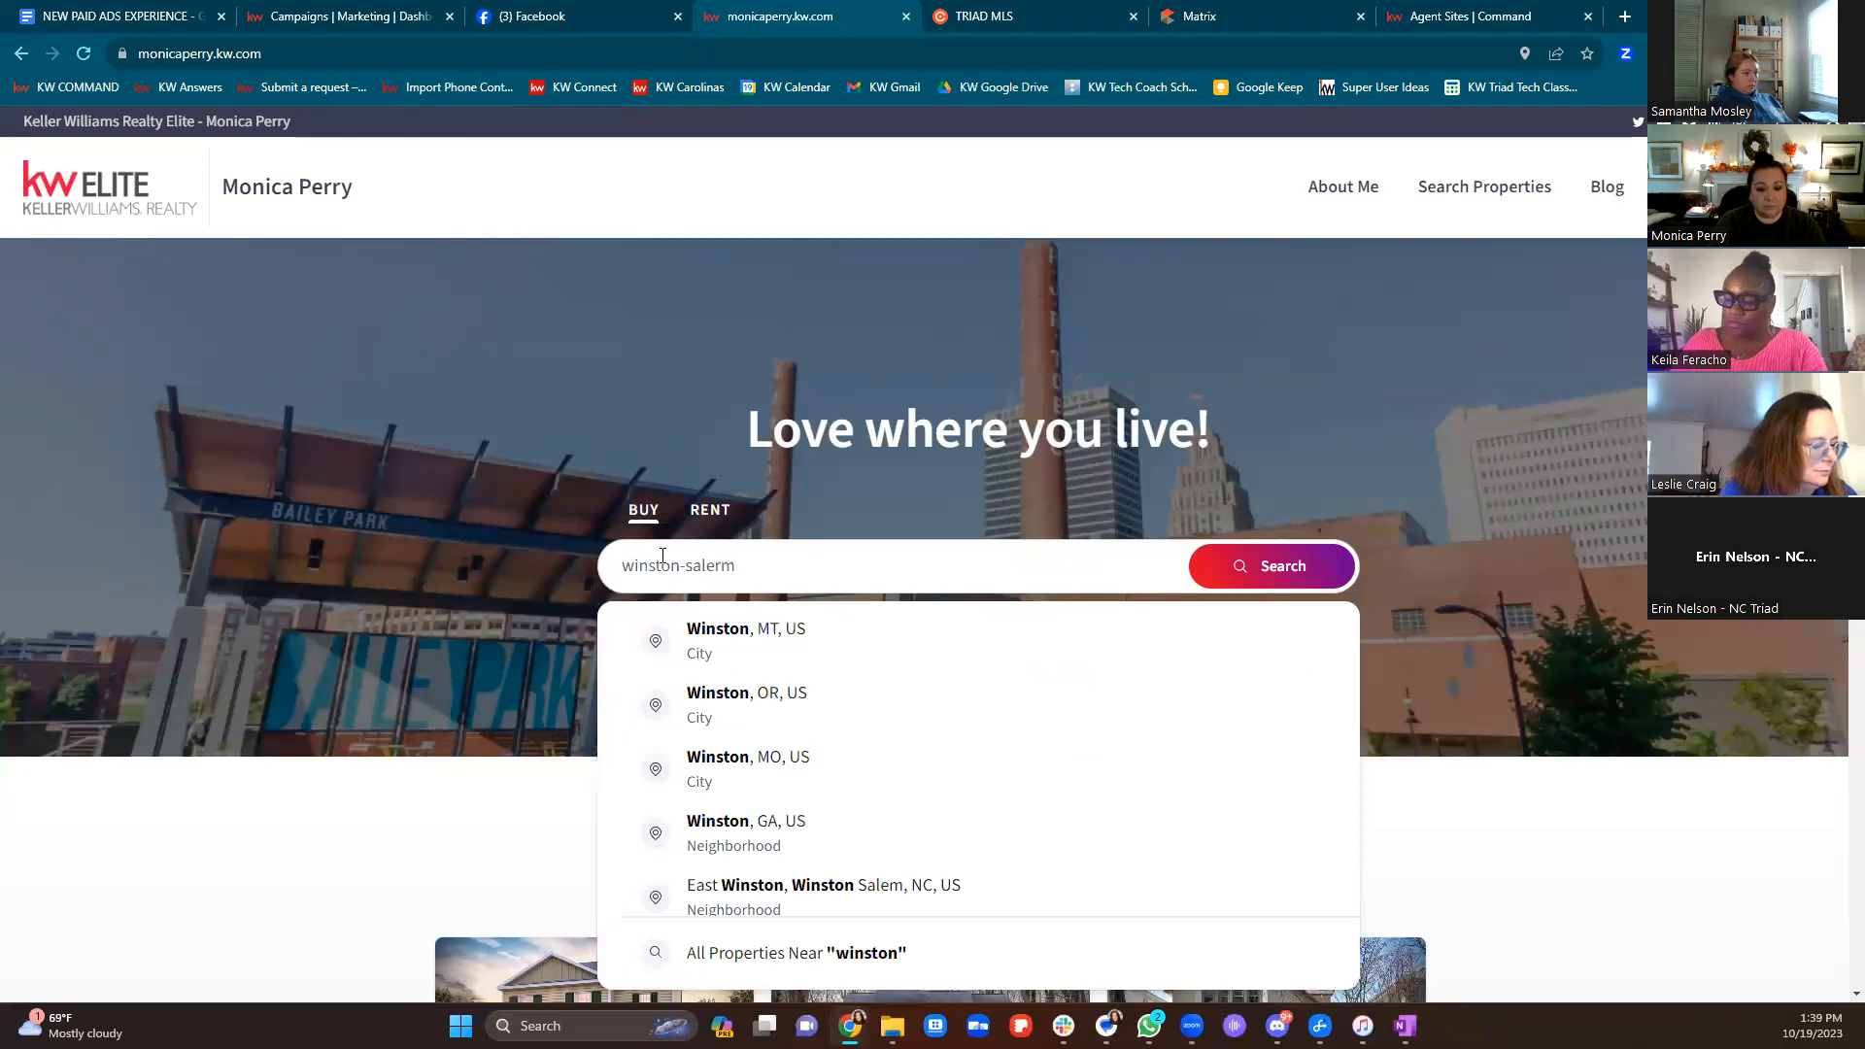
{"action": "key", "text": "BackSpace"}
{"action": "key", "text": "BackSpace"}
{"action": "type", "text": "m"}
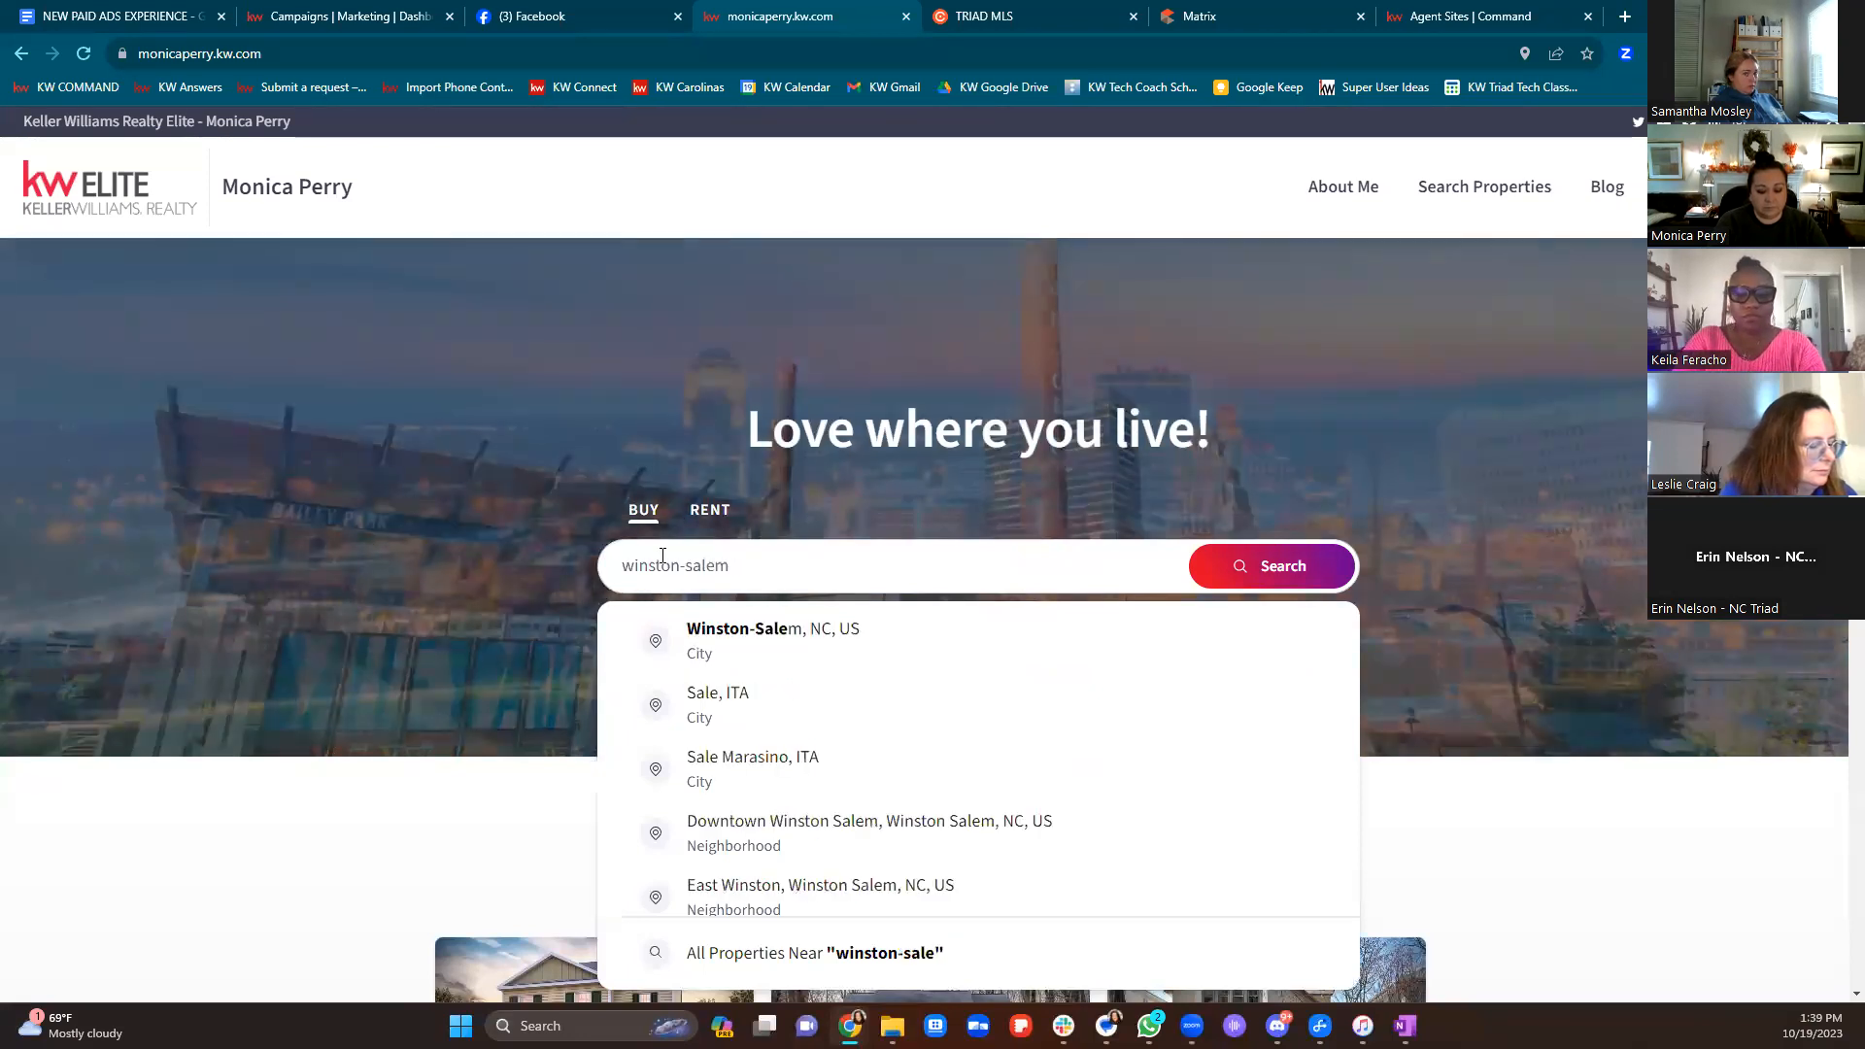
{"action": "type", "text": ", nc"}
{"action": "key", "text": "Return"}
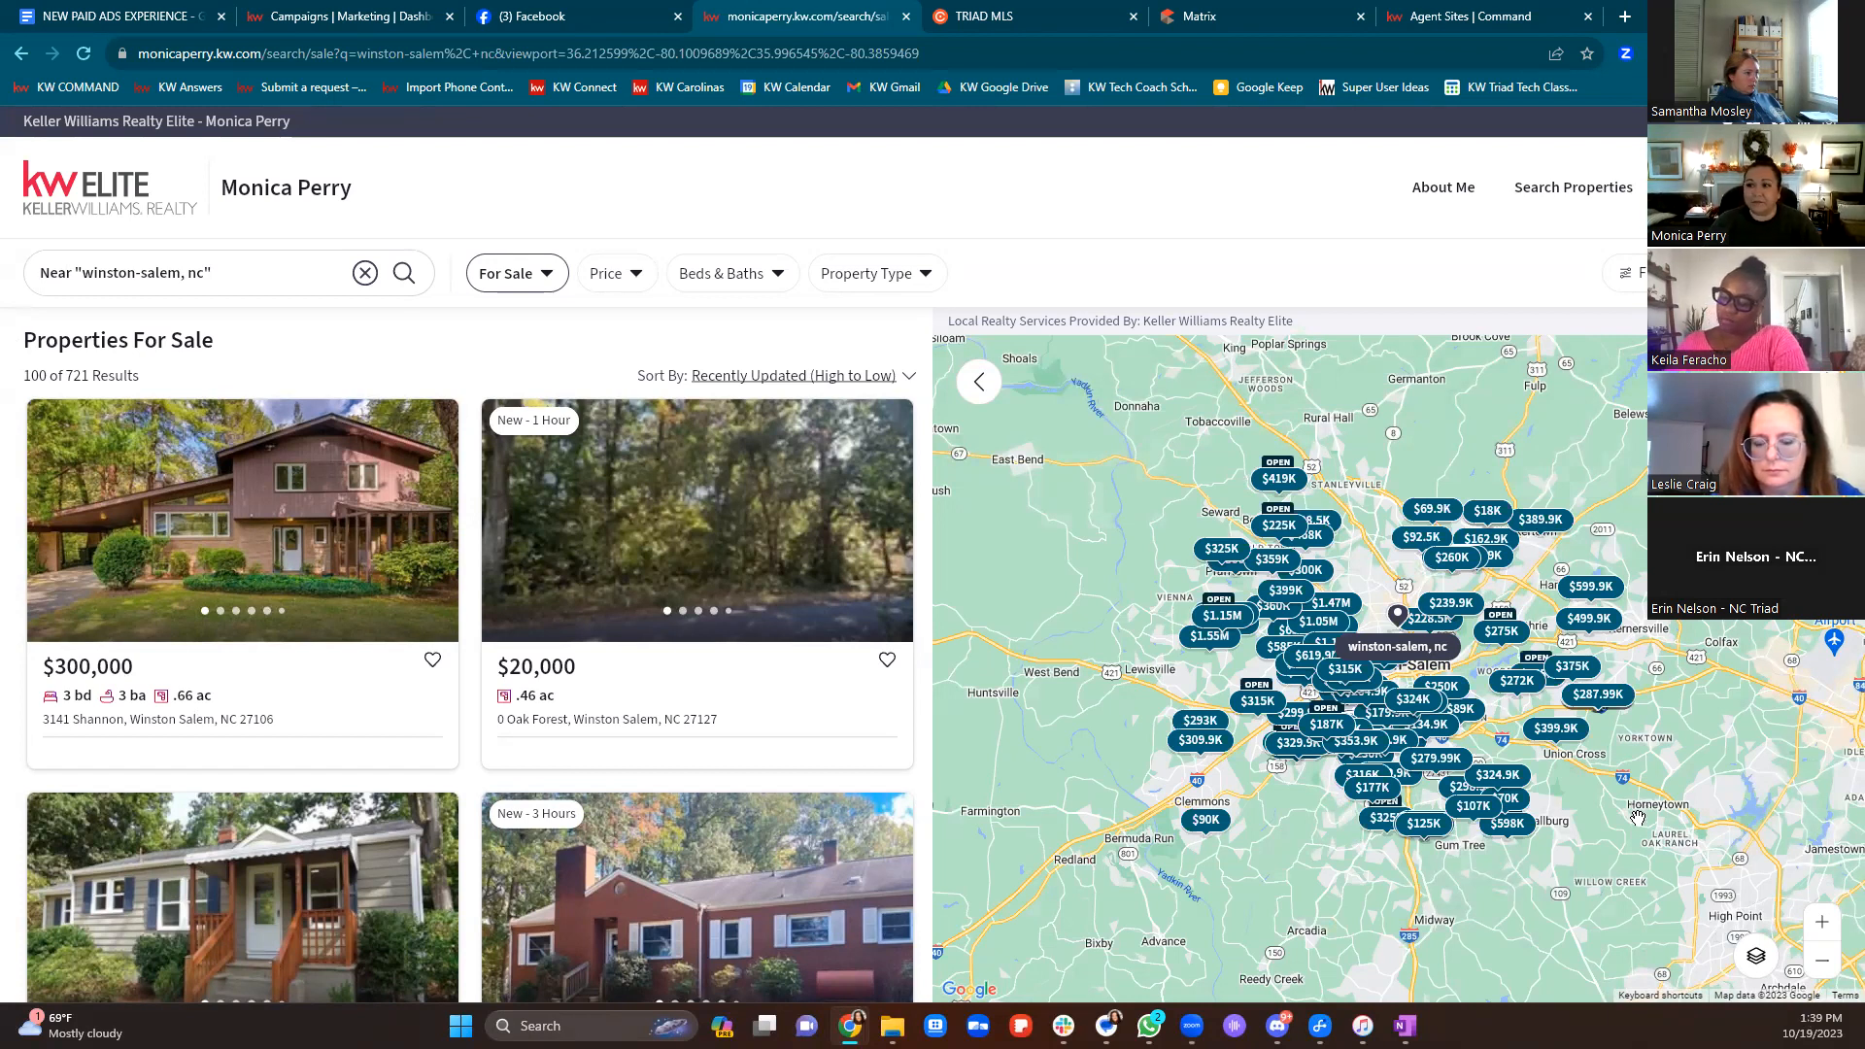
Filter the Winston-Salem results to Price Reduced listings, showing 227 results
{"action": "left_click", "coordinate": [1642, 270]}
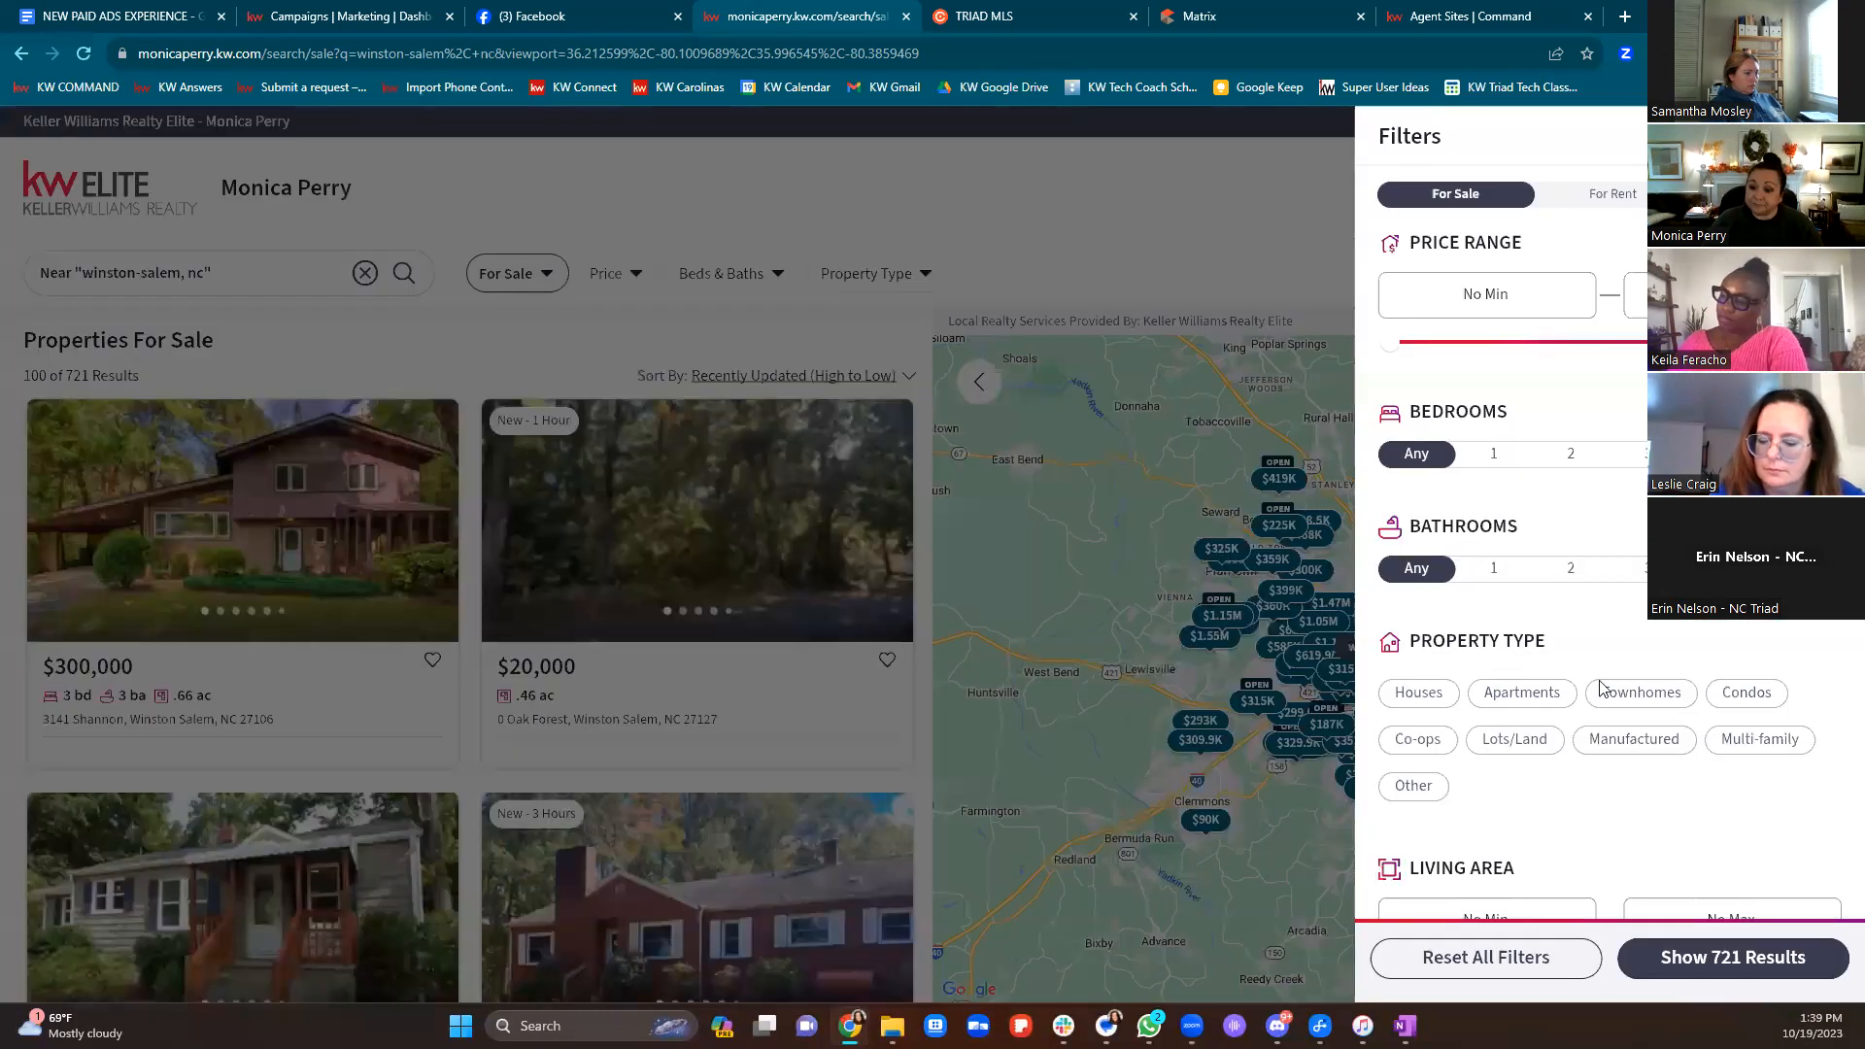
{"action": "scroll", "coordinate": [1651, 668], "scroll_direction": "down", "scroll_amount": 5}
{"action": "scroll", "coordinate": [1658, 670], "scroll_direction": "down", "scroll_amount": 5}
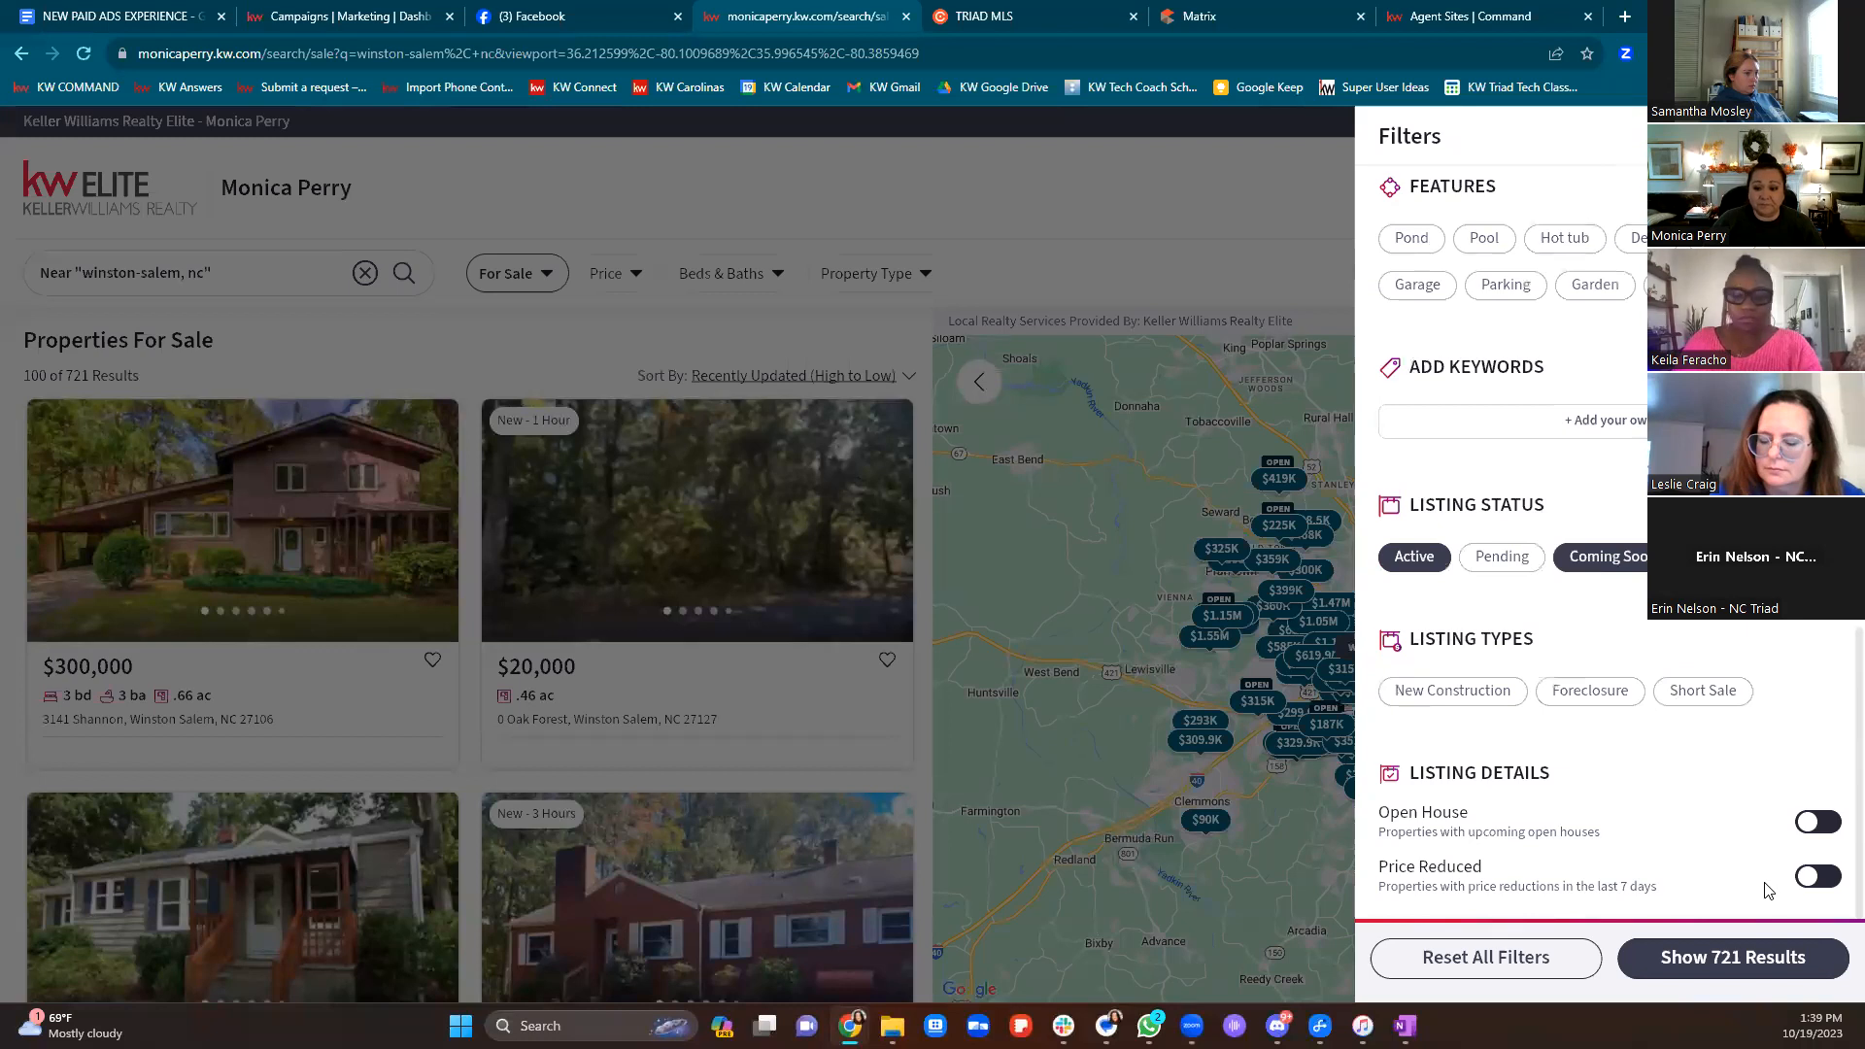
{"action": "left_click", "coordinate": [1819, 878]}
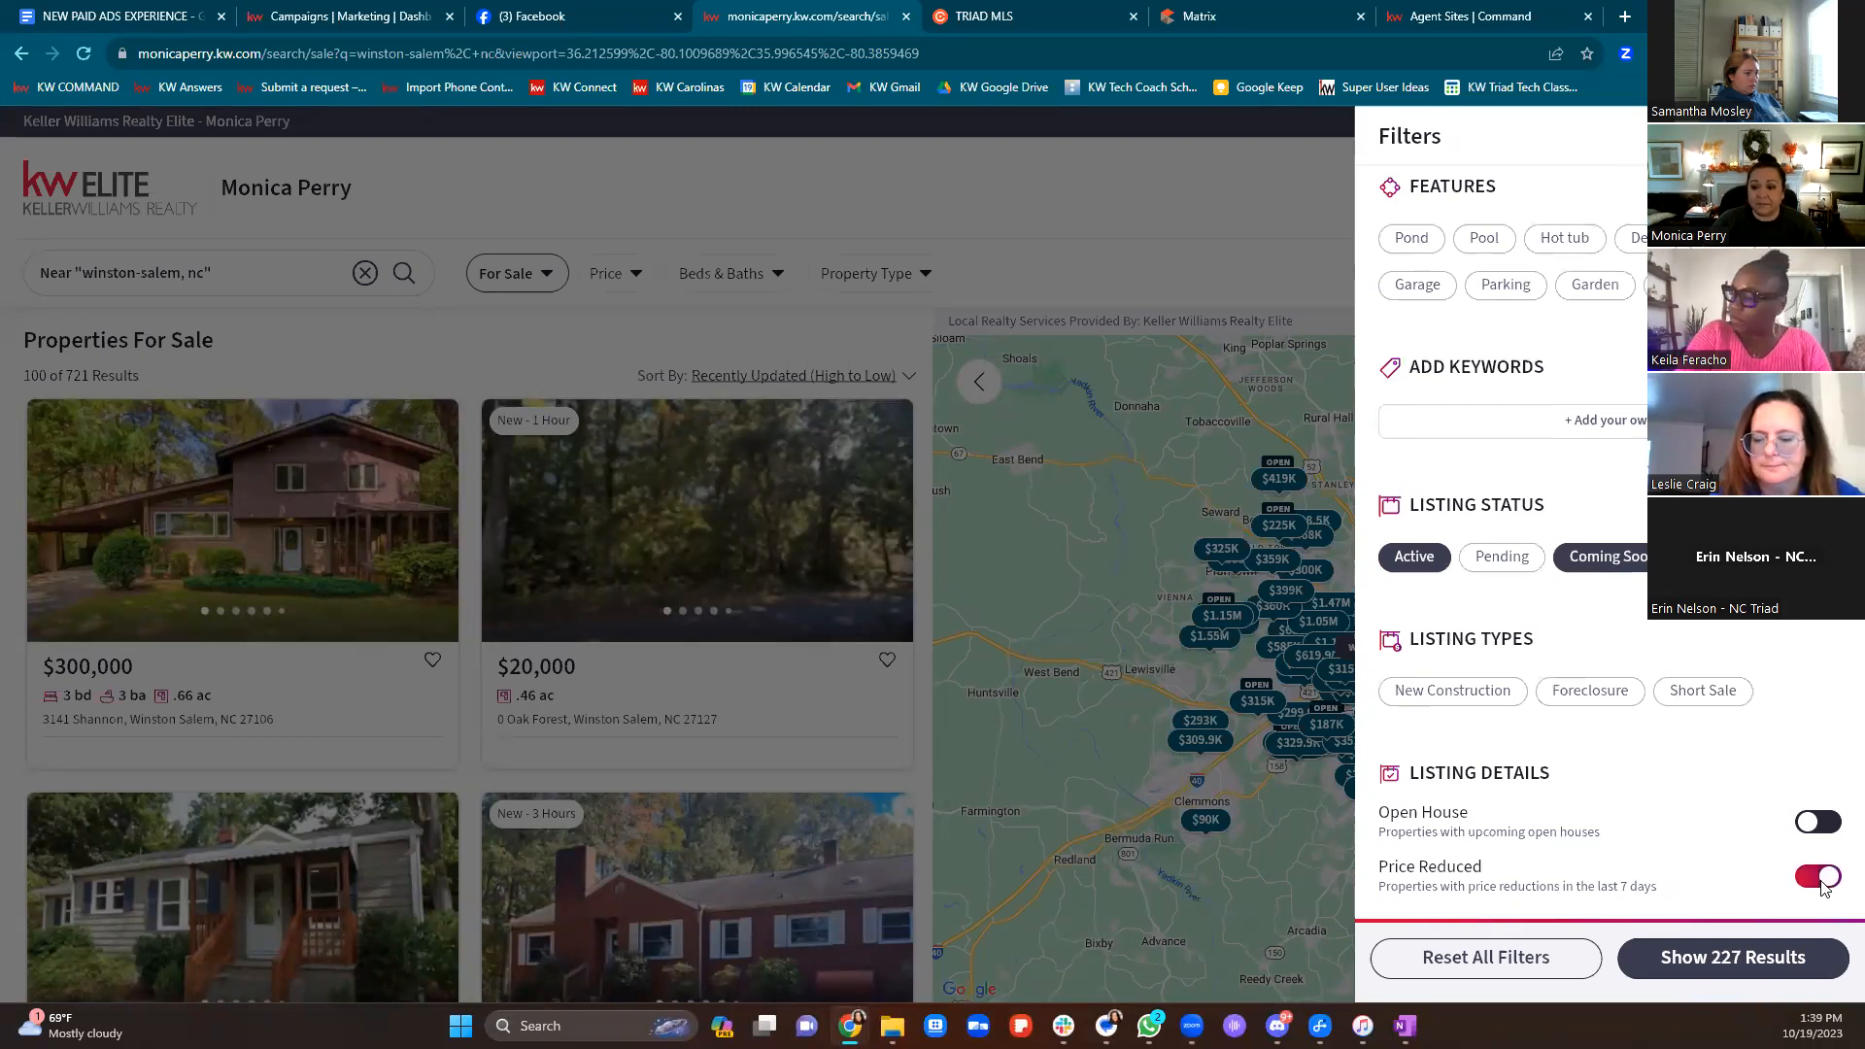
{"action": "left_click", "coordinate": [1717, 974]}
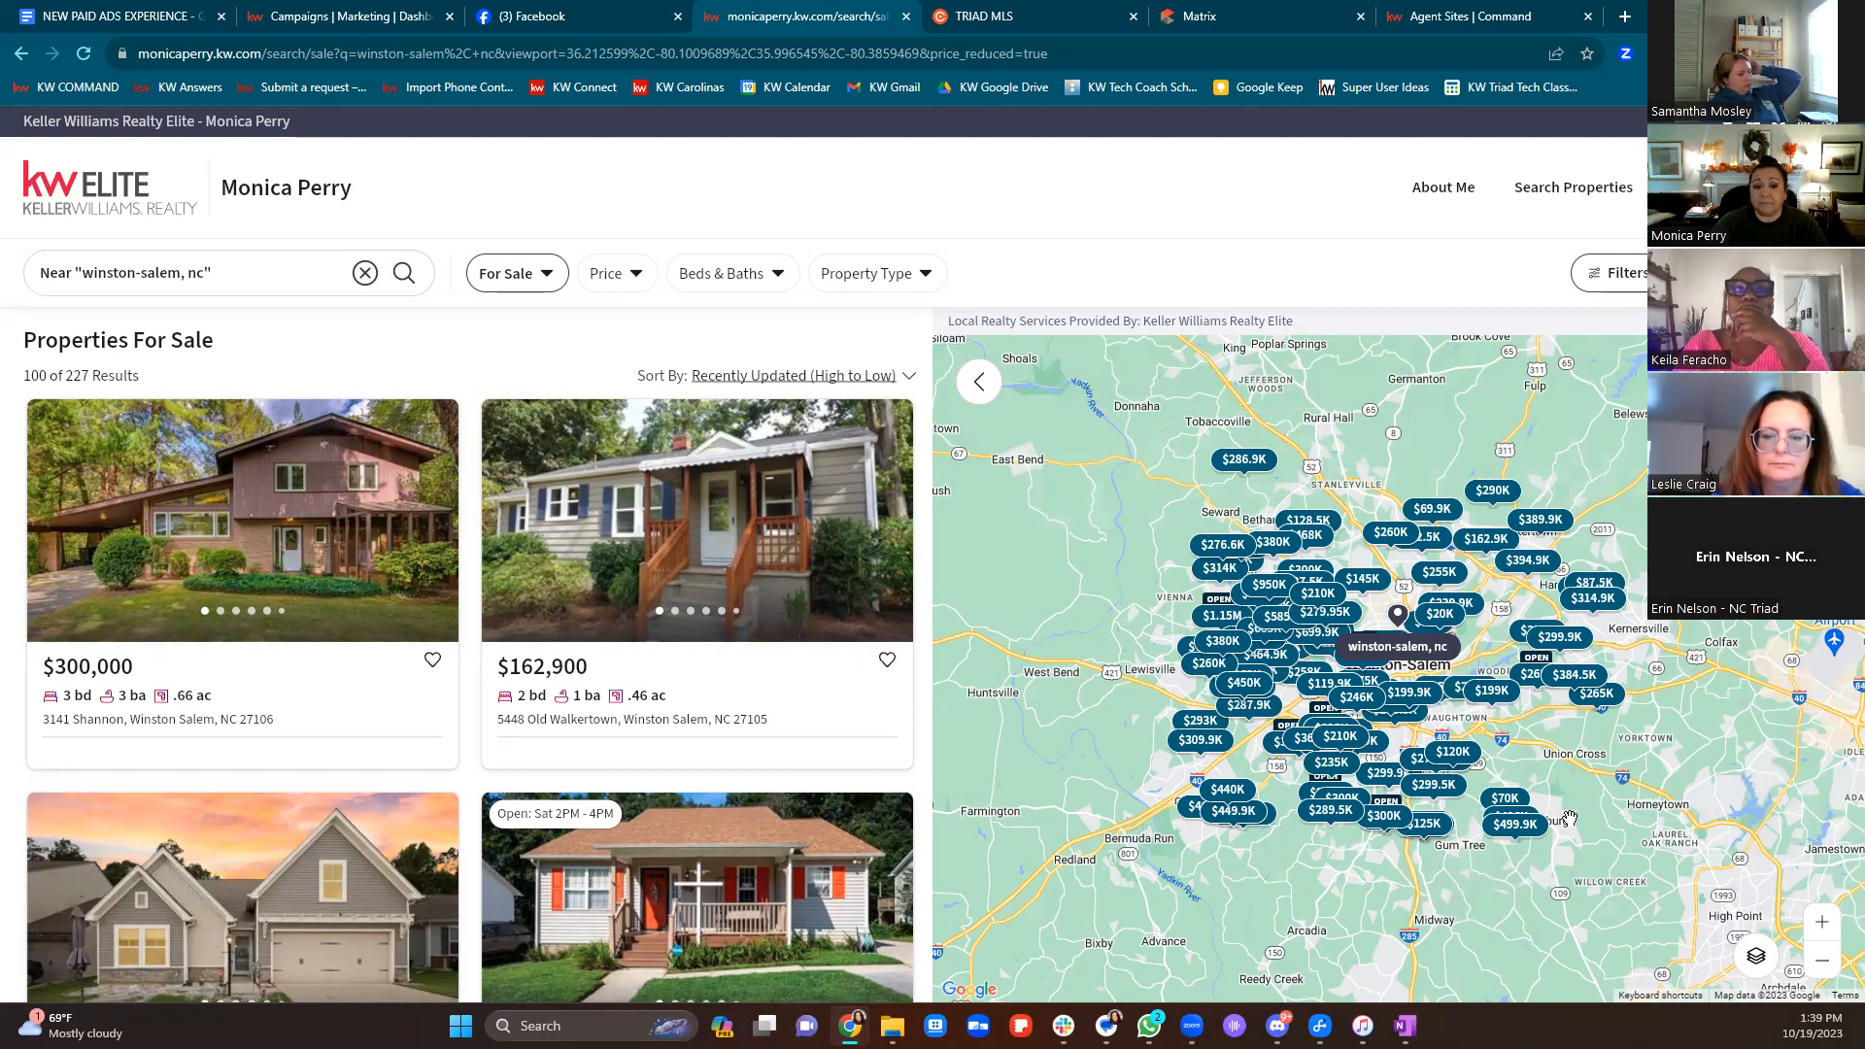
{"action": "left_click_drag", "start_coordinate": [1049, 53], "coordinate": [117, 55]}
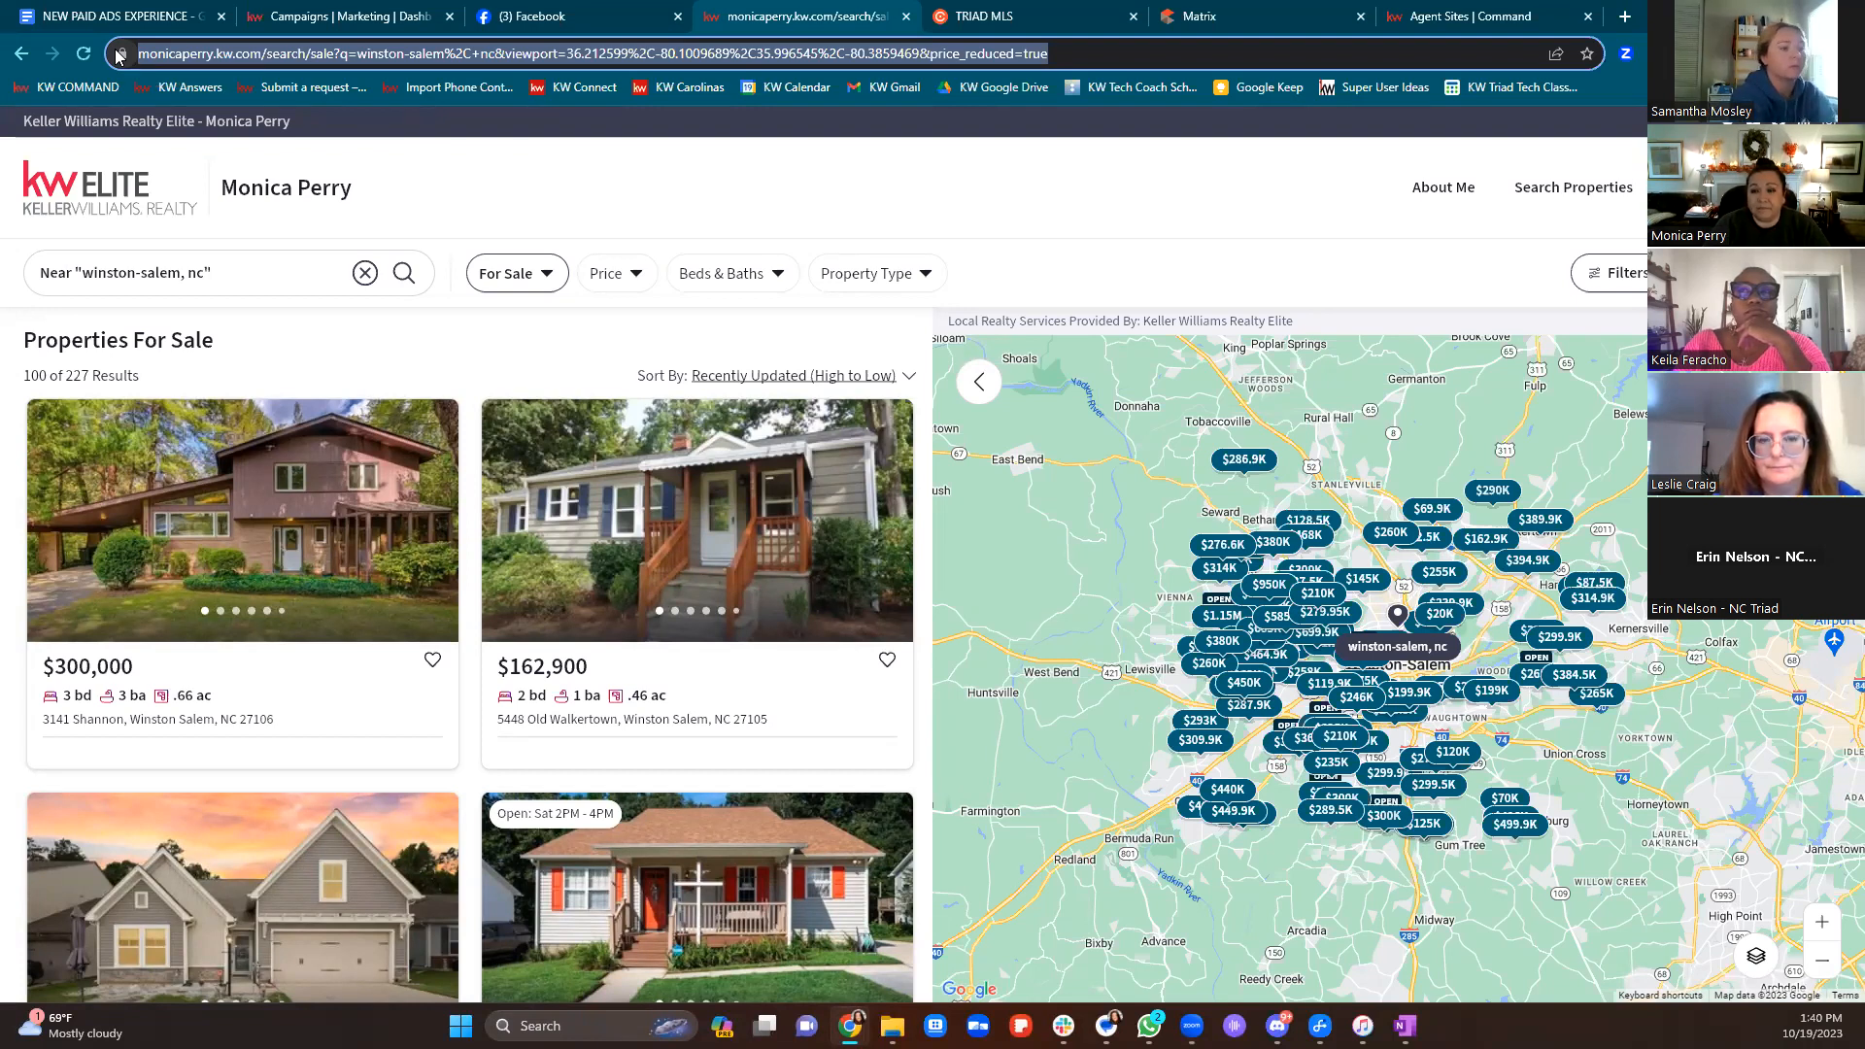
Go back to the Campaigns dashboard, then bring up the TRIAD MLS apps page
{"action": "left_click", "coordinate": [330, 17]}
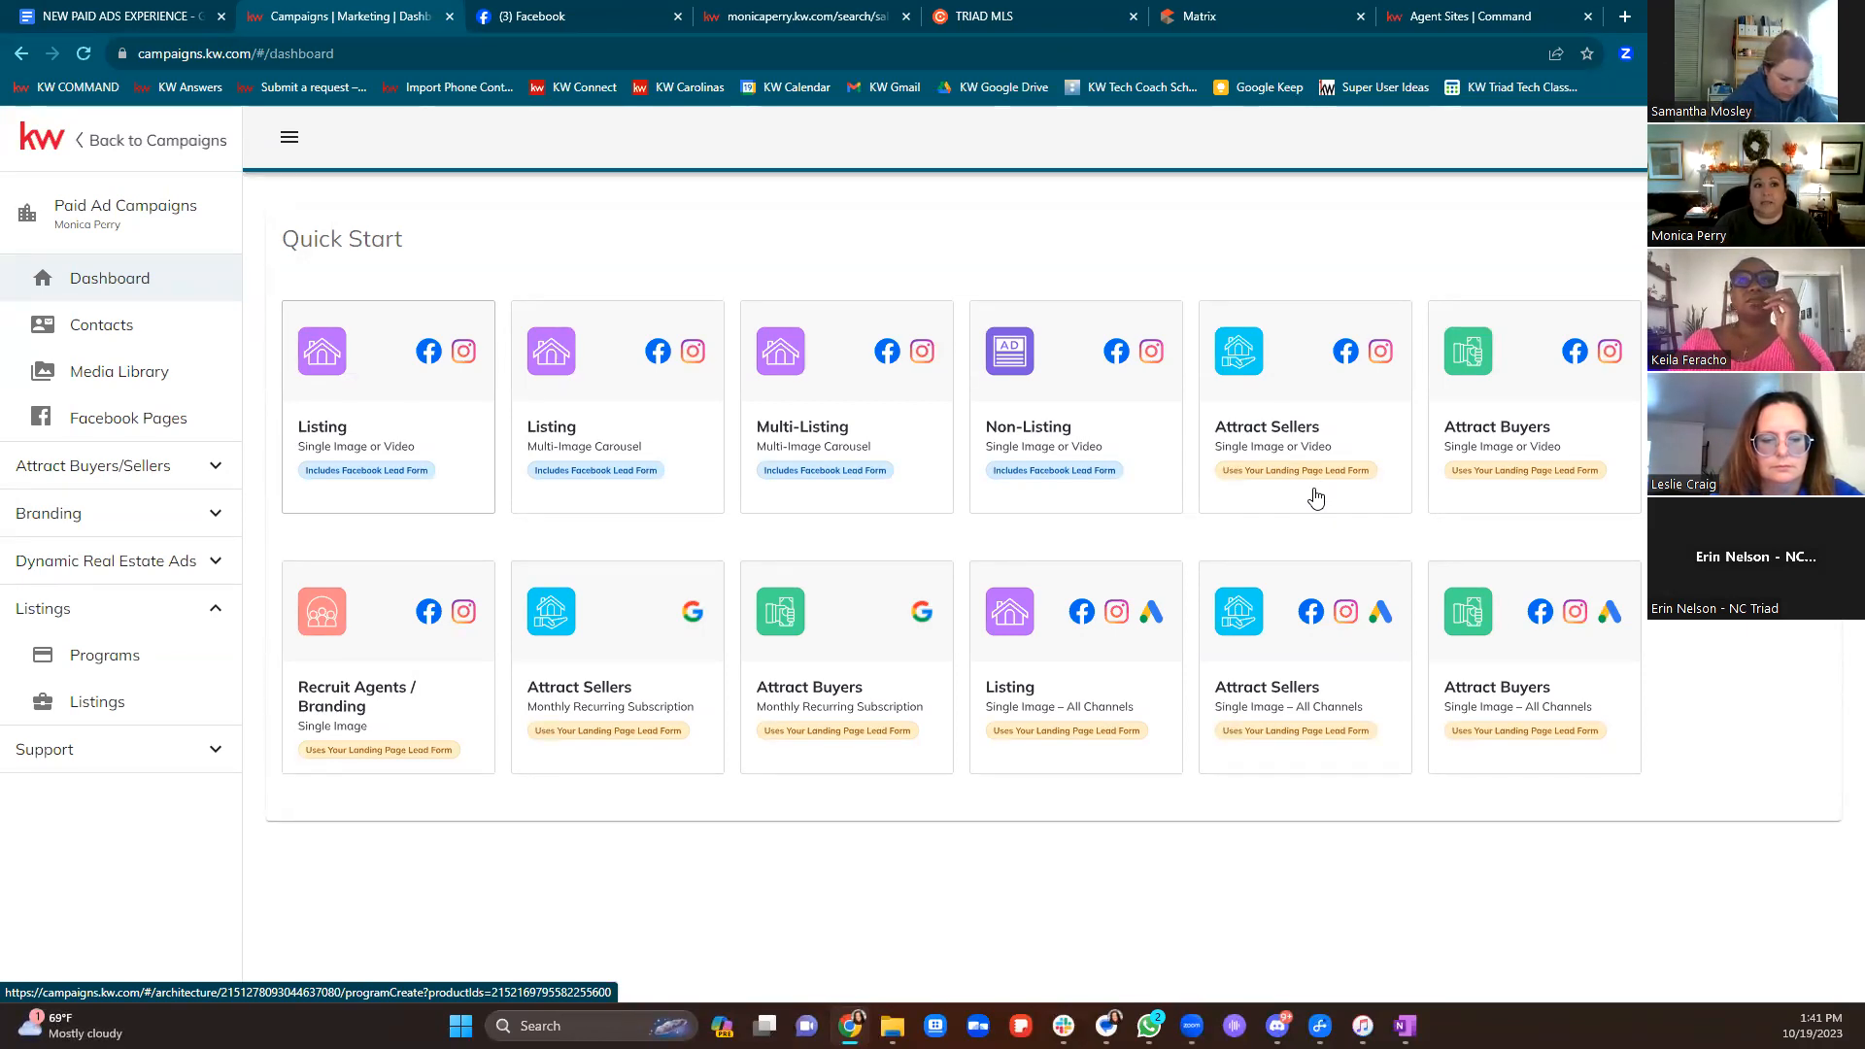
{"action": "left_click", "coordinate": [1051, 23]}
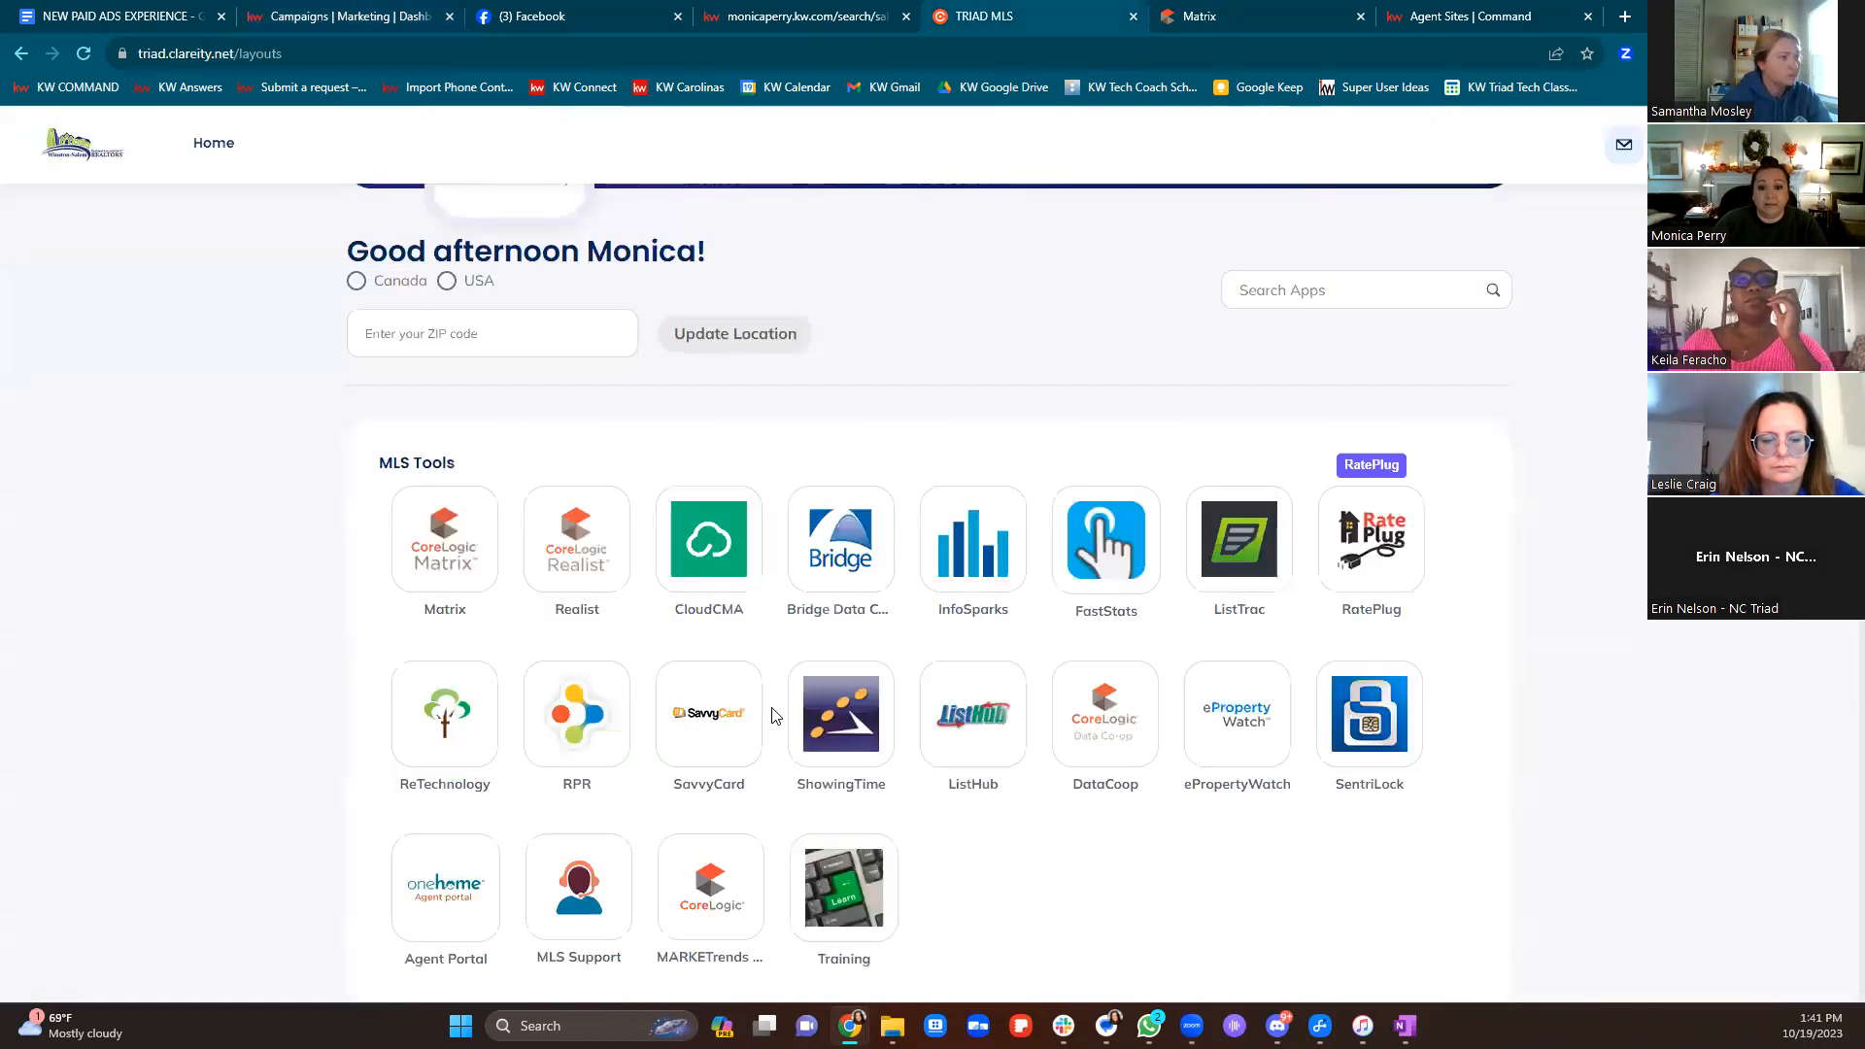
Launch CloudCMA from the MLS Tools tiles to view its six recent CMA reports
{"action": "left_click", "coordinate": [674, 561]}
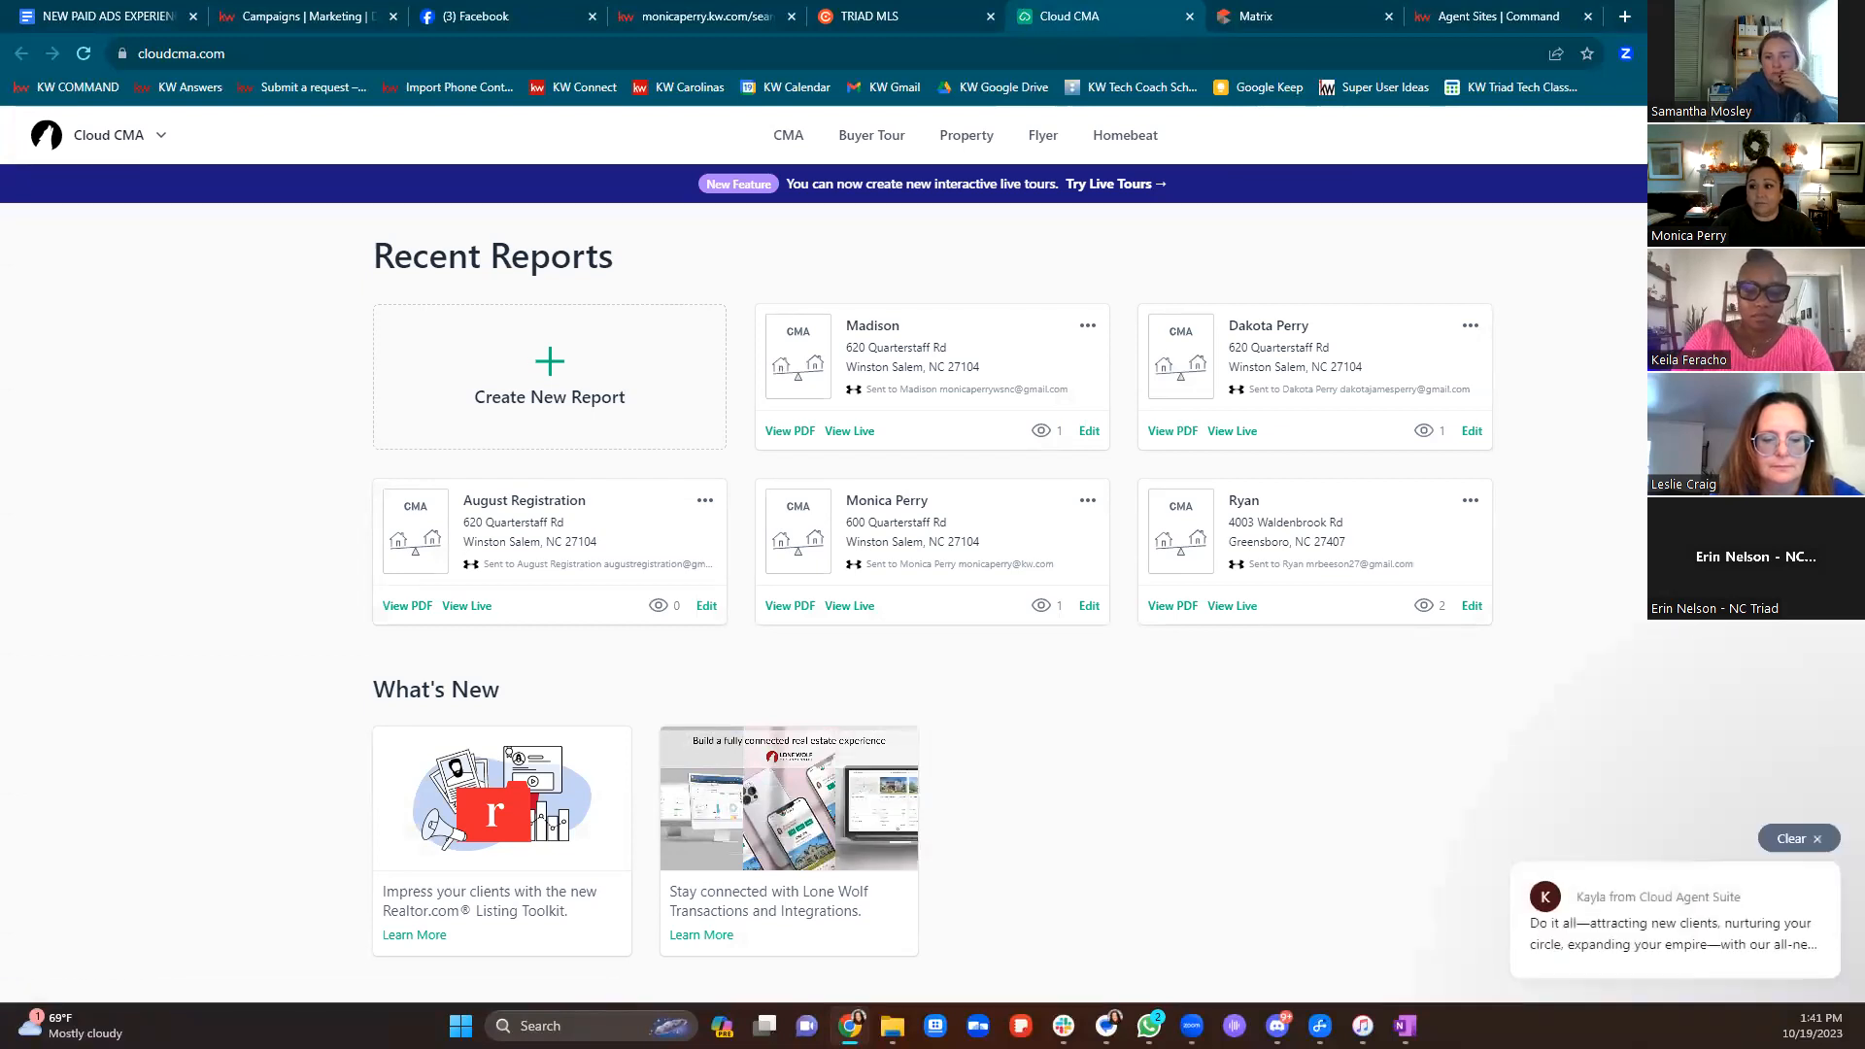
Preview the What's My Home Worth landing page and its property address field, then return to Paid Ad Campaigns
{"action": "left_click", "coordinate": [1738, 291]}
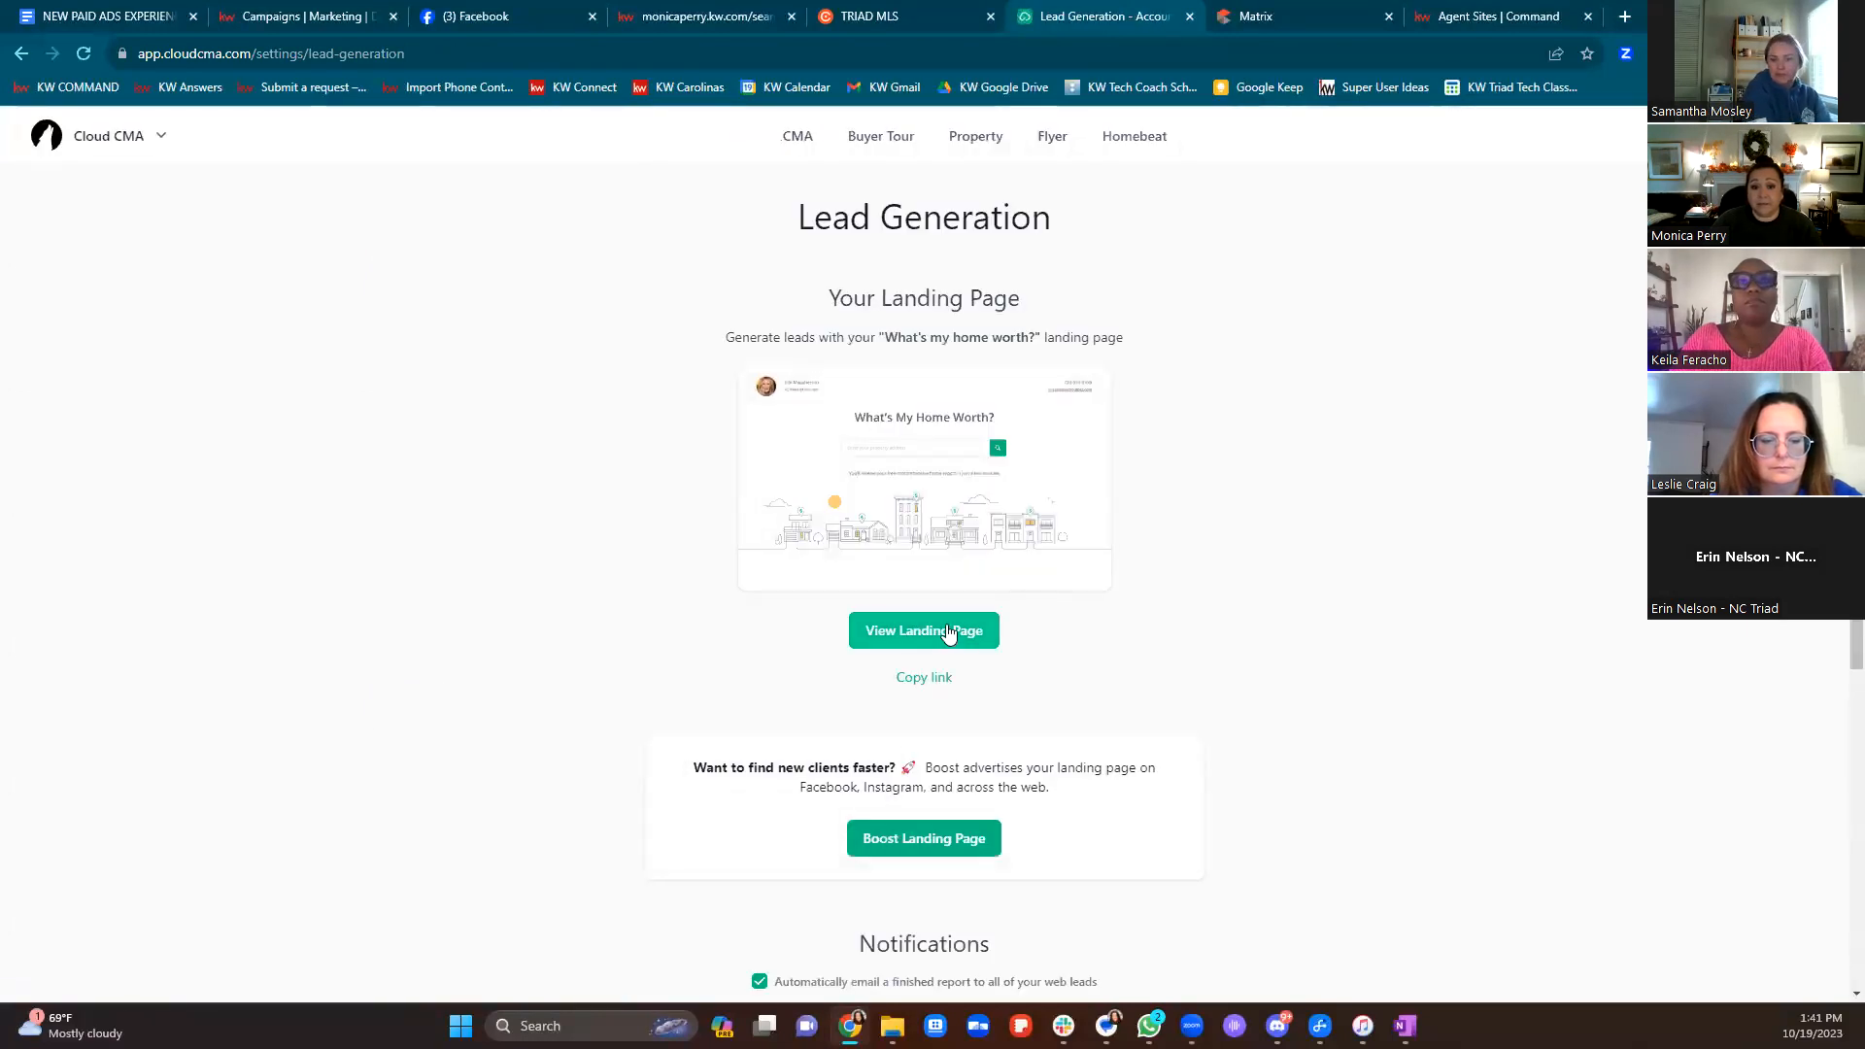
{"action": "left_click", "coordinate": [949, 634]}
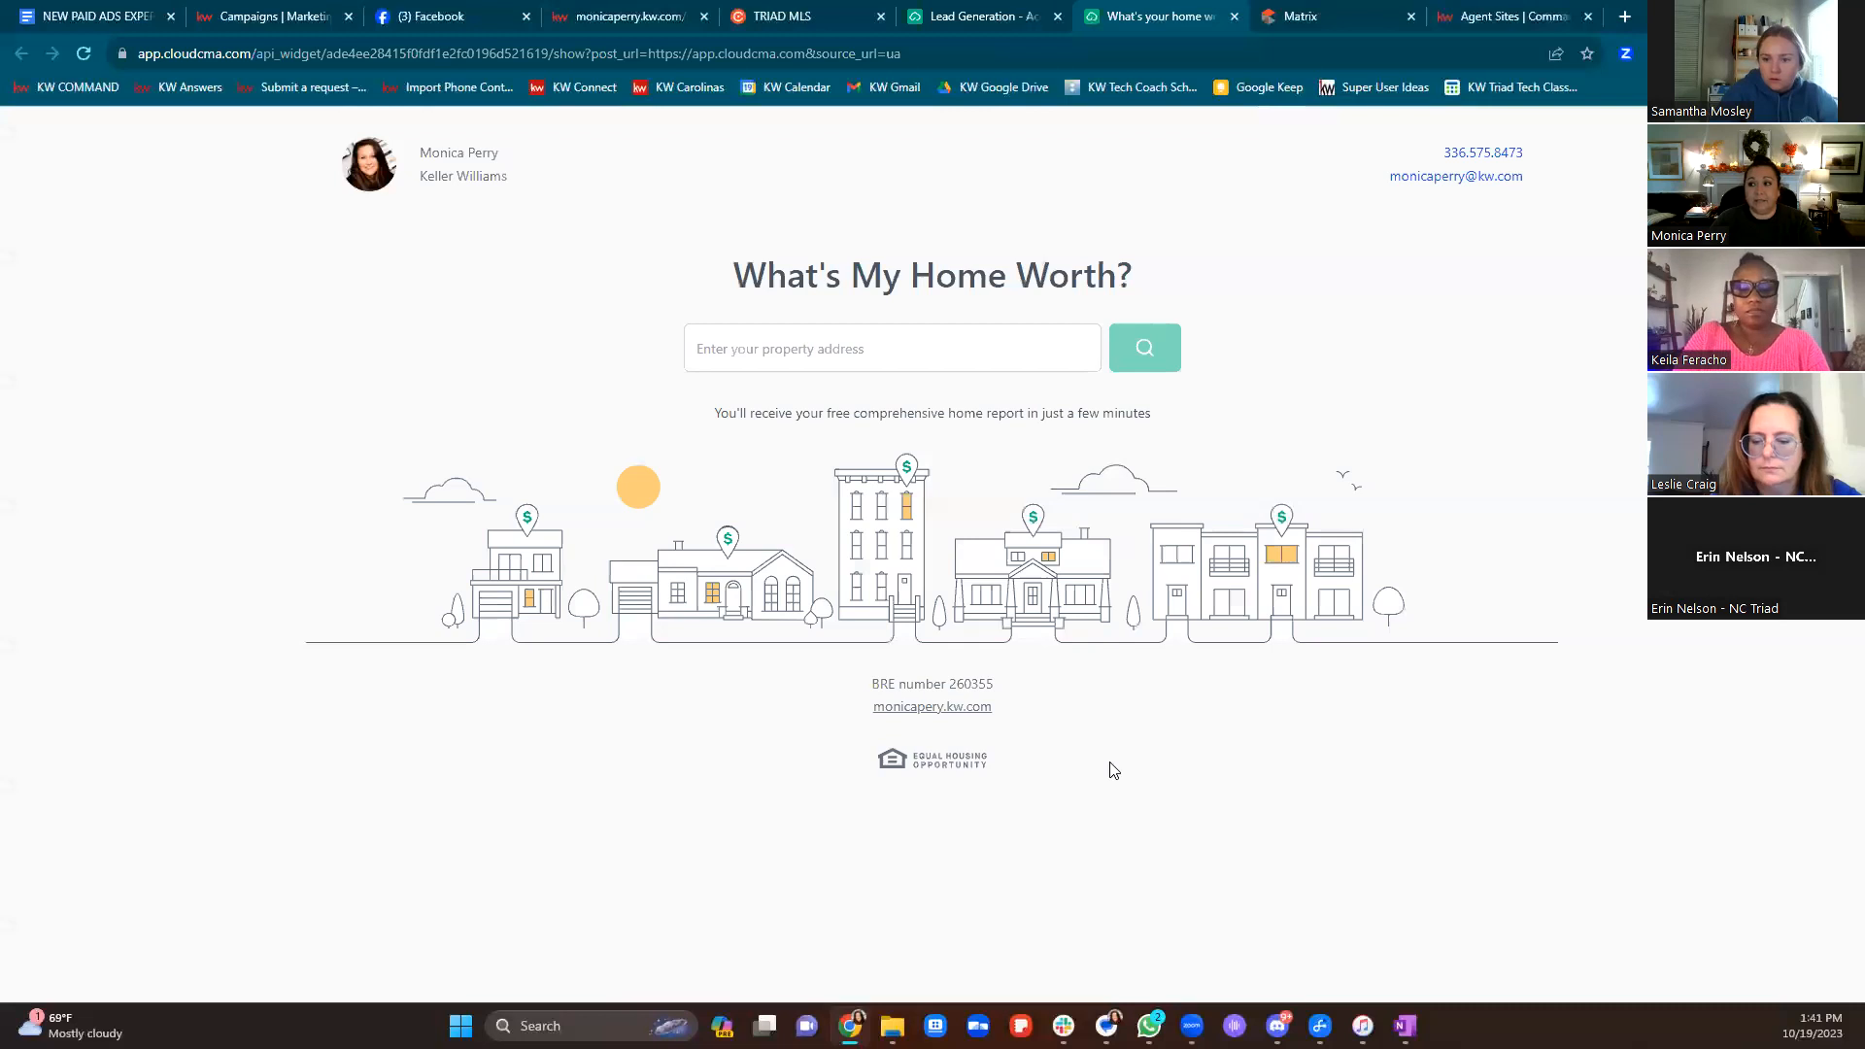
{"action": "left_click", "coordinate": [921, 353]}
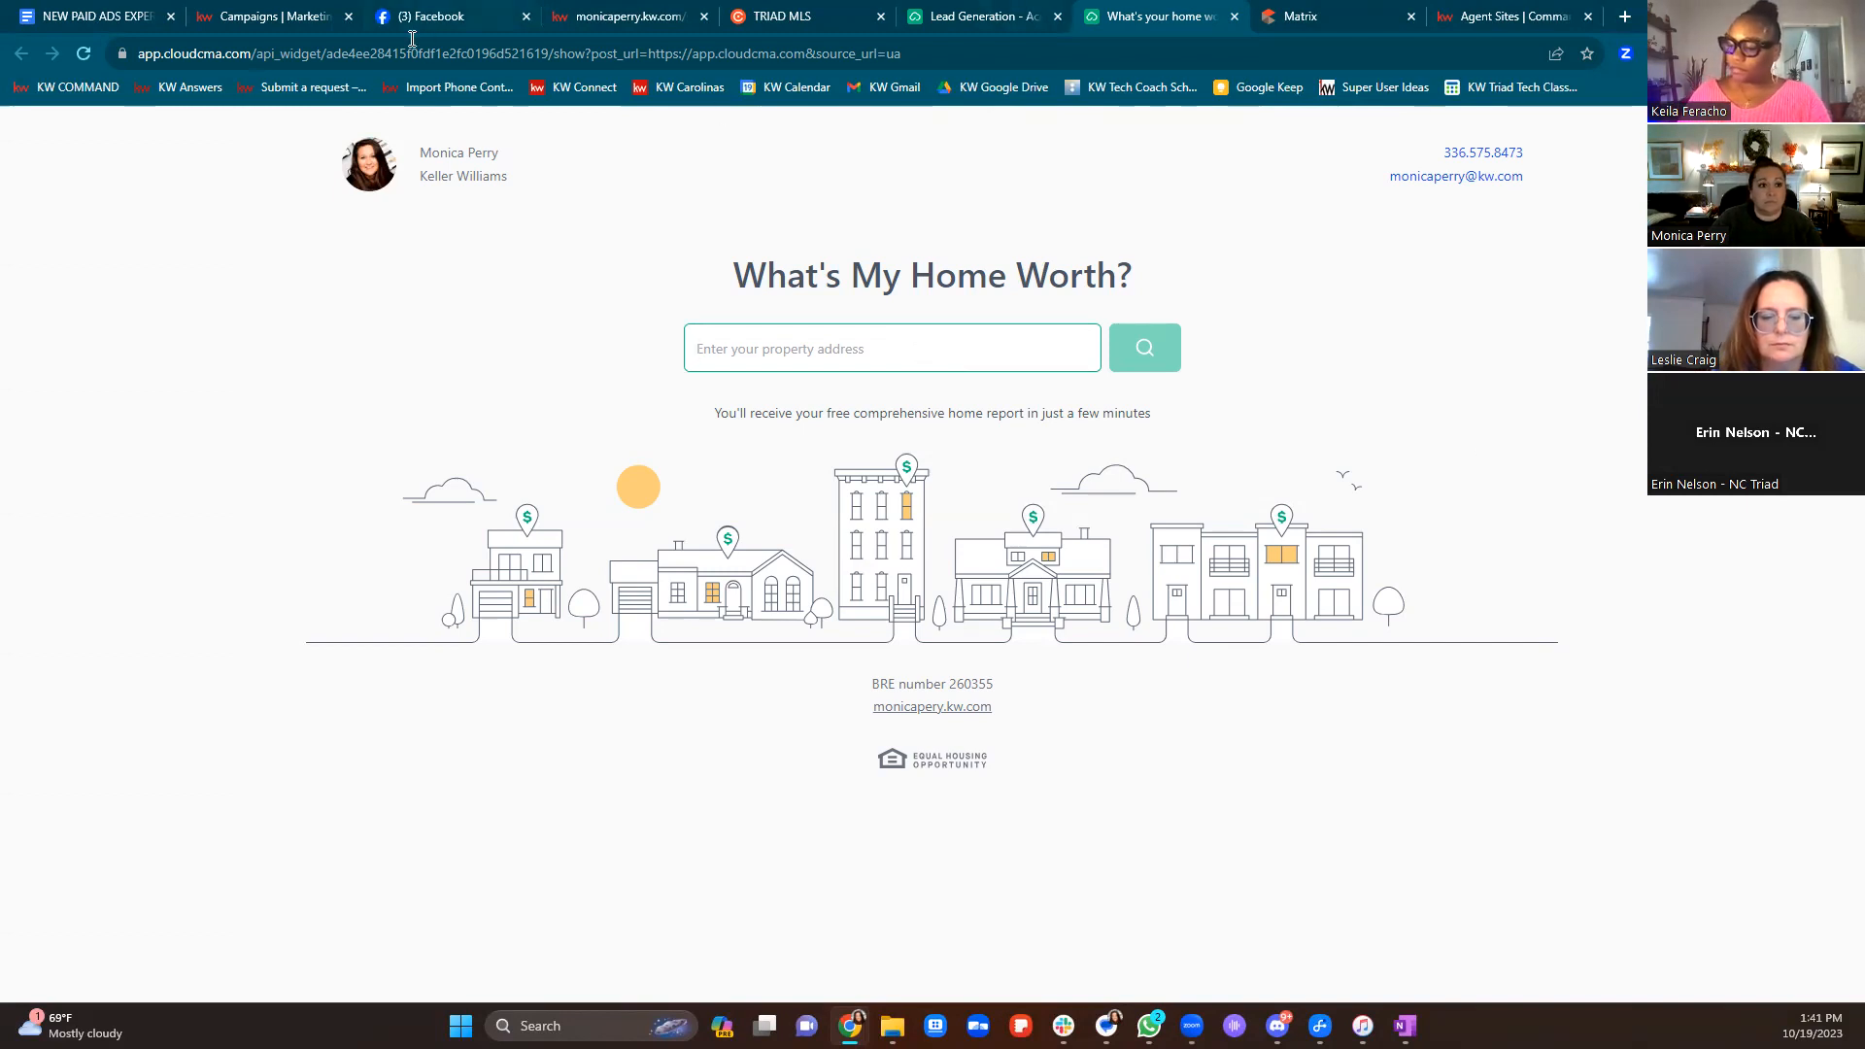
{"action": "left_click", "coordinate": [277, 16]}
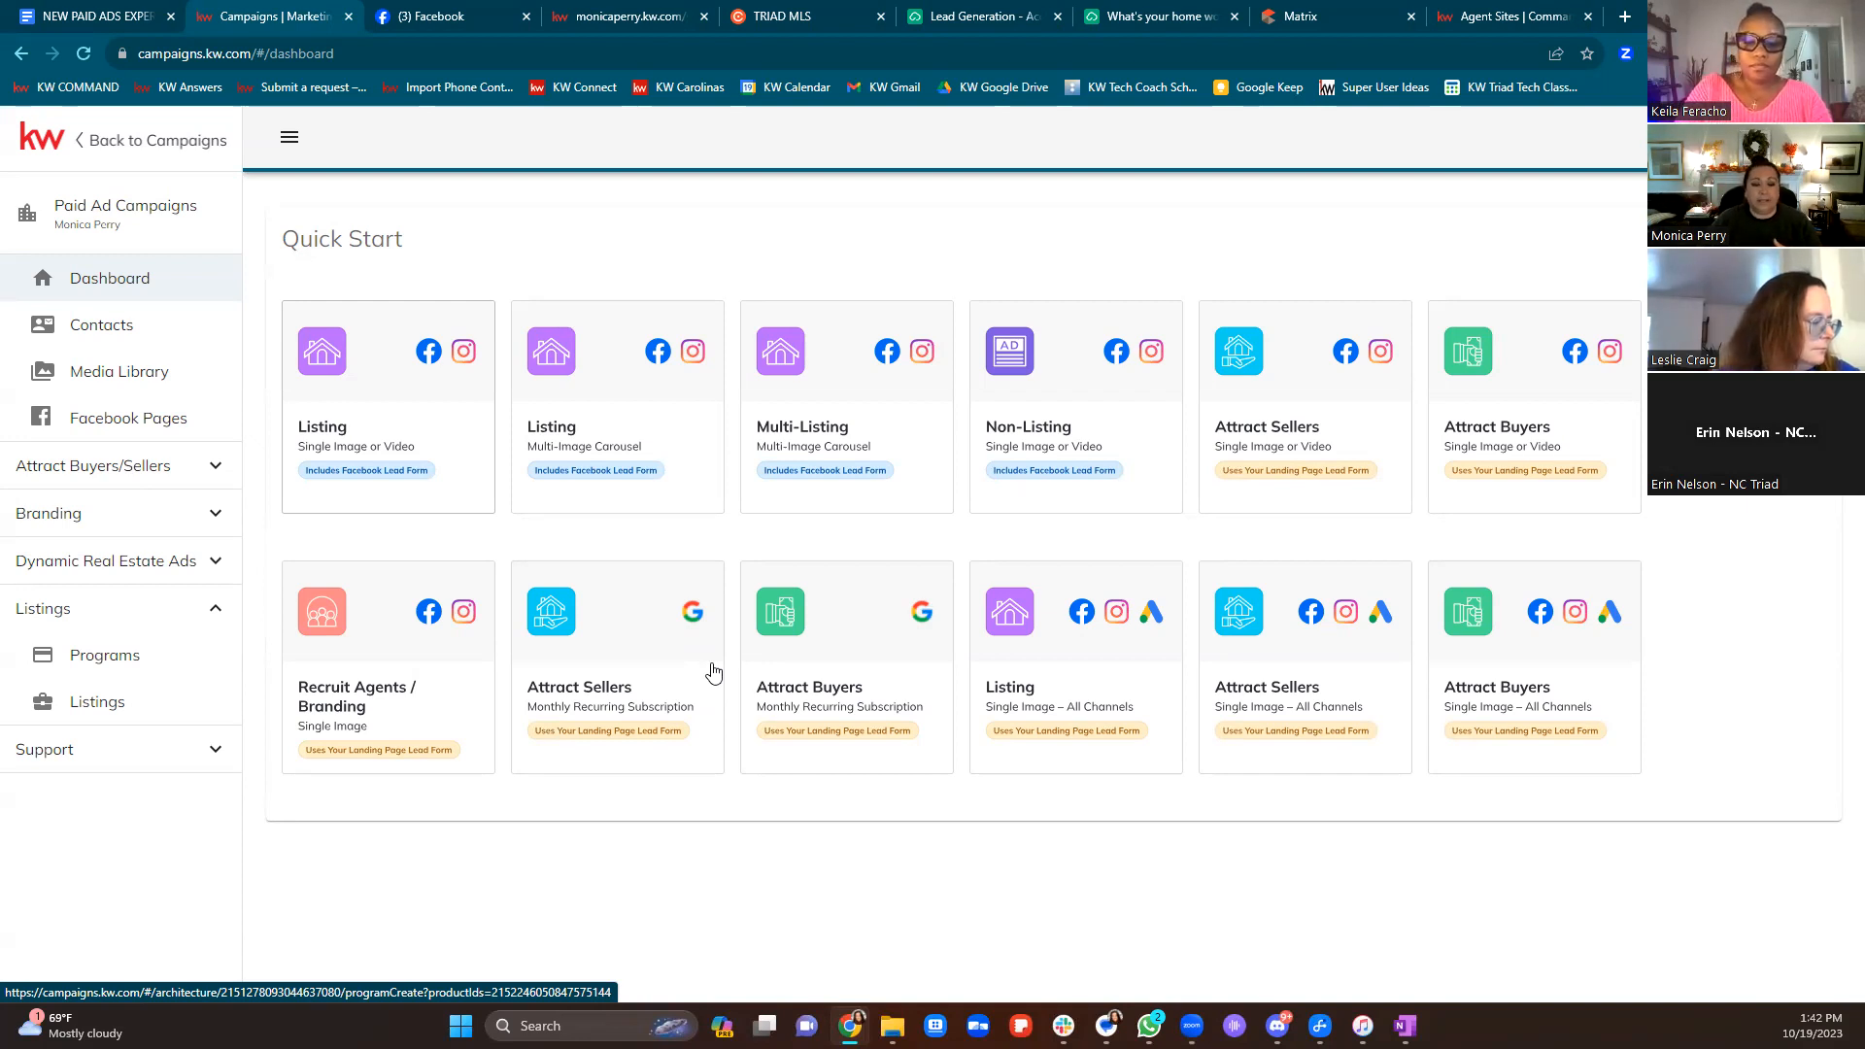
{"action": "left_click", "coordinate": [709, 672]}
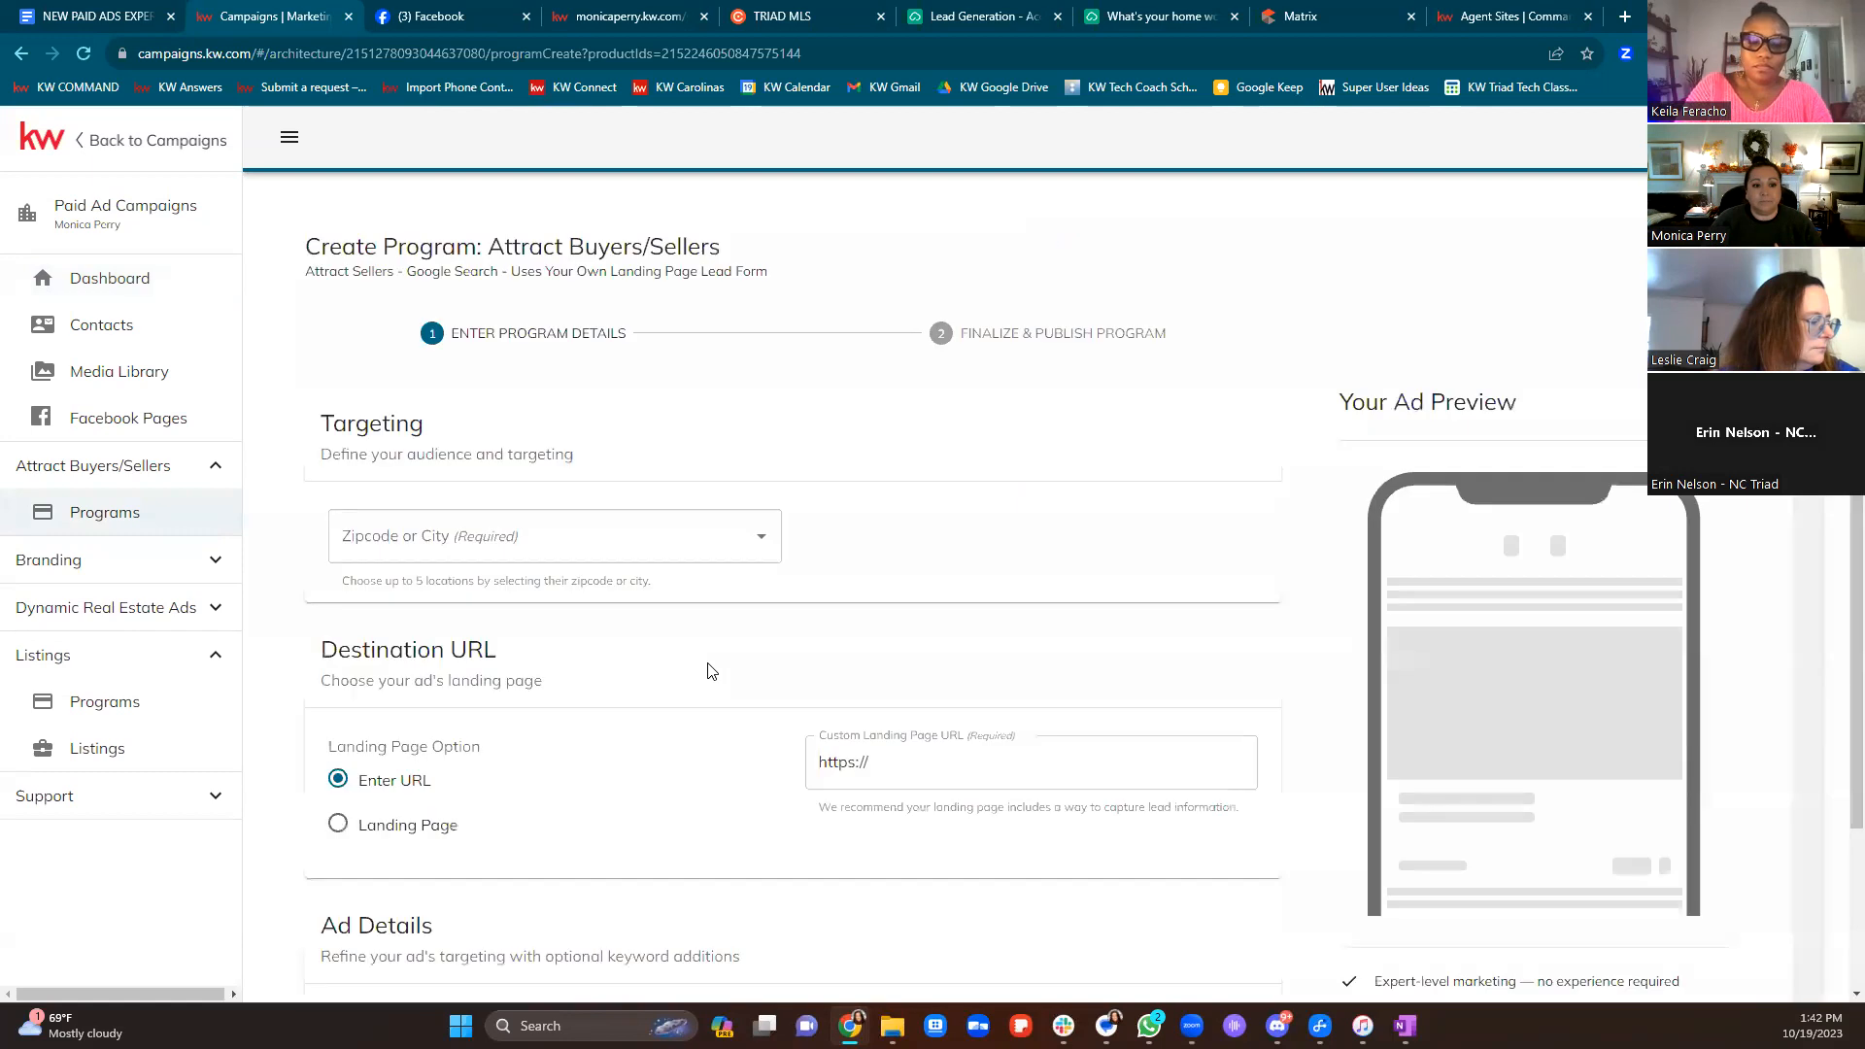
Set the Custom Landing Page URL to the agent's kw.com website and enter zip code 27104
{"action": "scroll", "coordinate": [1340, 350], "scroll_direction": "down", "scroll_amount": 2}
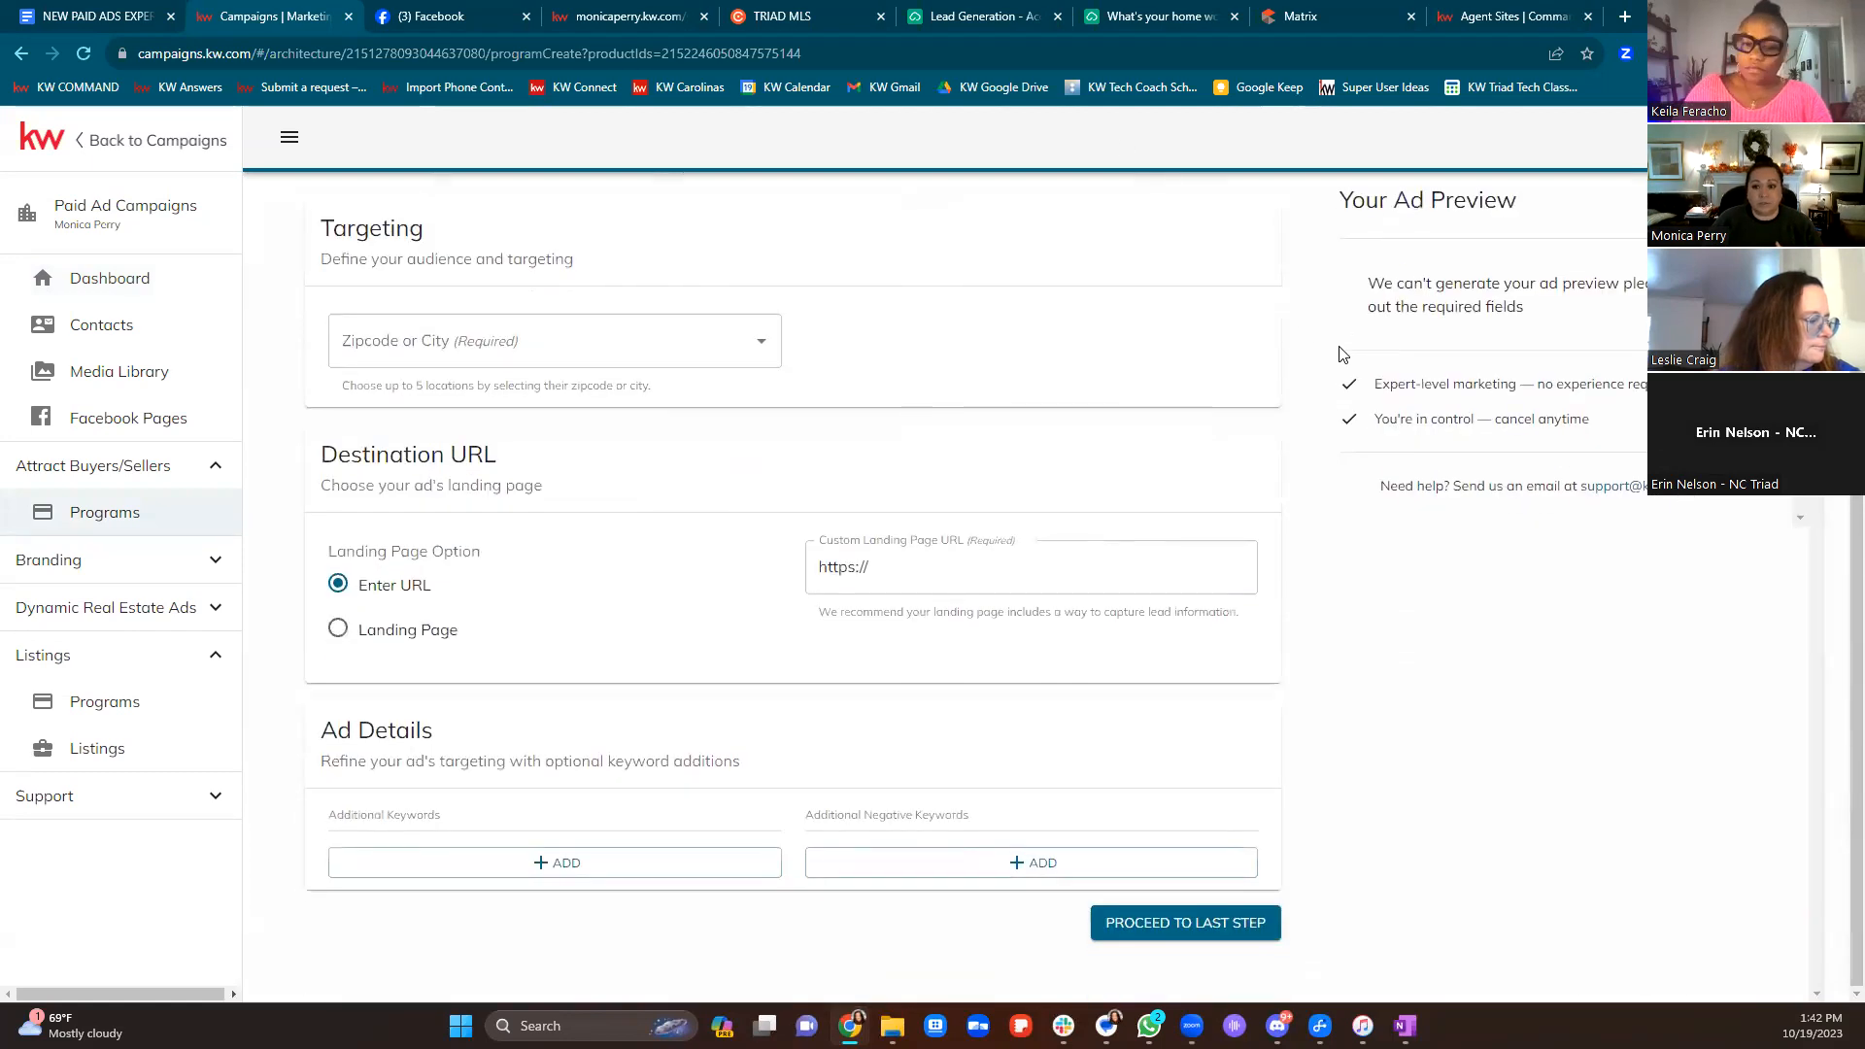
{"action": "left_click", "coordinate": [946, 583]}
{"action": "type", "text": "monicaperry@k"}
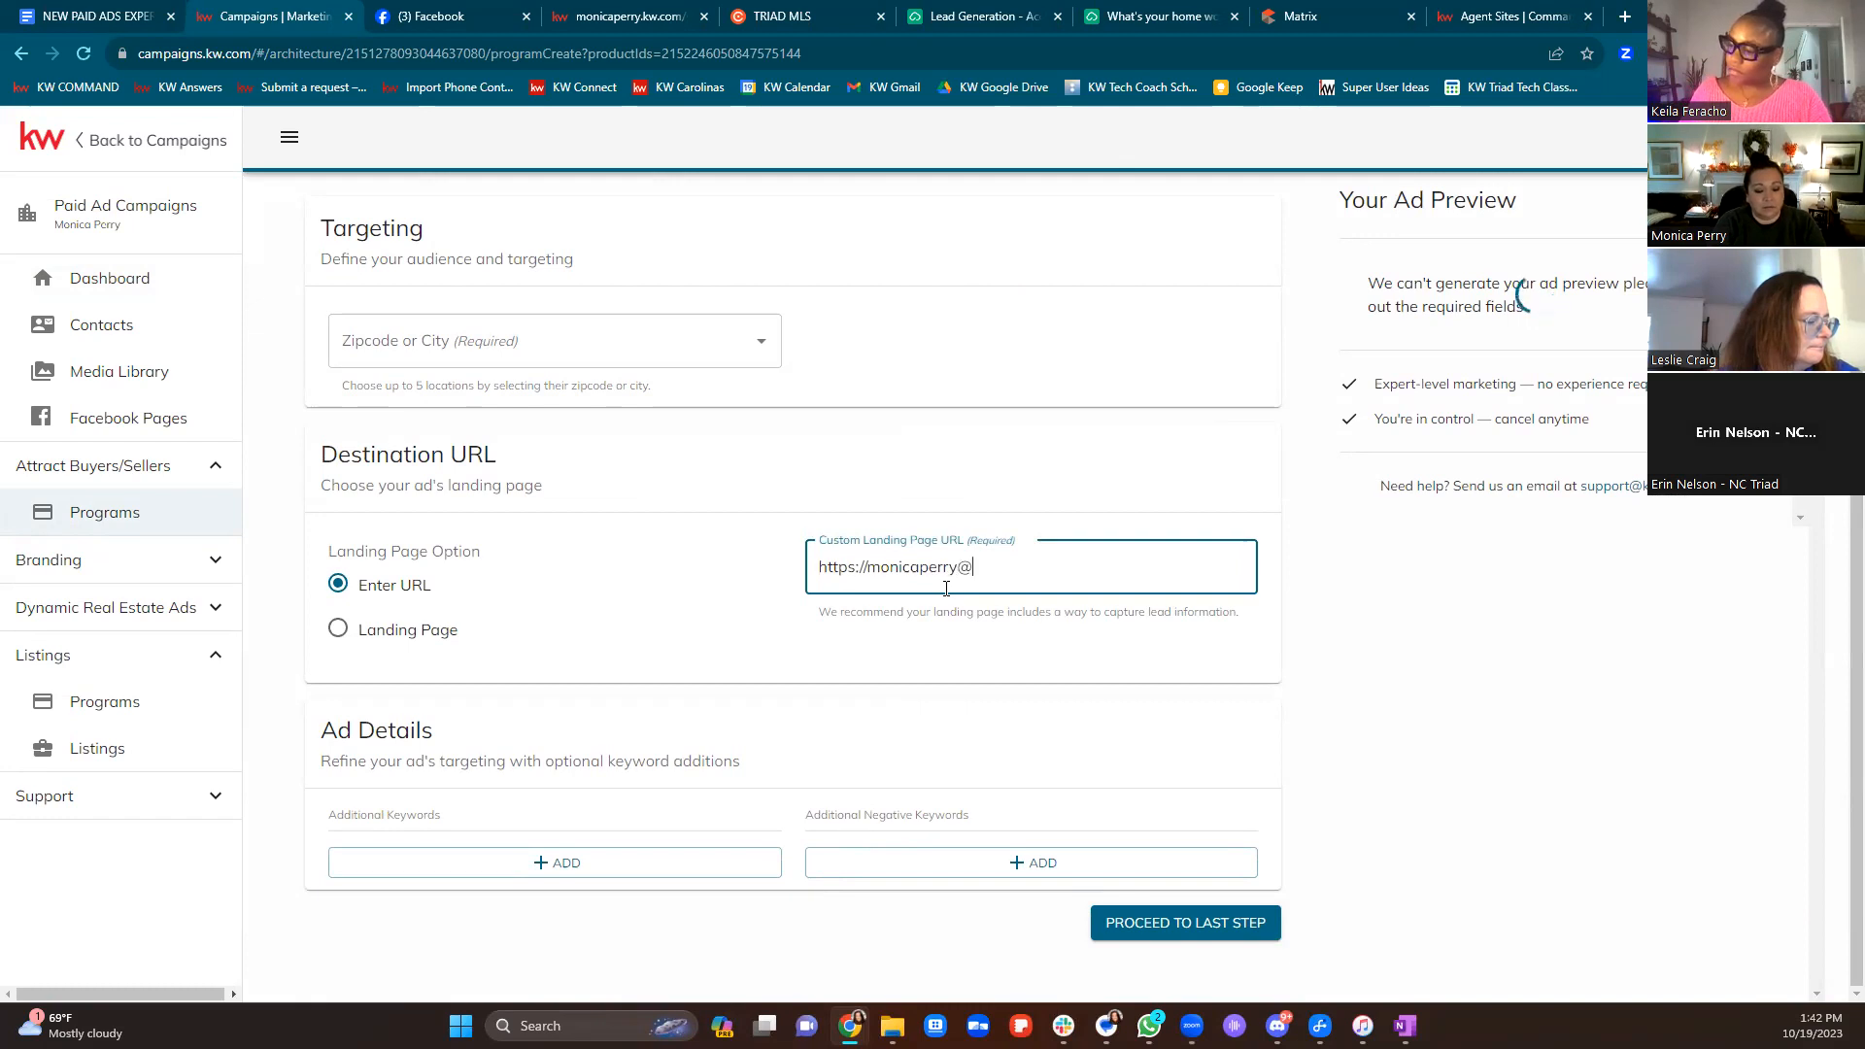
{"action": "key", "text": "BackSpace"}
{"action": "key", "text": "BackSpace"}
{"action": "type", "text": ".kw.com"}
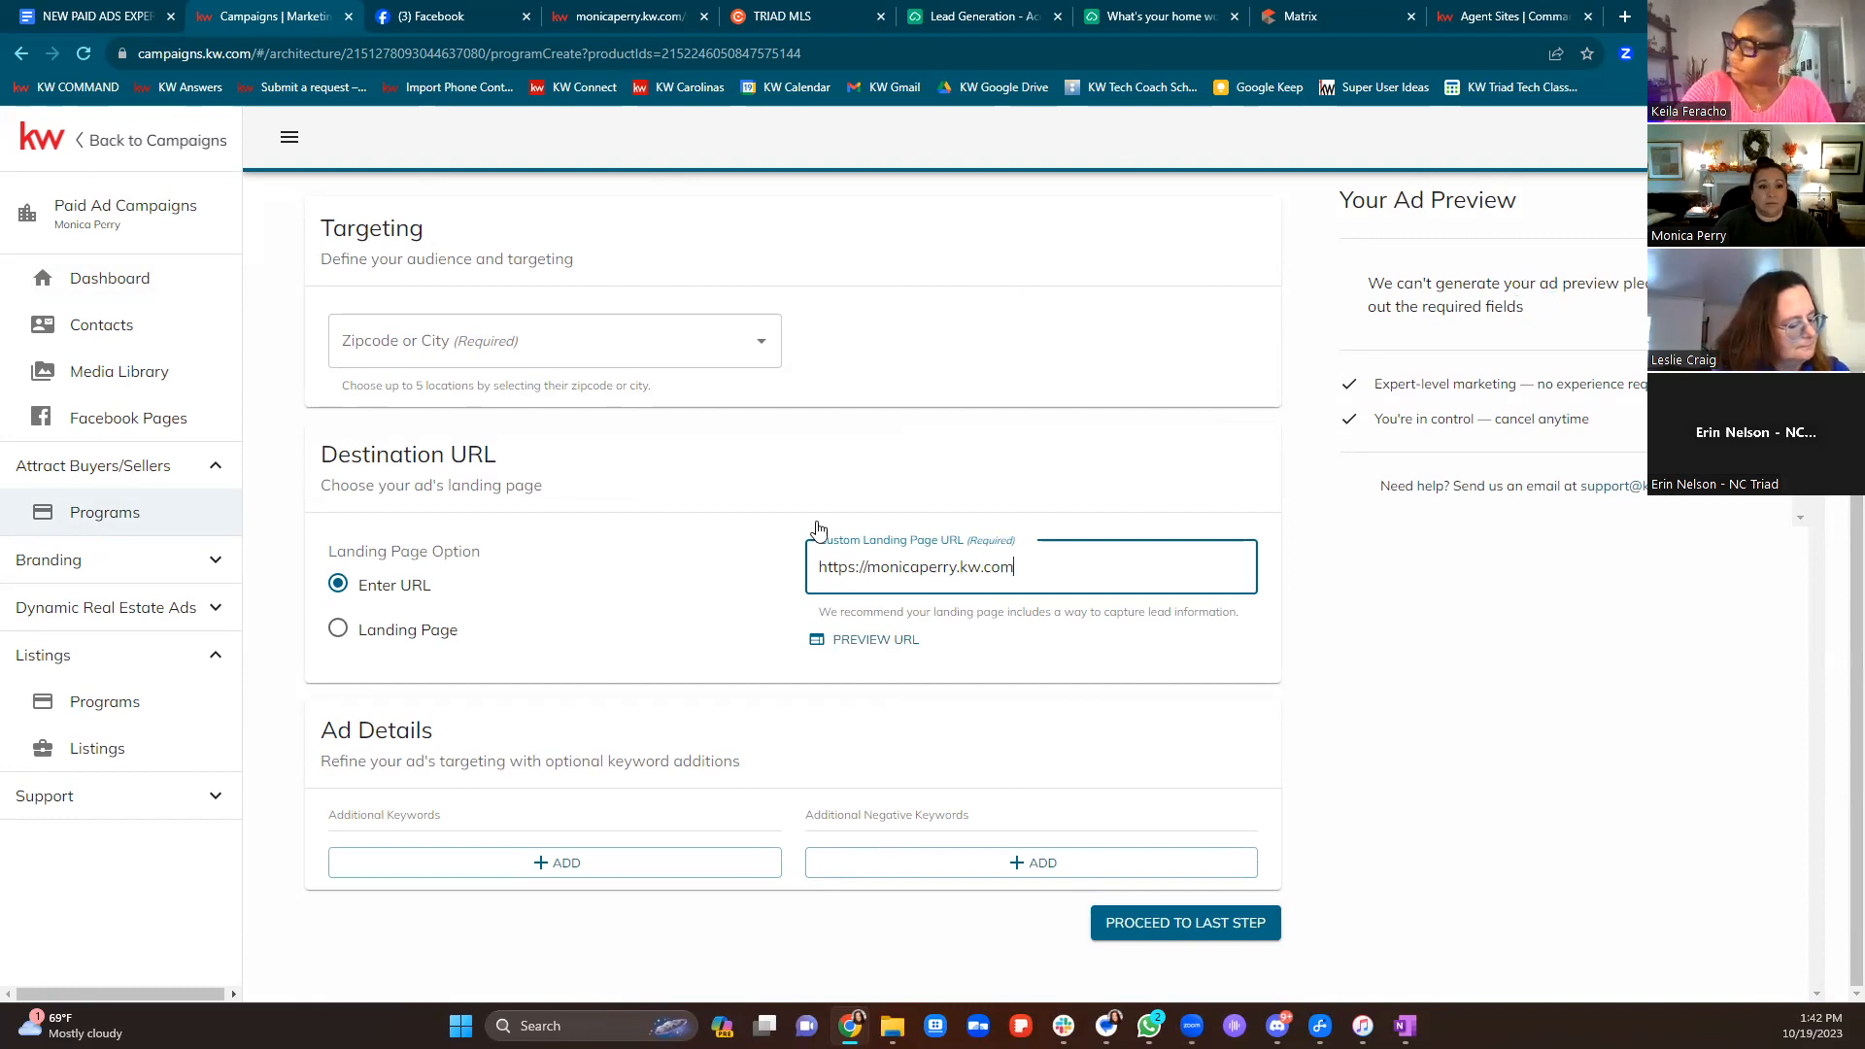
{"action": "left_click", "coordinate": [649, 350]}
{"action": "type", "text": "27104"}
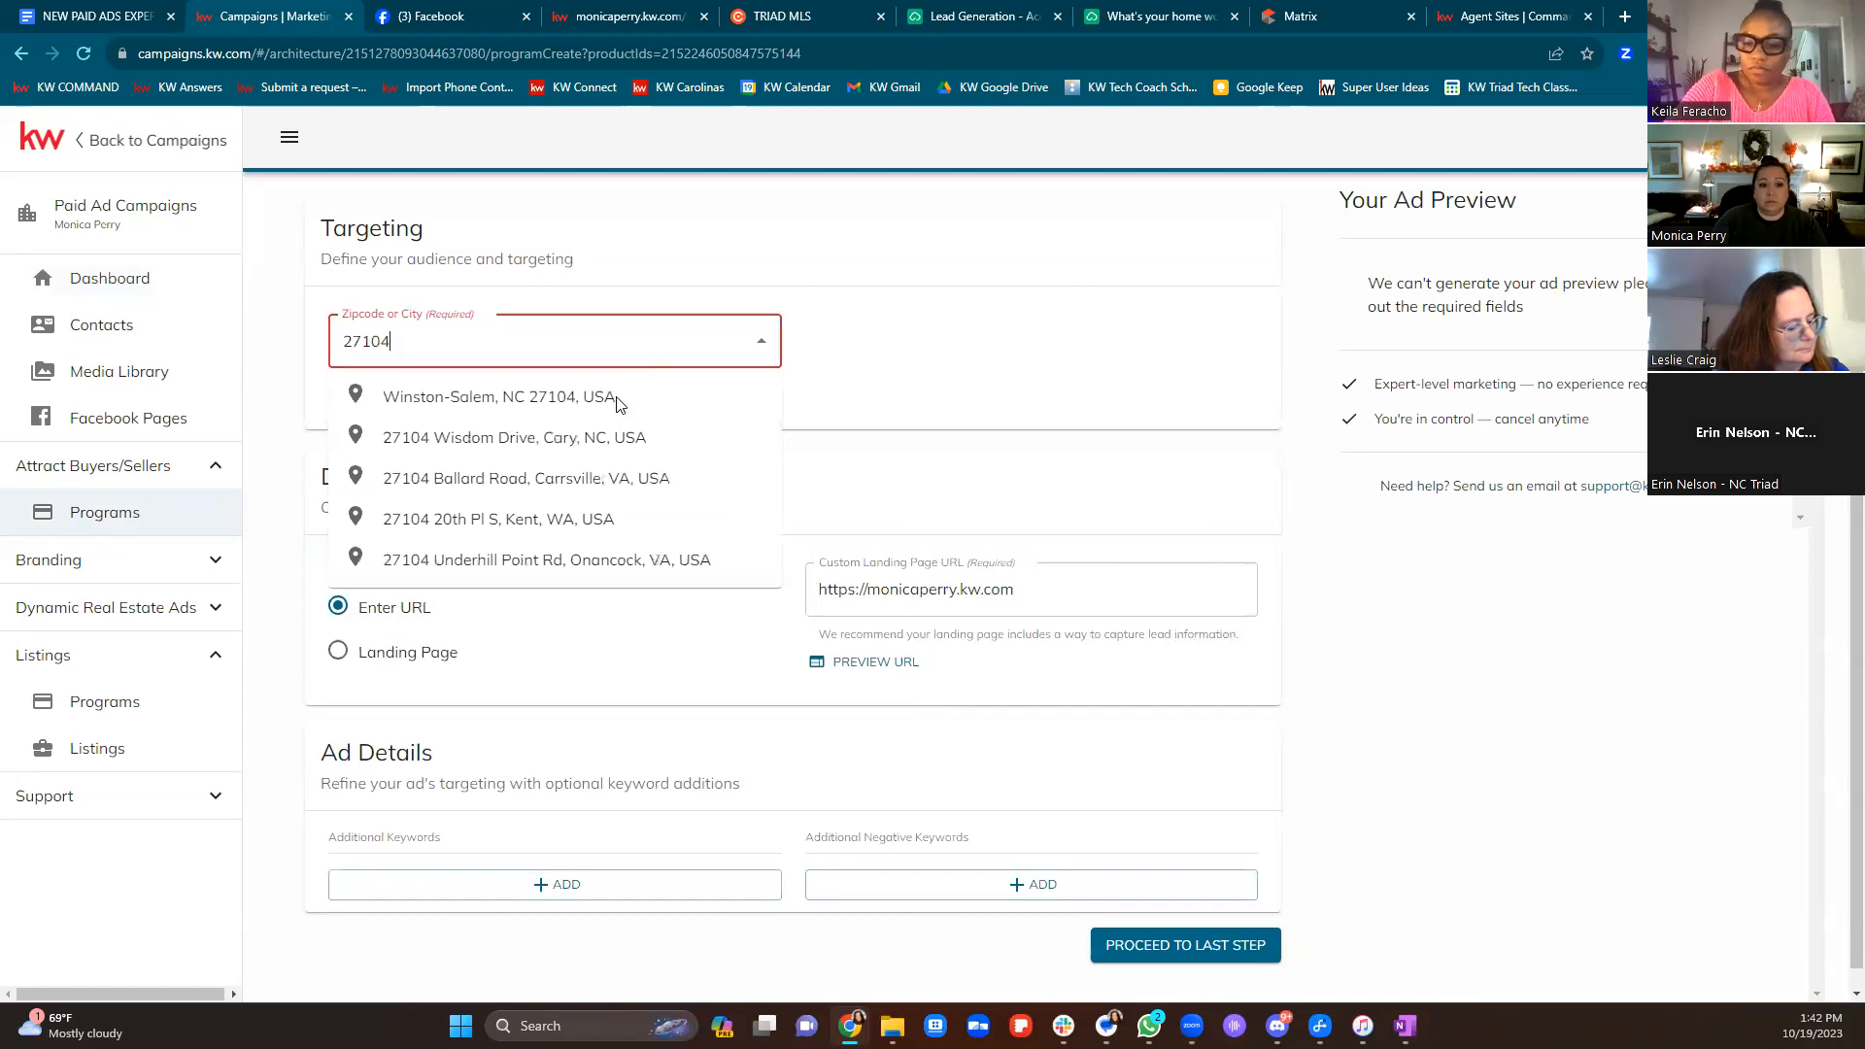
Choose Winston-Salem, NC 27104, USA as the target location, then go back to Campaigns
{"action": "left_click", "coordinate": [618, 398]}
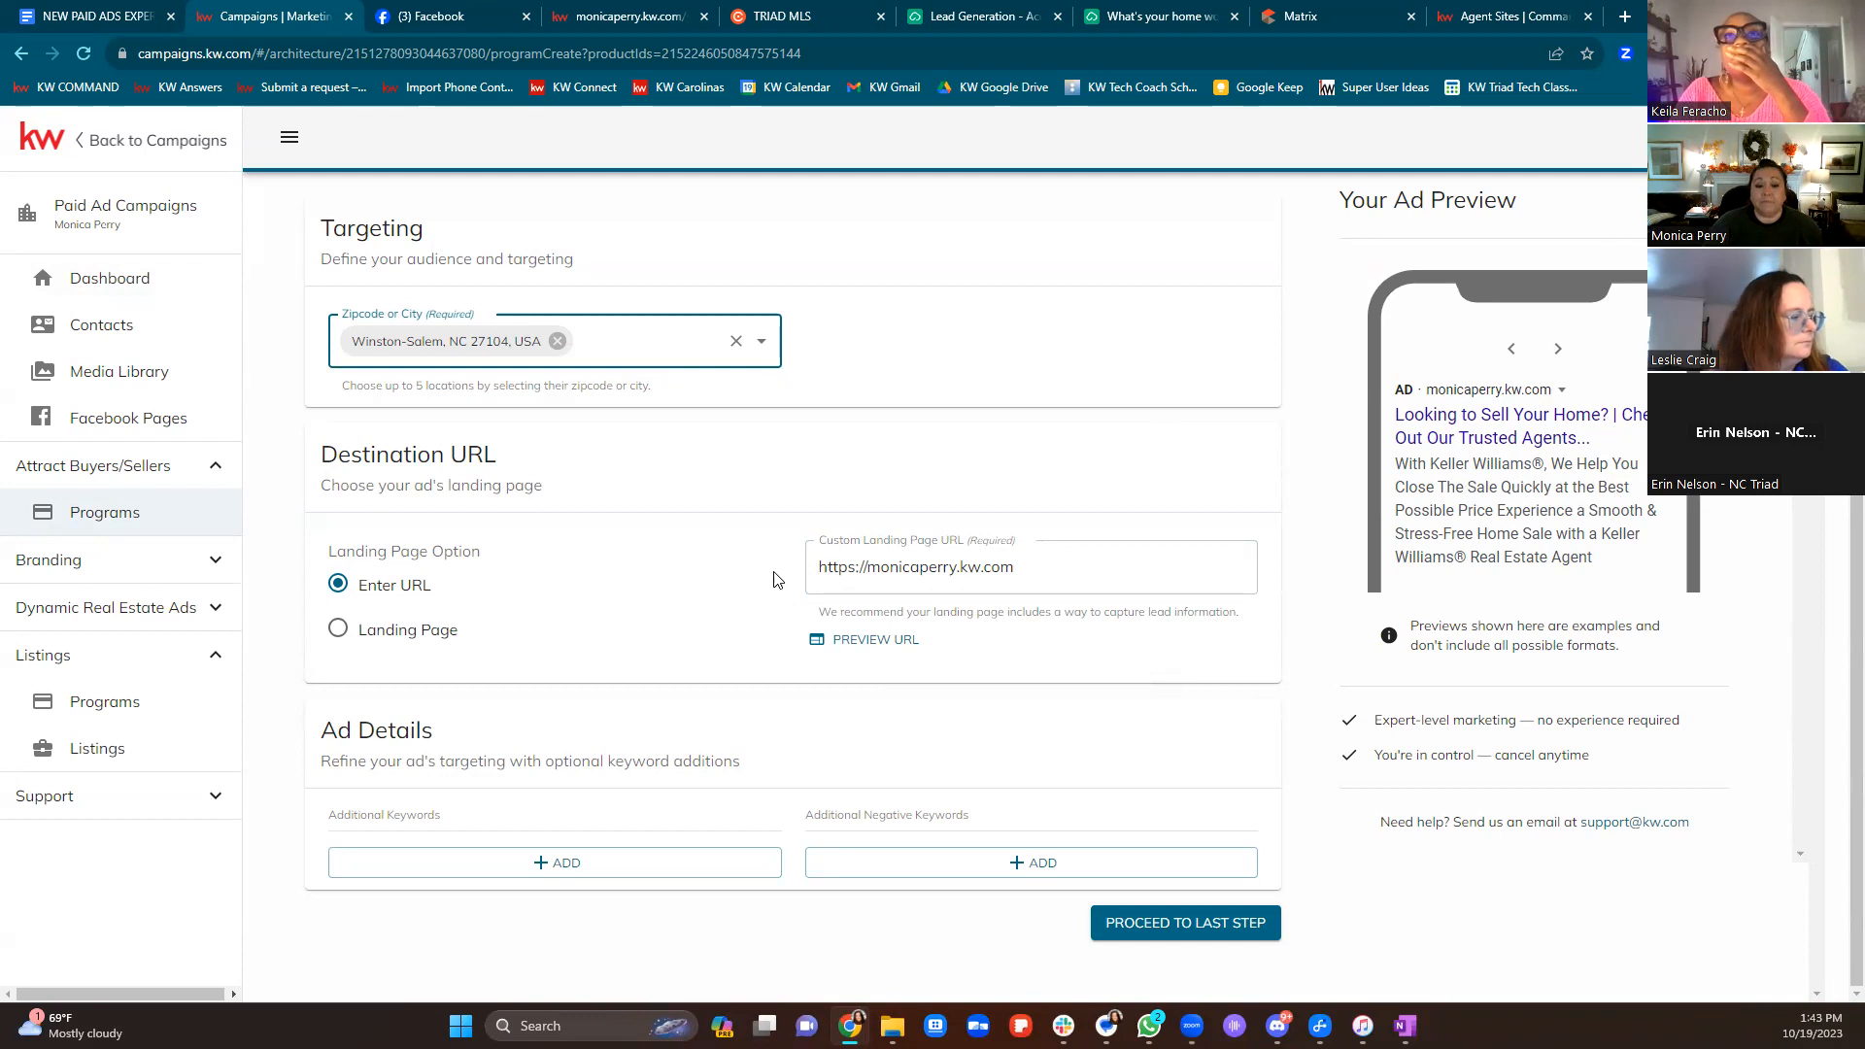
{"action": "scroll", "coordinate": [298, 179], "scroll_direction": "up", "scroll_amount": 2}
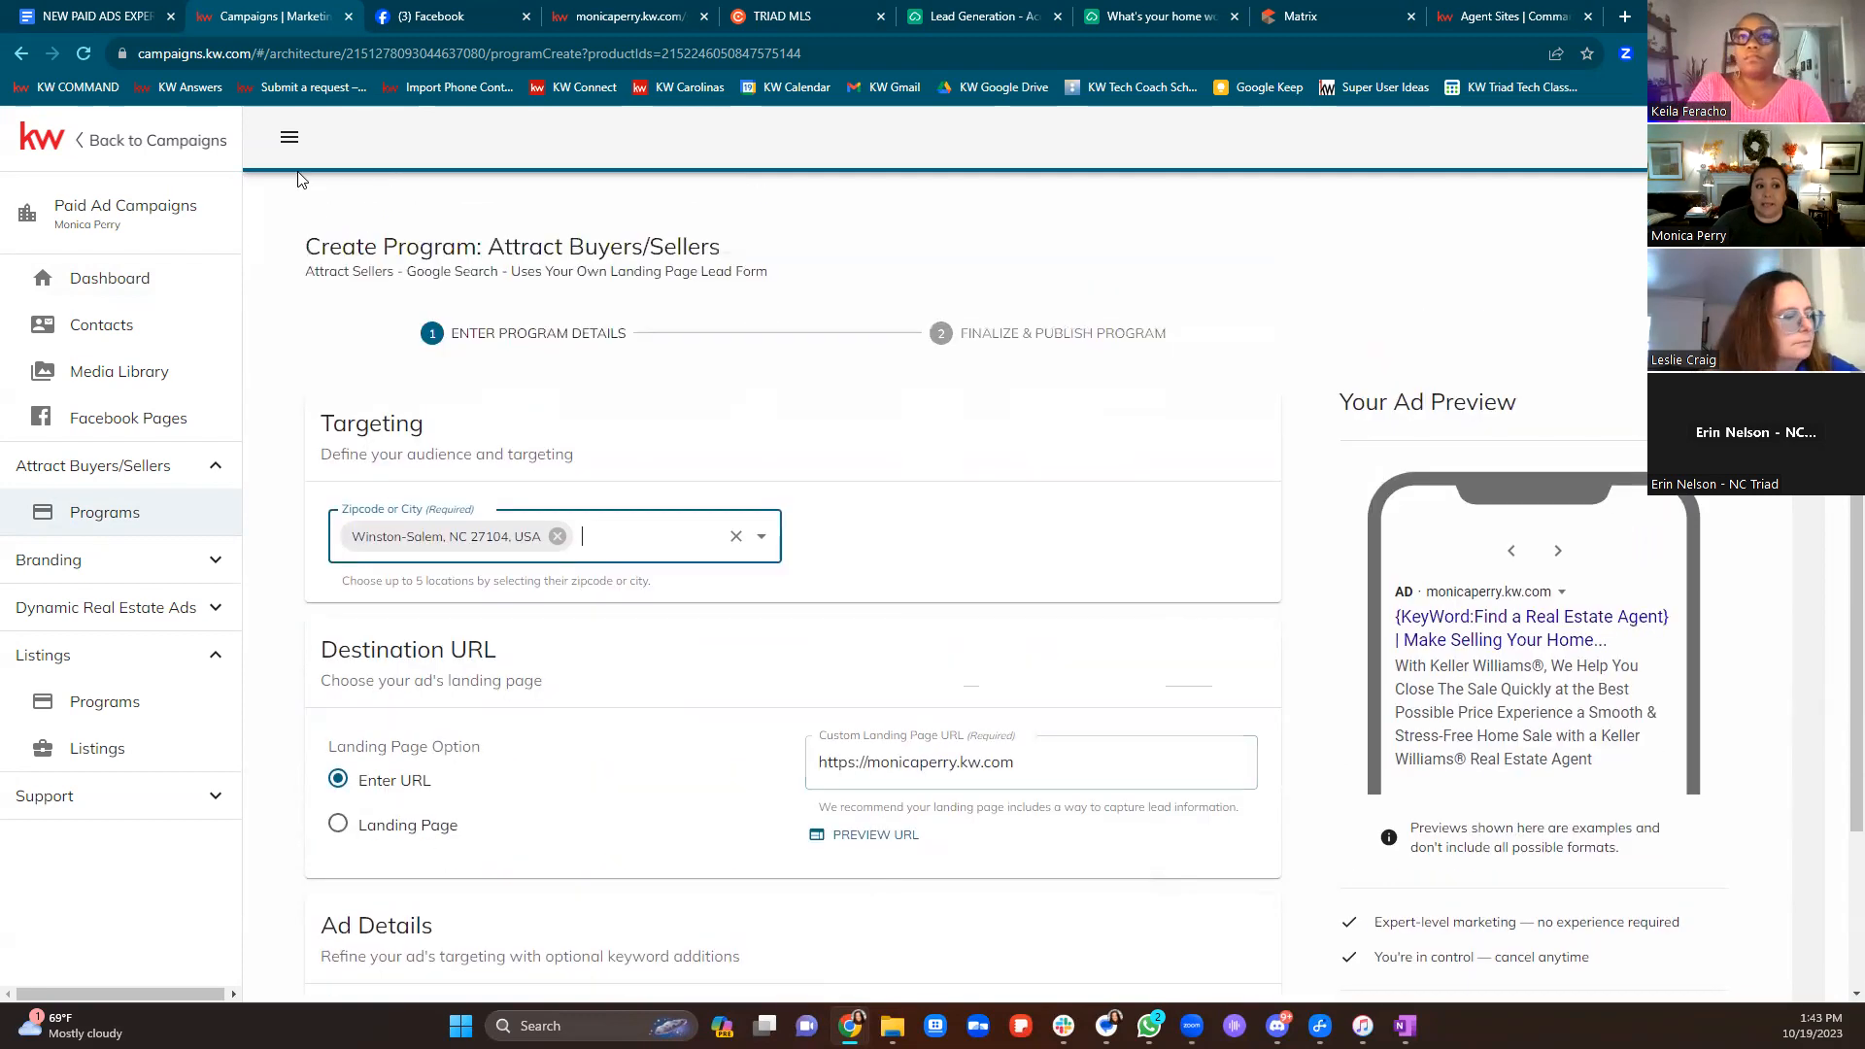
{"action": "left_click", "coordinate": [186, 148]}
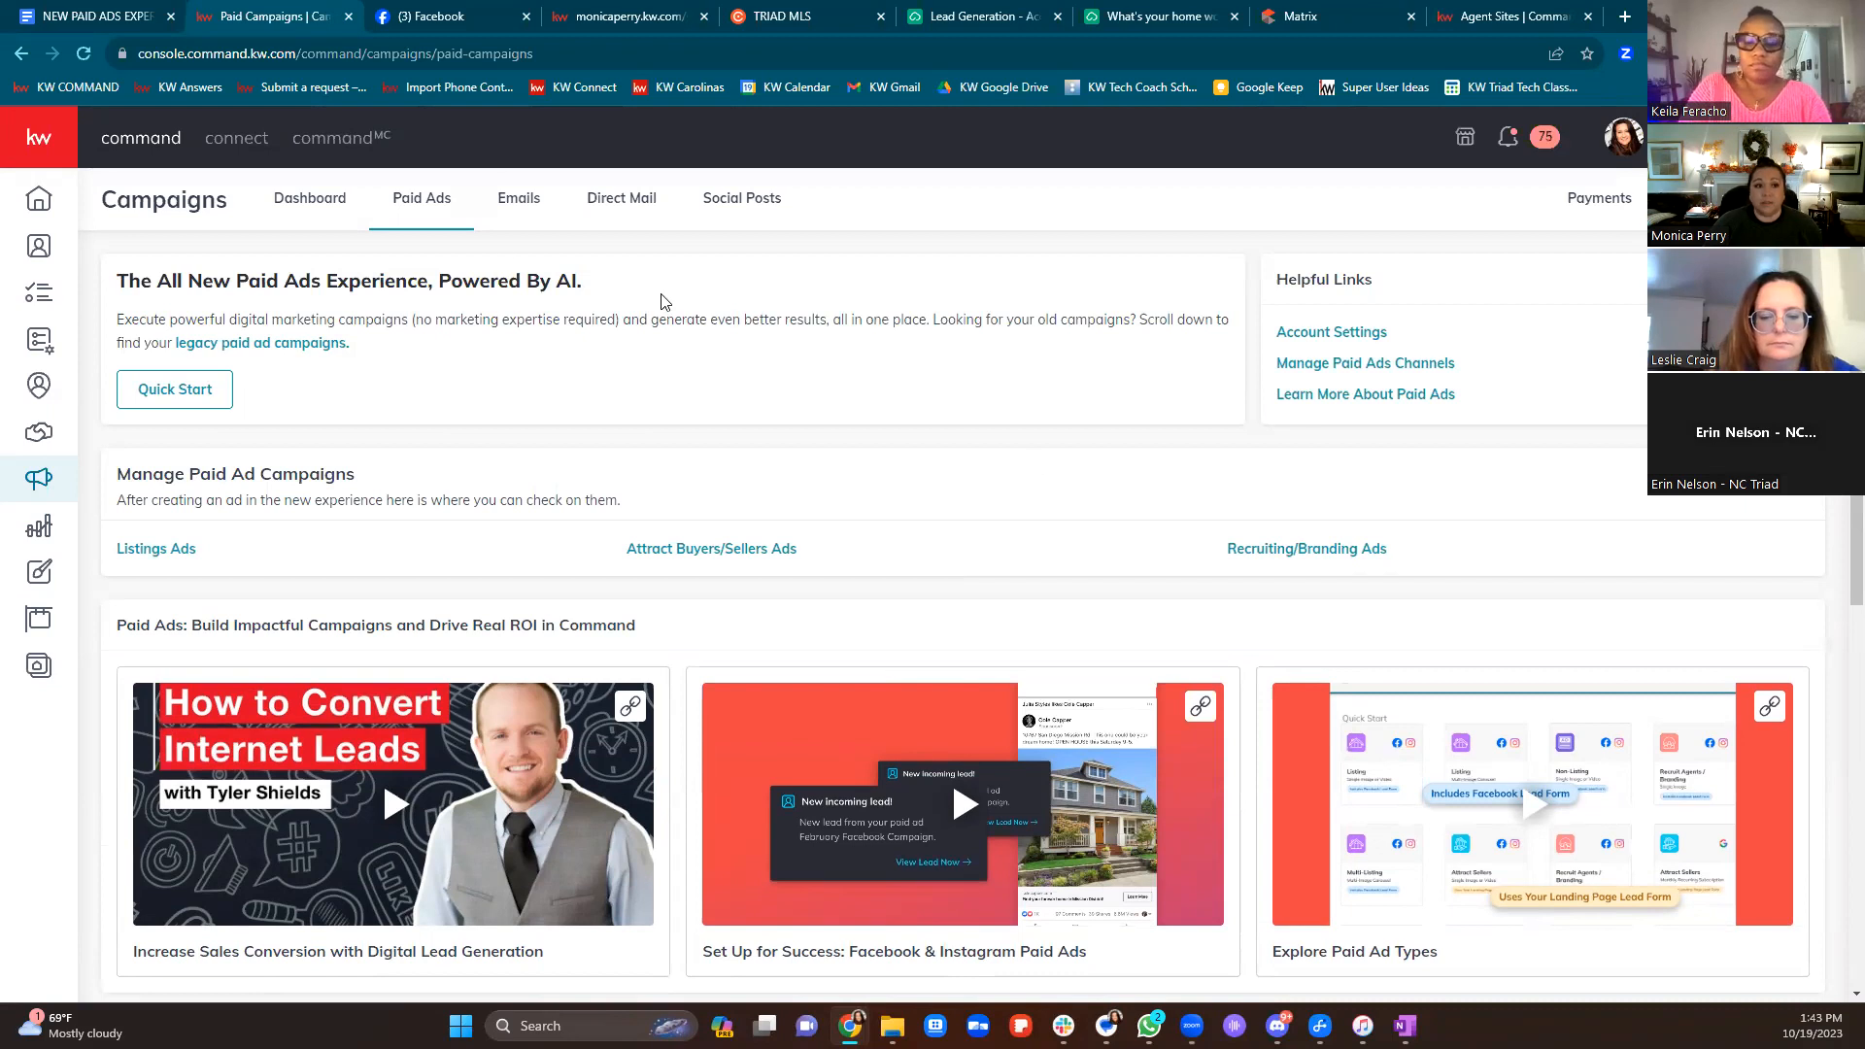
Start a Listing – Single Image All Channels program from Quick Start's Paid Ad option
{"action": "left_click", "coordinate": [1733, 199]}
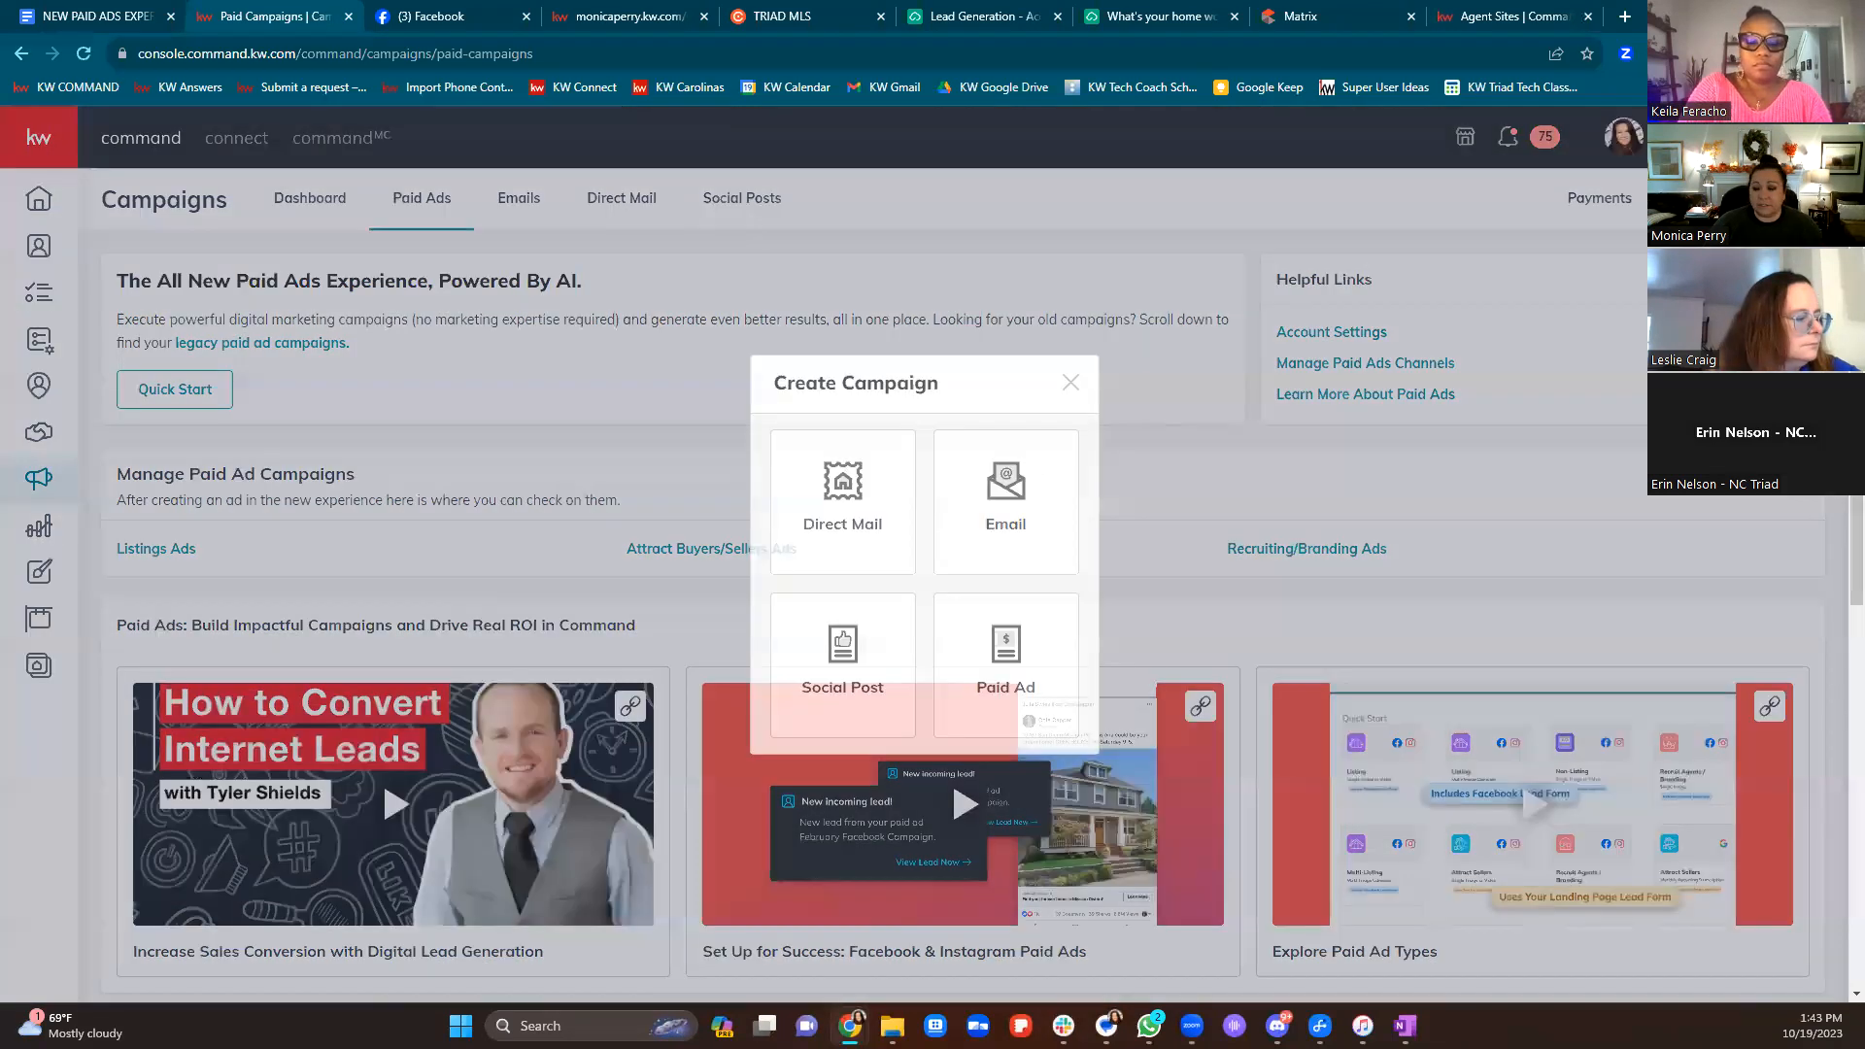
{"action": "left_click", "coordinate": [1029, 653]}
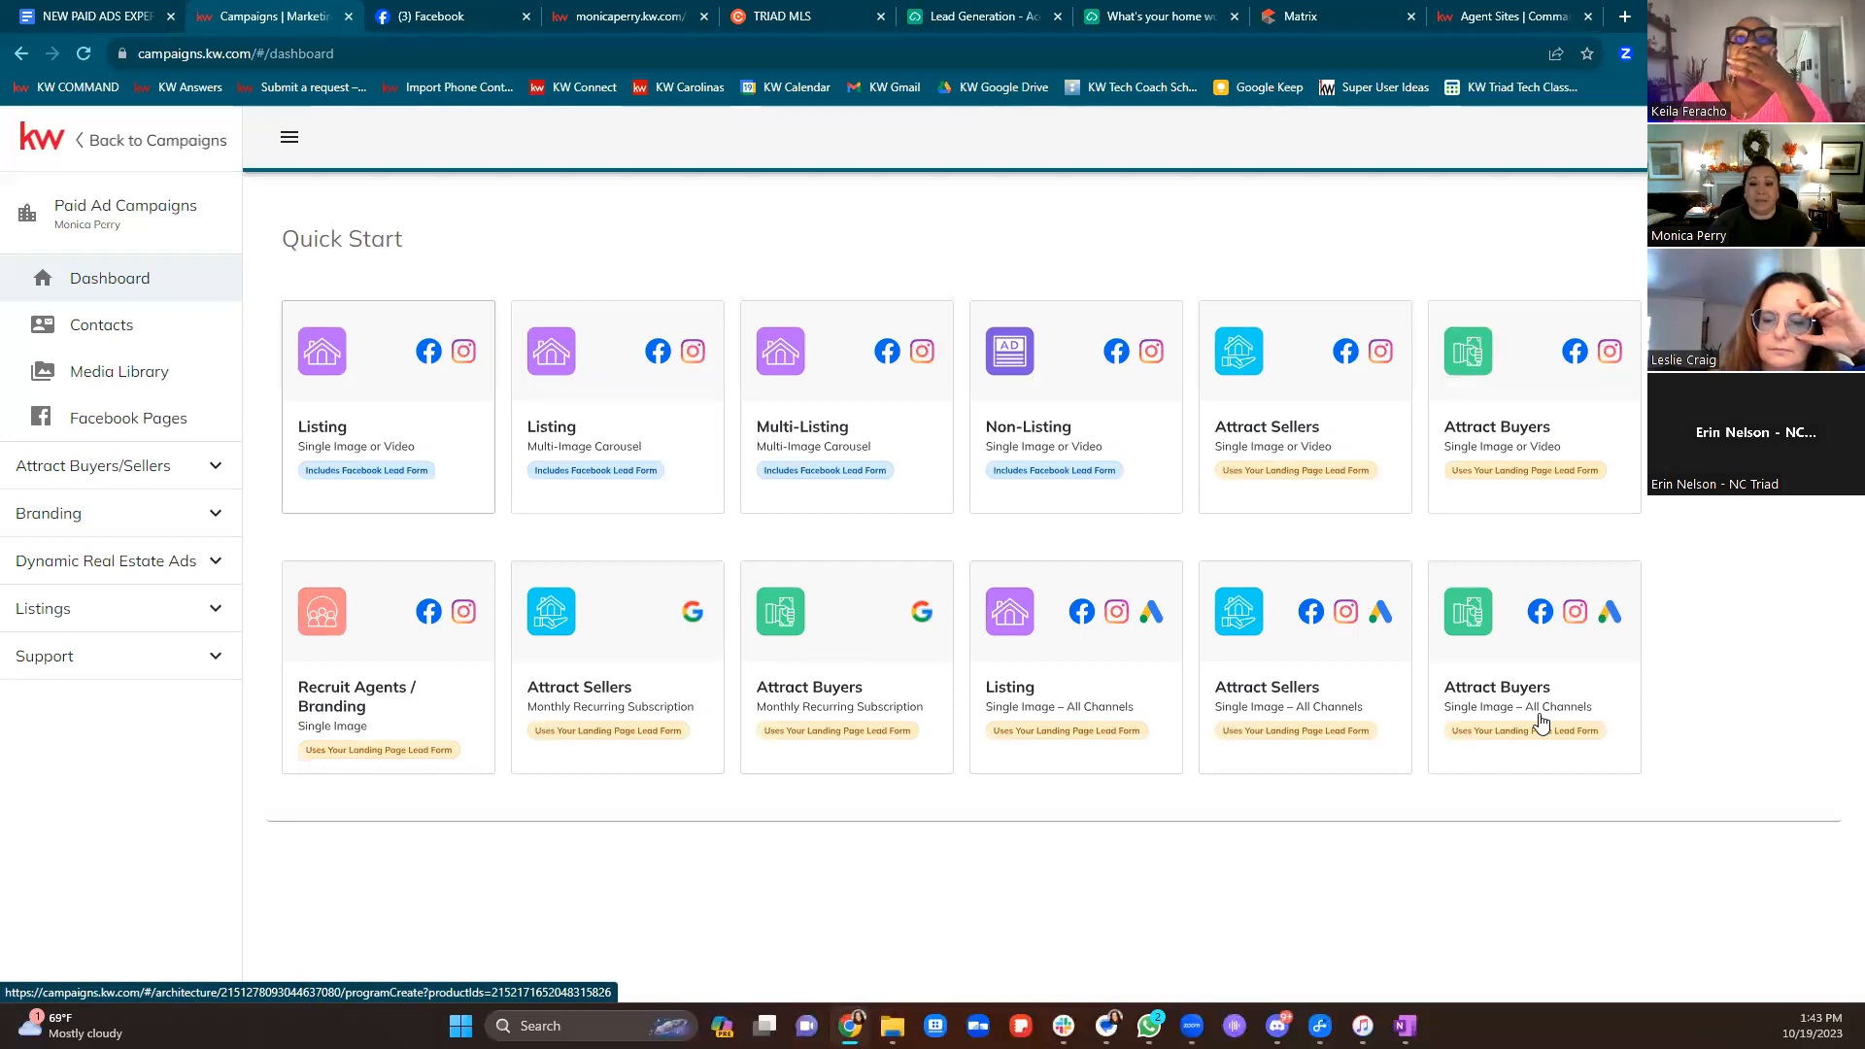
{"action": "left_click", "coordinate": [1036, 708]}
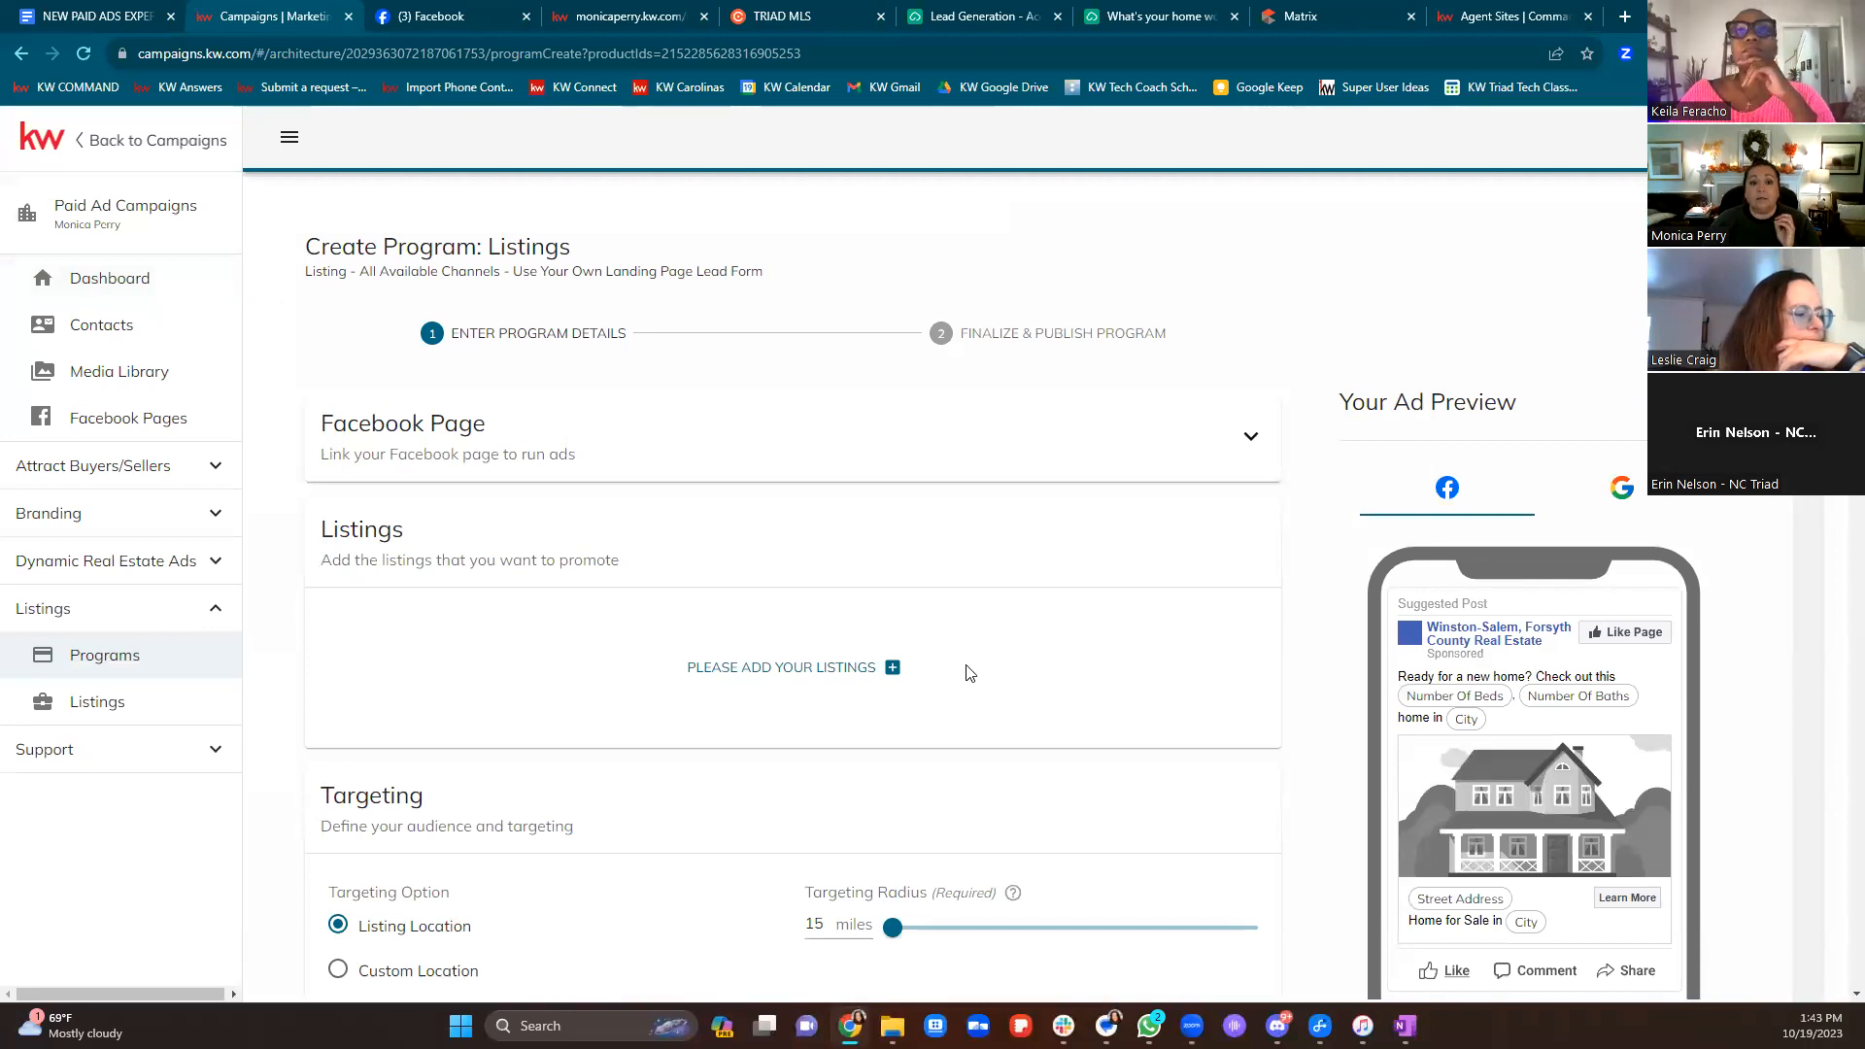
Filter listings by the listing agent's name and add the active Advance listing to the program
{"action": "scroll", "coordinate": [968, 672], "scroll_direction": "down", "scroll_amount": 2}
{"action": "left_click", "coordinate": [849, 470]}
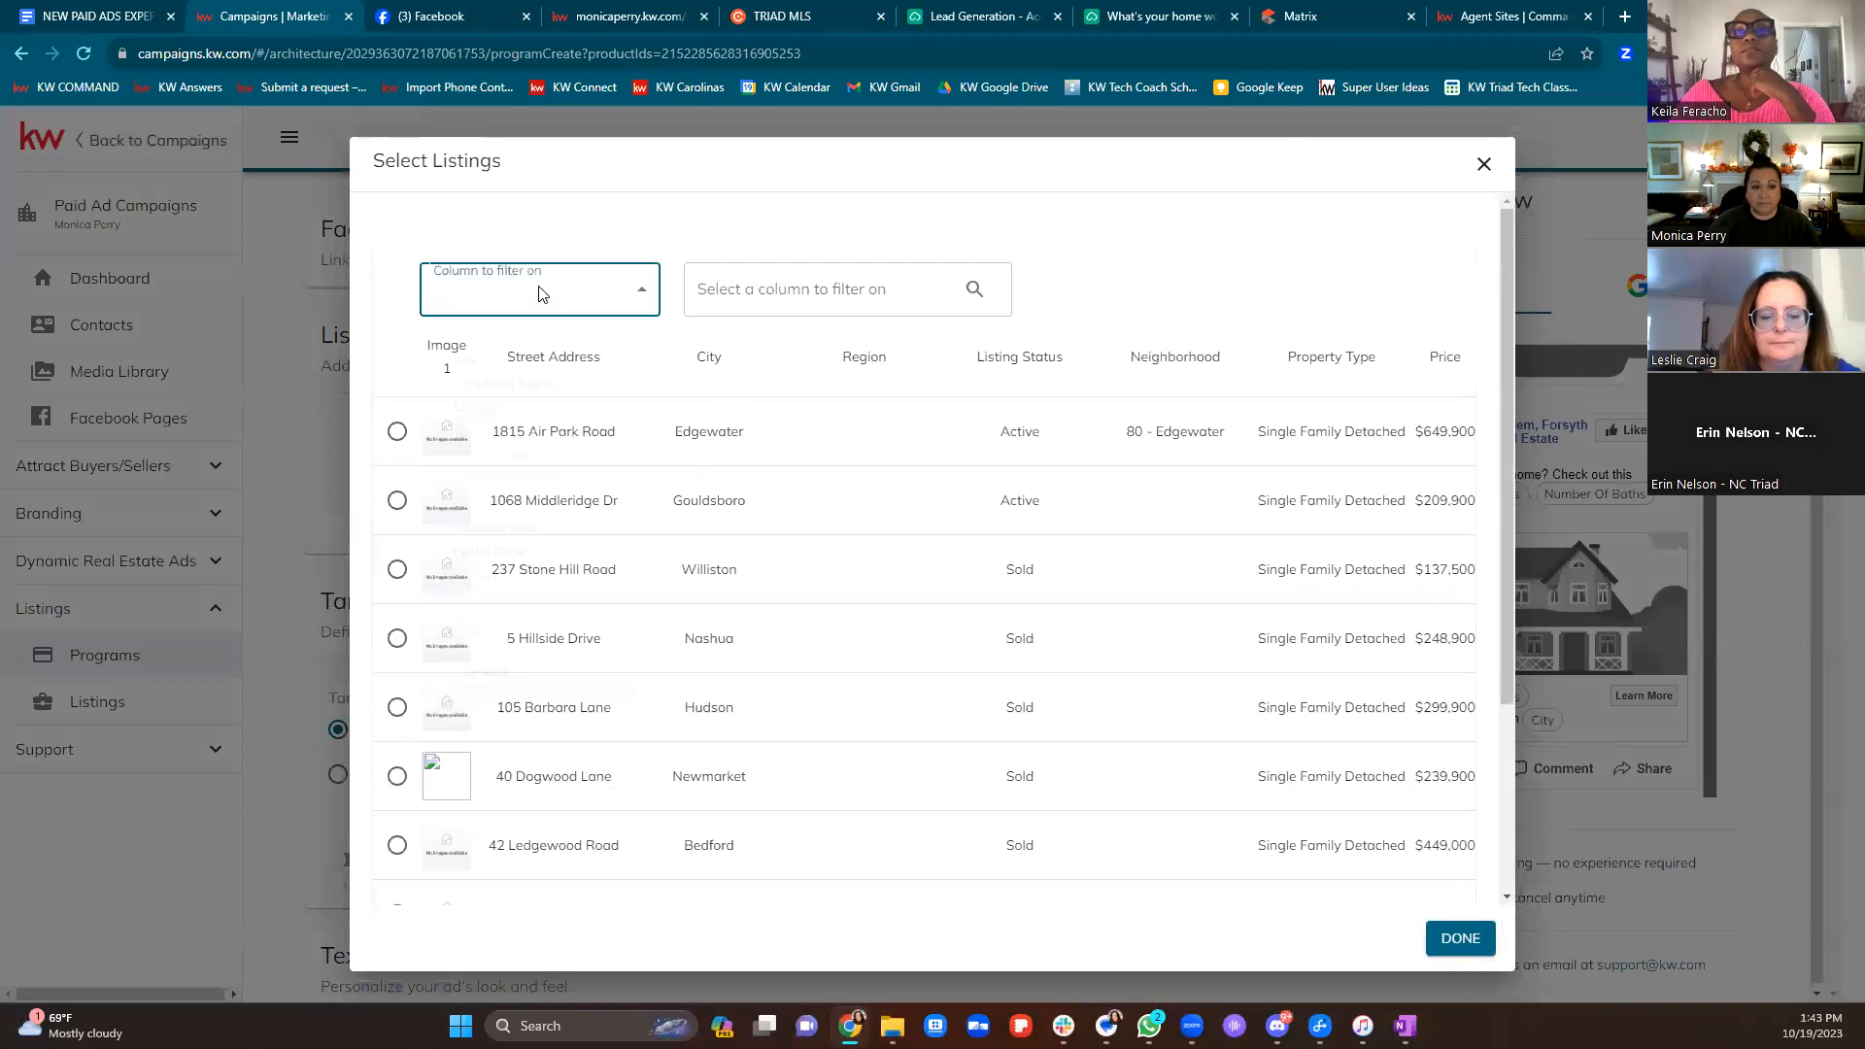
{"action": "left_click", "coordinate": [541, 293]}
{"action": "left_click", "coordinate": [535, 518]}
{"action": "left_click", "coordinate": [900, 281]}
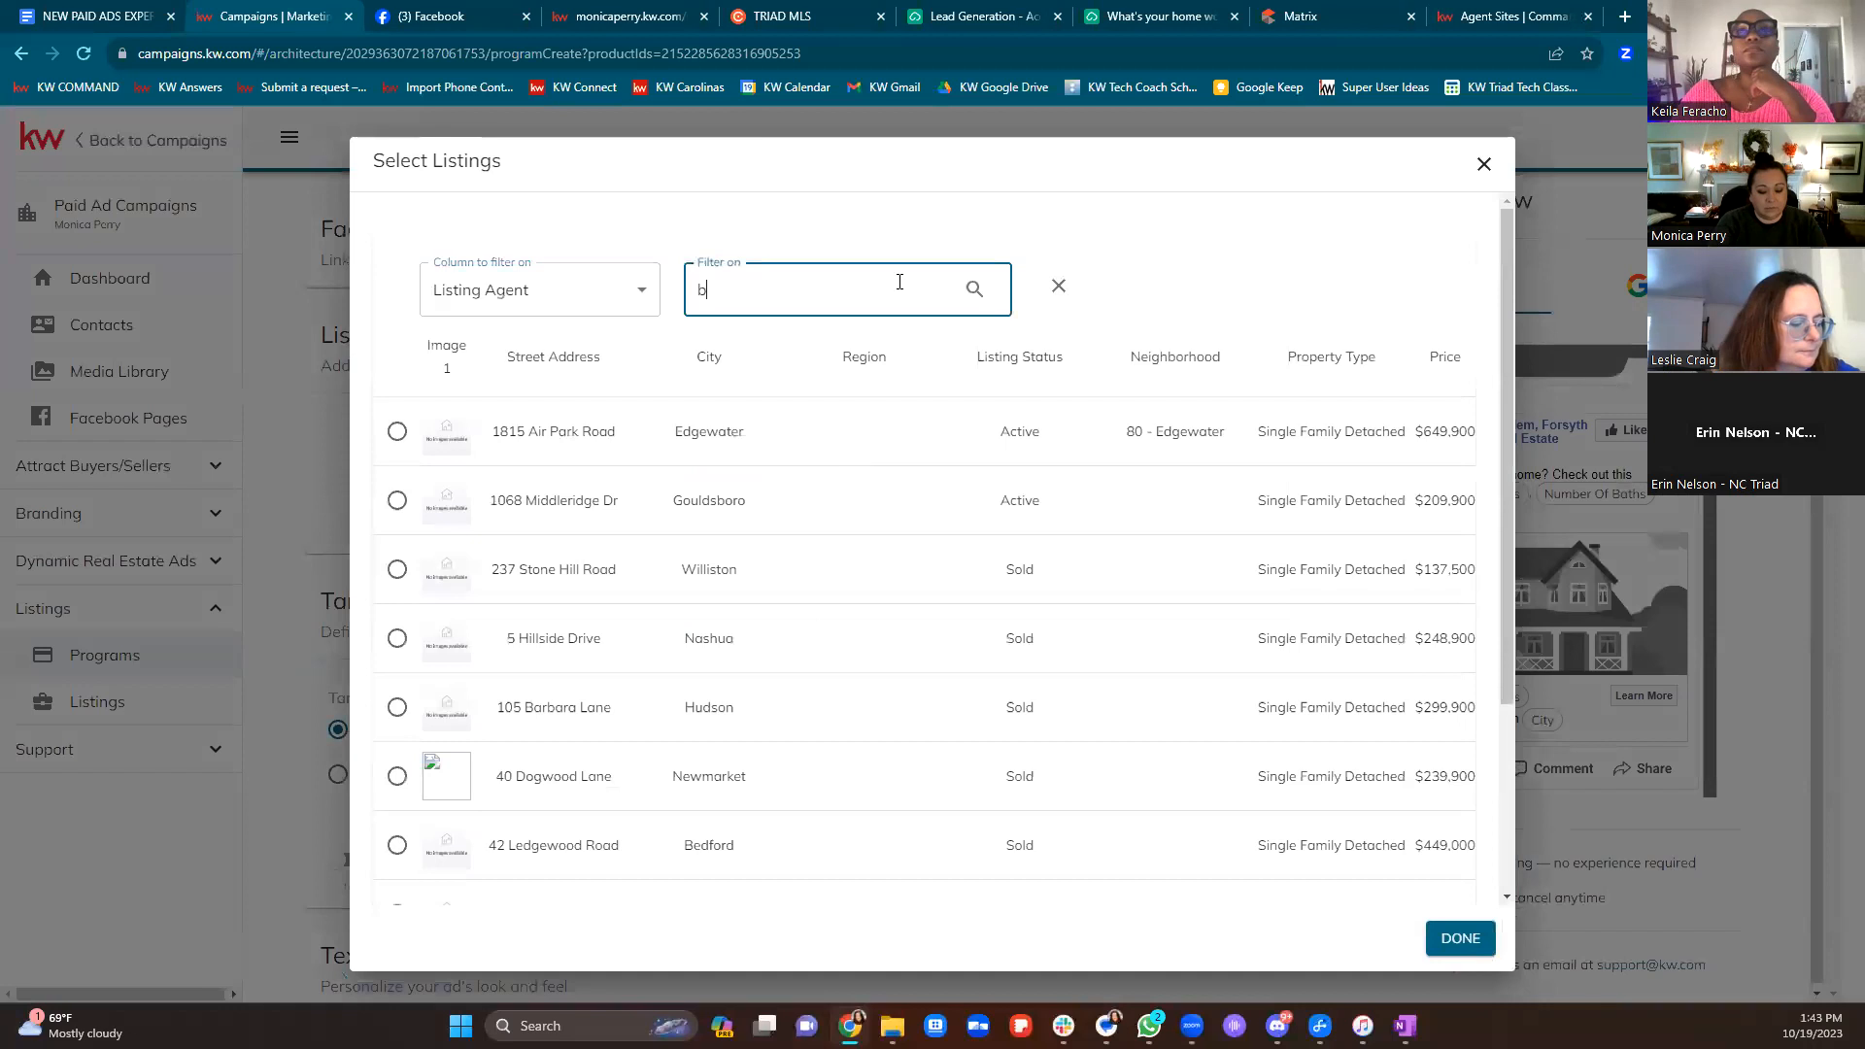
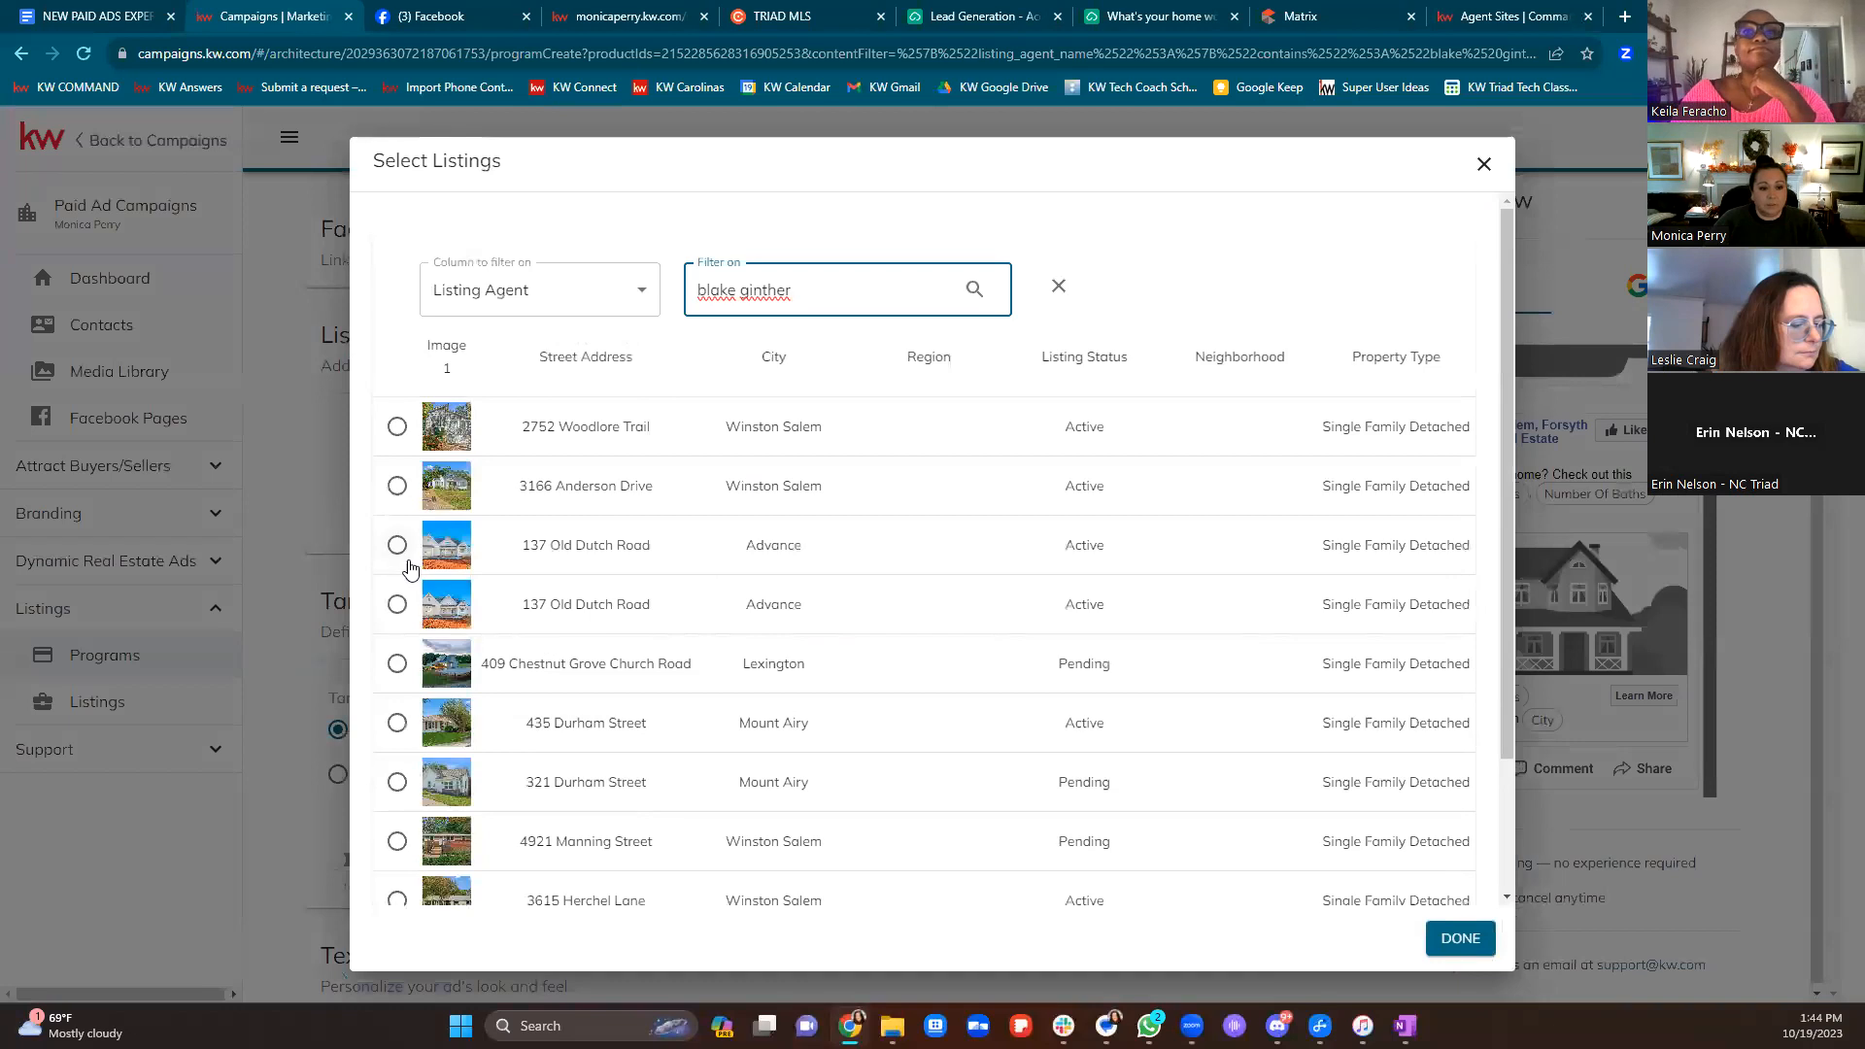
{"action": "left_click", "coordinate": [402, 554]}
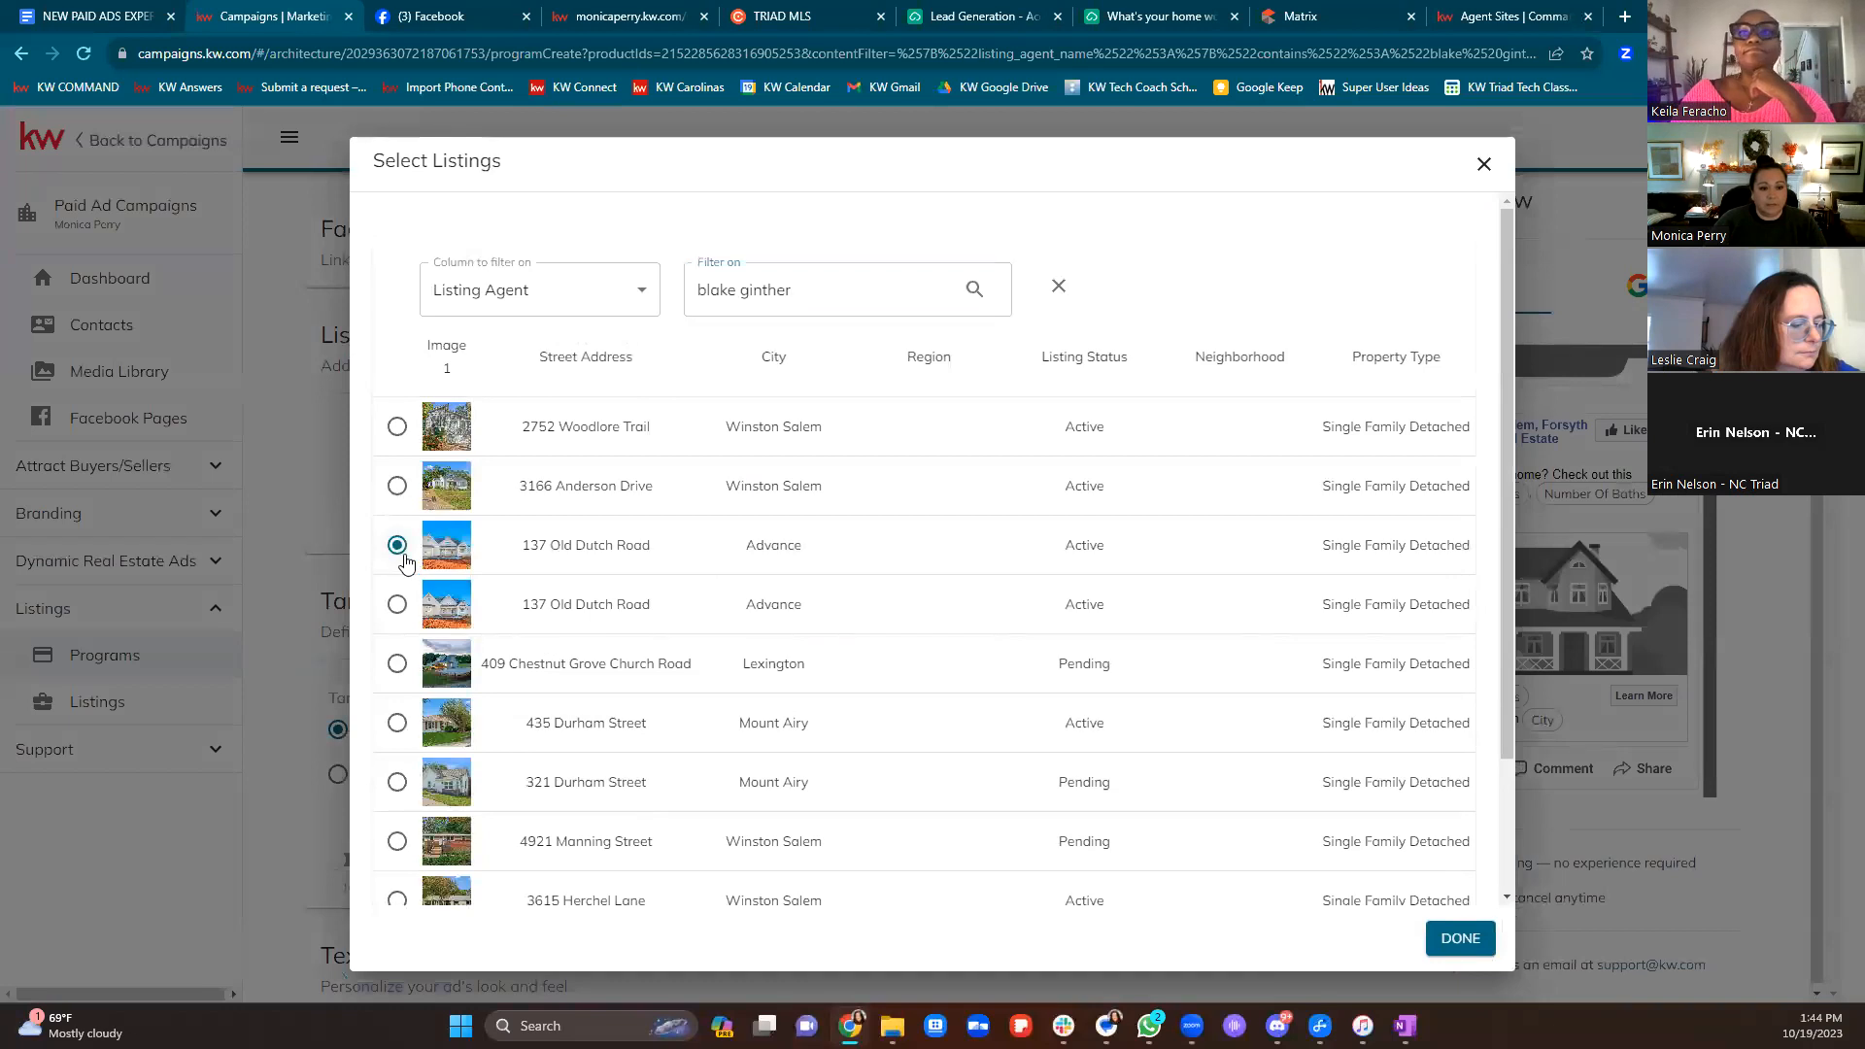
{"action": "left_click", "coordinate": [1476, 939]}
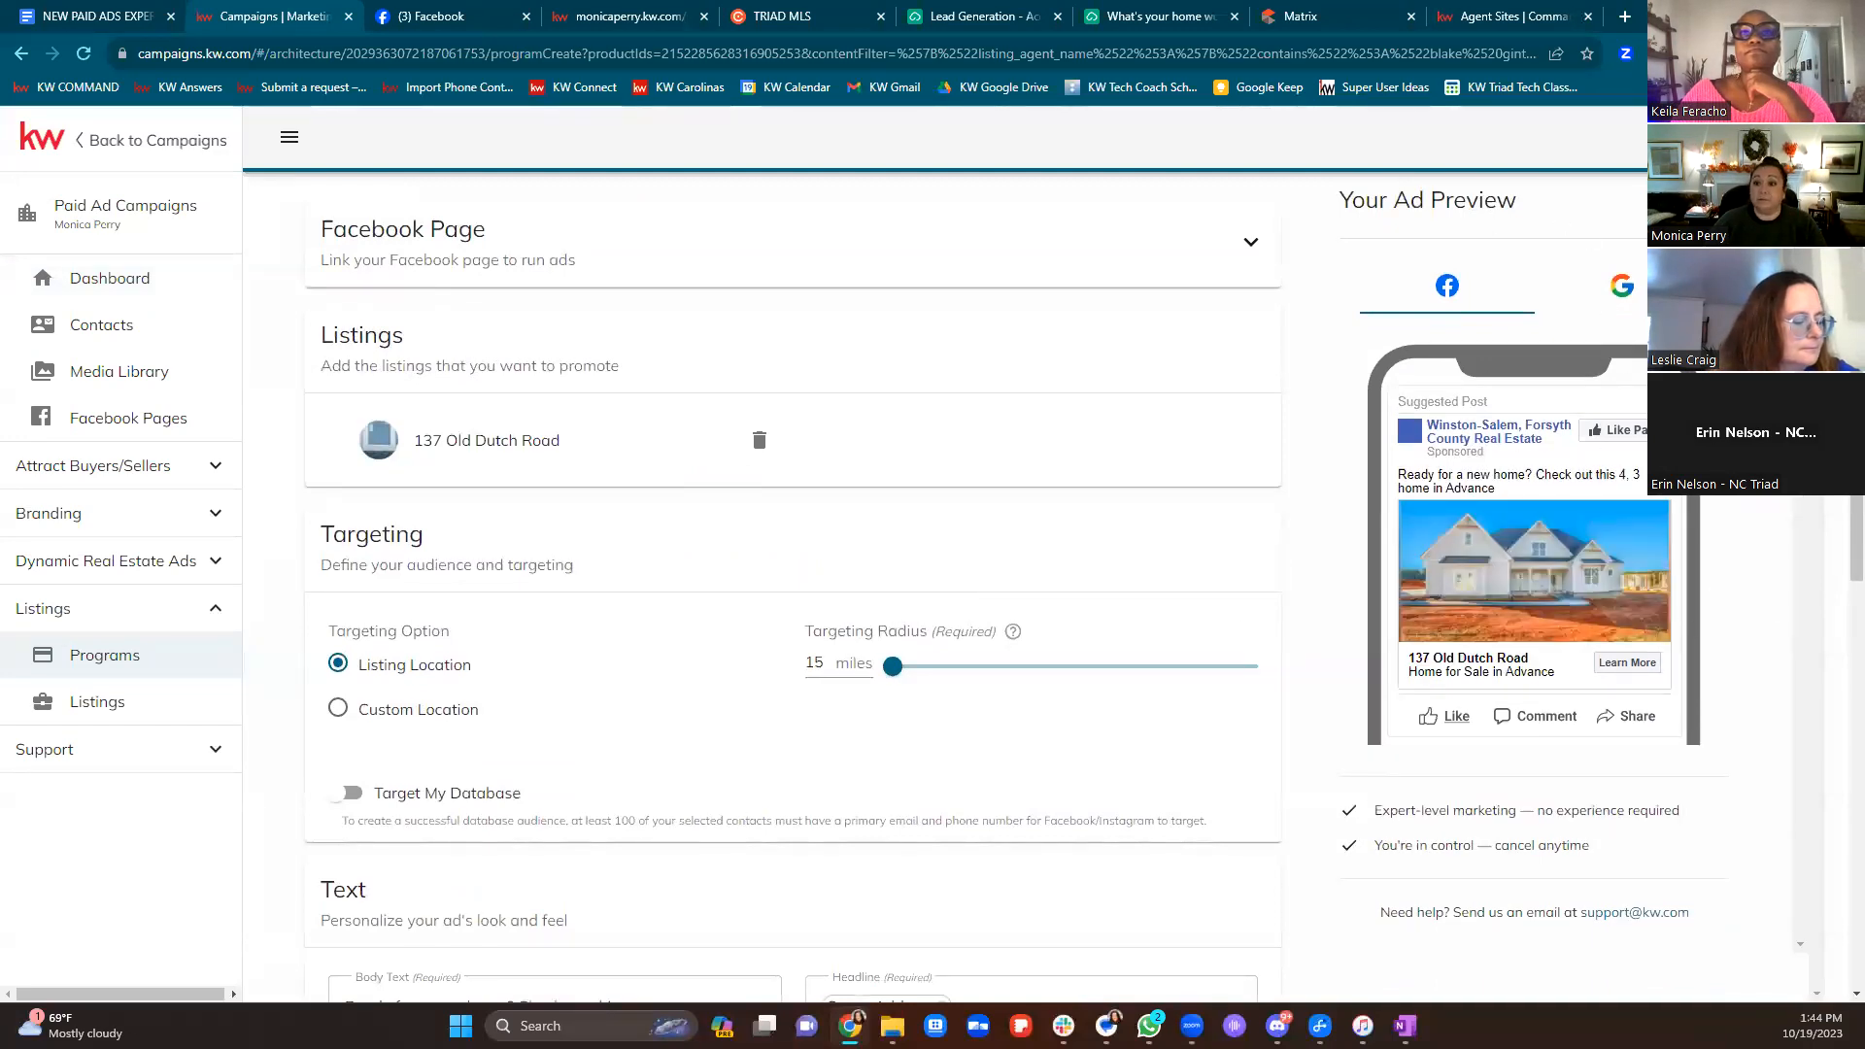
Switch the ad preview to Google, inspect the headline field, then go back to Campaigns
{"action": "left_click", "coordinate": [1622, 286]}
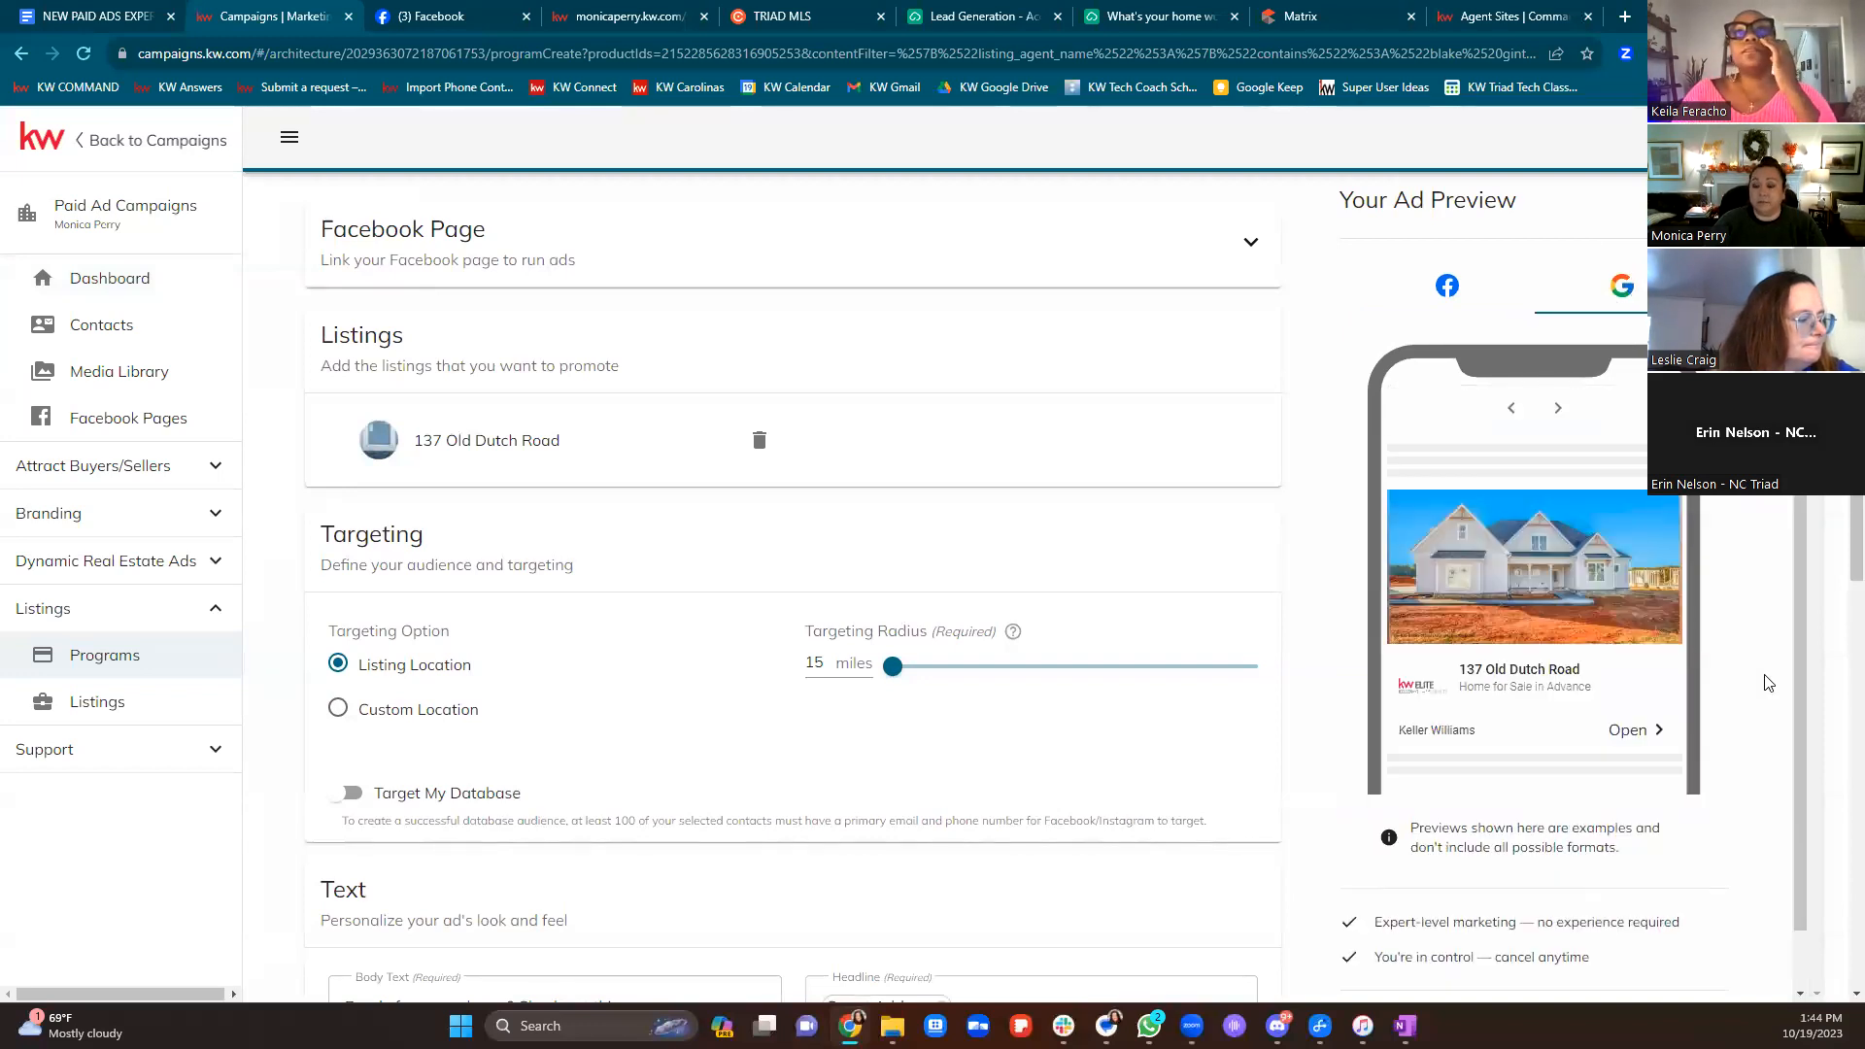
{"action": "scroll", "coordinate": [1572, 635], "scroll_direction": "down", "scroll_amount": 1}
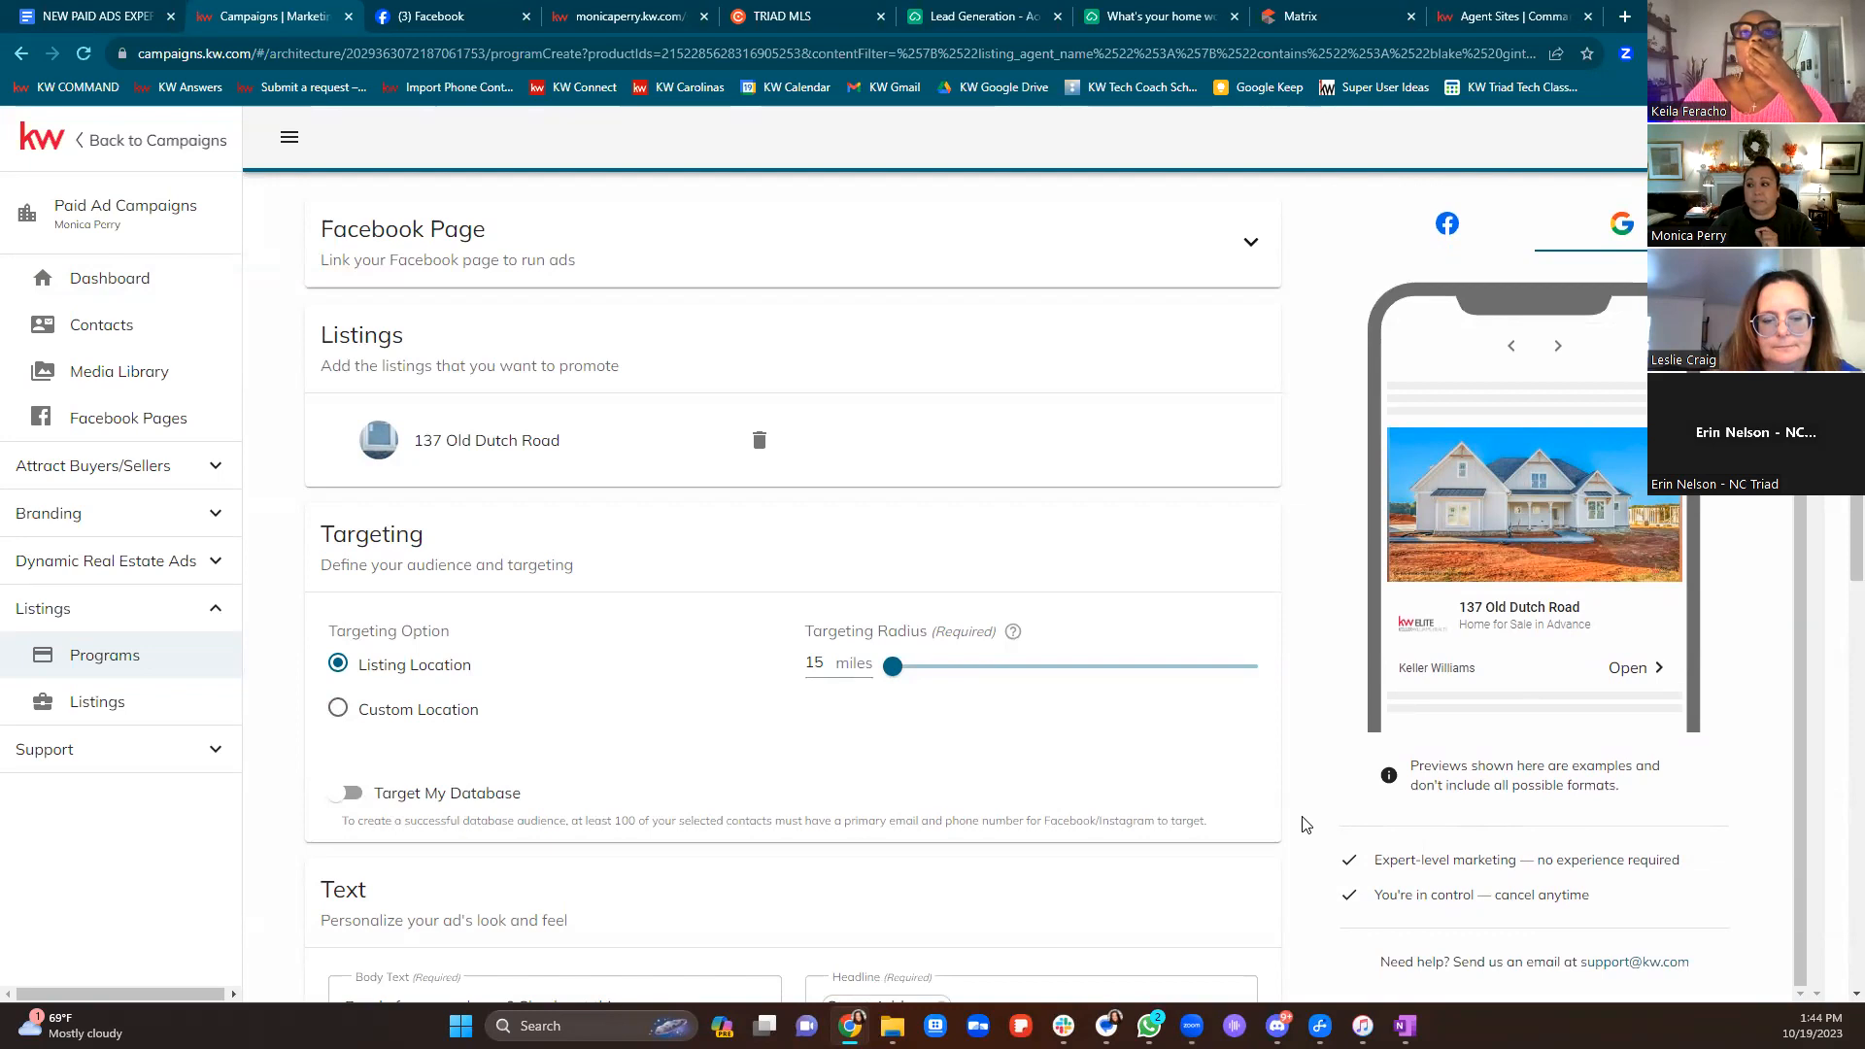
{"action": "scroll", "coordinate": [1306, 825], "scroll_direction": "down", "scroll_amount": 1}
{"action": "scroll", "coordinate": [1306, 825], "scroll_direction": "down", "scroll_amount": 4}
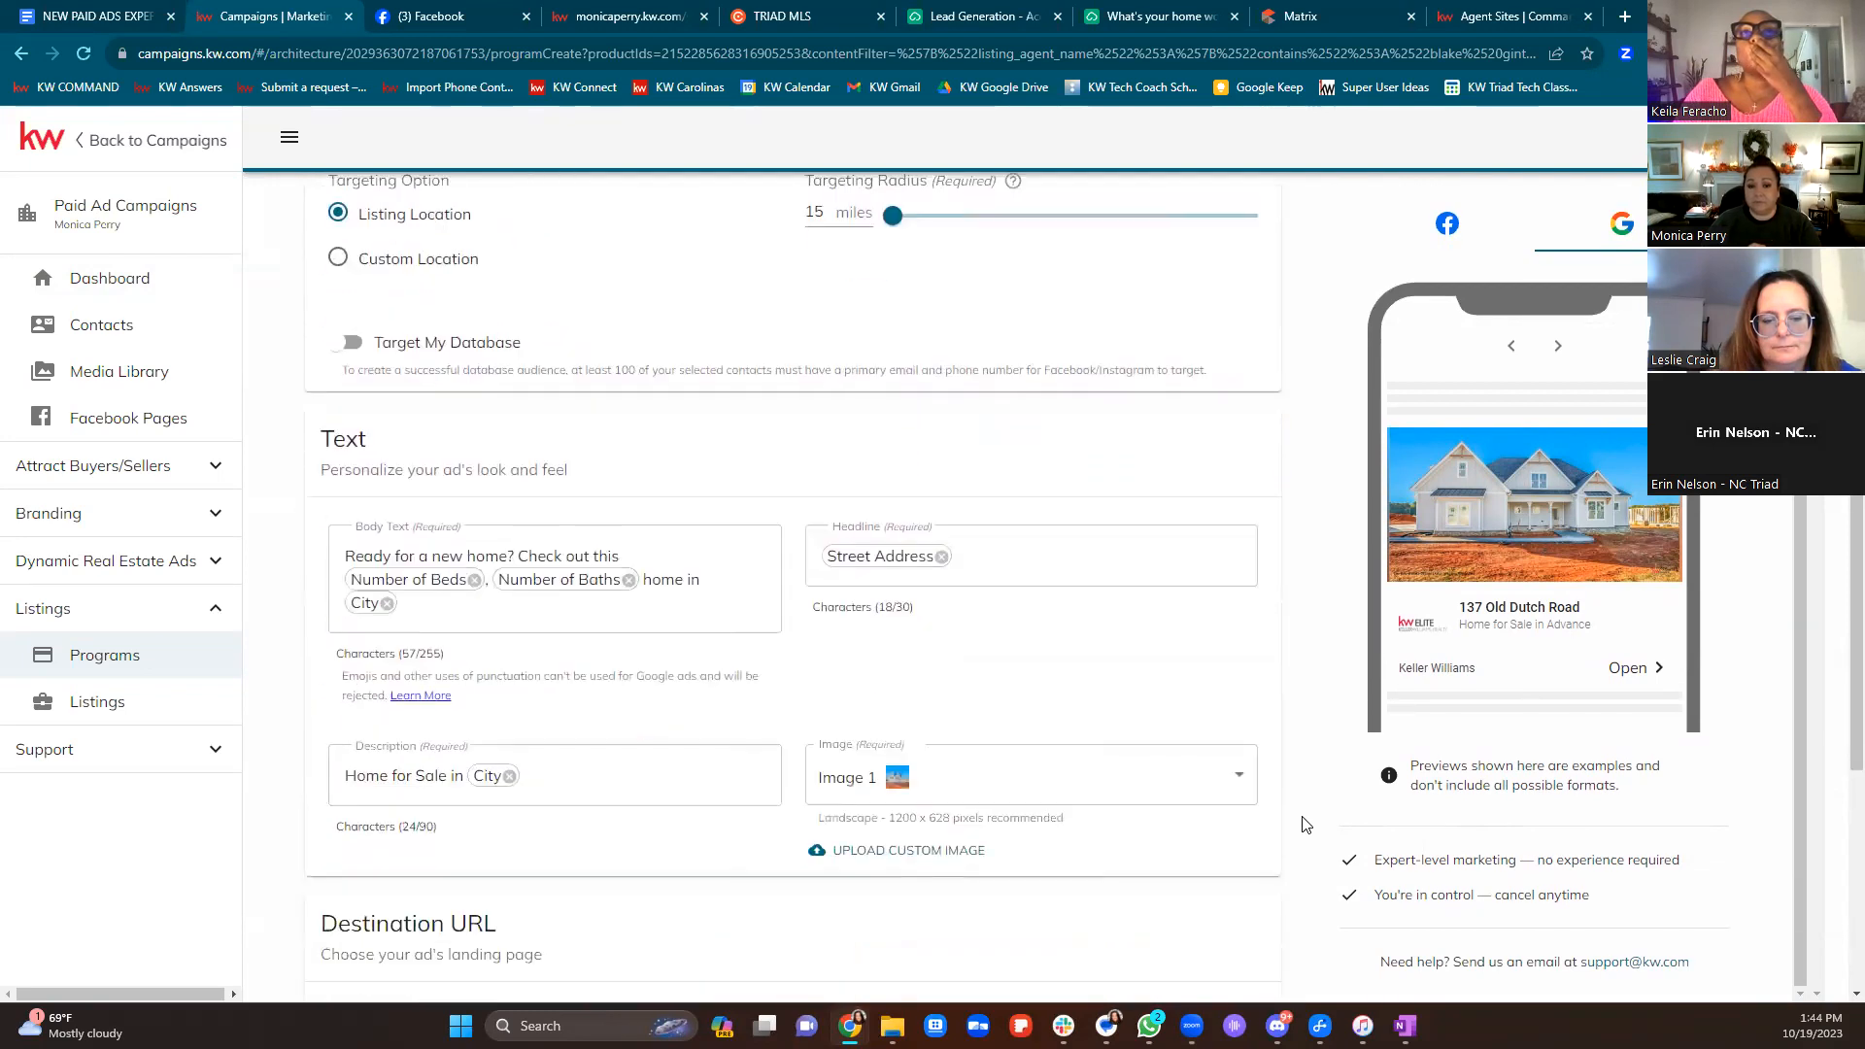
{"action": "left_click", "coordinate": [843, 528]}
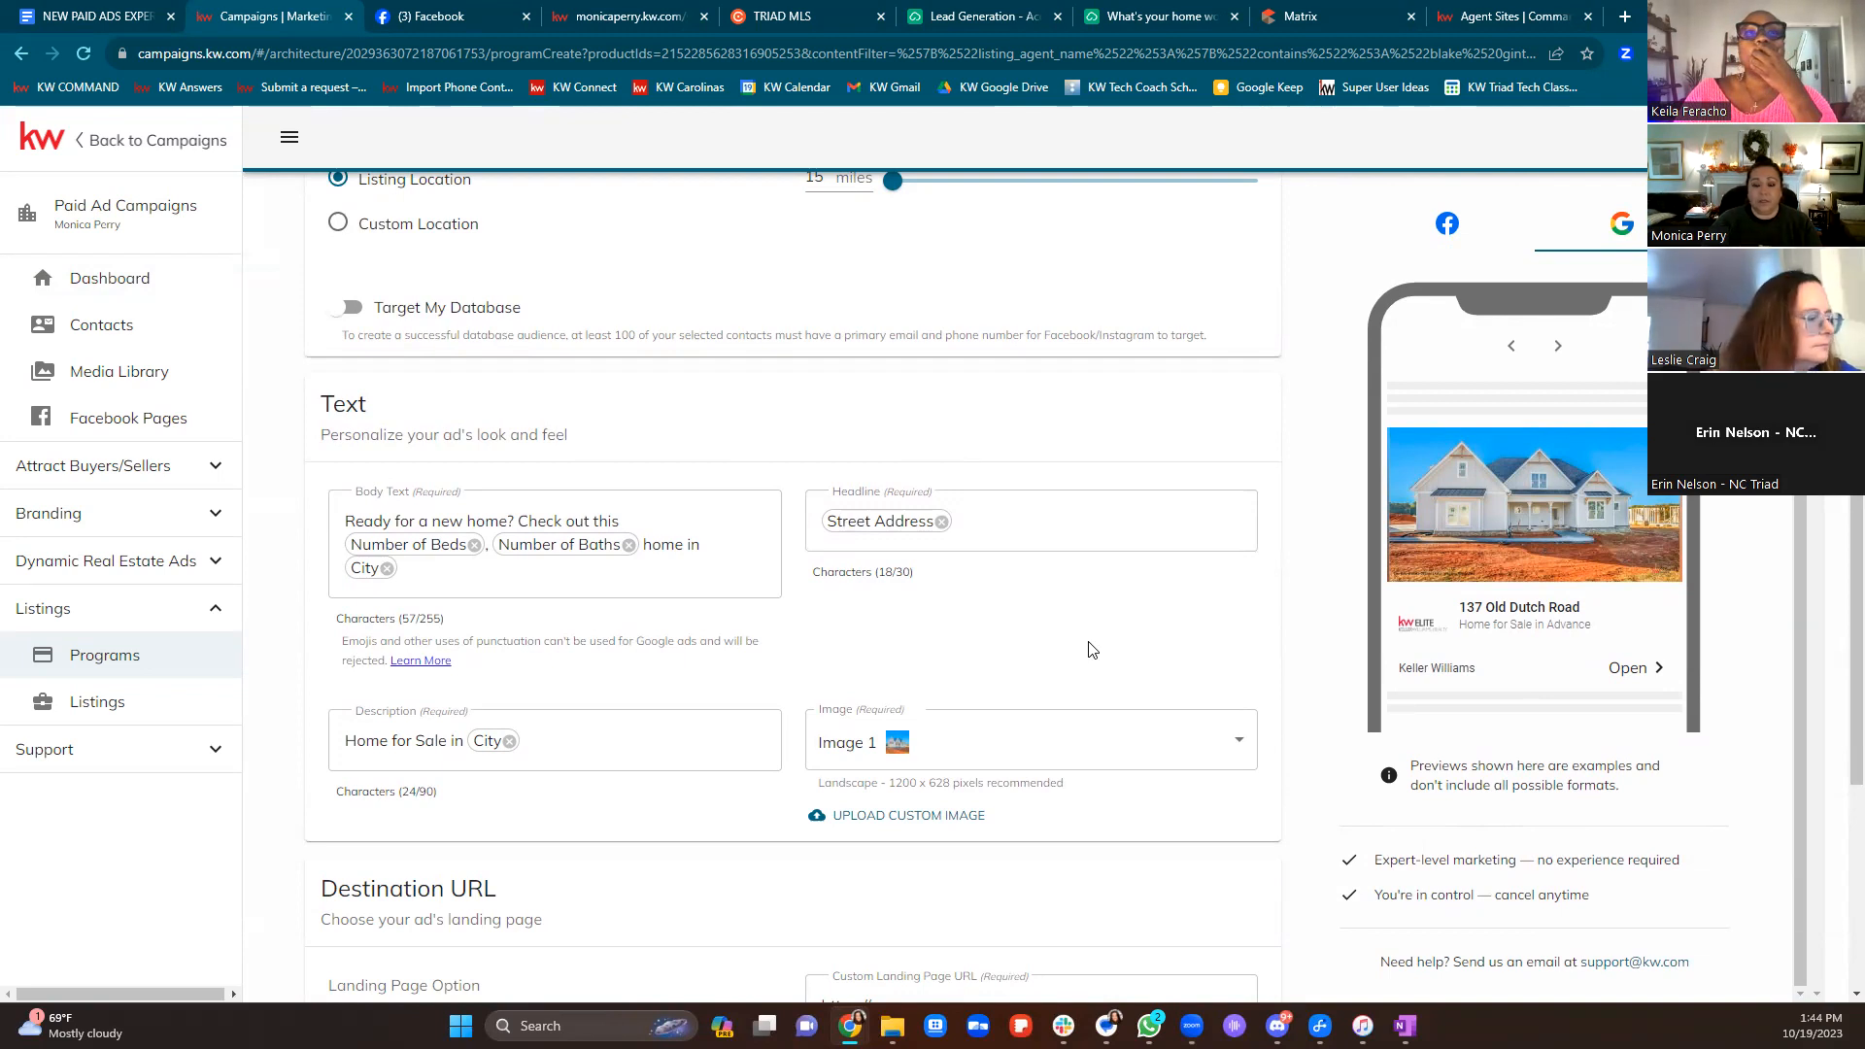
{"action": "scroll", "coordinate": [1088, 661], "scroll_direction": "down", "scroll_amount": 5}
{"action": "scroll", "coordinate": [1228, 739], "scroll_direction": "up", "scroll_amount": 10}
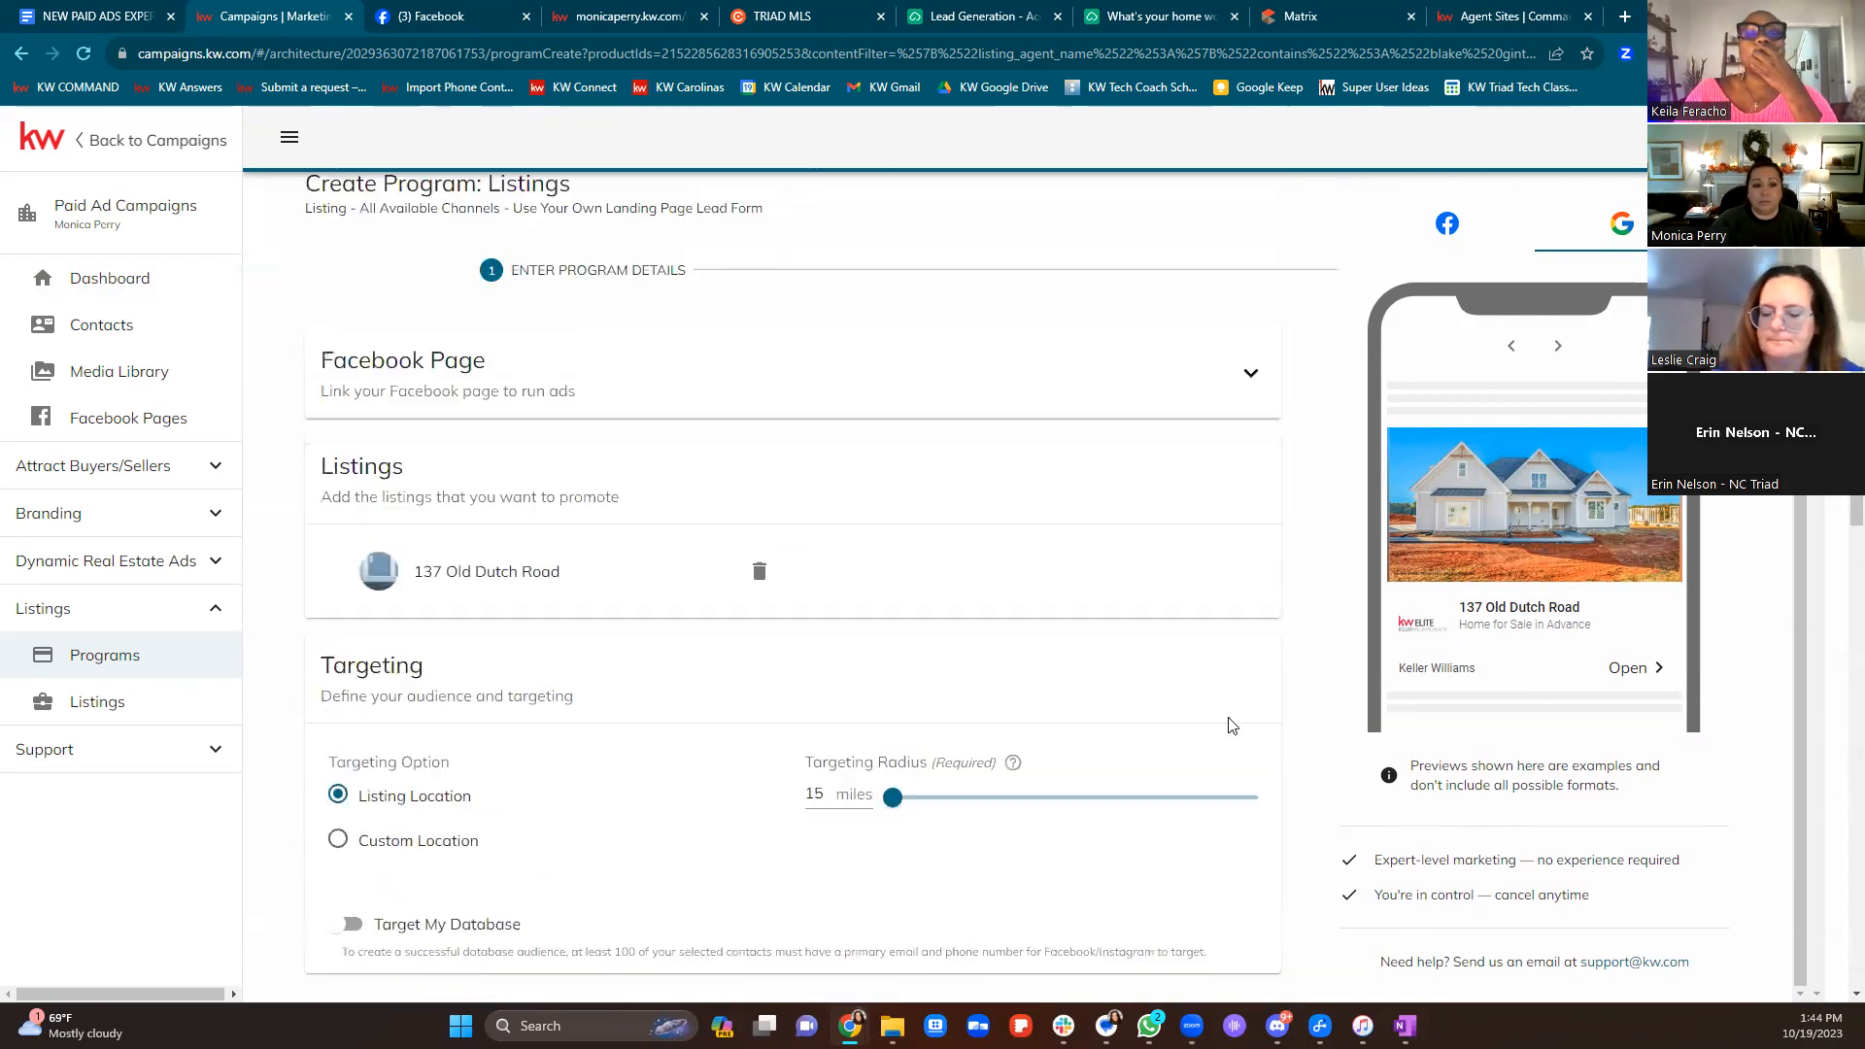
{"action": "left_click", "coordinate": [133, 141]}
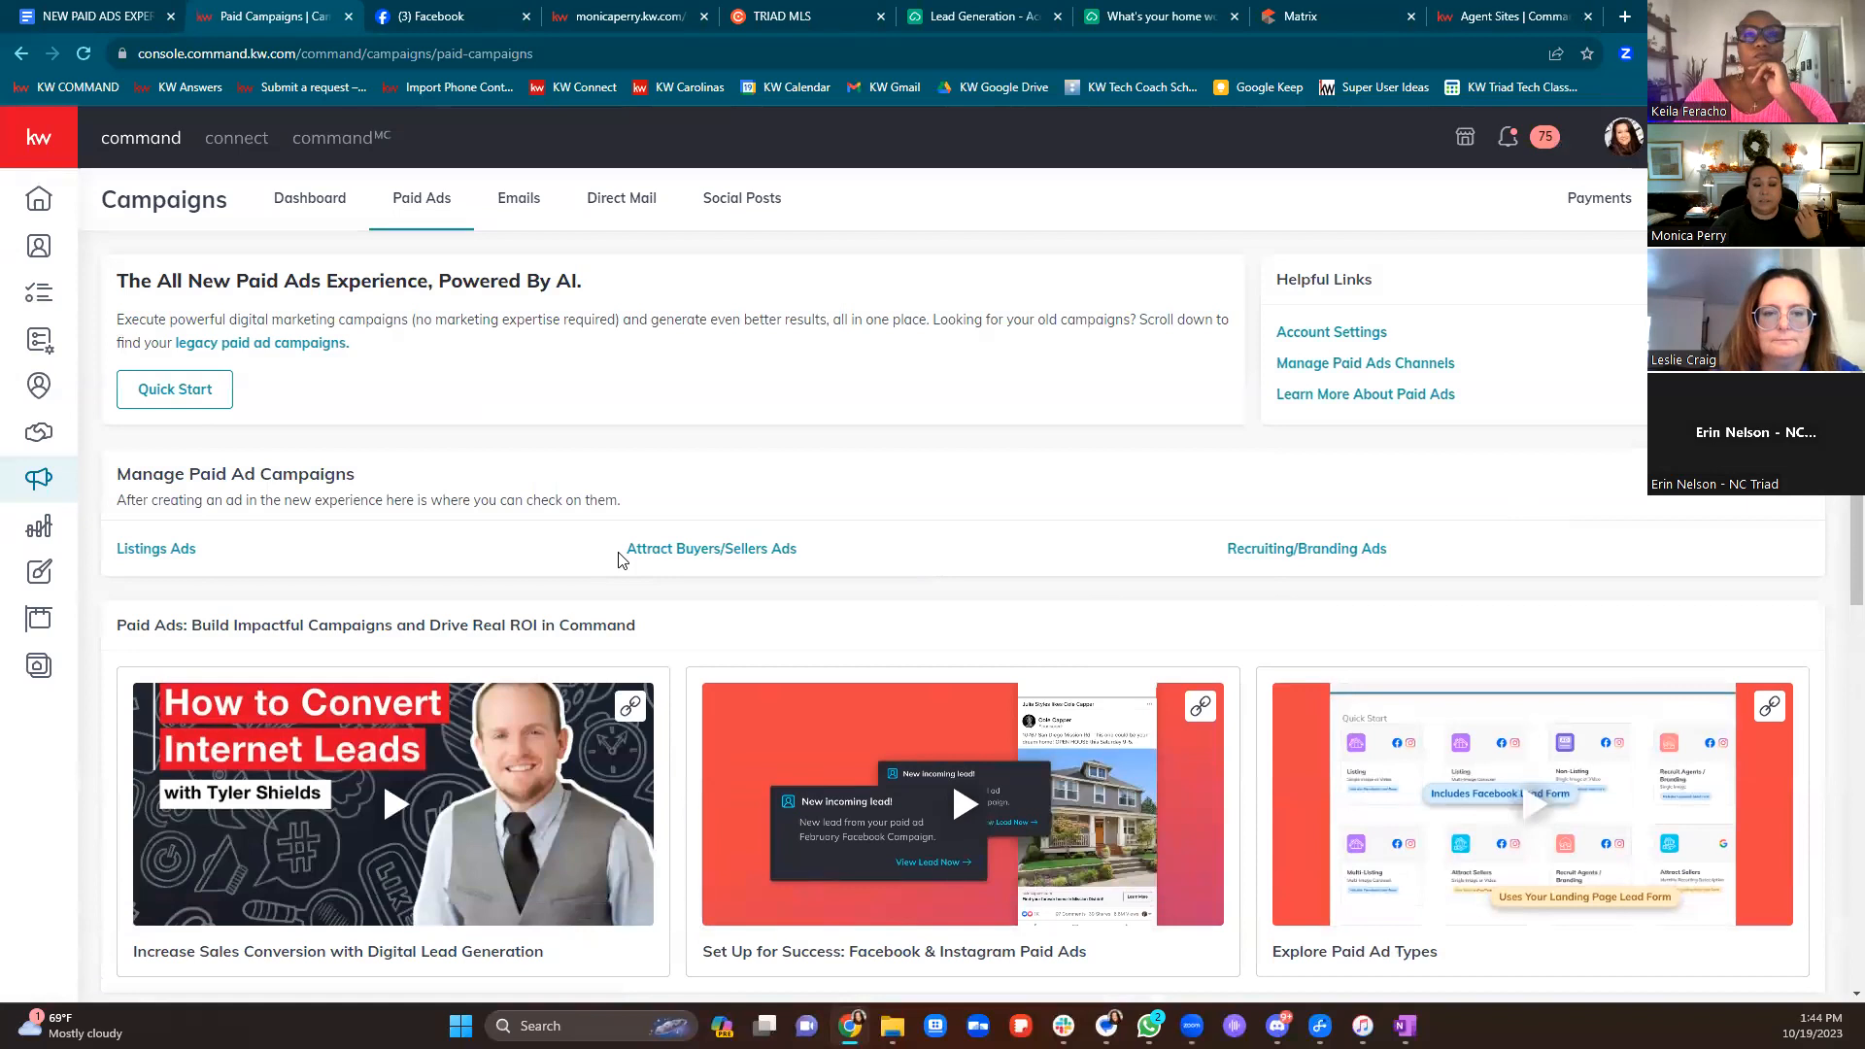
Open the Paid Ad option under Create Campaign on the current account
{"action": "scroll", "coordinate": [680, 622], "scroll_direction": "down", "scroll_amount": 5}
{"action": "scroll", "coordinate": [782, 670], "scroll_direction": "up", "scroll_amount": 5}
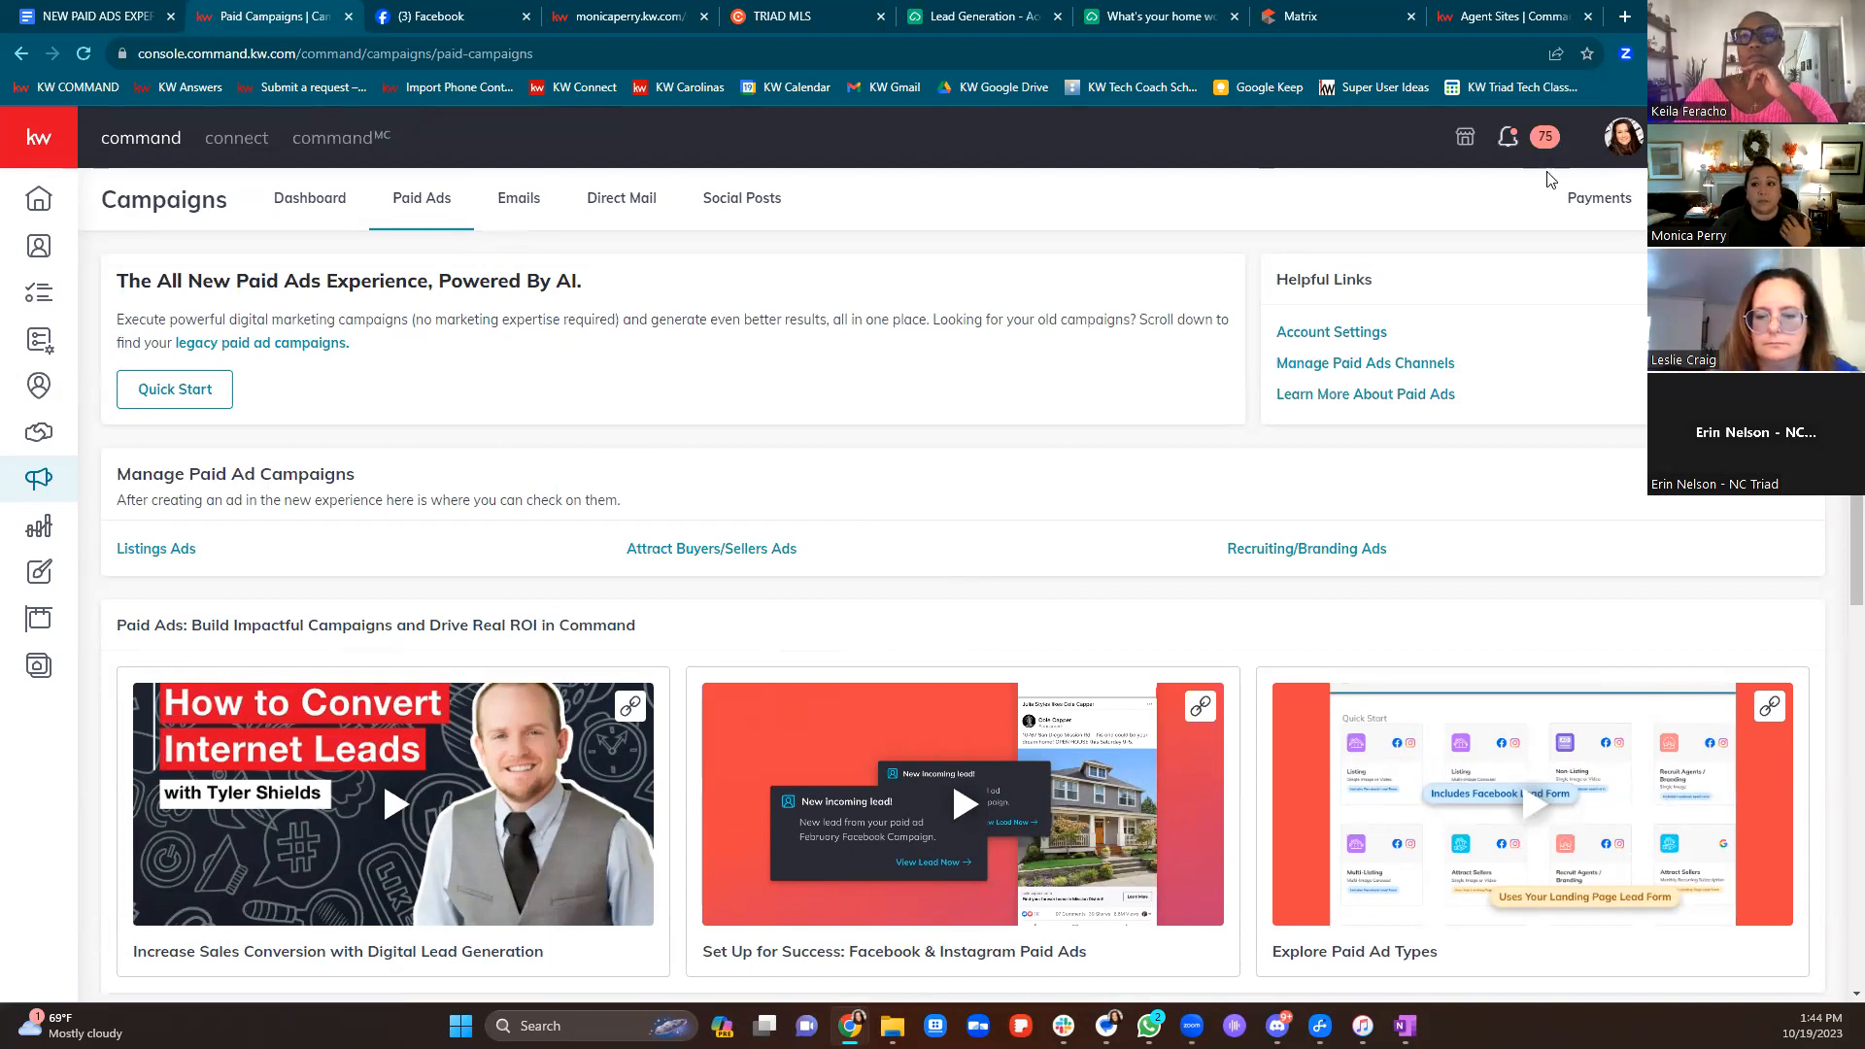
{"action": "left_click", "coordinate": [1736, 198]}
{"action": "left_click", "coordinate": [1015, 669]}
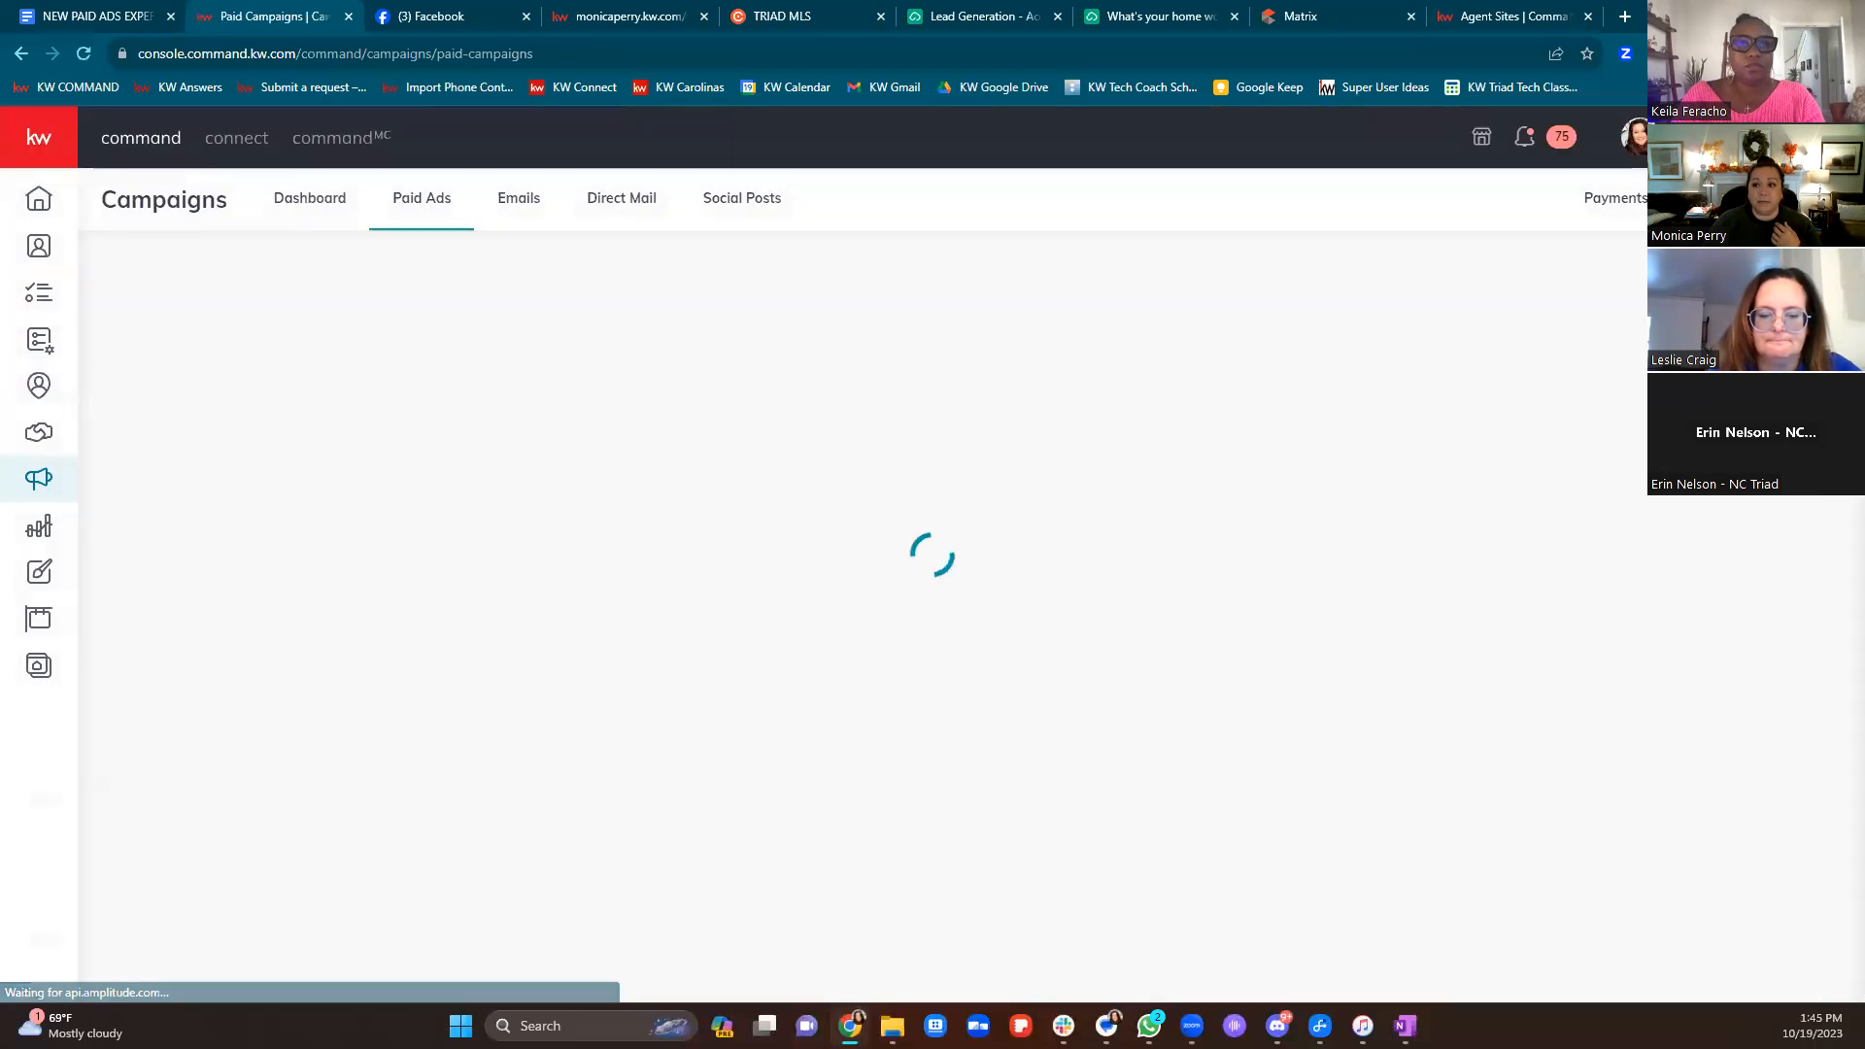
Switch to the team account and reopen the Paid Ad campaigns dashboard
{"action": "left_click", "coordinate": [1623, 137]}
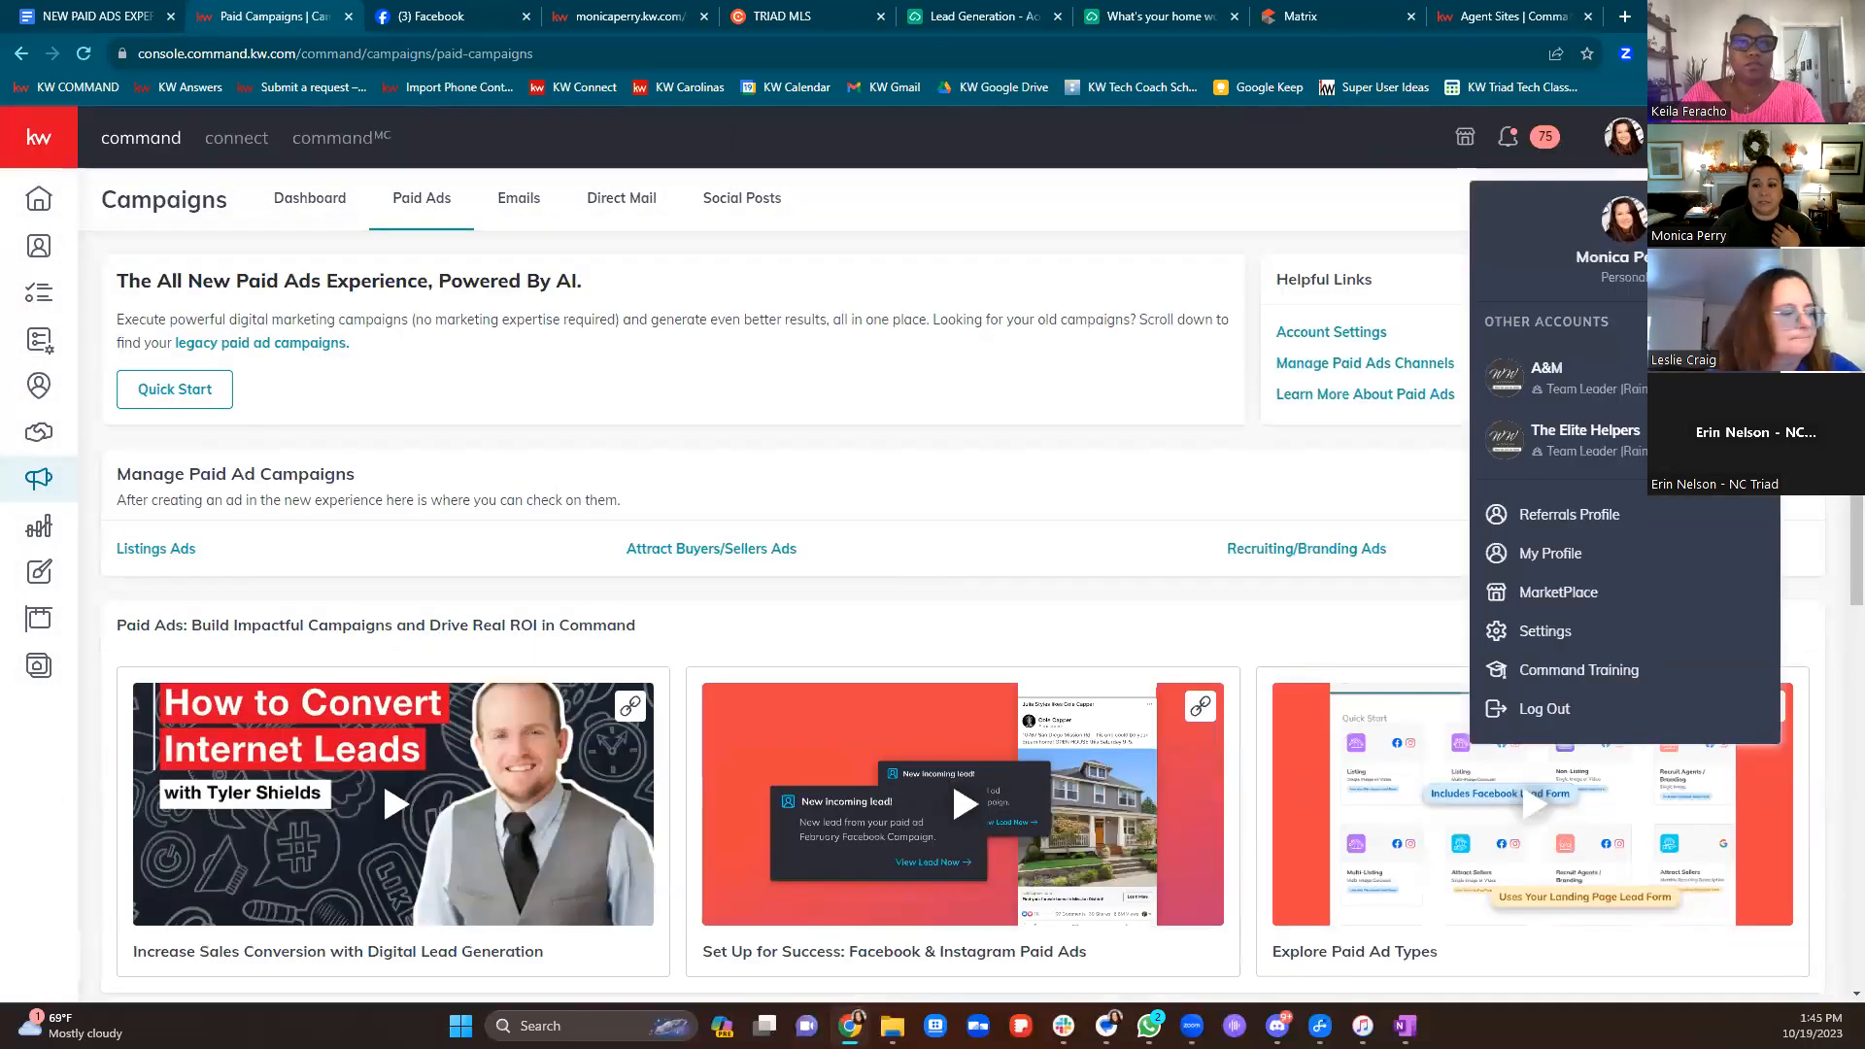
{"action": "left_click", "coordinate": [1593, 440]}
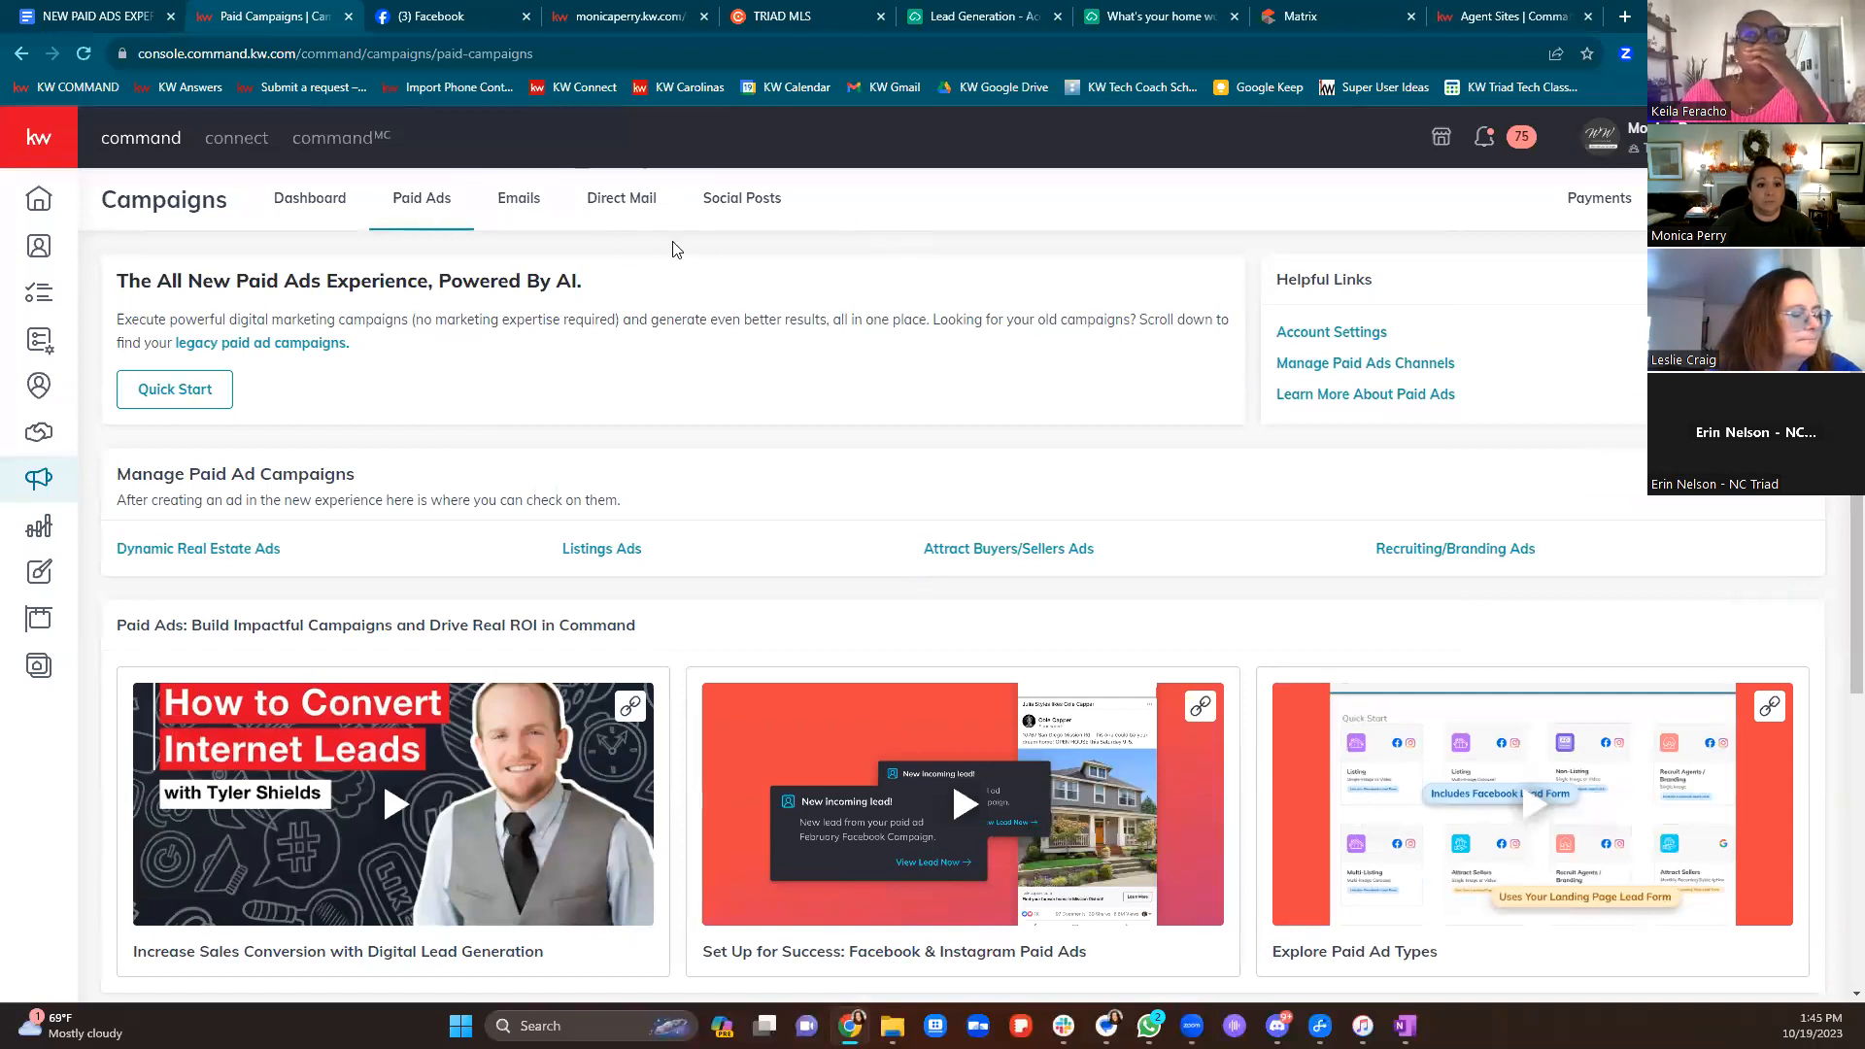
{"action": "left_click", "coordinate": [1739, 198]}
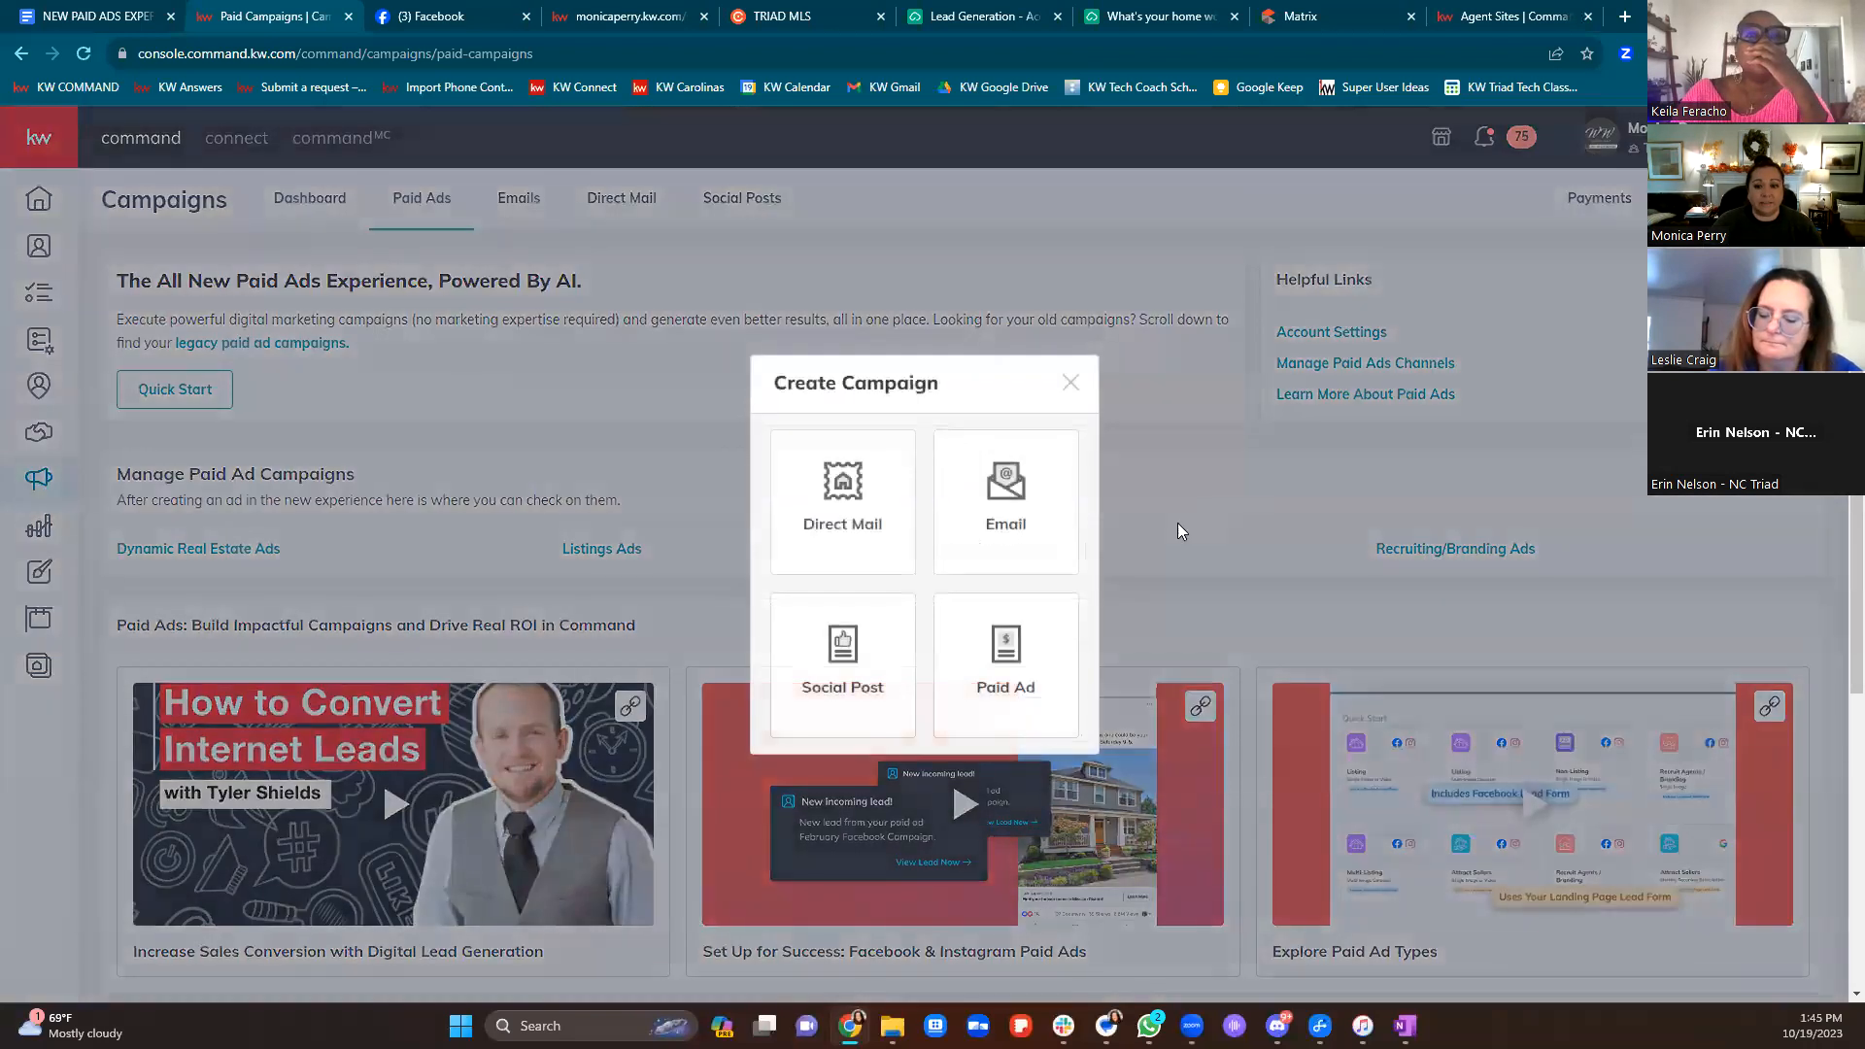
{"action": "left_click", "coordinate": [987, 683]}
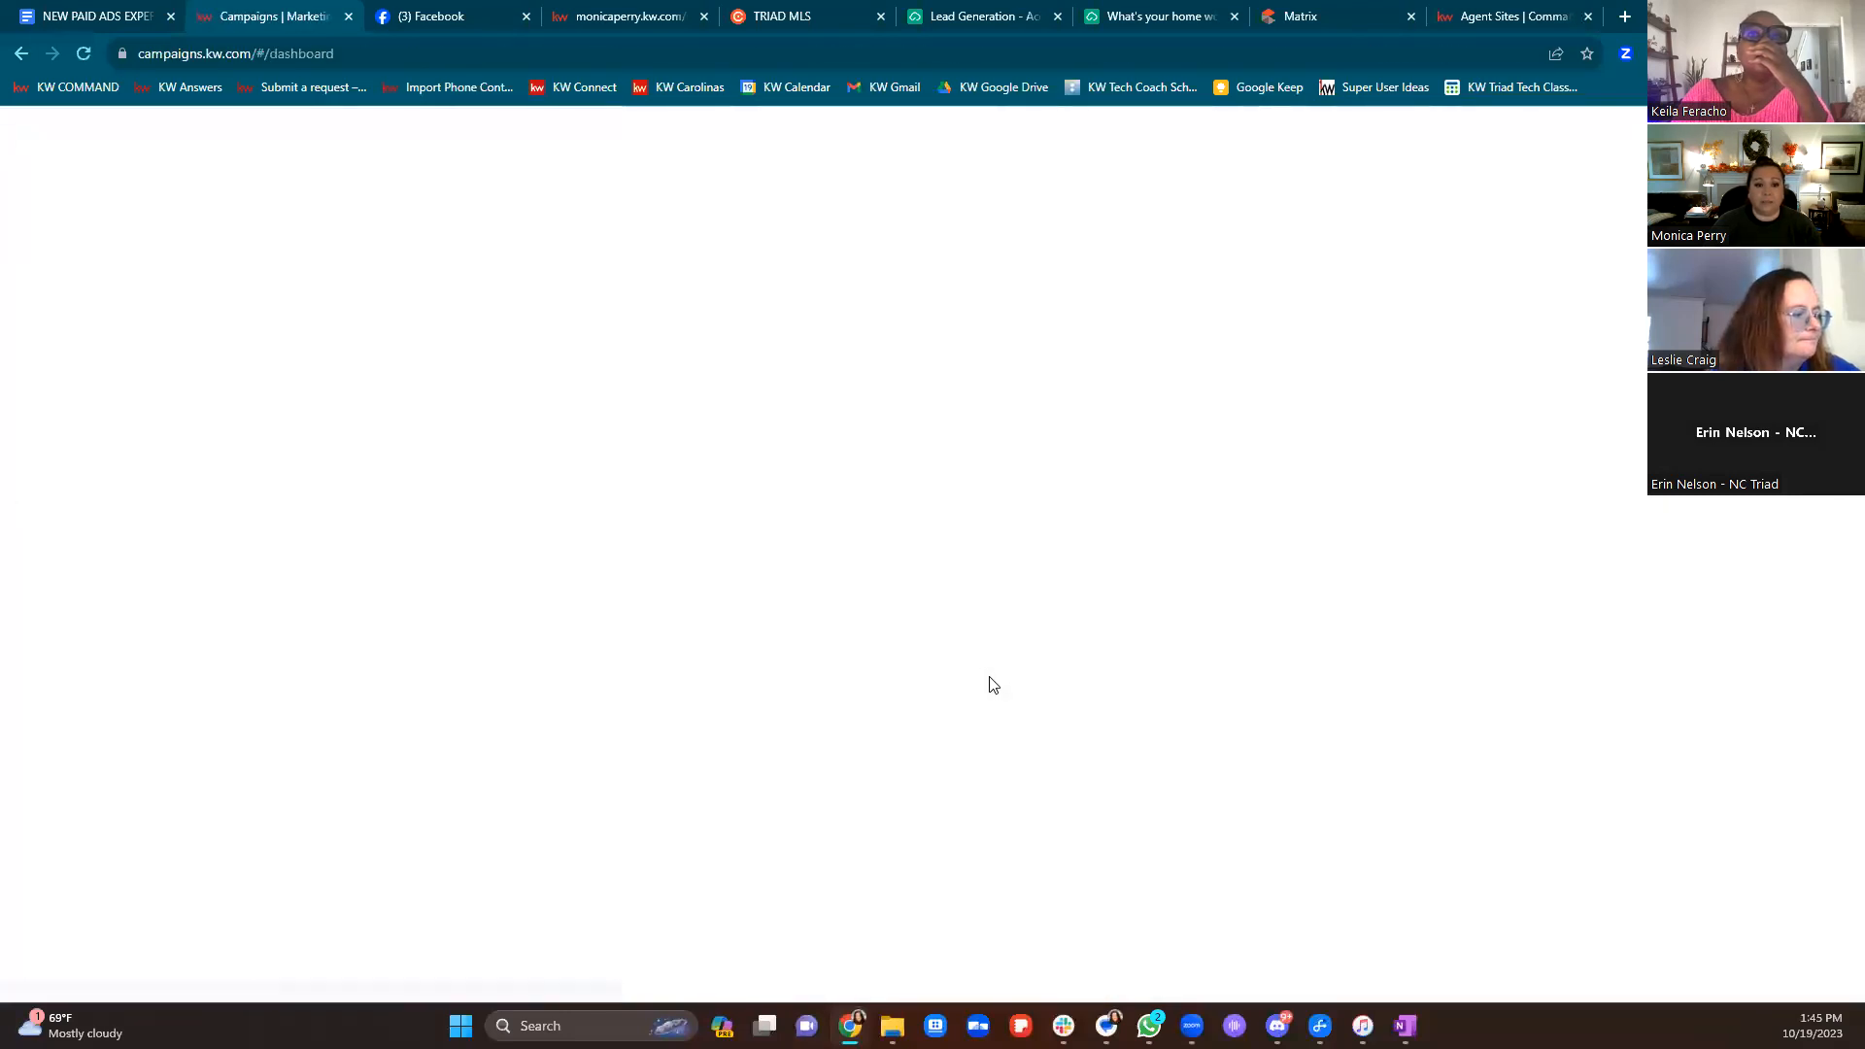
{"action": "scroll", "coordinate": [991, 684], "scroll_direction": "down", "scroll_amount": 1}
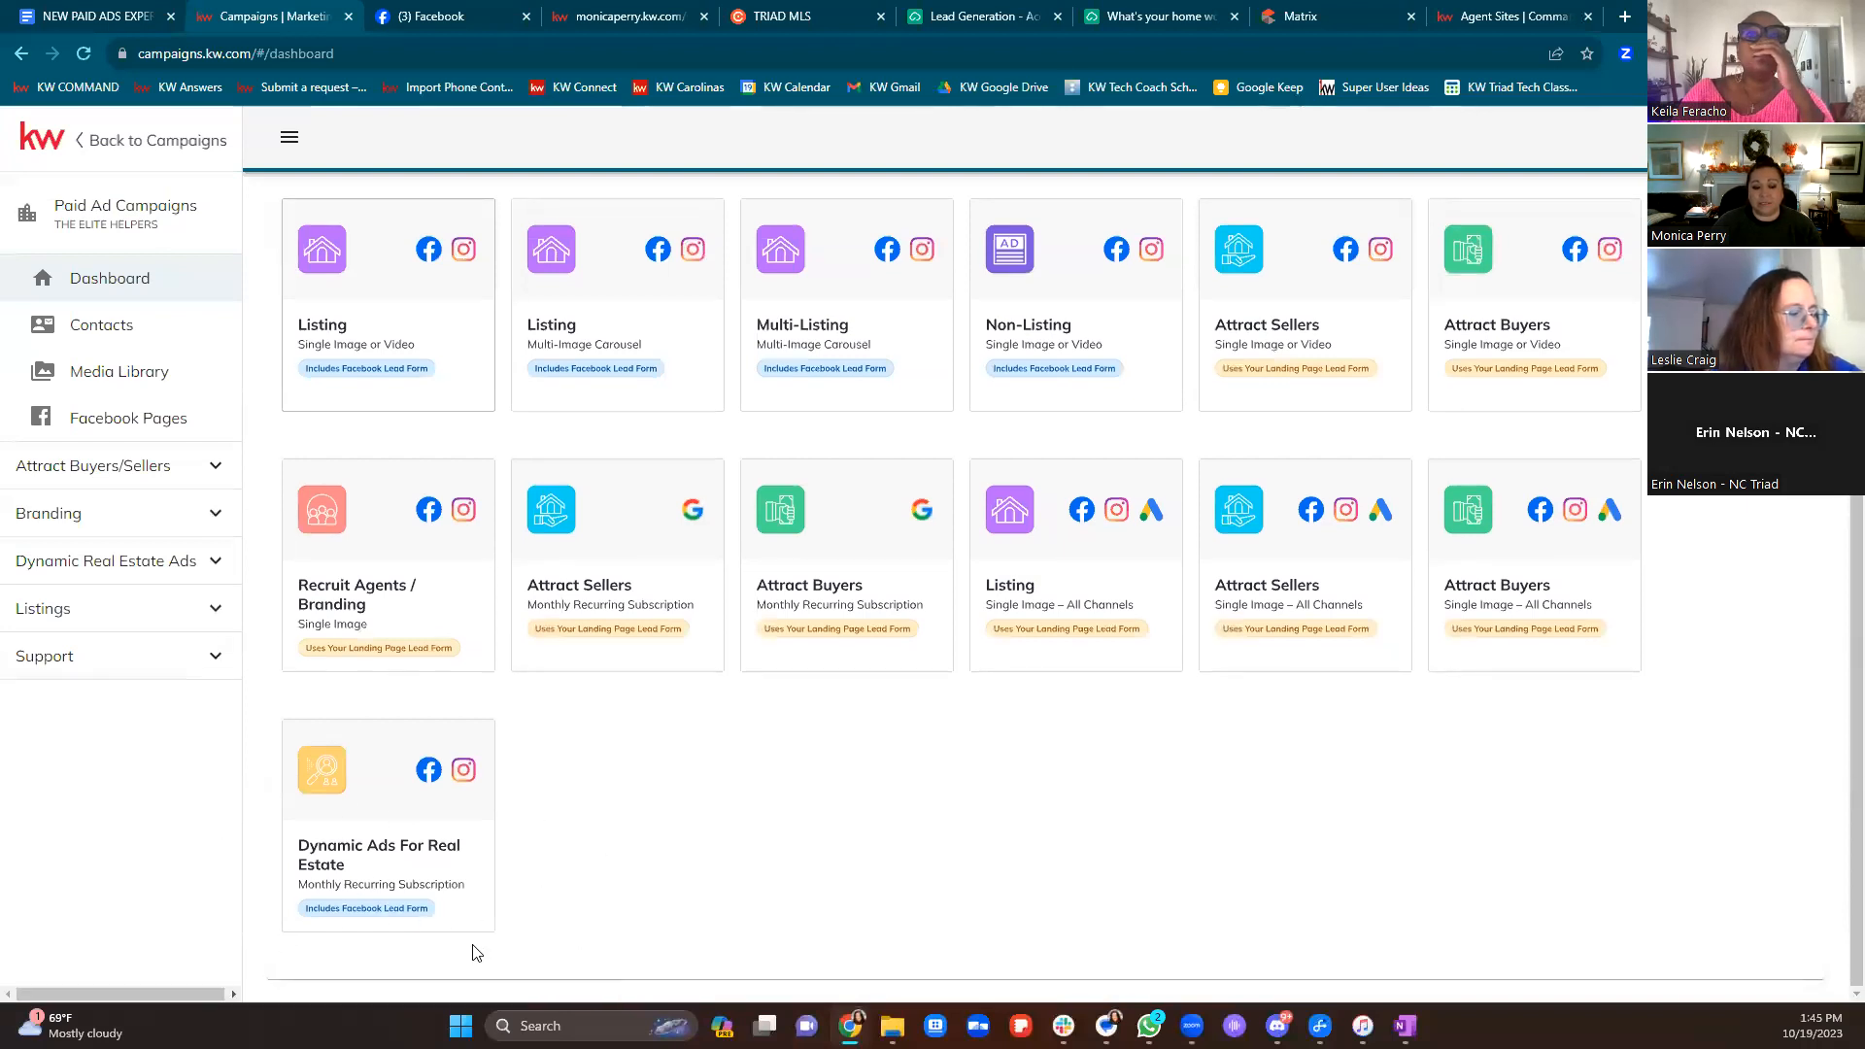
Look through the Dynamic Ads For Real Estate Create Program form, then go back to Campaigns
{"action": "left_click", "coordinate": [416, 918]}
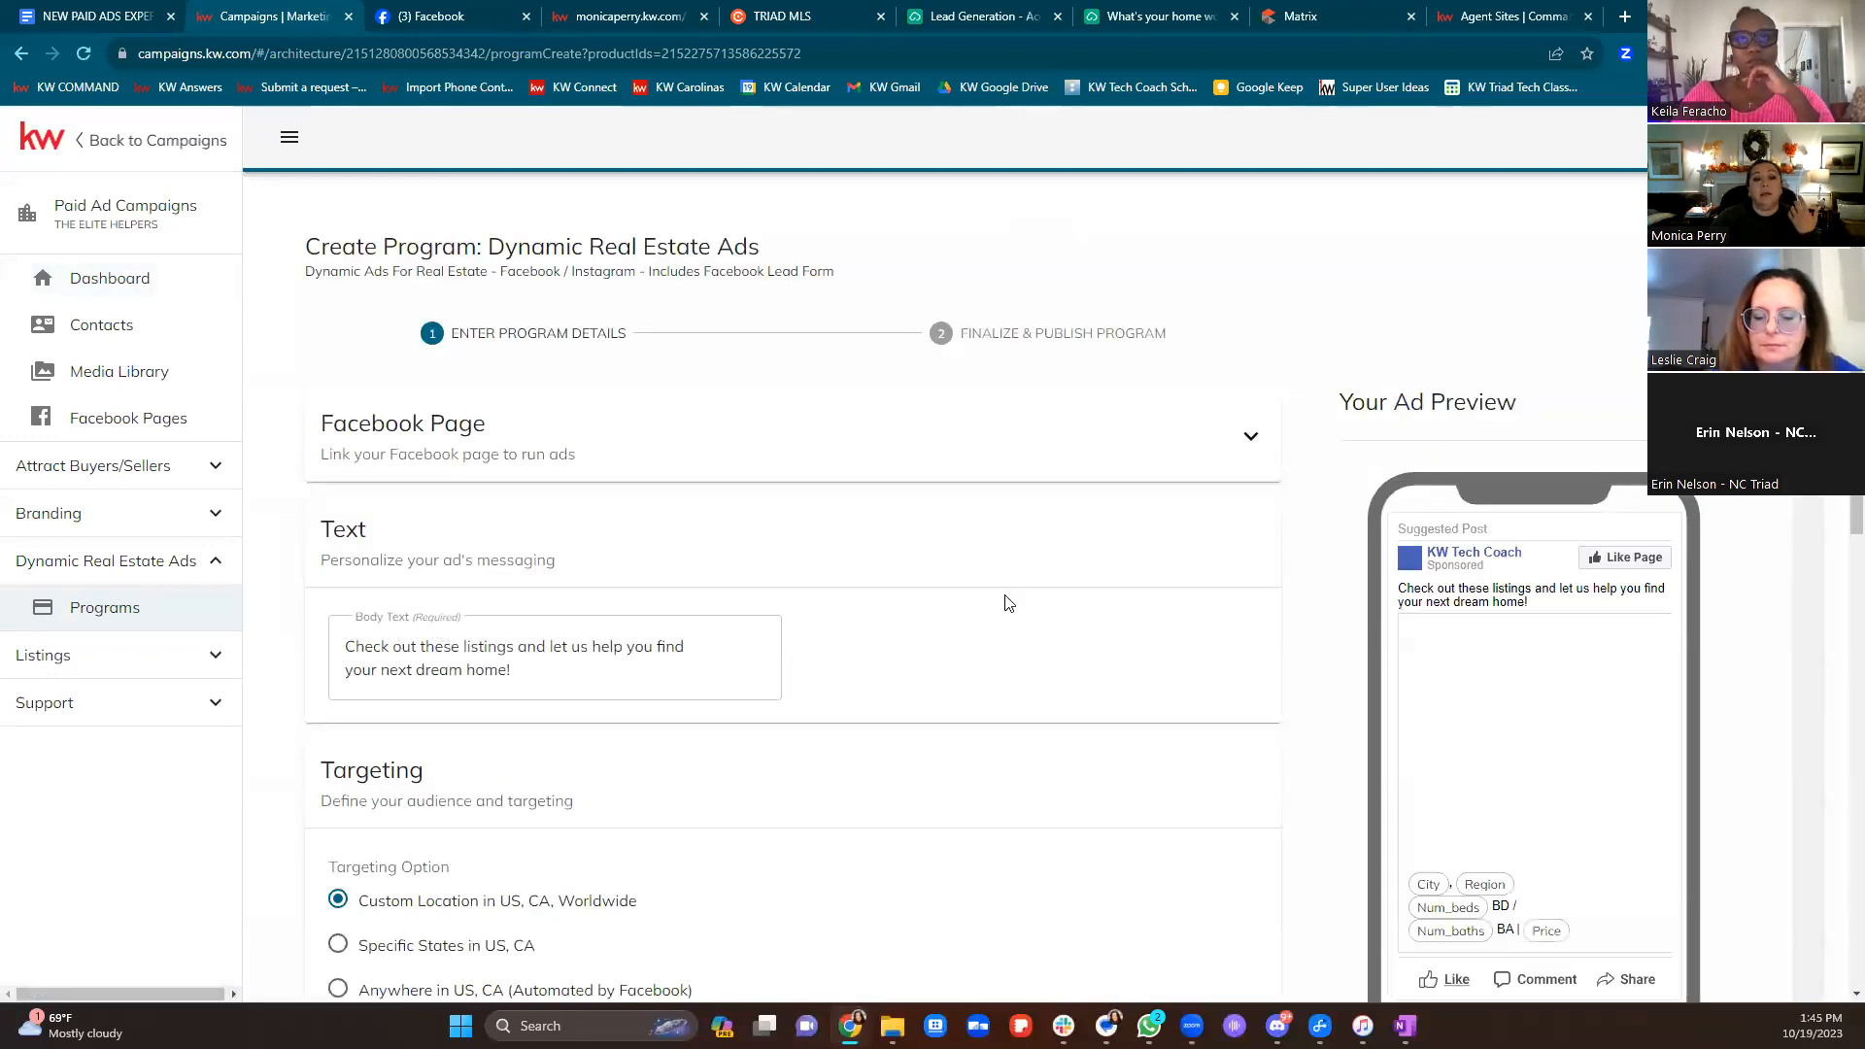
{"action": "scroll", "coordinate": [1003, 599], "scroll_direction": "down", "scroll_amount": 2}
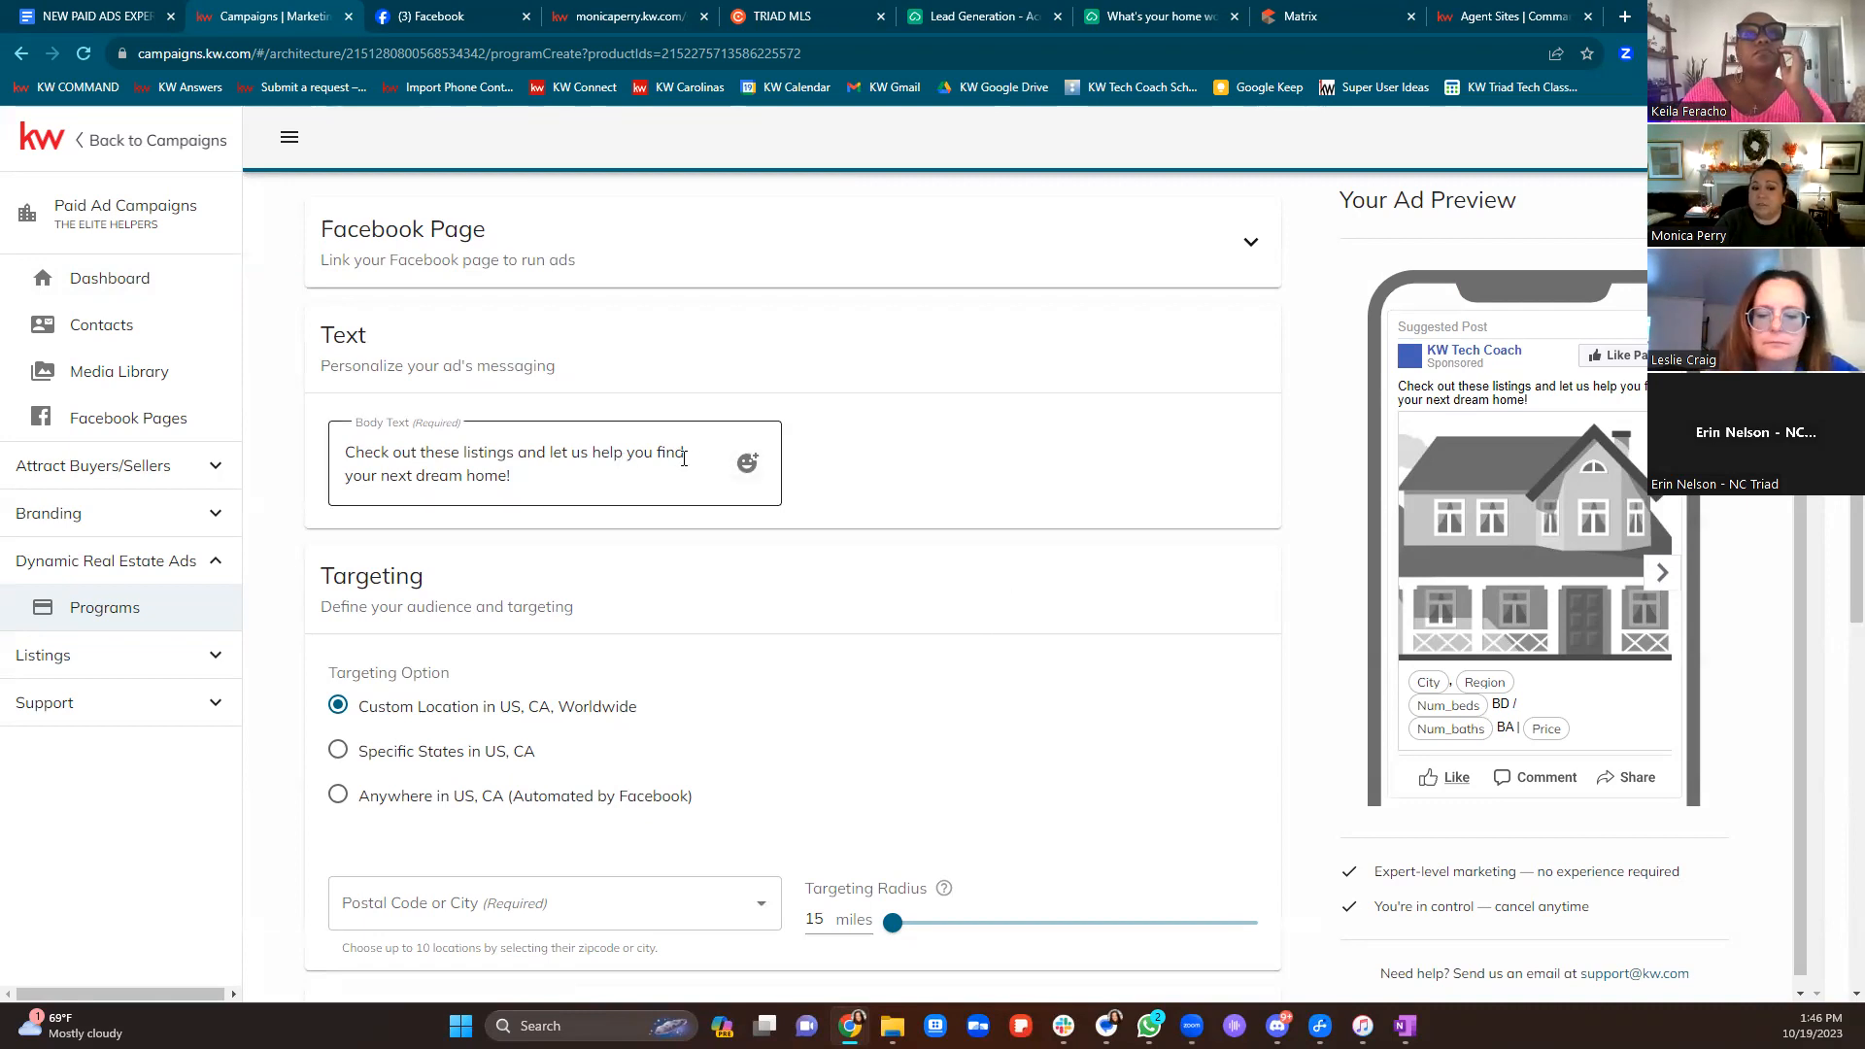
{"action": "scroll", "coordinate": [928, 554], "scroll_direction": "down", "scroll_amount": 9}
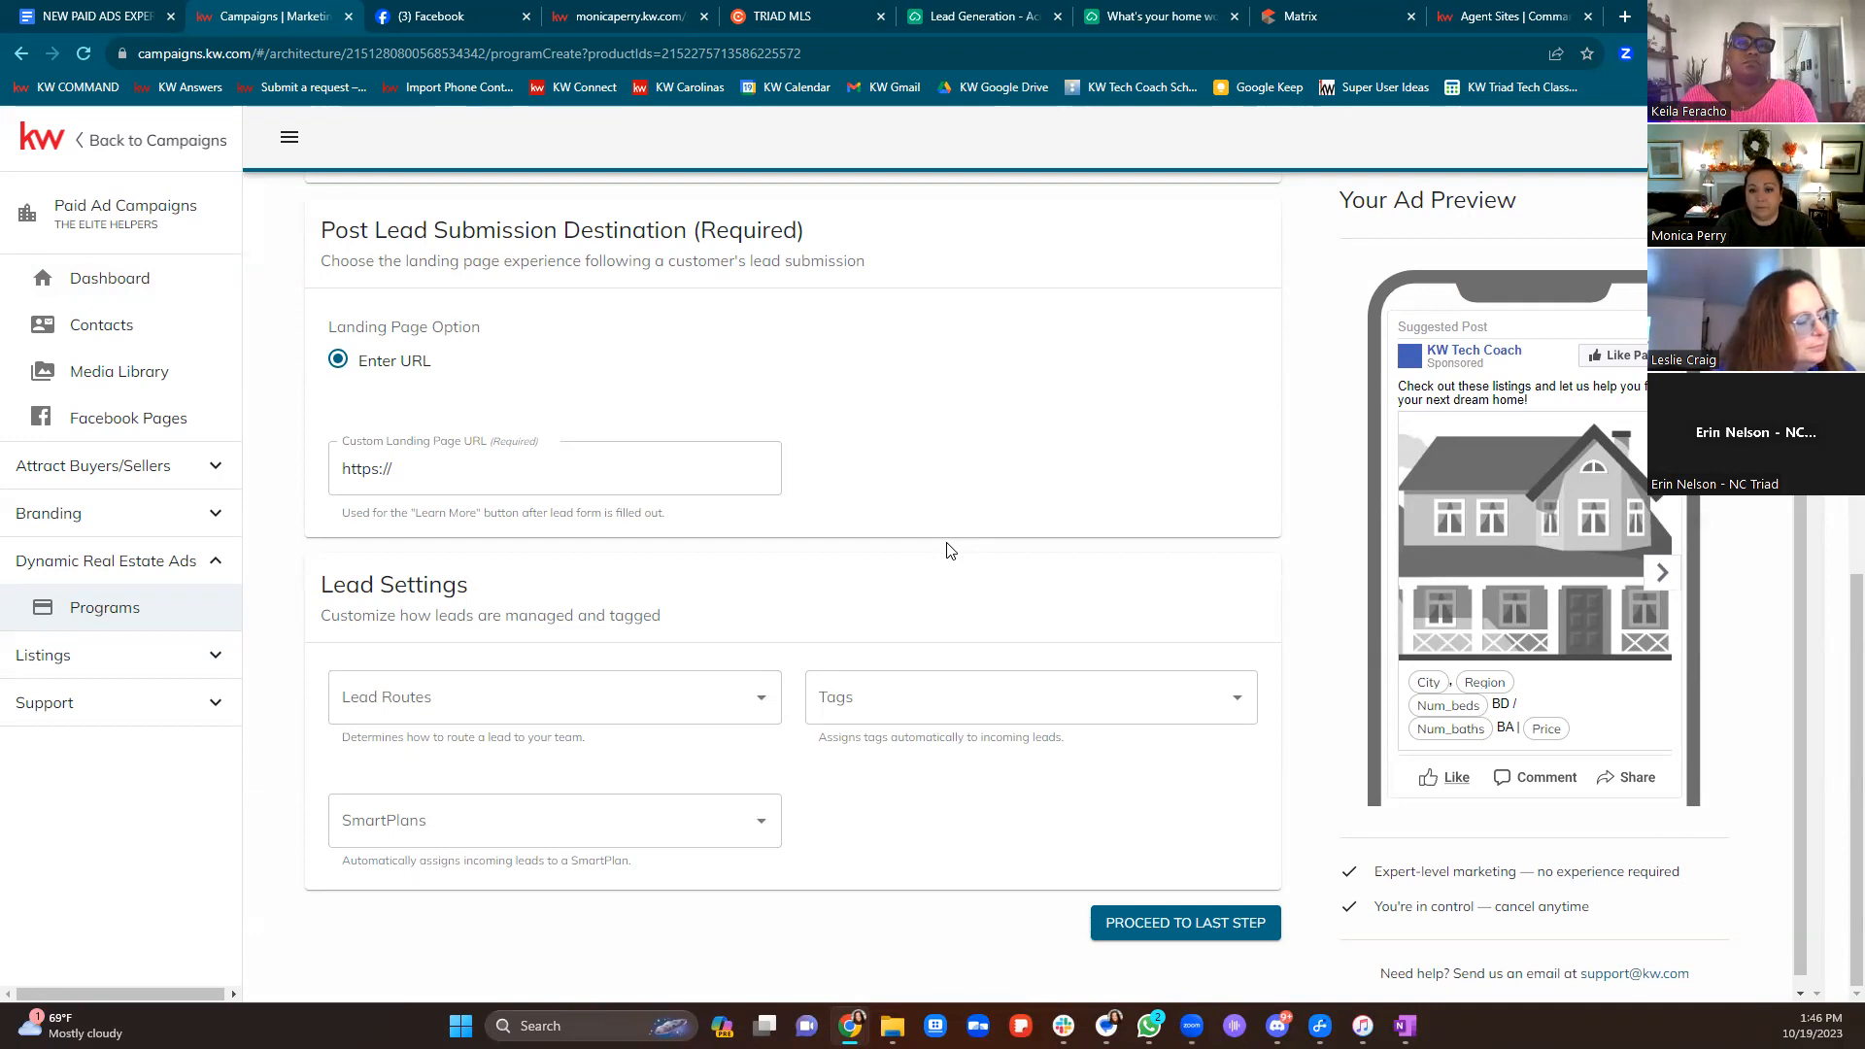
{"action": "scroll", "coordinate": [952, 548], "scroll_direction": "up", "scroll_amount": 15}
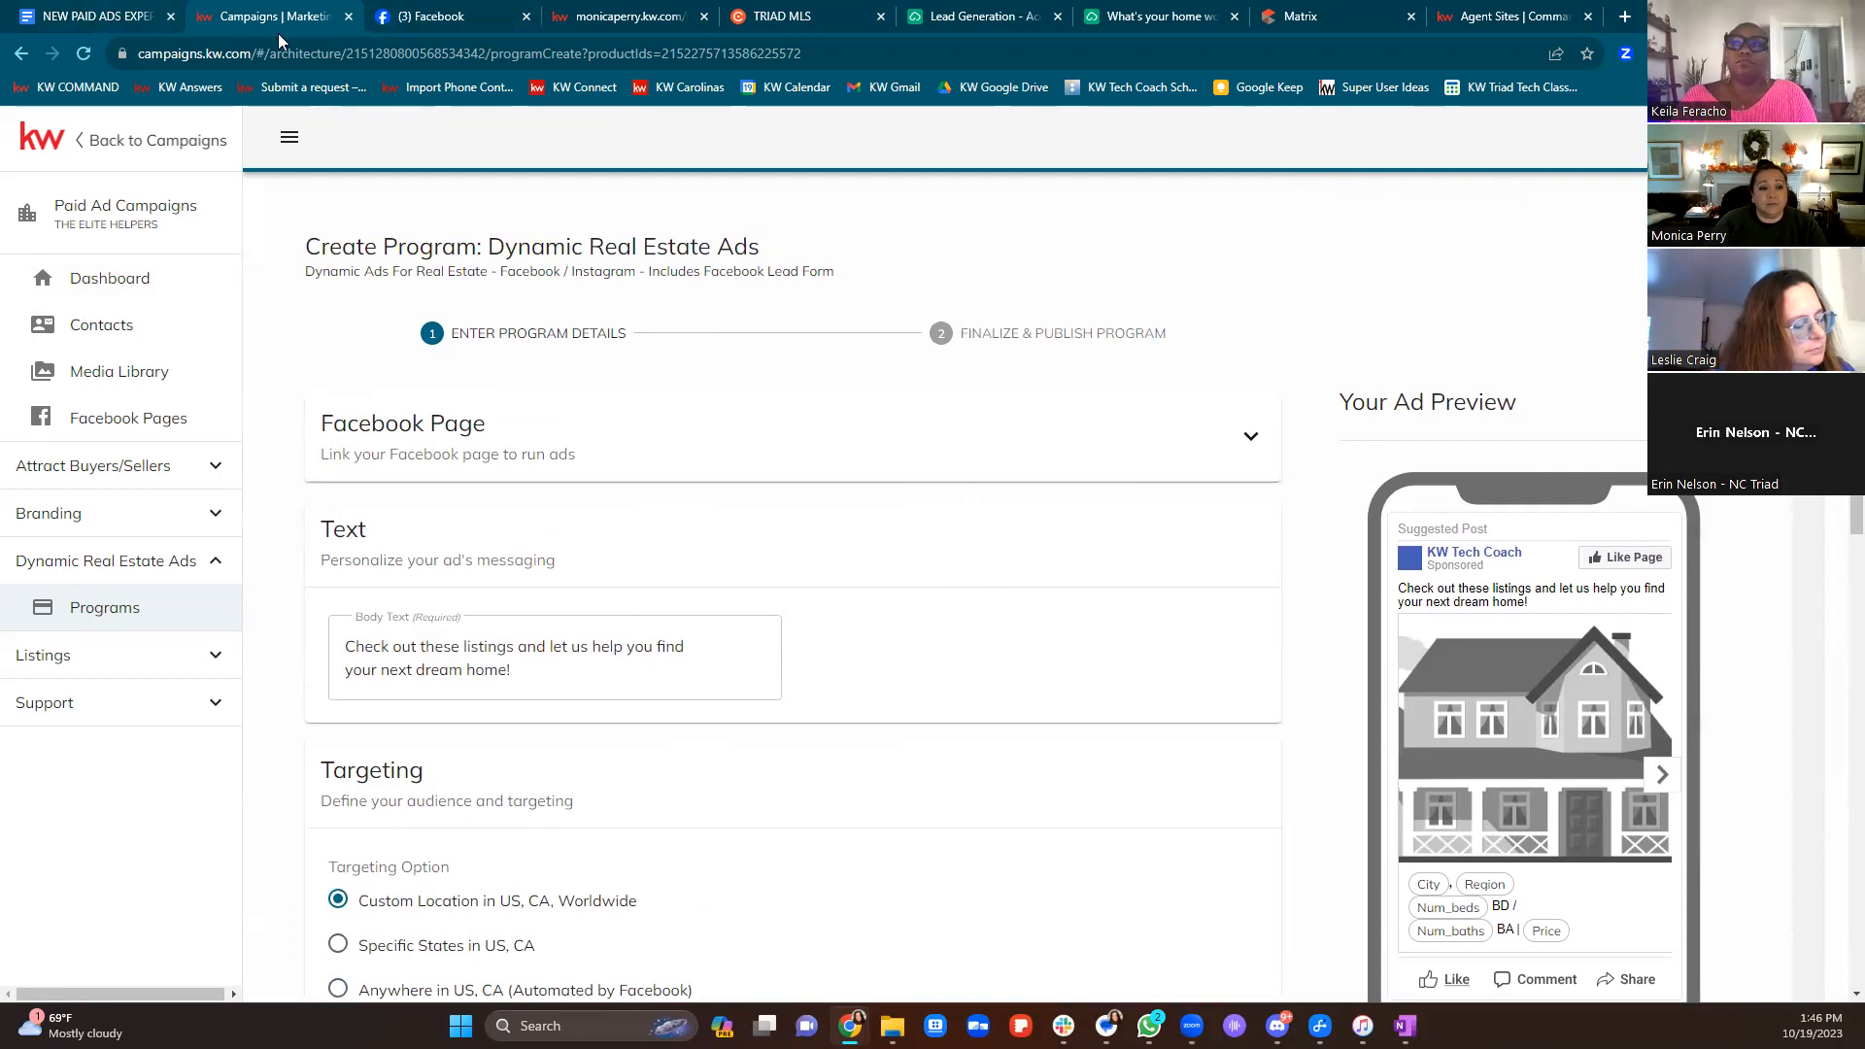
{"action": "left_click", "coordinate": [133, 144]}
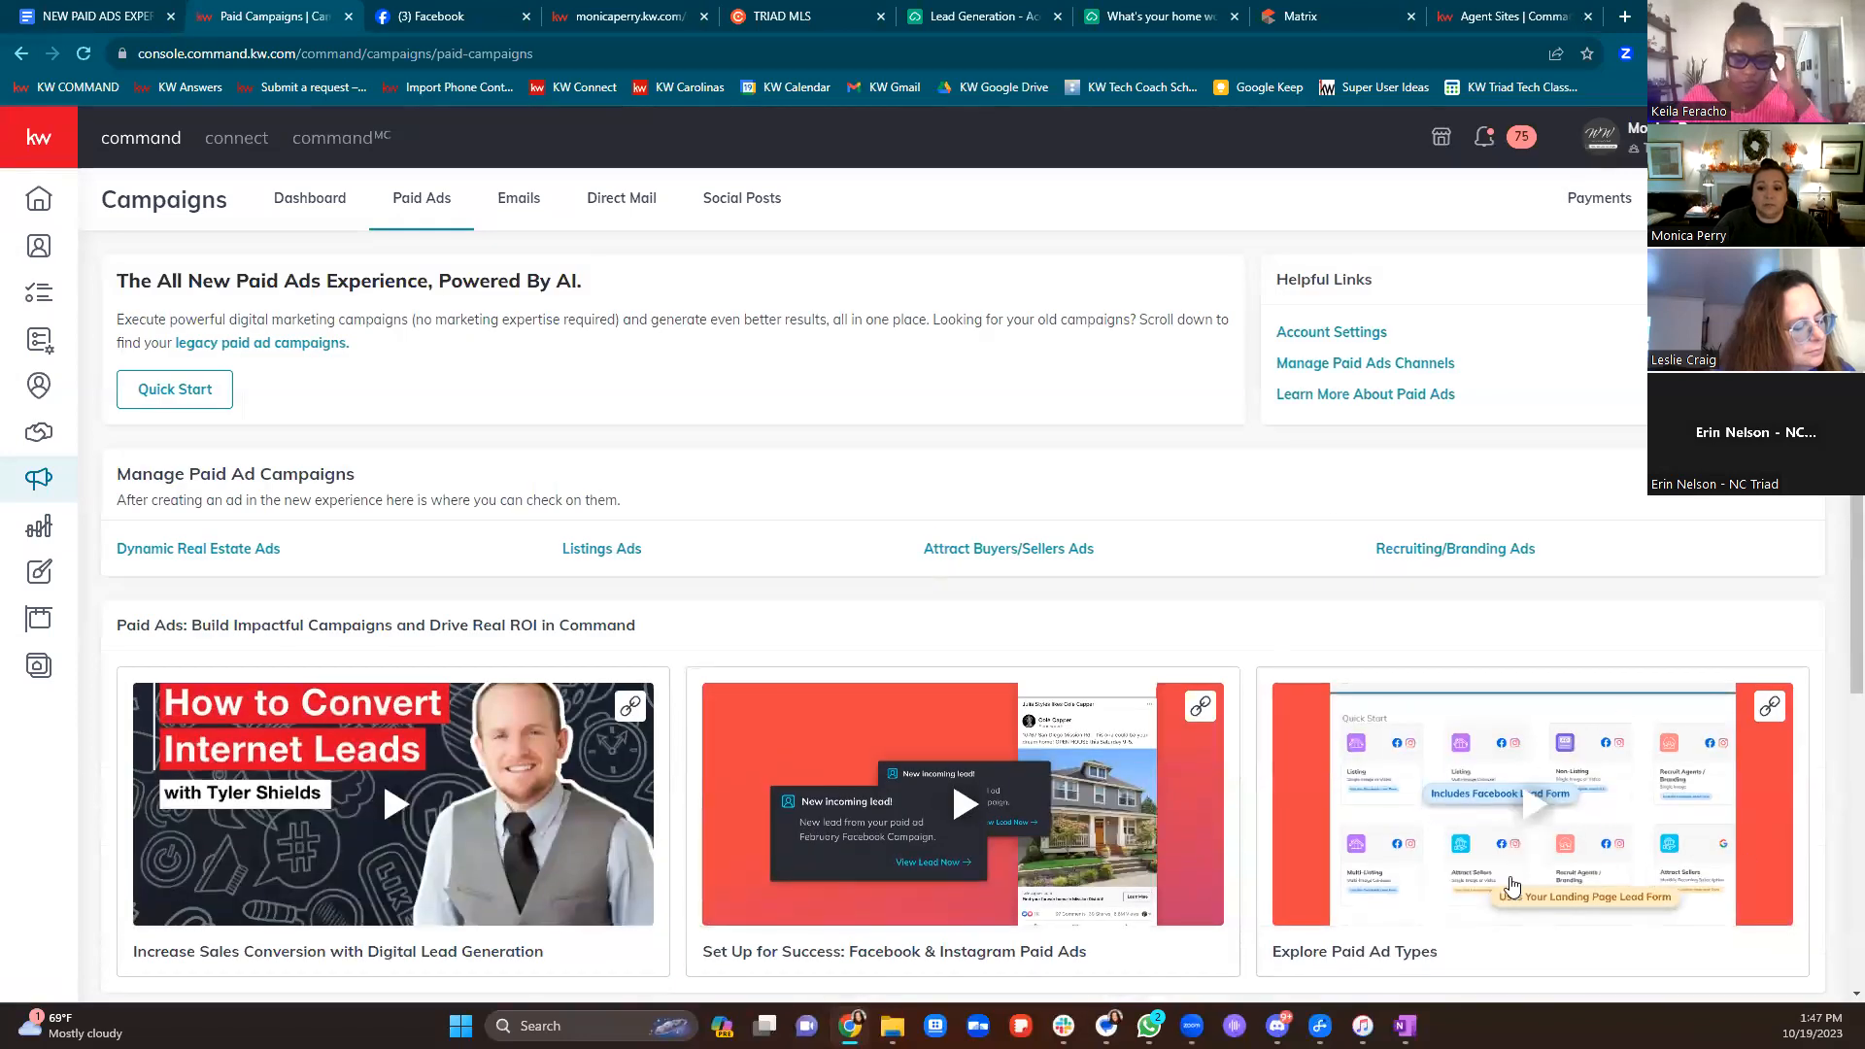
{"action": "left_click", "coordinate": [78, 24]}
Scroll to Classes in the notes and select the Unleash the Power of Paid Ads class
{"action": "scroll", "coordinate": [1080, 555], "scroll_direction": "down", "scroll_amount": 2}
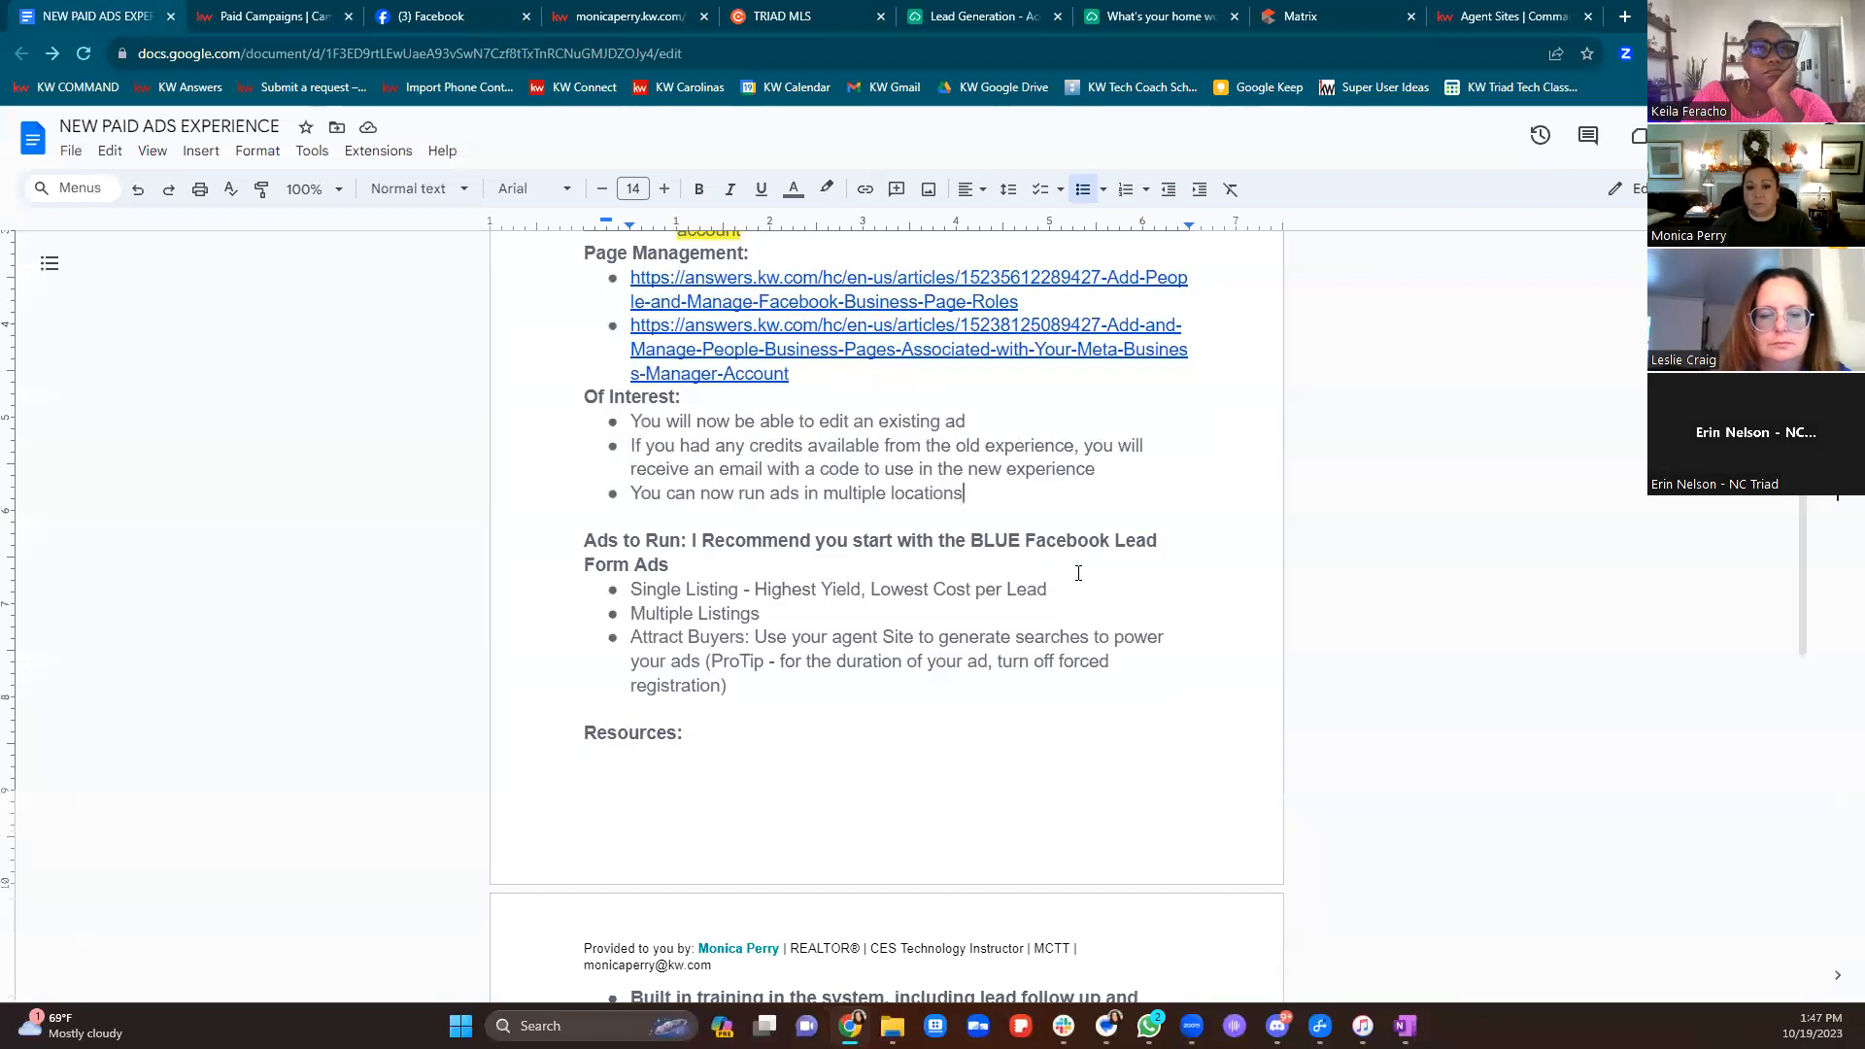
{"action": "scroll", "coordinate": [1157, 713], "scroll_direction": "down", "scroll_amount": 6}
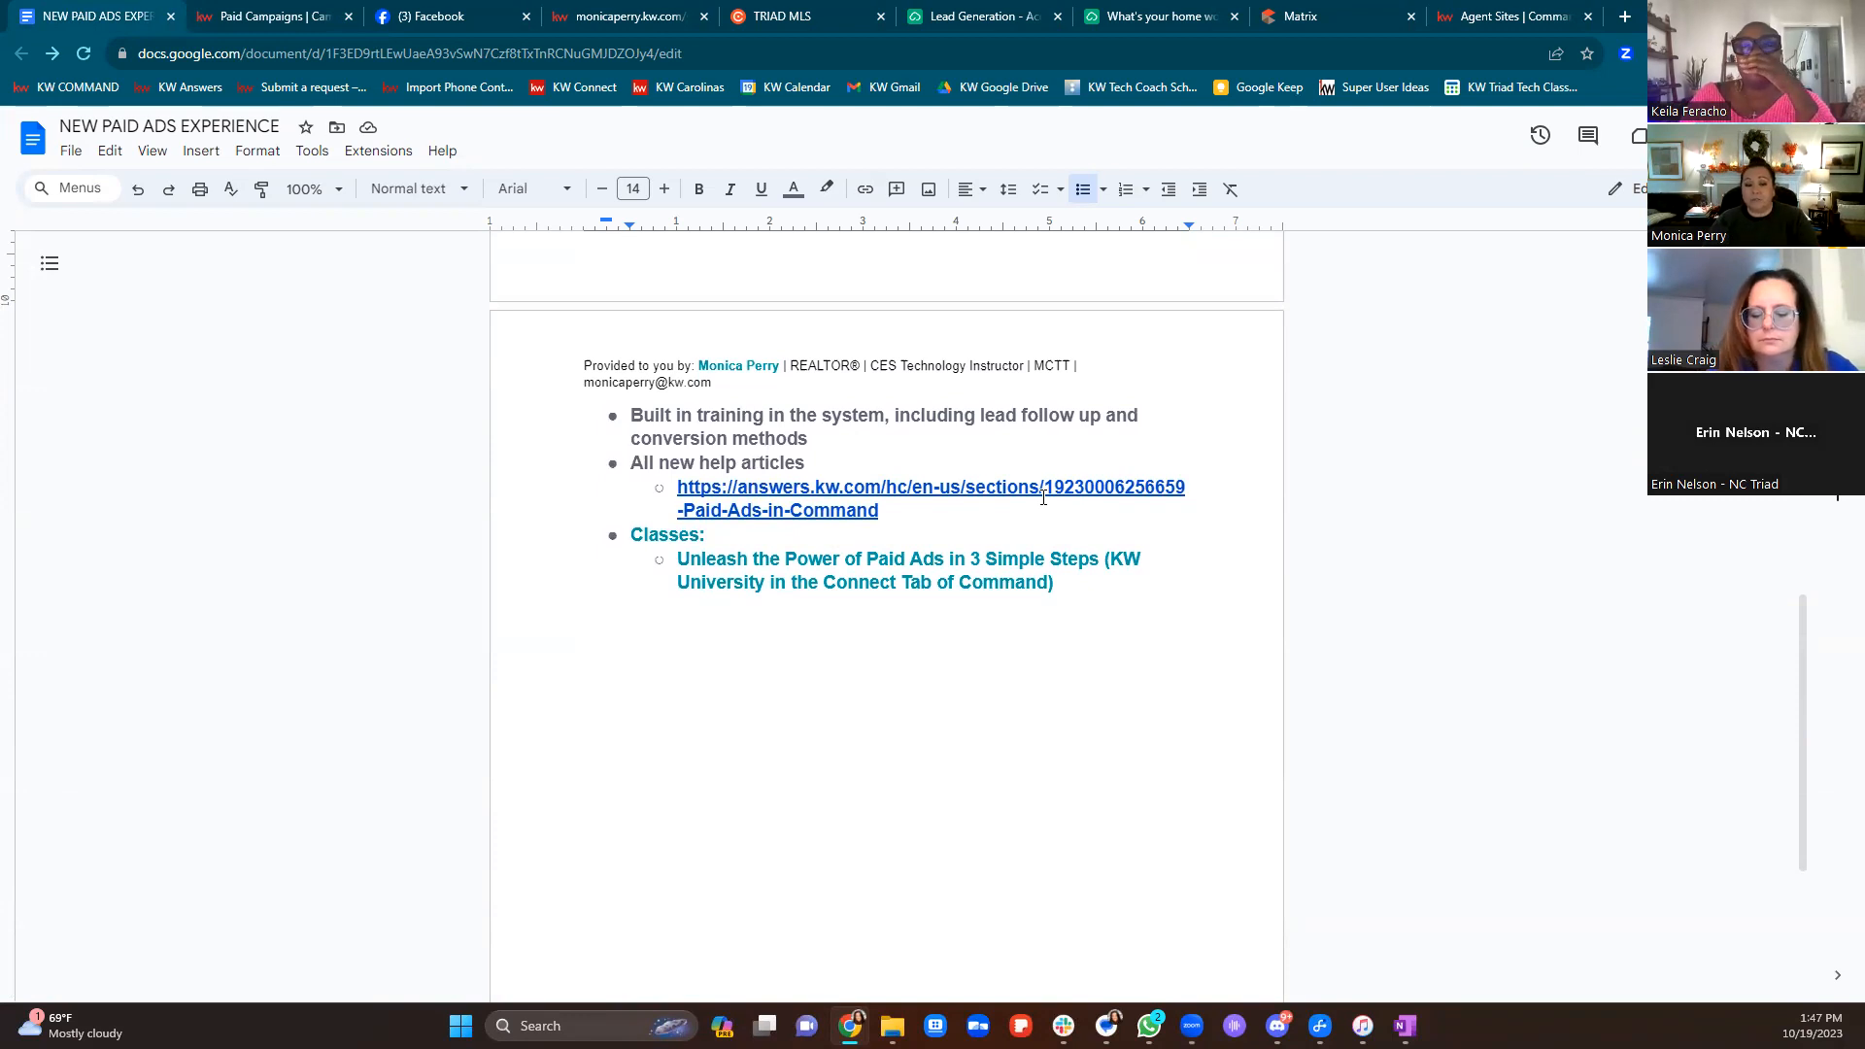
{"action": "left_click_drag", "start_coordinate": [677, 556], "coordinate": [1154, 586]}
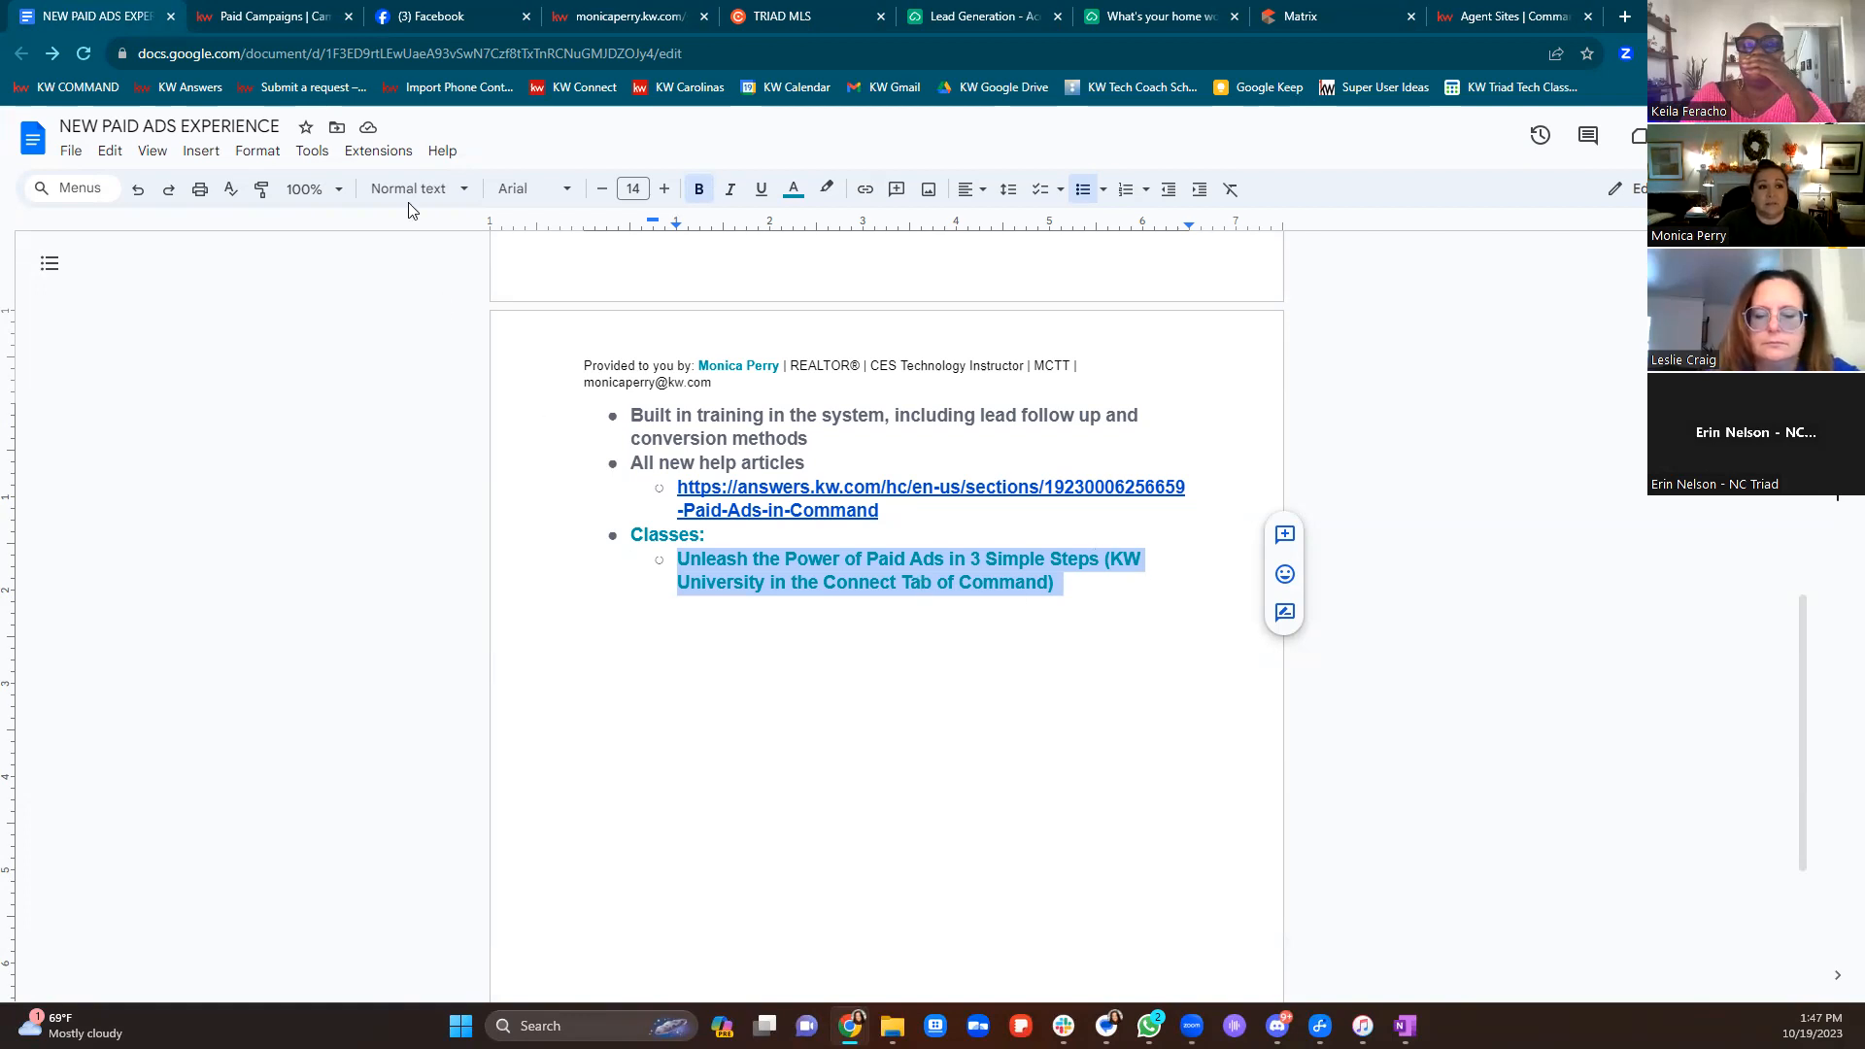
{"action": "left_click", "coordinate": [276, 12]}
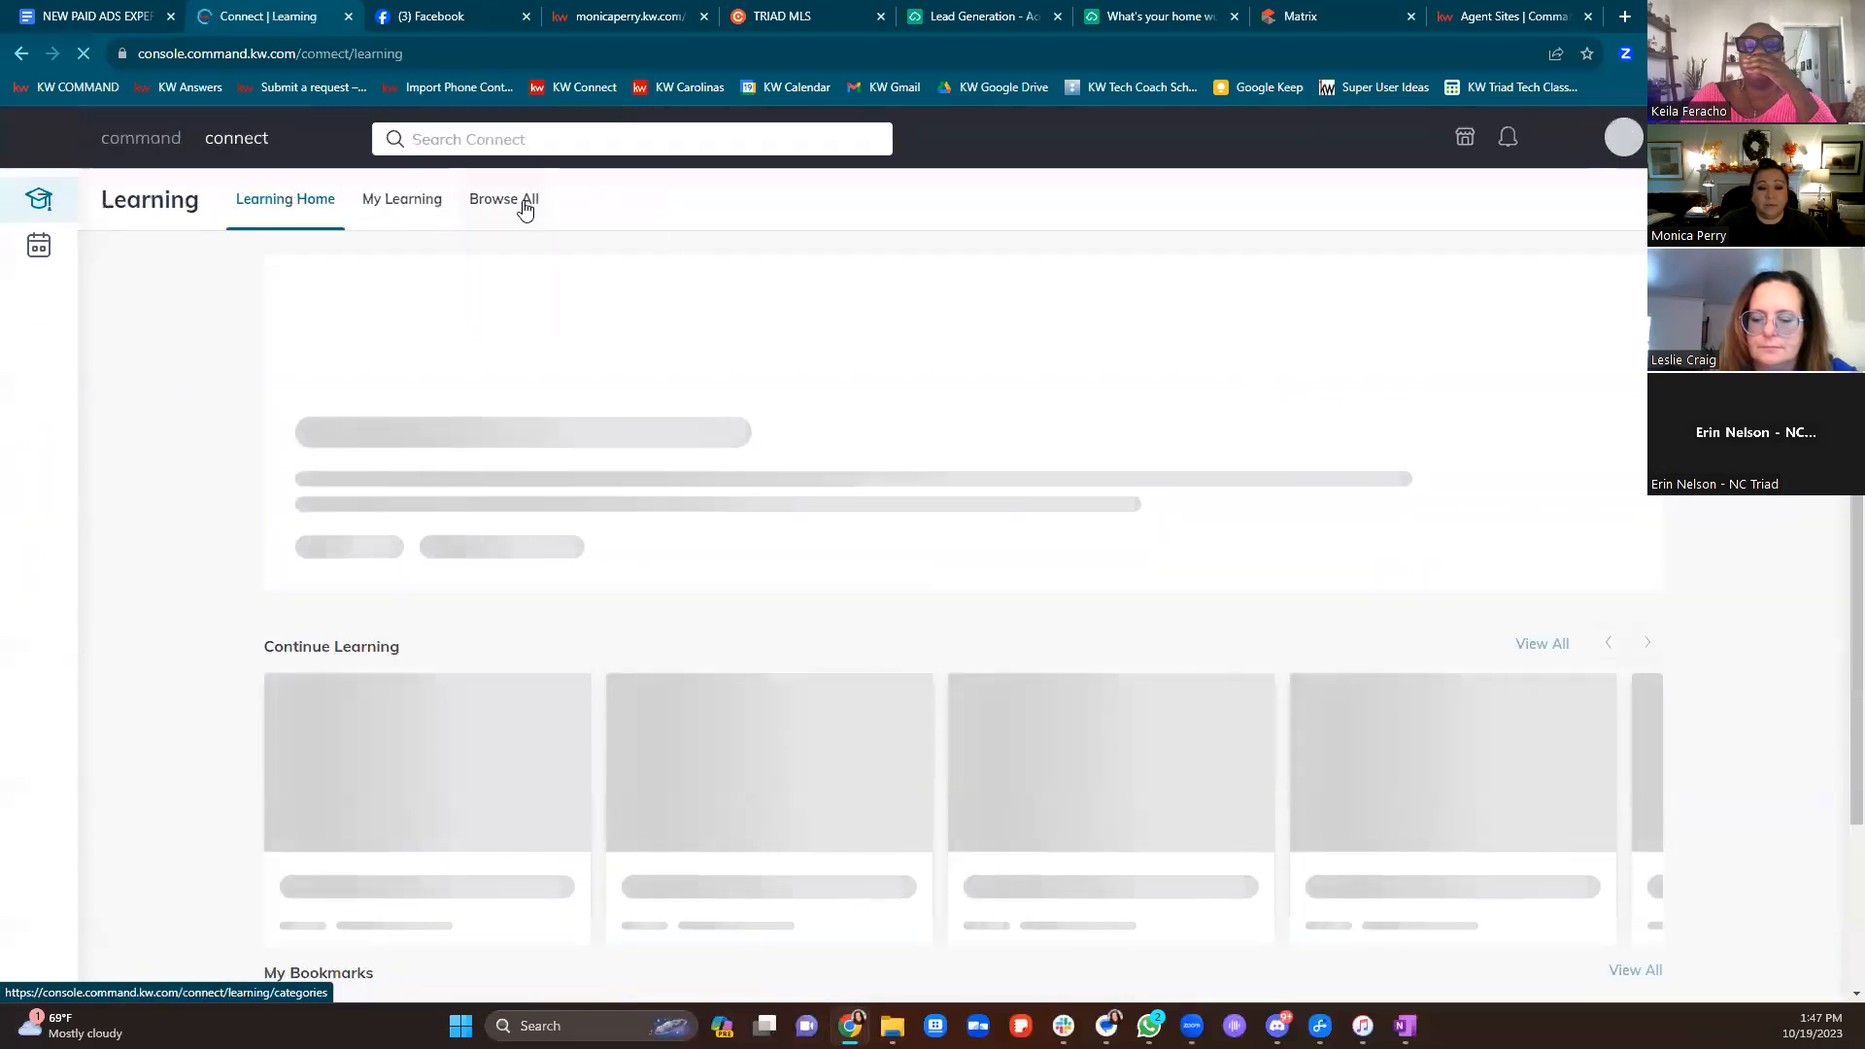
Show Browse All learning categories and scroll through the course catalog and back to the top
{"action": "left_click", "coordinate": [525, 204]}
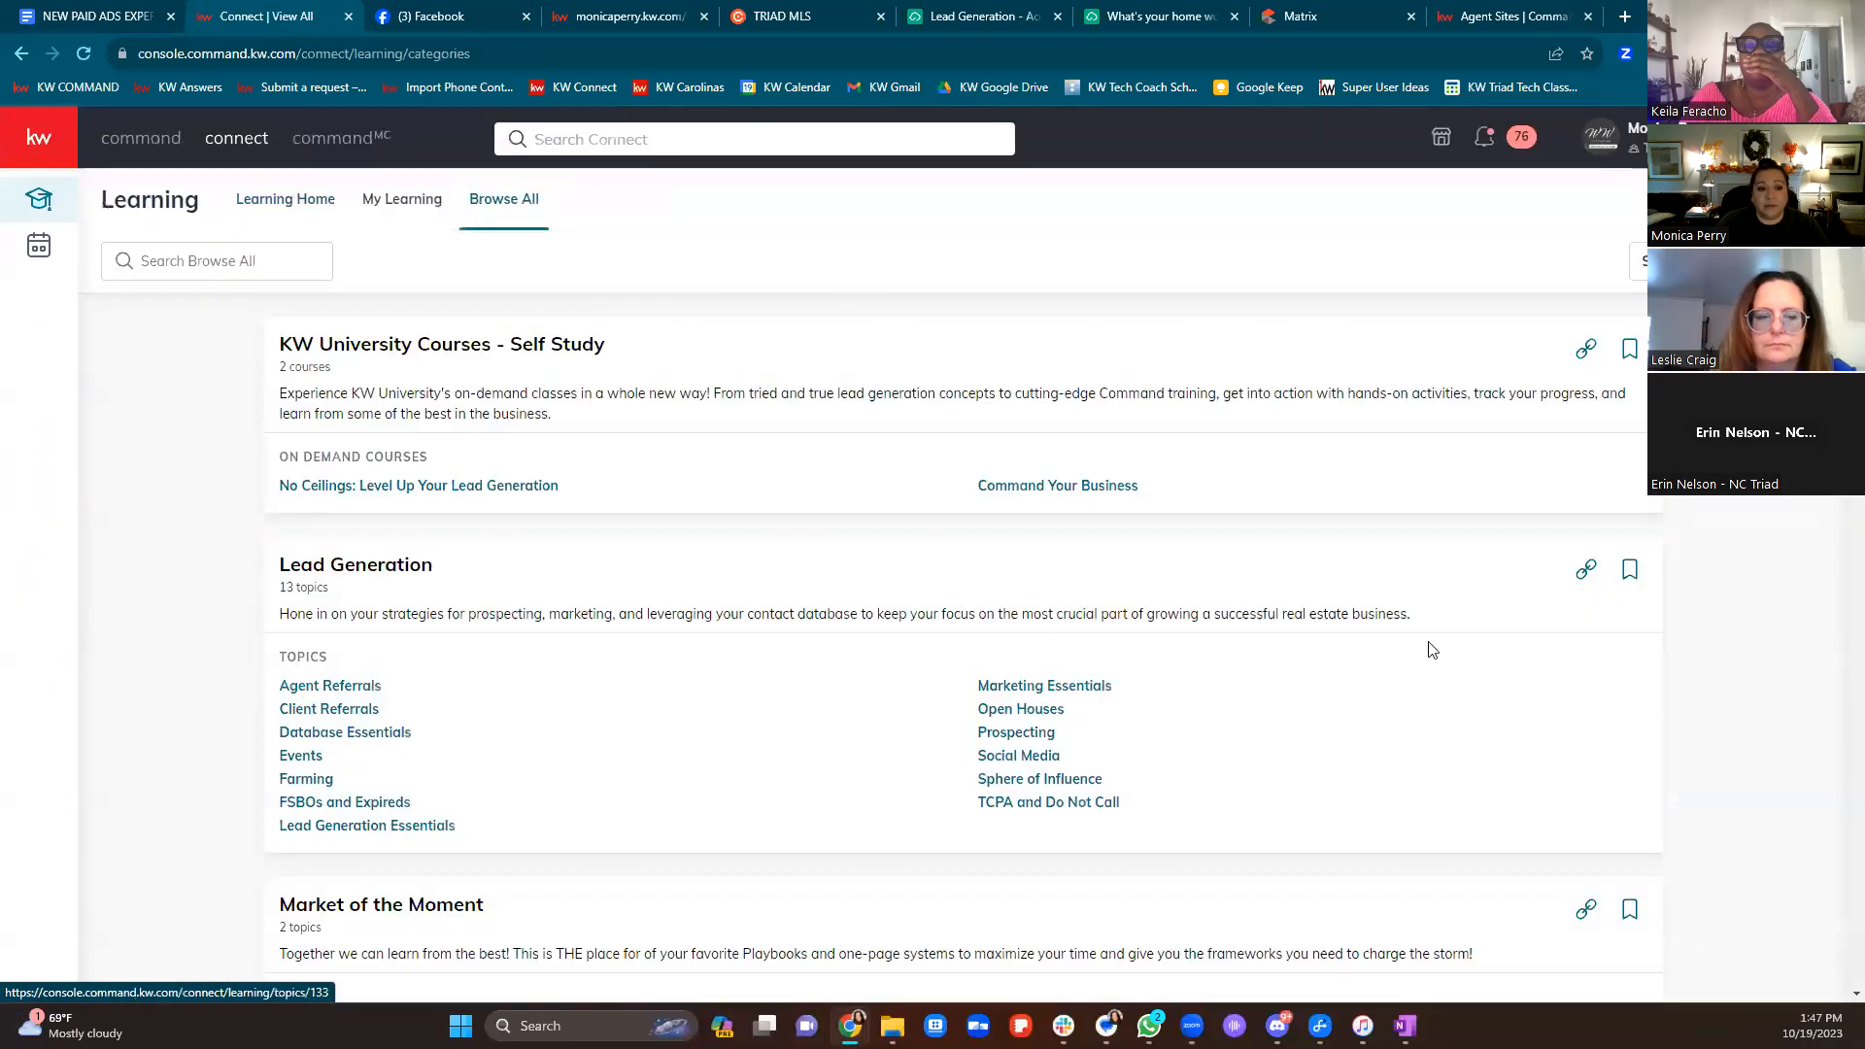
{"action": "scroll", "coordinate": [1644, 749], "scroll_direction": "down", "scroll_amount": 9}
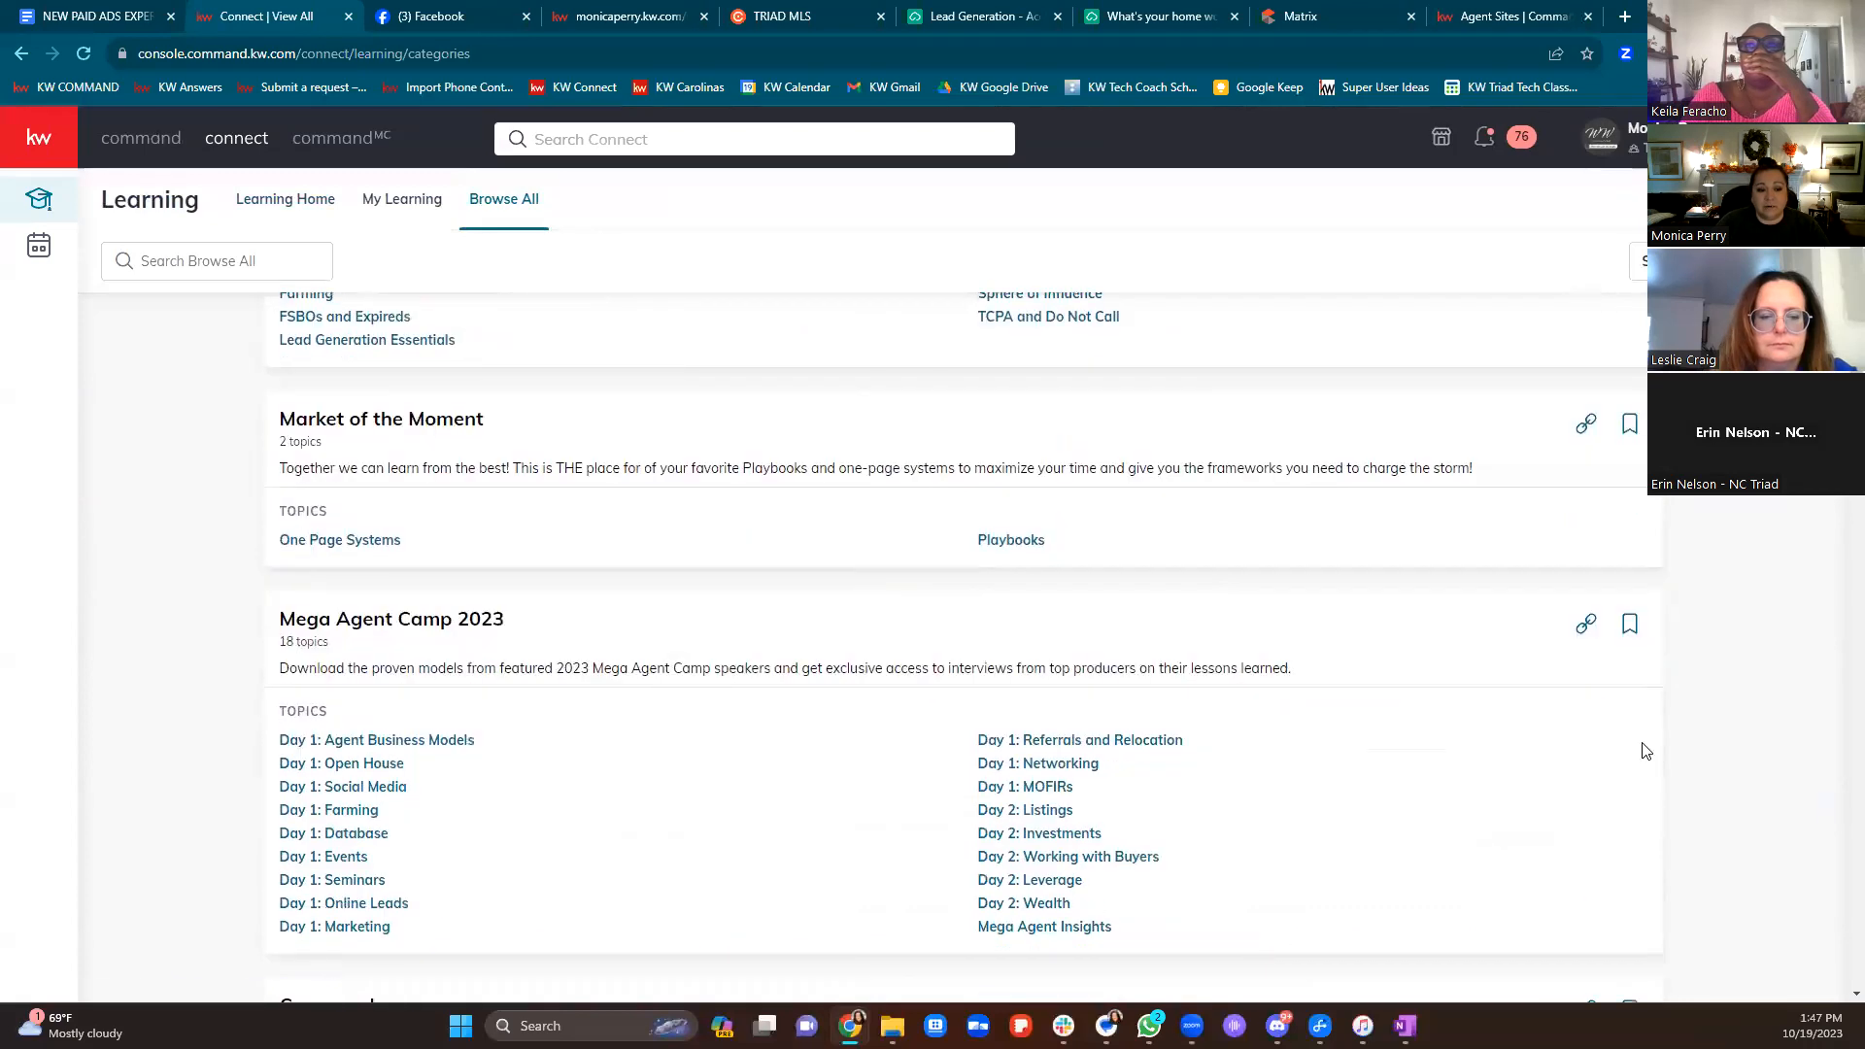
{"action": "scroll", "coordinate": [1645, 749], "scroll_direction": "down", "scroll_amount": 4}
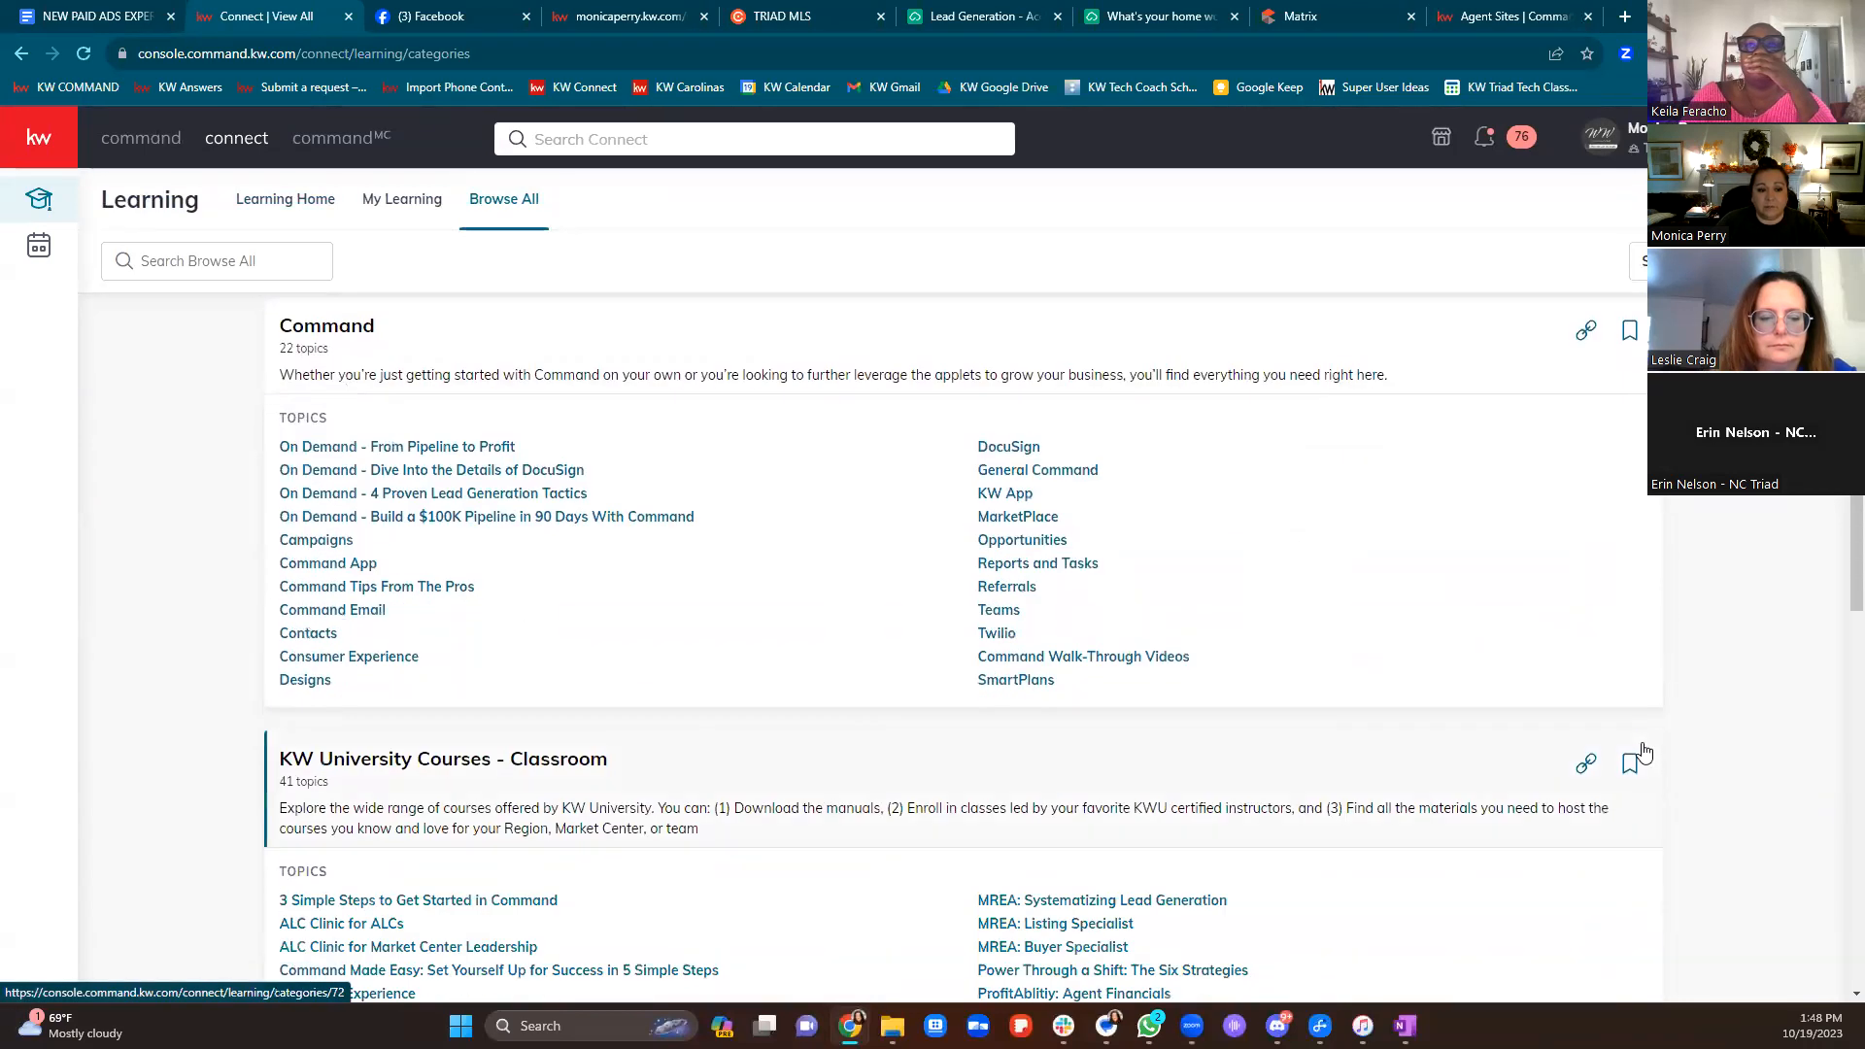
{"action": "scroll", "coordinate": [1645, 750], "scroll_direction": "down", "scroll_amount": 4}
{"action": "scroll", "coordinate": [1651, 743], "scroll_direction": "down", "scroll_amount": 1}
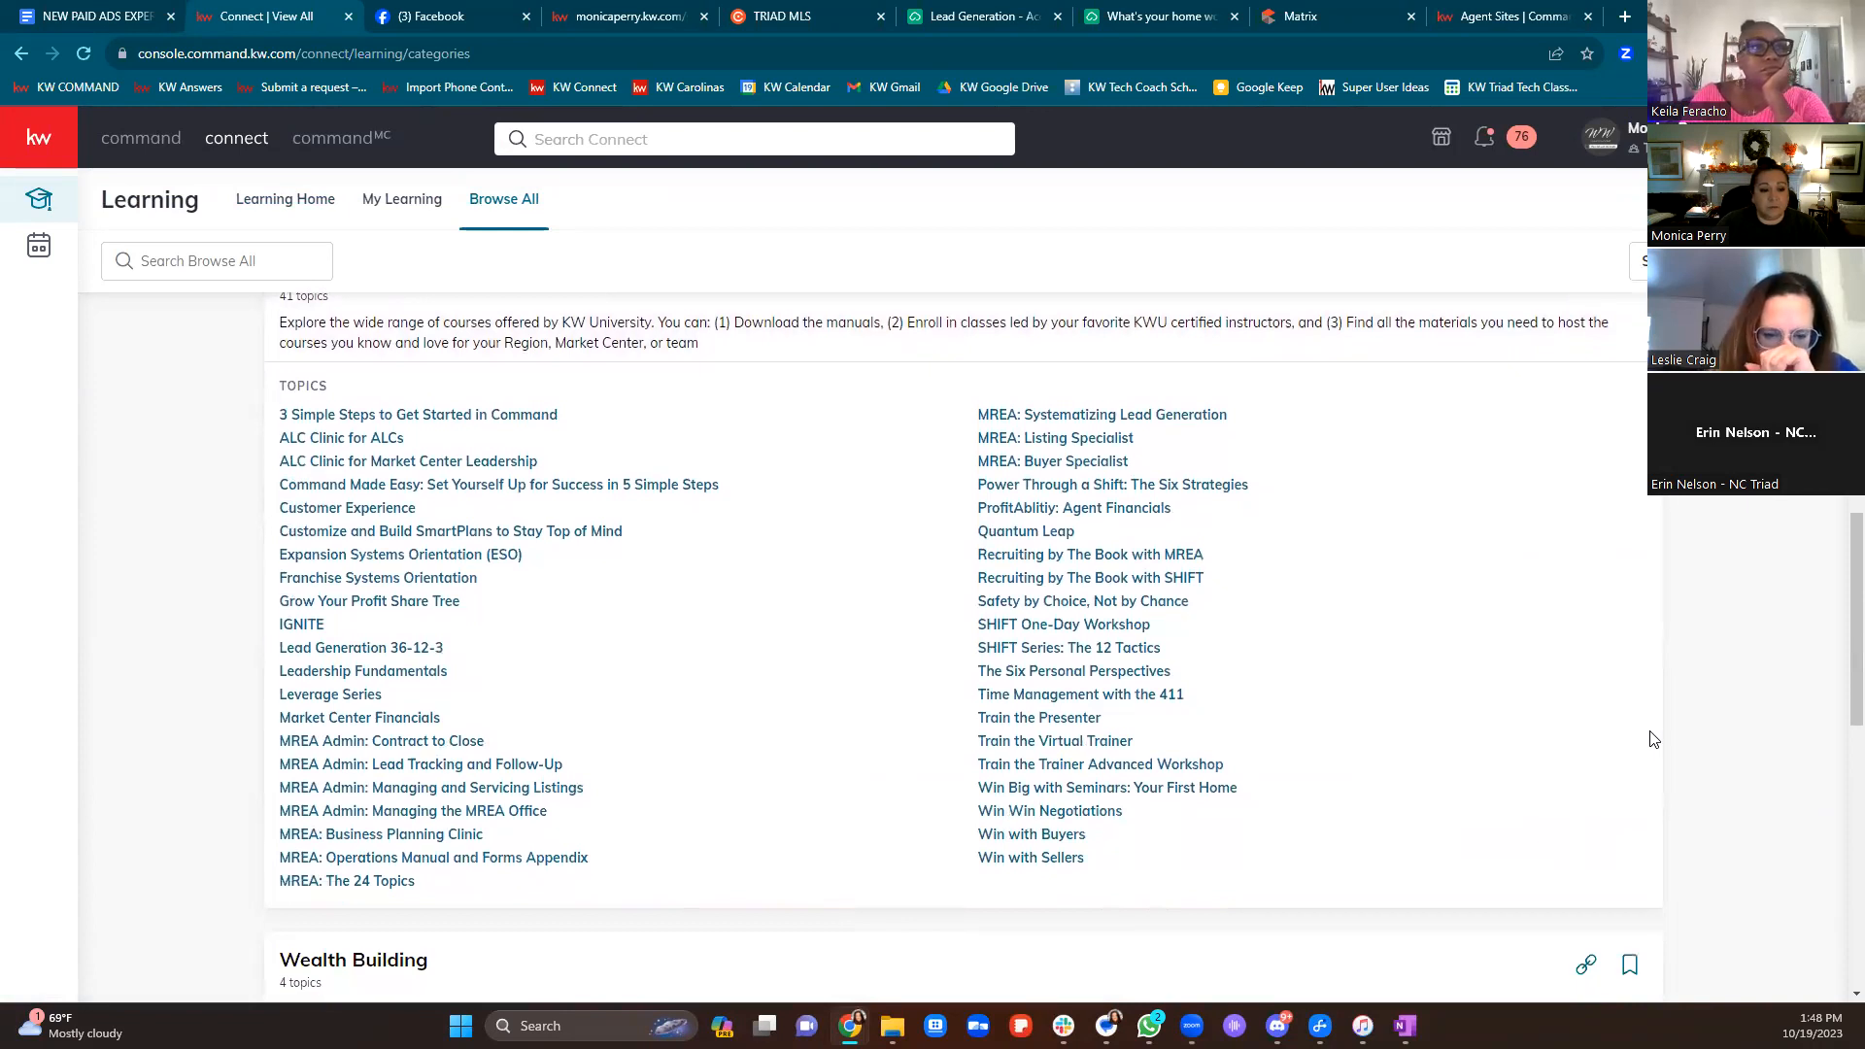
{"action": "scroll", "coordinate": [1228, 780], "scroll_direction": "down", "scroll_amount": 4}
{"action": "scroll", "coordinate": [1228, 777], "scroll_direction": "down", "scroll_amount": 3}
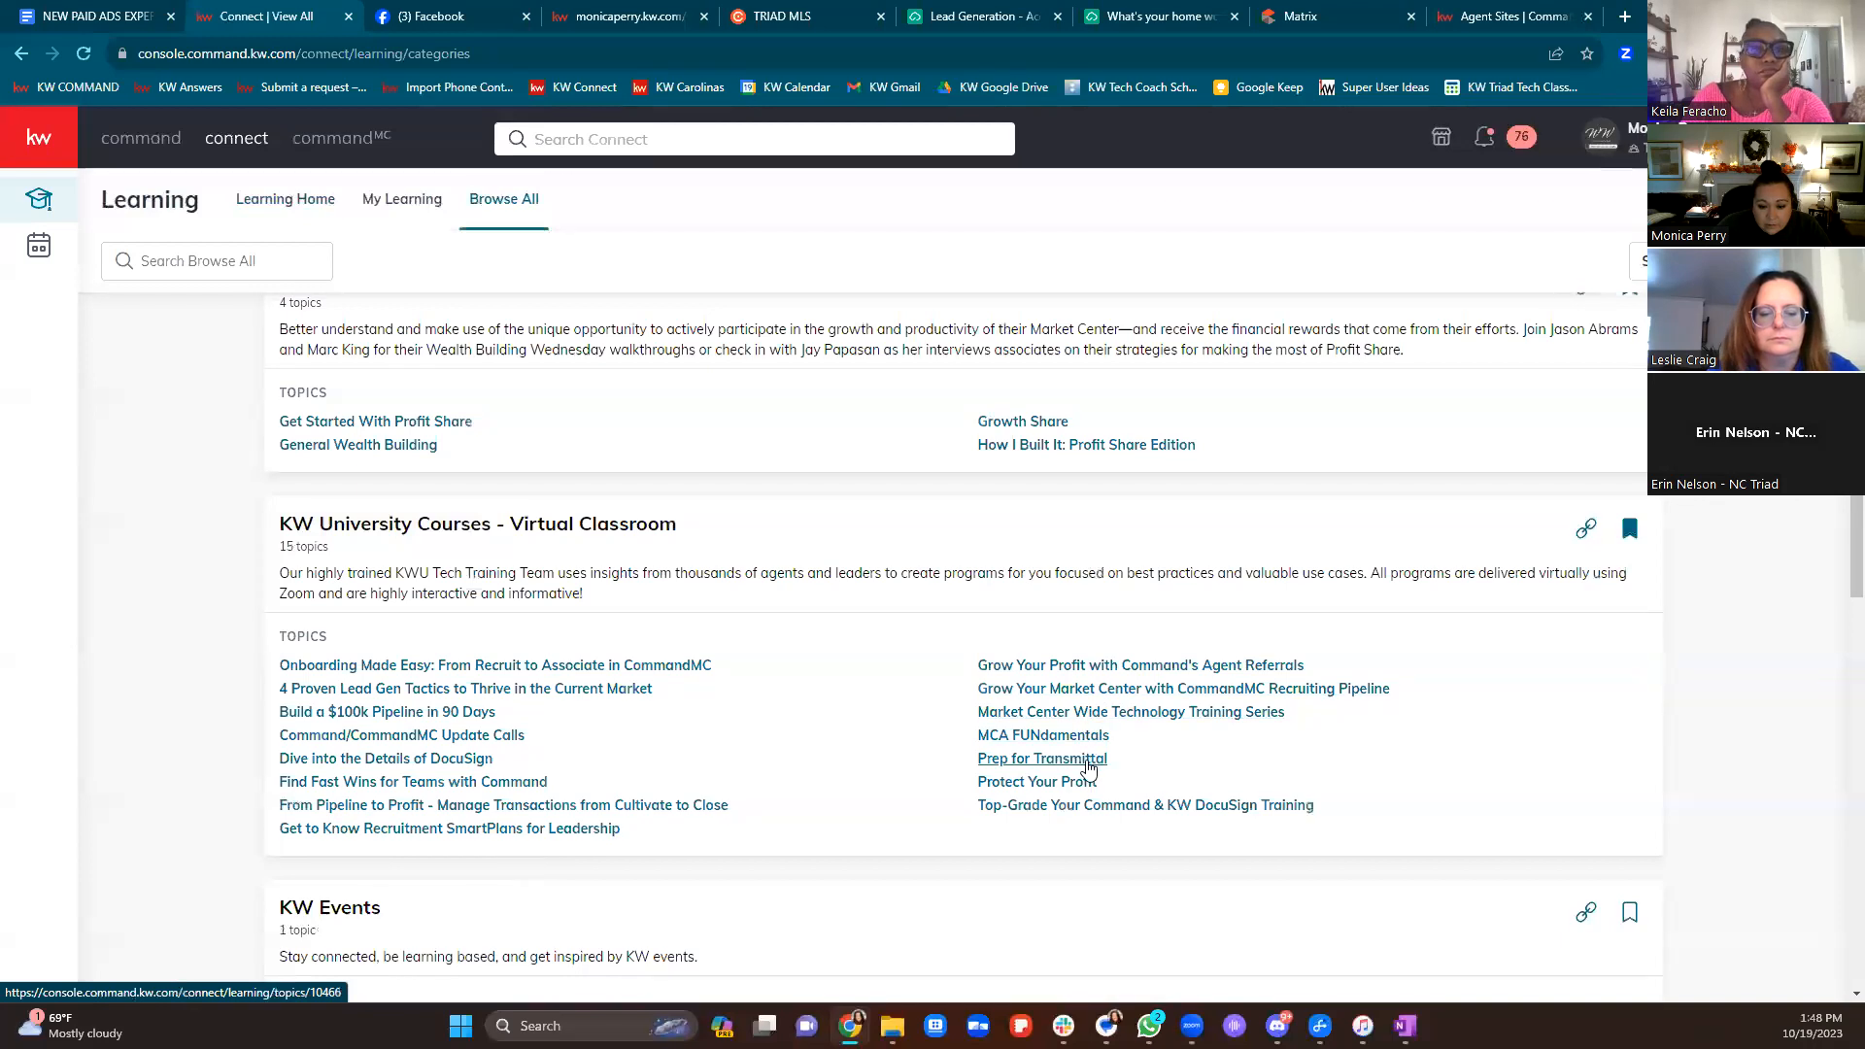
{"action": "scroll", "coordinate": [1082, 812], "scroll_direction": "down", "scroll_amount": 4}
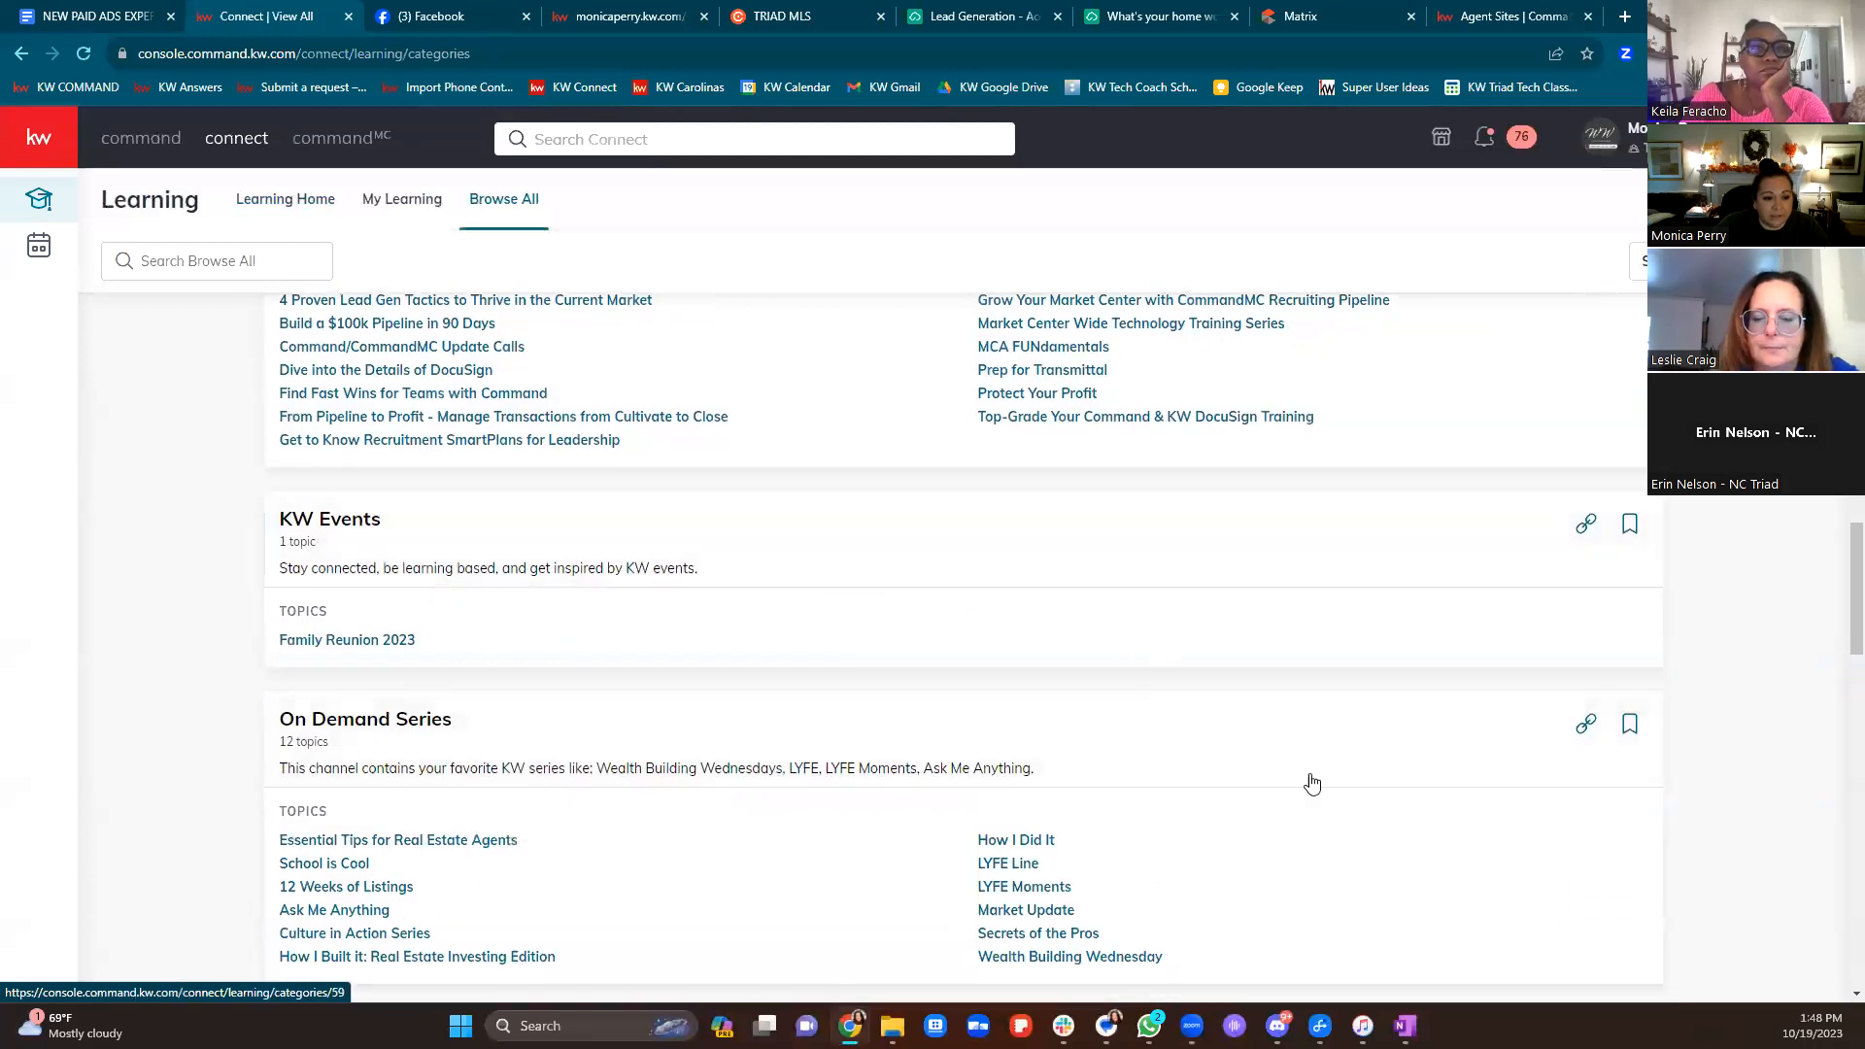
{"action": "scroll", "coordinate": [1332, 721], "scroll_direction": "down", "scroll_amount": 3}
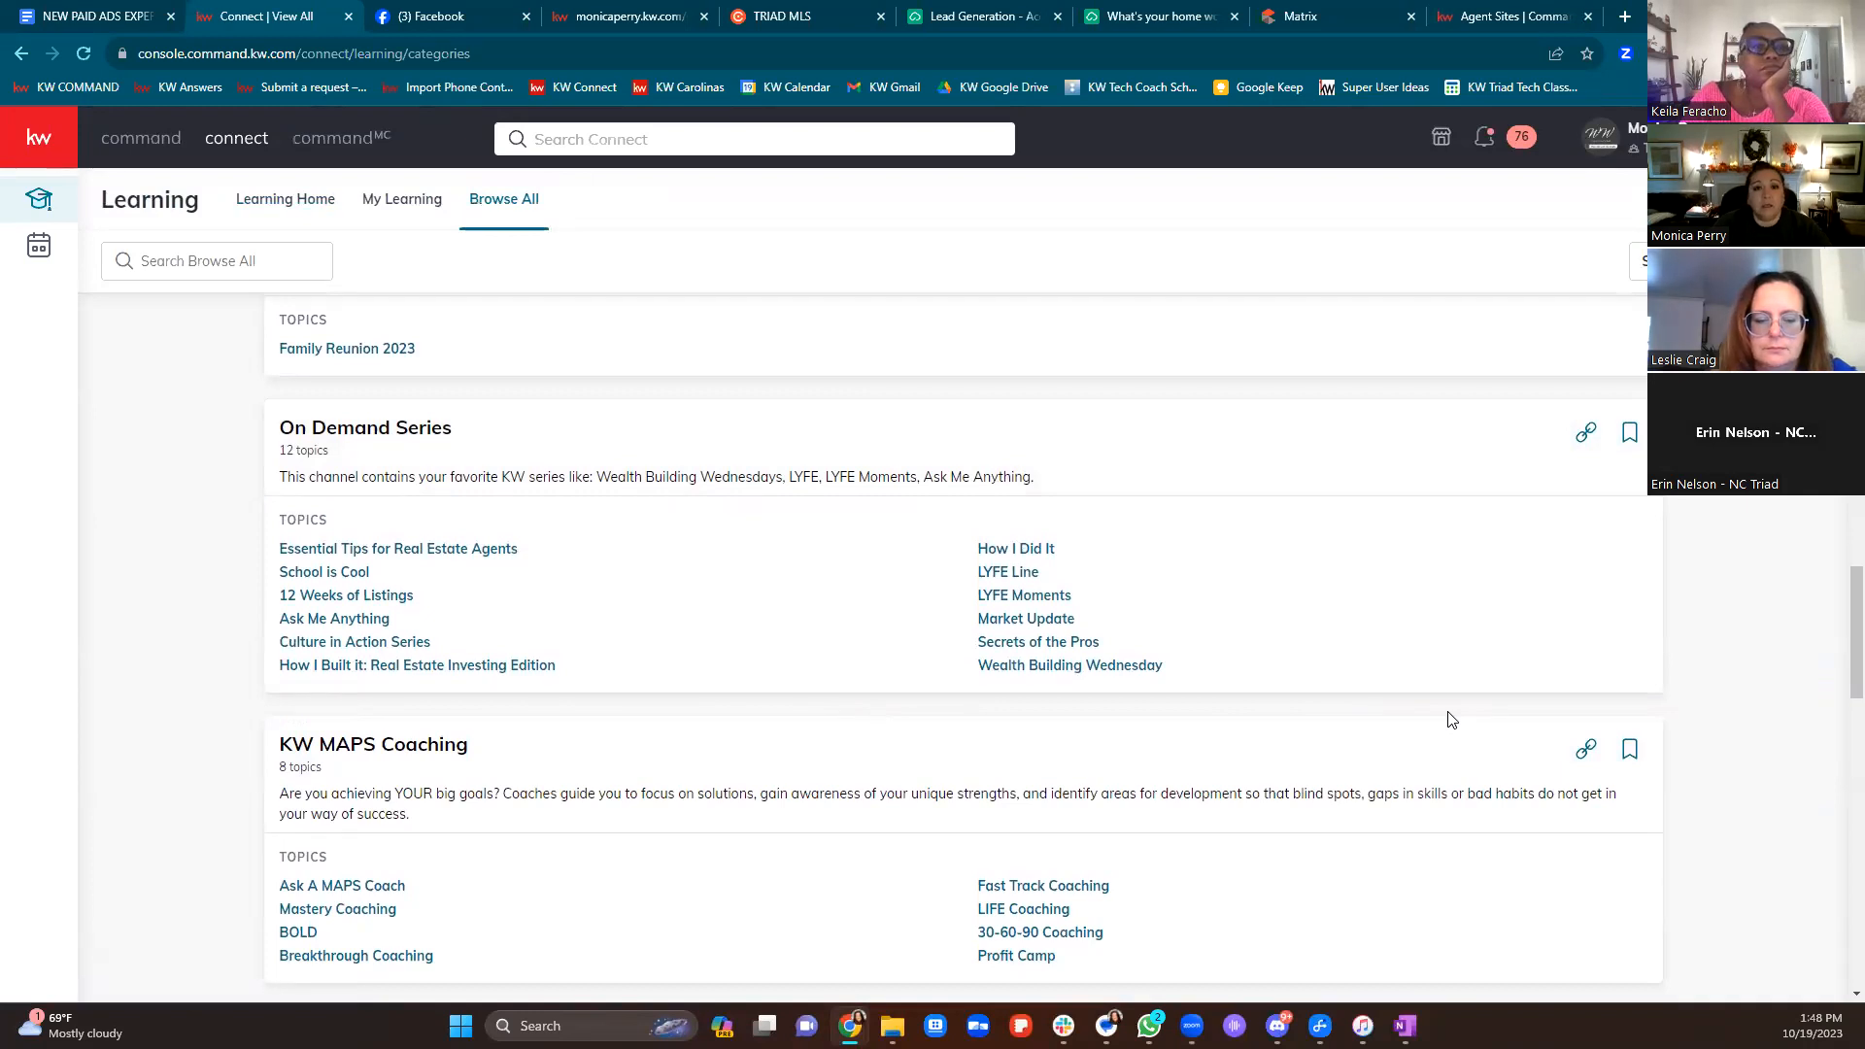
{"action": "scroll", "coordinate": [1528, 762], "scroll_direction": "up", "scroll_amount": 15}
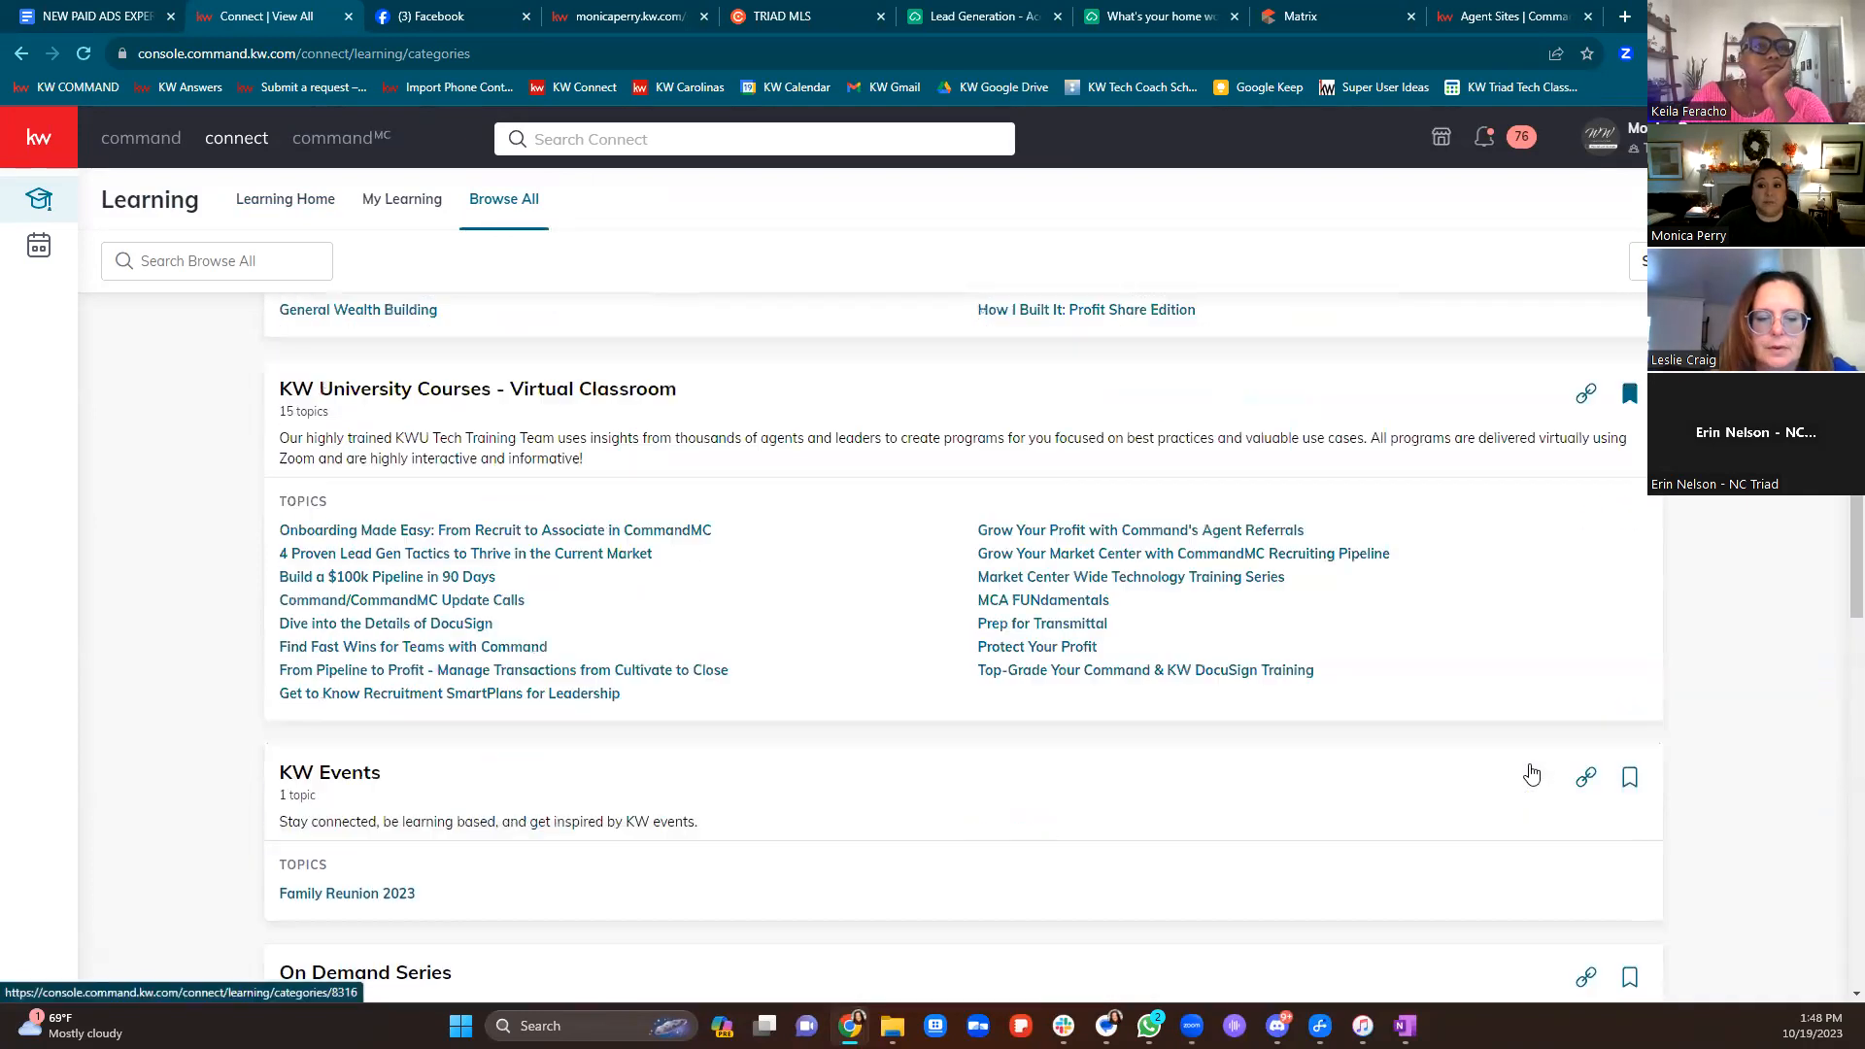
{"action": "scroll", "coordinate": [1515, 772], "scroll_direction": "up", "scroll_amount": 7}
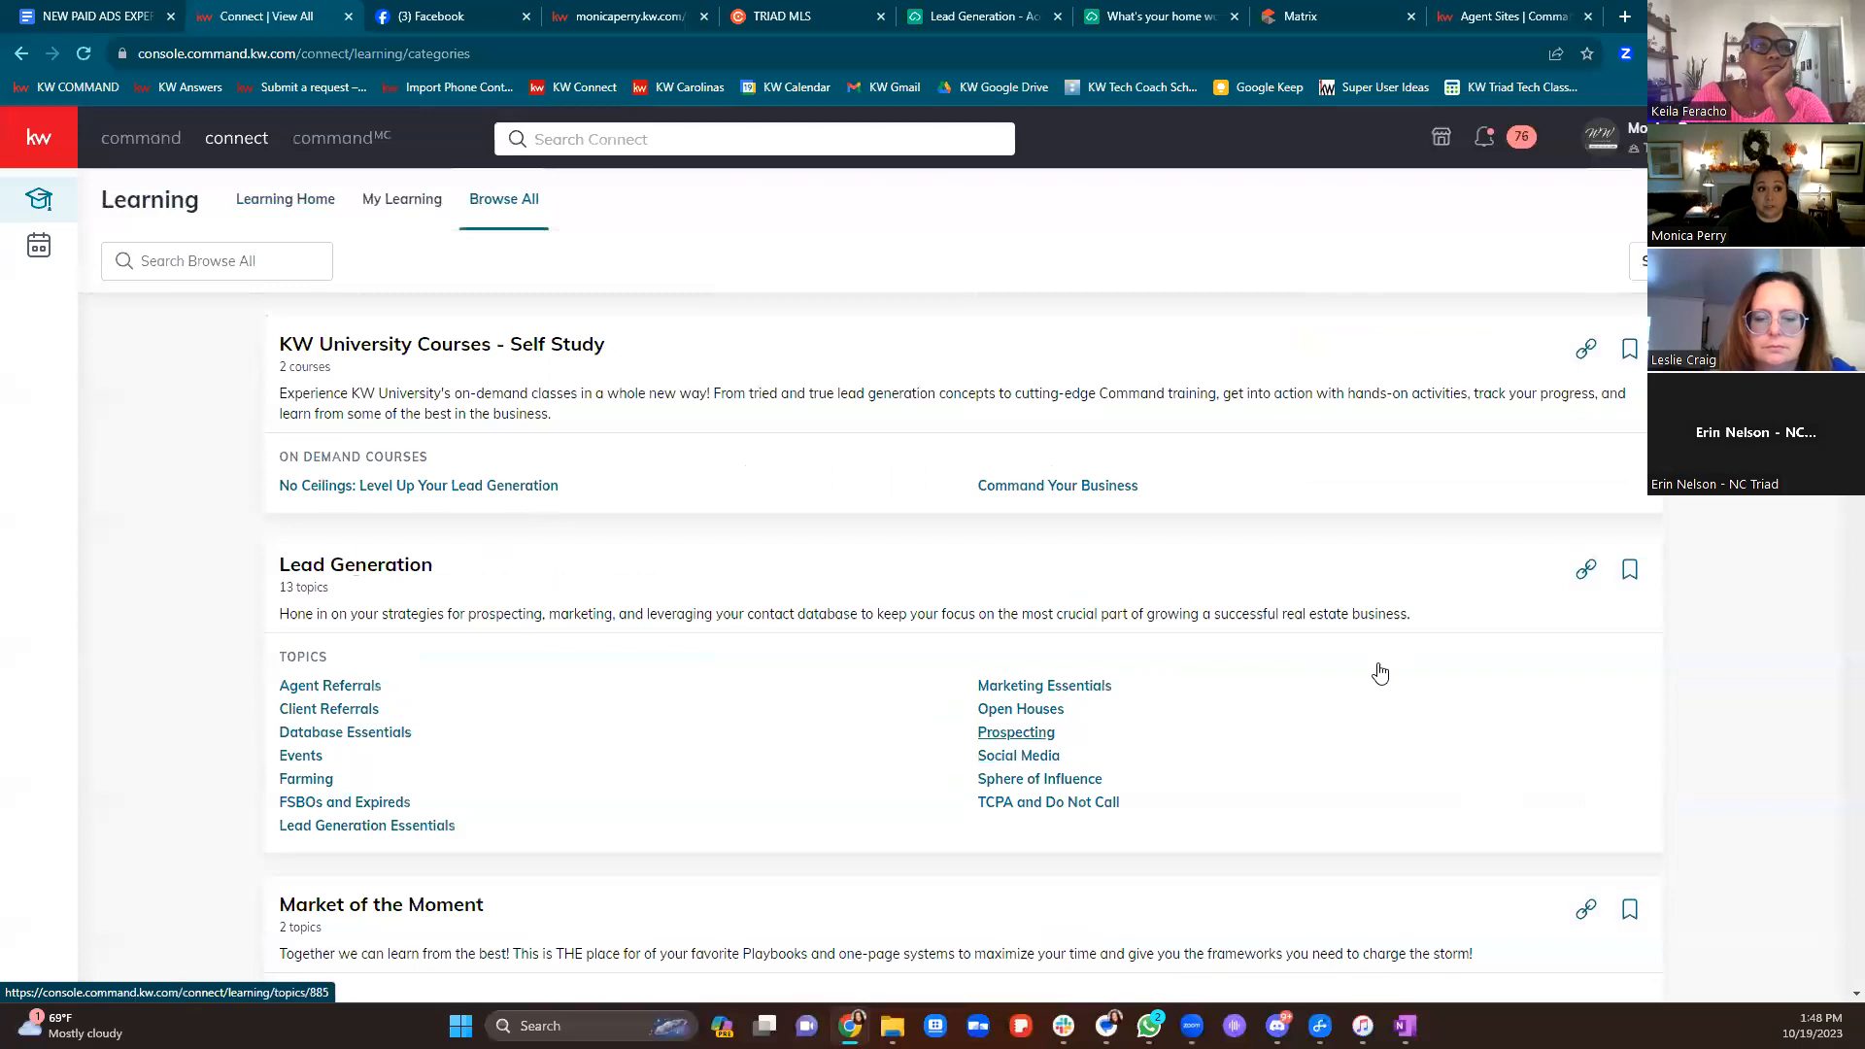
{"action": "left_click", "coordinate": [68, 17]}
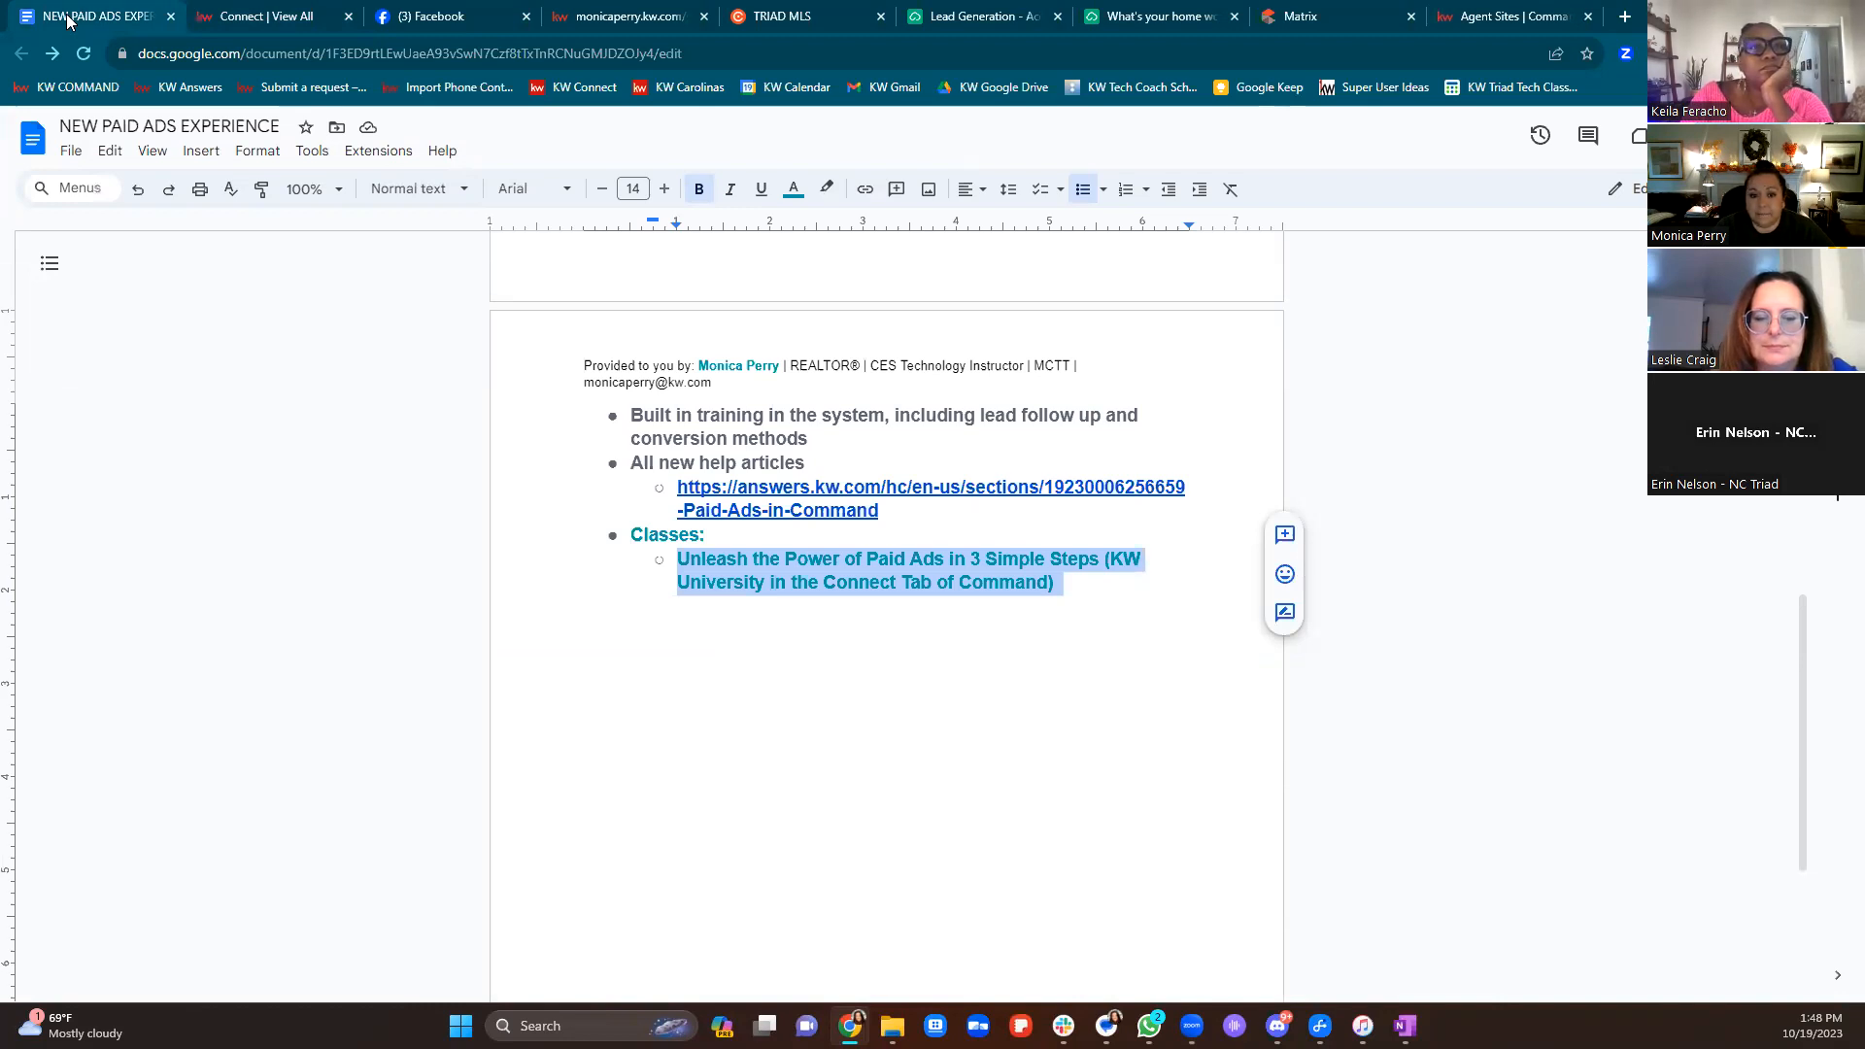
Scroll up the notes to the Of Interest and Ads to Run sections
{"action": "scroll", "coordinate": [1127, 796], "scroll_direction": "up", "scroll_amount": 20}
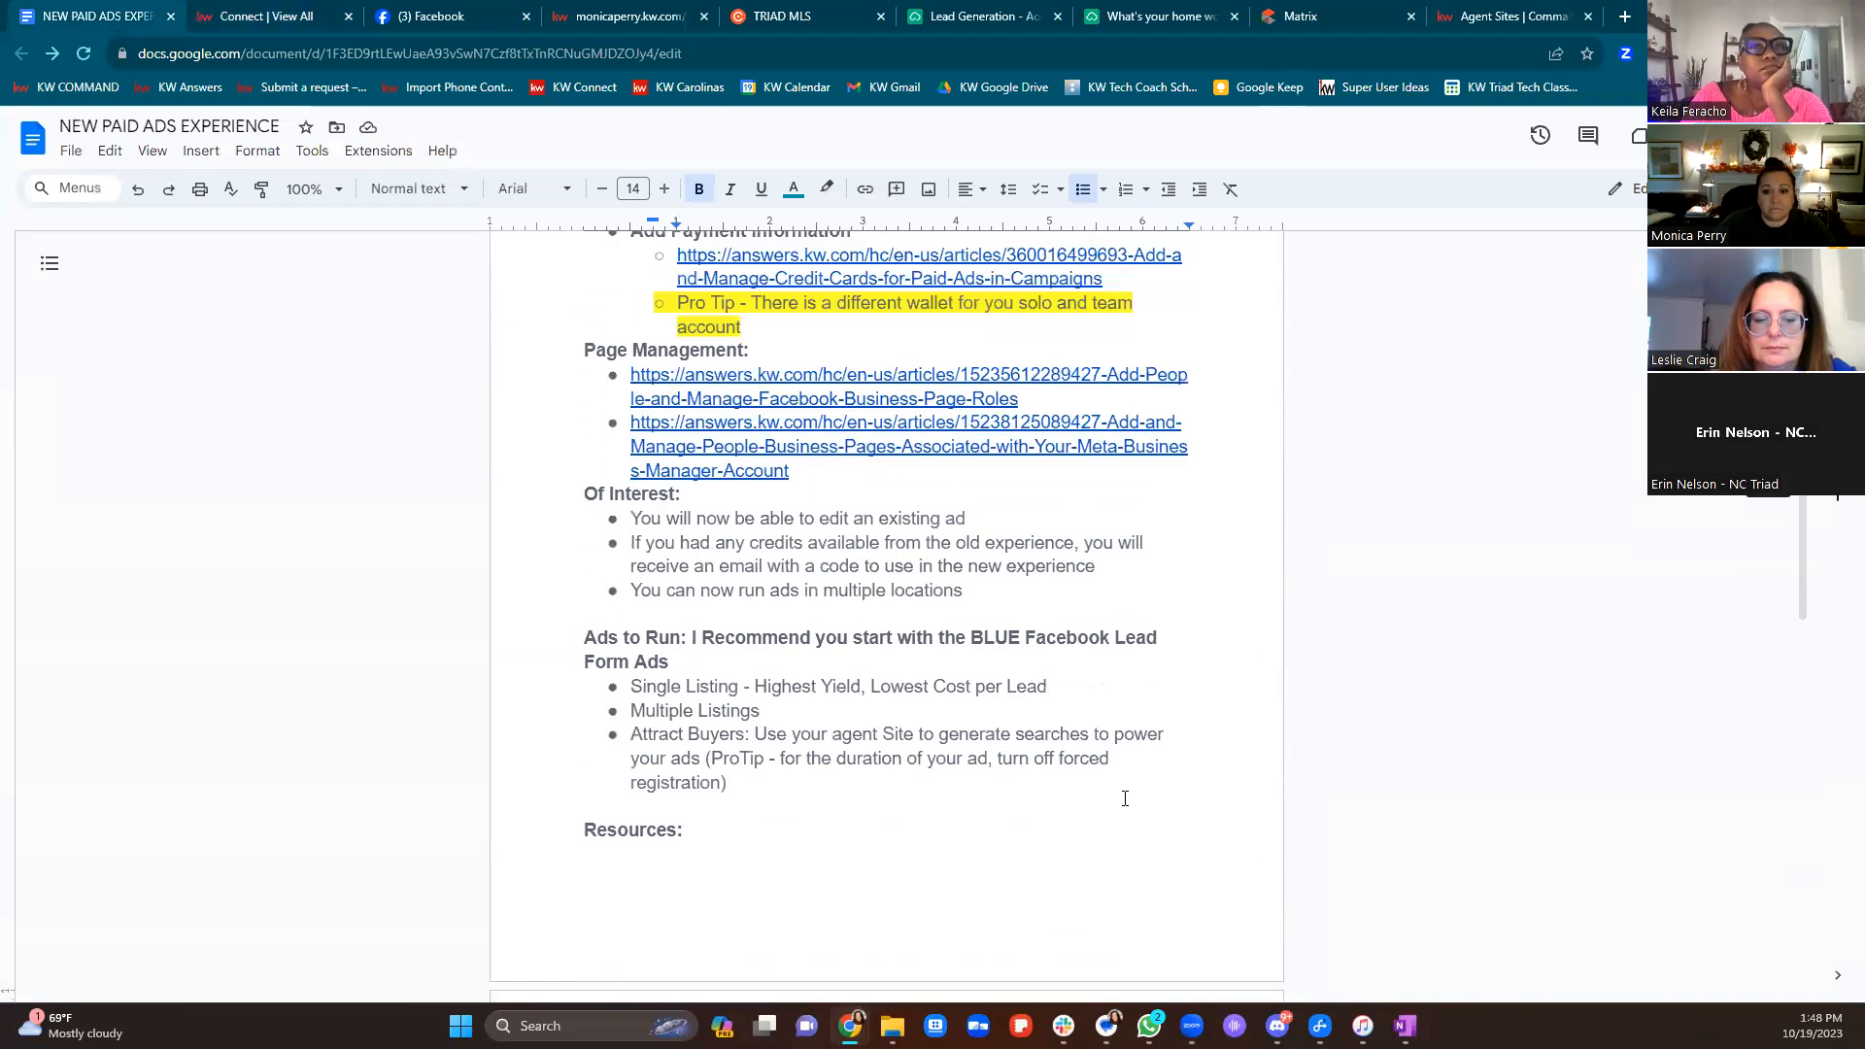